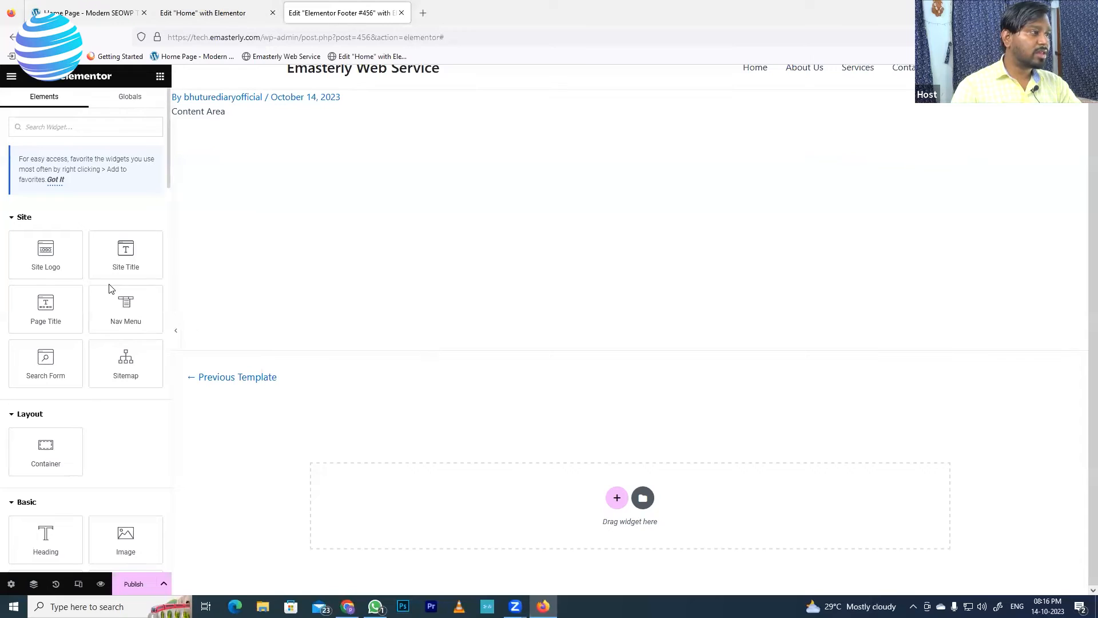
Leave the footer template and return to the Home page editor at the Our case studies section
left_click(10, 44)
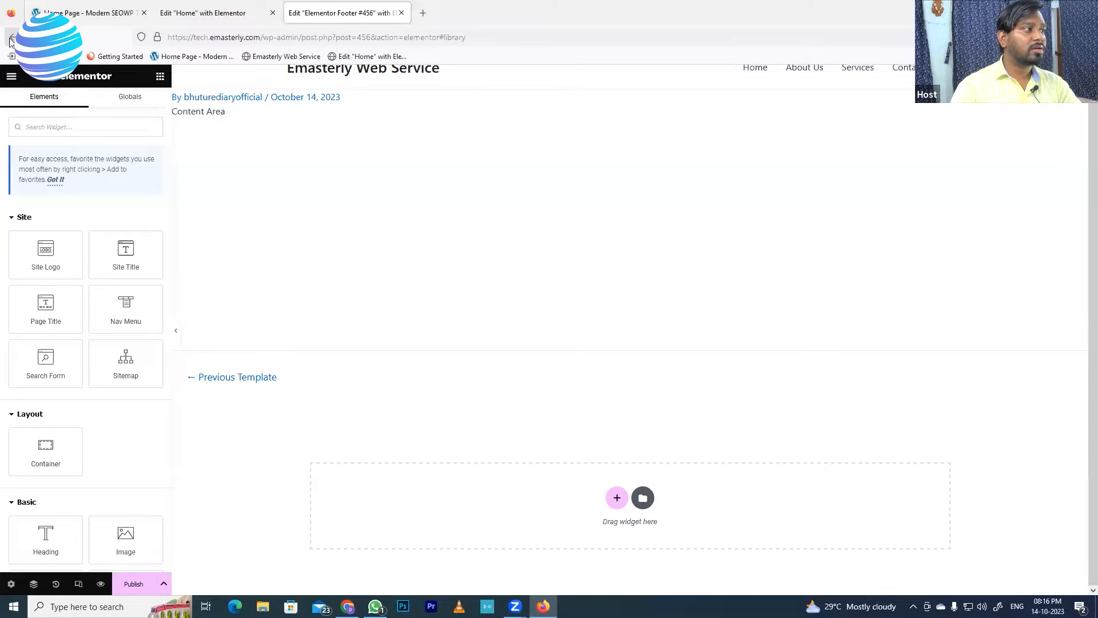
left_click(9, 40)
left_click(32, 98)
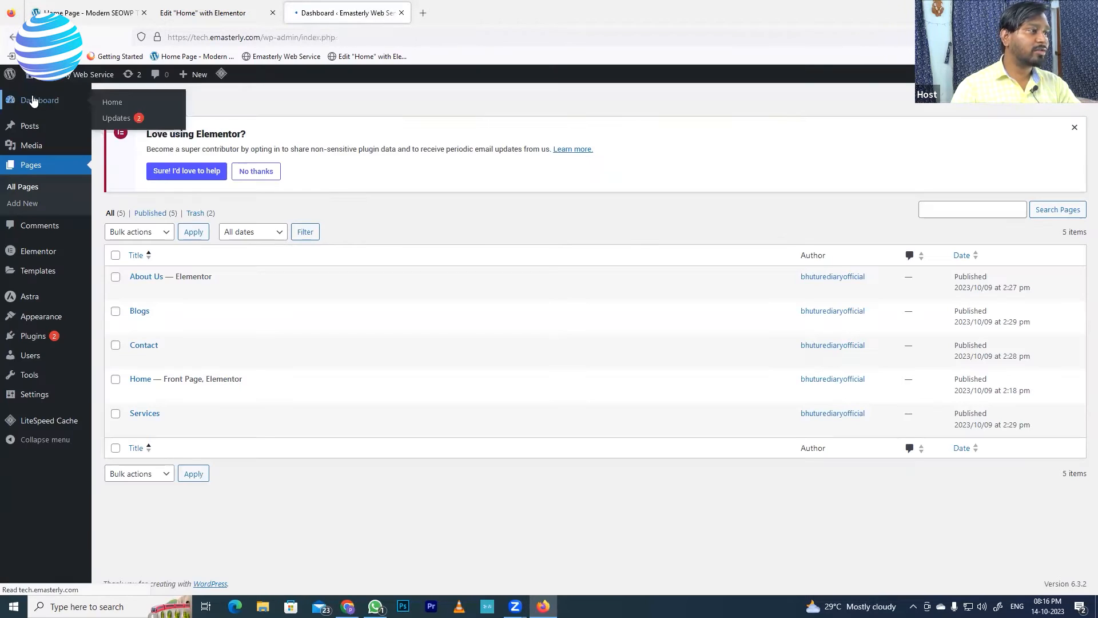
left_click(222, 14)
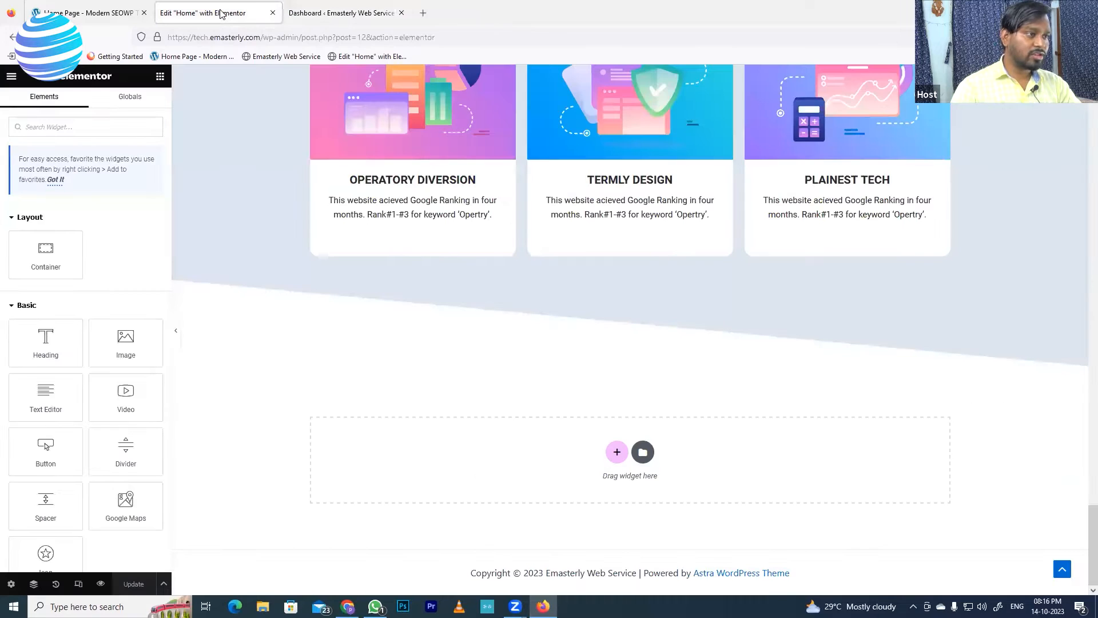
scroll(531, 303, "up", 5)
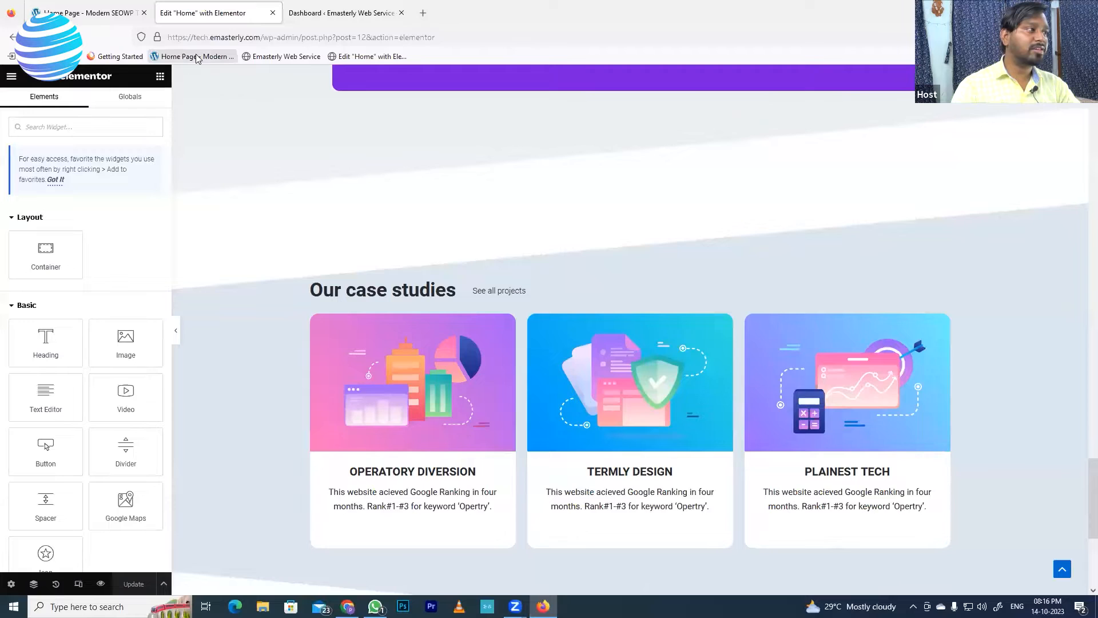
left_click(98, 13)
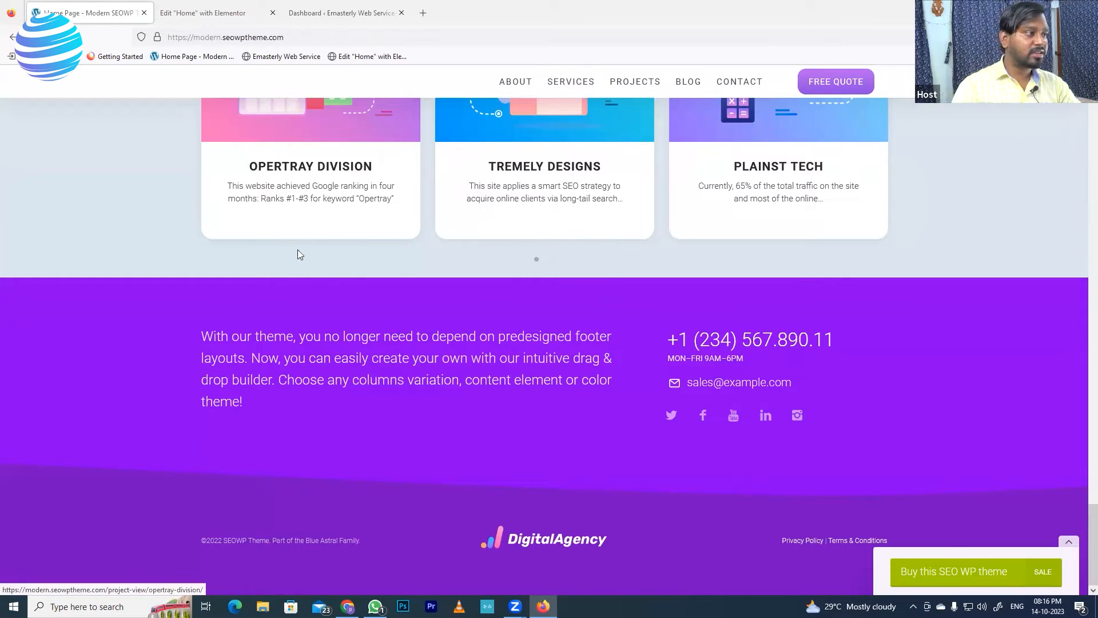
scroll(490, 343, "up", 4)
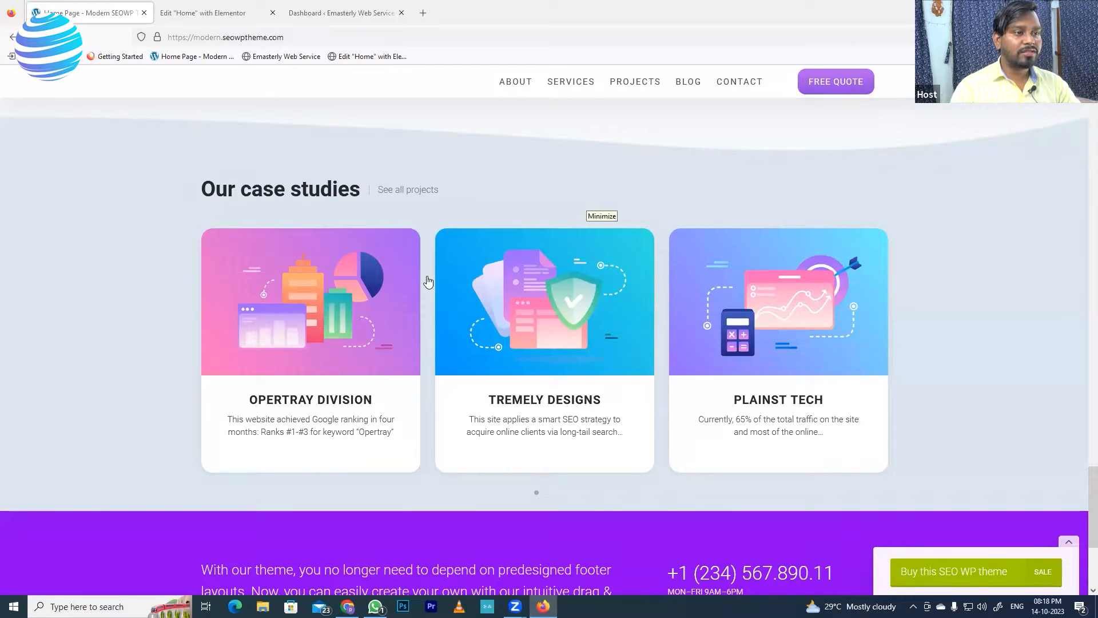
scroll(234, 343, "up", 5)
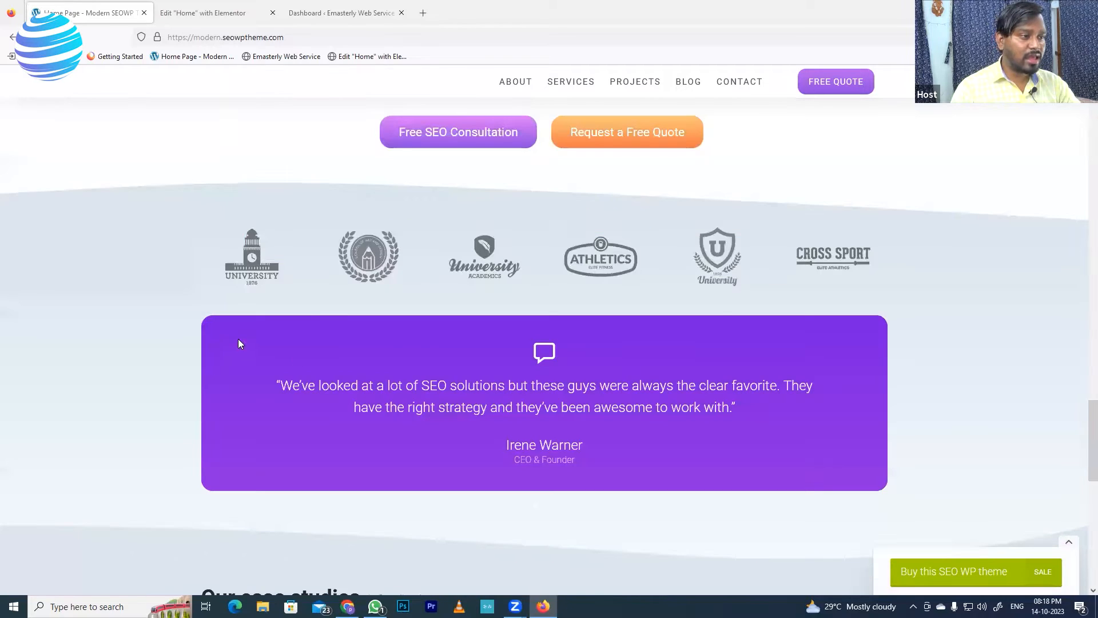
scroll(511, 560, "down", 5)
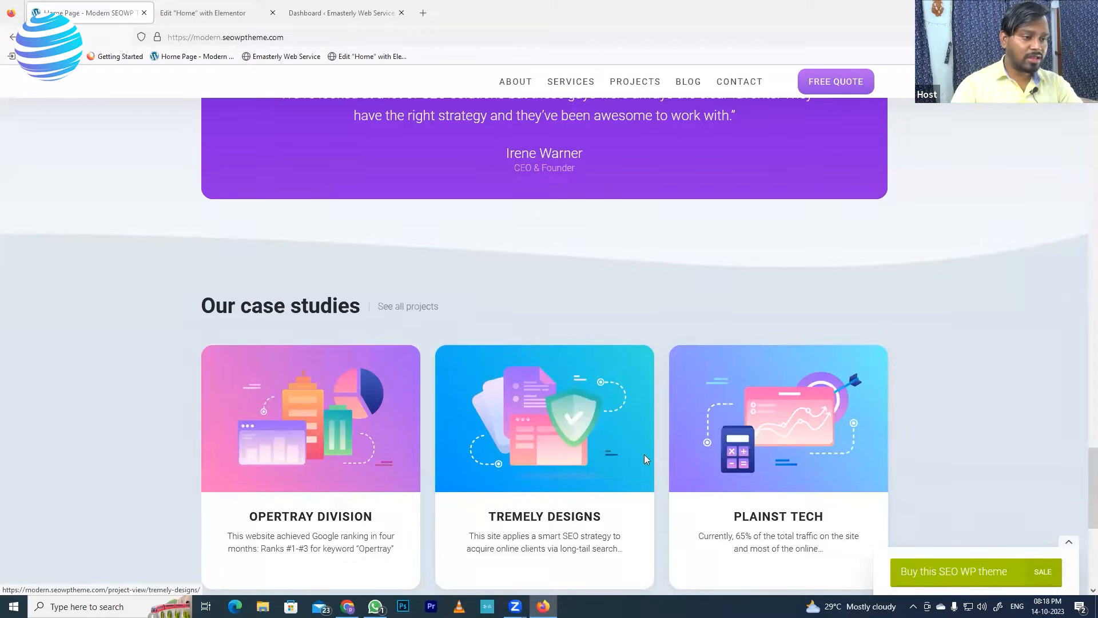
scroll(664, 455, "down", 2)
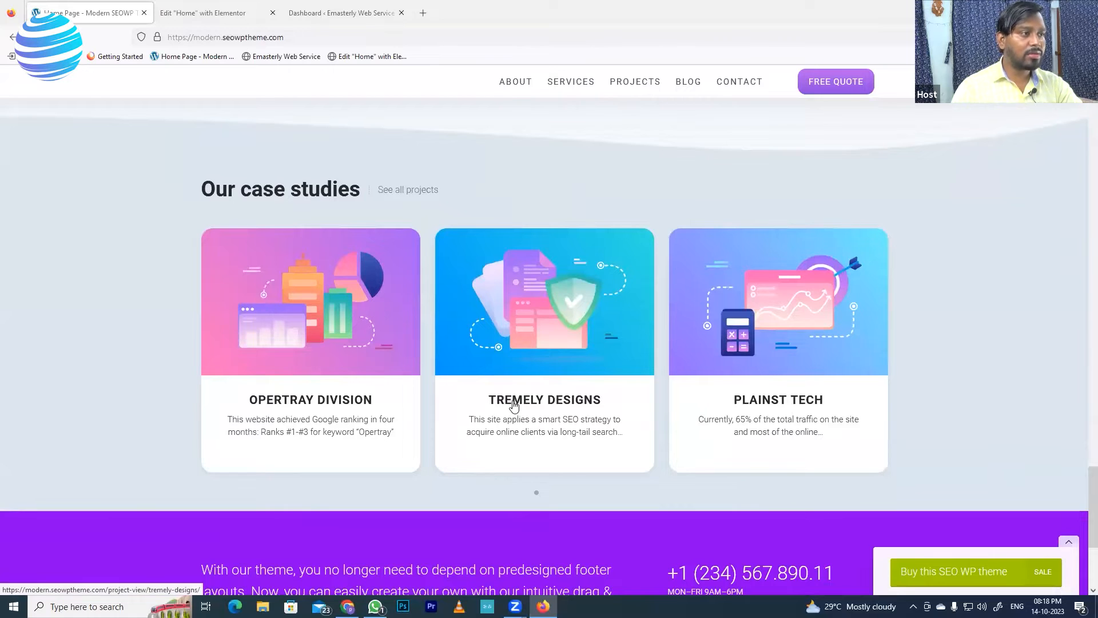
scroll(512, 406, "up", 2)
scroll(355, 437, "up", 2)
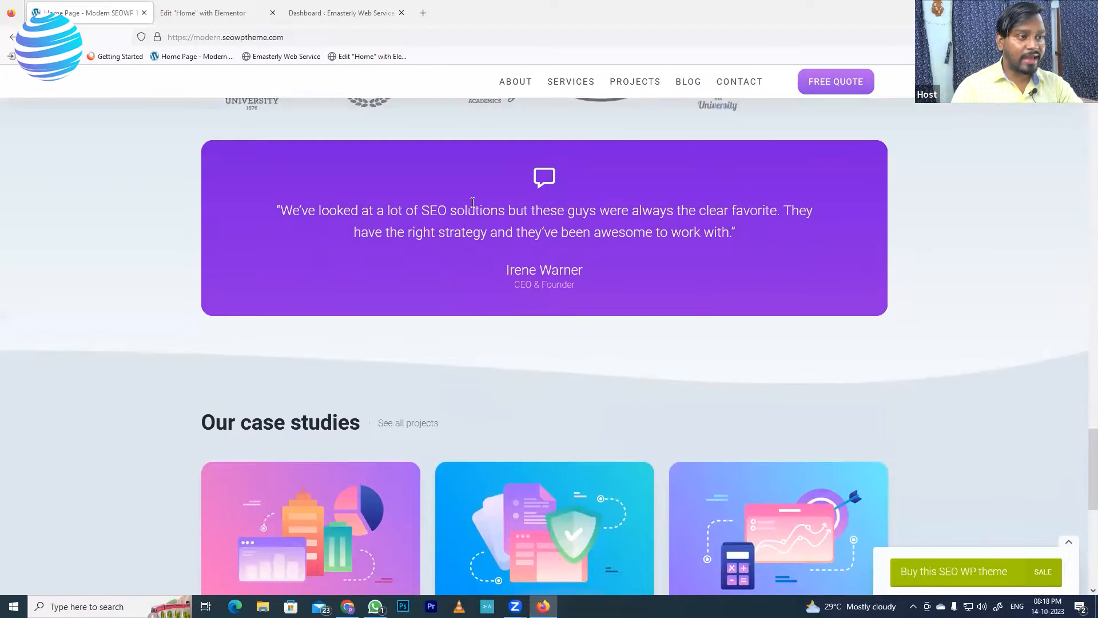
scroll(376, 280, "up", 3)
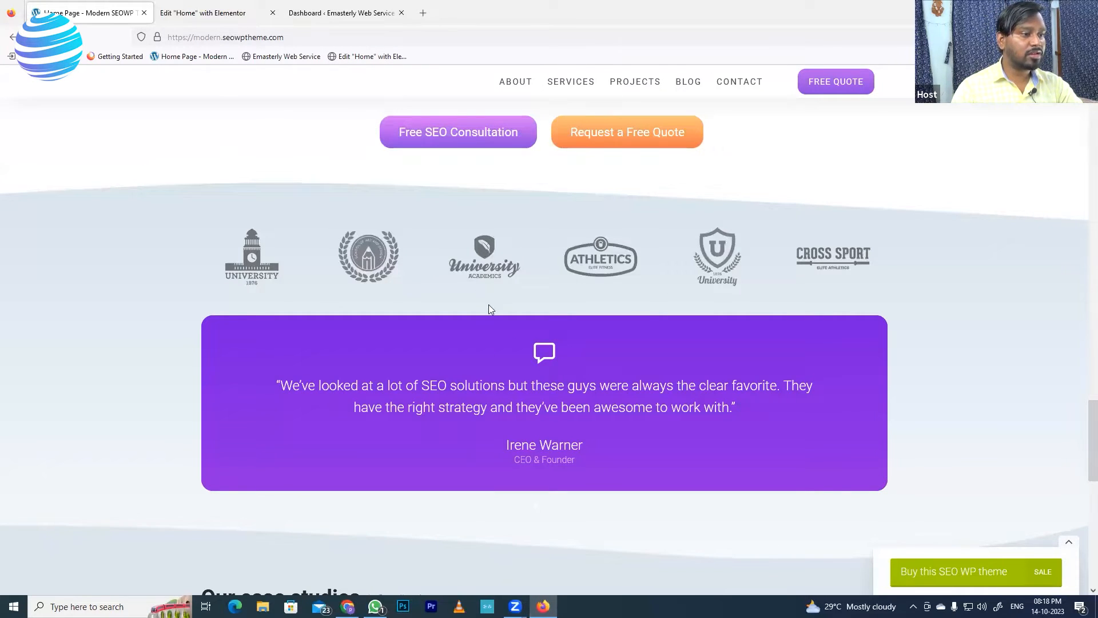
left_click(233, 15)
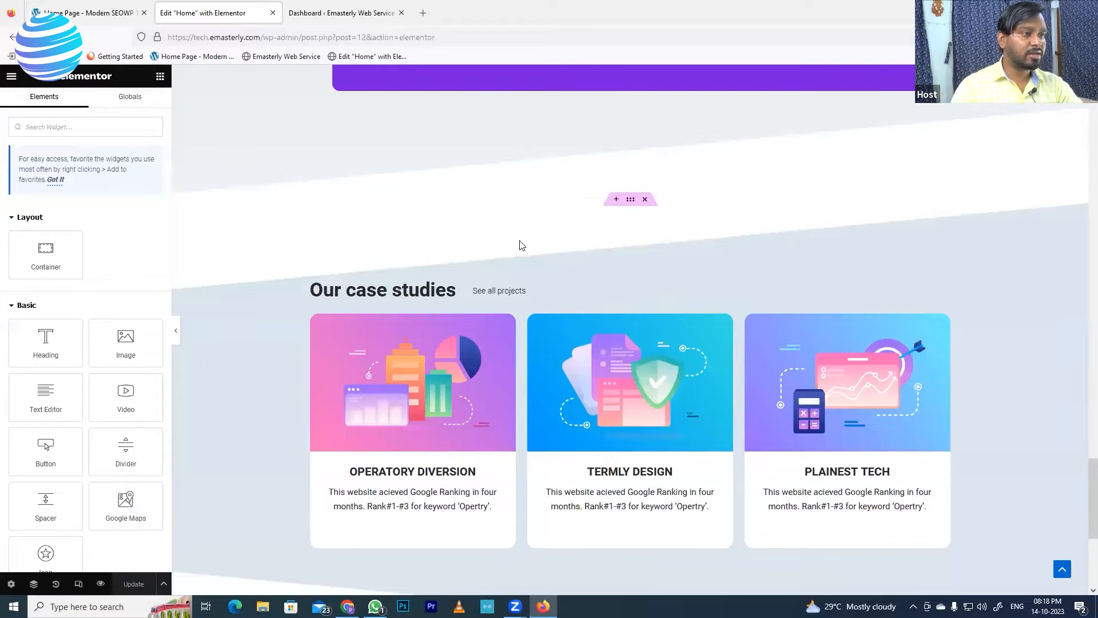
scroll(522, 244, "up", 4)
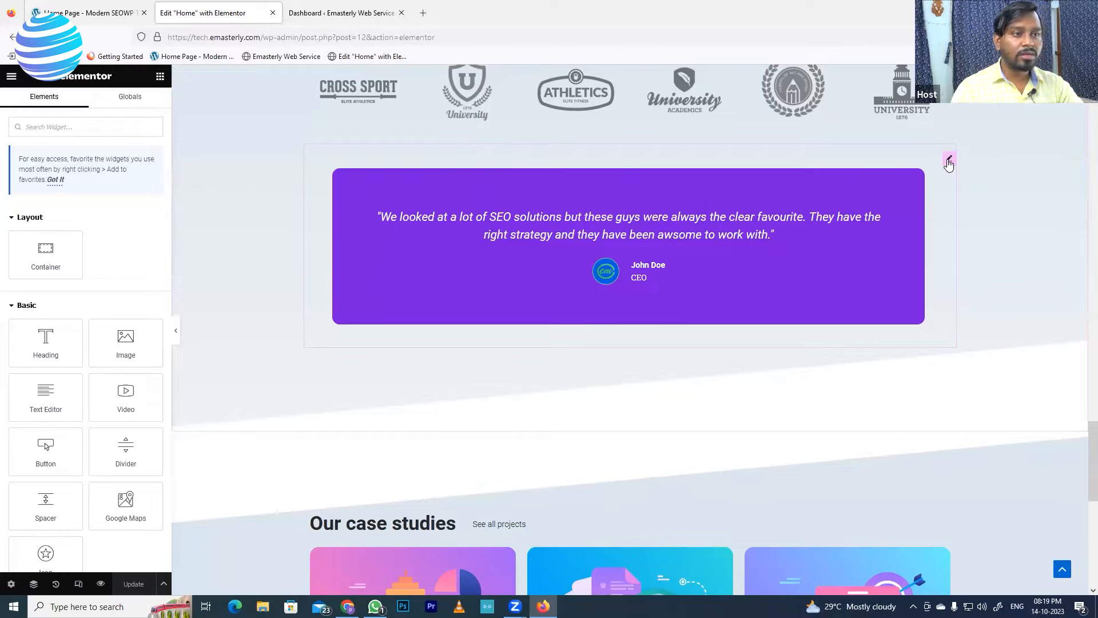
Raise the testimonial carousel's linked slide padding from 69 to 73 px and update the page
left_click(948, 164)
left_click(140, 107)
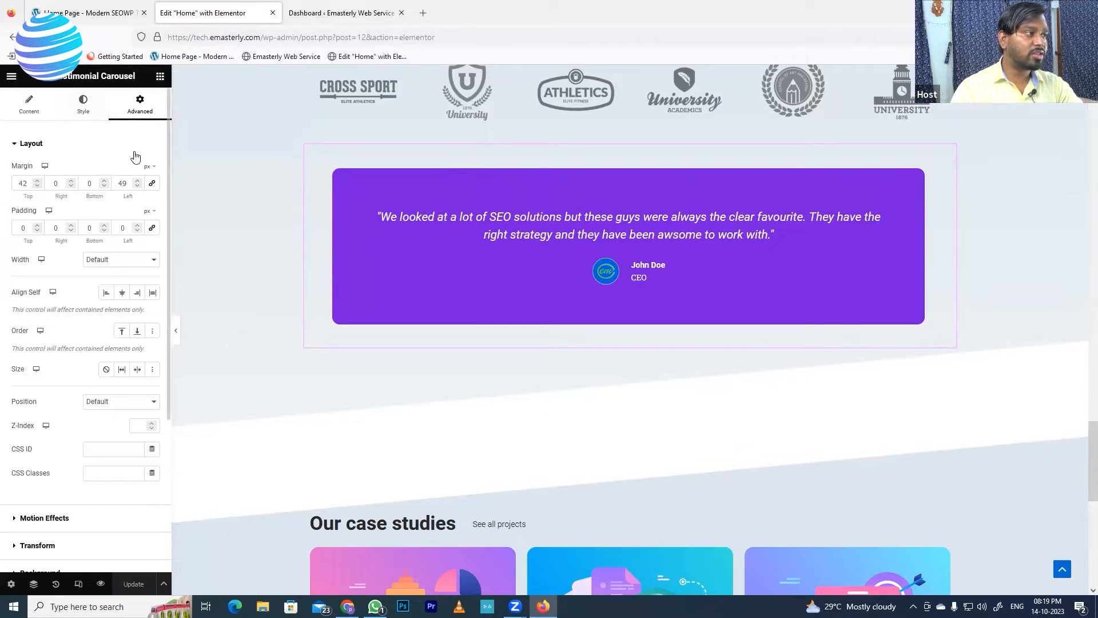
left_click(84, 106)
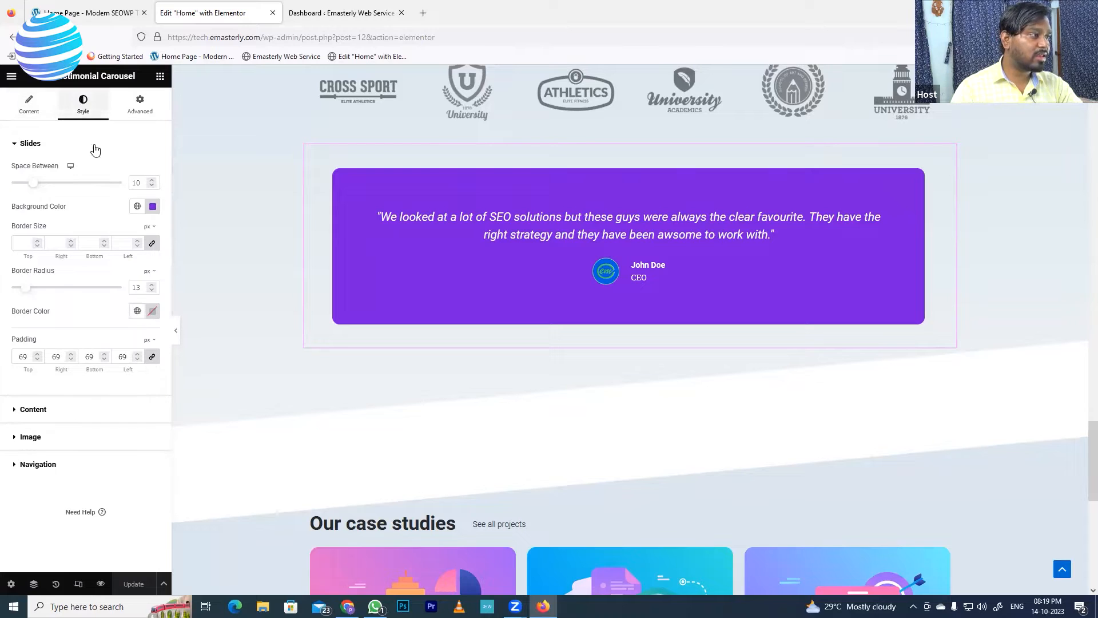
left_click(36, 355)
left_click(36, 355)
left_click(36, 356)
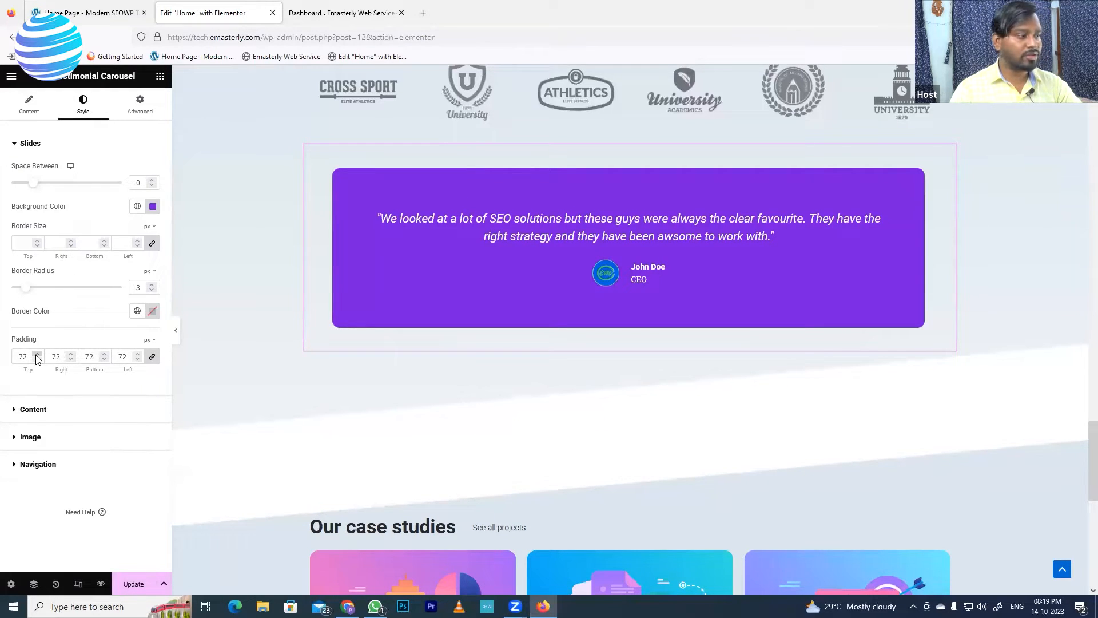
left_click(36, 355)
left_click(131, 584)
scroll(862, 166, "up", 2)
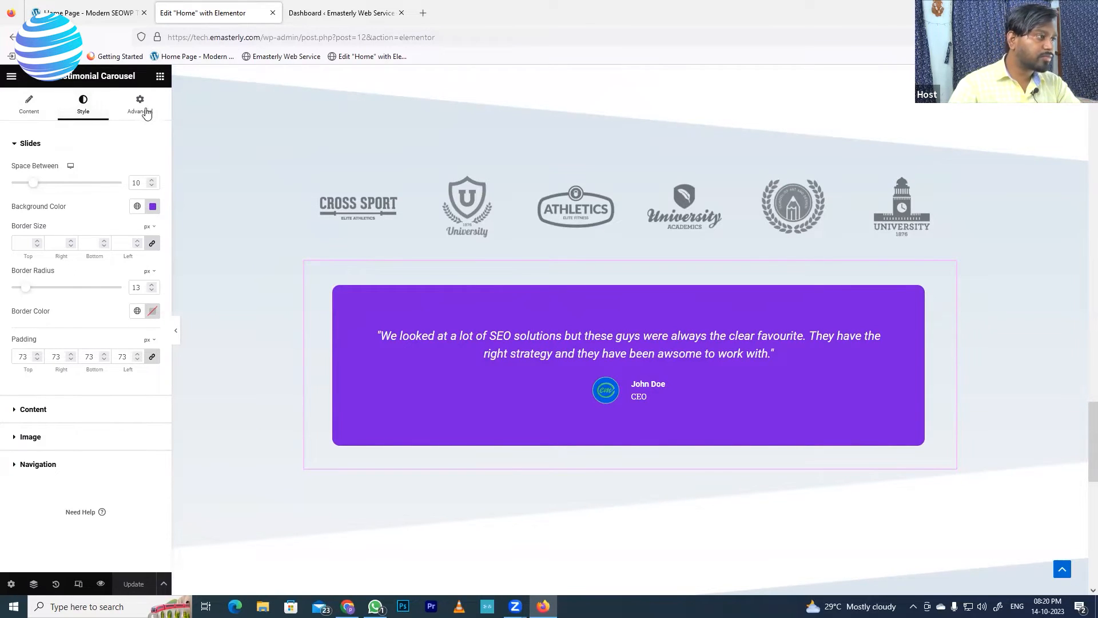
Switch the testimonial carousel's Infinite Loop to Yes, then back to No
left_click(21, 111)
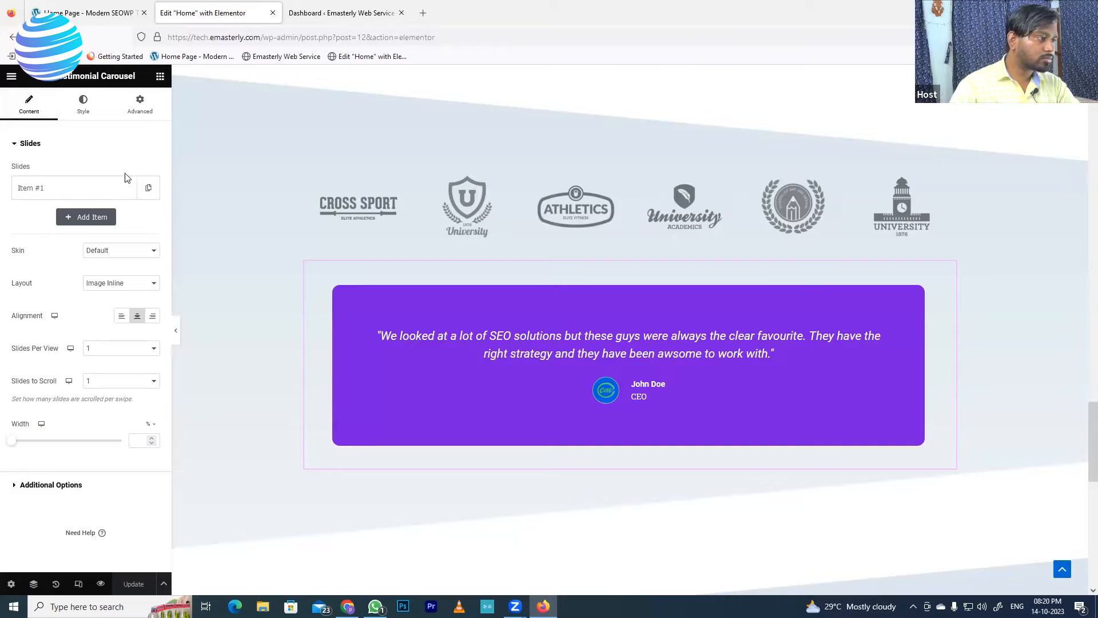
left_click(50, 486)
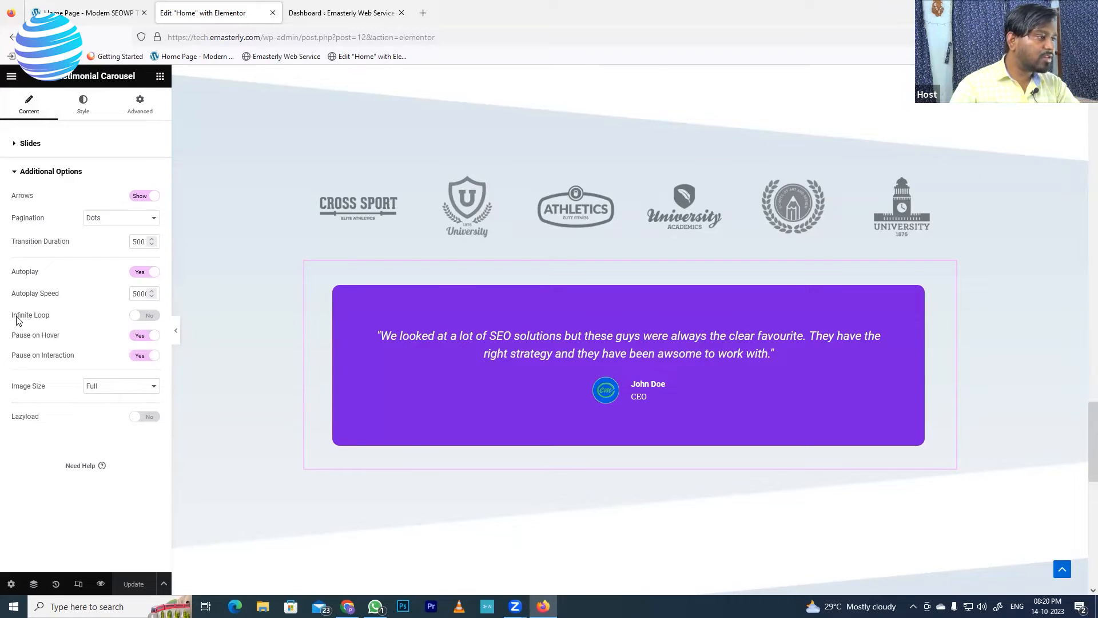
left_click(136, 319)
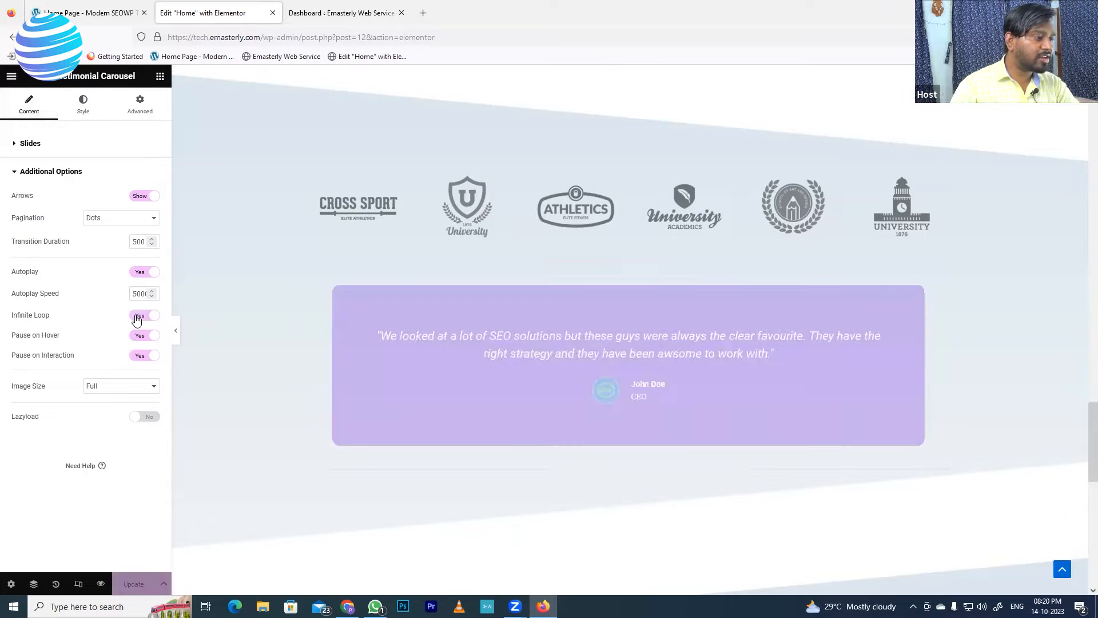
left_click(150, 319)
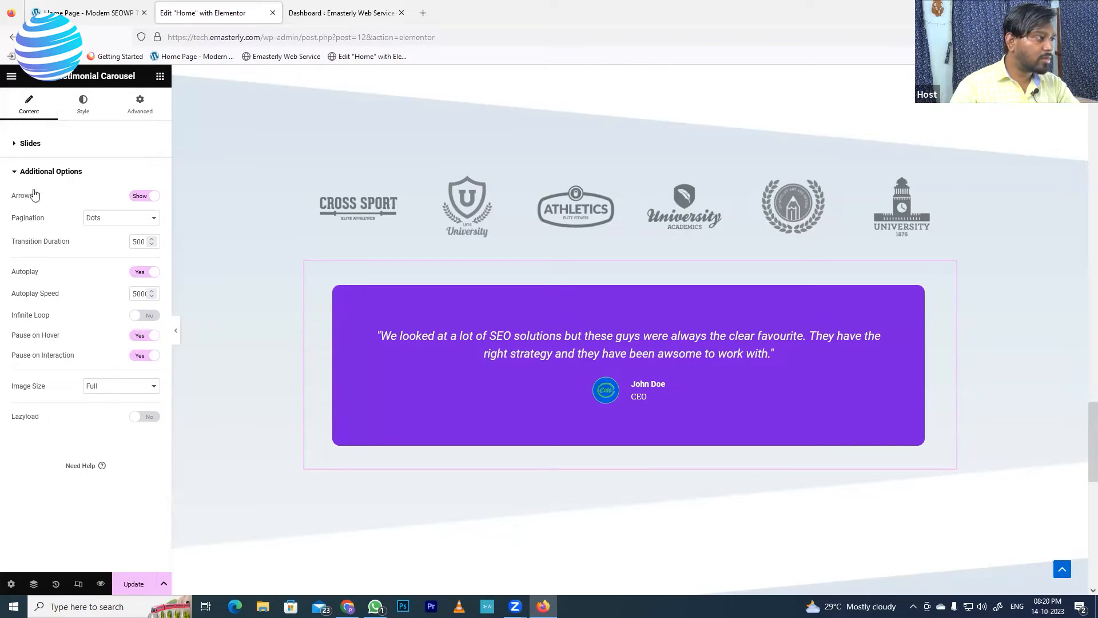
left_click(17, 175)
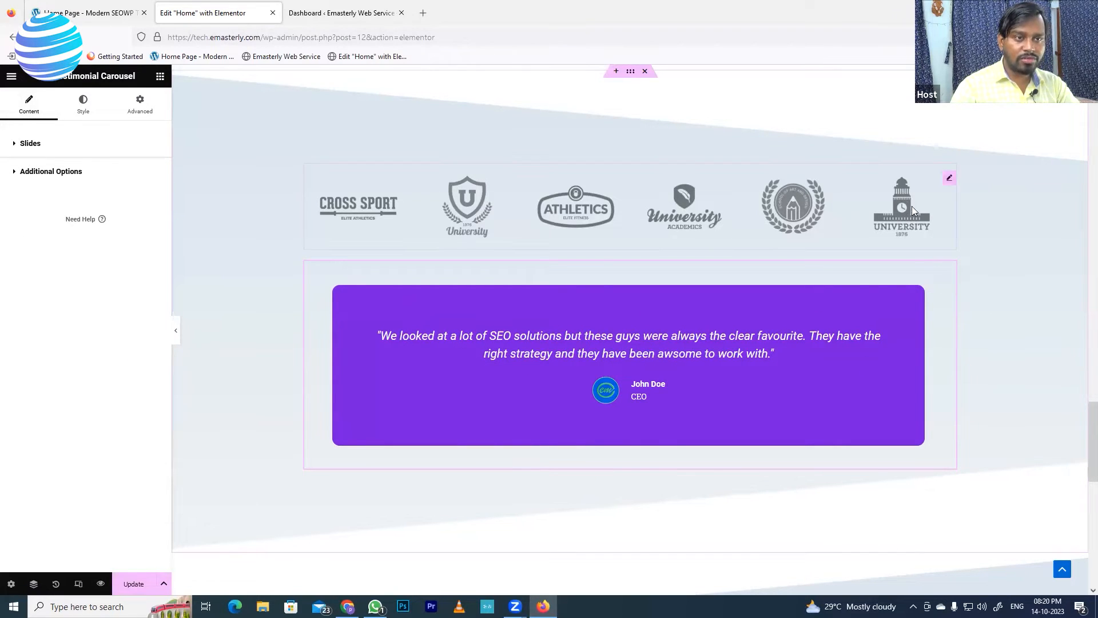
Check the logo carousel's autoplay (5000 ms) and Infinite Loop options, then reselect the testimonial carousel
left_click(947, 179)
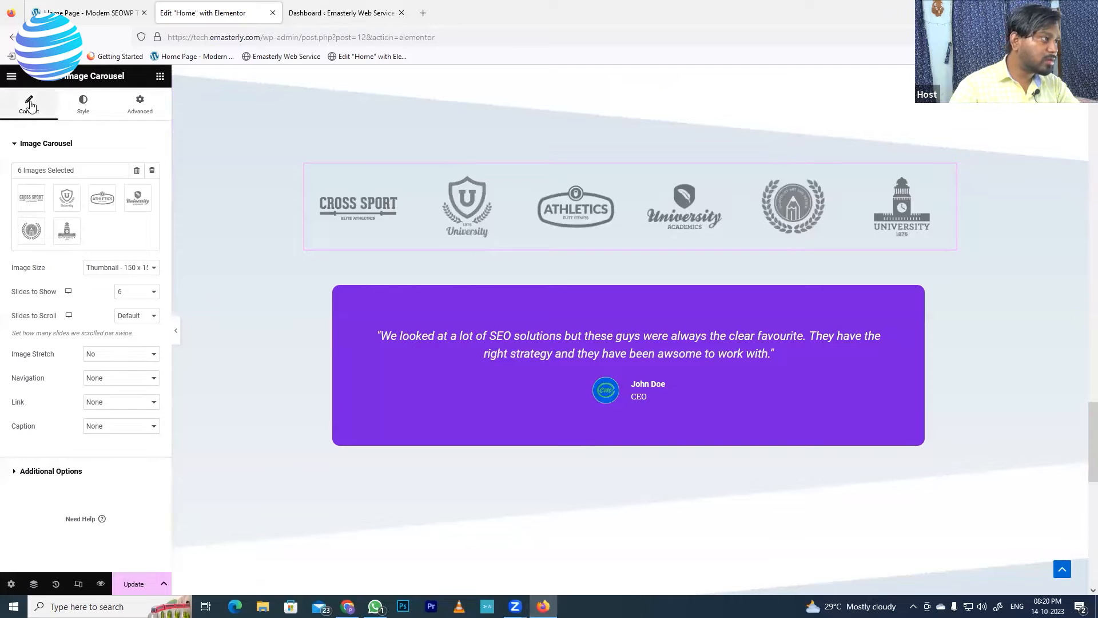
left_click(29, 471)
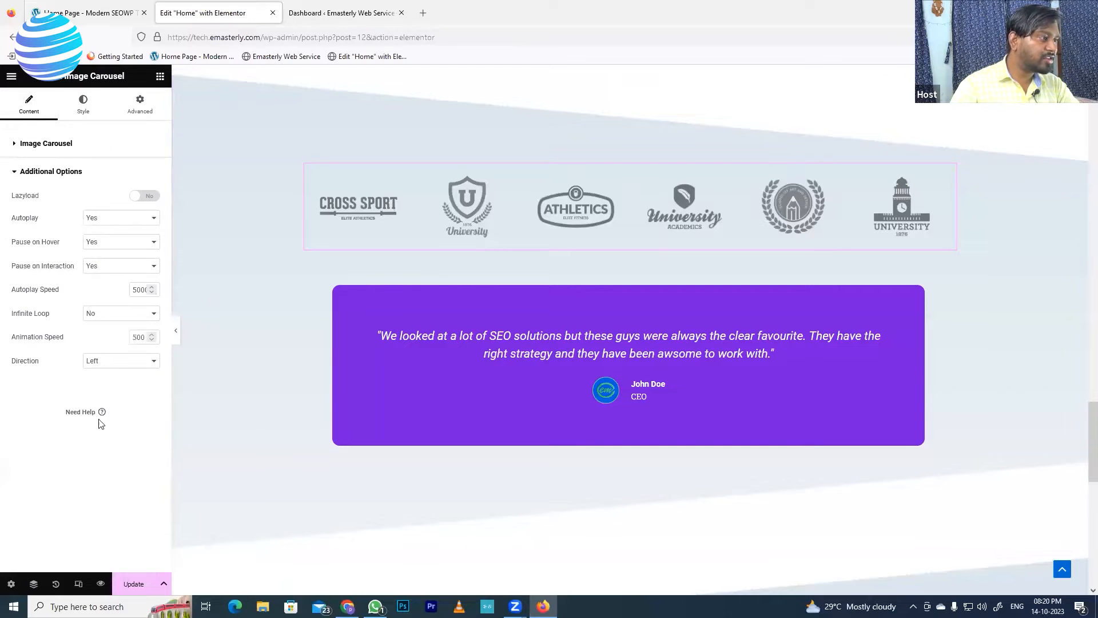
left_click(116, 320)
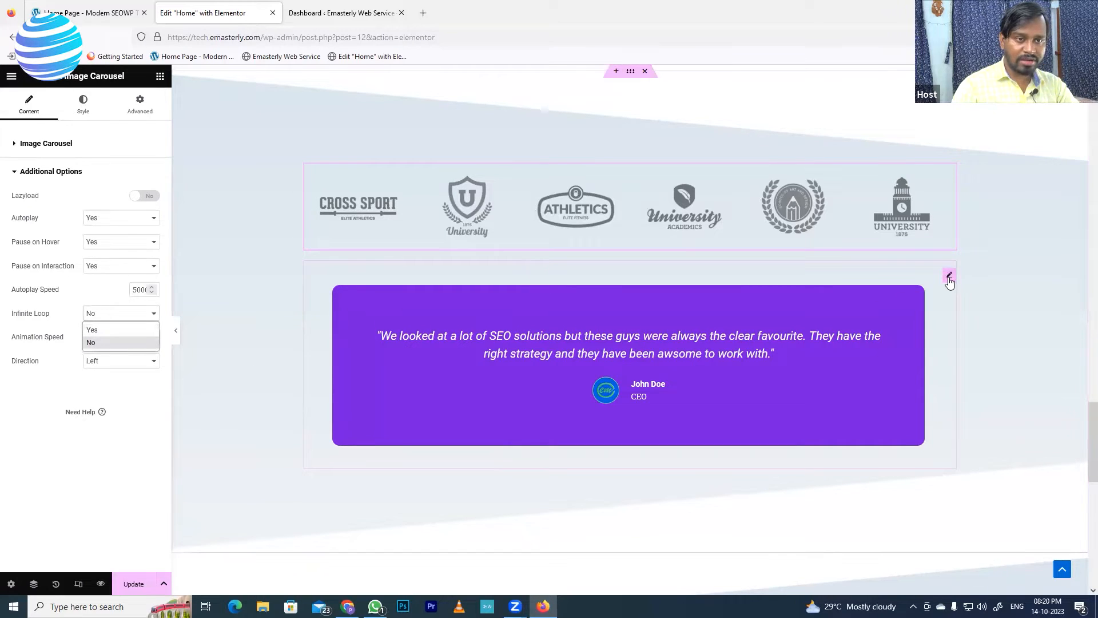
left_click(949, 276)
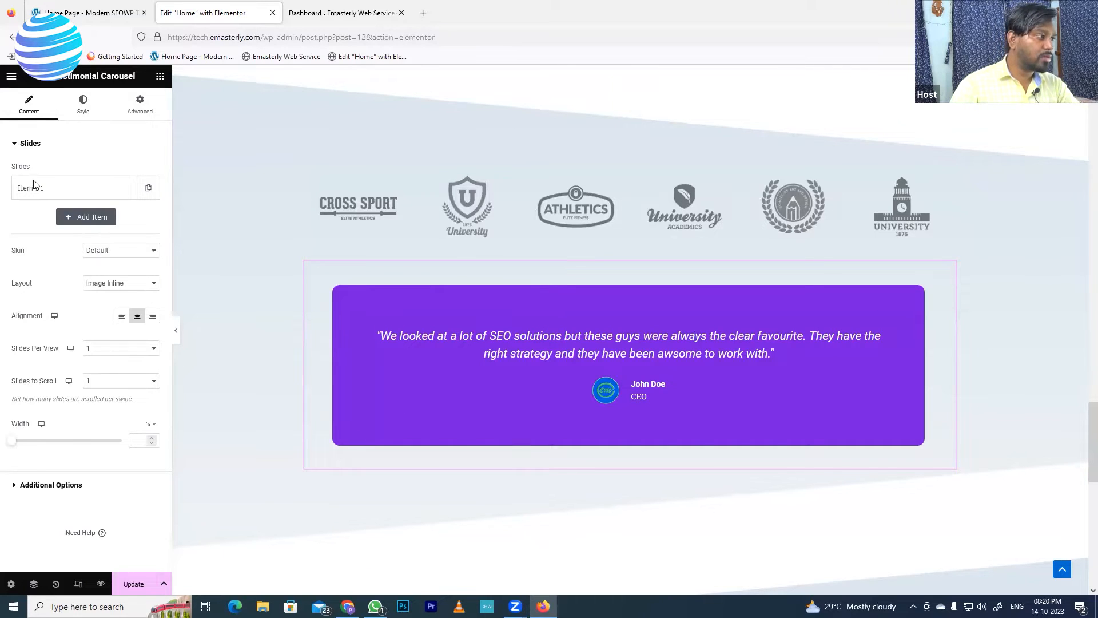
Update the Home page, scroll to its case studies, then view the reference demo home page
left_click(21, 488)
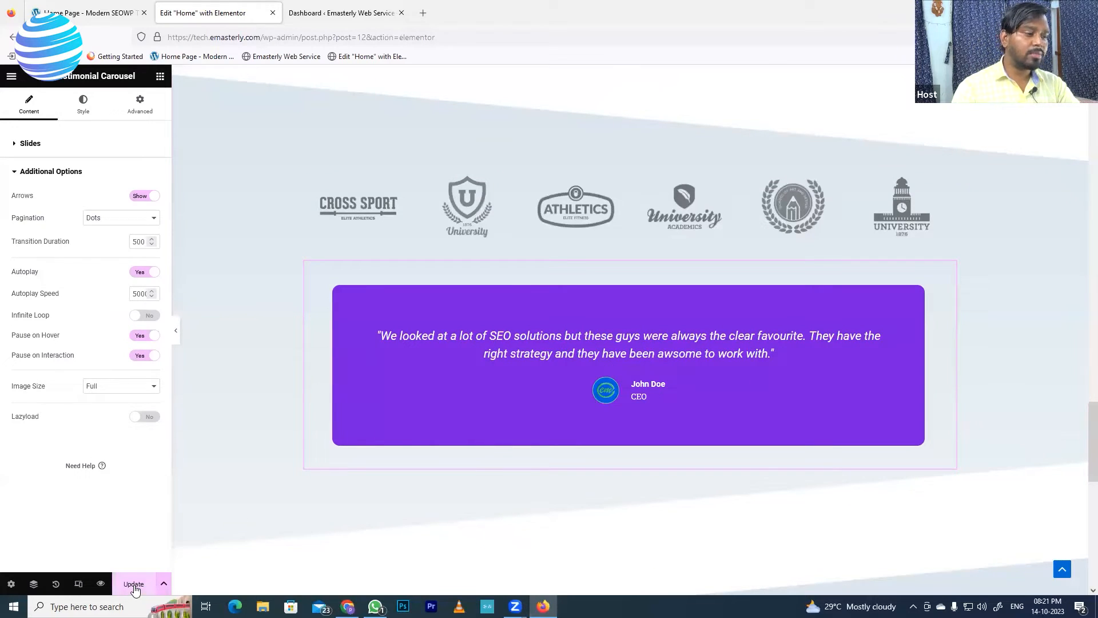
left_click(134, 584)
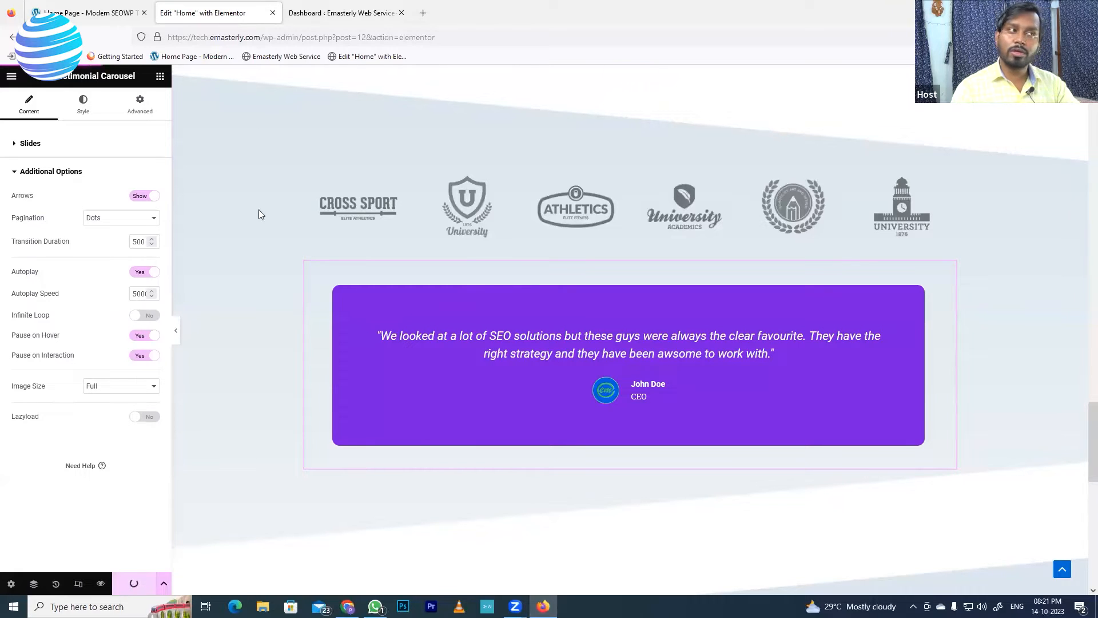
left_click(66, 11)
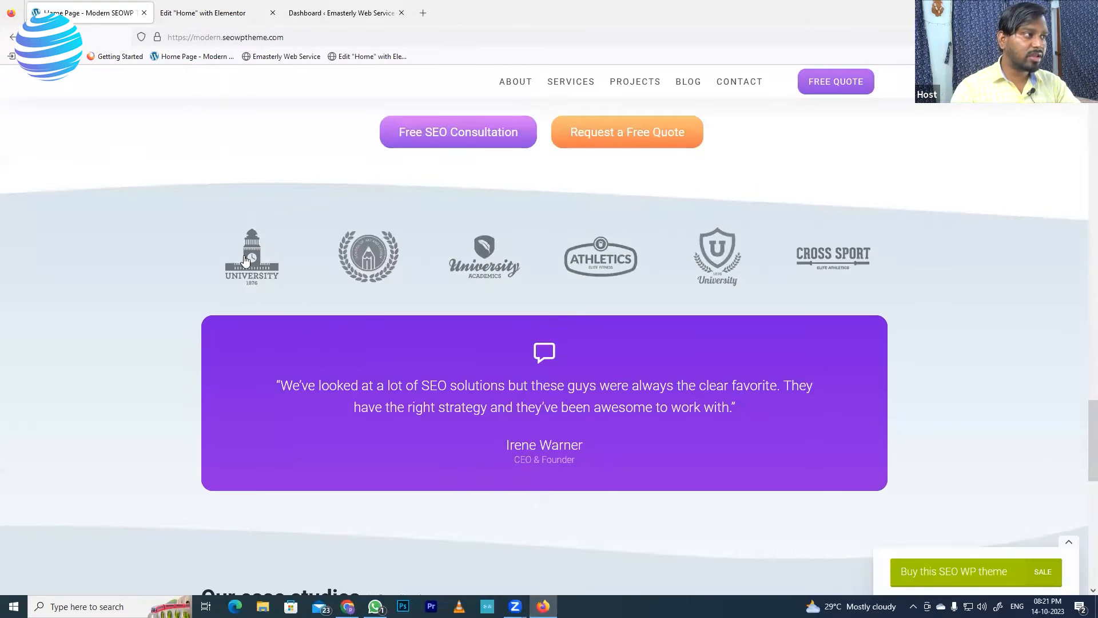
left_click(211, 12)
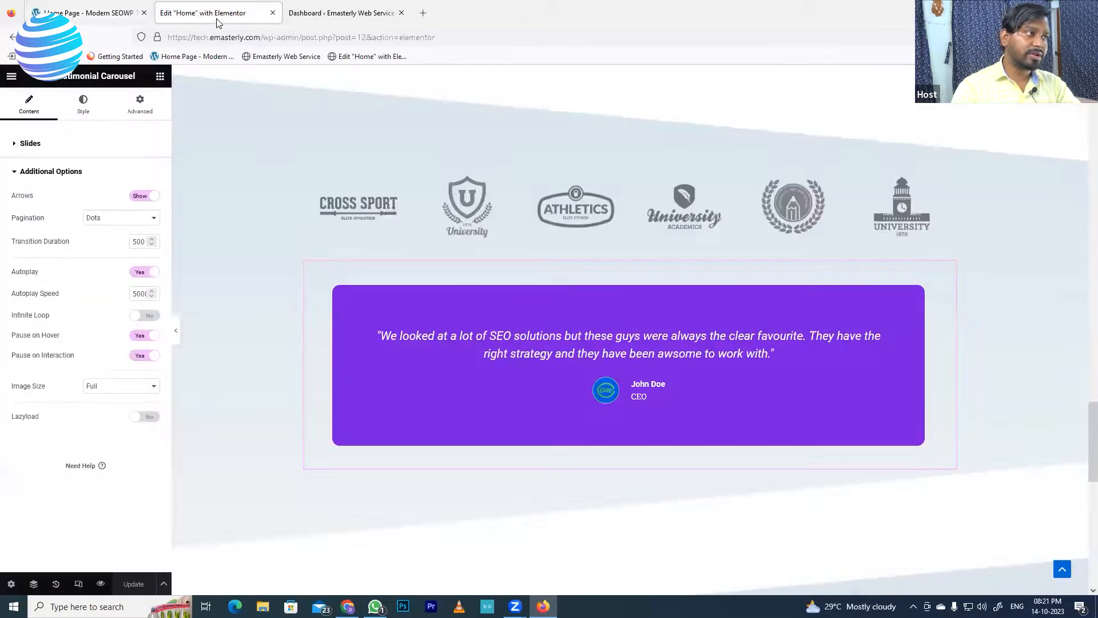
scroll(615, 421, "down", 4)
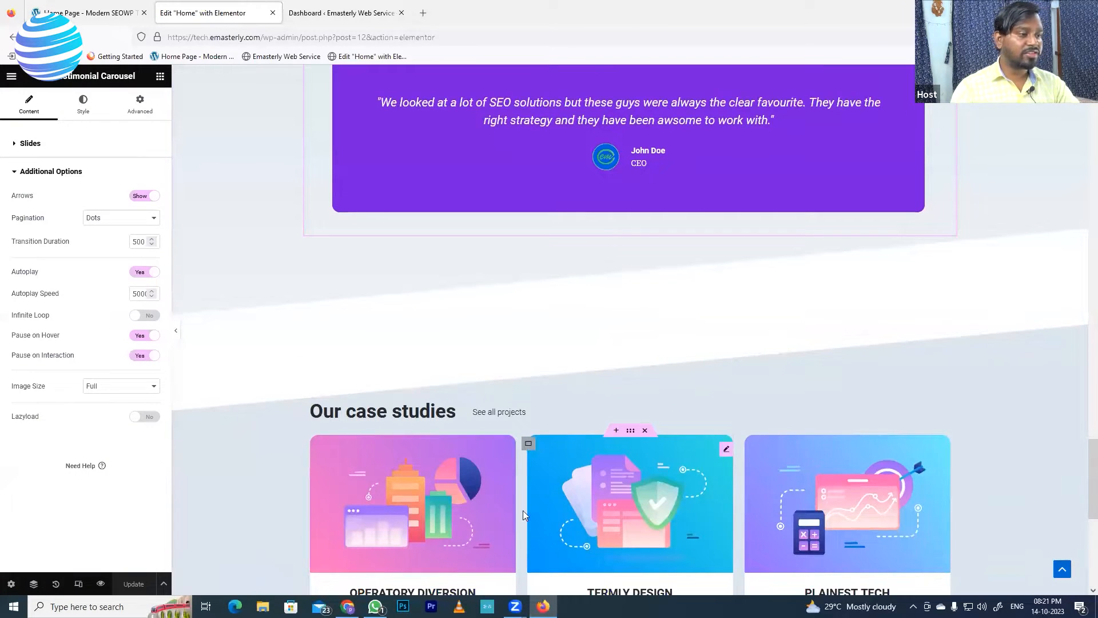
scroll(586, 416, "down", 3)
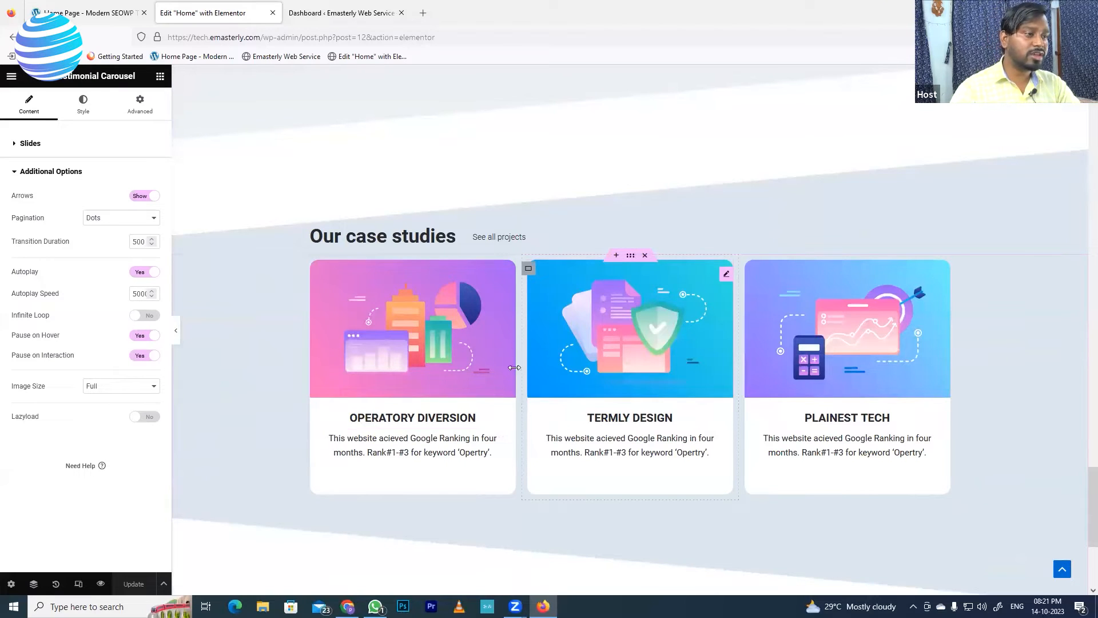
left_click(85, 16)
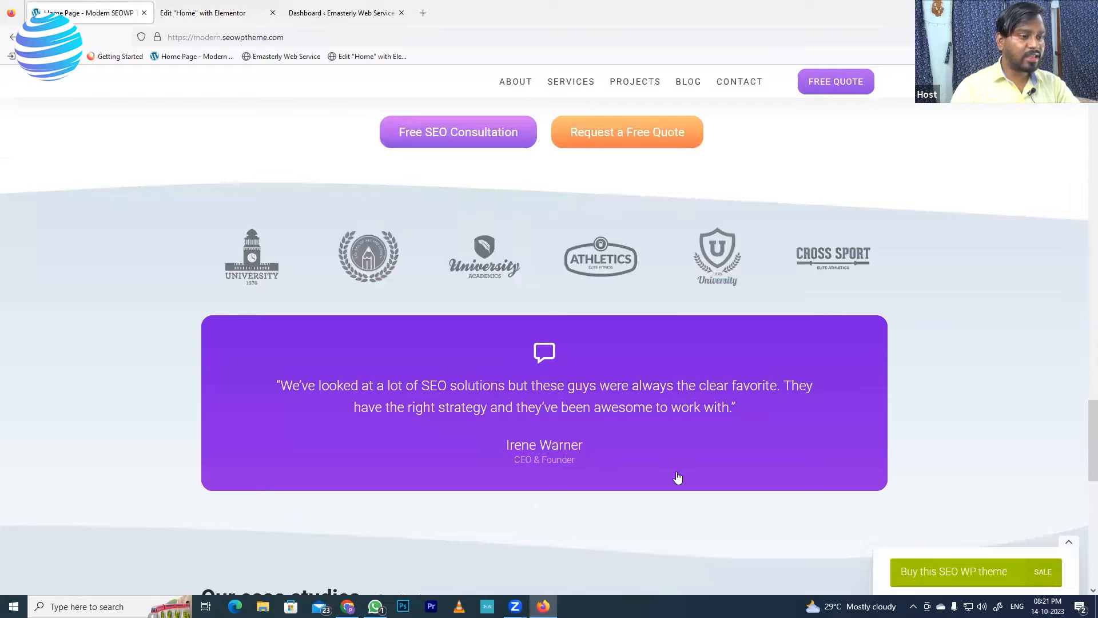
Scroll to the demo's Our case studies carousel and slide it along by one card
scroll(279, 396, "down", 8)
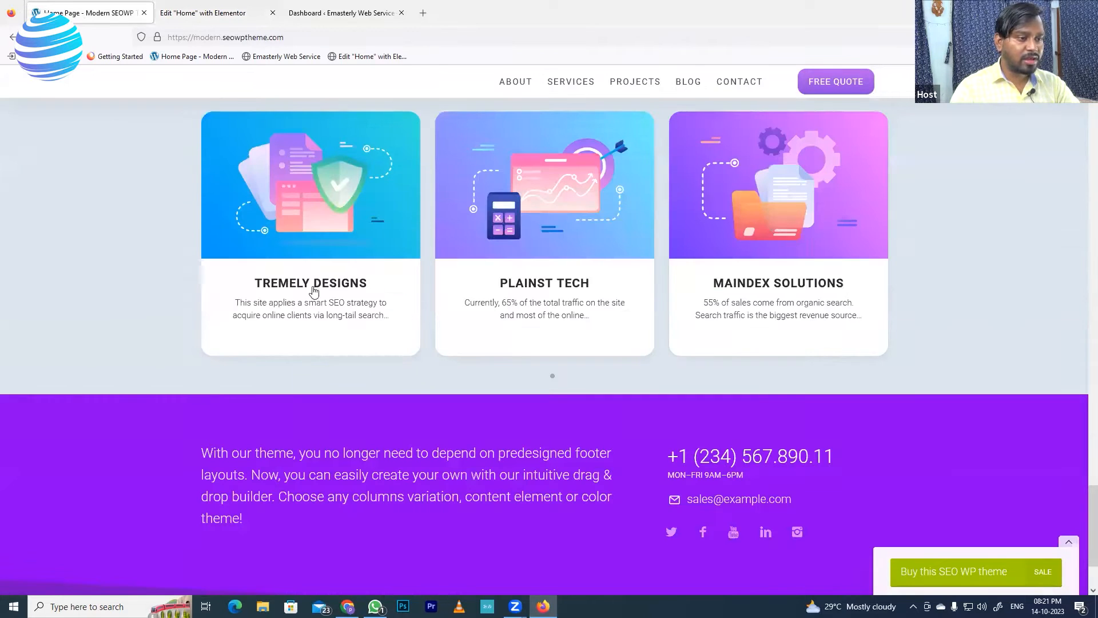
left_click_drag(271, 294, 667, 287)
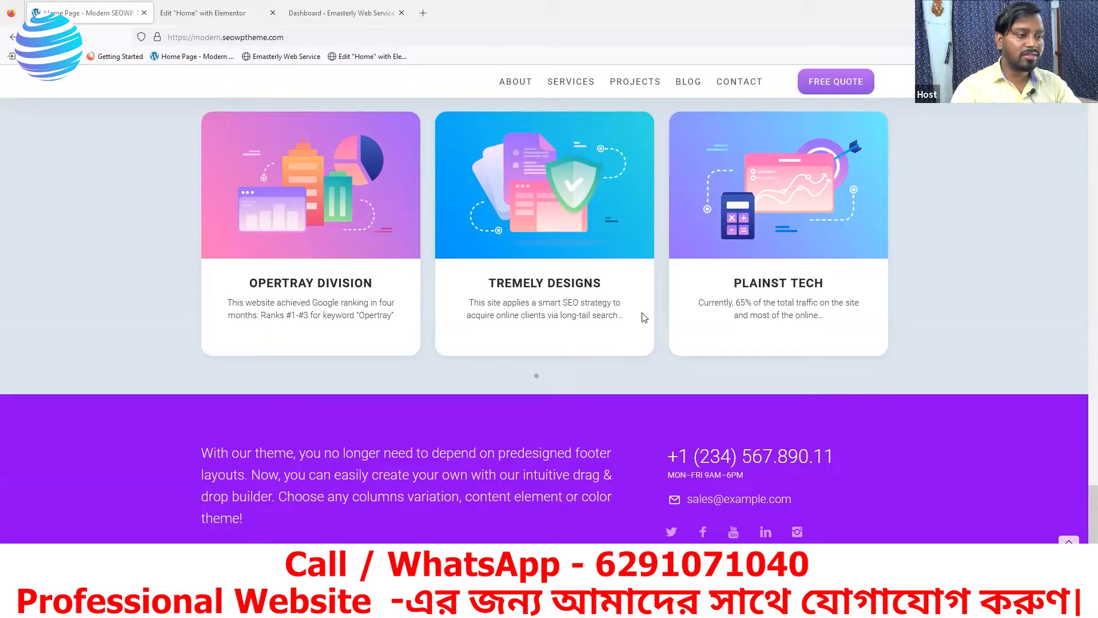
scroll(486, 286, "up", 1)
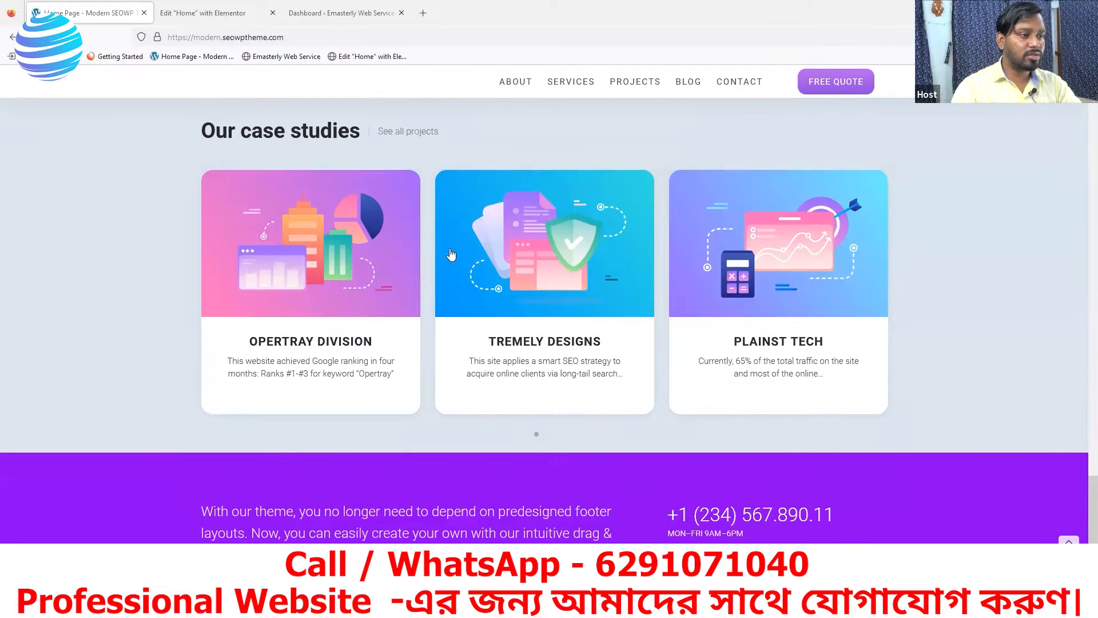
Insert a new empty section above the three case-study cards in the Home page editor
left_click(267, 20)
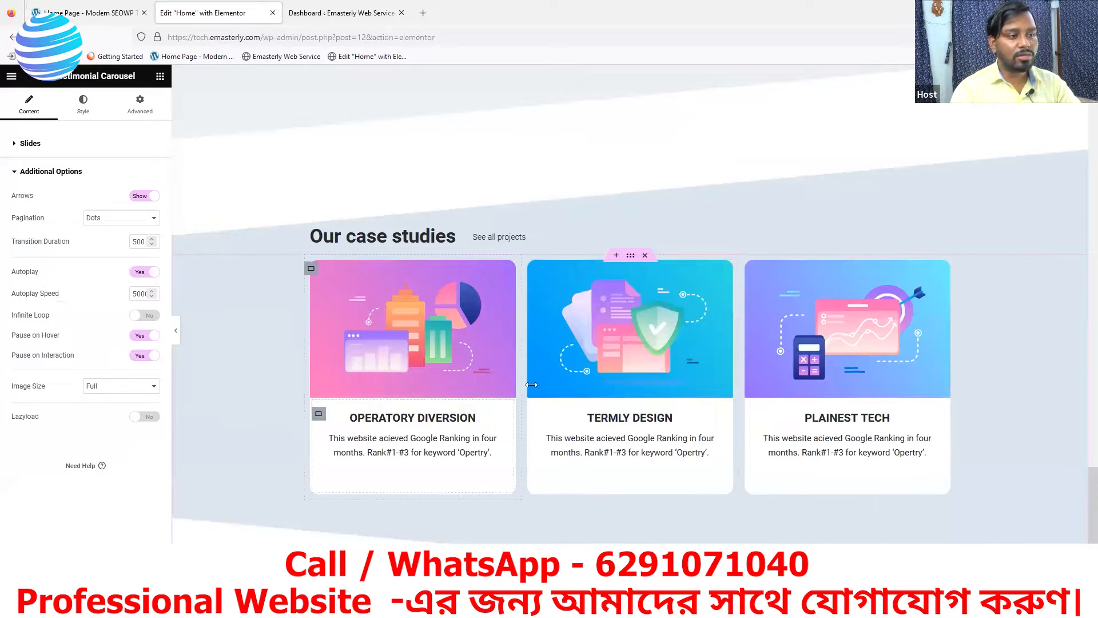
left_click(617, 256)
left_click(617, 303)
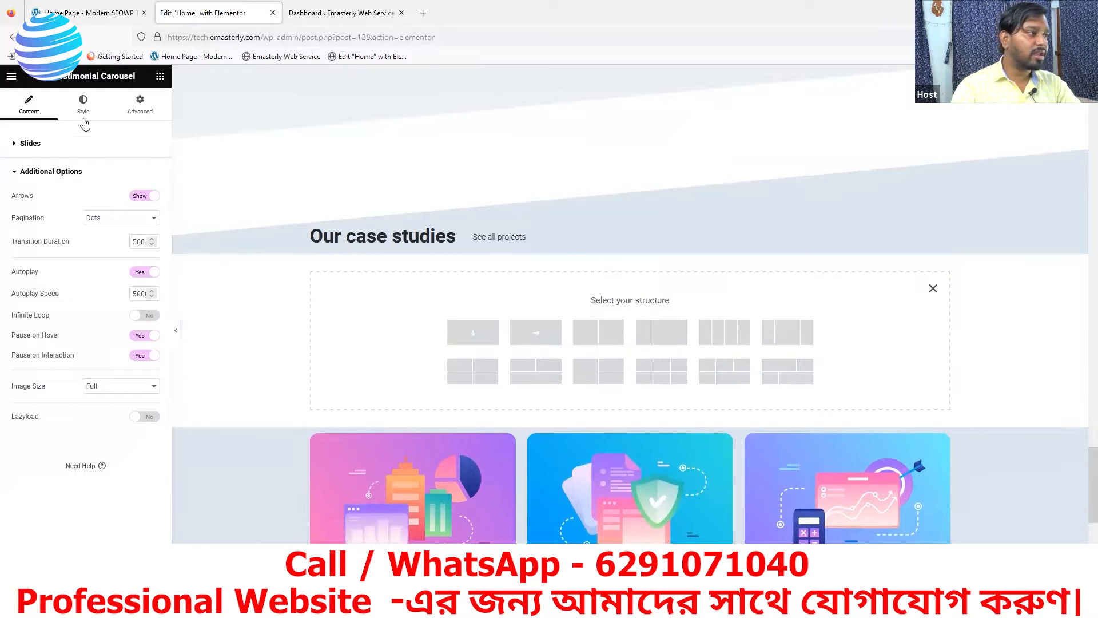
left_click(160, 76)
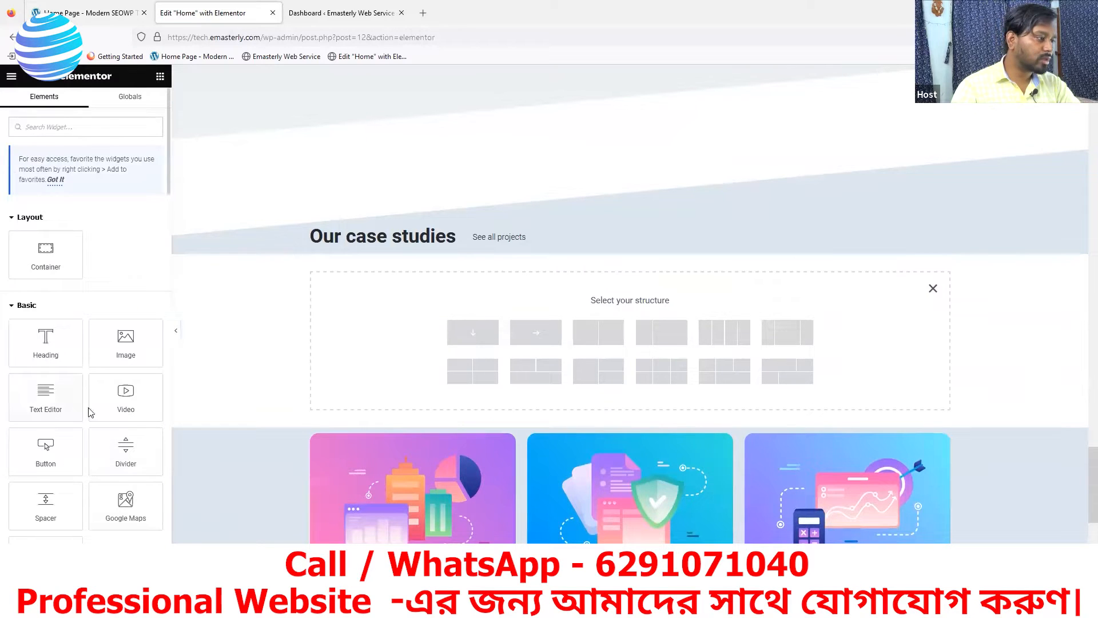
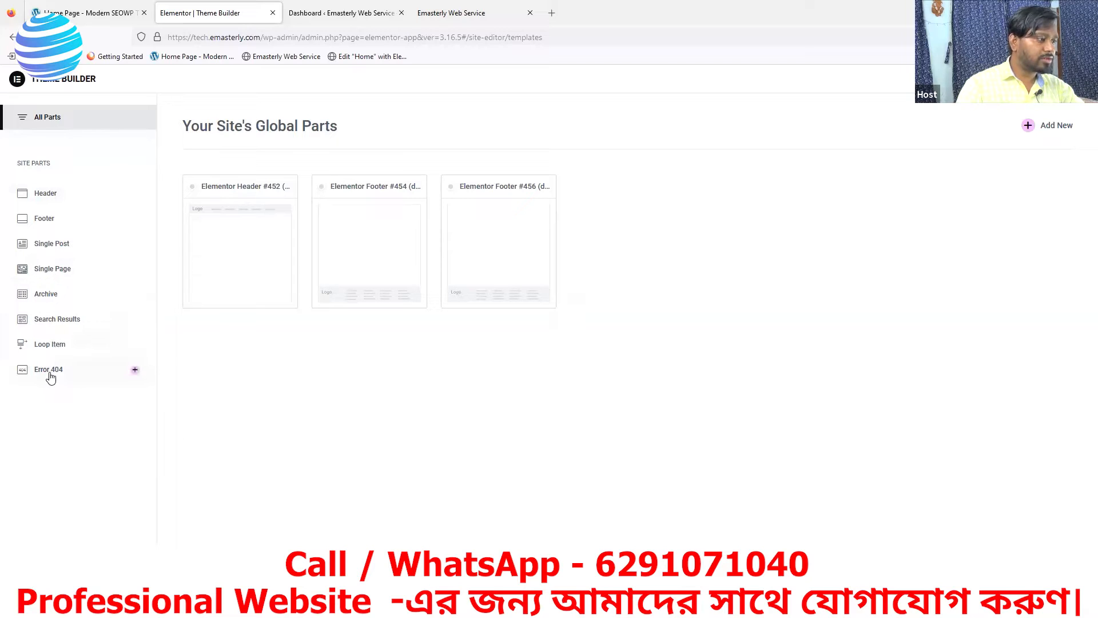
Filter the Theme Builder to Header templates and add a new header template (#468)
left_click(45, 194)
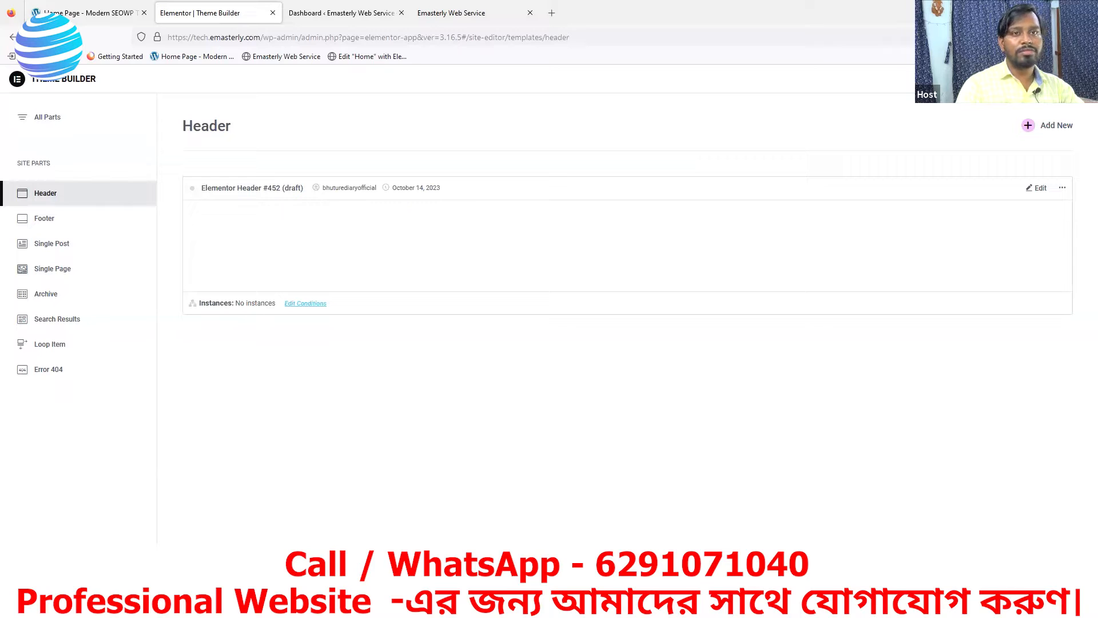
left_click(1029, 127)
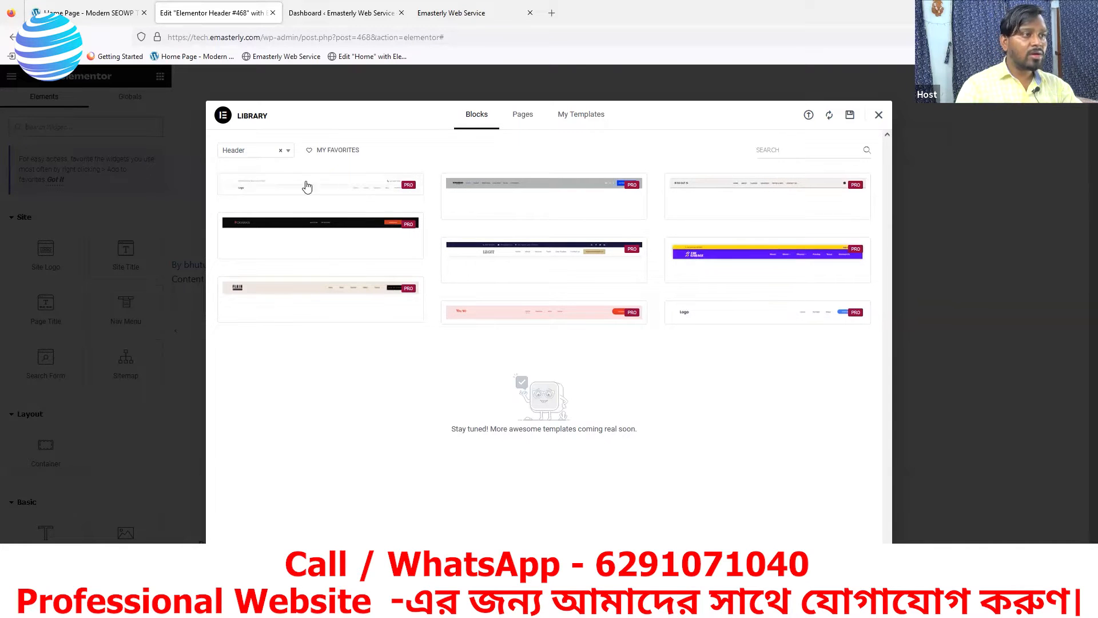
Browse the Library's pre-made Header blocks and close the Library without inserting one
mouse_move(294, 184)
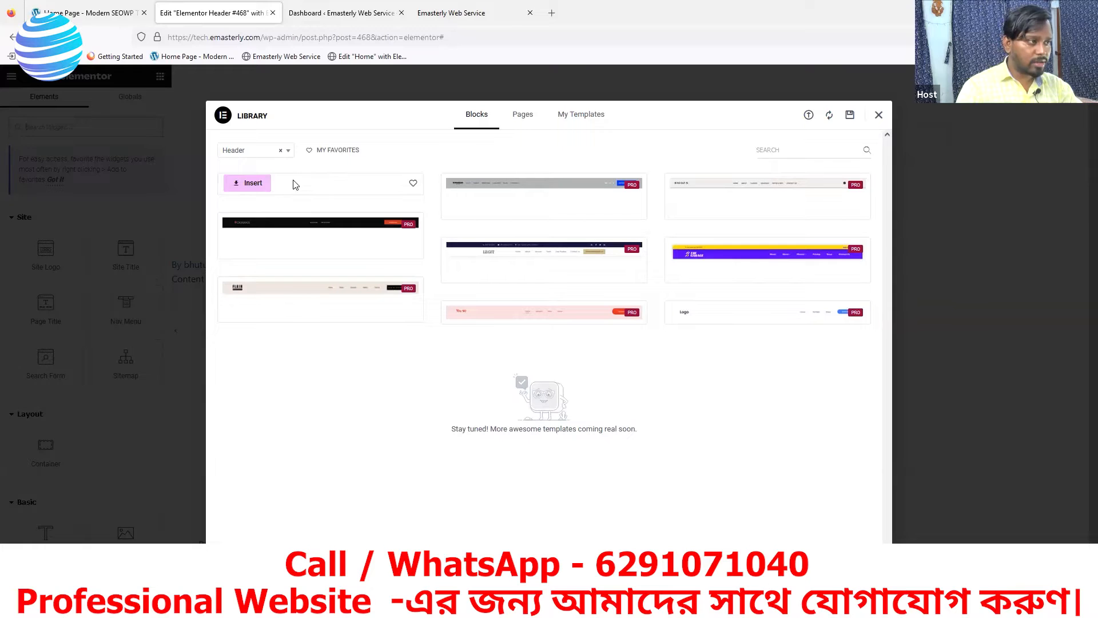
mouse_move(369, 324)
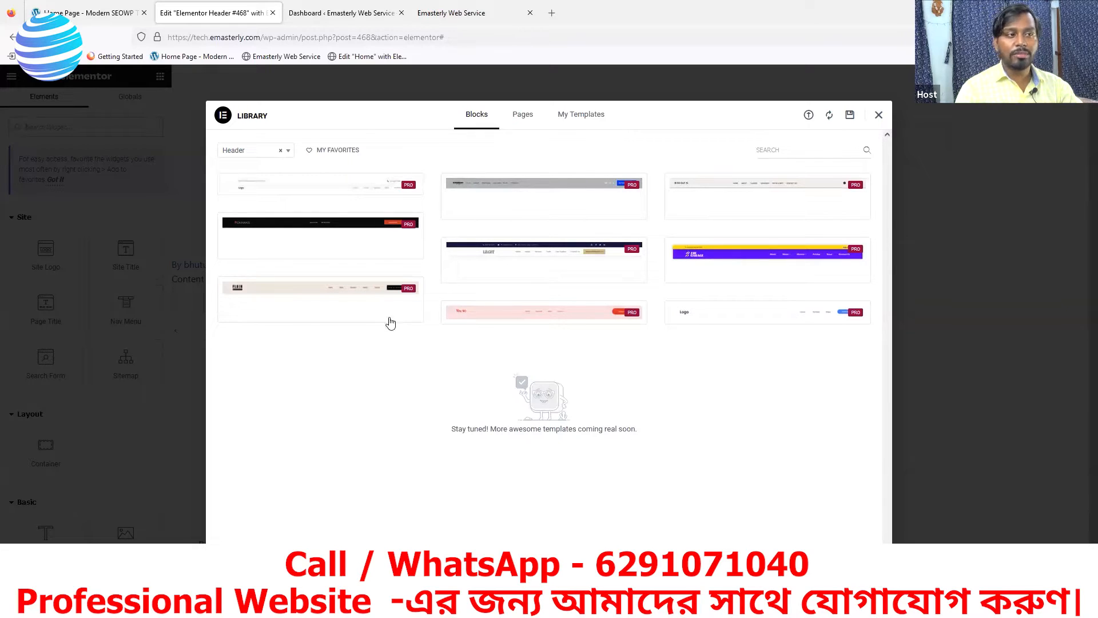
mouse_move(470, 271)
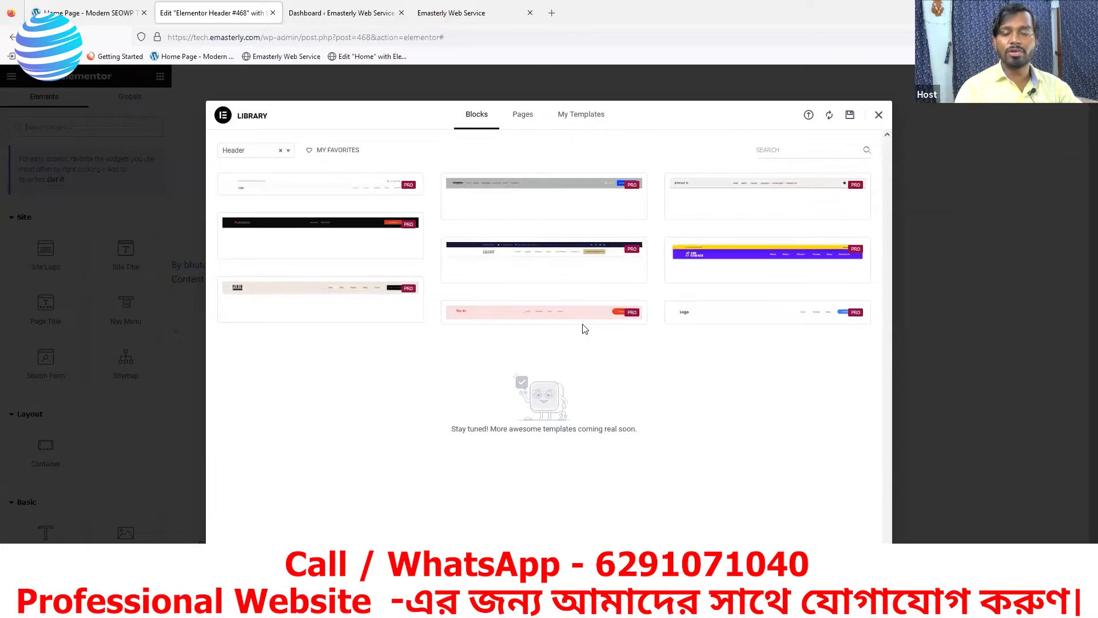
left_click(879, 117)
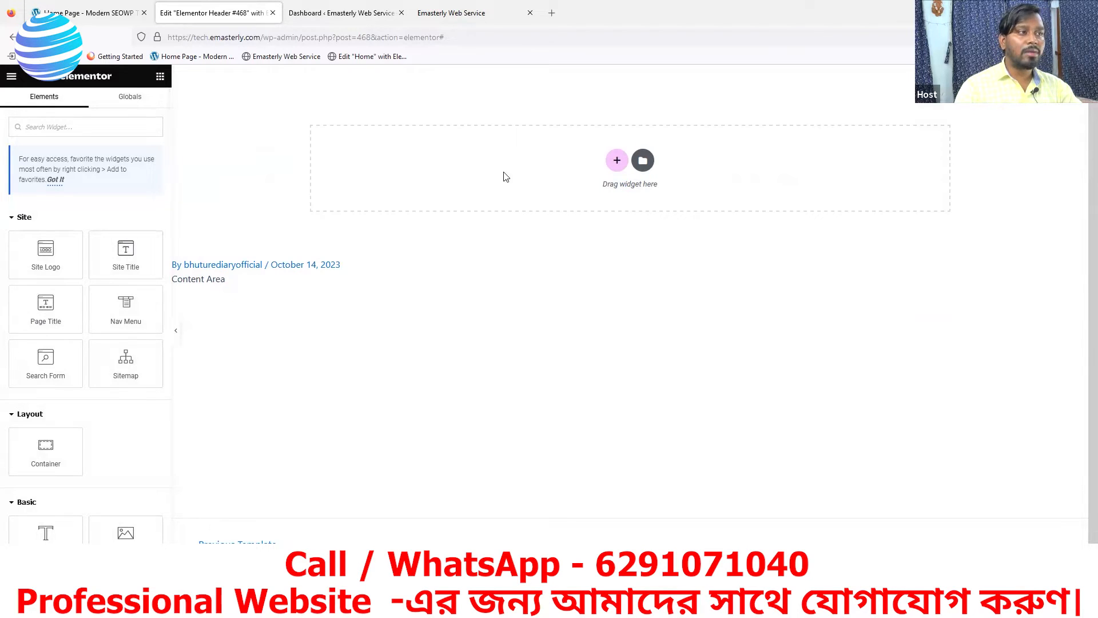
Inspect the SEOWP homepage header for reference, then return to the blank header template
left_click(60, 13)
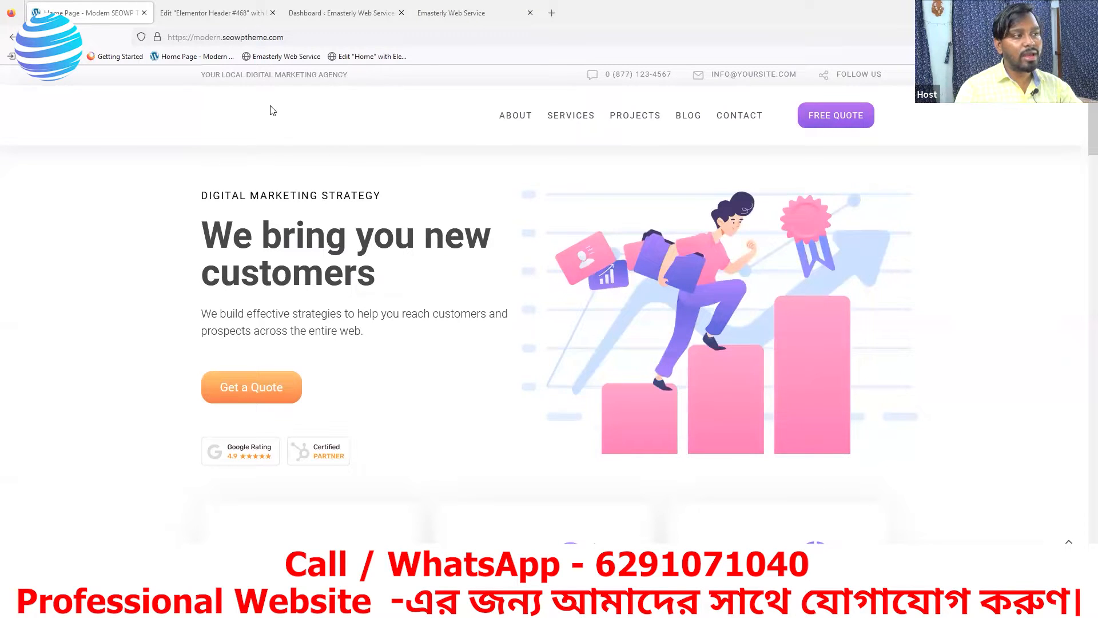
mouse_move(597, 114)
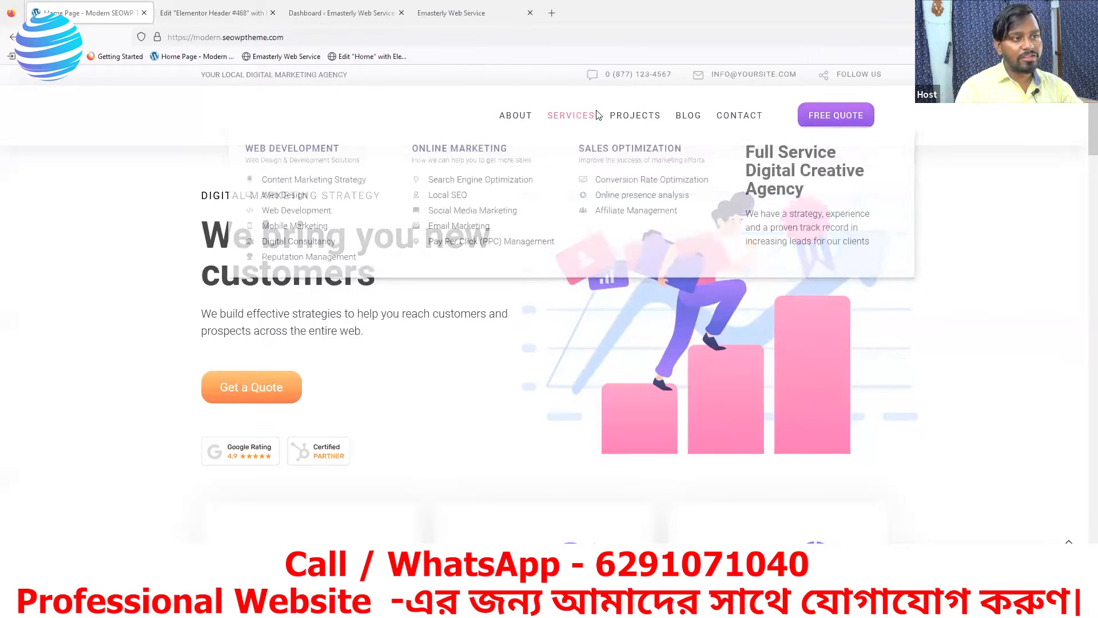
mouse_move(752, 114)
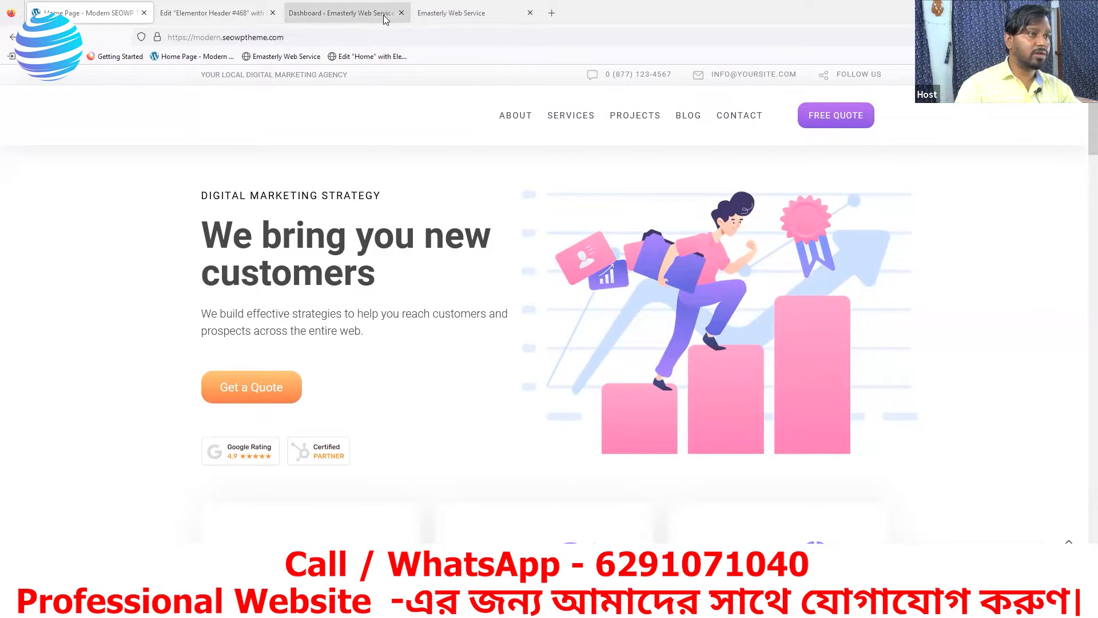
left_click(239, 22)
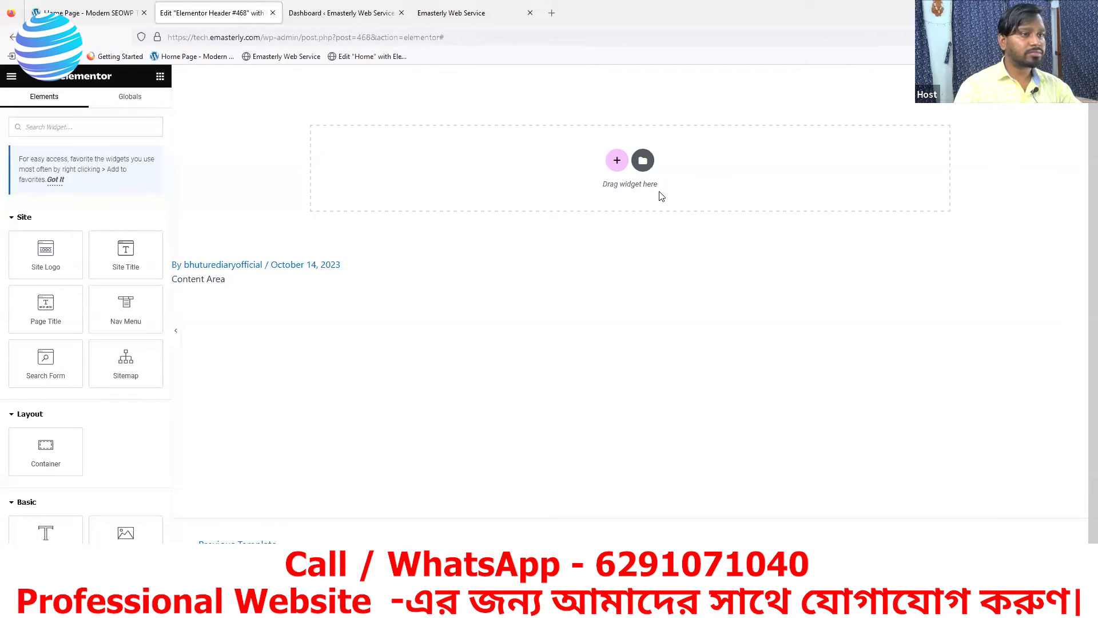
Insert a four-column container into the header, then reopen the SEOWP homepage for reference
left_click(618, 161)
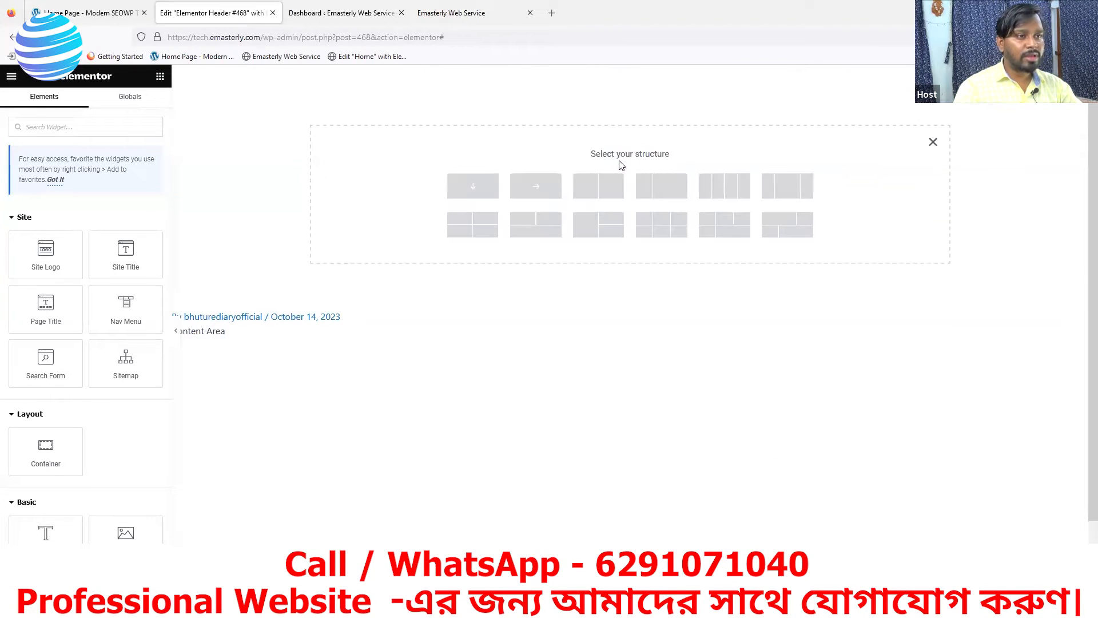
left_click(724, 190)
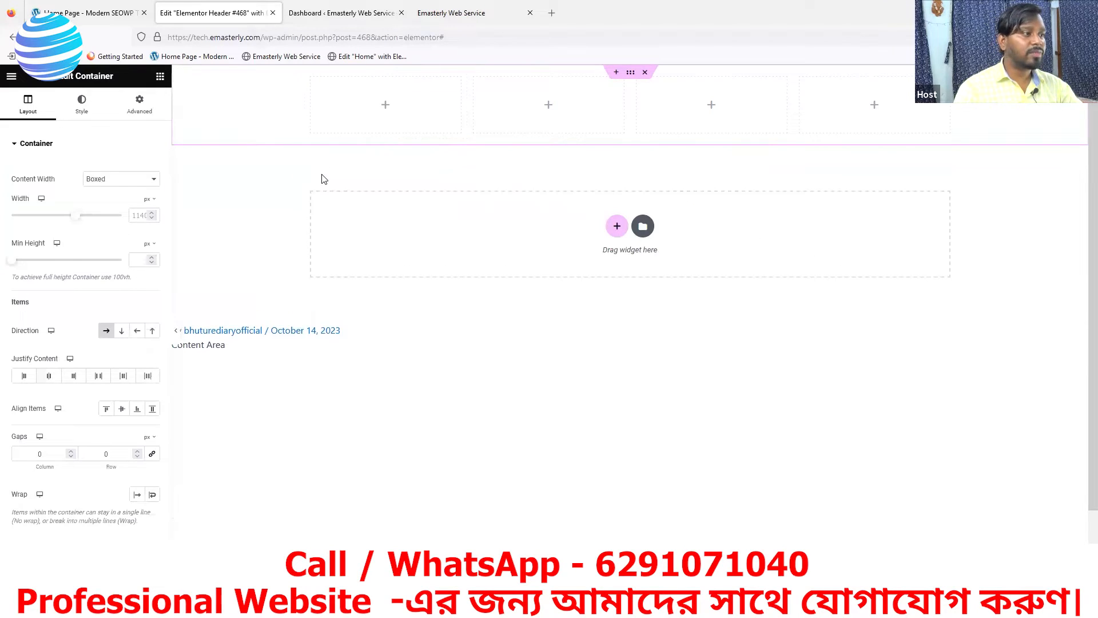
left_click(80, 19)
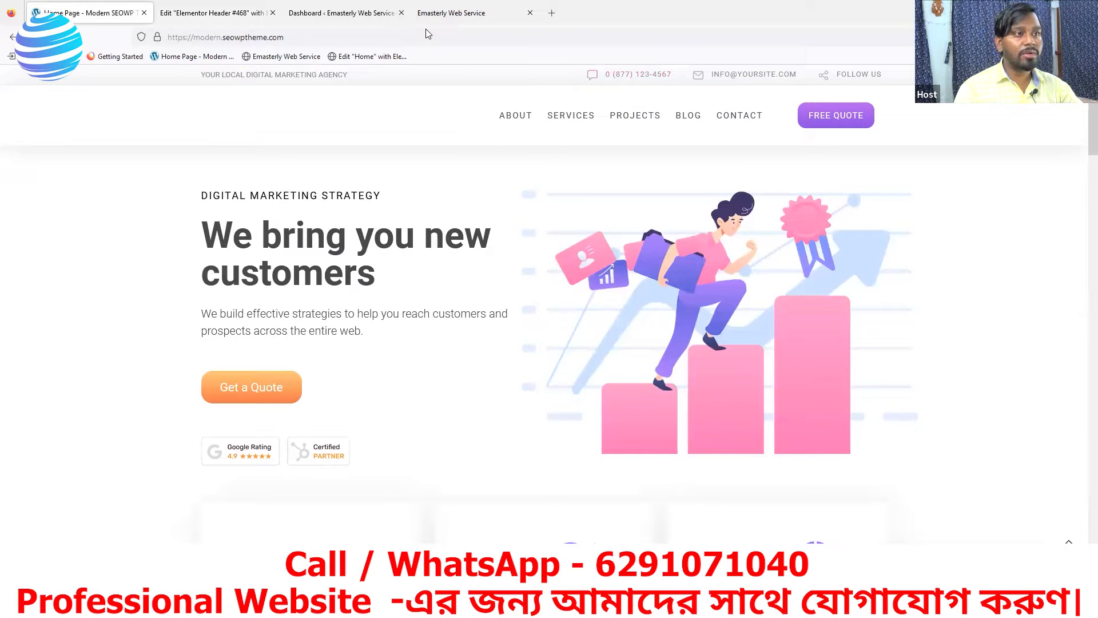
Drag a Heading widget into the header's first column
left_click(336, 20)
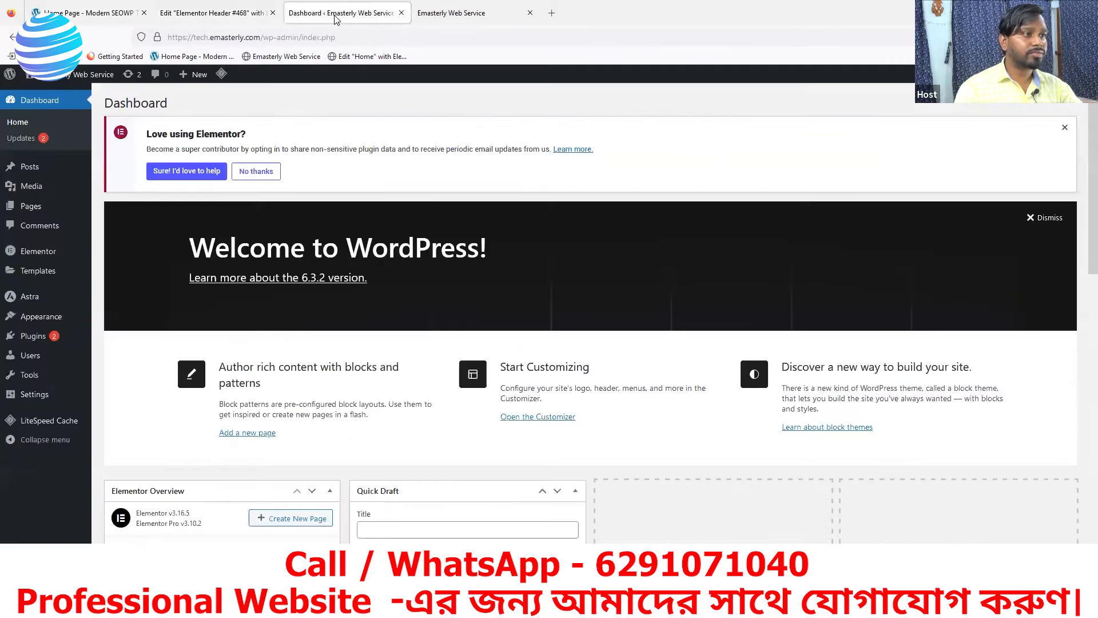
left_click(261, 19)
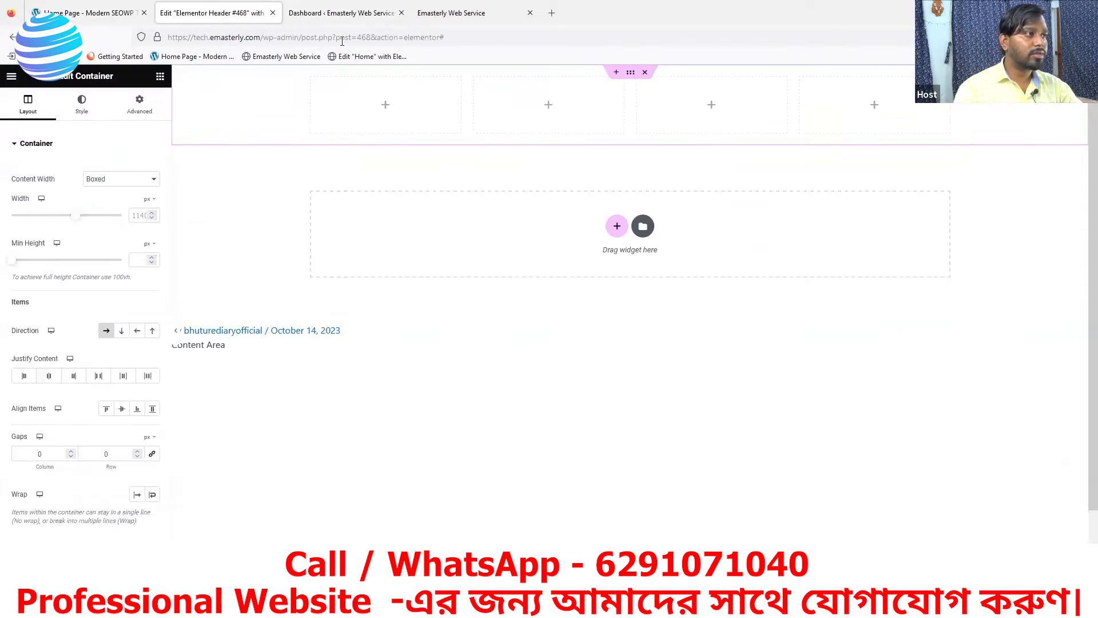
left_click(386, 106)
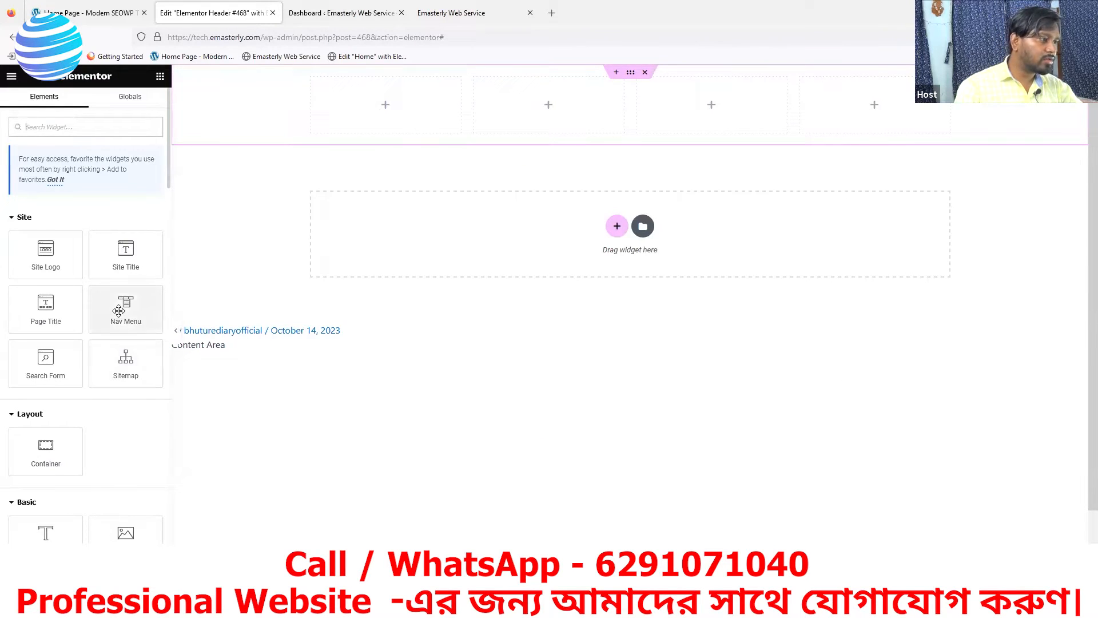
scroll(118, 311, "down", 1)
left_click_drag(45, 481, 358, 108)
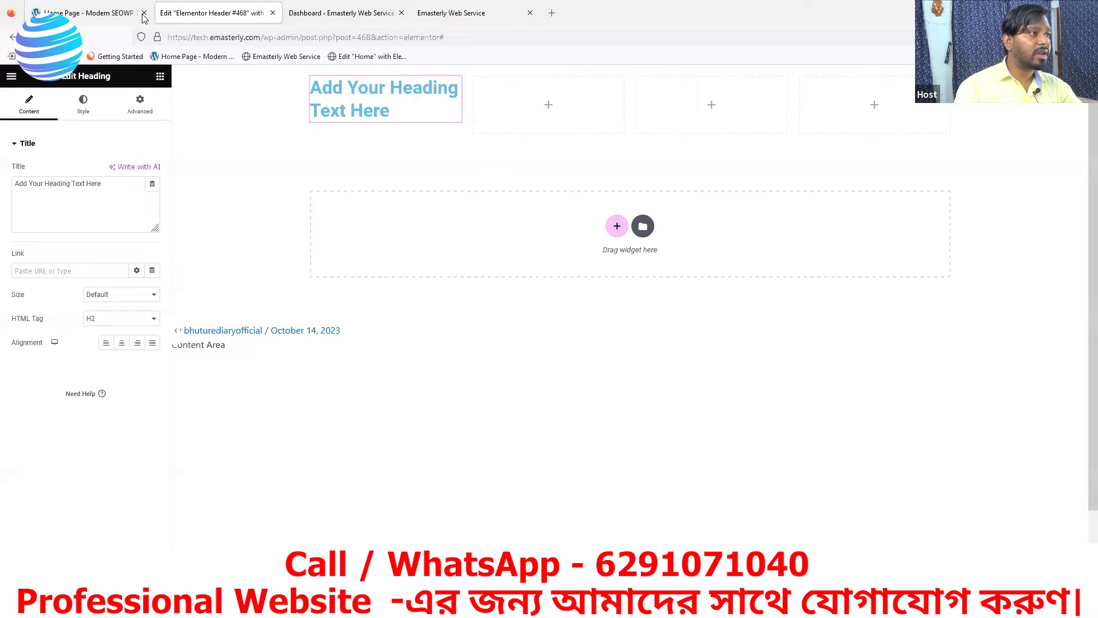
Copy the SEOWP top-bar tagline and paste it as the heading title 'YOUR LOCAL DIGITAL MARKETING AGENCY'
left_click(107, 17)
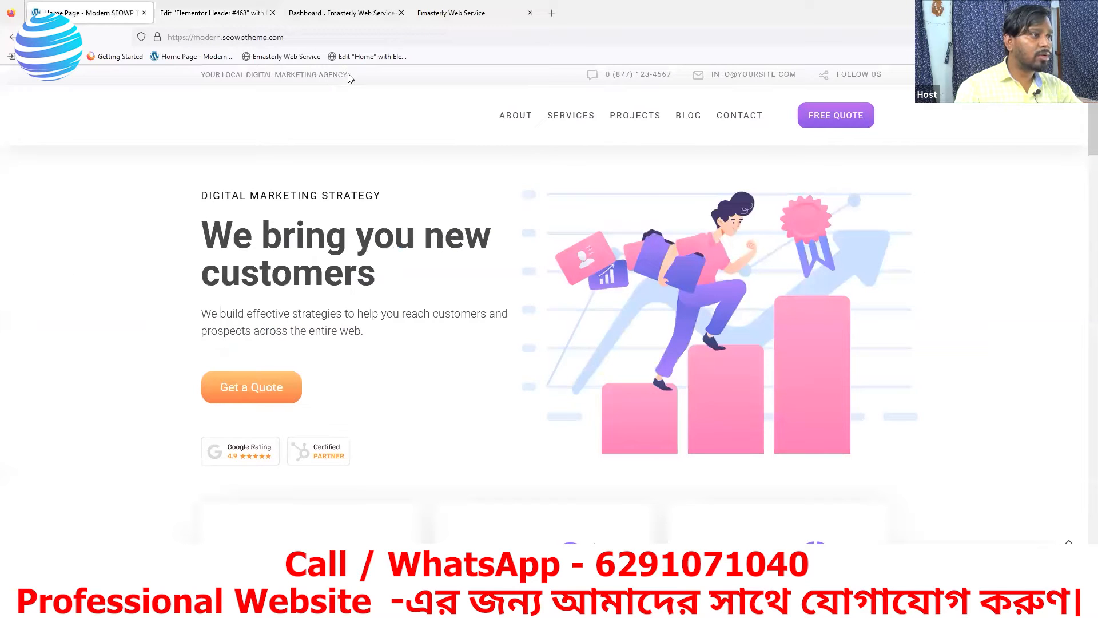
left_click_drag(351, 78, 210, 75)
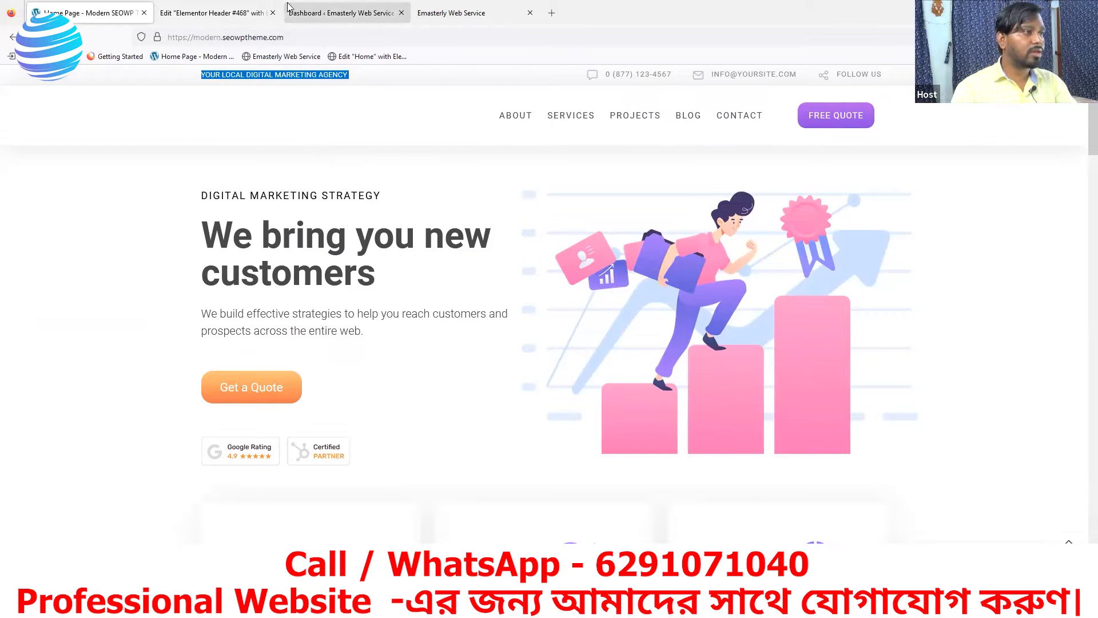
left_click(309, 13)
left_click(211, 13)
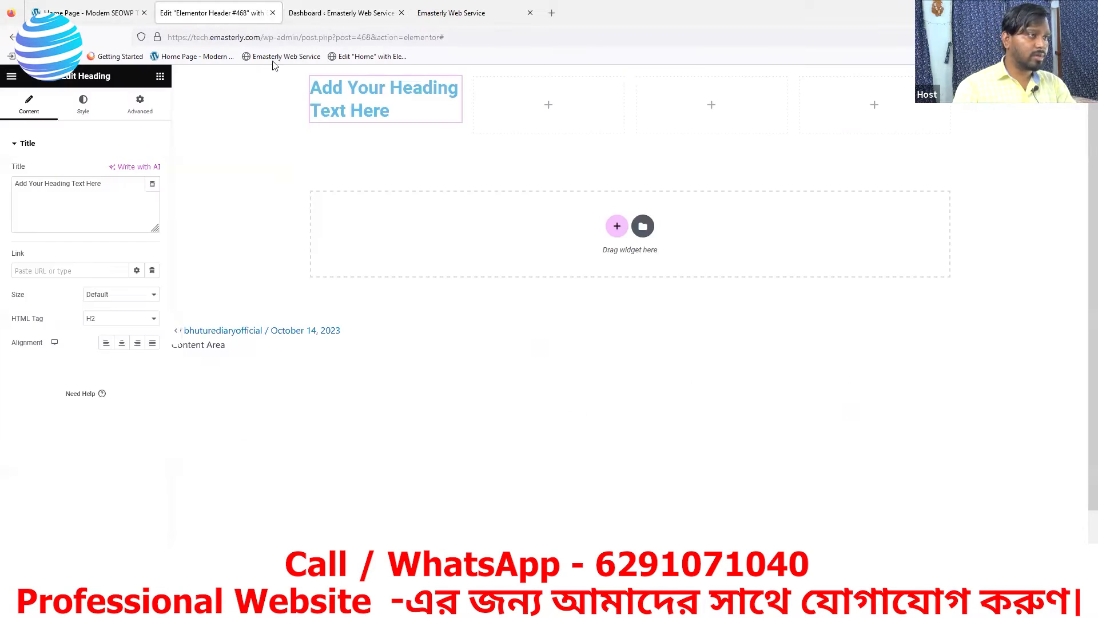
left_click_drag(106, 184, 14, 195)
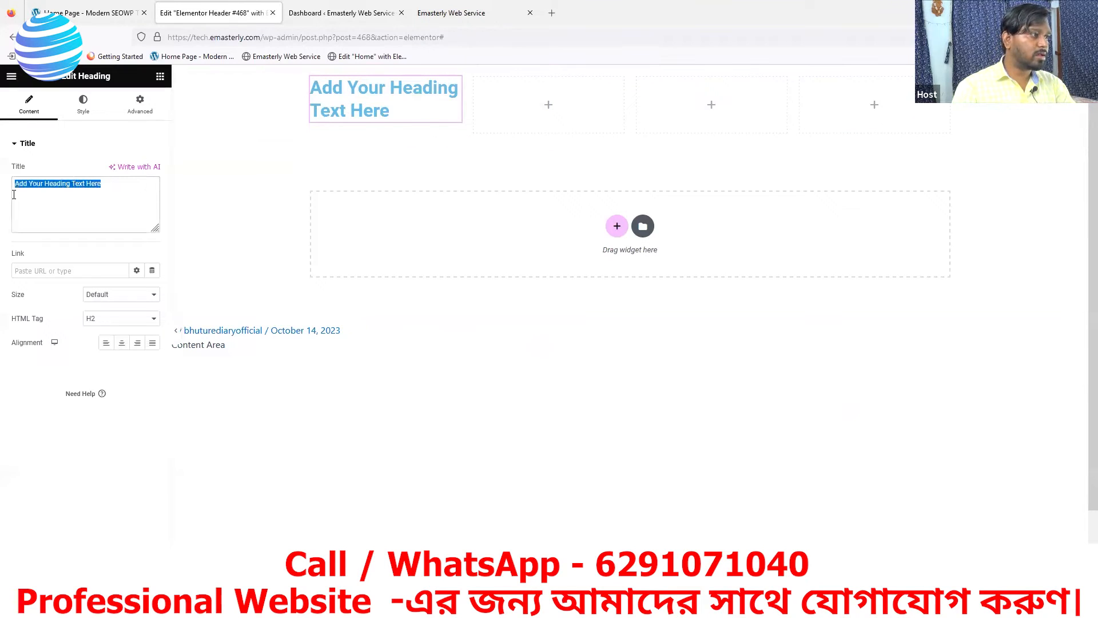
type("YOUR LOCAL DIGITAL MARKETING AGENCY")
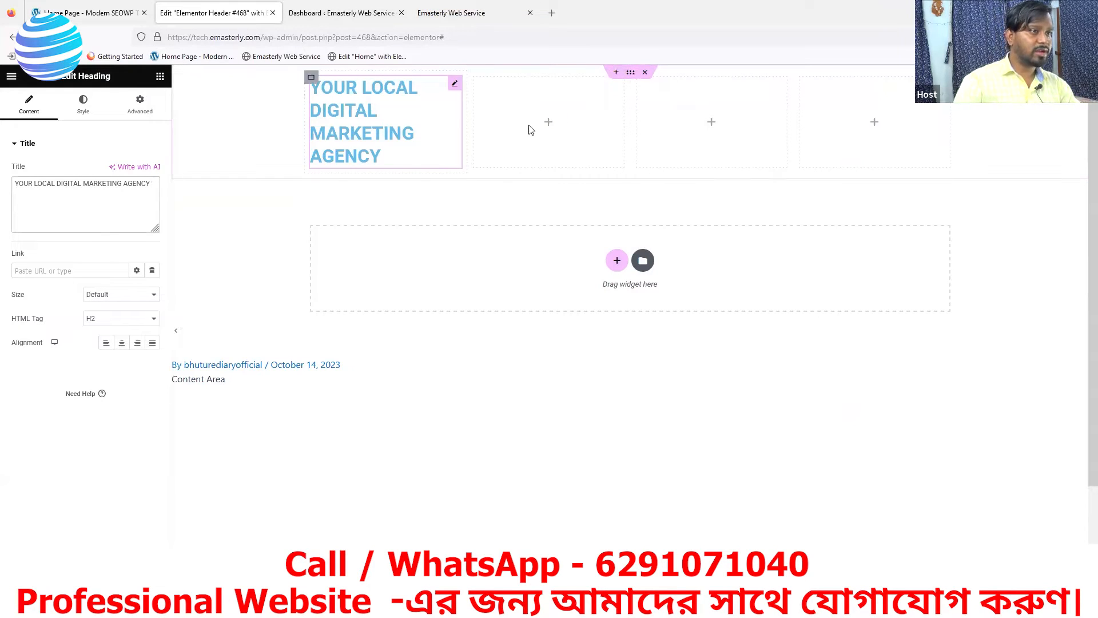
left_click(549, 124)
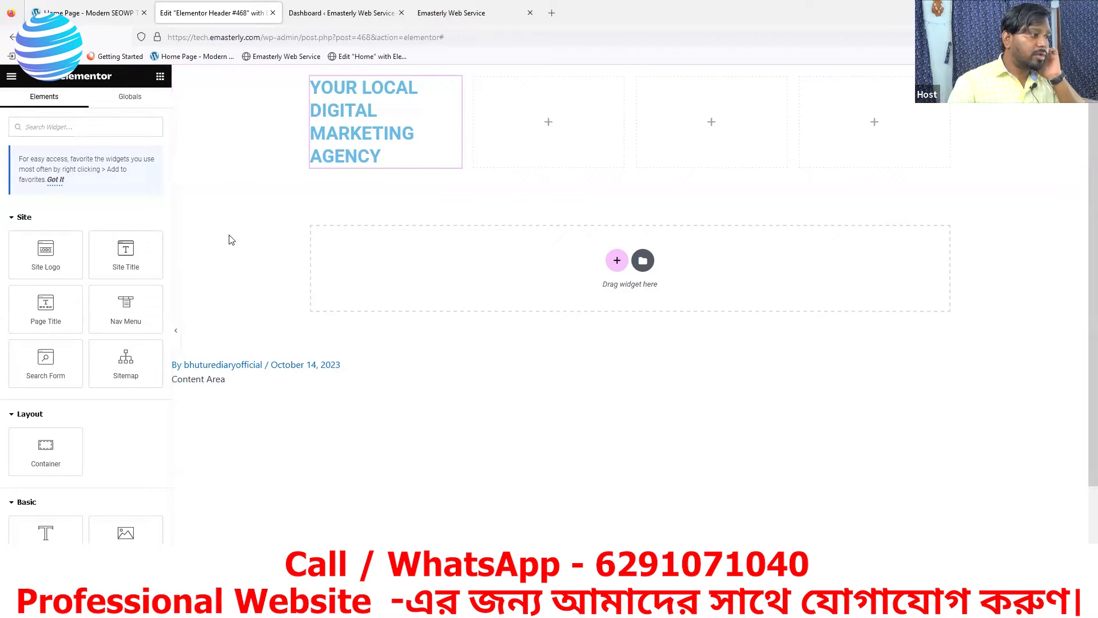
Search the widgets for 'ico' and drag an Icon List into the header's second column
scroll(126, 326, "down", 4)
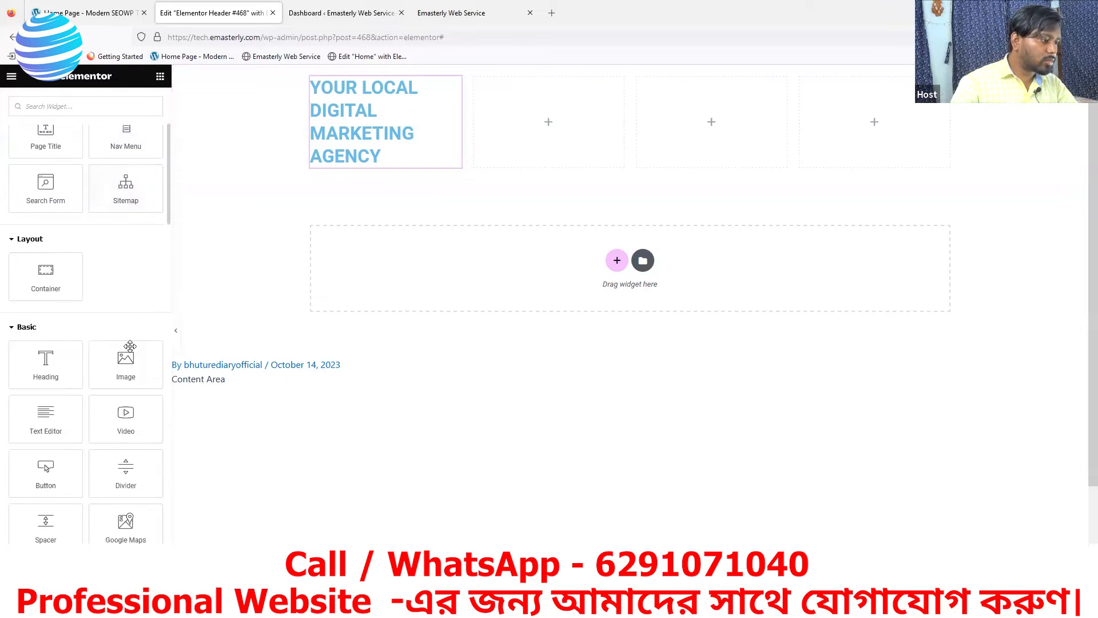
scroll(129, 353, "up", 5)
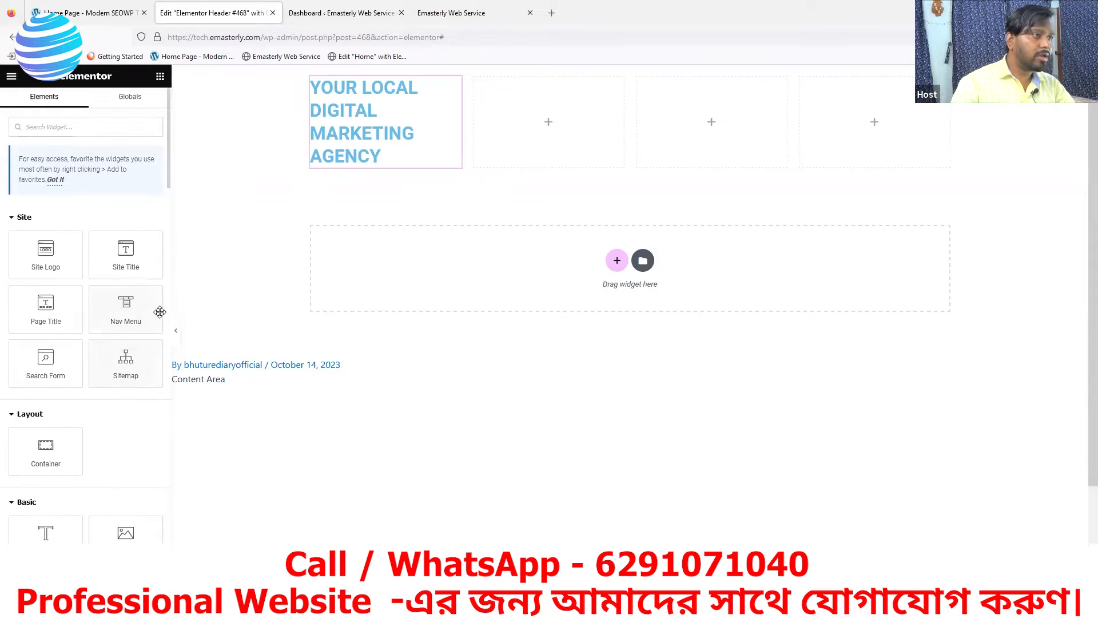
left_click(85, 13)
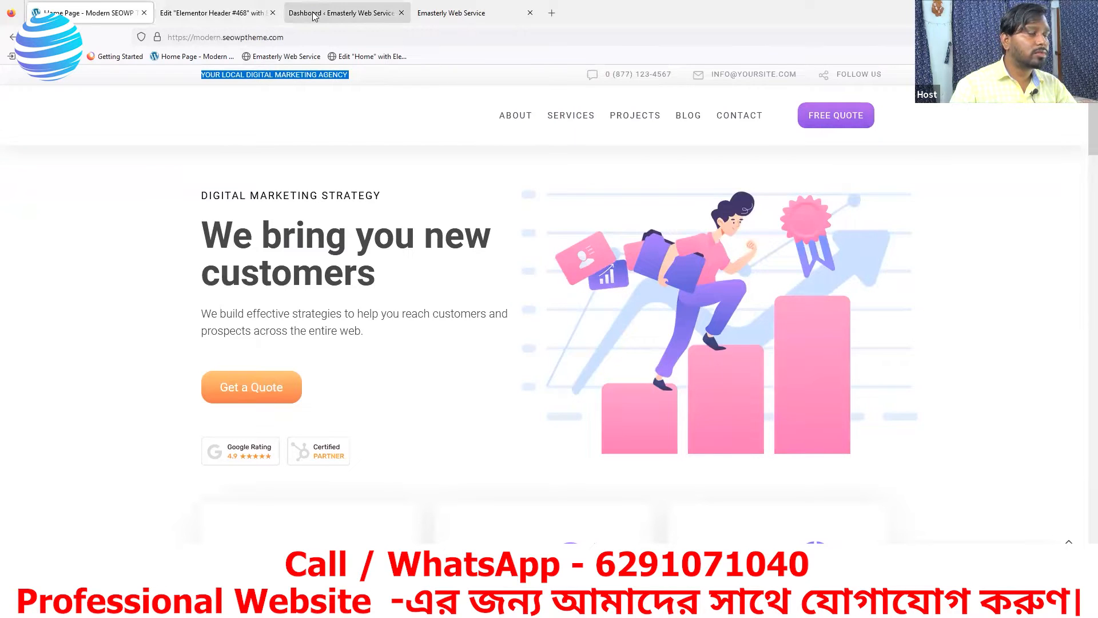
left_click(255, 16)
scroll(88, 306, "down", 2)
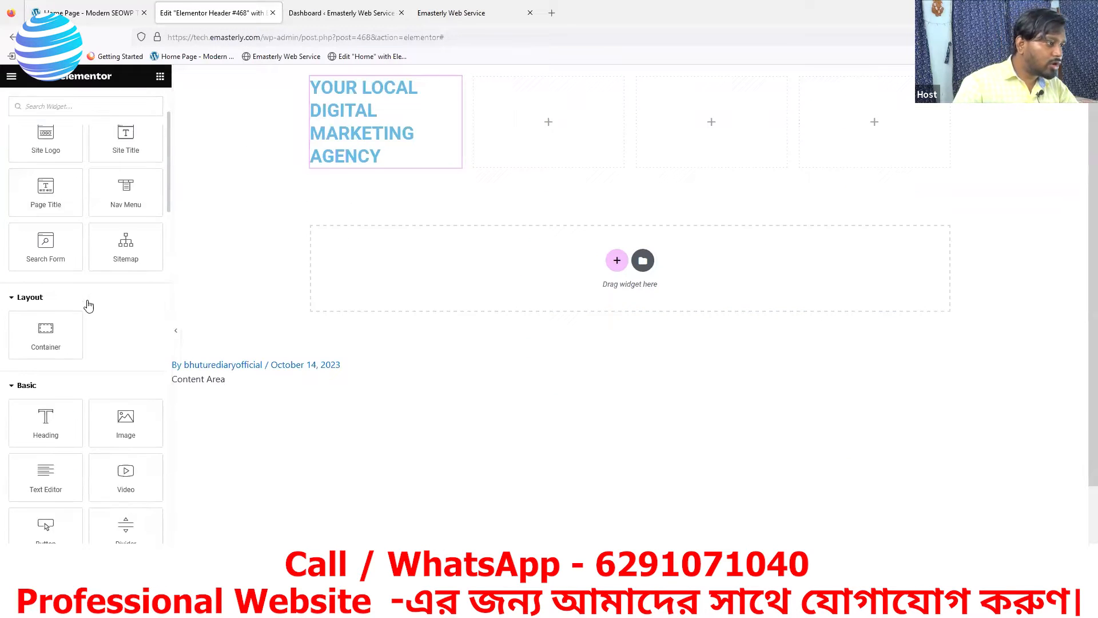
scroll(89, 320, "down", 3)
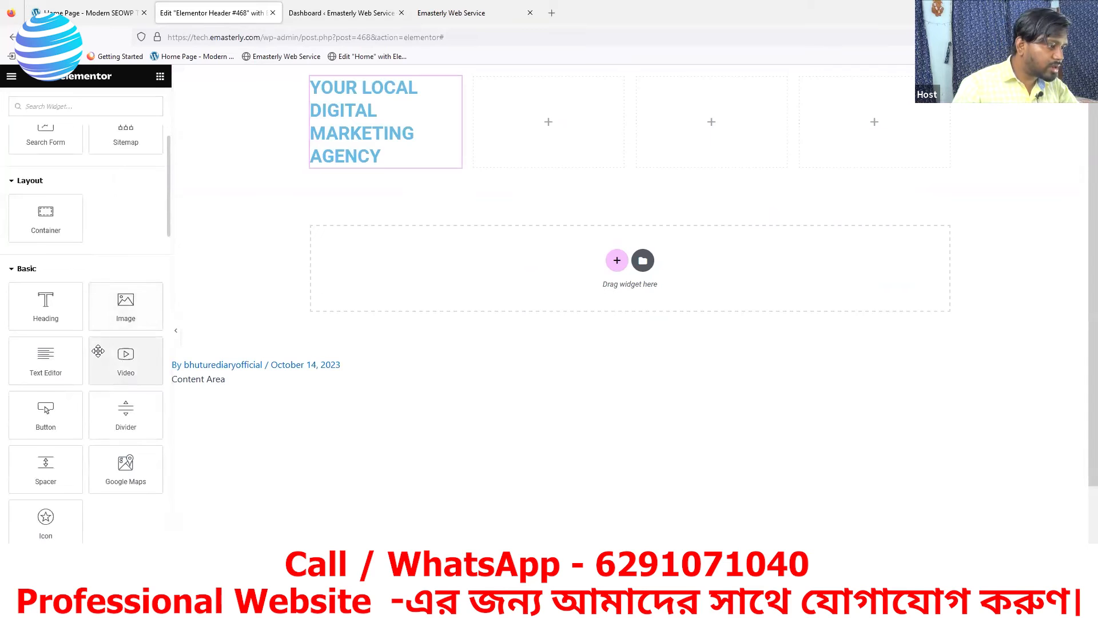
scroll(117, 368, "down", 3)
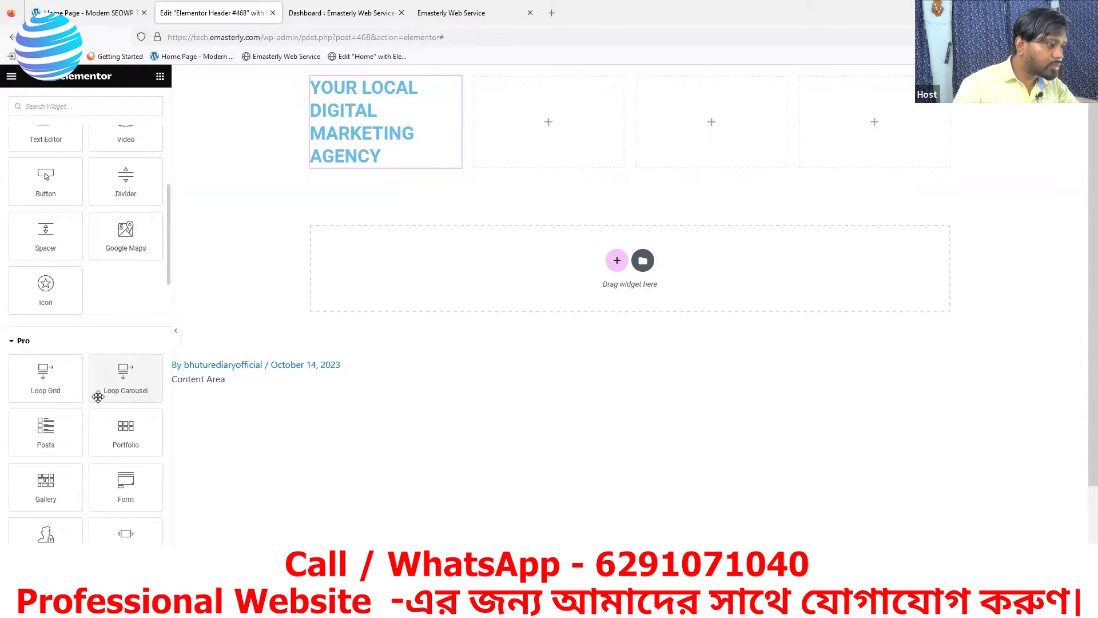
scroll(115, 383, "down", 1)
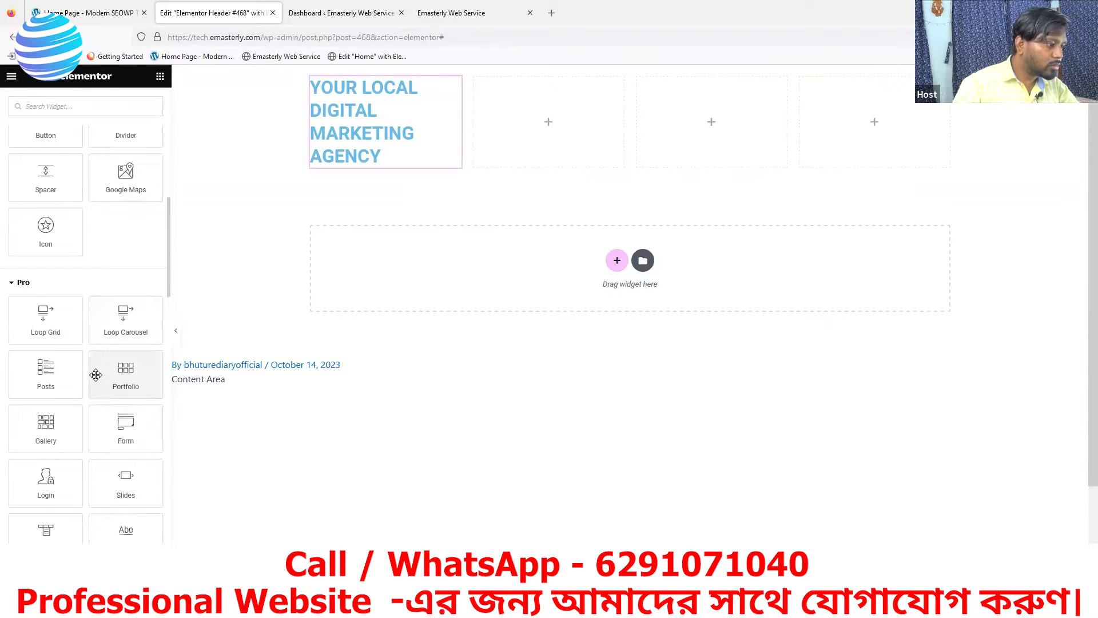
scroll(89, 377, "down", 1)
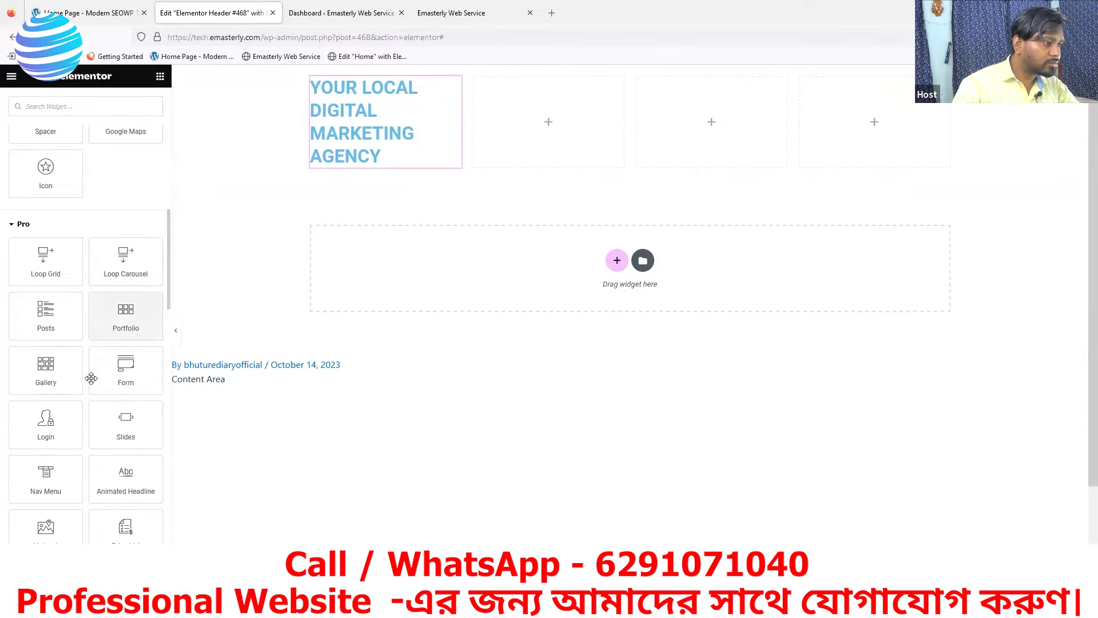
scroll(92, 378, "down", 1)
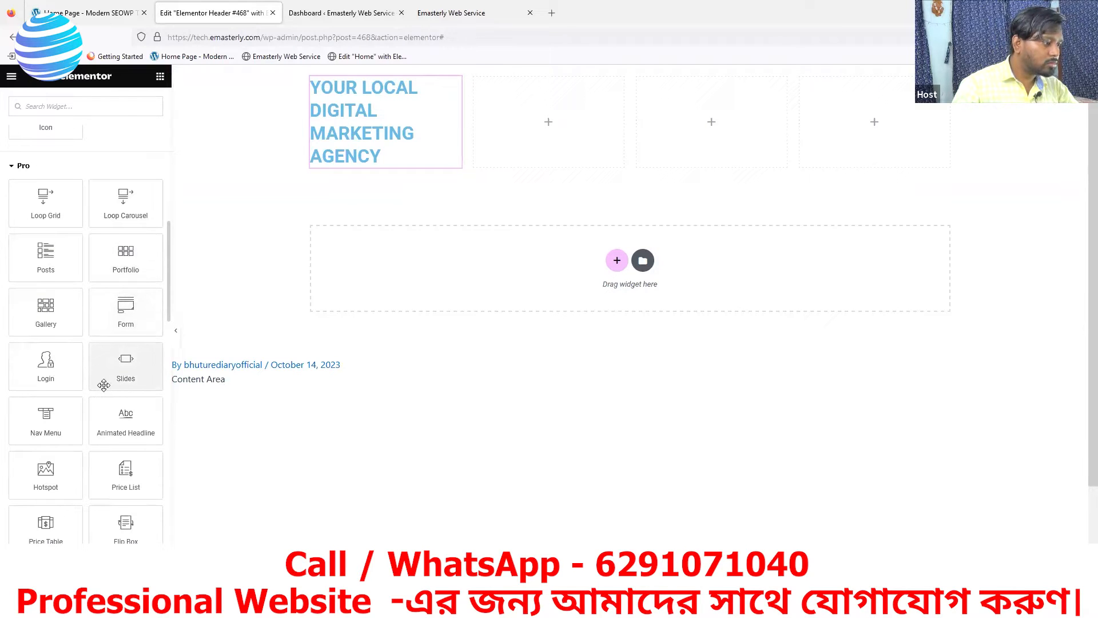
scroll(104, 385, "up", 10)
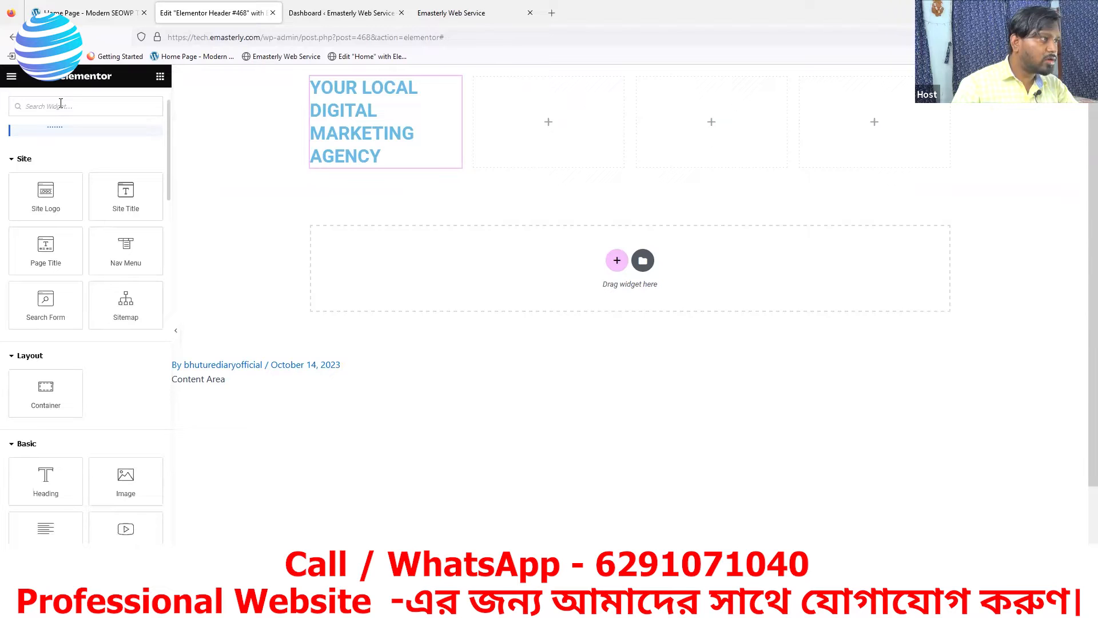
left_click(61, 104)
type("ico")
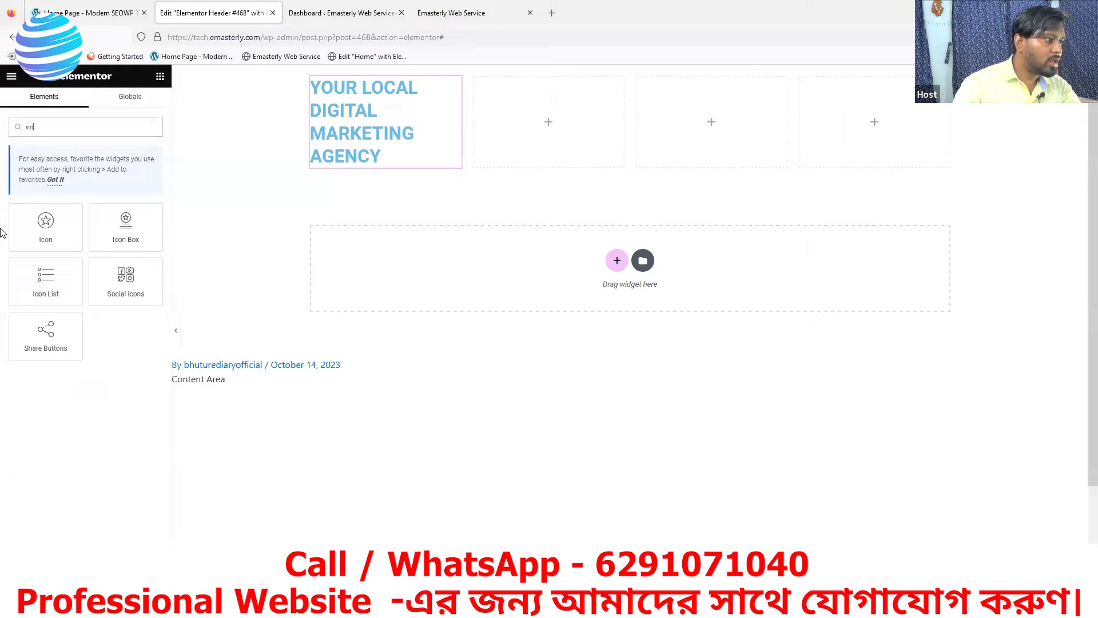
left_click_drag(45, 281, 531, 121)
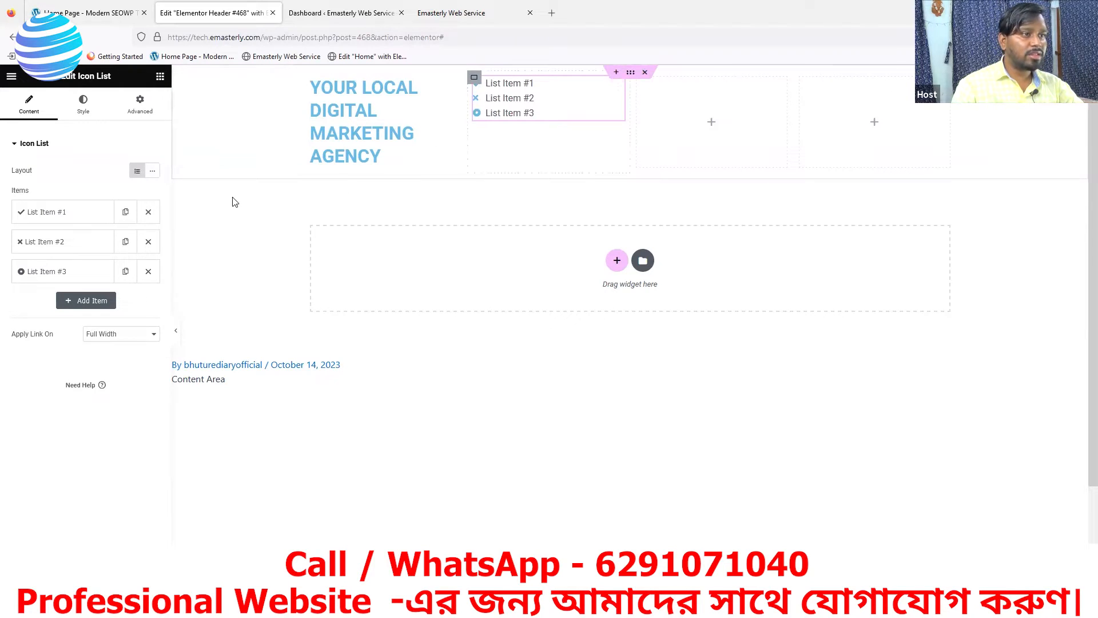
Delete list items #2 and #3 from the icon list and copy the widget
left_click(149, 271)
left_click(148, 242)
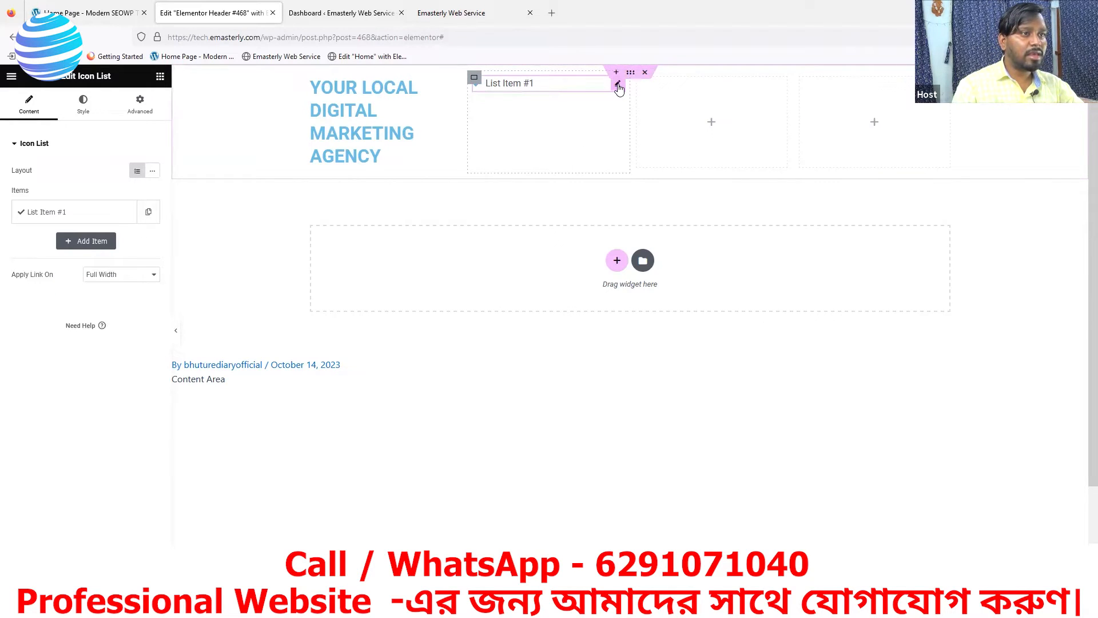
right_click(618, 87)
left_click(654, 130)
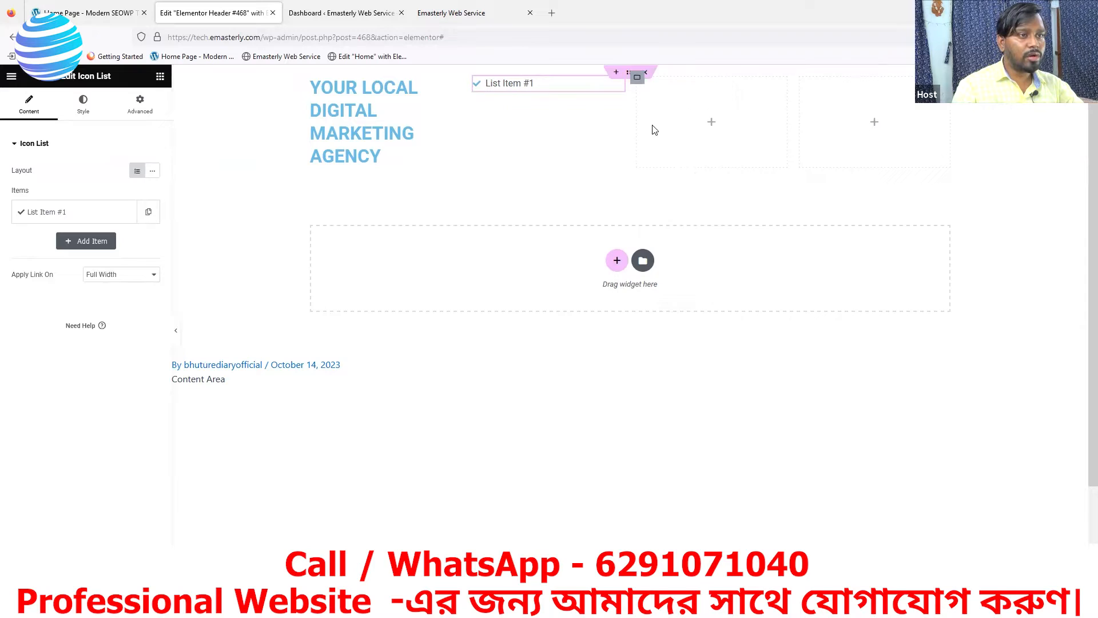
Paste the one-item icon list into the third and fourth columns, then compare with the SEOWP homepage
right_click(670, 113)
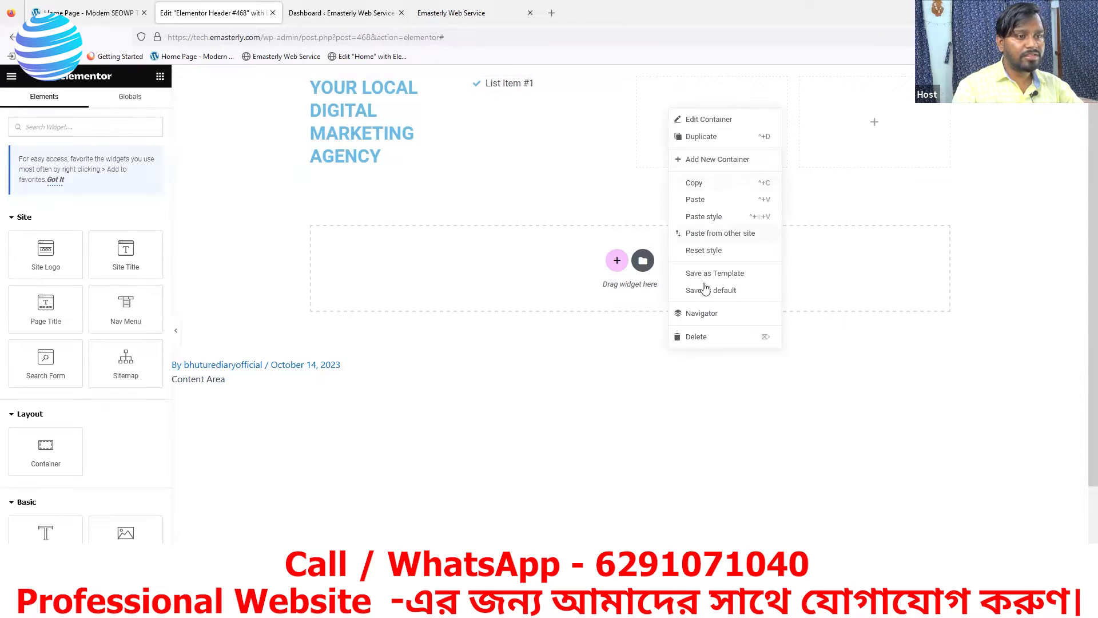
left_click(696, 202)
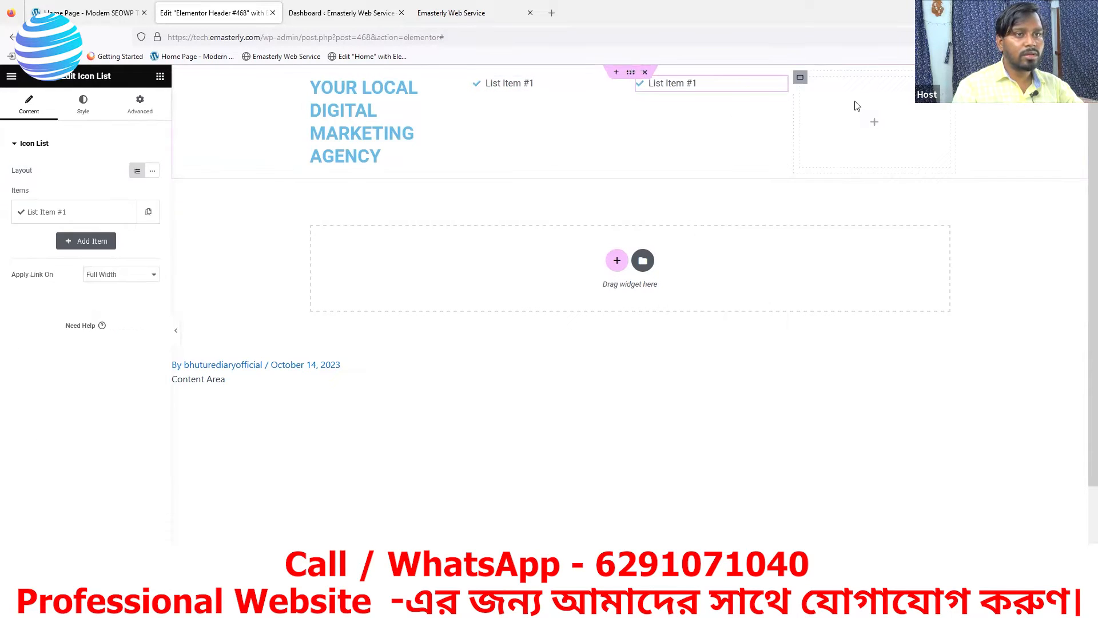
right_click(868, 133)
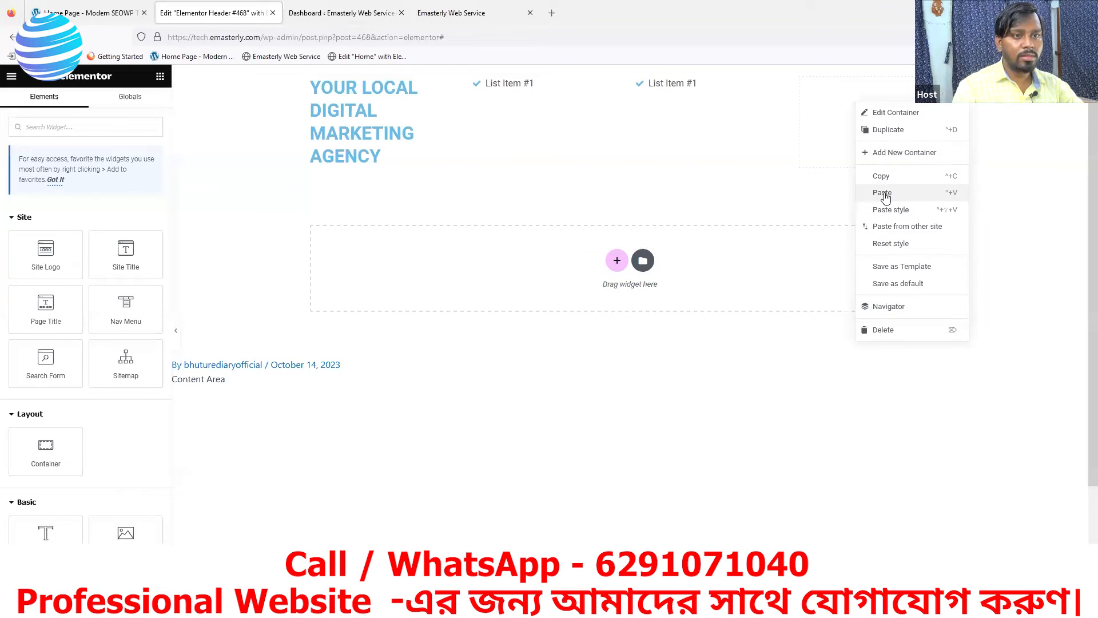
left_click(881, 193)
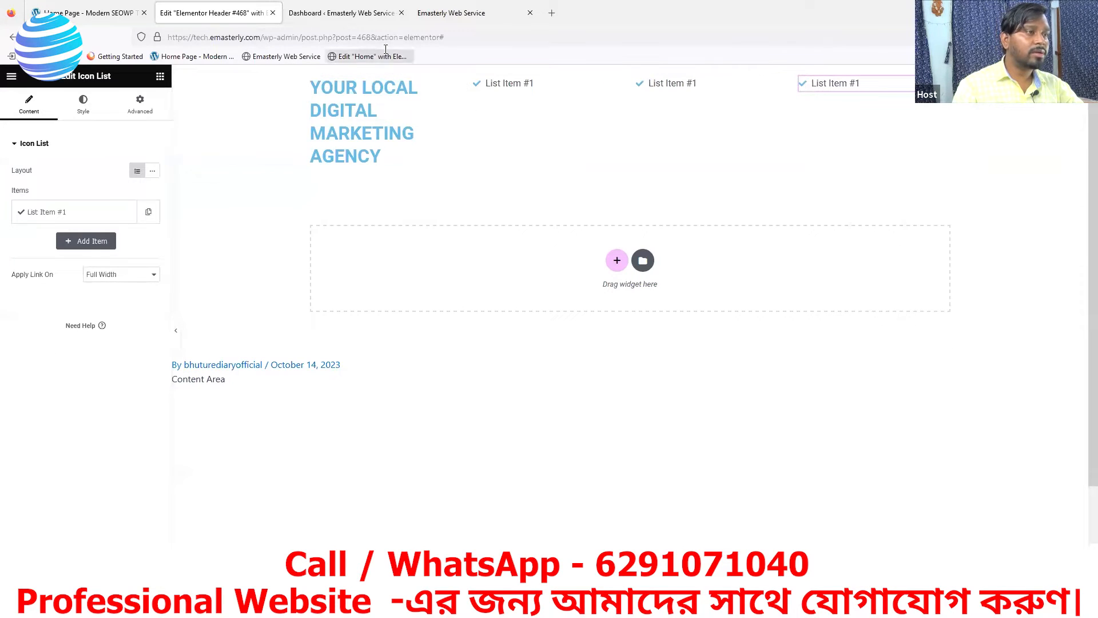
left_click(355, 13)
left_click(204, 13)
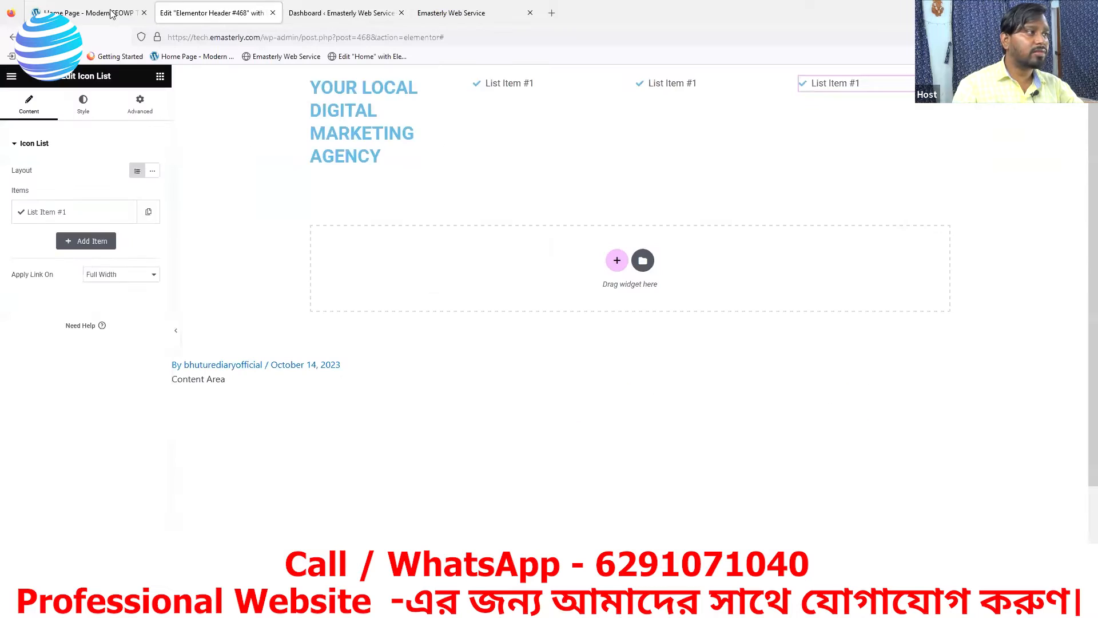
left_click(84, 11)
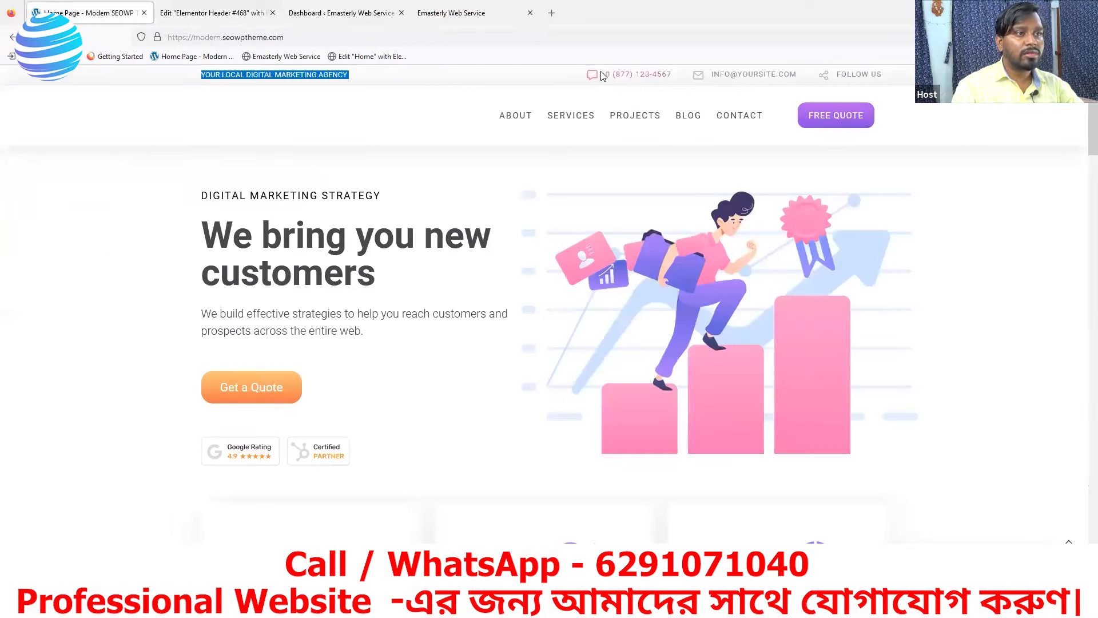
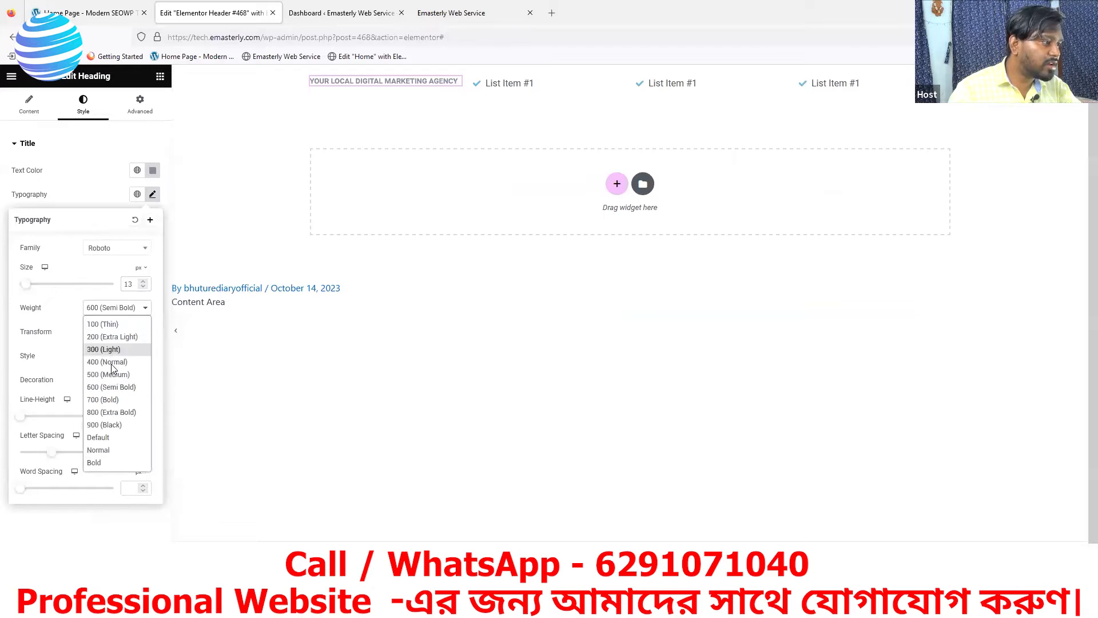
Give the tagline heading 400 (Normal) weight and a 14 px line height, matching the reference site
left_click(106, 363)
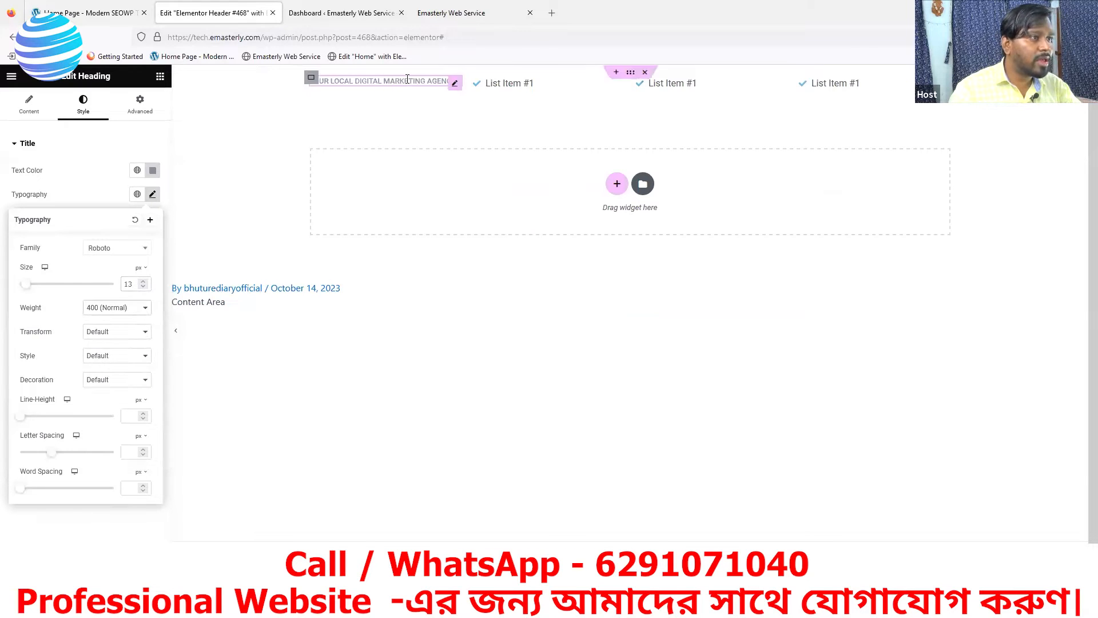
left_click(98, 8)
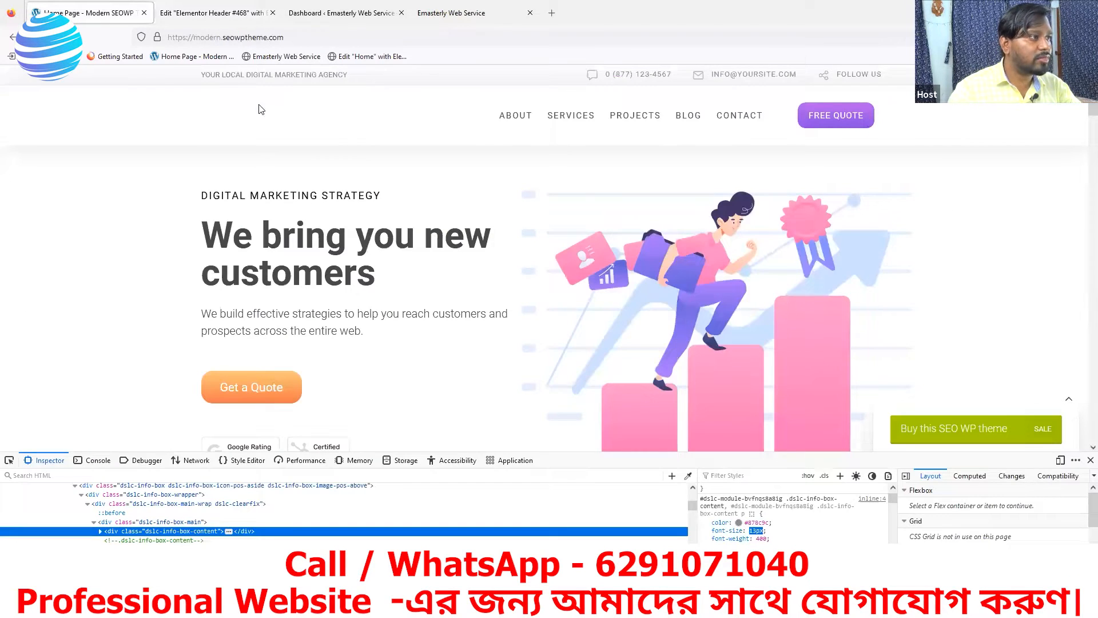
left_click(211, 13)
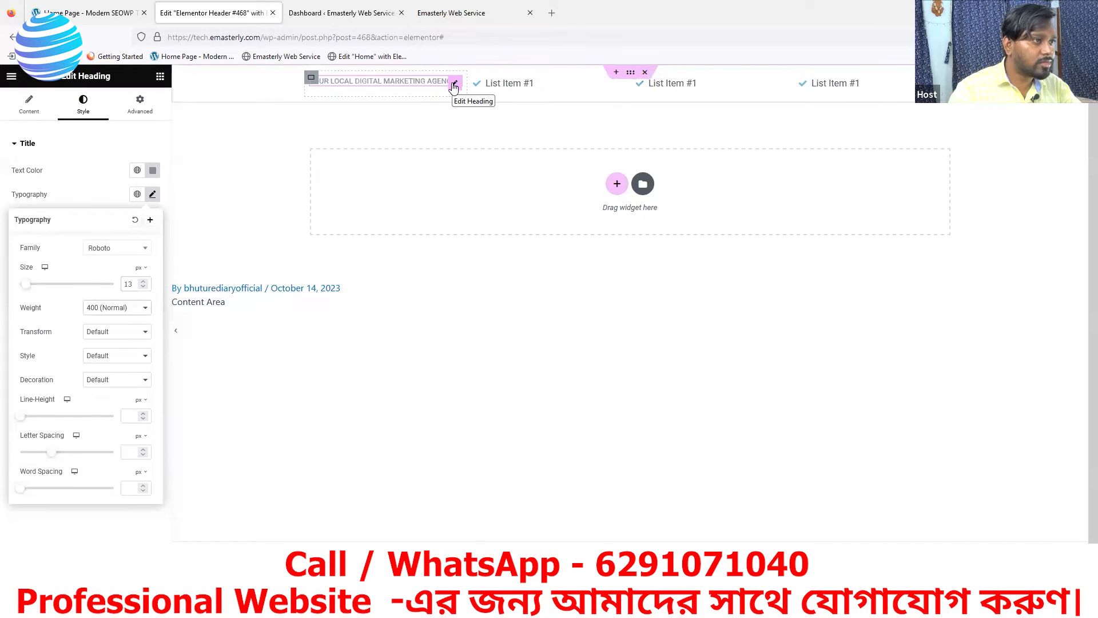
left_click(98, 13)
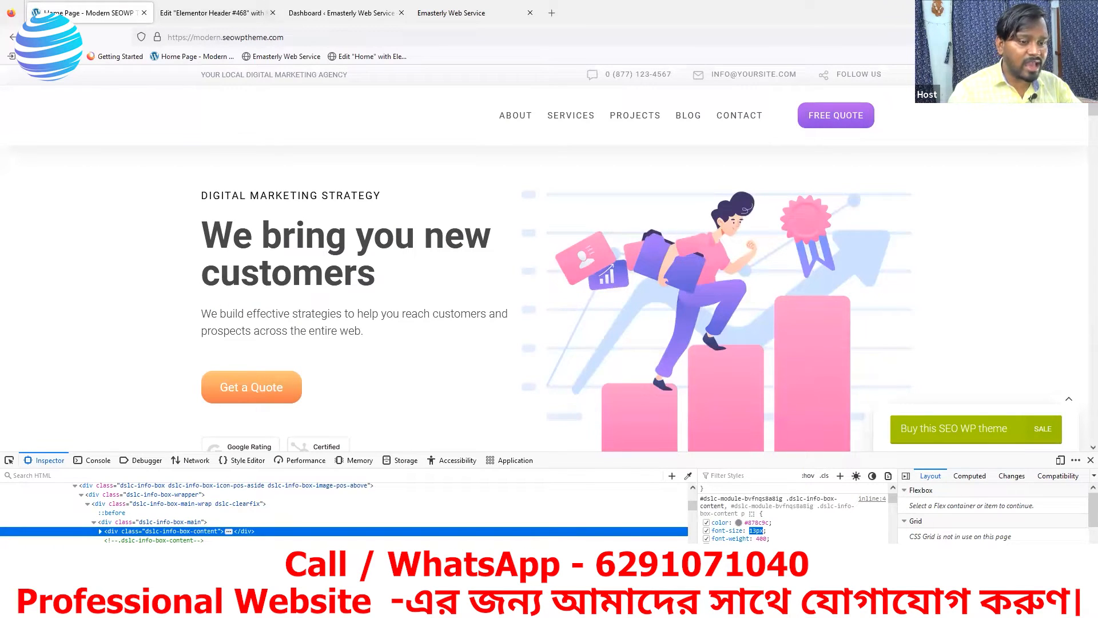
left_click(206, 12)
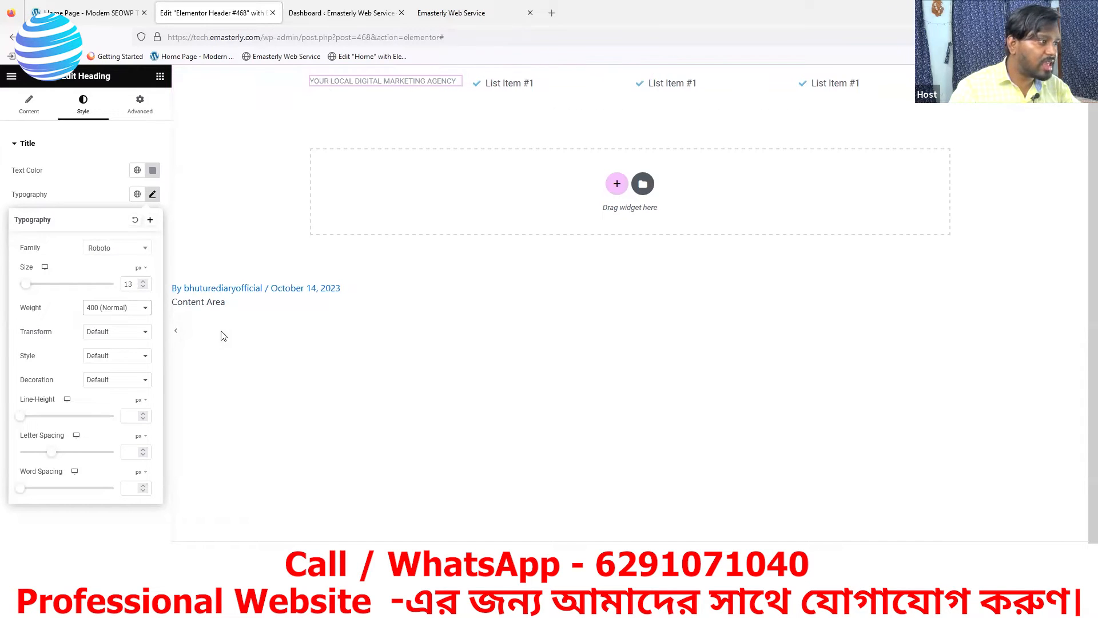
type("14")
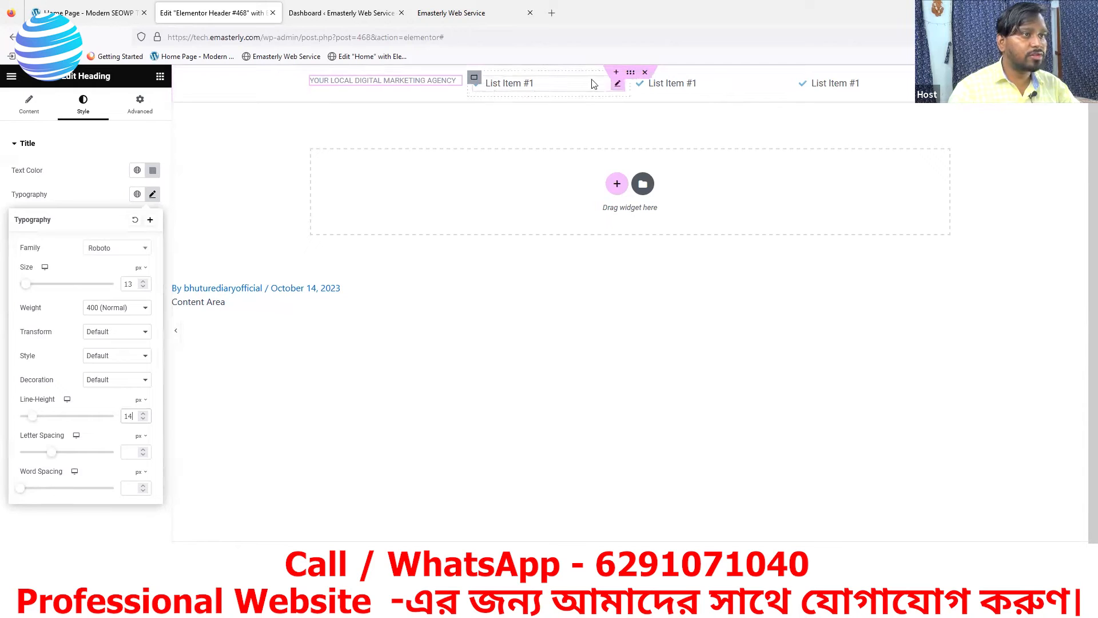
Set the first icon list's List Alignment to Right after checking the reference phone item
left_click(618, 86)
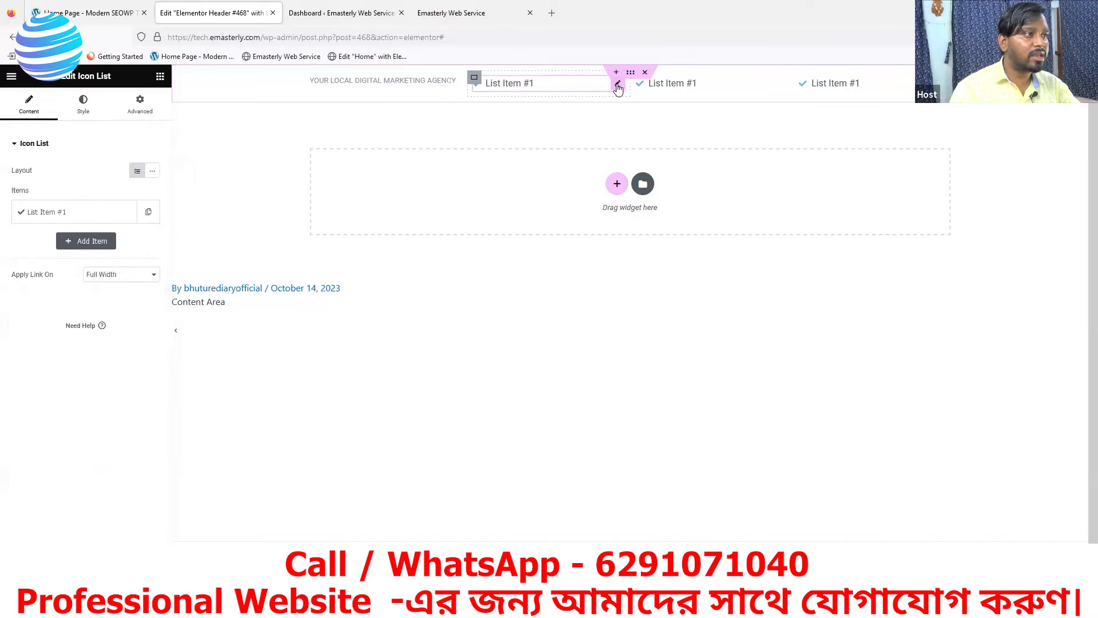
left_click(109, 13)
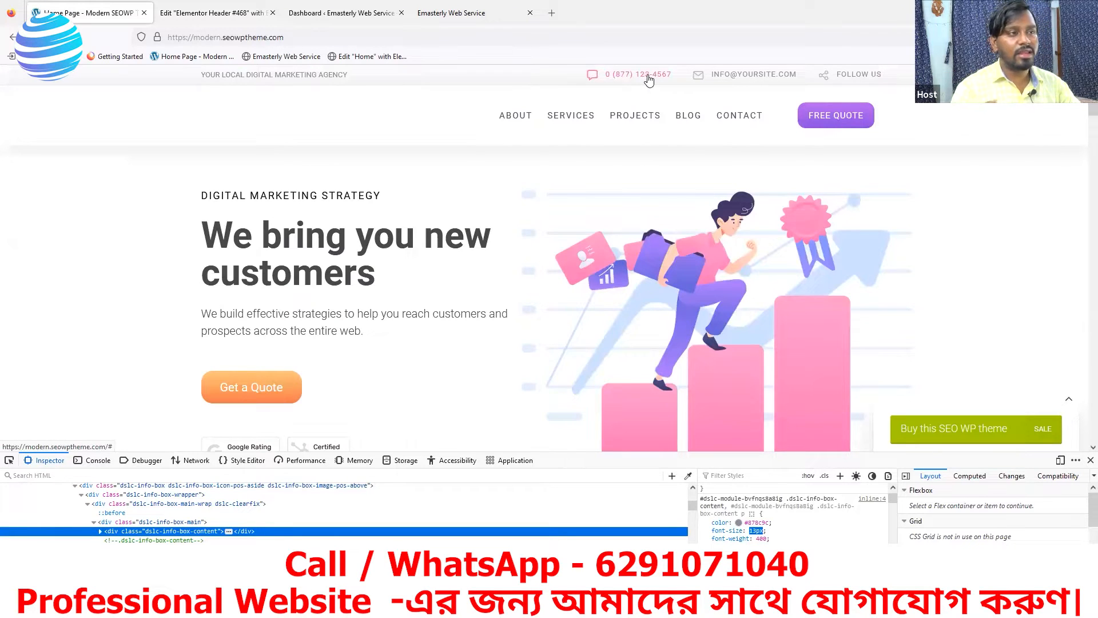
left_click(241, 16)
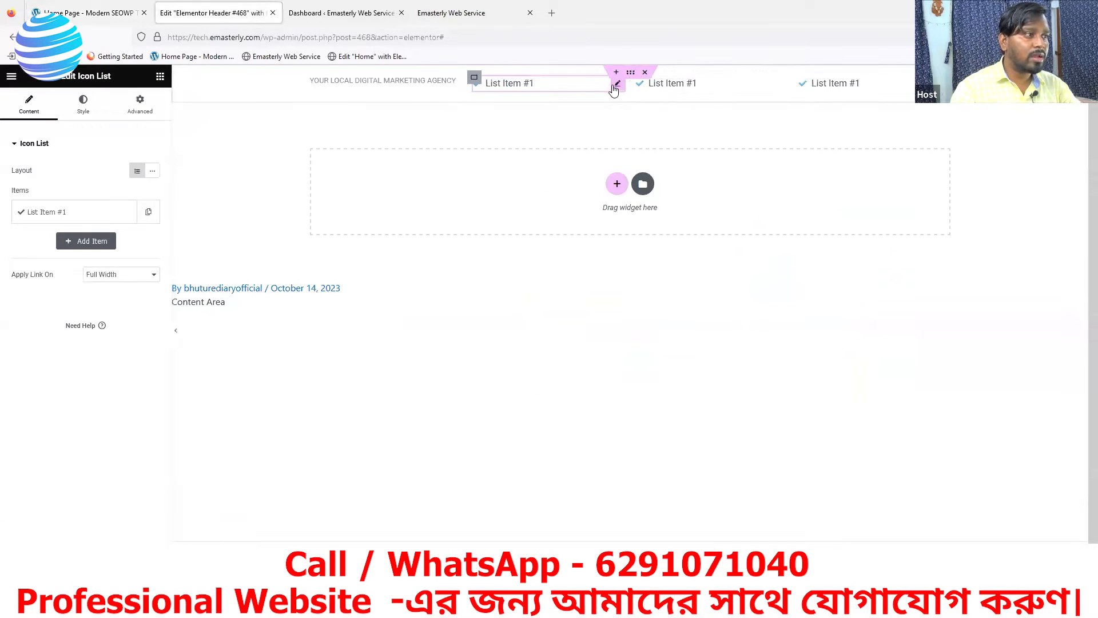
left_click(79, 107)
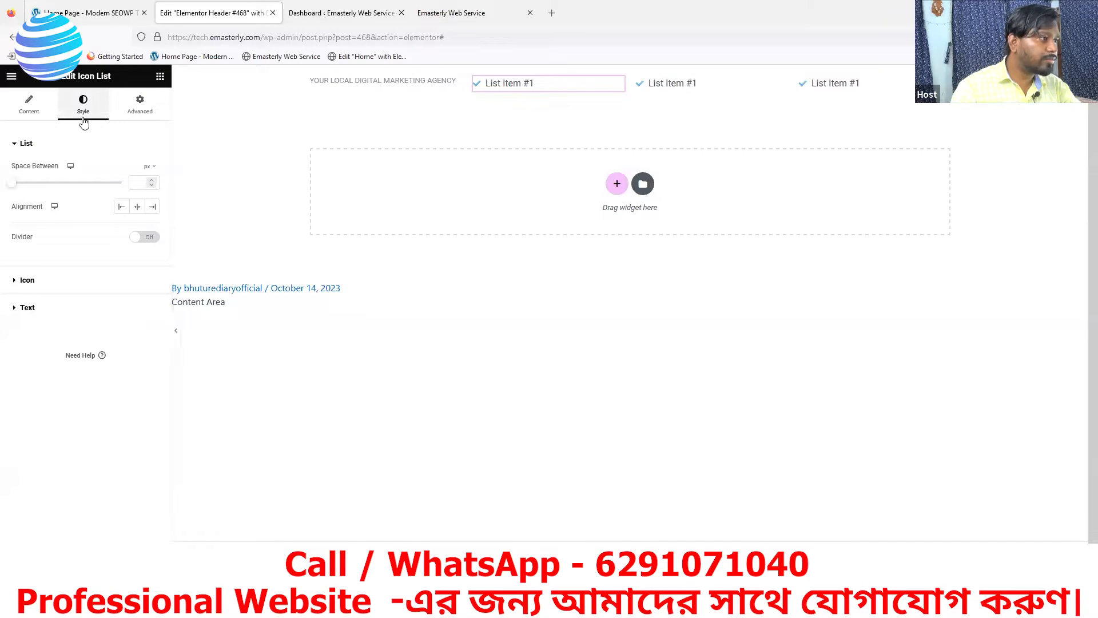
left_click_drag(12, 208, 36, 209)
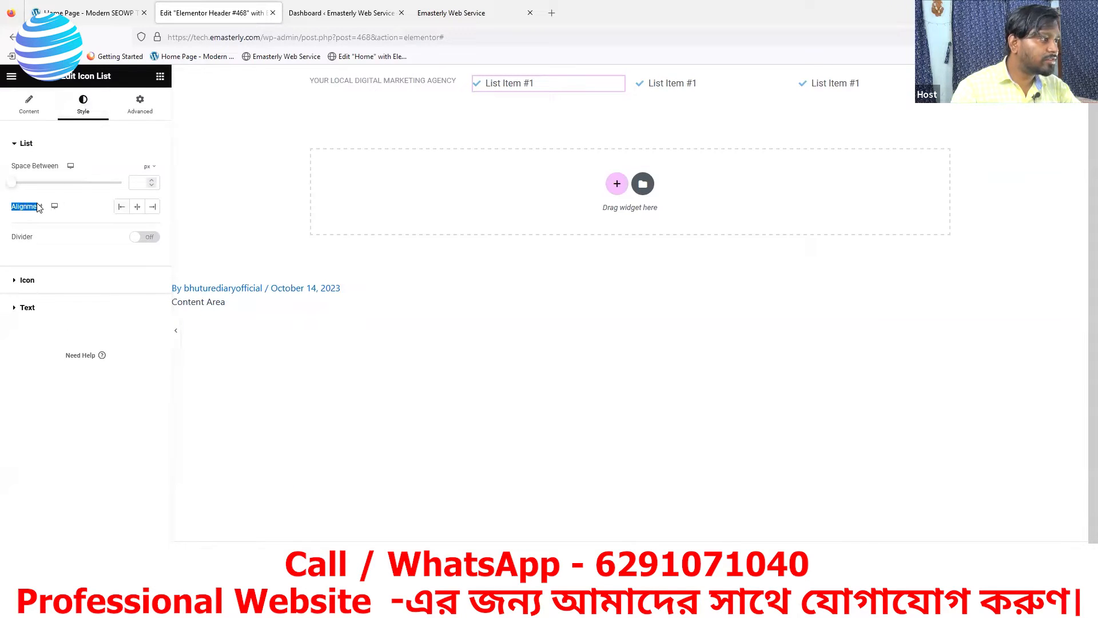
left_click(152, 209)
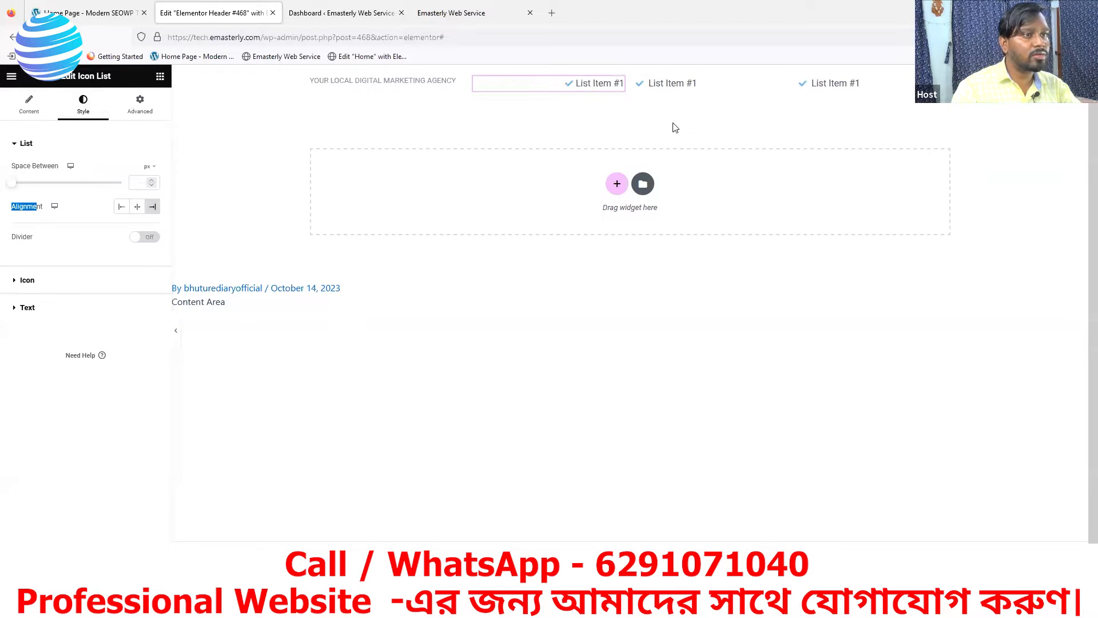
Set List Alignment to Right on the second and third icon lists
left_click(675, 84)
left_click(86, 103)
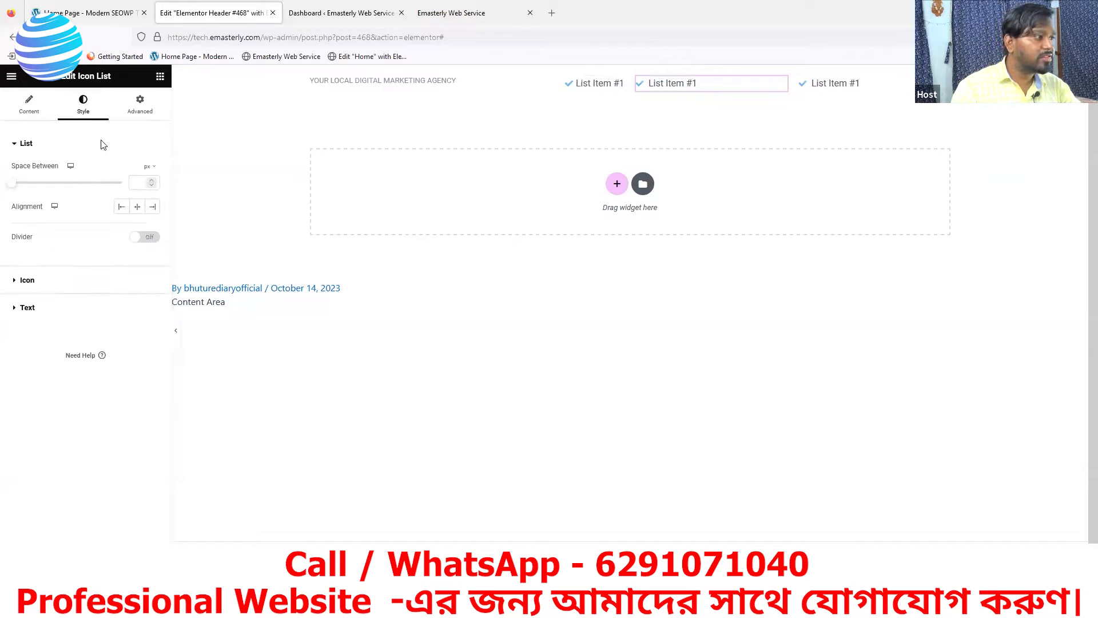
left_click(152, 206)
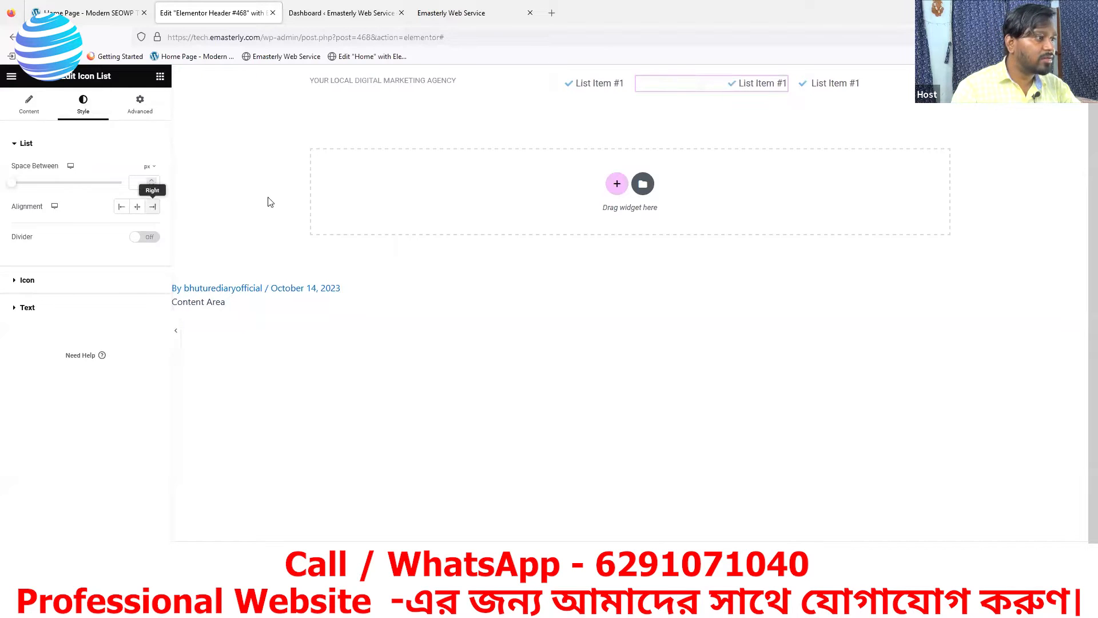
left_click(824, 83)
left_click(84, 104)
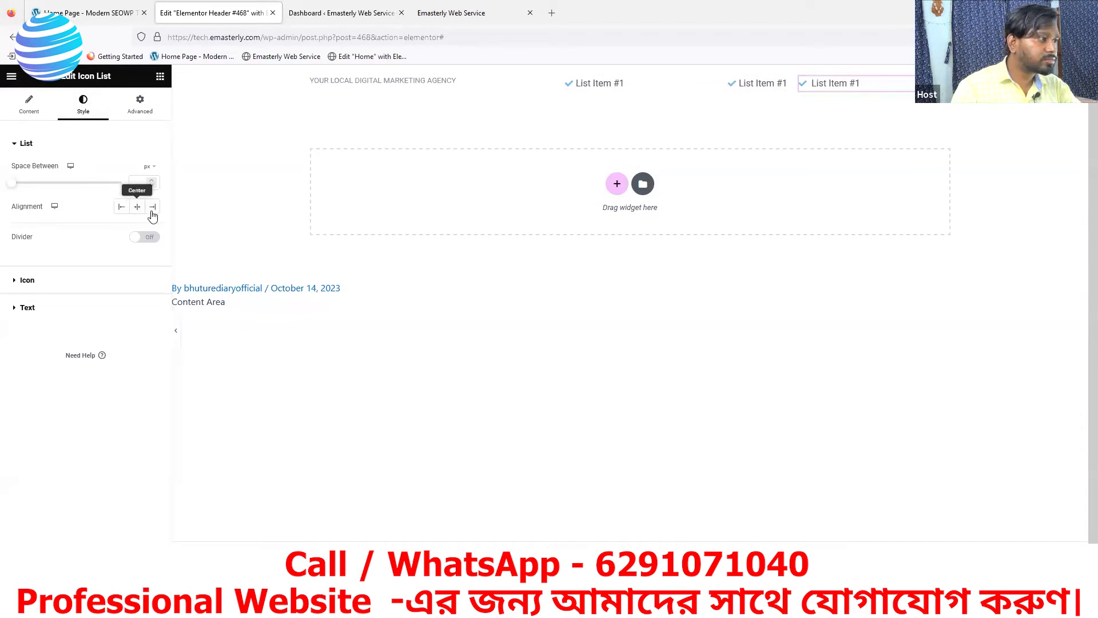
left_click(152, 207)
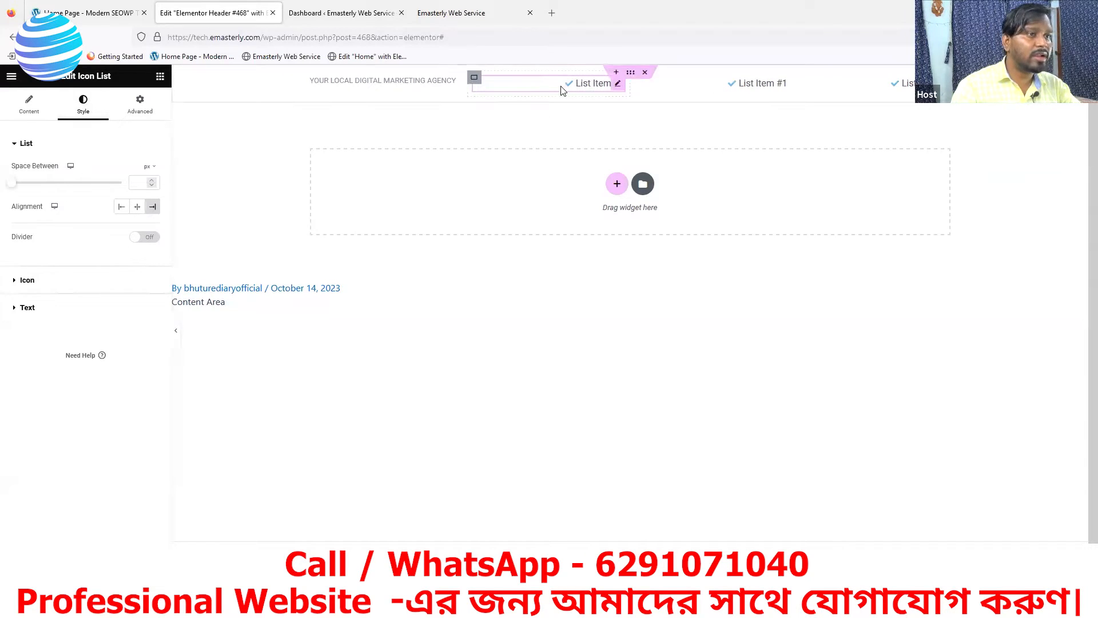
Replace the List Item #1 text with the agency's phone number, as shown on the reference site
left_click(30, 109)
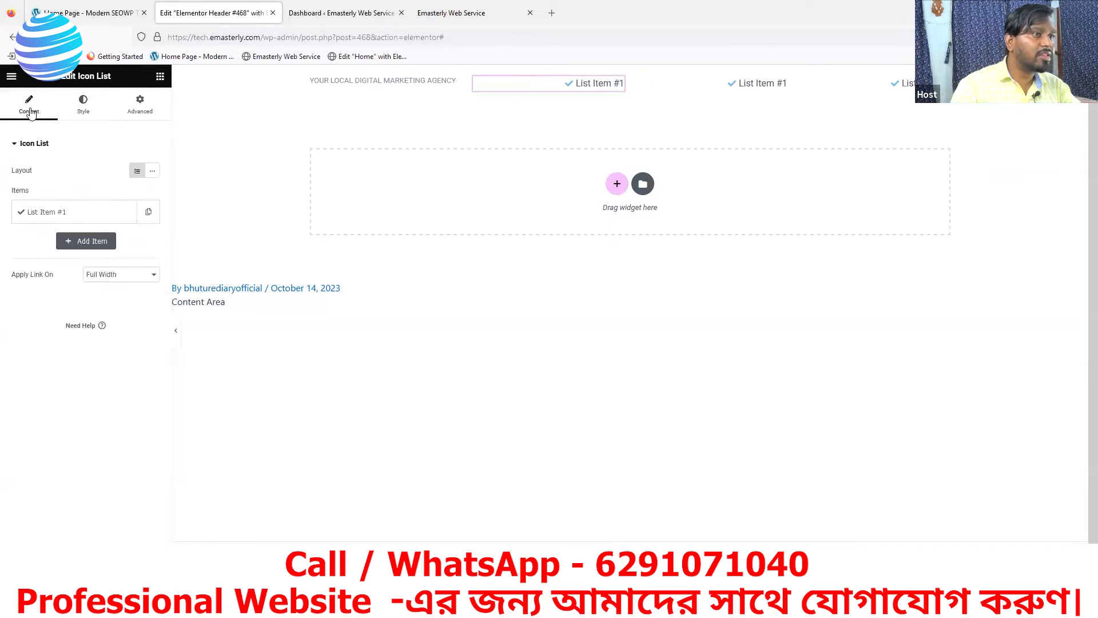
left_click(73, 13)
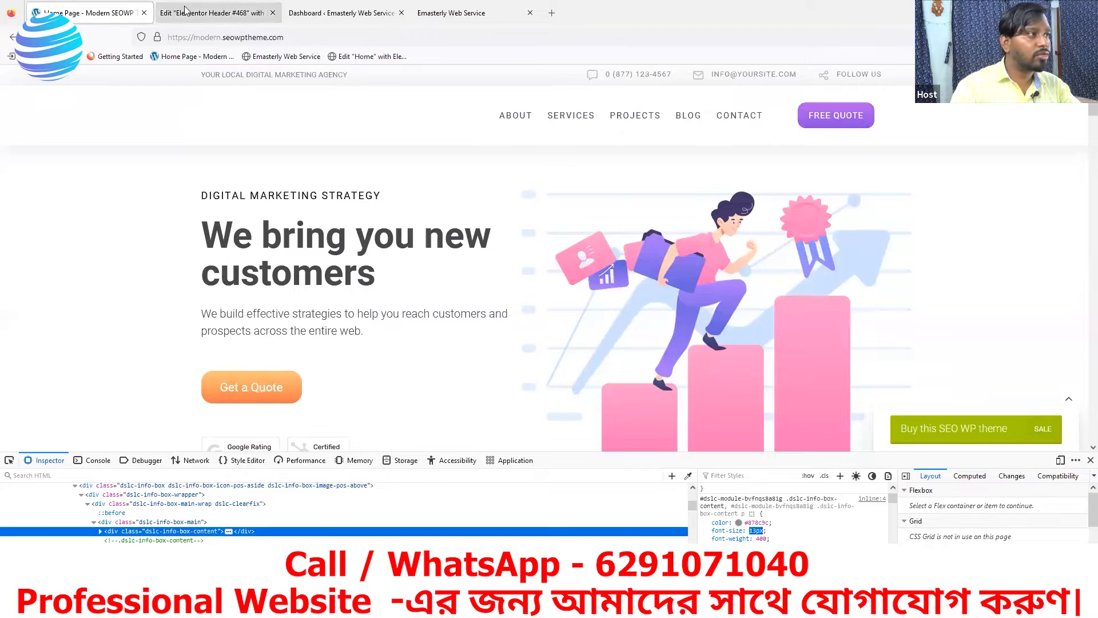
left_click(201, 13)
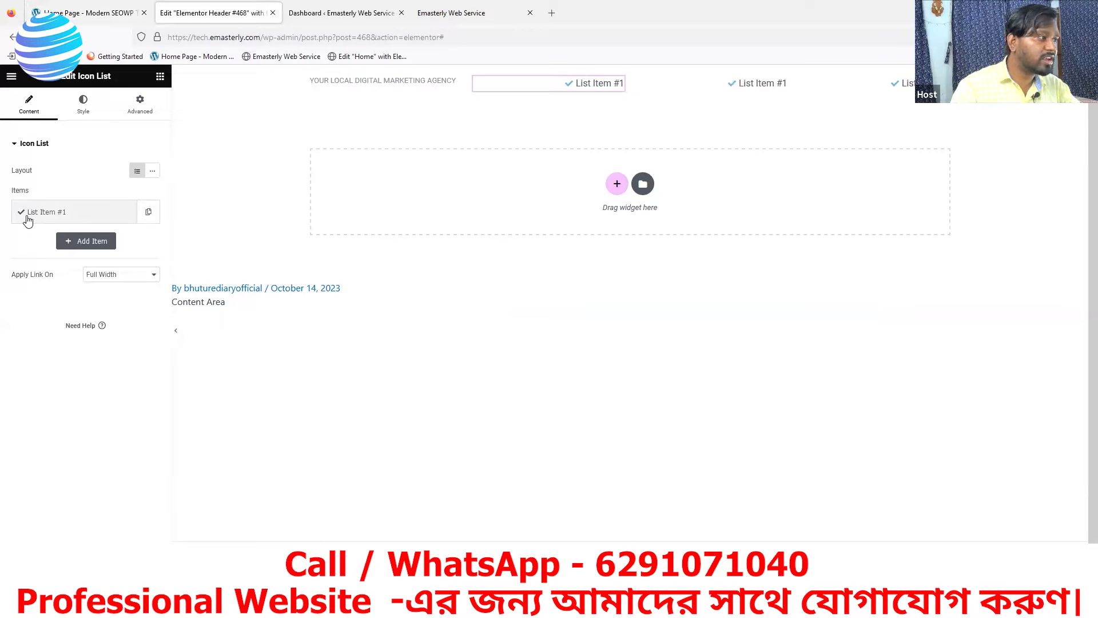
left_click(73, 219)
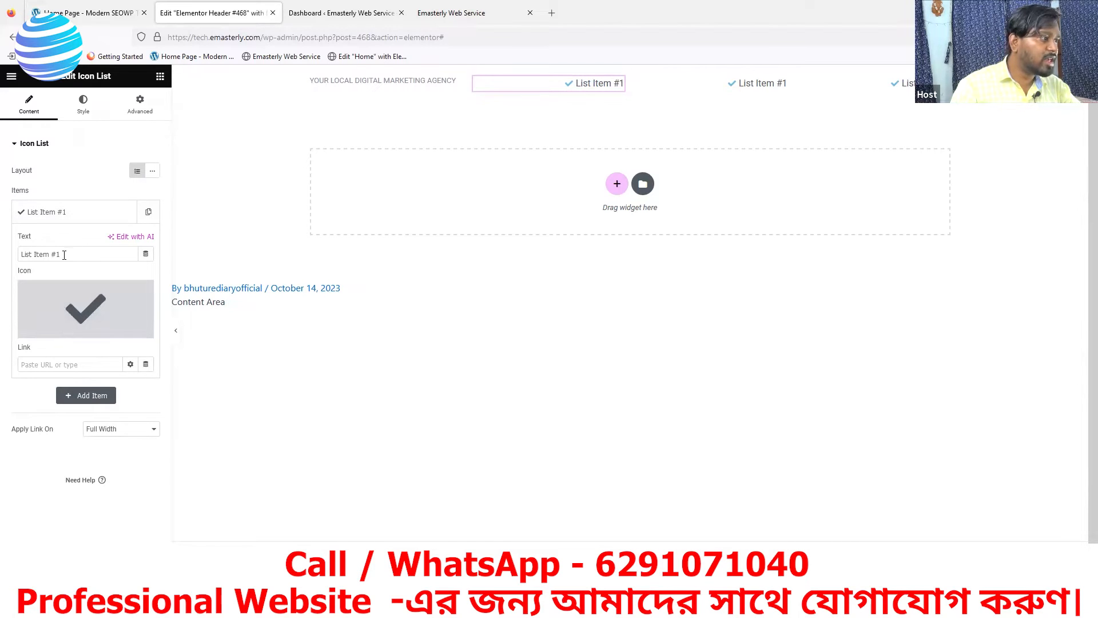
left_click_drag(64, 256, 19, 259)
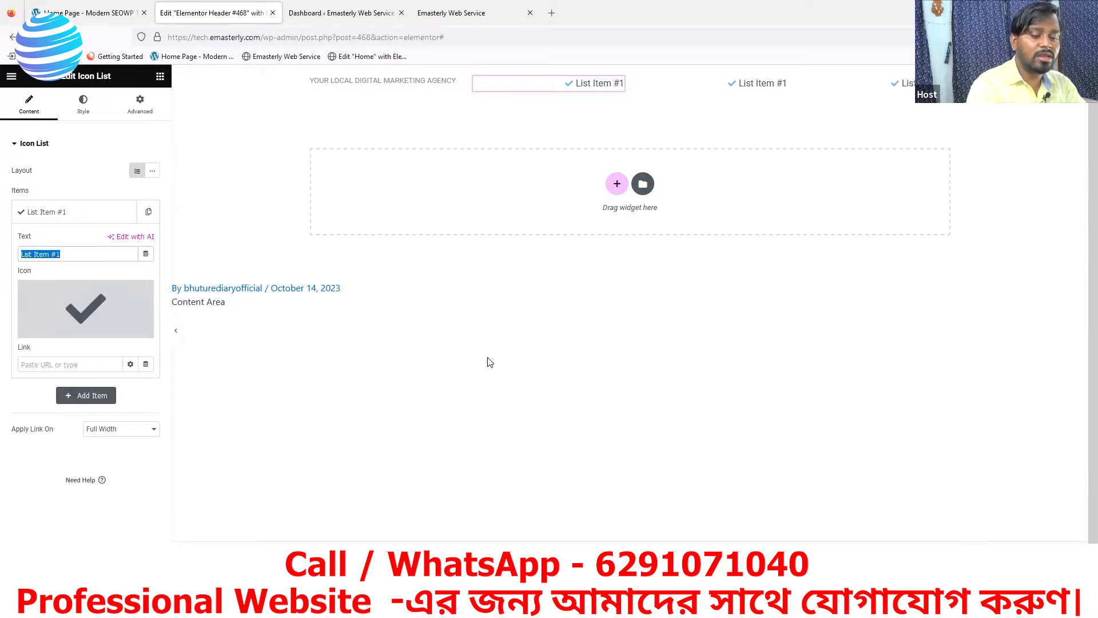
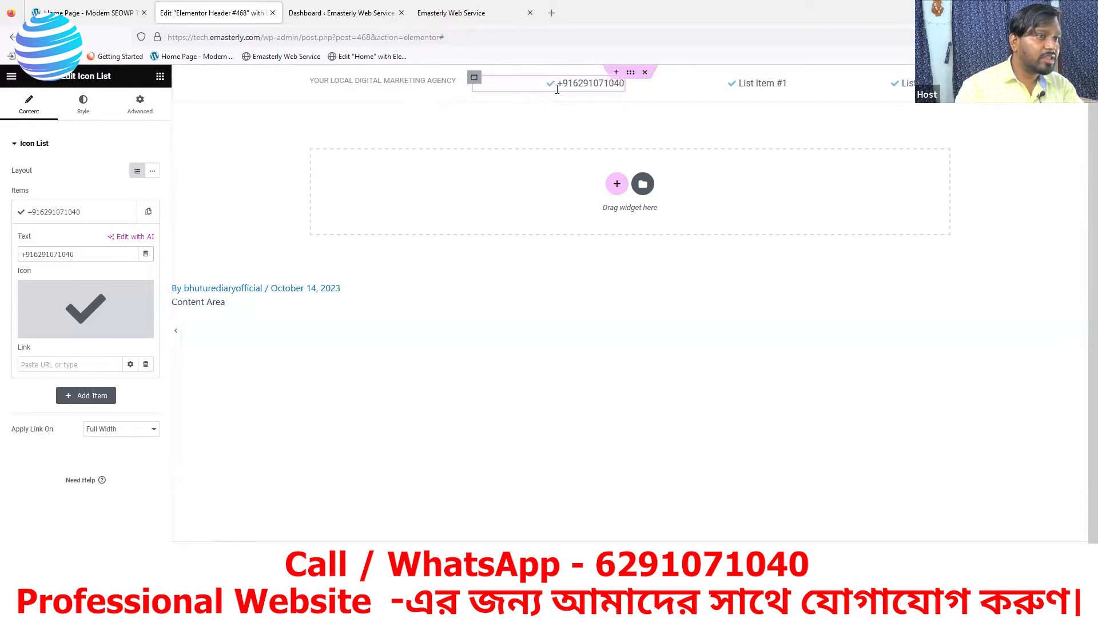
mouse_move(61, 332)
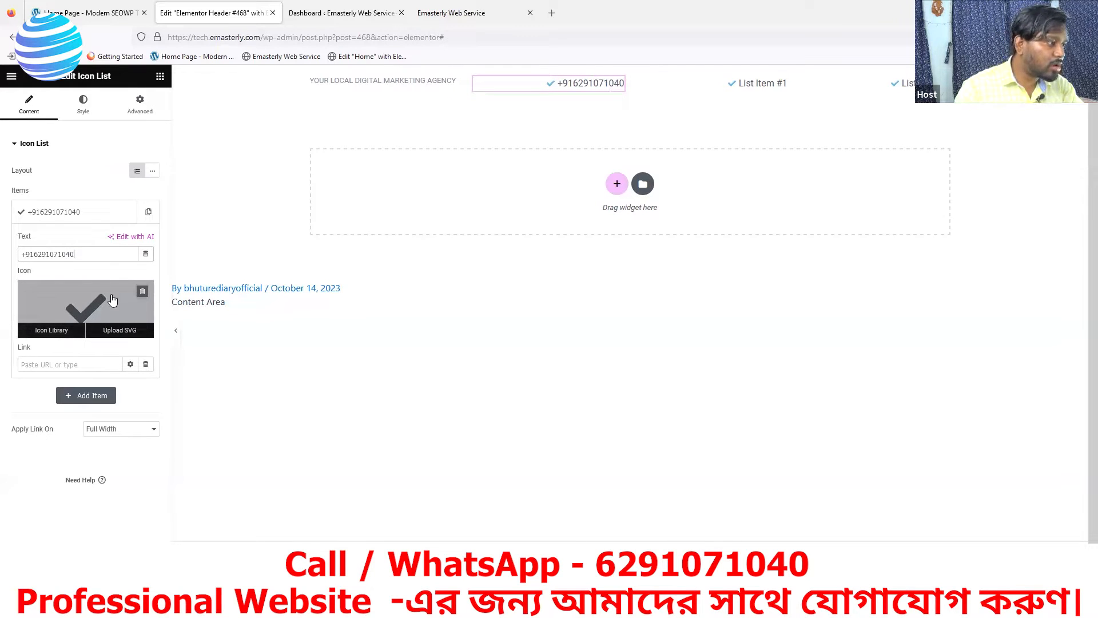
Search the icon library for 'me' and insert the speech-bubble comment icon on the phone item
left_click(52, 332)
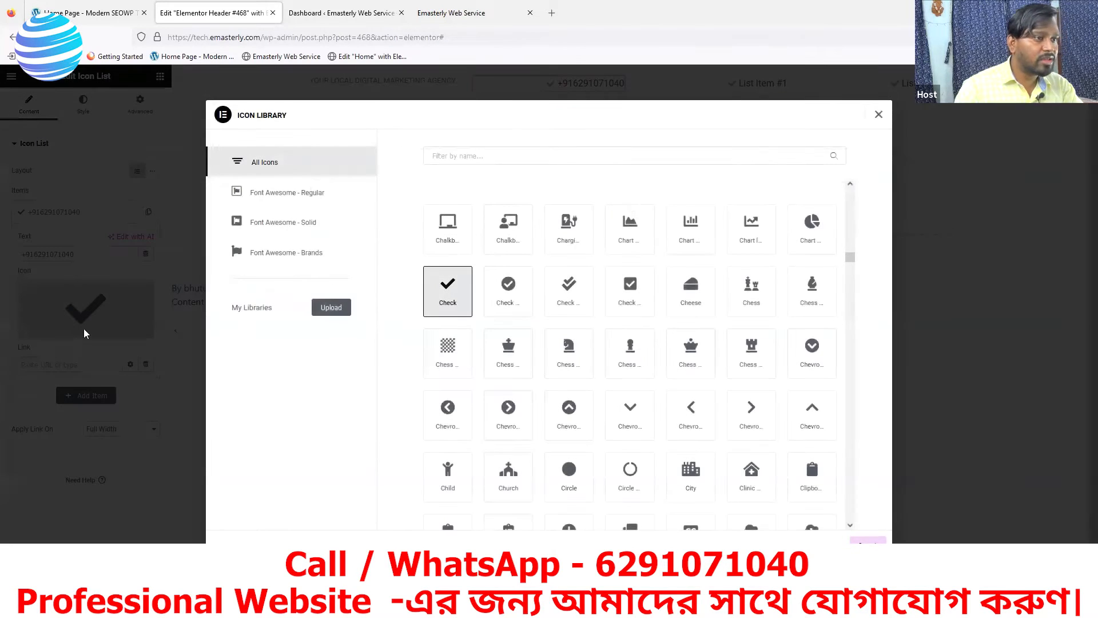
left_click(85, 18)
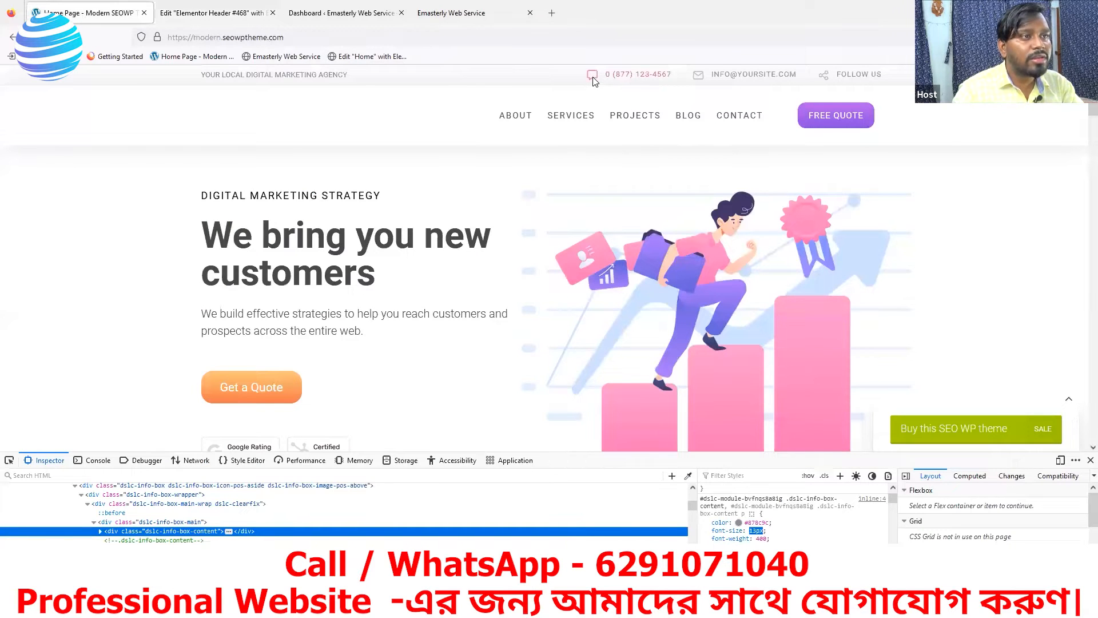
left_click(196, 16)
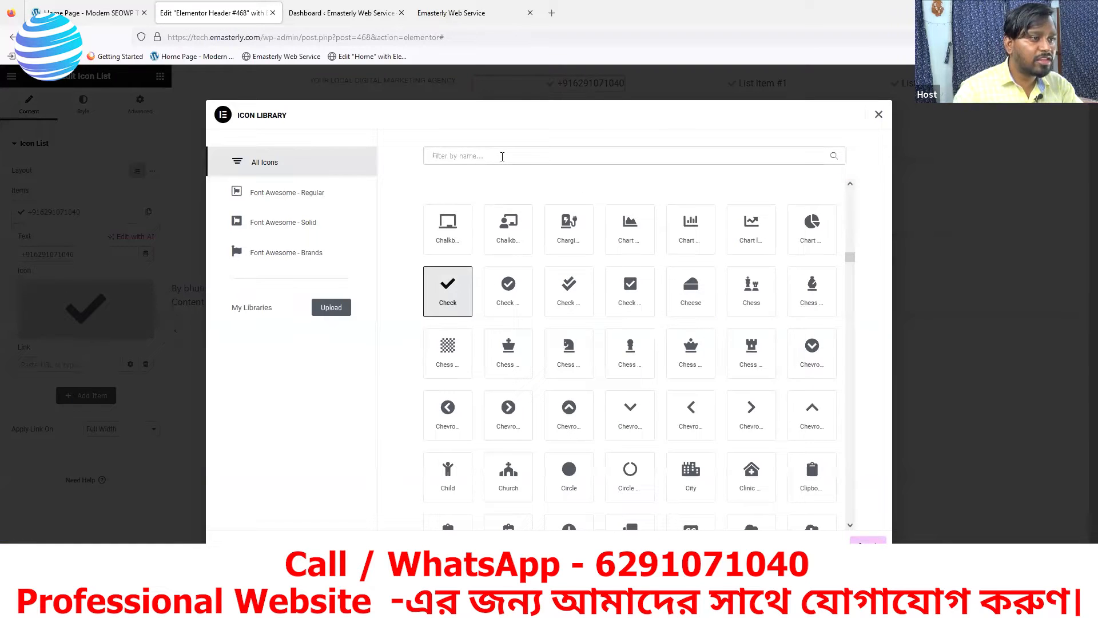
type("me")
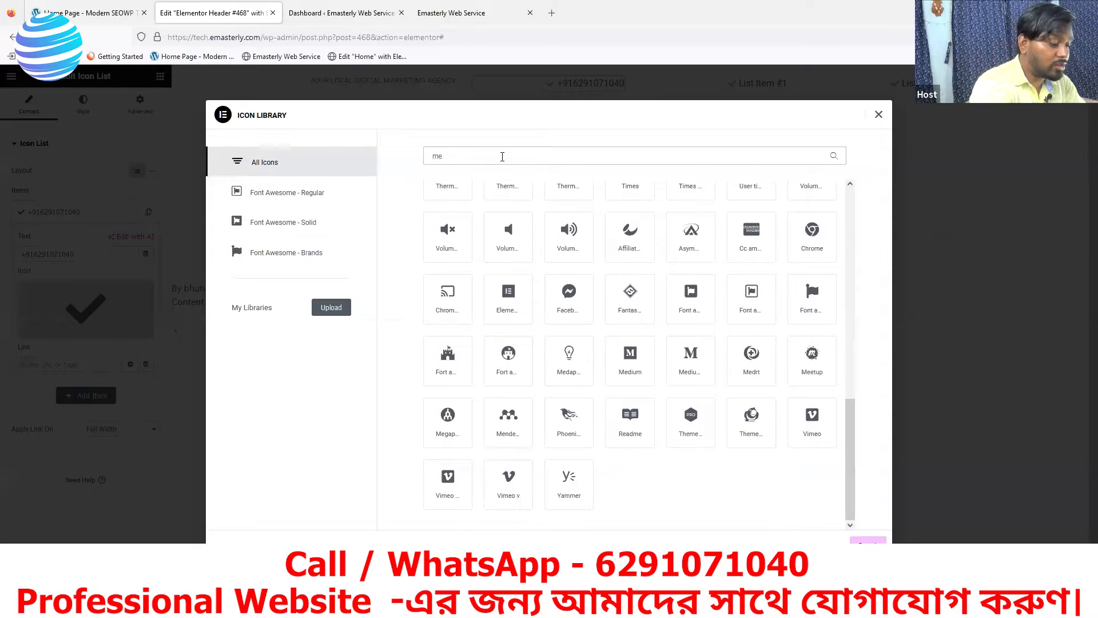
type("ssage")
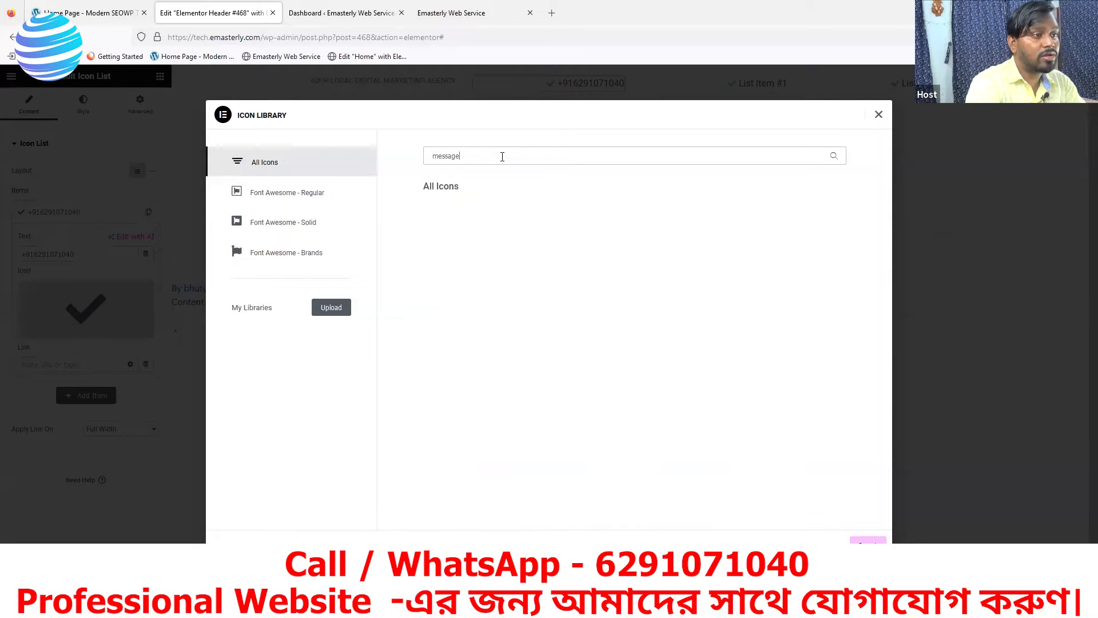
key("BackSpace")
key("BackSpace")
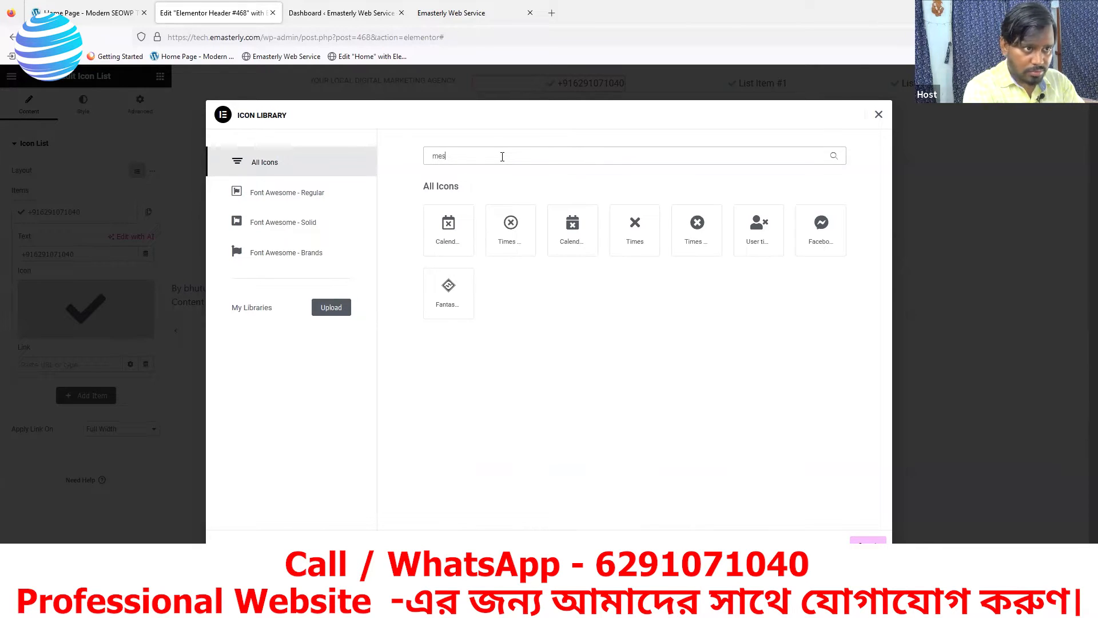
key("BackSpace")
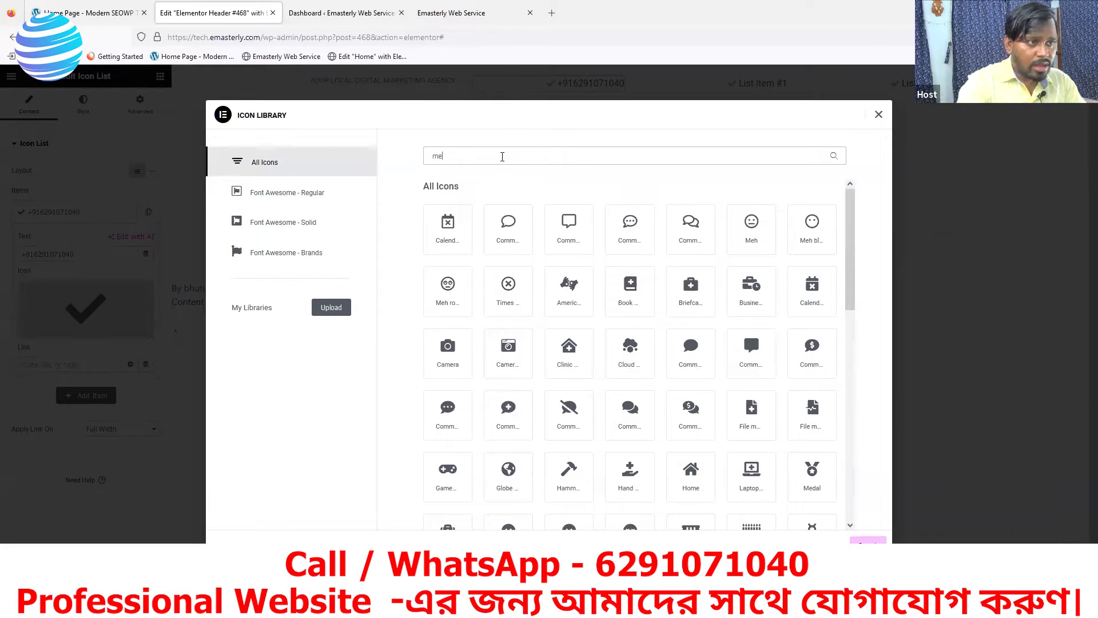
left_click(565, 239)
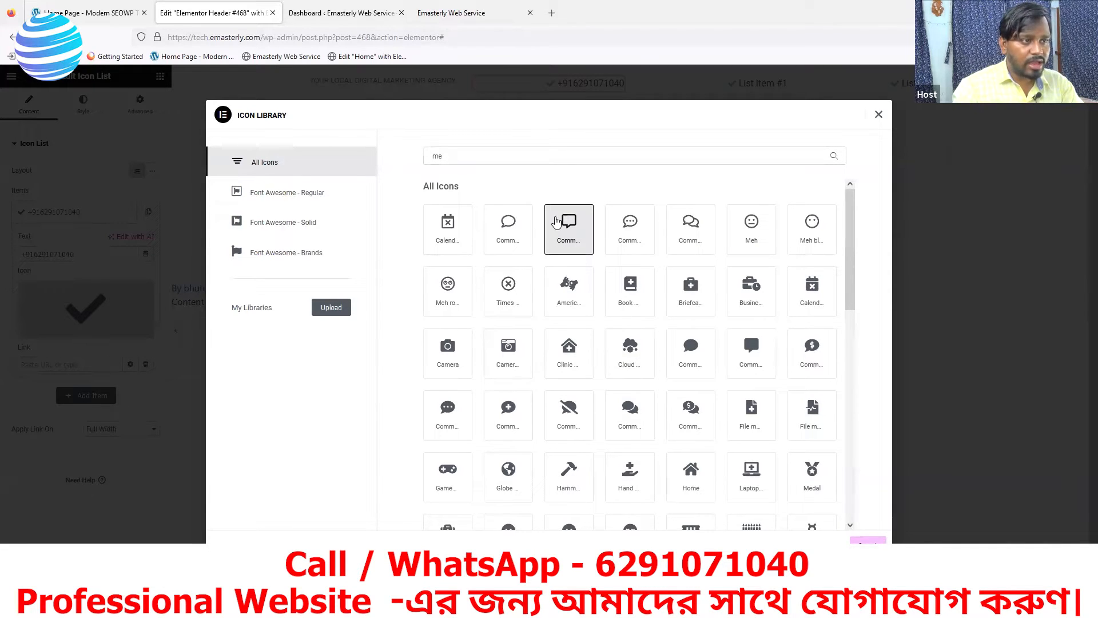
left_click(868, 540)
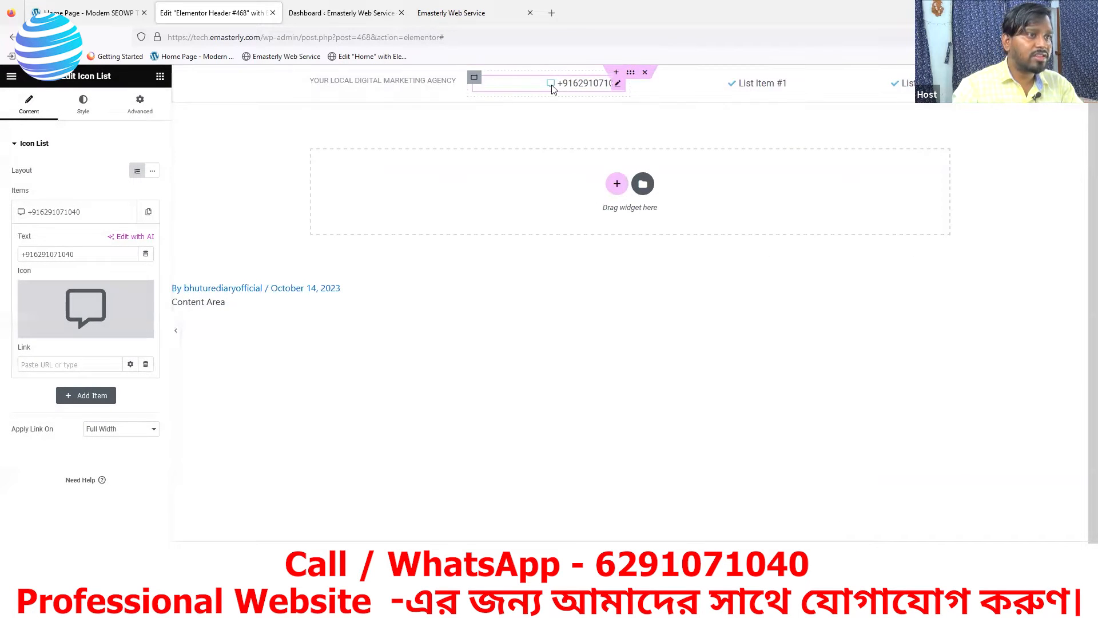
Open the icon list's Style > Icon settings in the Elementor panel
left_click(328, 17)
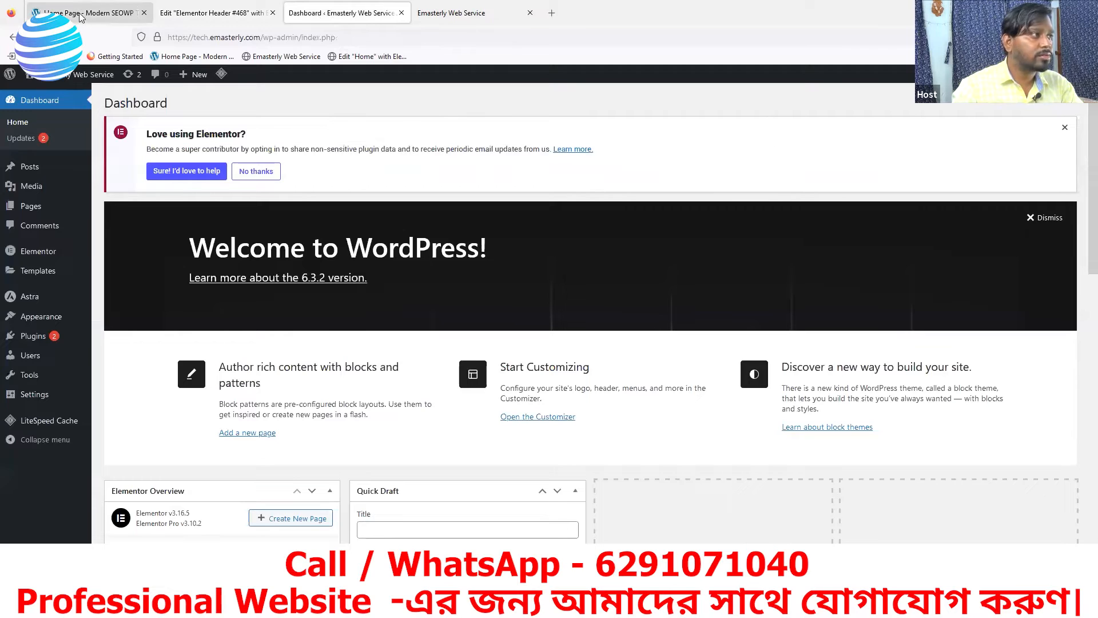
left_click(129, 12)
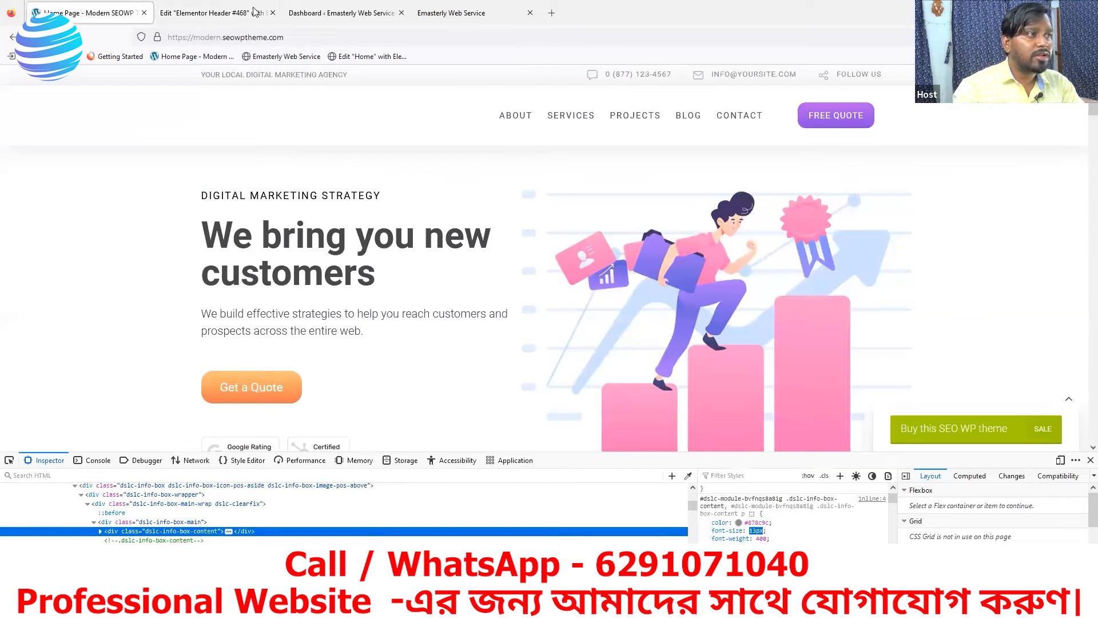
left_click(206, 15)
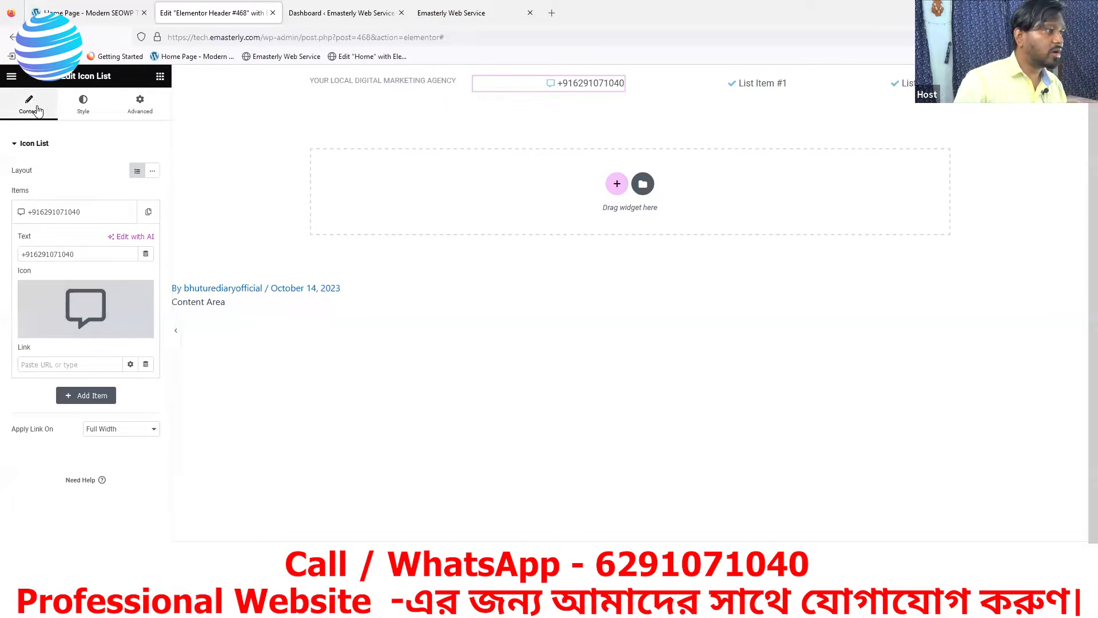
left_click(83, 104)
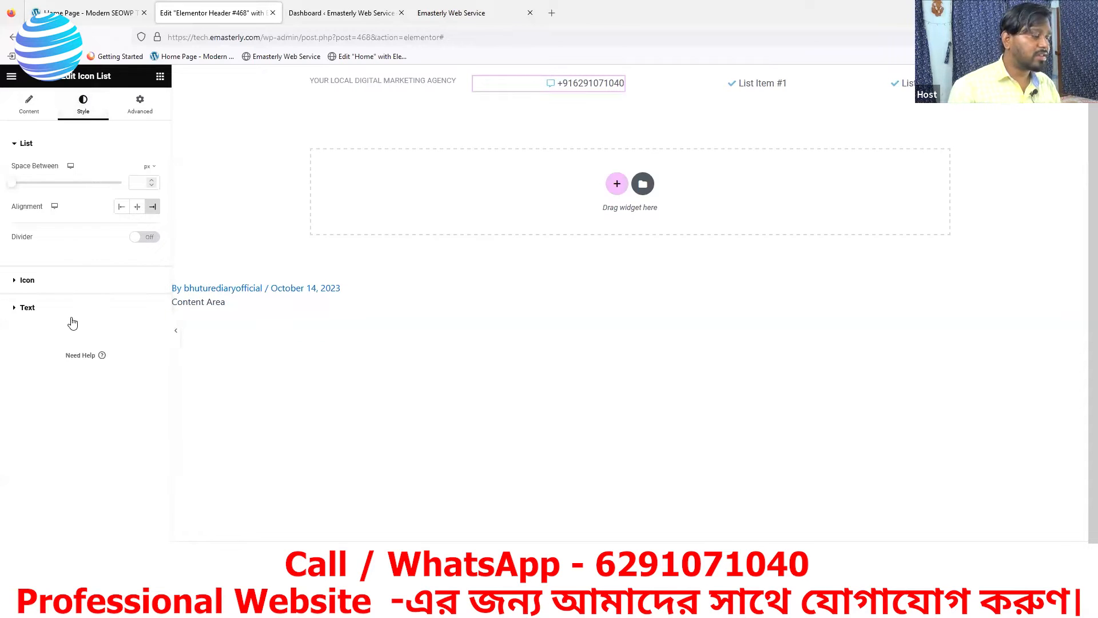
left_click(26, 280)
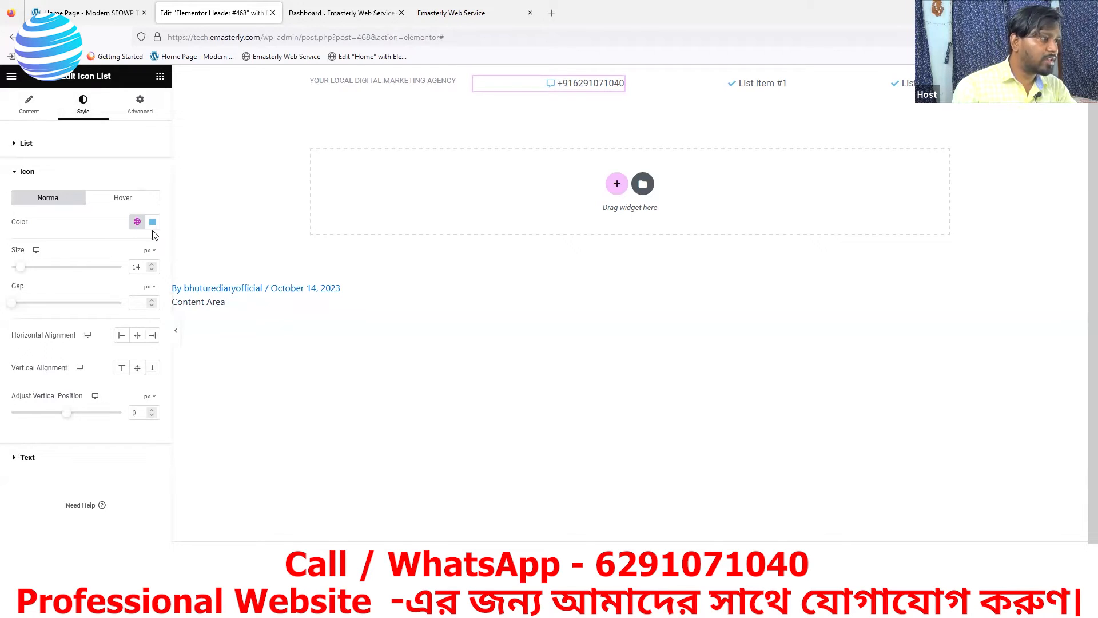
Inspect the reference site's top-bar phone item in the browser developer tools
left_click(66, 15)
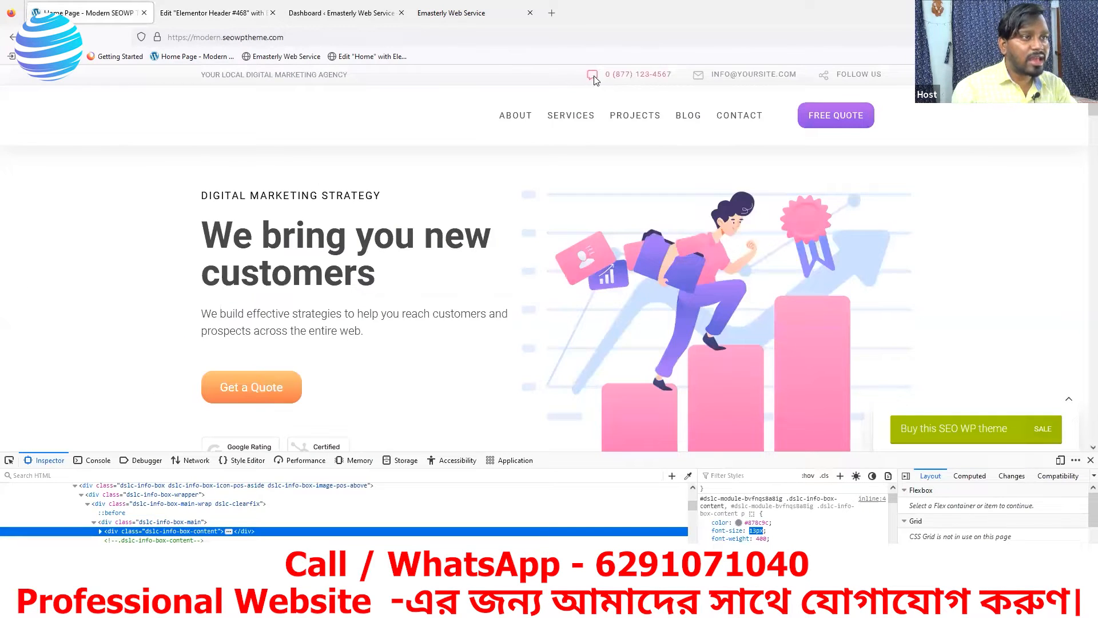
left_click(9, 461)
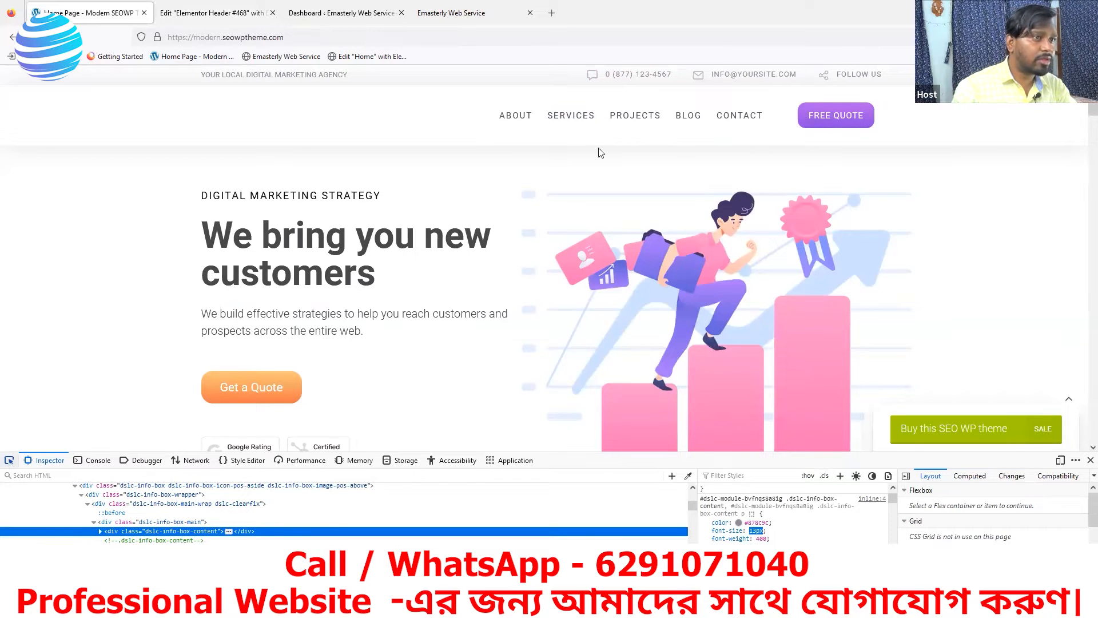
left_click(603, 76)
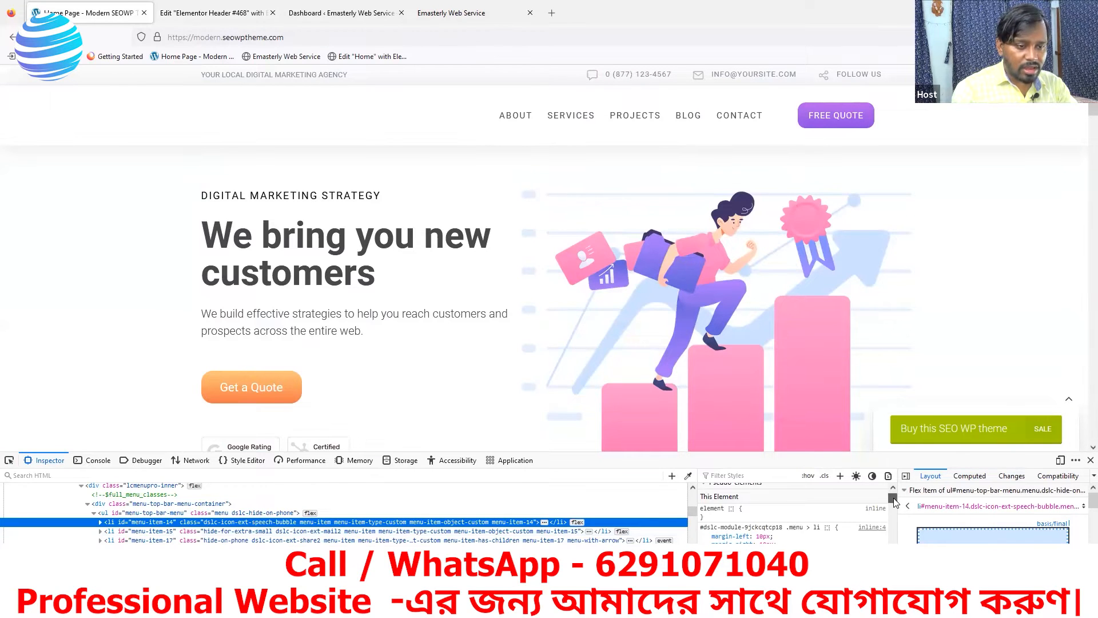
left_click_drag(896, 502, 896, 504)
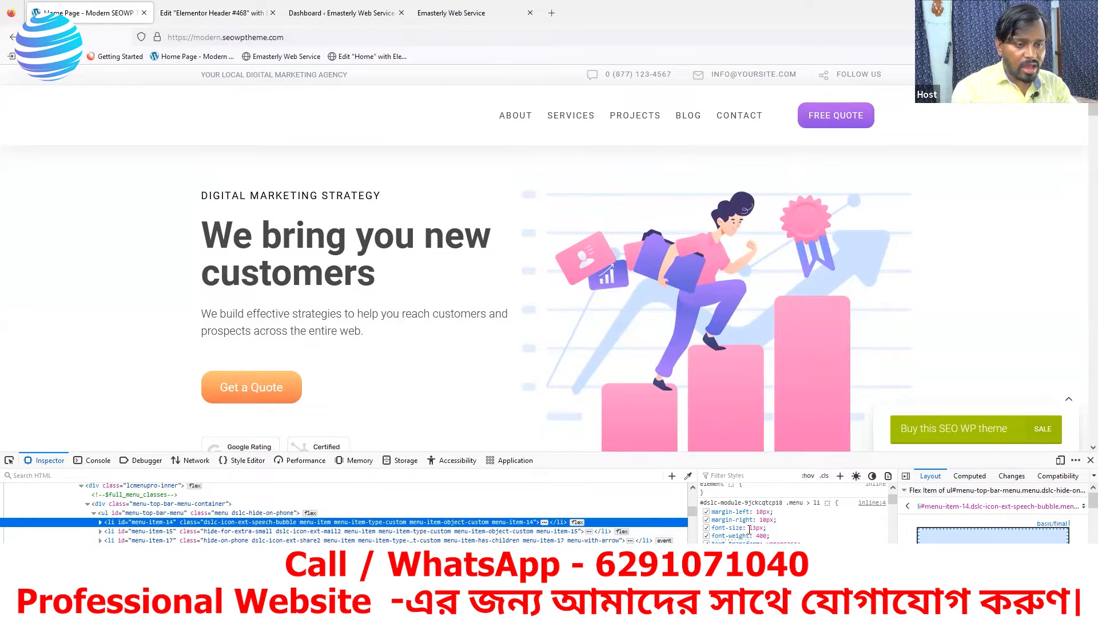
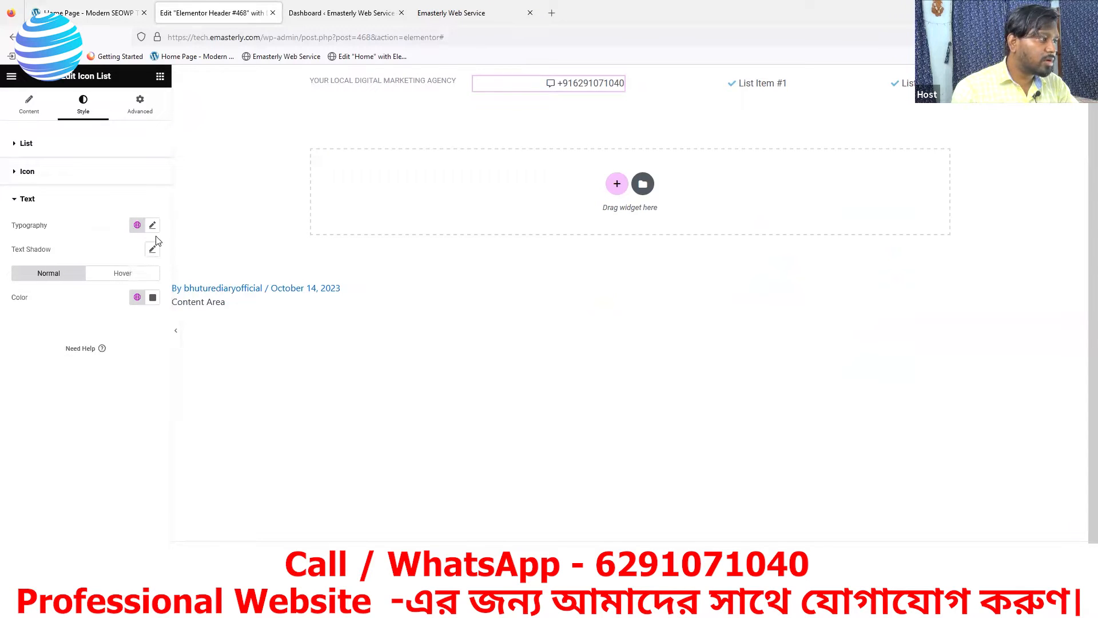
Set the icon list text colour to rgba(65, 72, 77, 1) and open the header's Publish settings
left_click(152, 225)
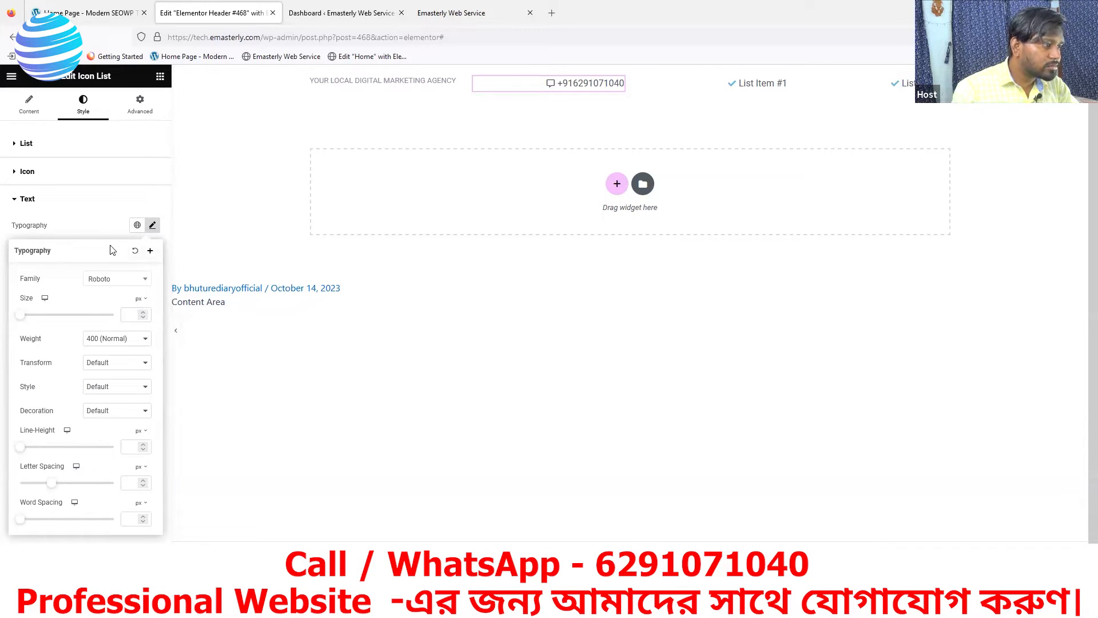
left_click(152, 225)
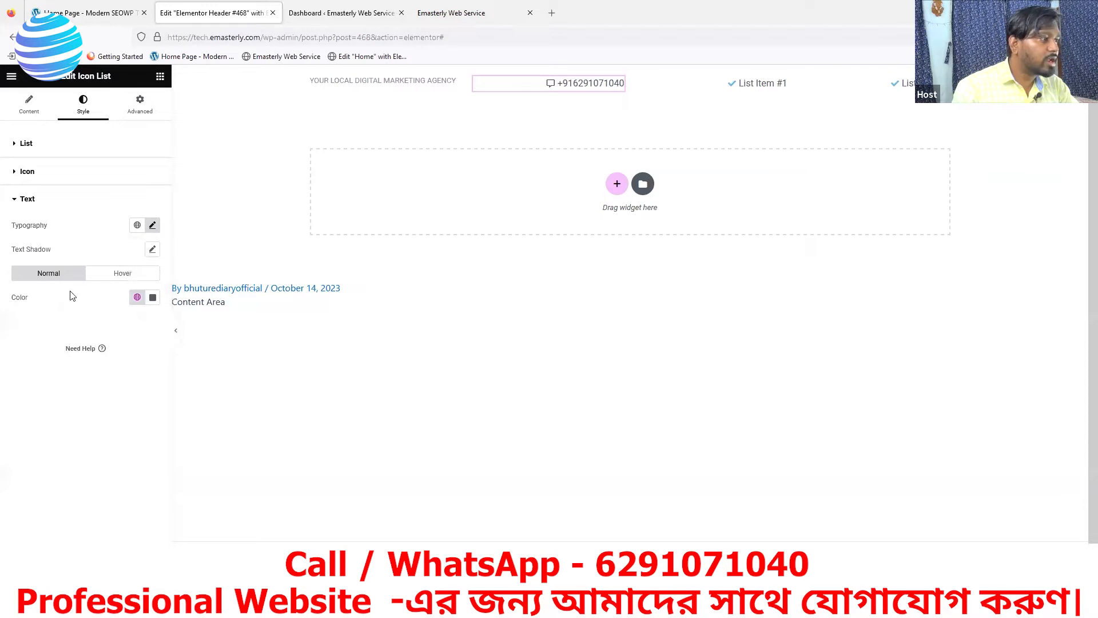
left_click(154, 298)
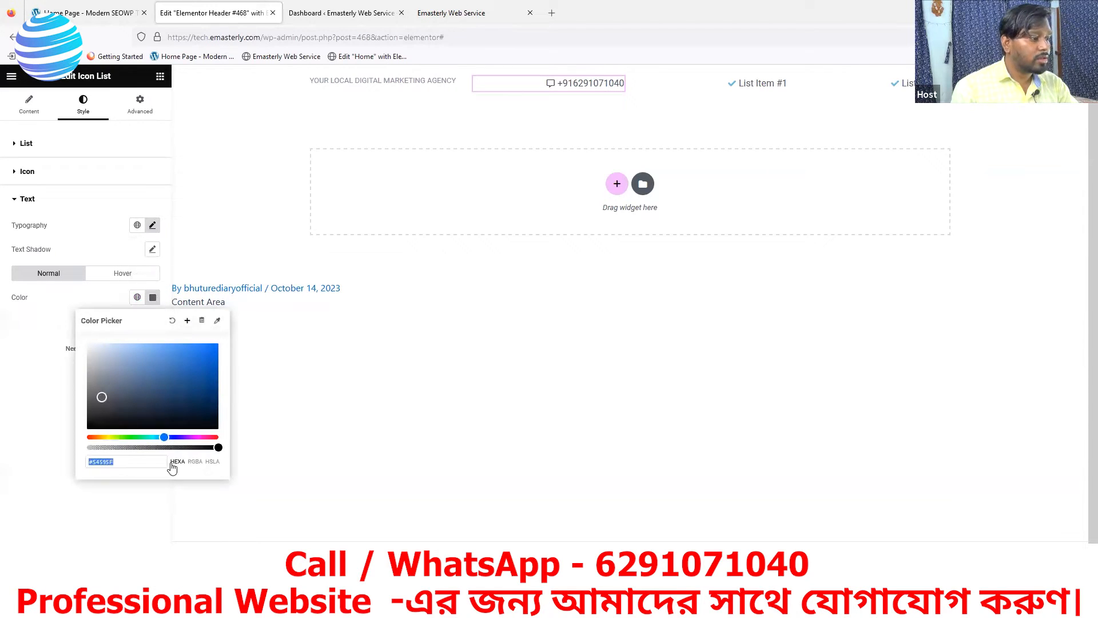
type("RGB(65, 72, 77)")
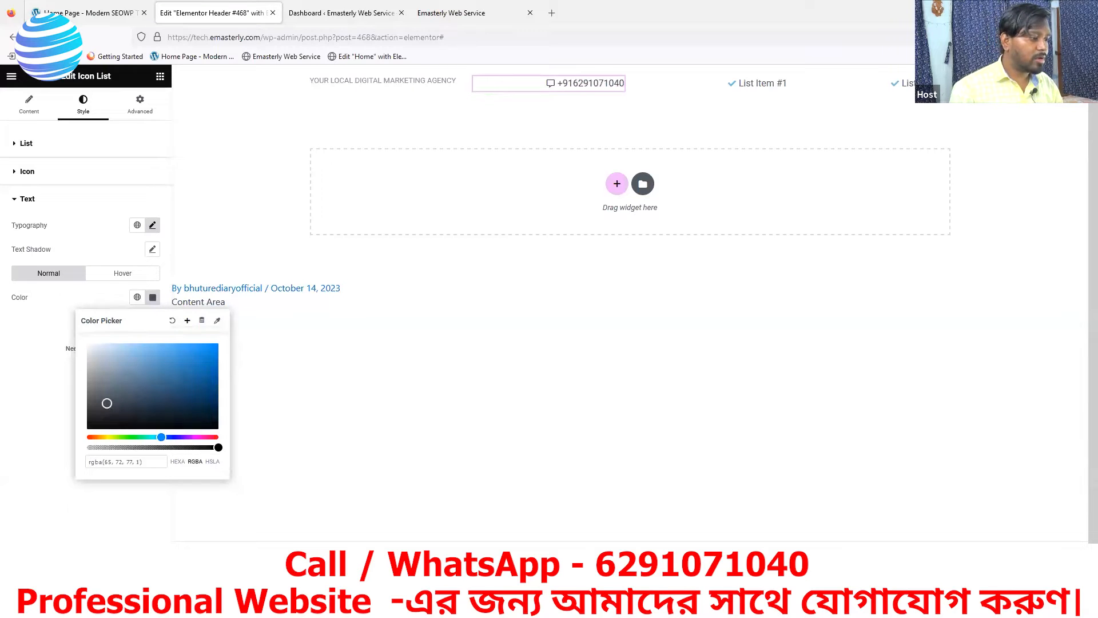
left_click(121, 584)
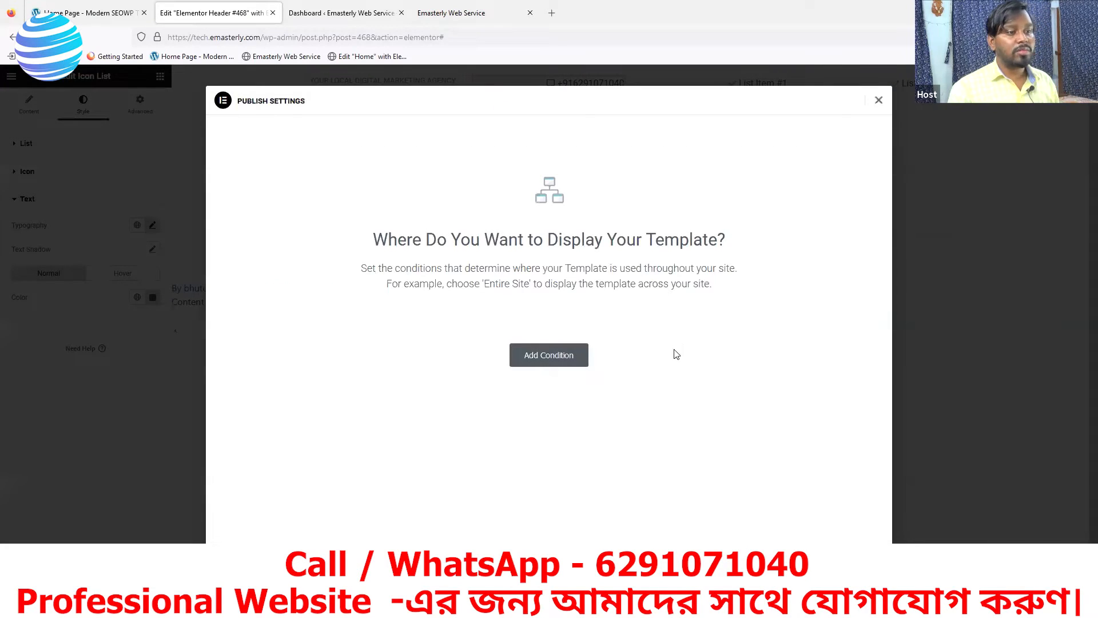
Add an Include > Entire Site display condition and publish the header with Save & Close
left_click(557, 356)
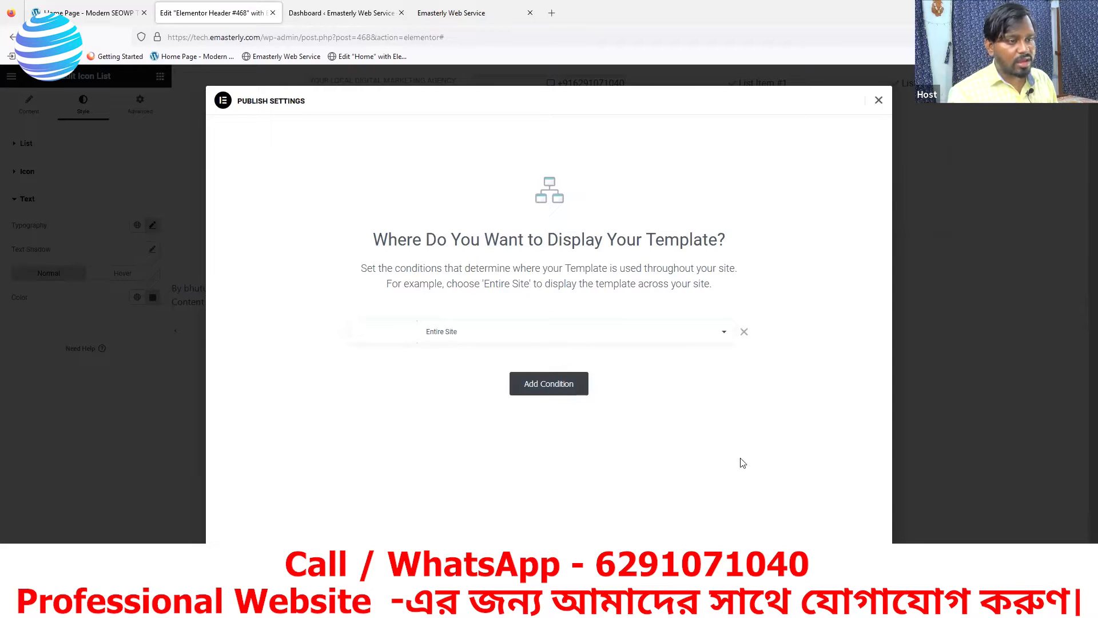
left_click(522, 338)
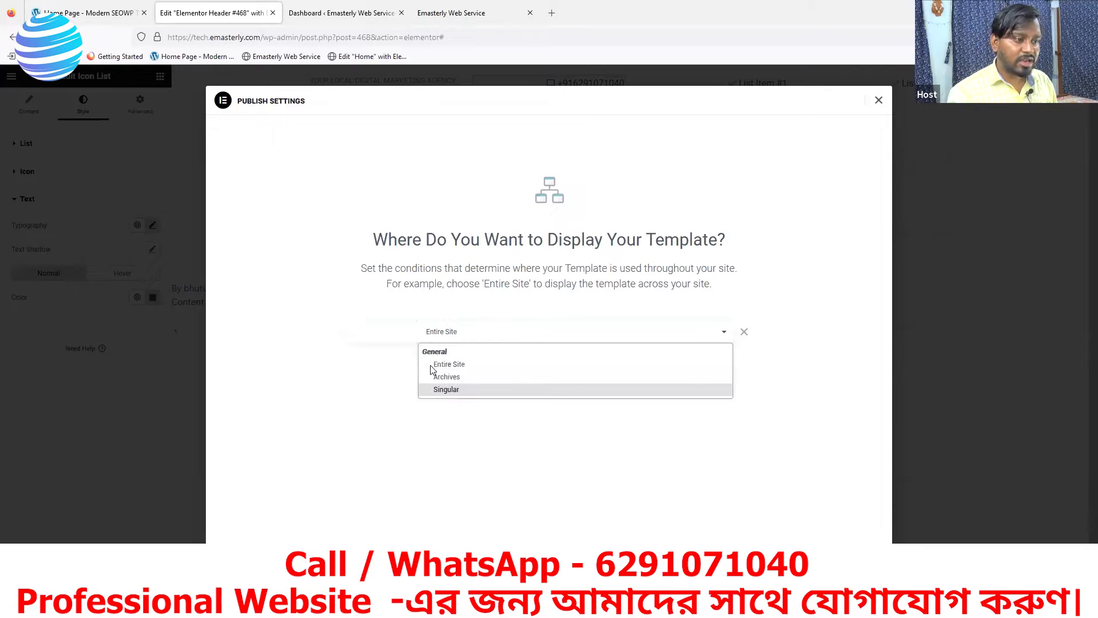
left_click(447, 389)
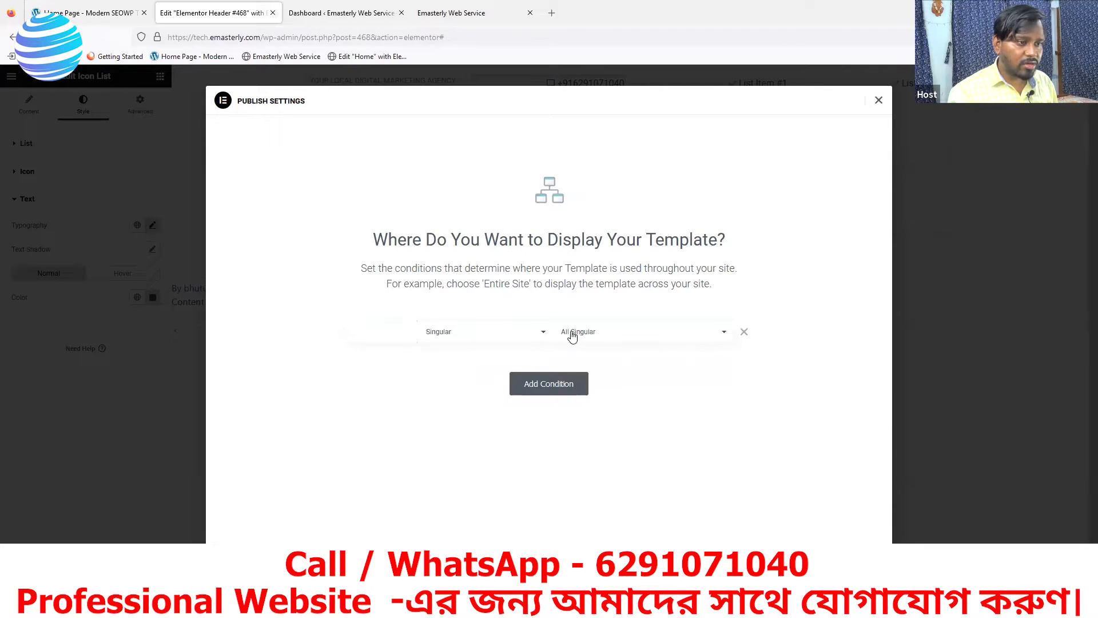
left_click(598, 336)
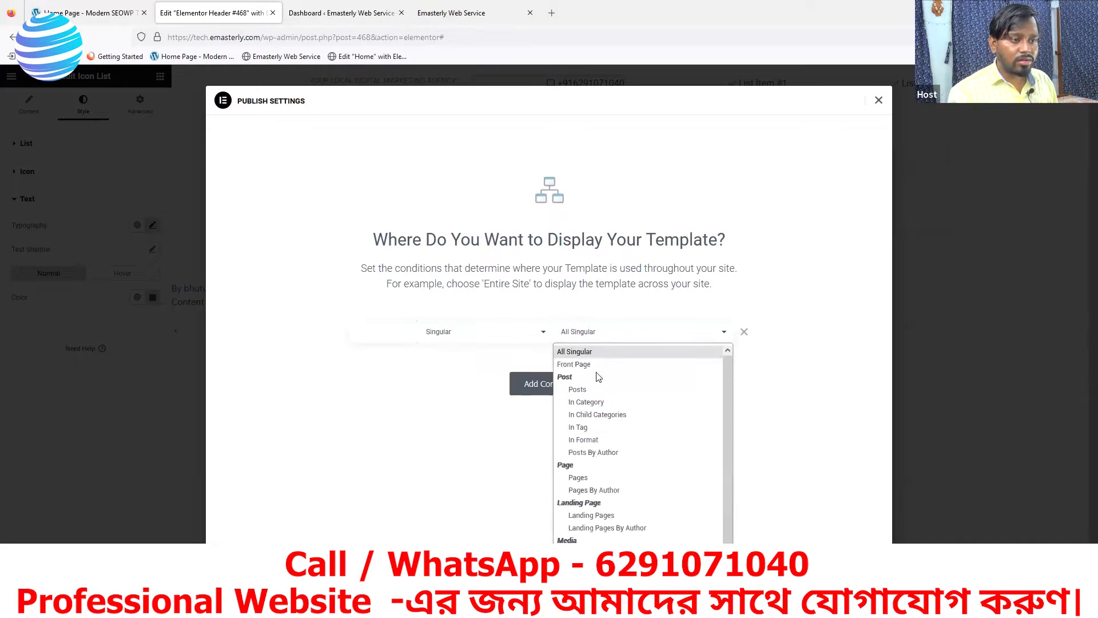
left_click(542, 341)
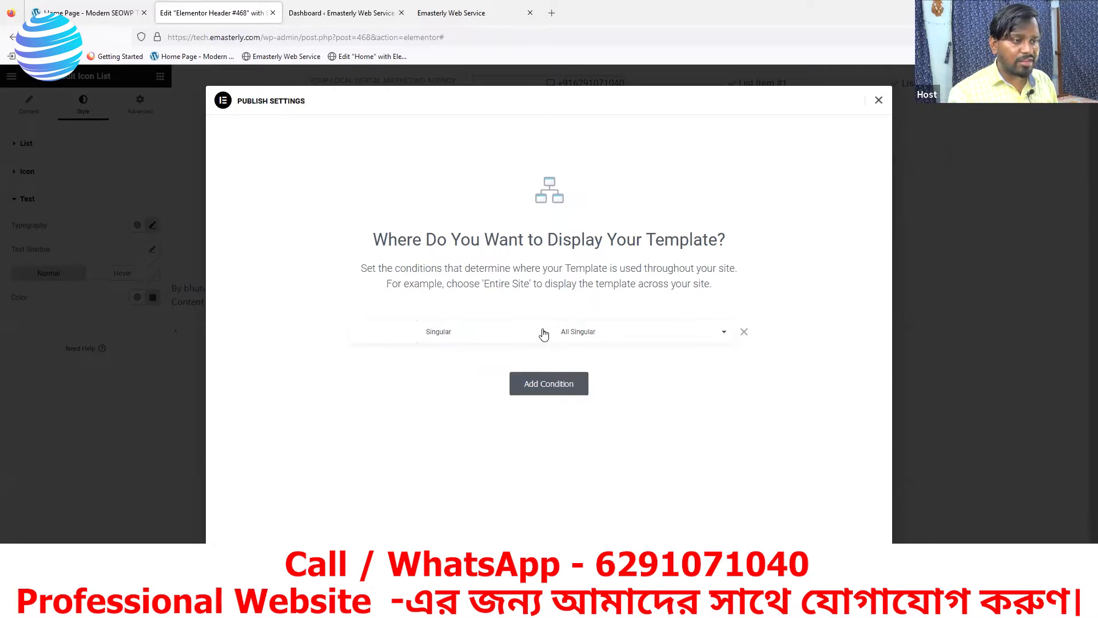
left_click(543, 341)
left_click(470, 368)
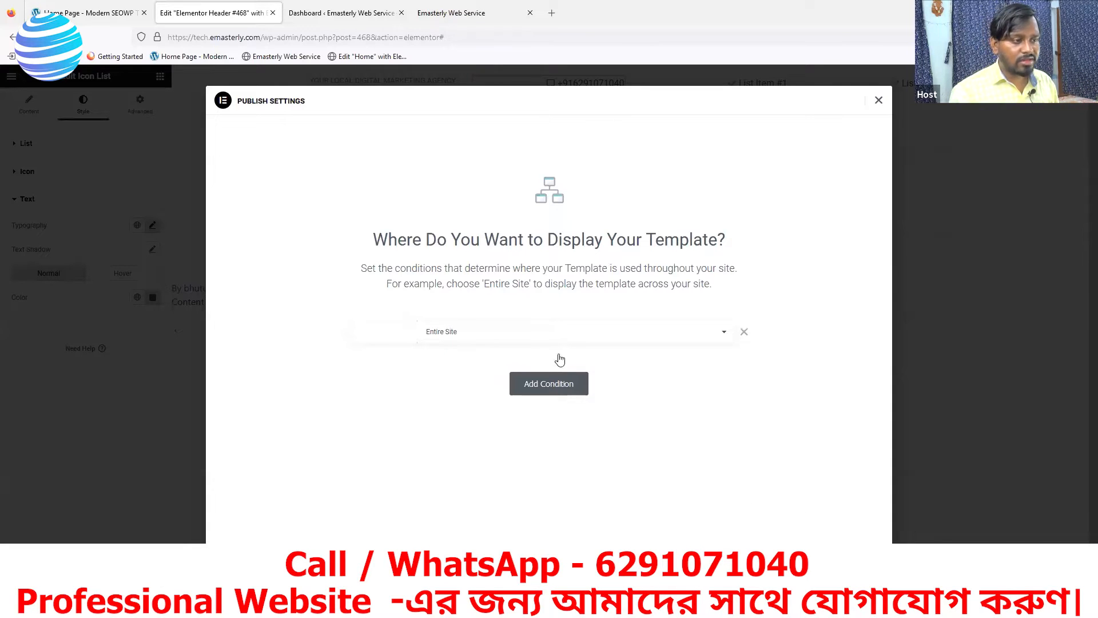
left_click(852, 542)
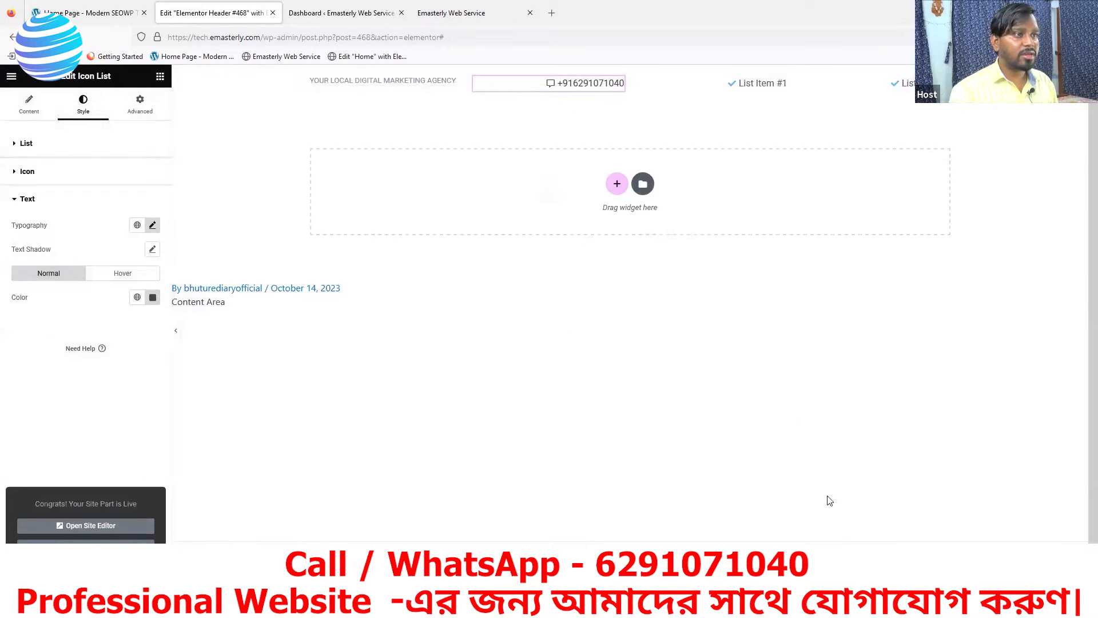
left_click(441, 20)
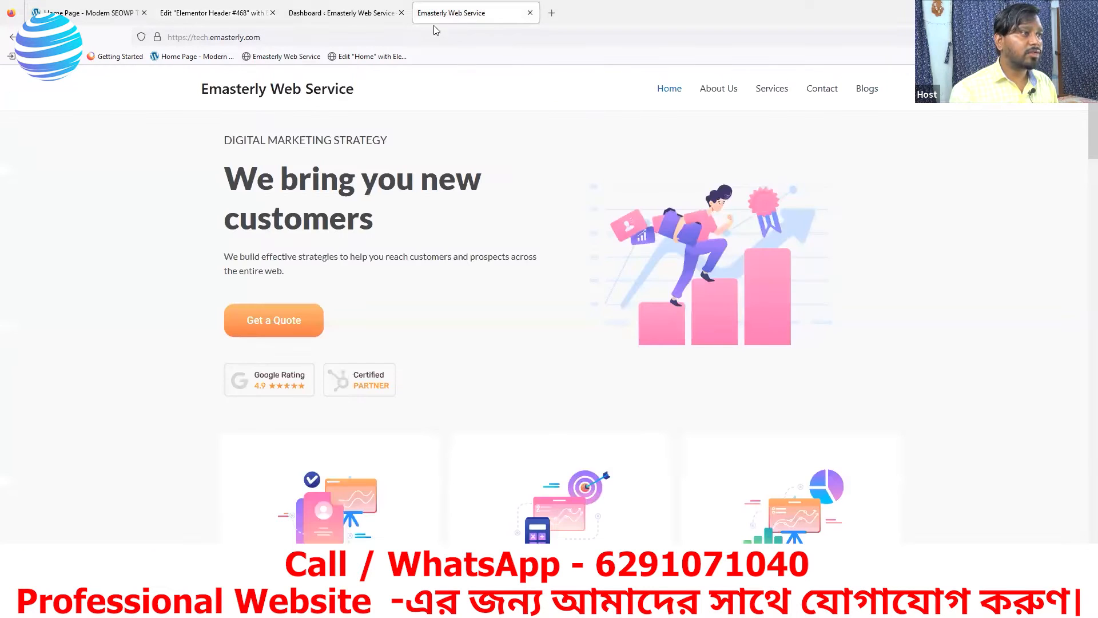
left_click(115, 56)
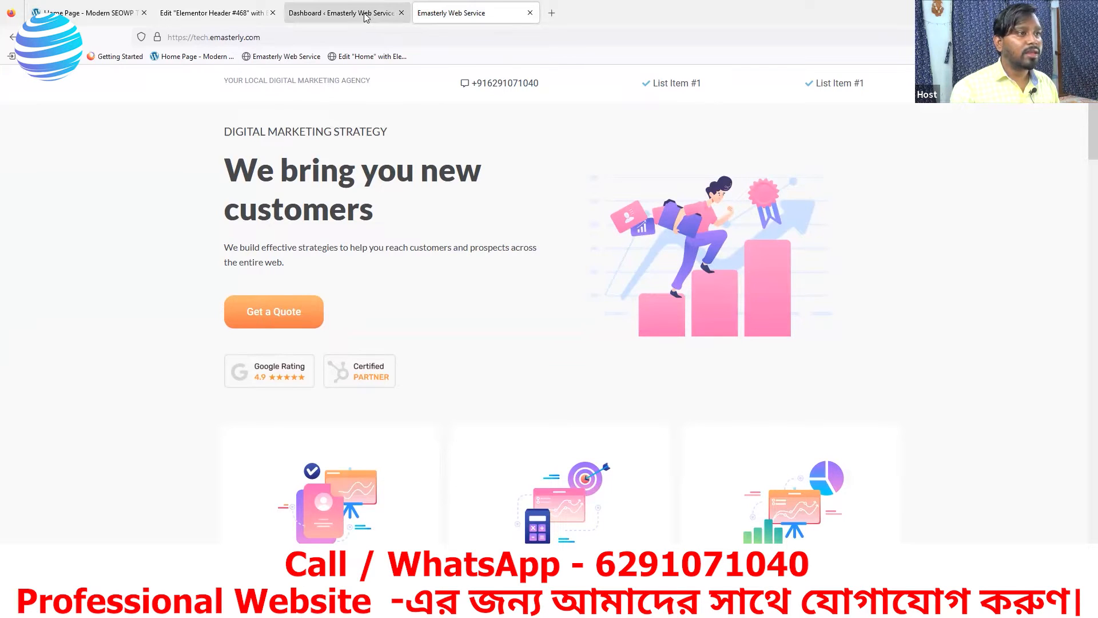
left_click(193, 14)
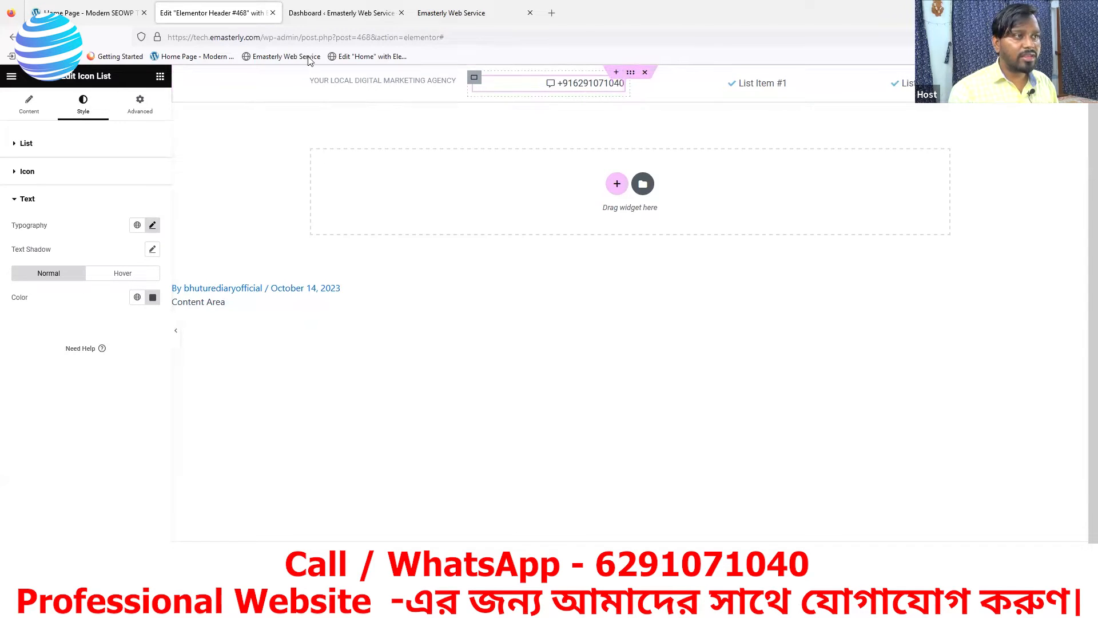
left_click(121, 18)
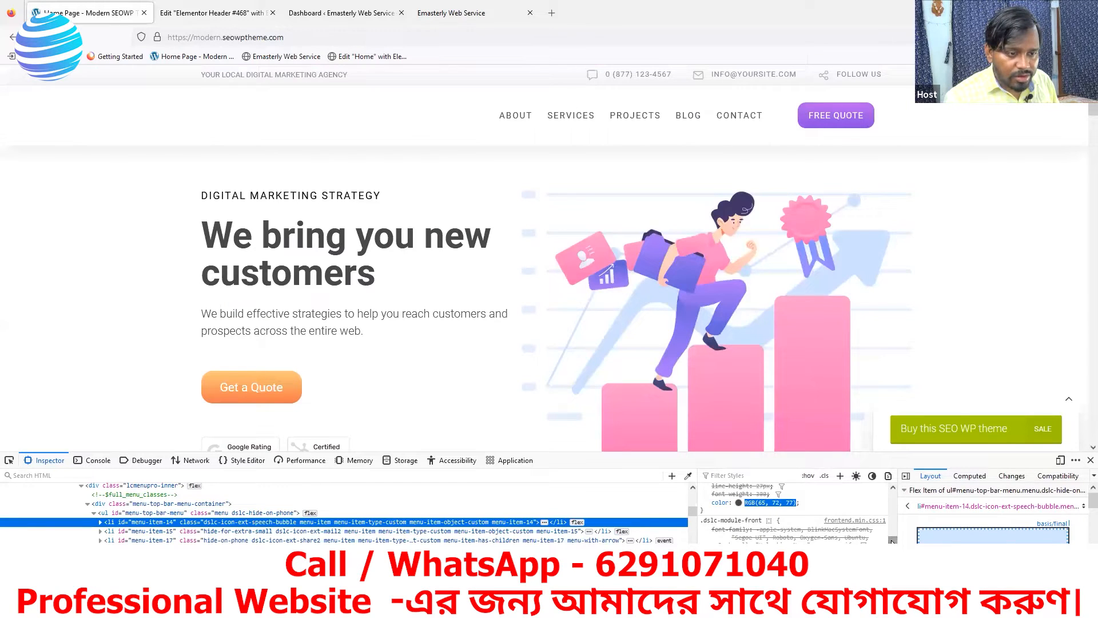
left_click_drag(892, 542, 887, 503)
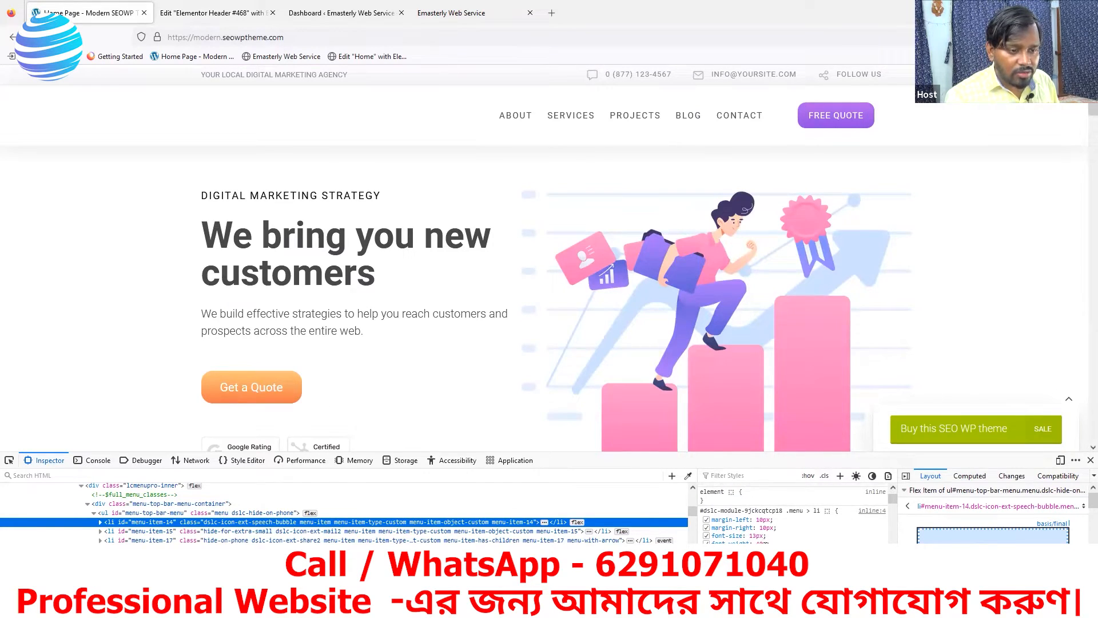
left_click(198, 16)
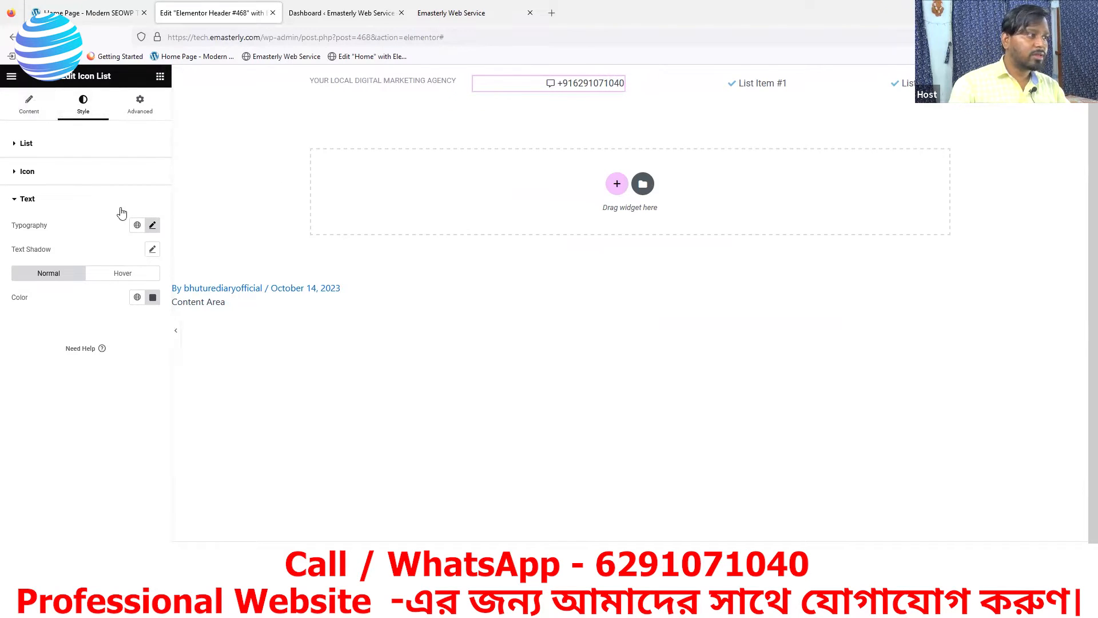
Set the icon list's Text typography size to 14
left_click(15, 175)
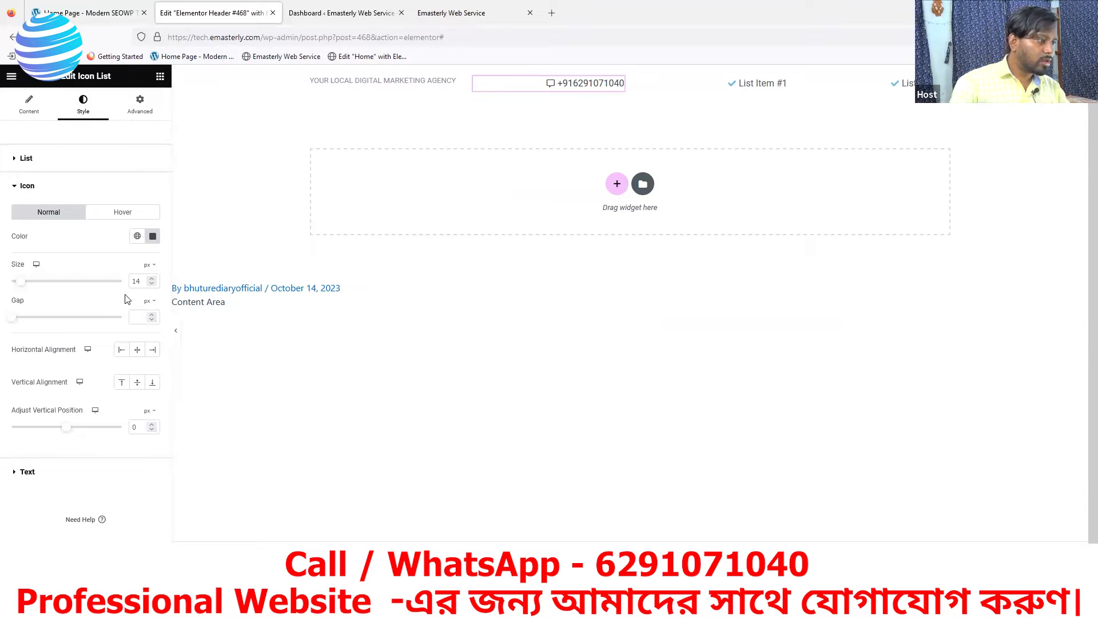
left_click(15, 186)
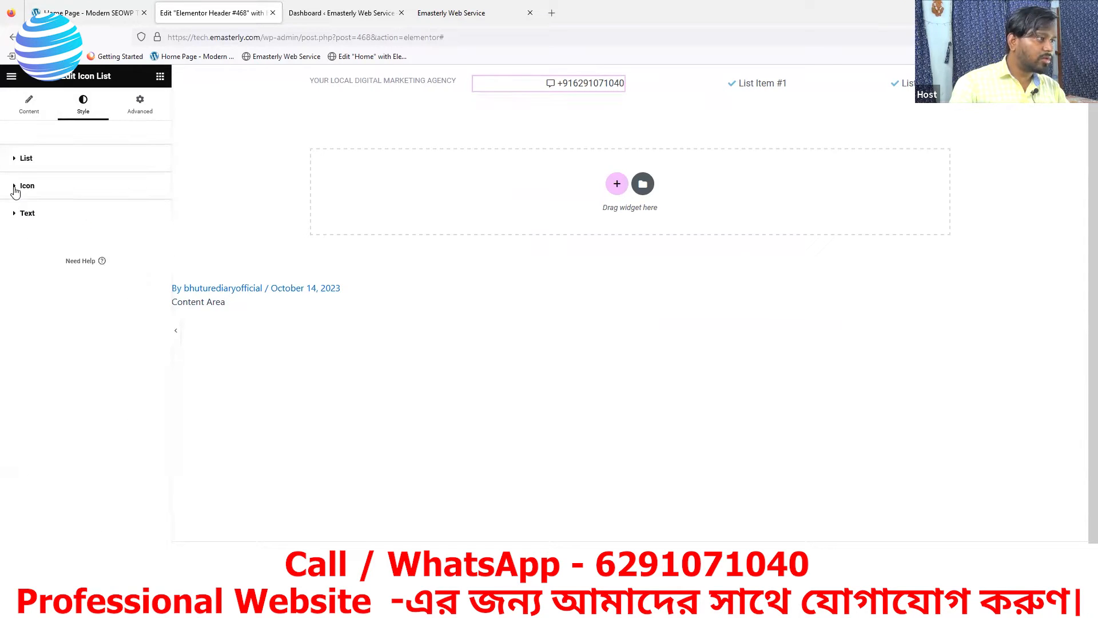
left_click(16, 218)
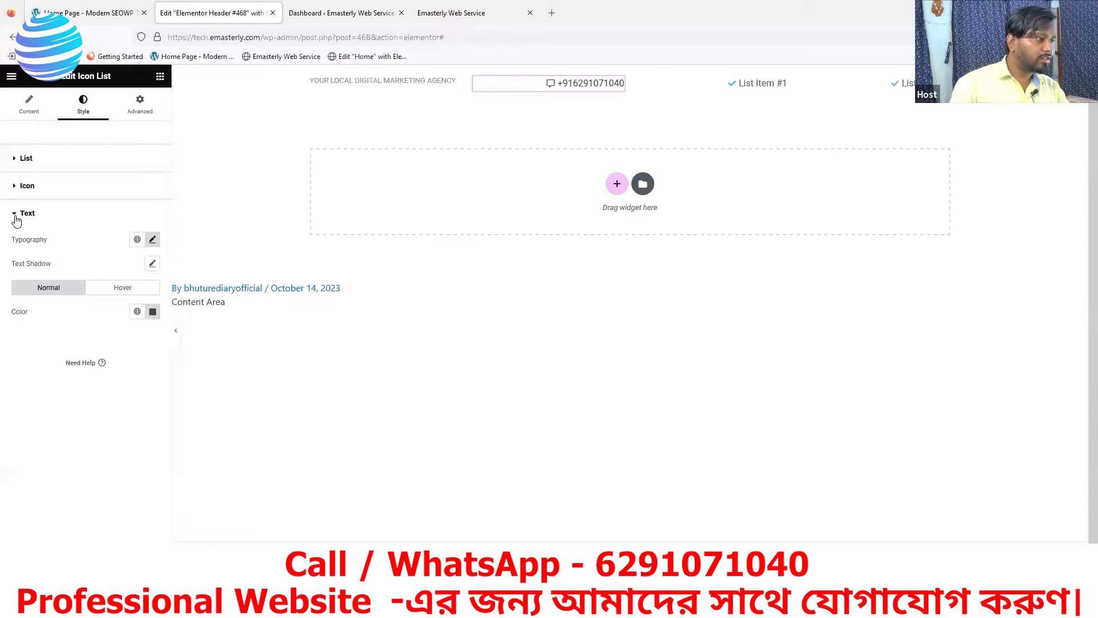
left_click(151, 240)
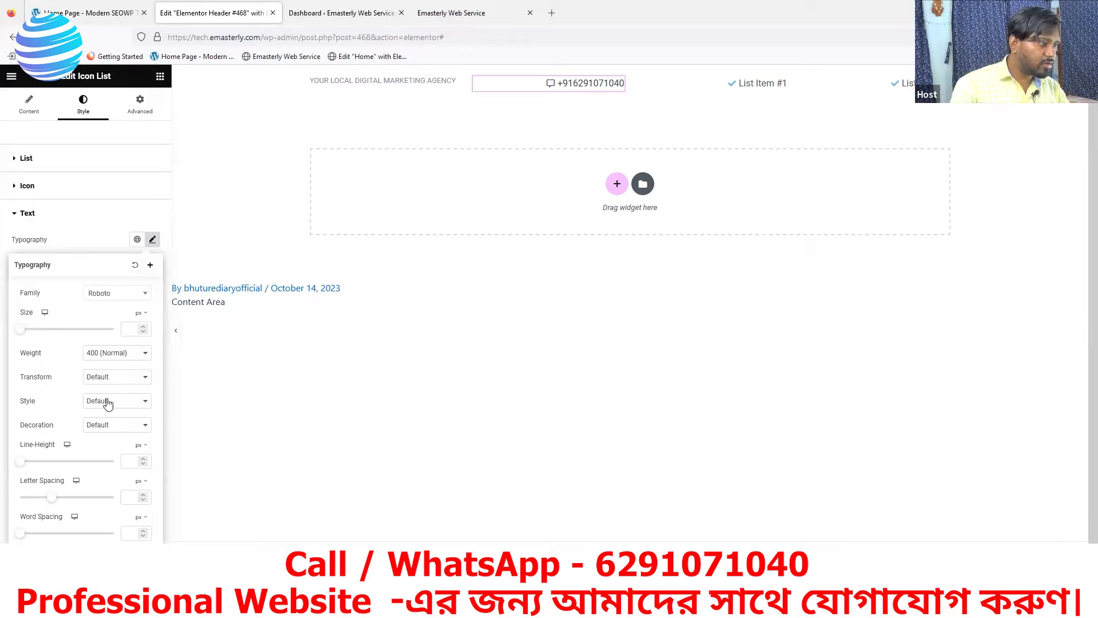
left_click(132, 328)
type("14")
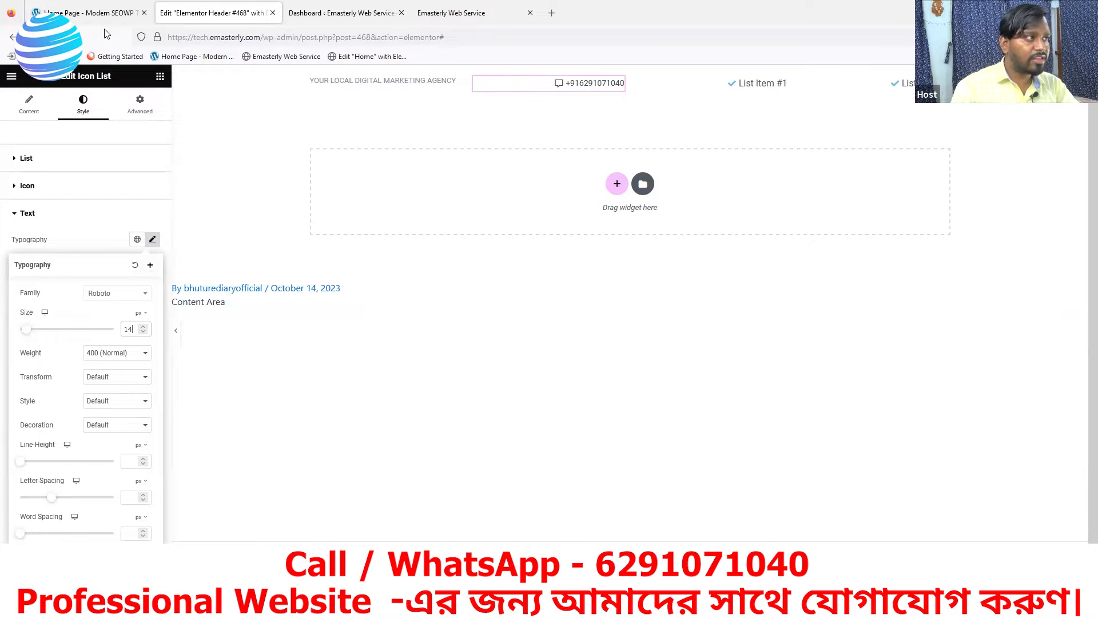
Check the reference site's top-bar text styling for comparison
left_click(92, 13)
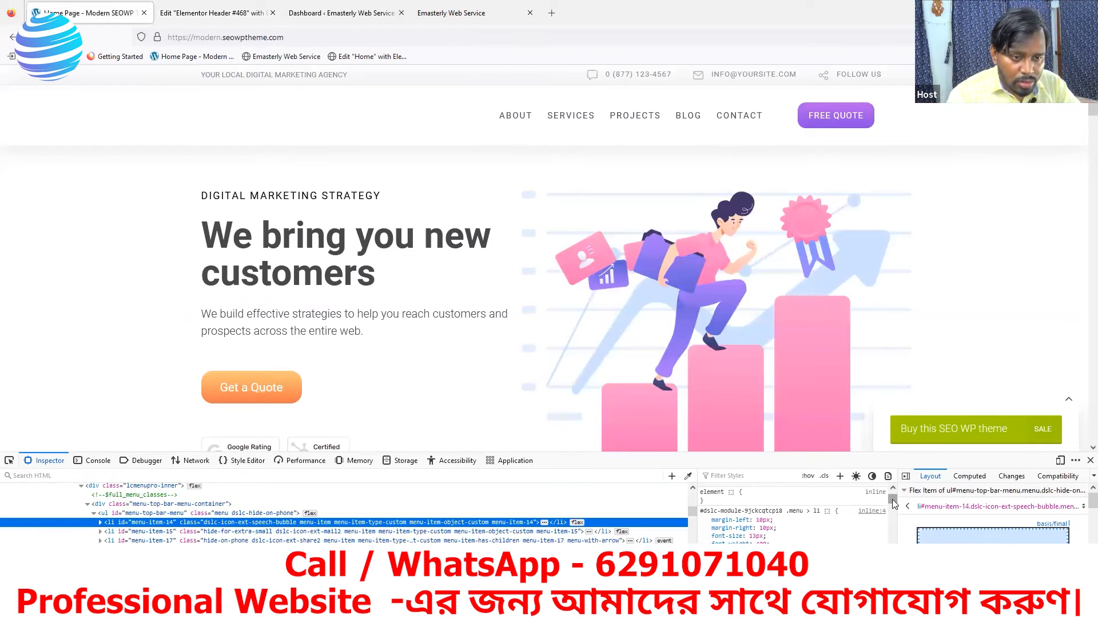
scroll(893, 498, "up", 1)
left_click_drag(893, 498, 896, 515)
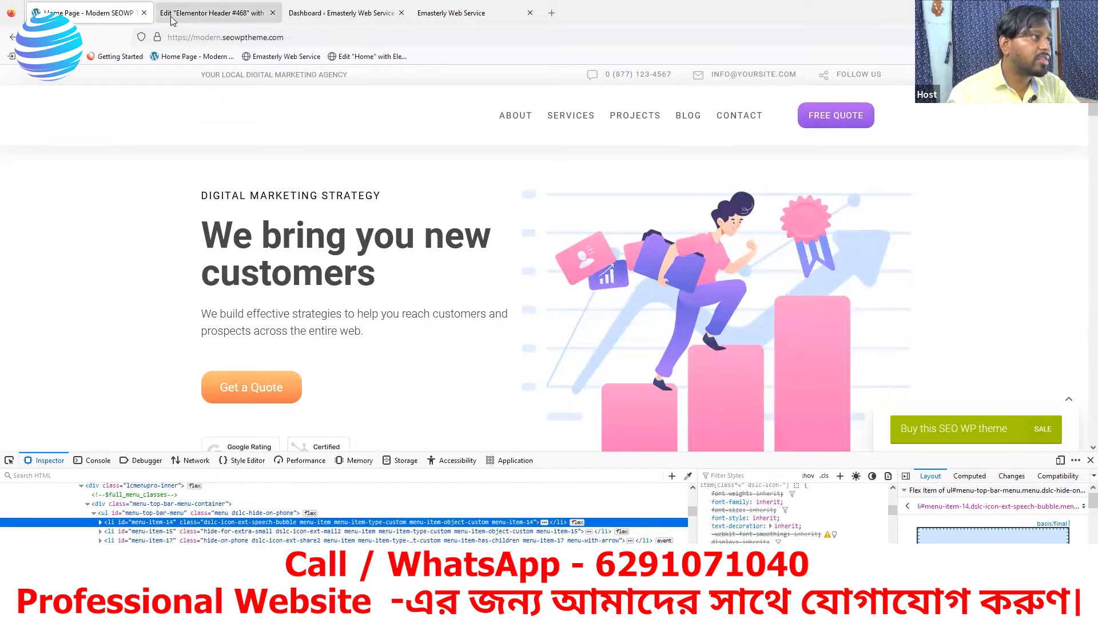
left_click(192, 20)
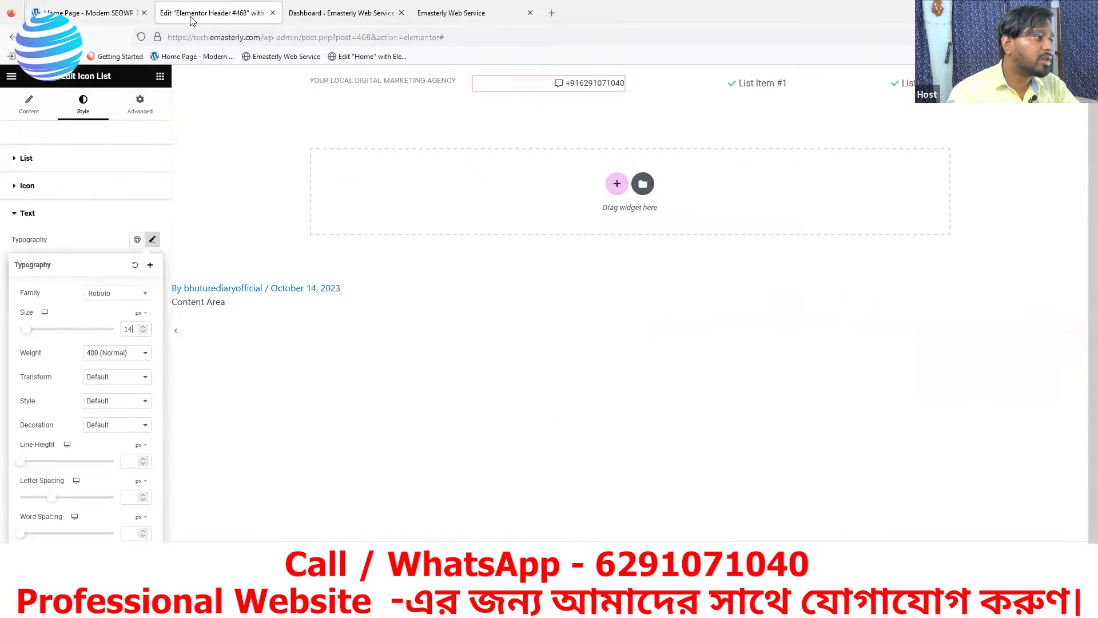
Change the item text font family from Roboto to Rubik
left_click(119, 299)
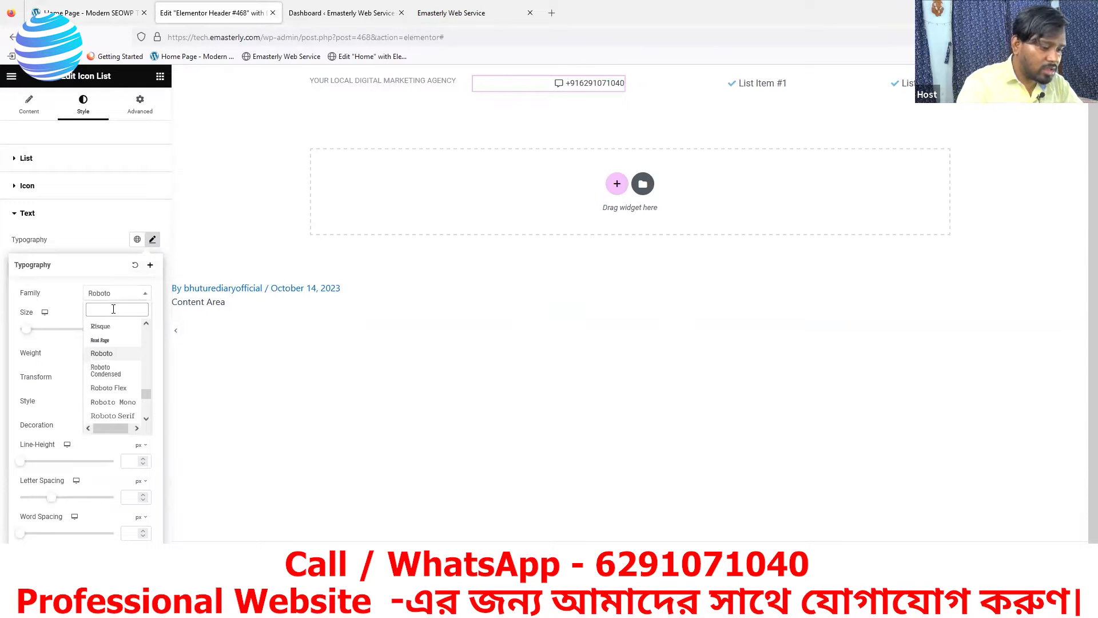
type("inher")
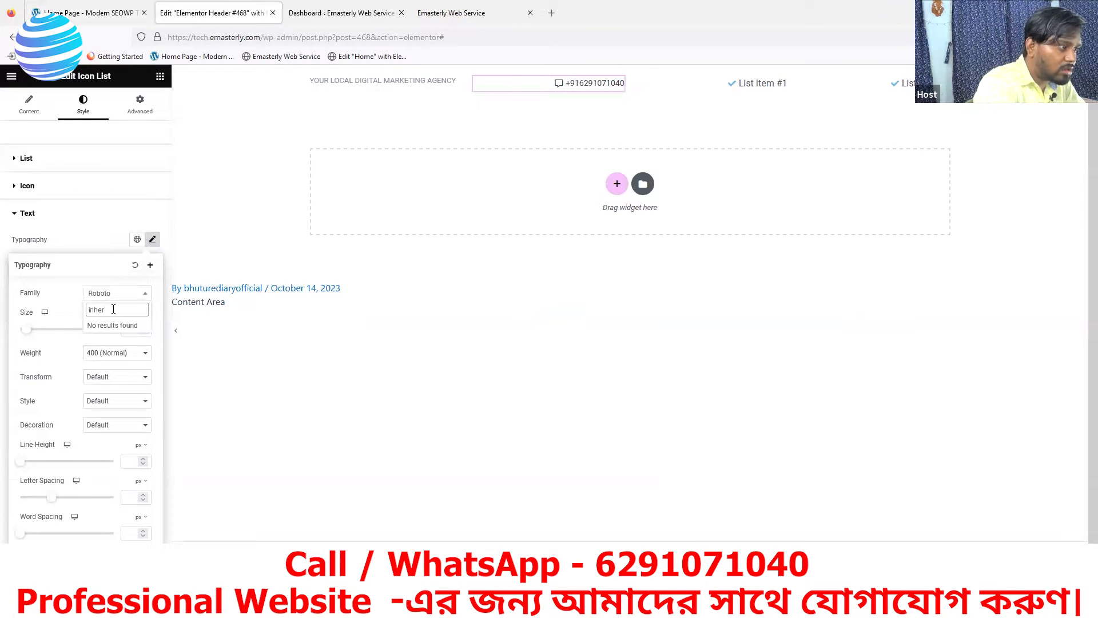
key("BackSpace")
key("BackSpace")
key("BackSpace")
key("BackSpace")
key("BackSpace")
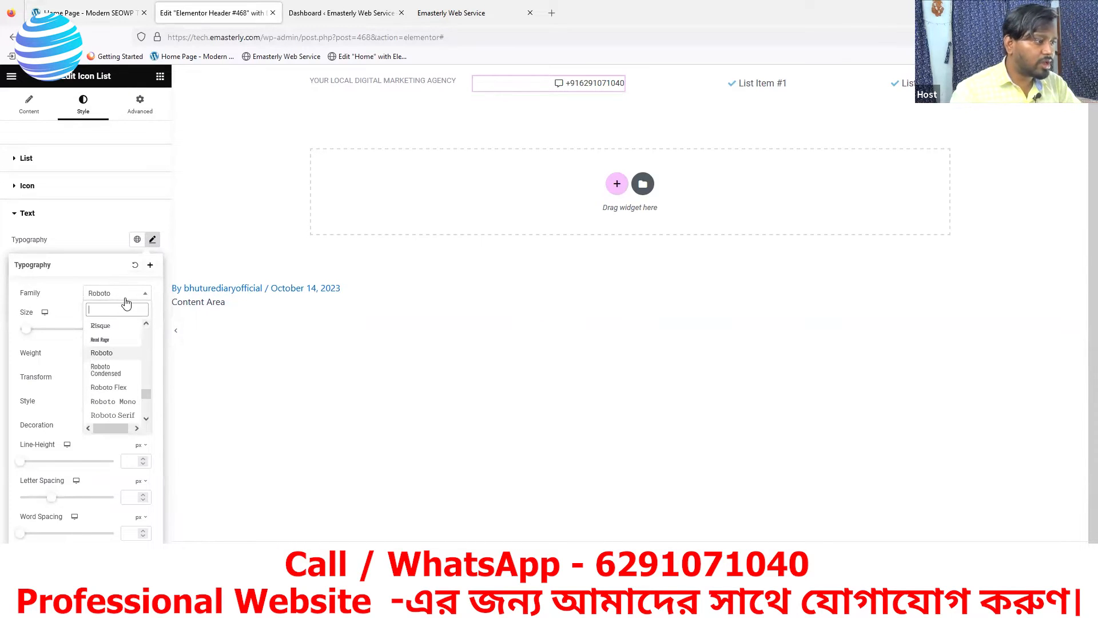
left_click(123, 295)
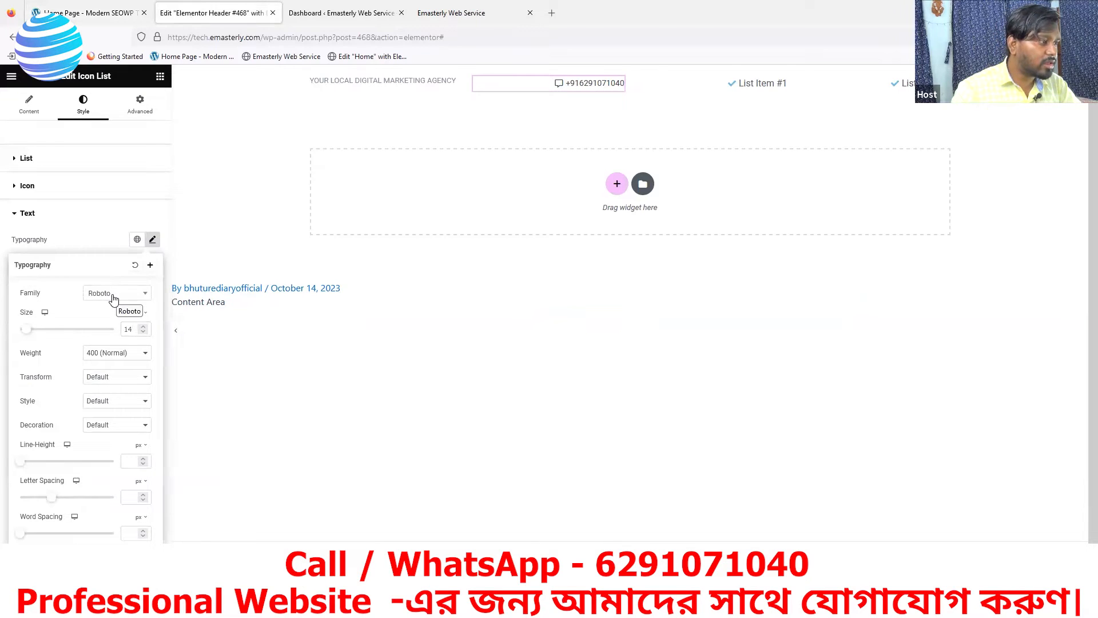
left_click(115, 297)
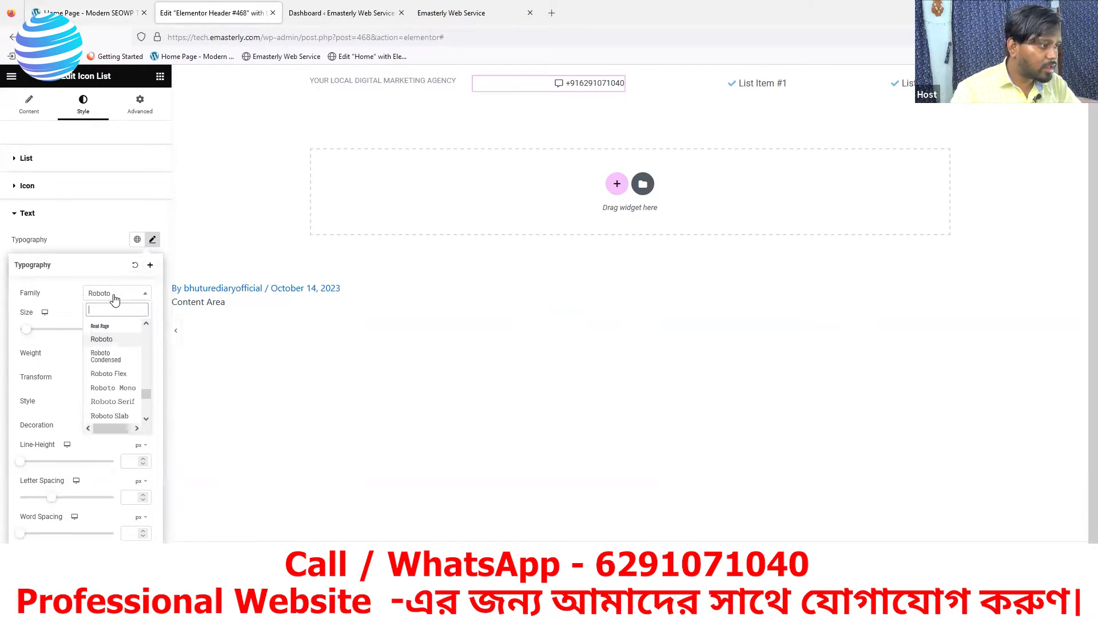
type("rubik")
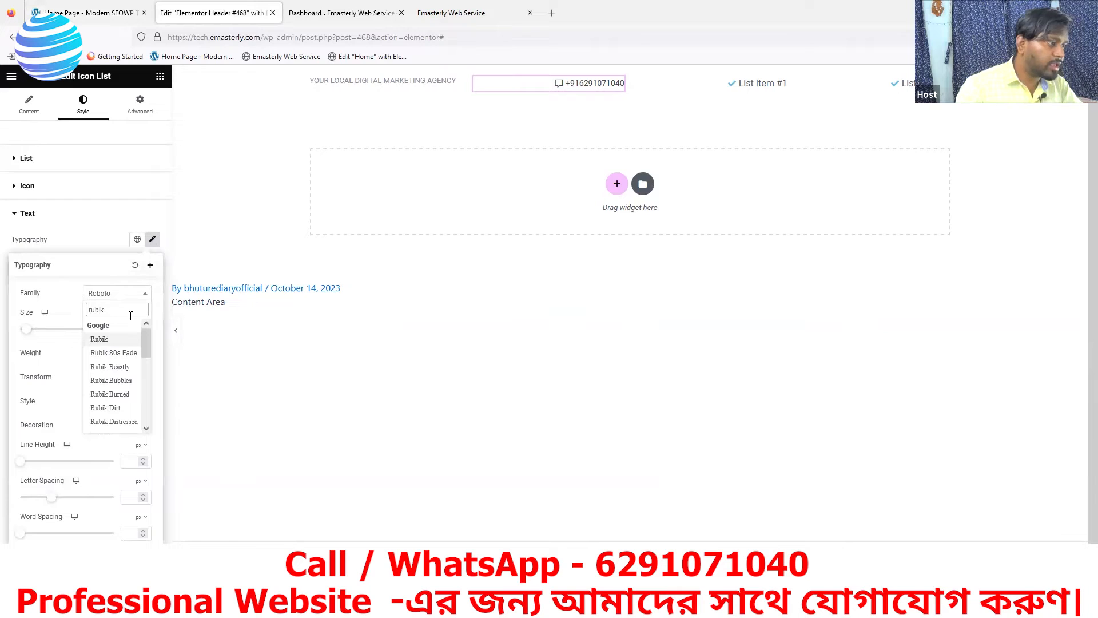
left_click(104, 342)
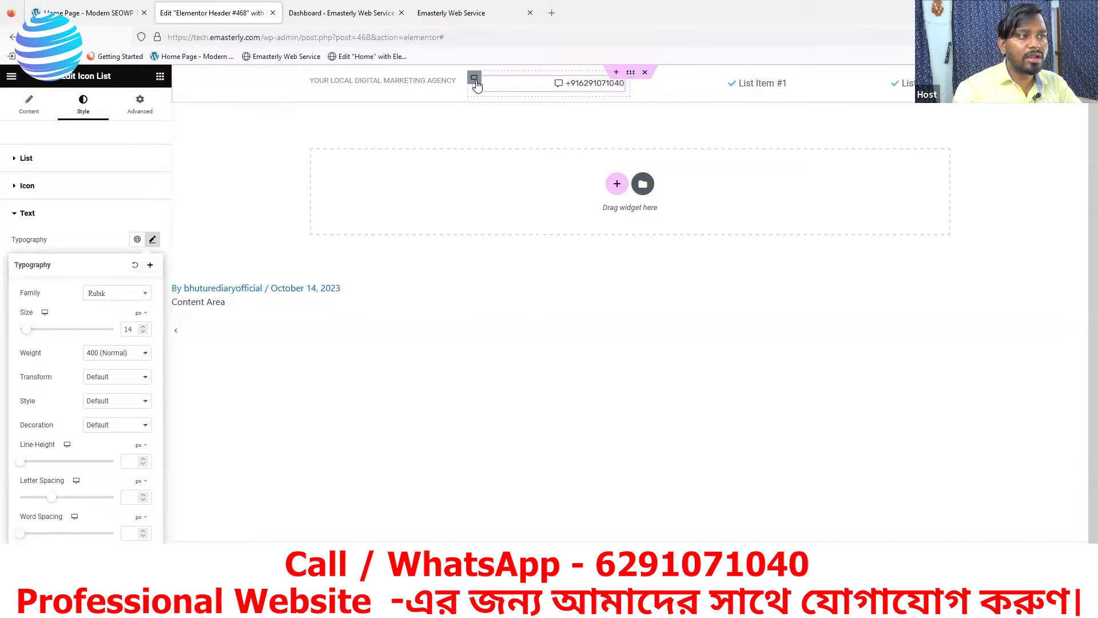
right_click(477, 83)
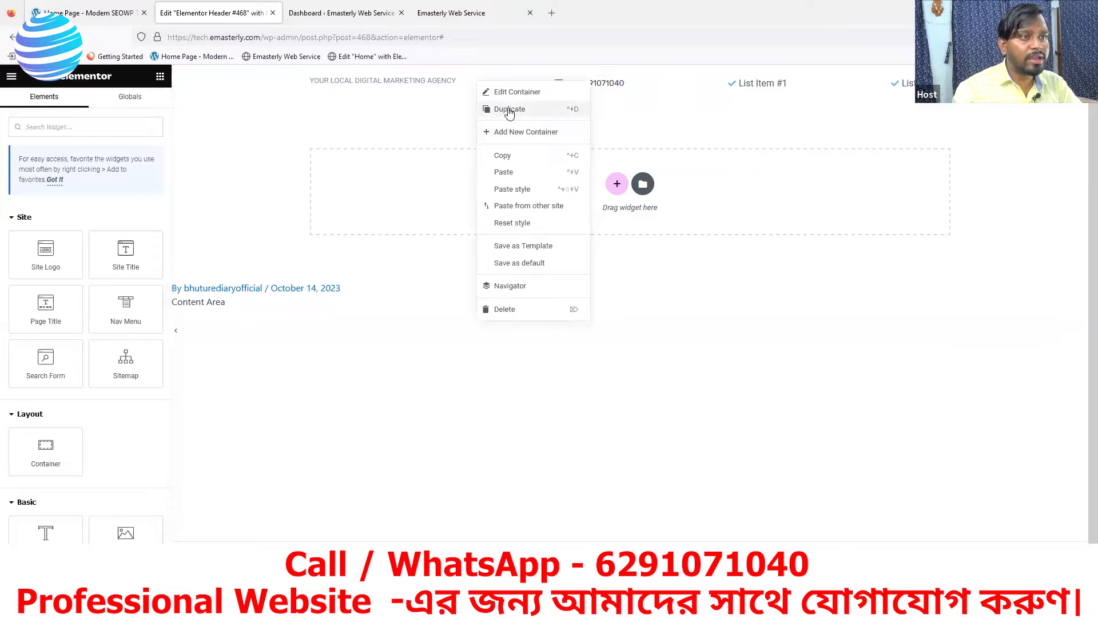
Duplicate the phone container twice and delete both old List Item containers
left_click(509, 112)
right_click(573, 80)
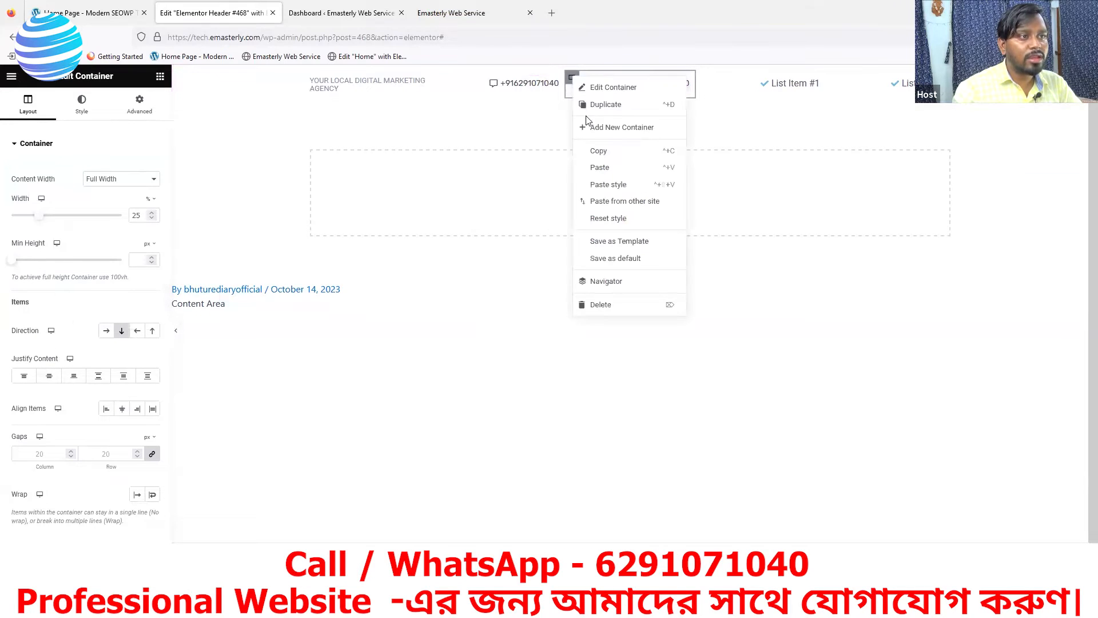
left_click(588, 109)
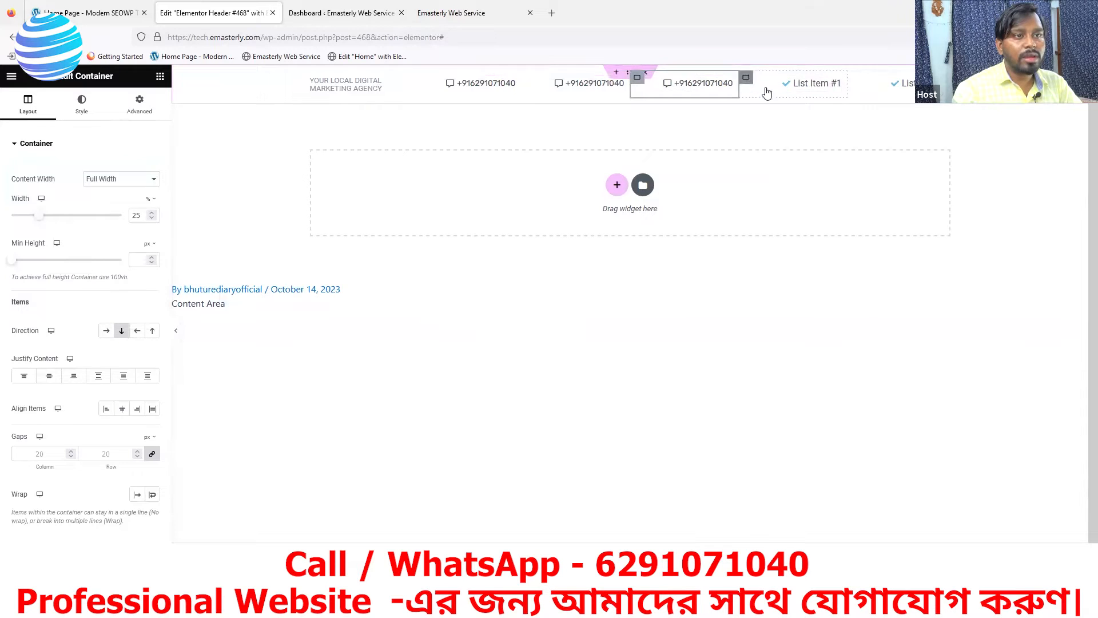
right_click(764, 88)
left_click(779, 304)
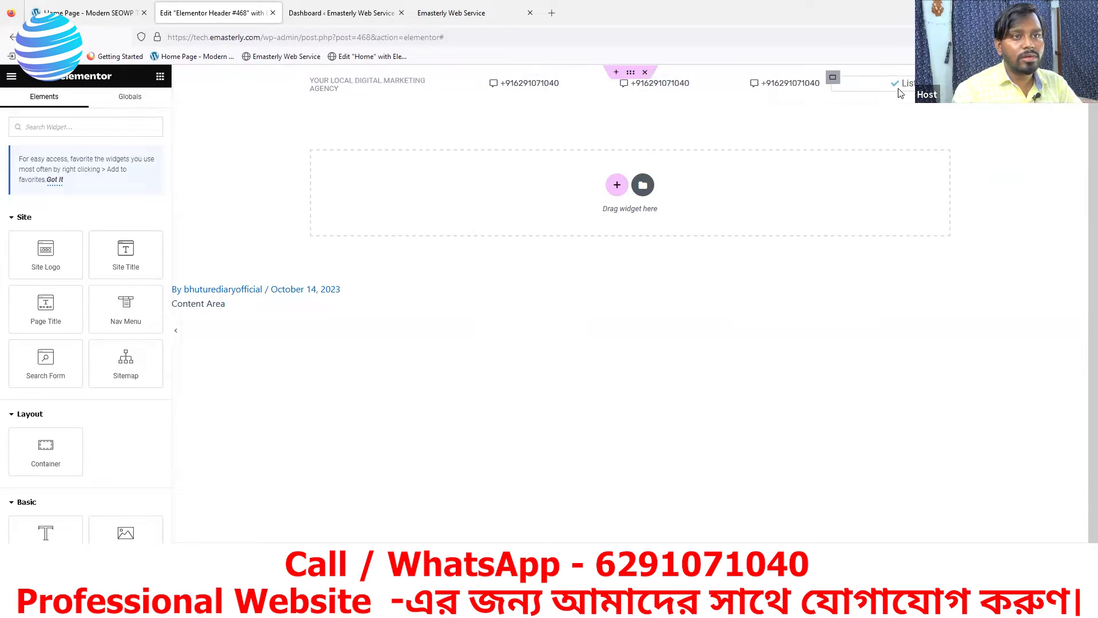
right_click(838, 84)
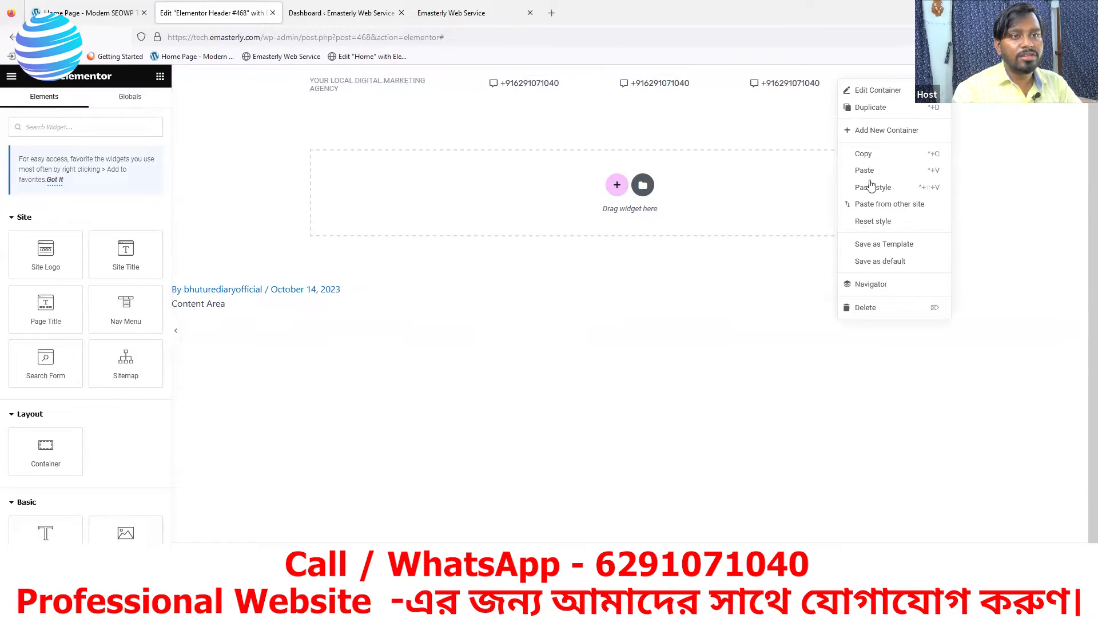
left_click(865, 308)
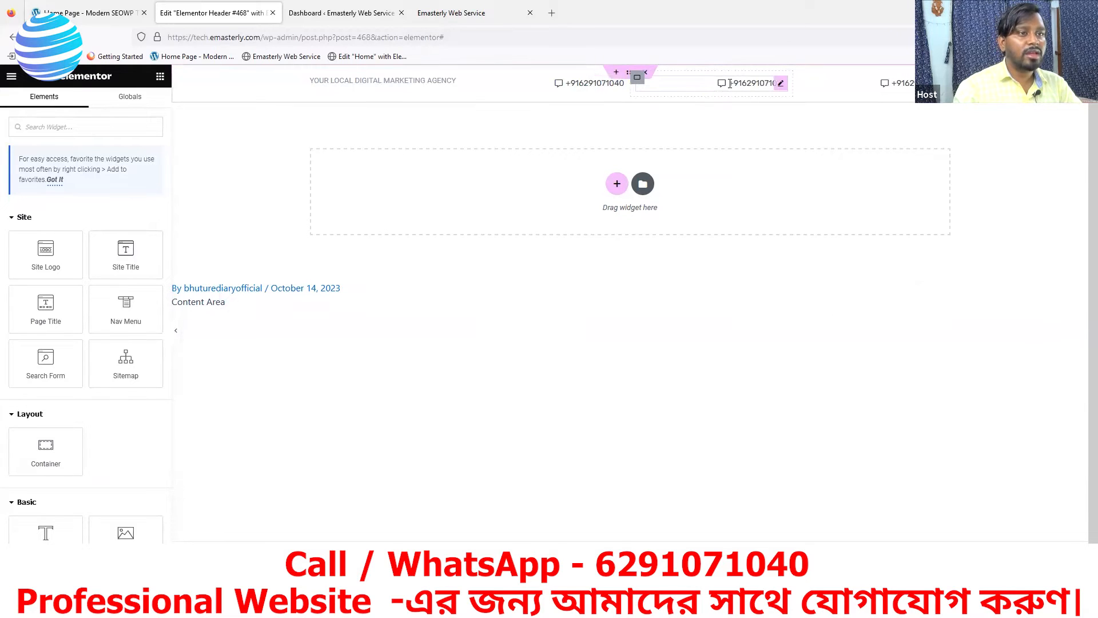
left_click(781, 85)
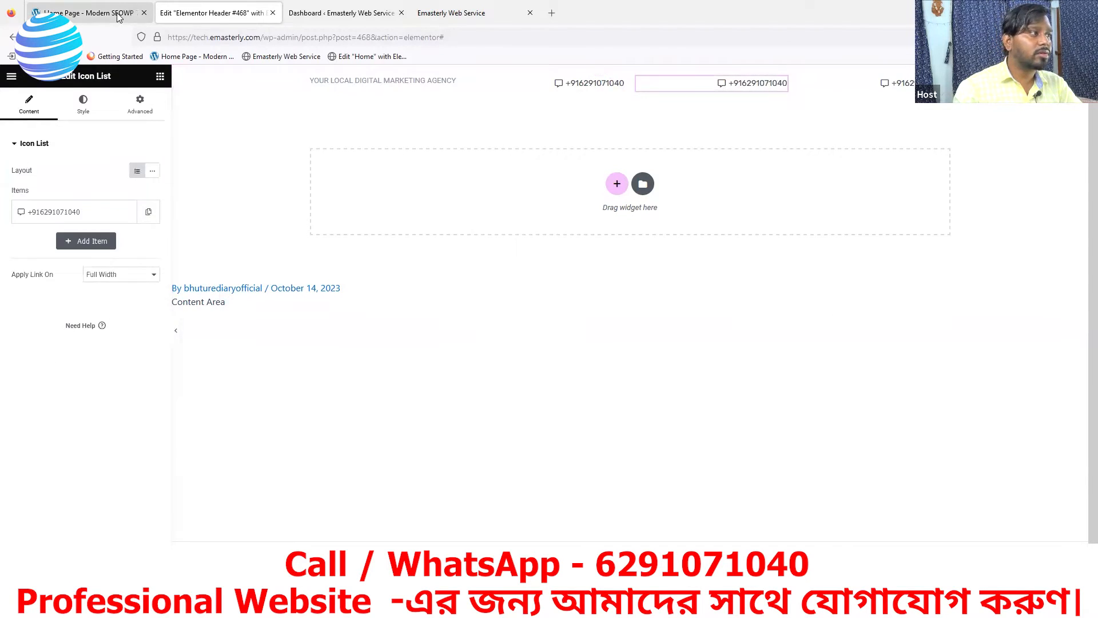
left_click(120, 18)
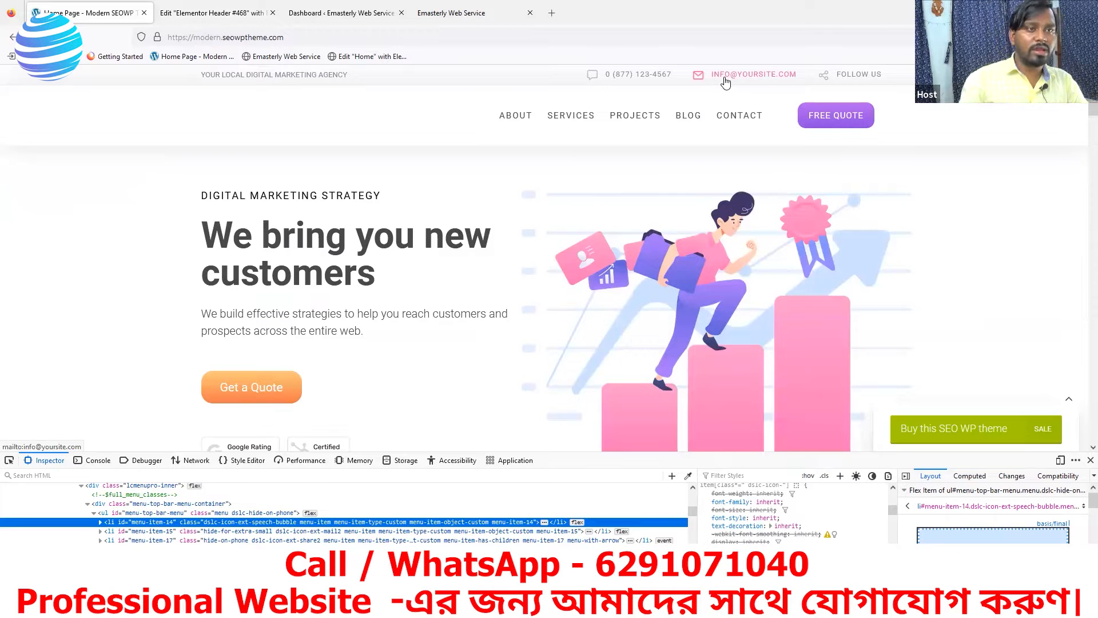
left_click(239, 17)
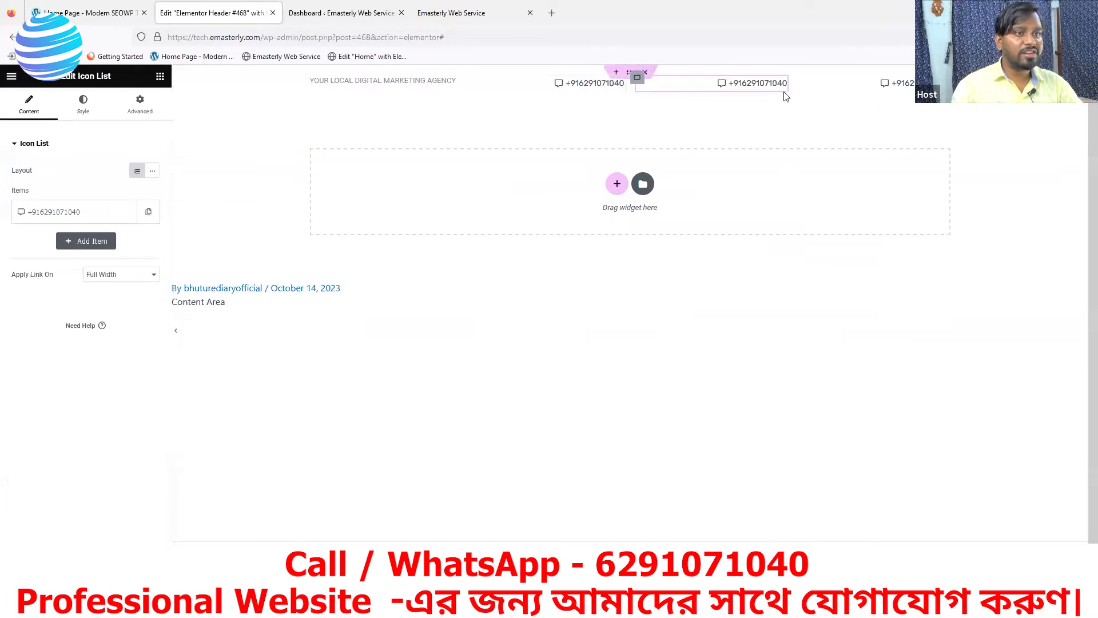
left_click(87, 218)
left_click(77, 255)
key("BackSpace")
key("BackSpace")
key("BackSpace")
key("BackSpace")
key("BackSpace")
key("BackSpace")
key("BackSpace")
key("BackSpace")
key("BackSpace")
key("BackSpace")
key("BackSpace")
key("BackSpace")
key("BackSpace")
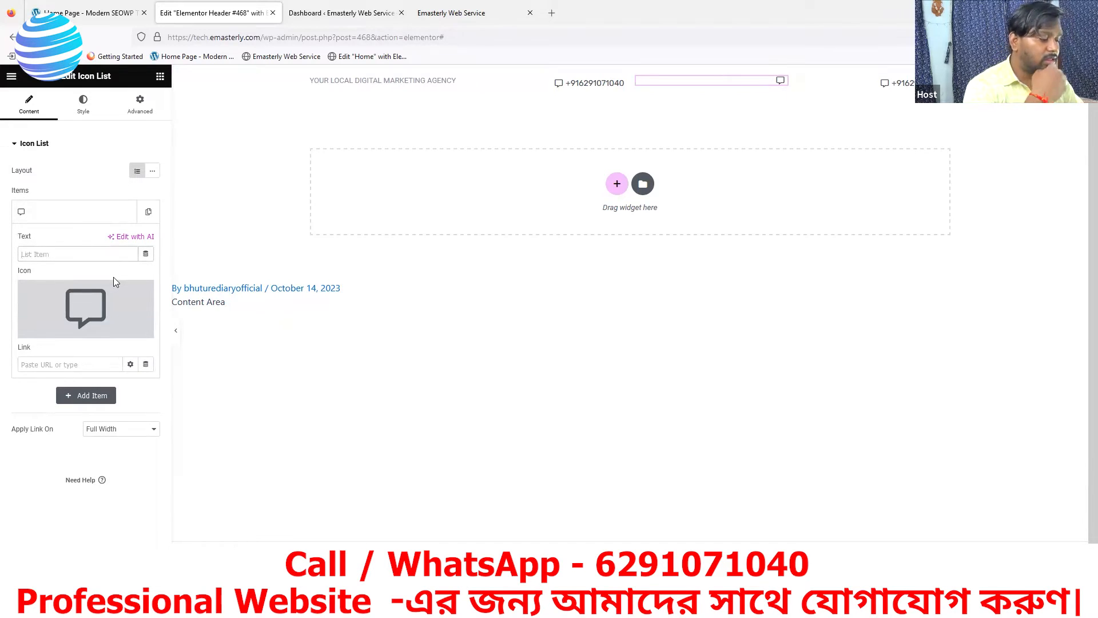
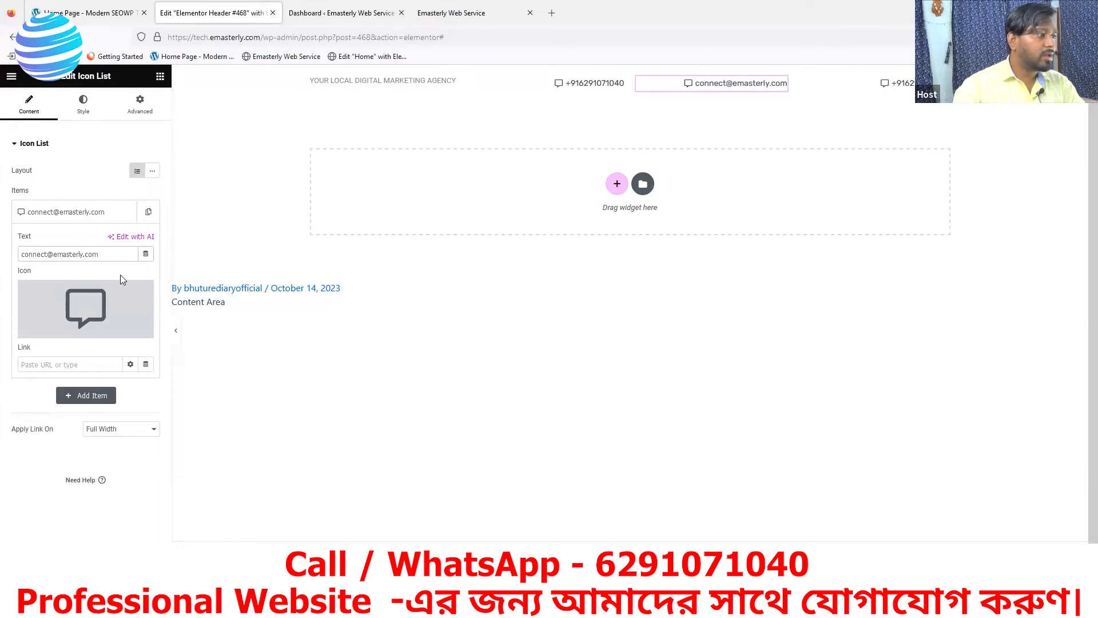
left_click(355, 15)
left_click(198, 15)
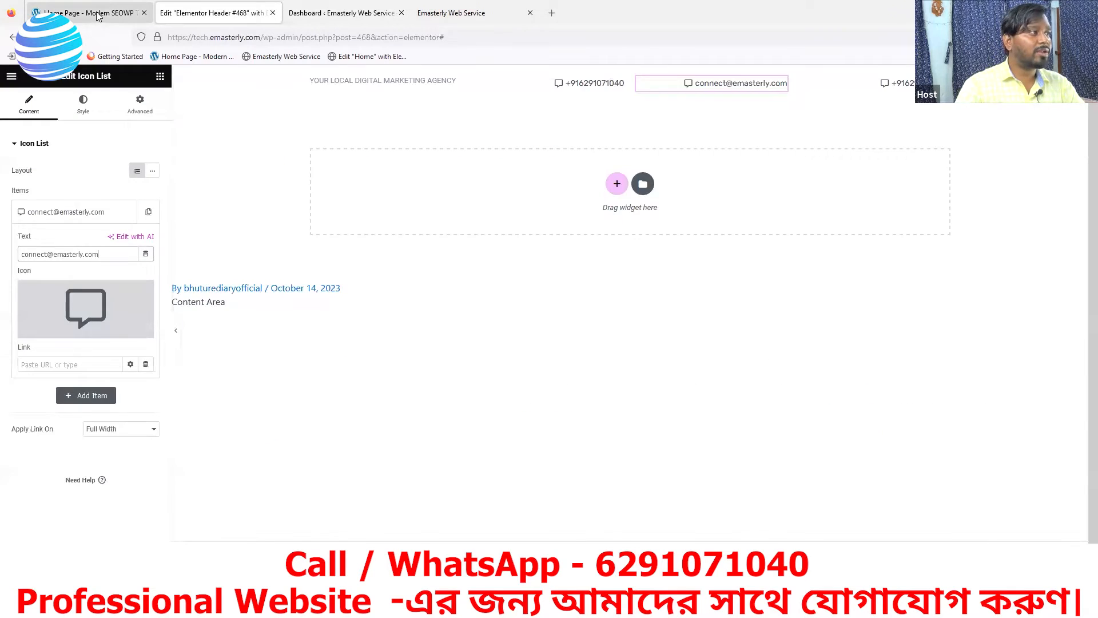
left_click(100, 14)
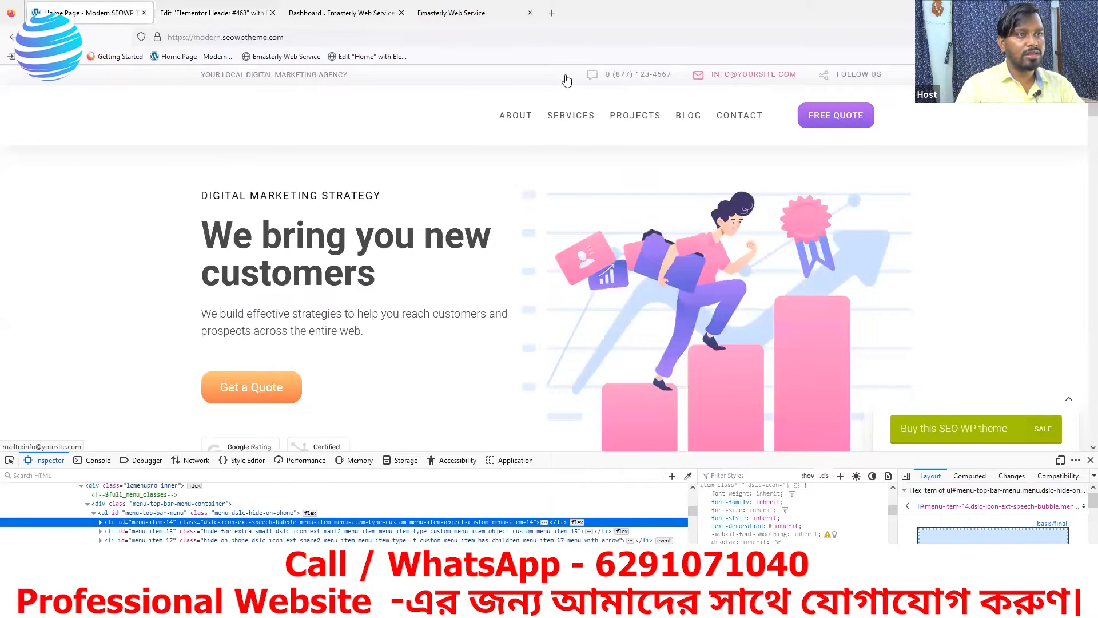
left_click(223, 15)
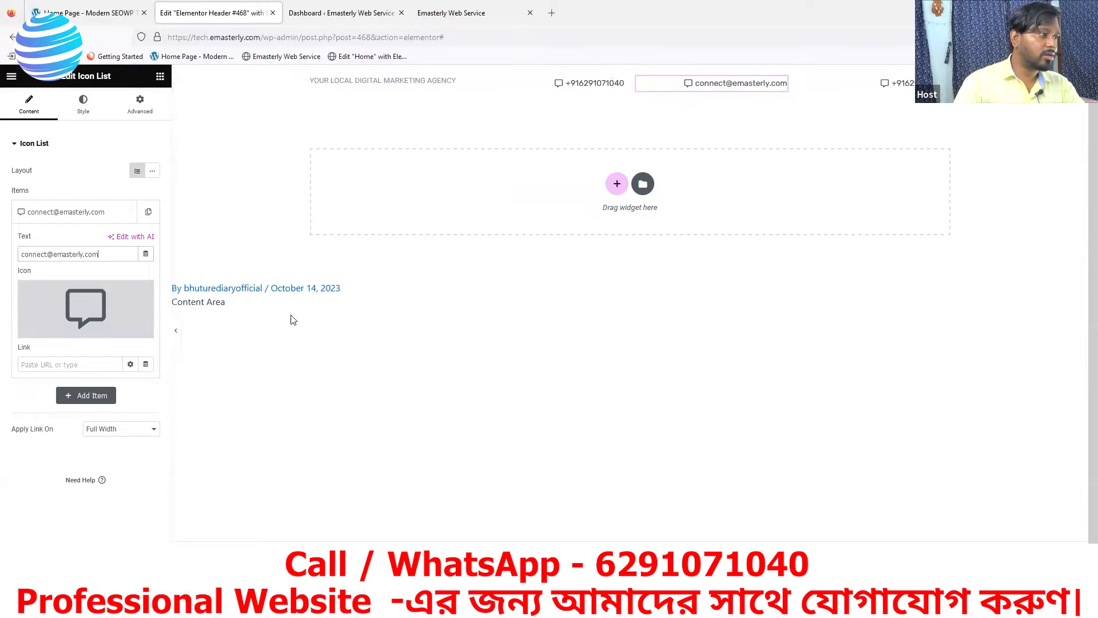
mouse_move(79, 333)
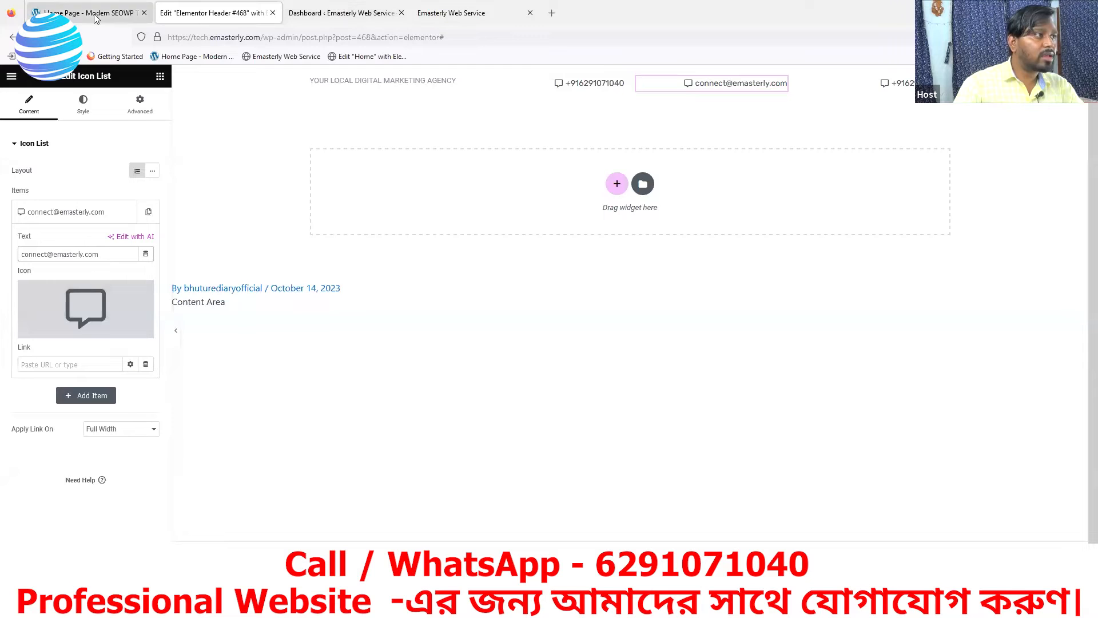
Give the e-mail item the Envelope icon from the icon library
left_click(61, 335)
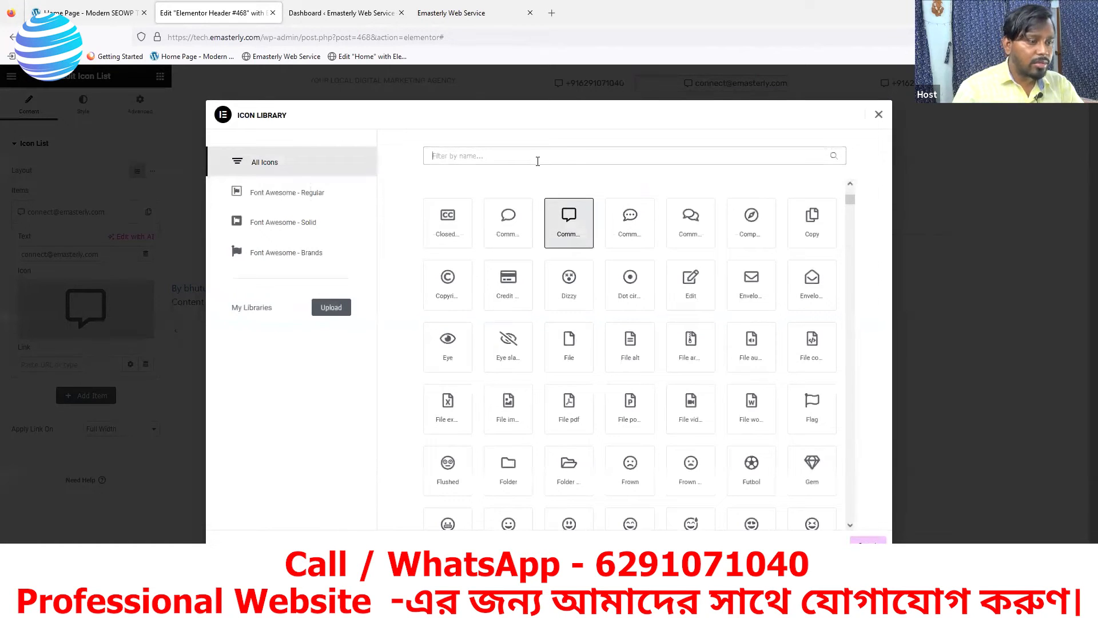
type("mail")
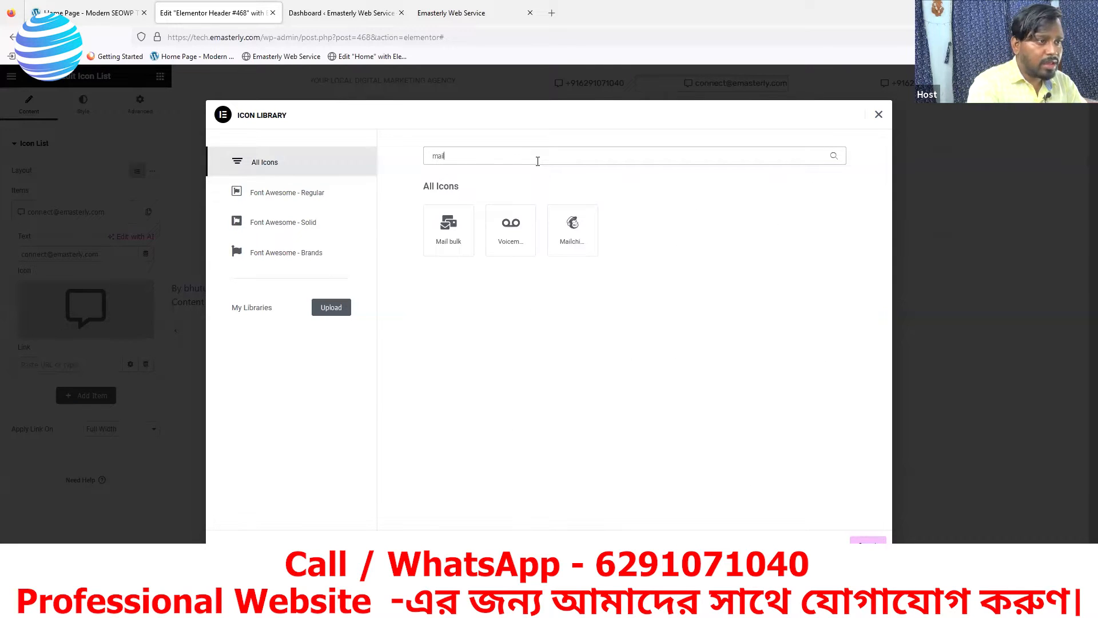
key("BackSpace")
key("BackSpace")
key("BackSpace")
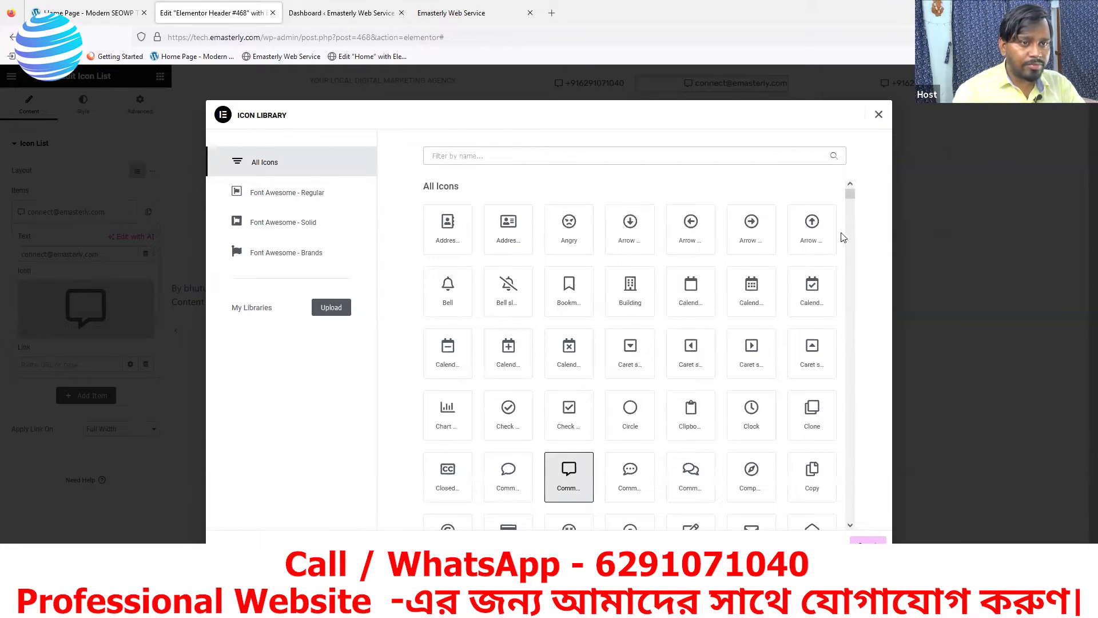
scroll(851, 195, "down", 5)
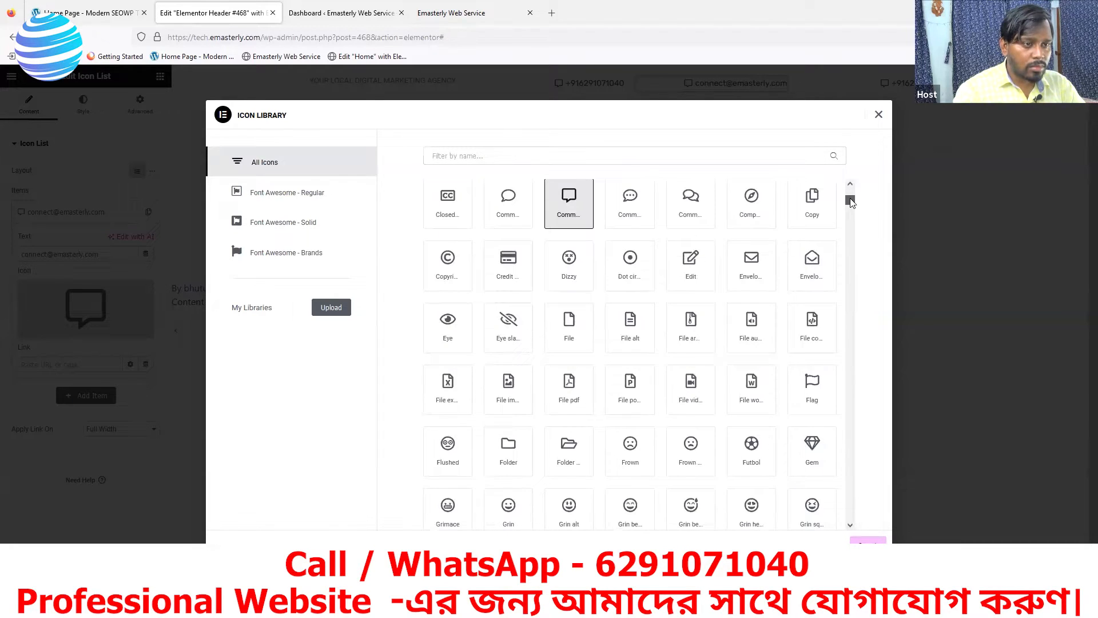
scroll(723, 324, "up", 1)
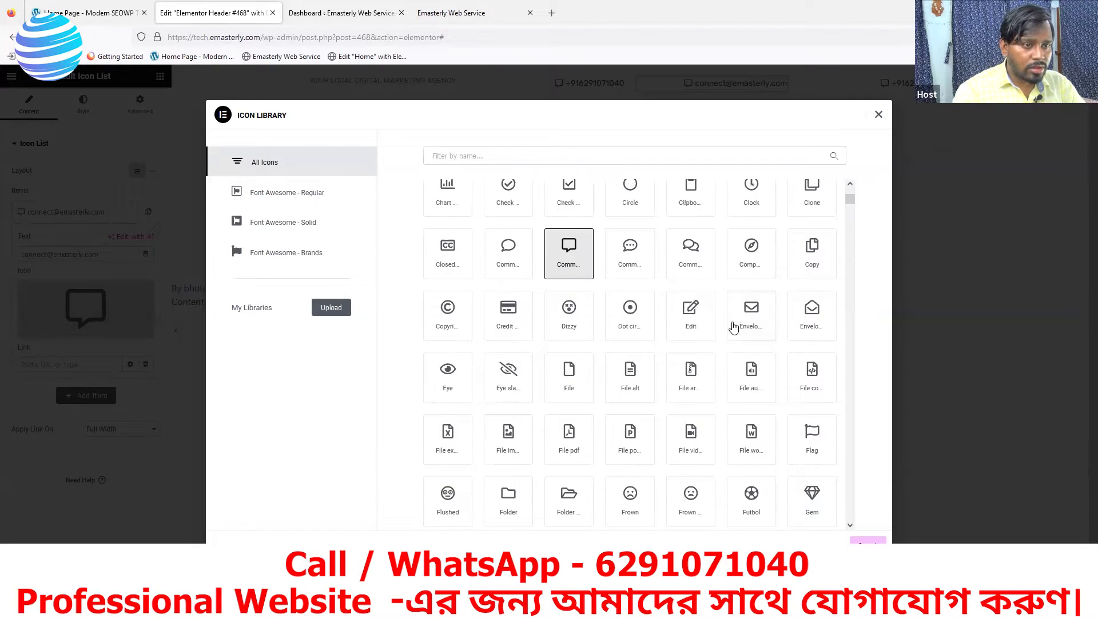
left_click(752, 318)
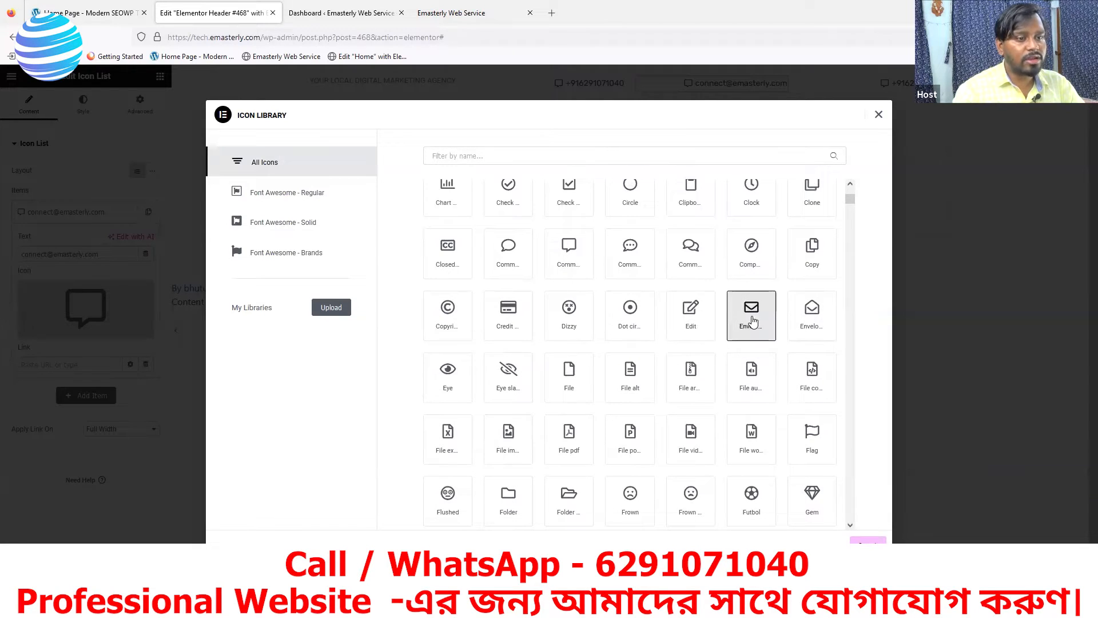
left_click(868, 539)
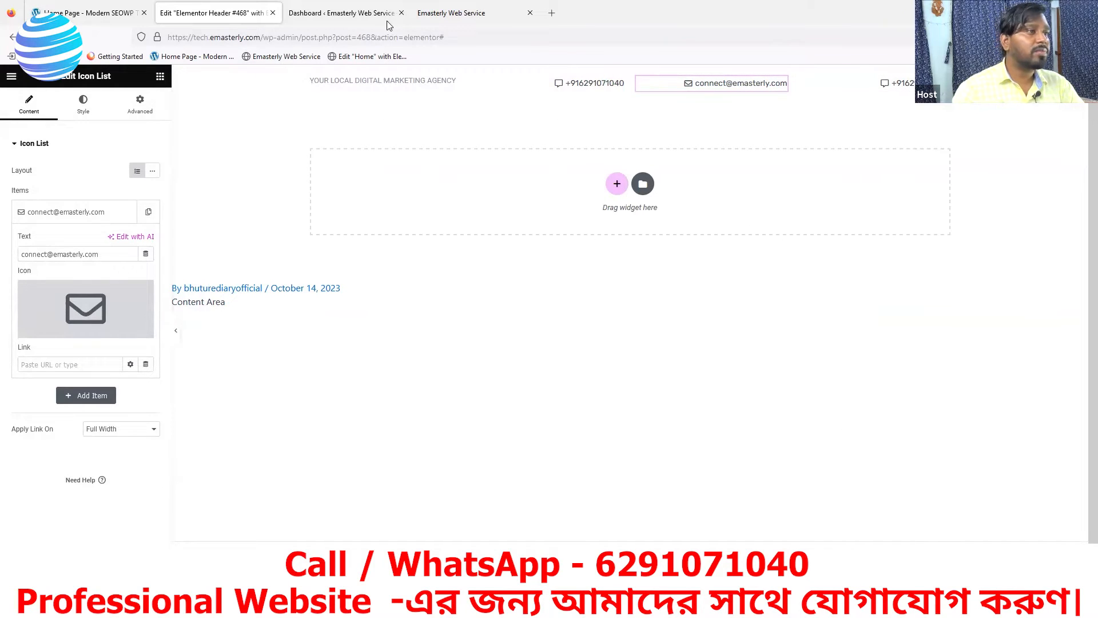
Compare against the reference site's header, including its Follow Us menu
left_click(62, 12)
mouse_move(844, 78)
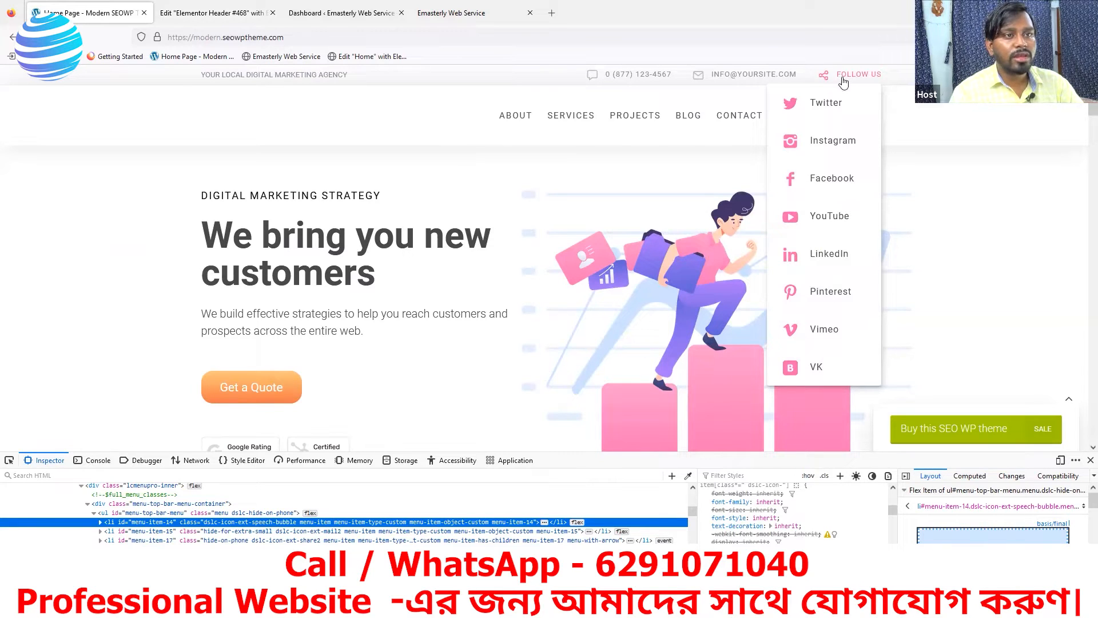
left_click(229, 14)
Change the third item's text from the phone number to FOLLOW US
left_click(879, 93)
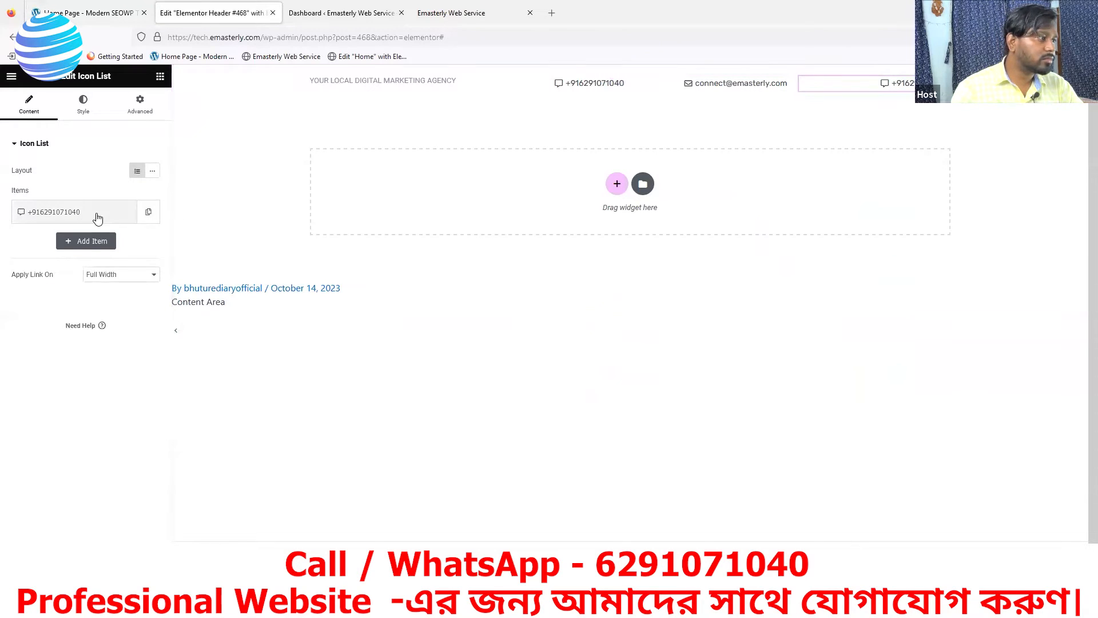
left_click(97, 217)
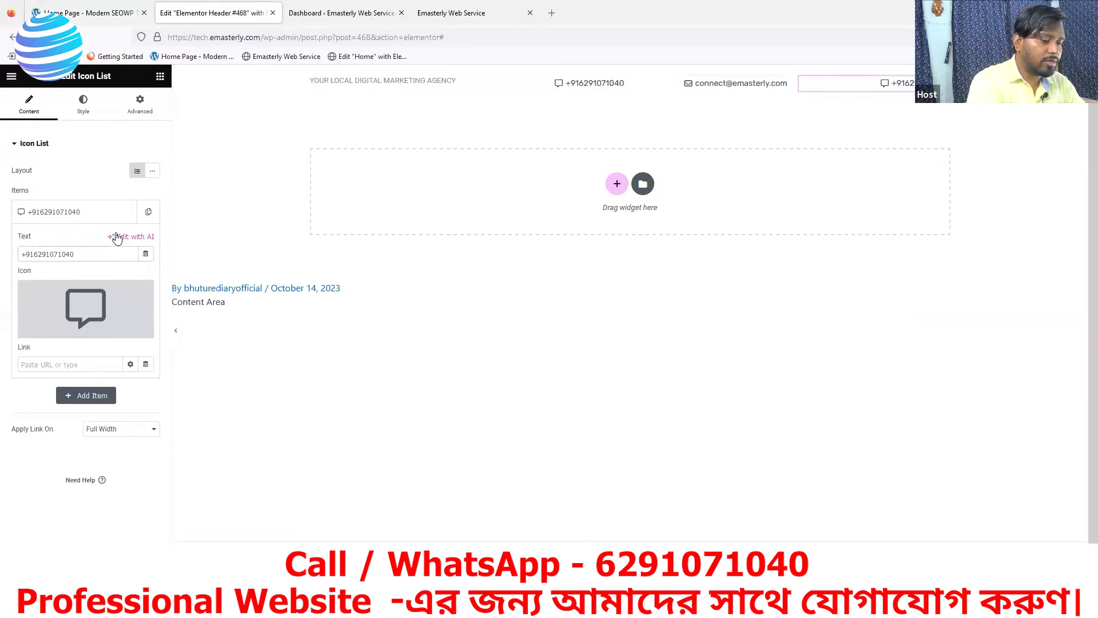
key("BackSpace")
key("BackSpace")
key("BackSpace")
key("BackSpace")
key("BackSpace")
key("BackSpace")
key("BackSpace")
key("BackSpace")
key("BackSpace")
key("BackSpace")
key("BackSpace")
key("BackSpace")
key("BackSpace")
type("FO")
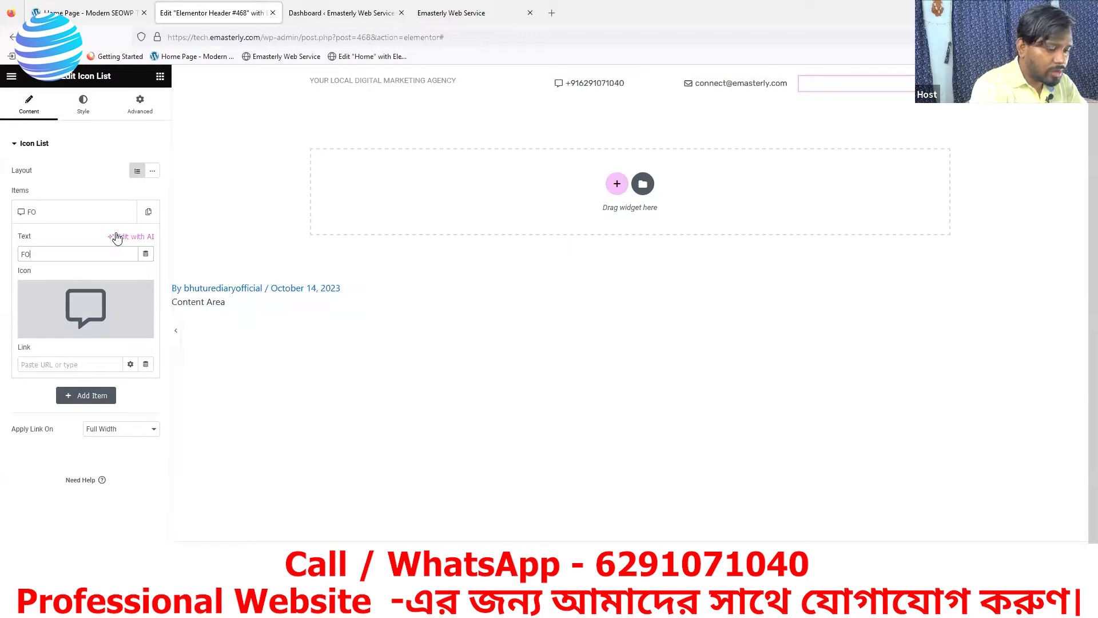
type("LLOW")
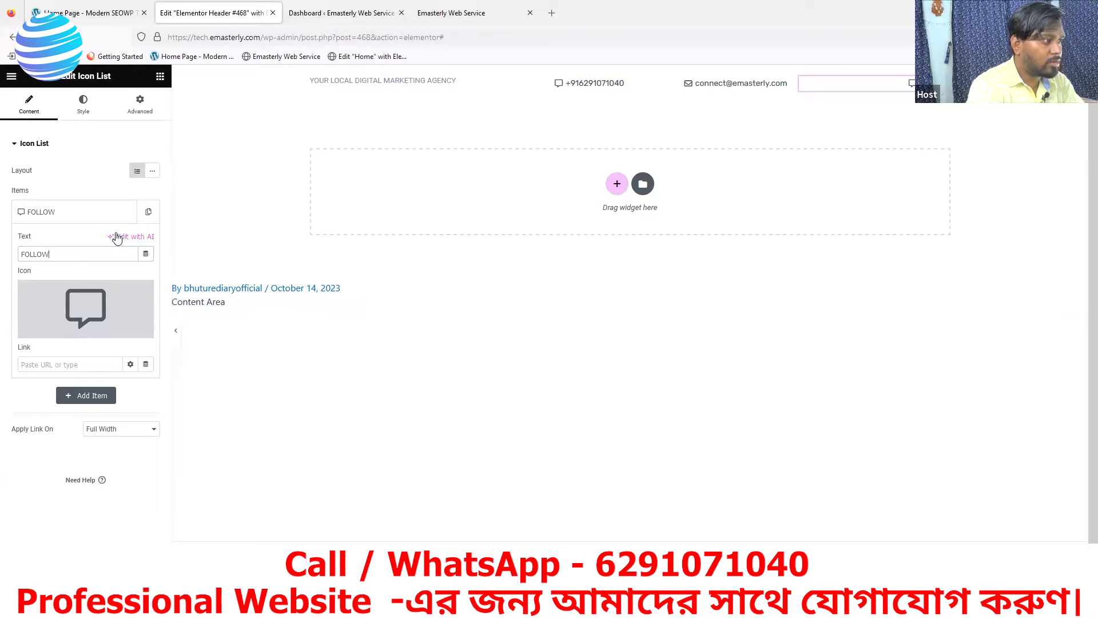
type(" US")
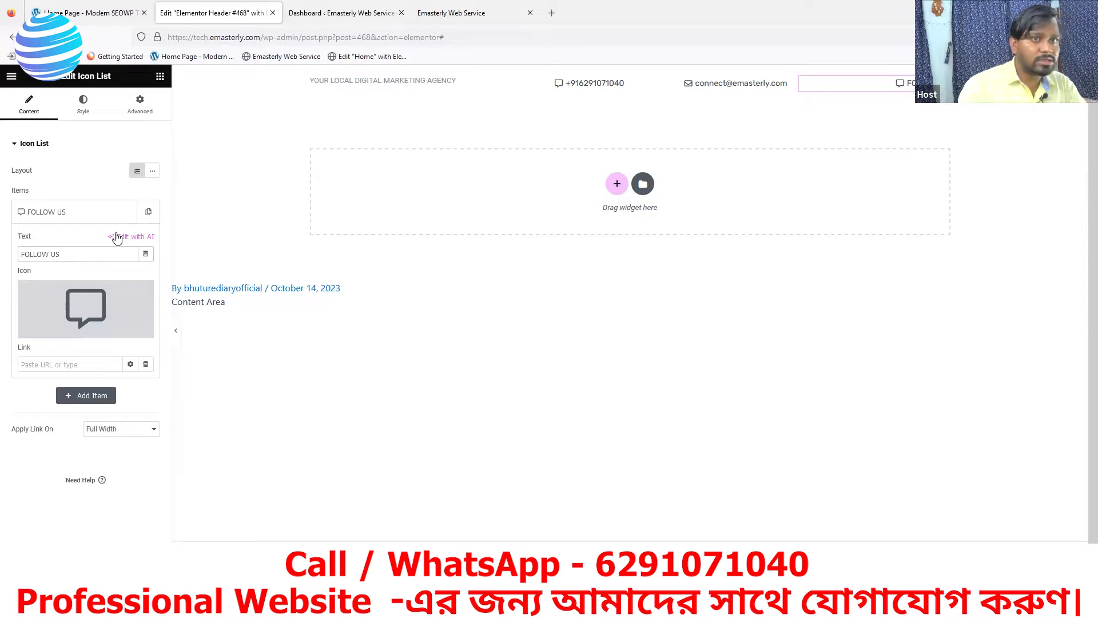
Give the FOLLOW US item the Share alt icon, then view the live homepage
left_click(64, 332)
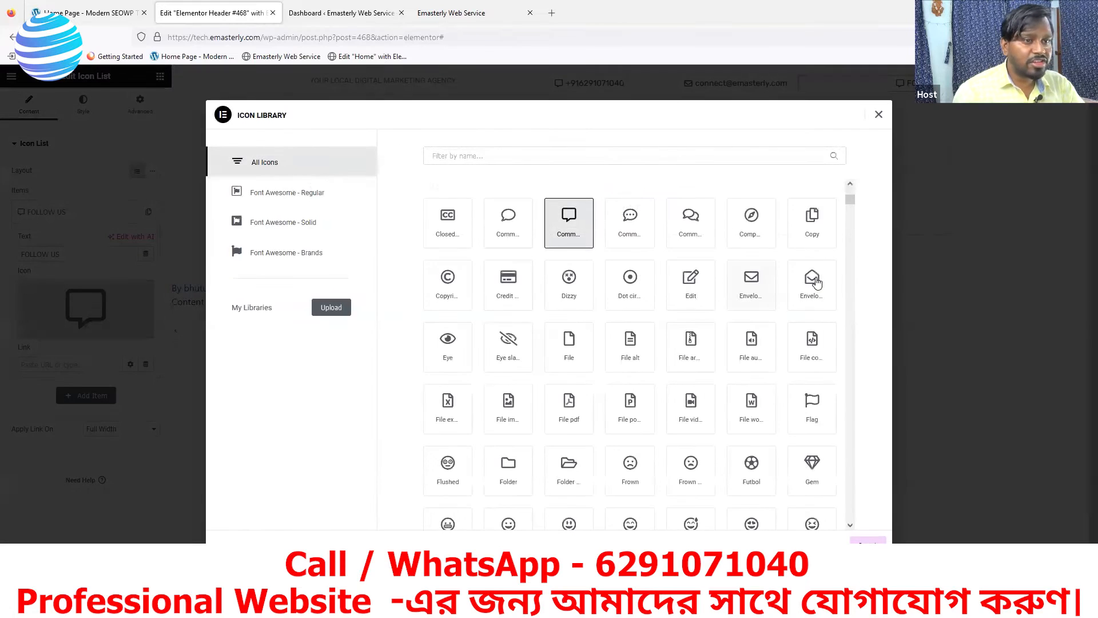
left_click(511, 158)
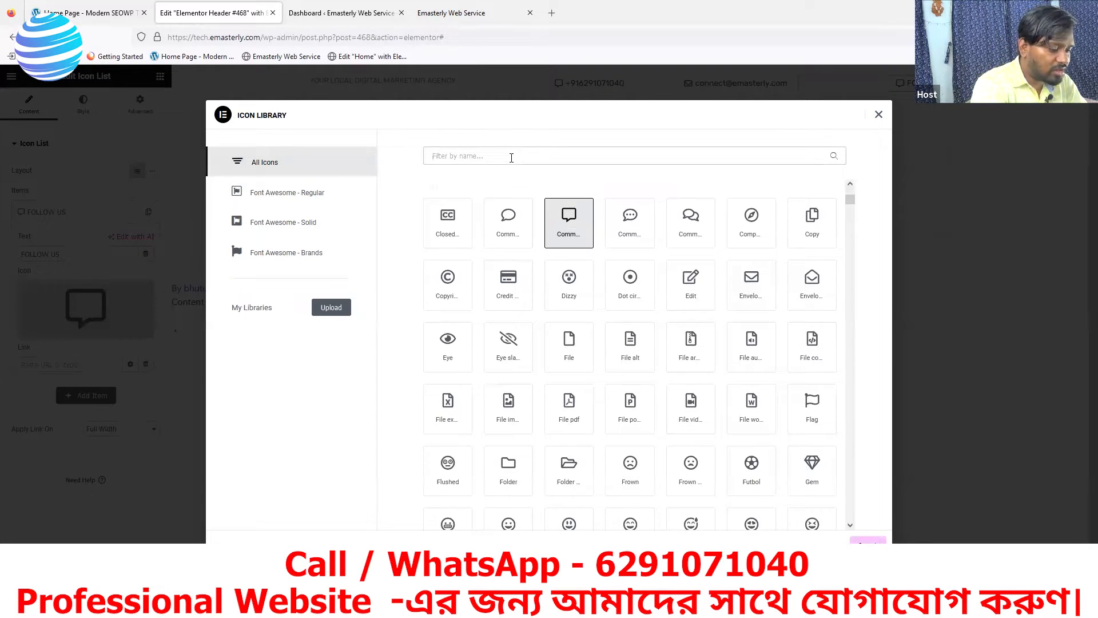
type("SHARE")
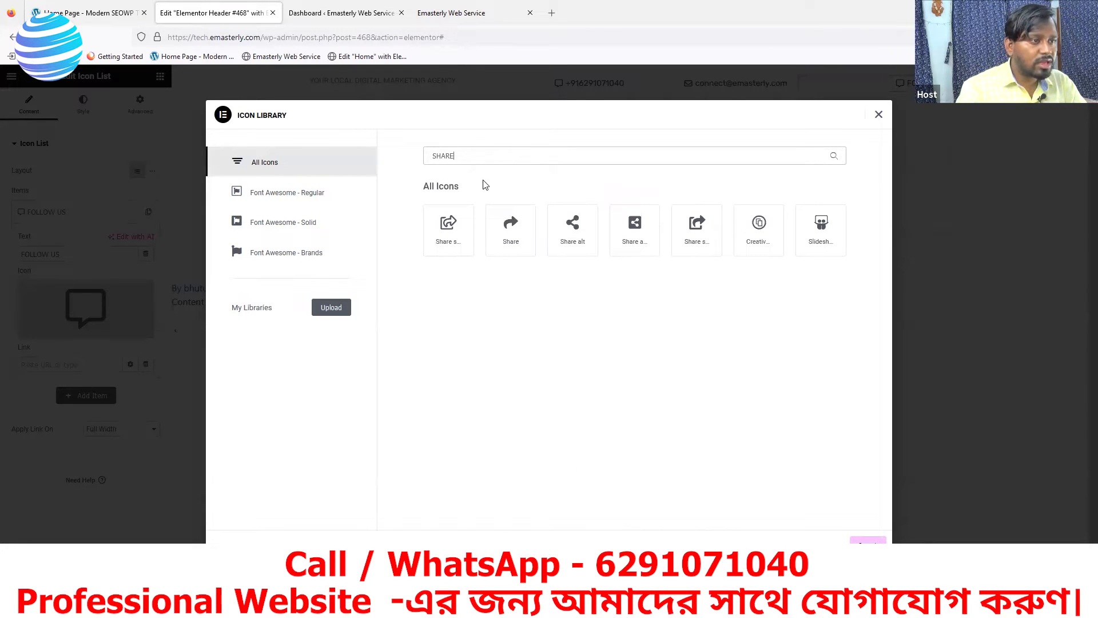
left_click(571, 235)
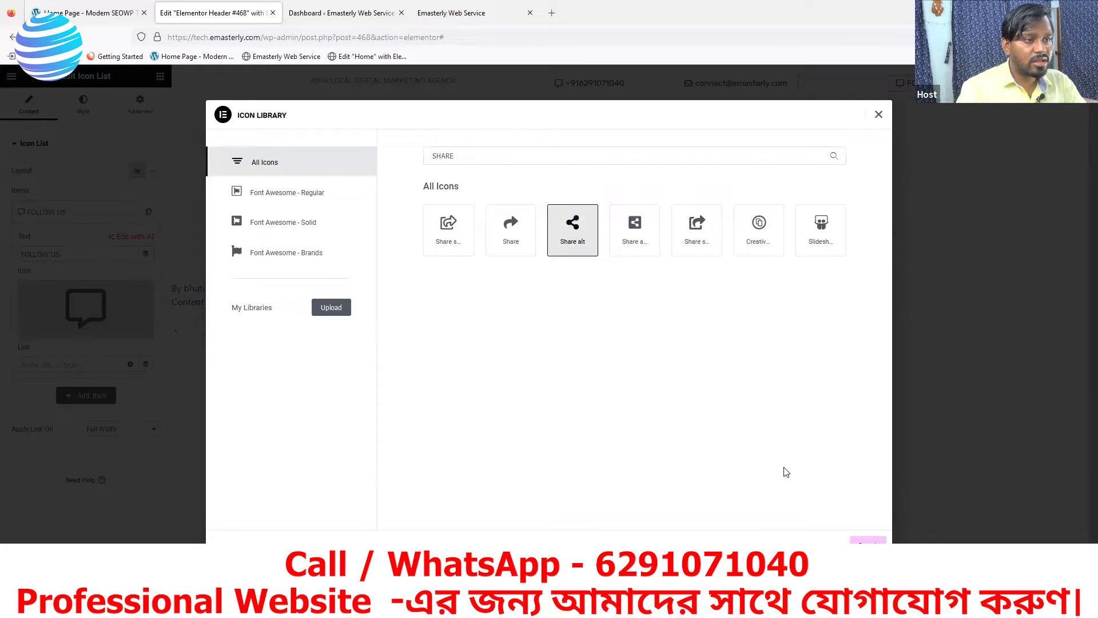
left_click(867, 544)
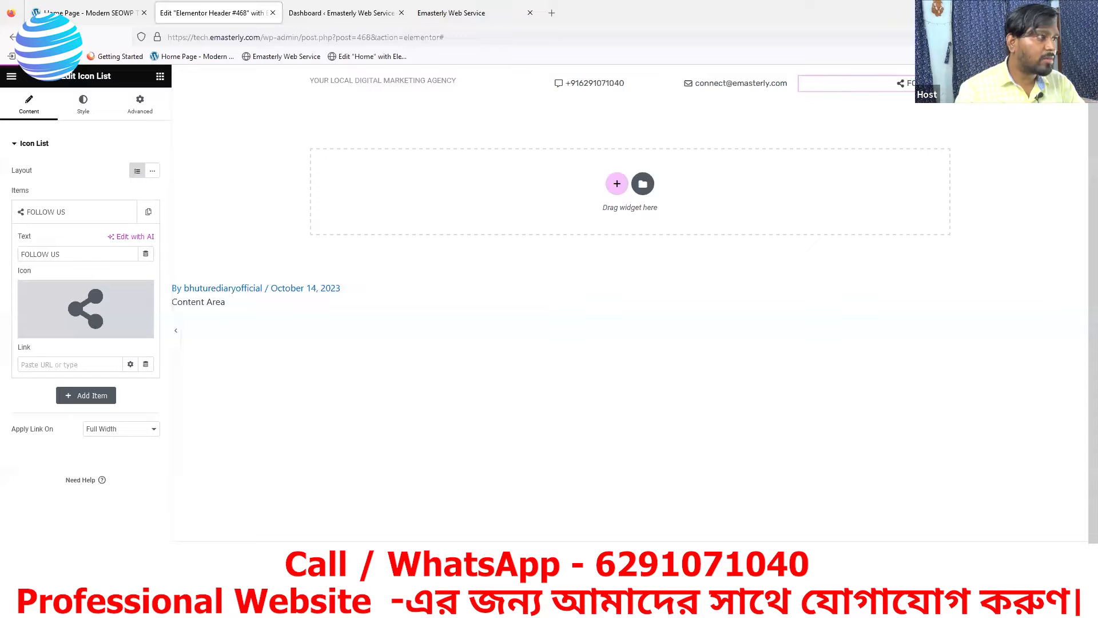
left_click(469, 12)
key("F5")
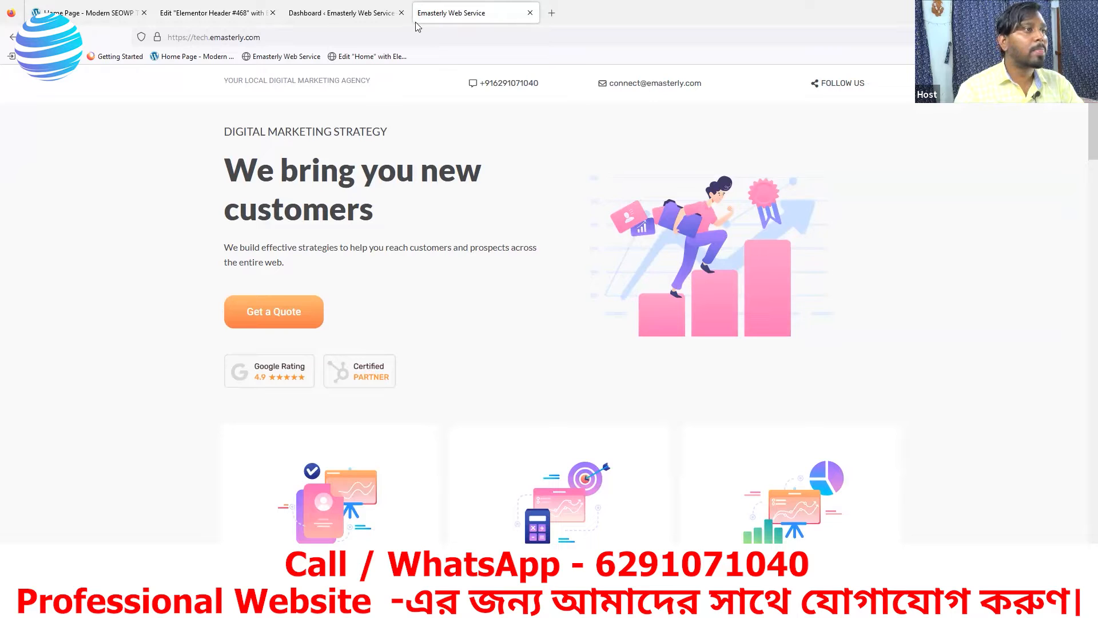
left_click(99, 13)
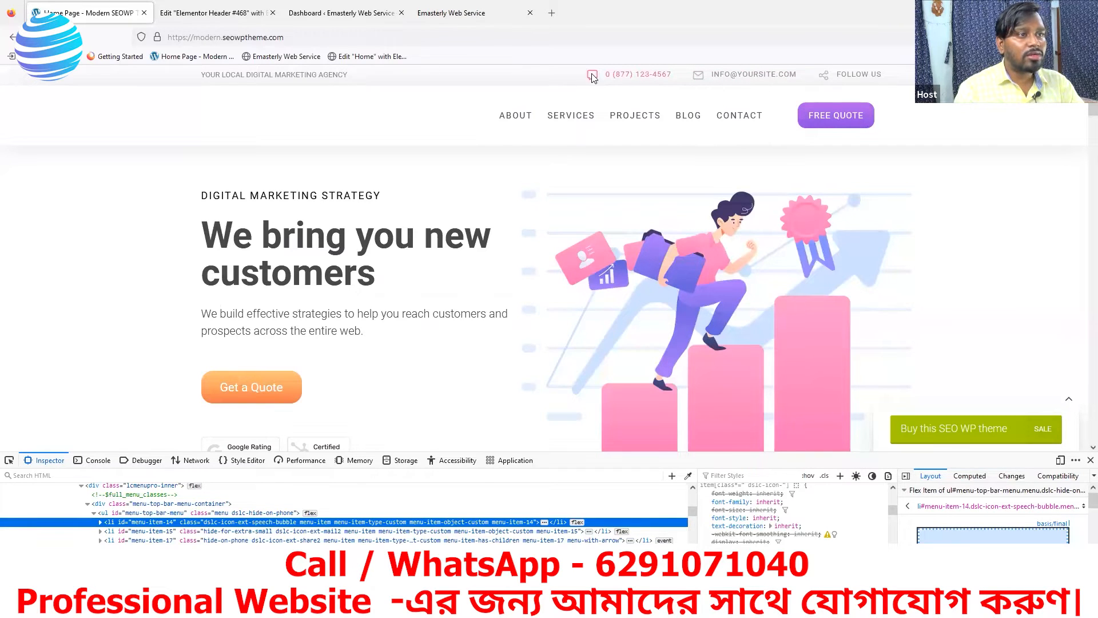
mouse_move(815, 84)
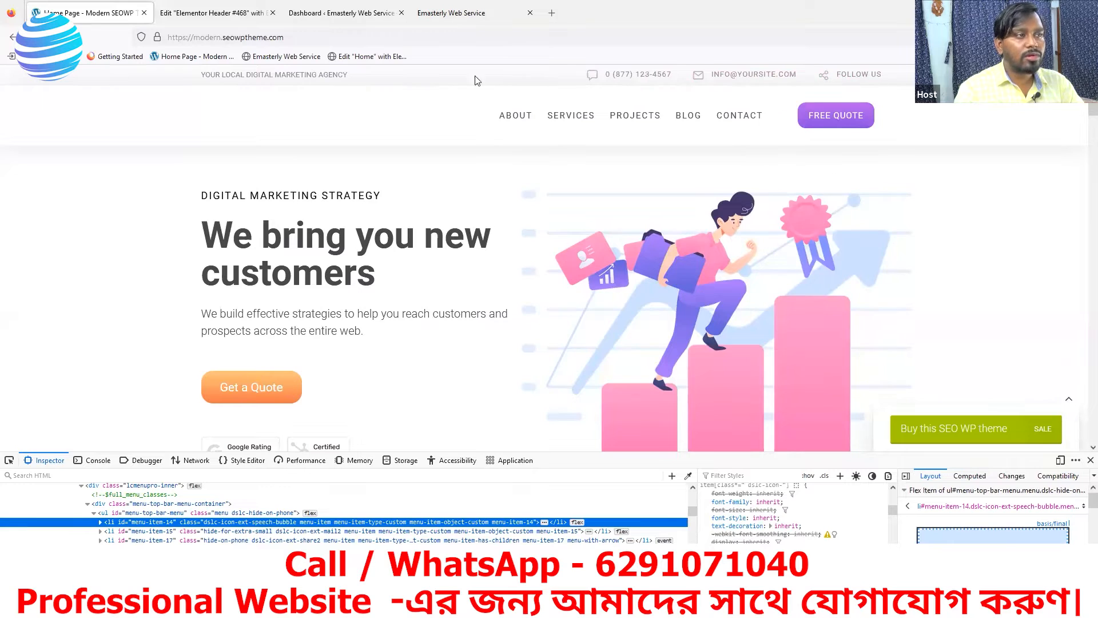
left_click(235, 16)
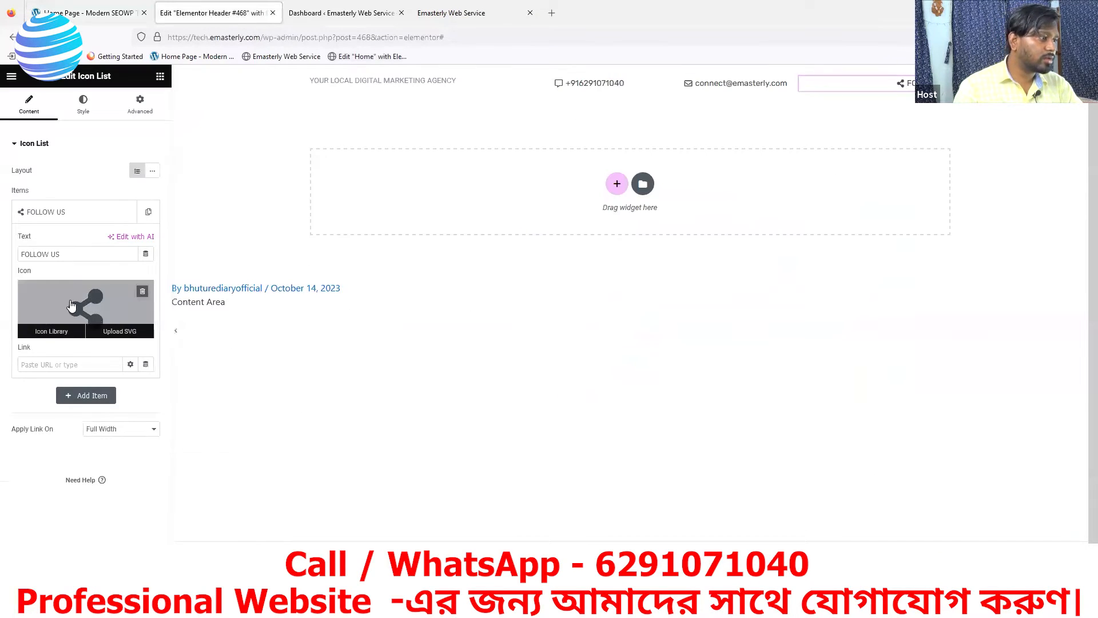
left_click(783, 86)
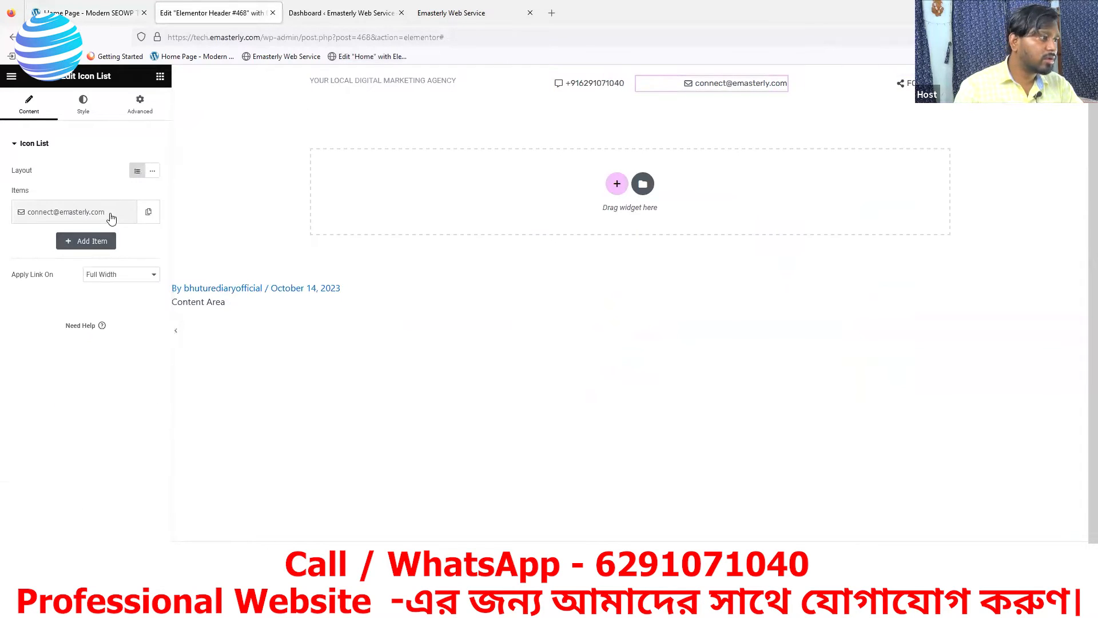
left_click(95, 213)
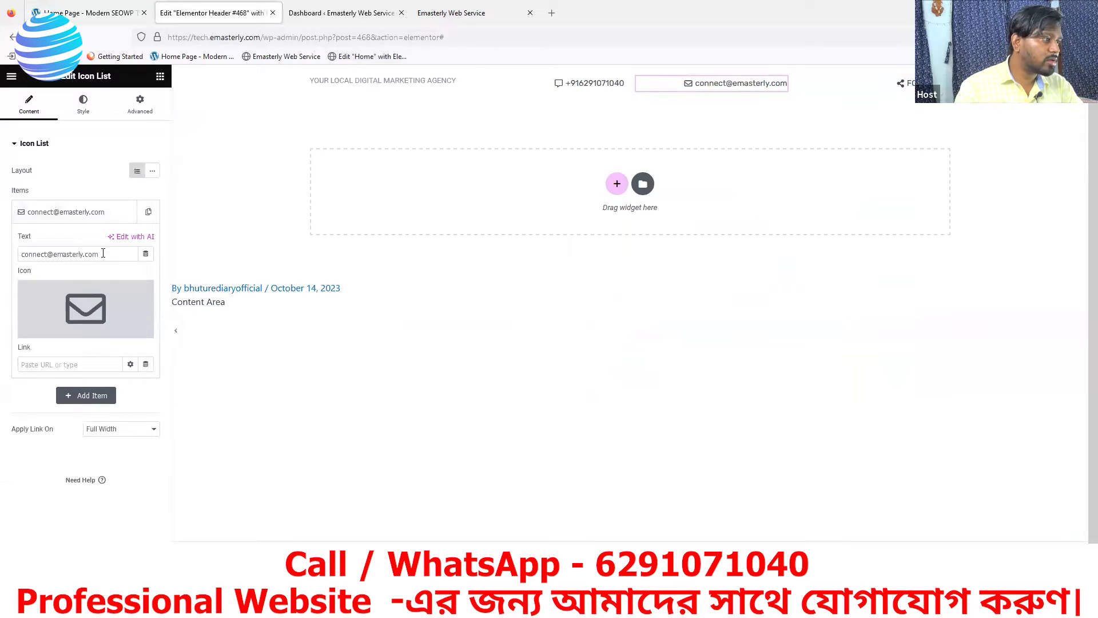
left_click(103, 254)
key("BackSpace")
key("BackSpace")
key("BackSpace")
key("BackSpace")
key("BackSpace")
key("BackSpace")
key("BackSpace")
key("BackSpace")
key("BackSpace")
key("BackSpace")
key("BackSpace")
key("BackSpace")
key("BackSpace")
key("BackSpace")
key("BackSpace")
key("BackSpace")
key("BackSpace")
key("BackSpace")
key("BackSpace")
key("BackSpace")
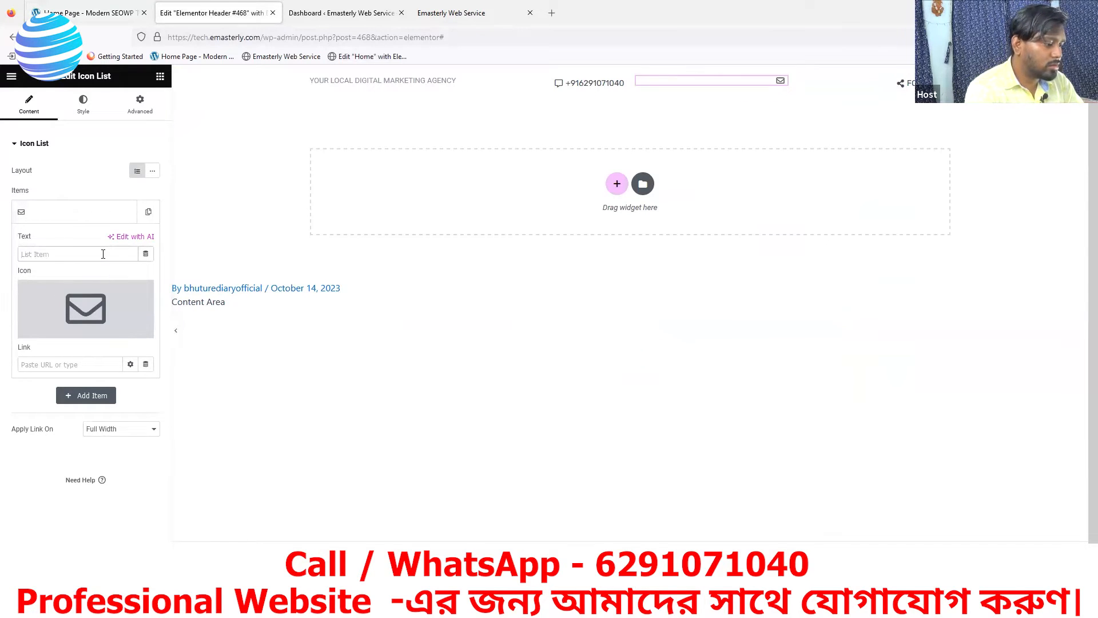
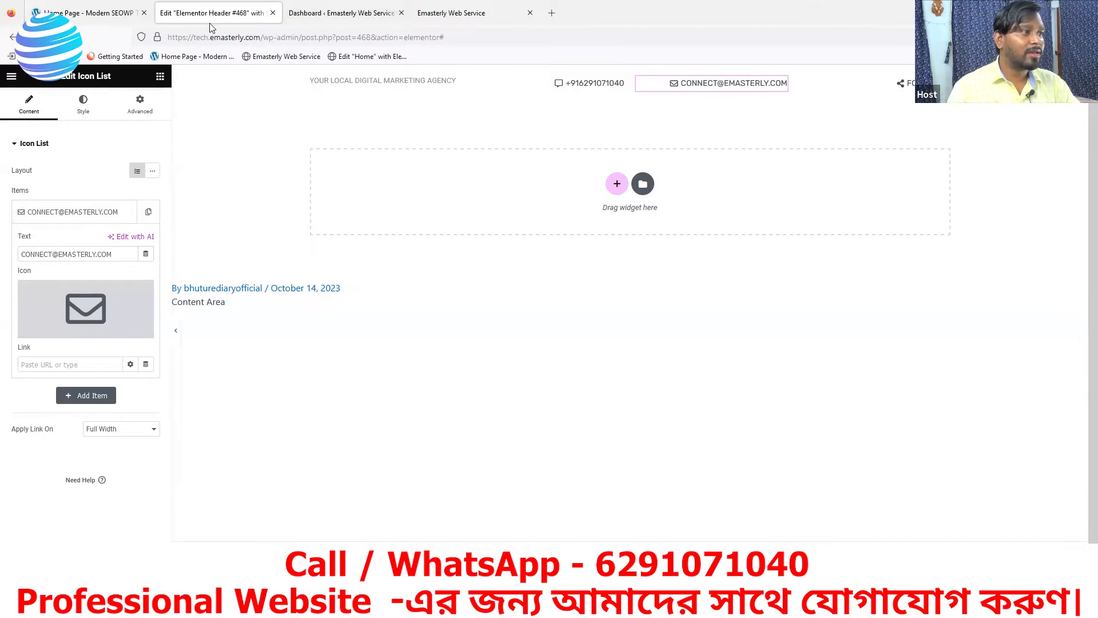
left_click(424, 16)
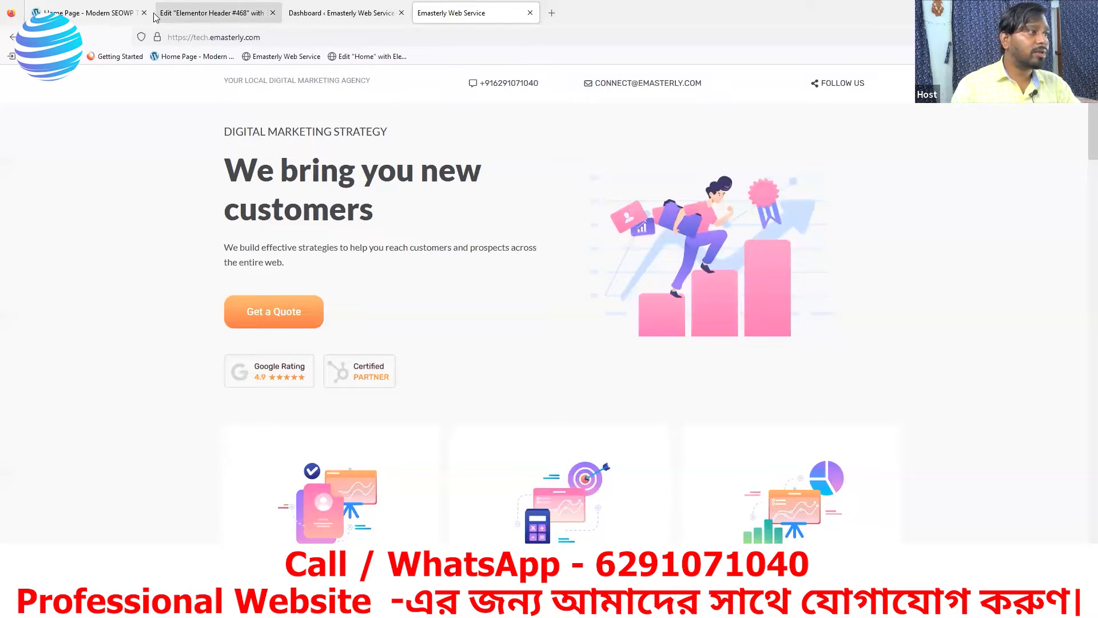
left_click(192, 16)
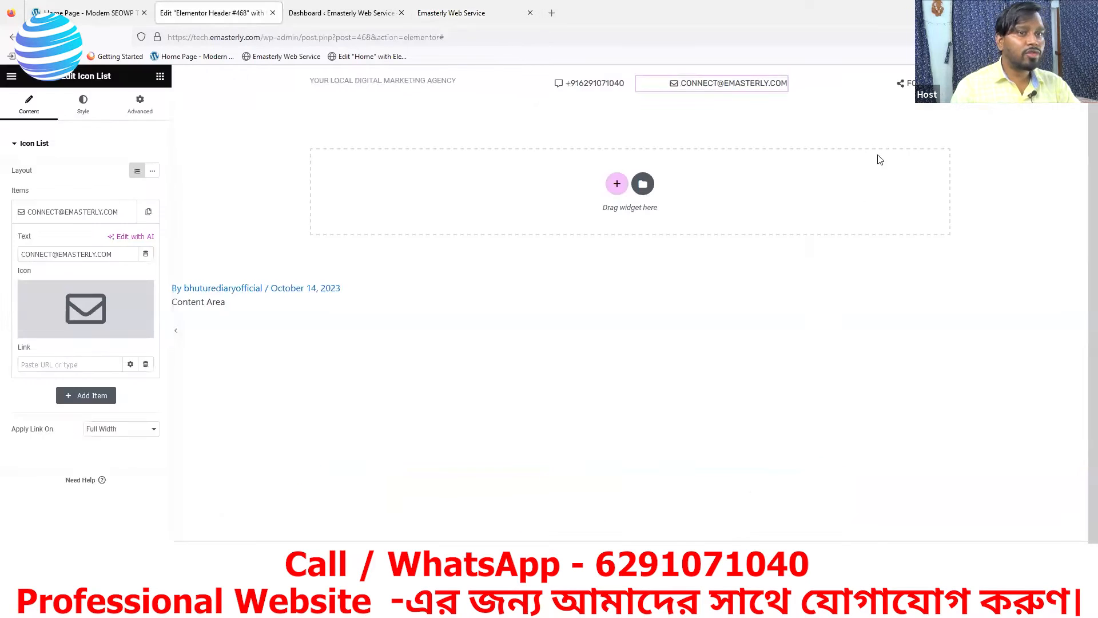
left_click(902, 85)
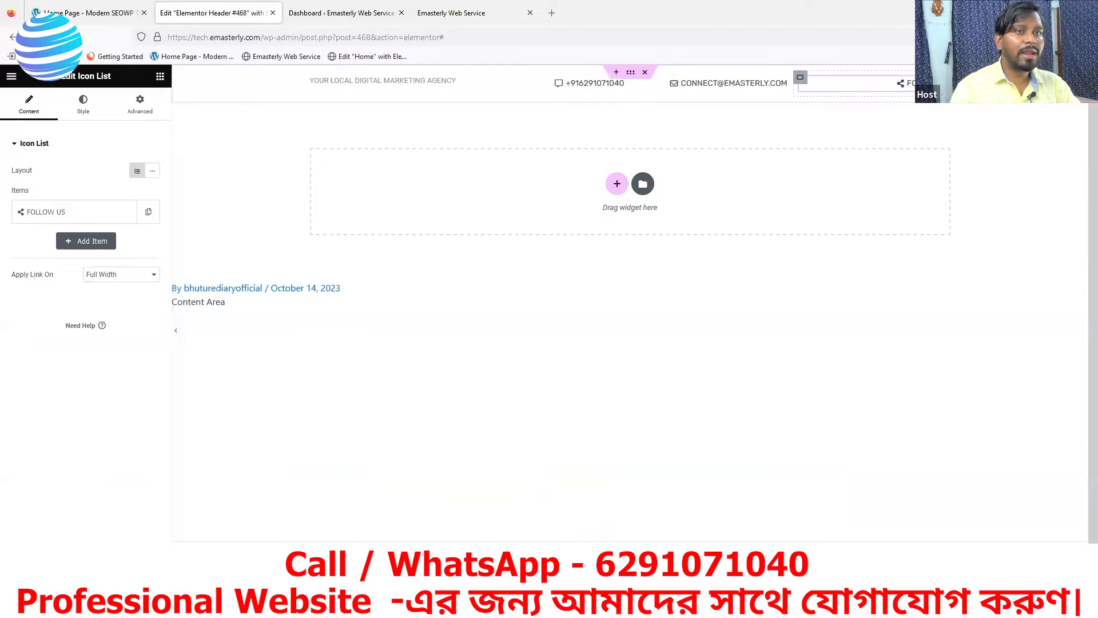
Unlink the FOLLOW US item's padding and set every side to 0
left_click(141, 105)
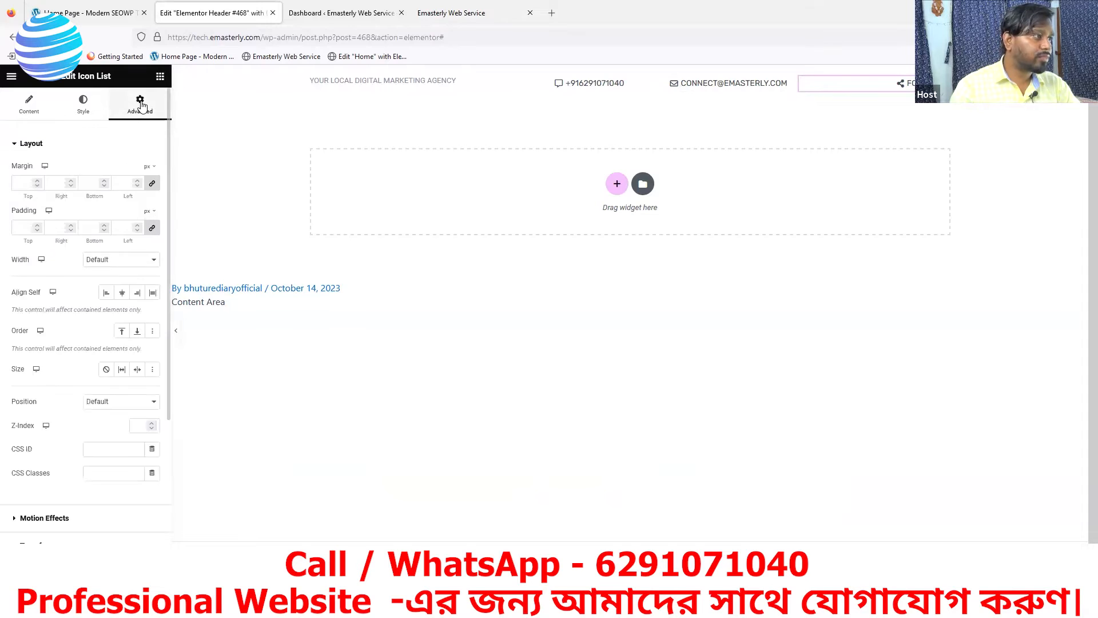
left_click_drag(9, 213, 36, 210)
left_click(152, 228)
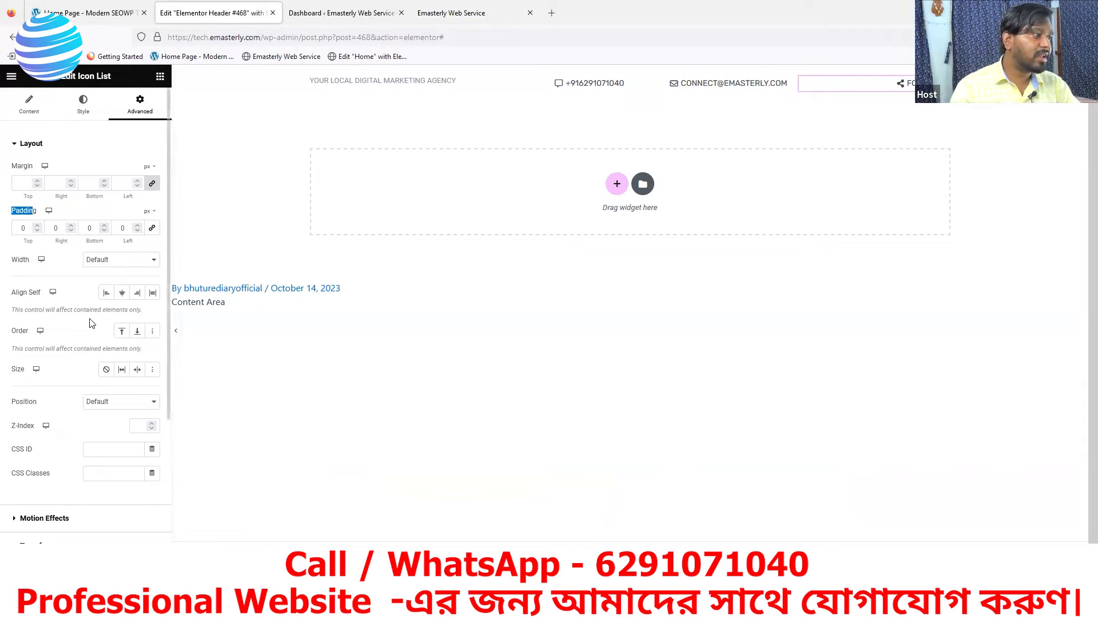
left_click(137, 231)
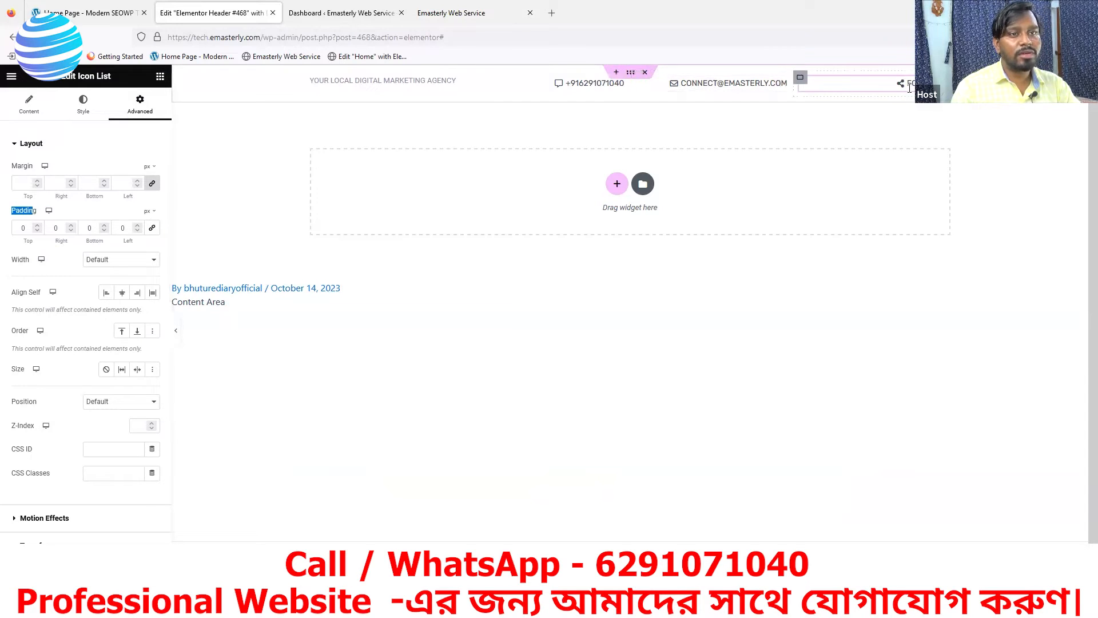
Centre the FOLLOW US list alignment and compare with the SEOWP demo header
left_click(82, 106)
left_click(137, 207)
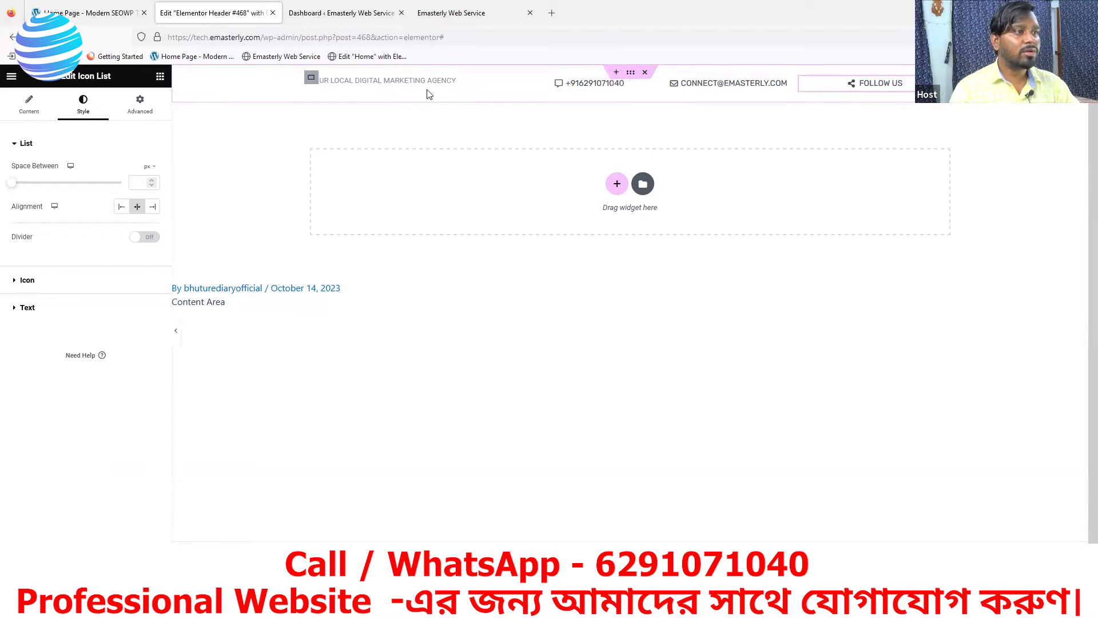
left_click(111, 12)
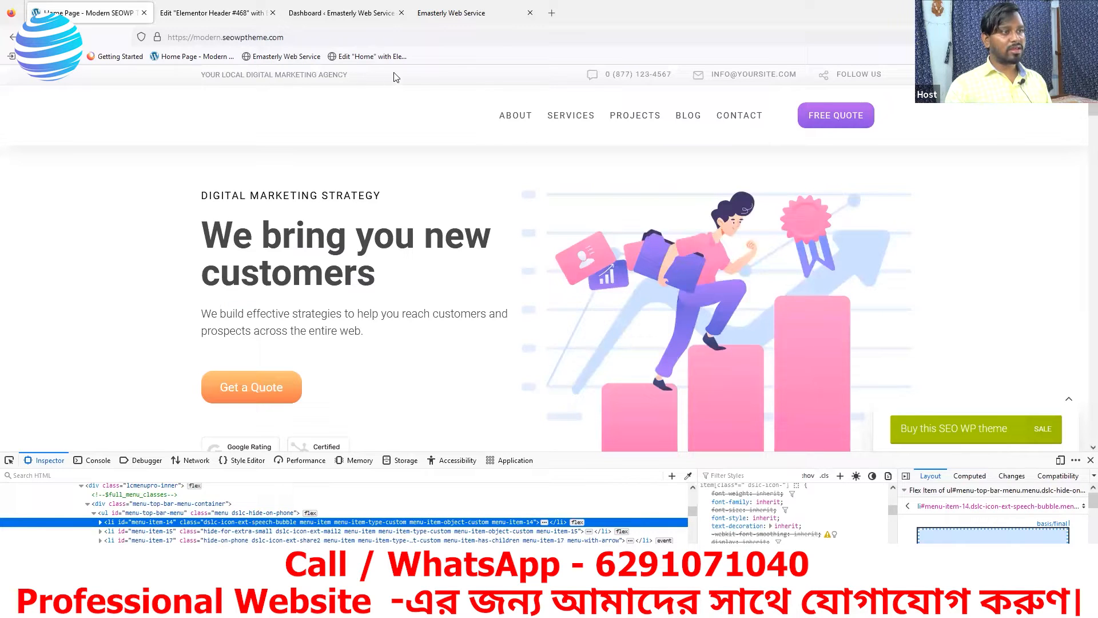
Widen the tagline column to about 40% and the phone container to about 37%
left_click(217, 13)
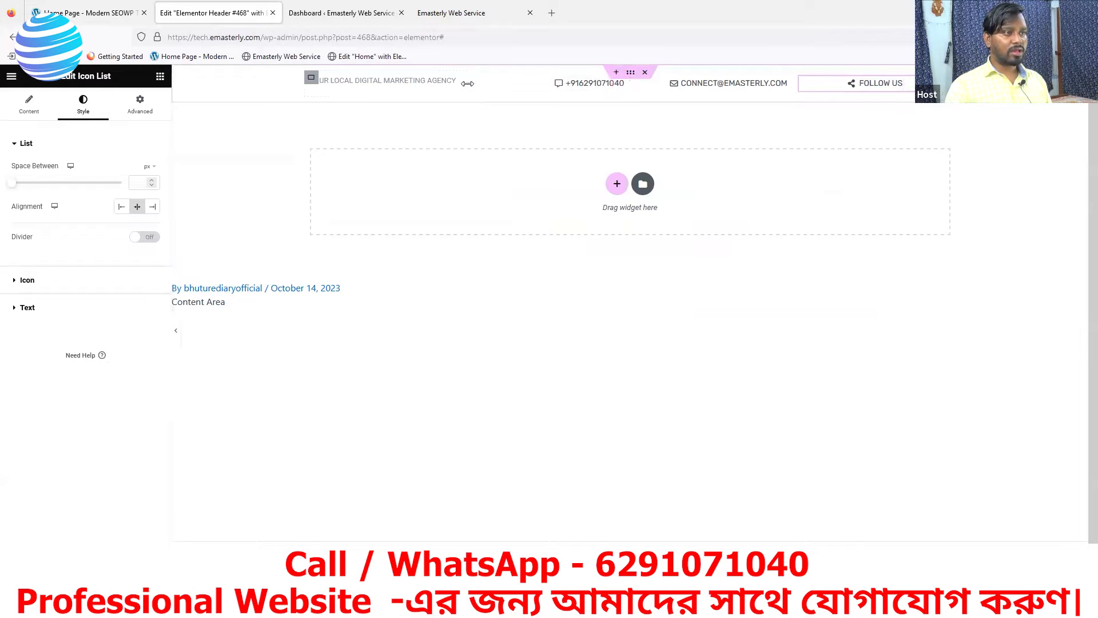
left_click_drag(468, 83, 581, 75)
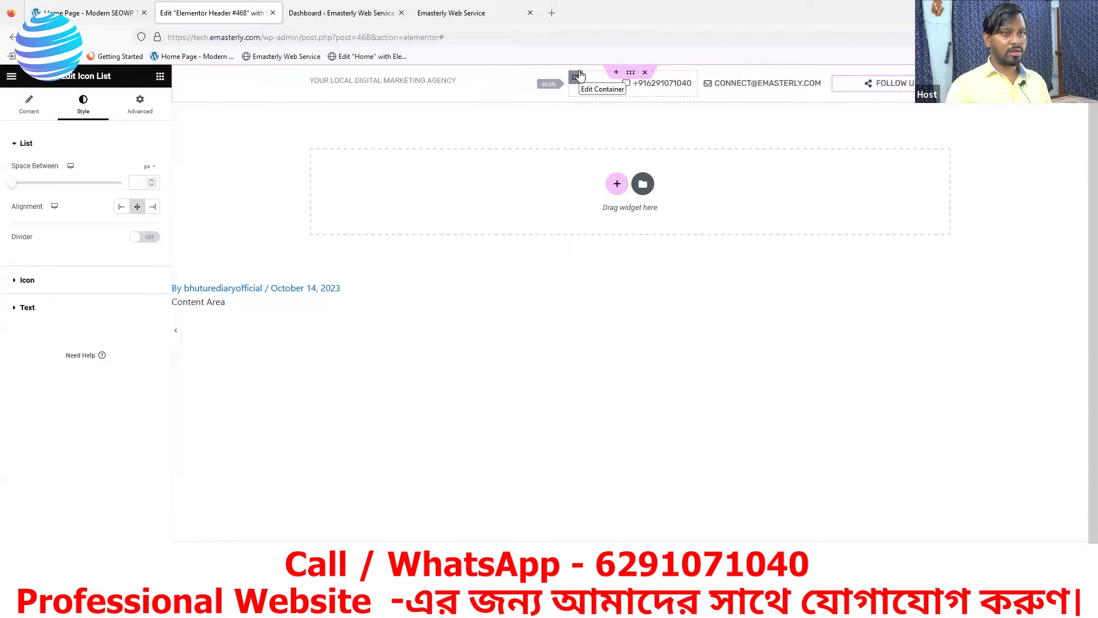
left_click_drag(581, 75, 581, 75)
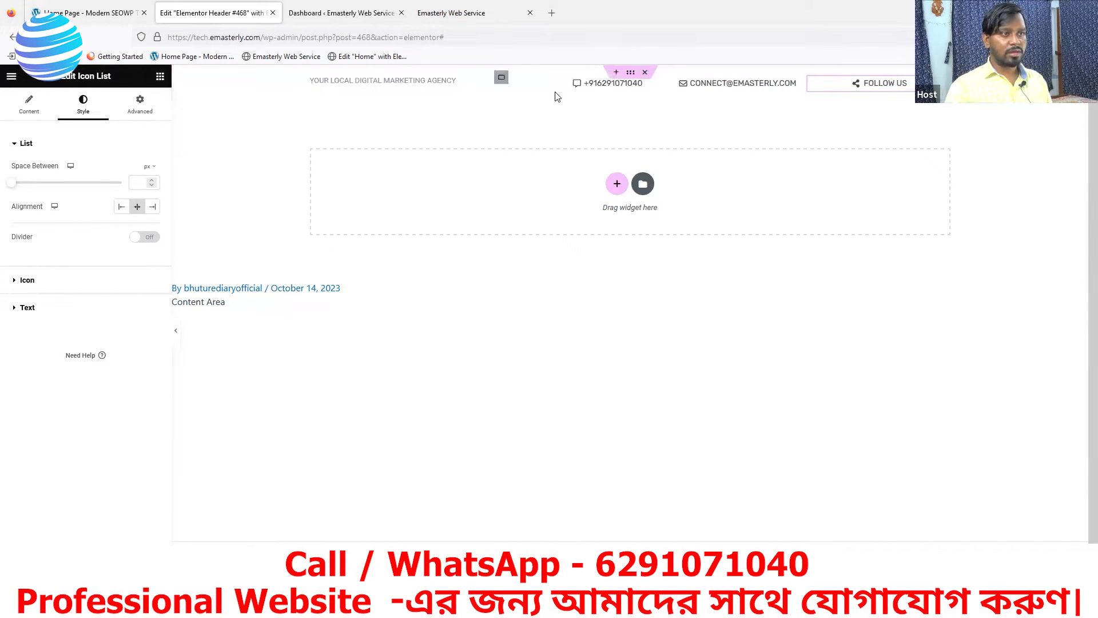
left_click(502, 78)
left_click_drag(37, 218, 51, 219)
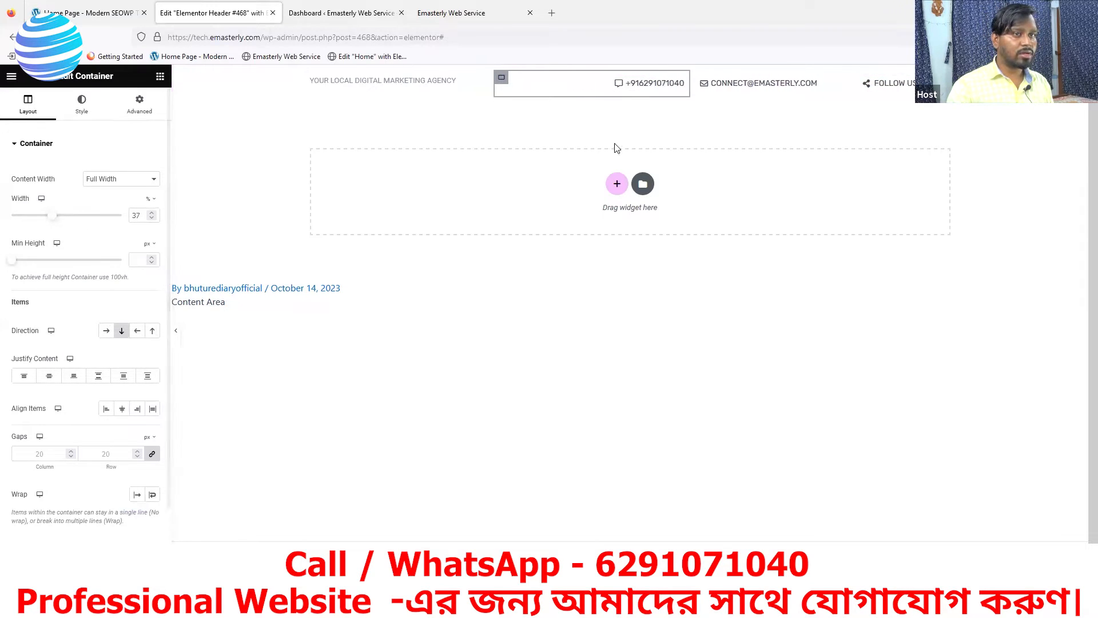
Adjust the e-mail container's width down to 23%
left_click(697, 78)
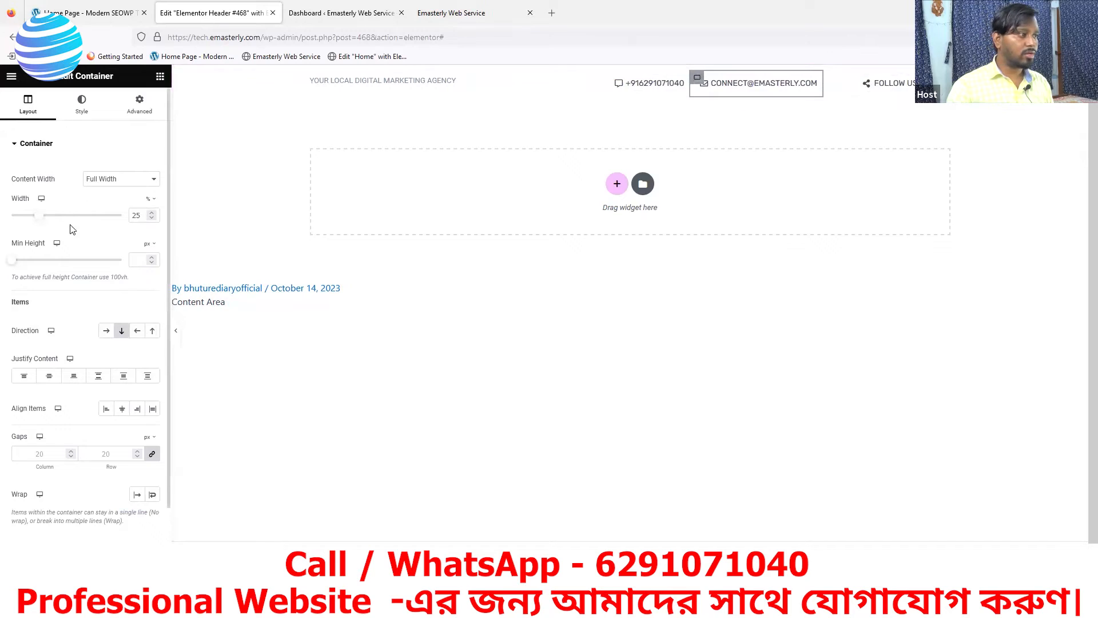
left_click_drag(44, 218, 51, 219)
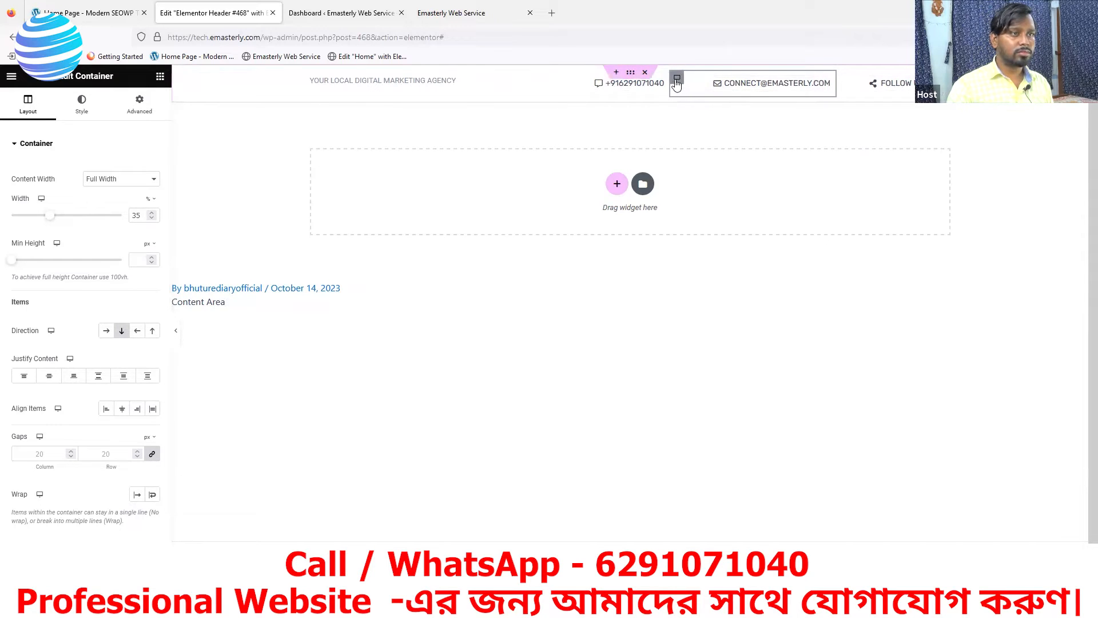
left_click_drag(49, 221, 28, 227)
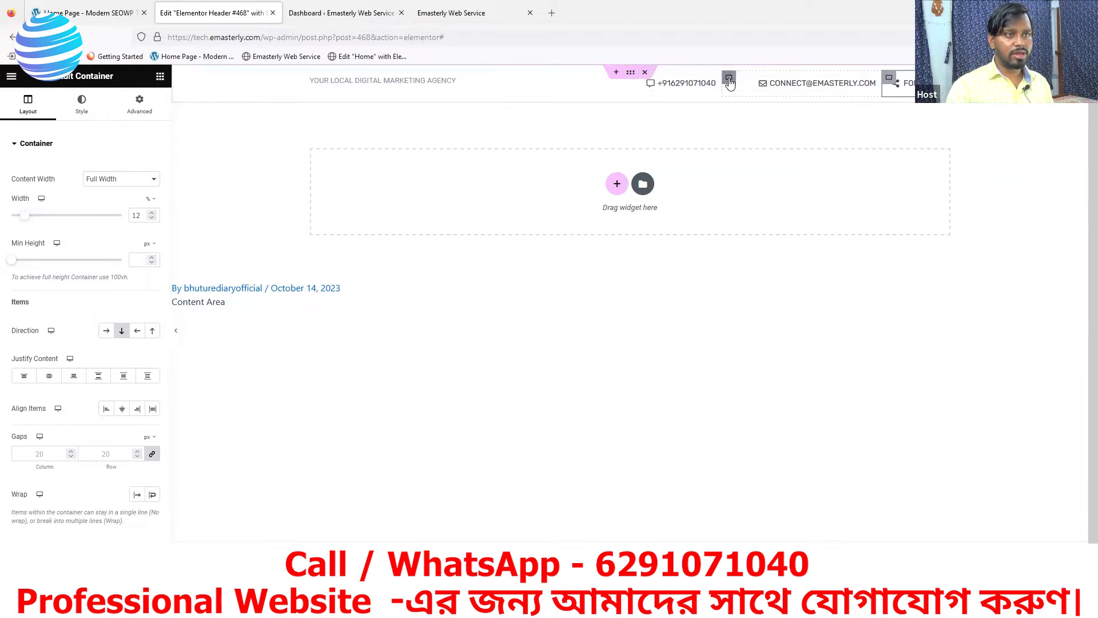
left_click(729, 79)
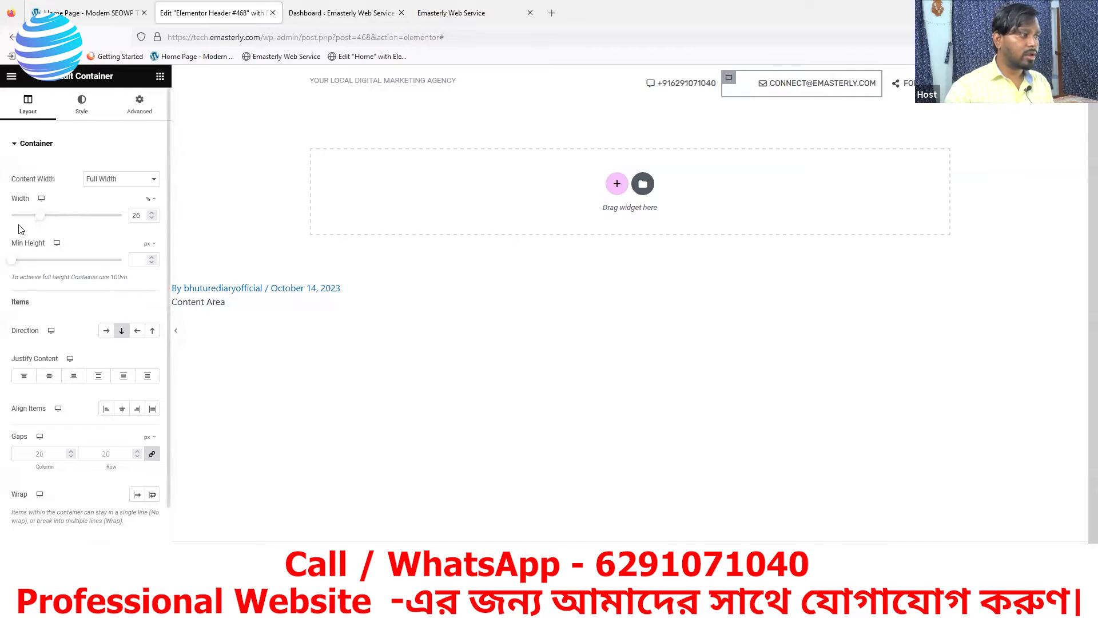
left_click_drag(41, 220, 37, 220)
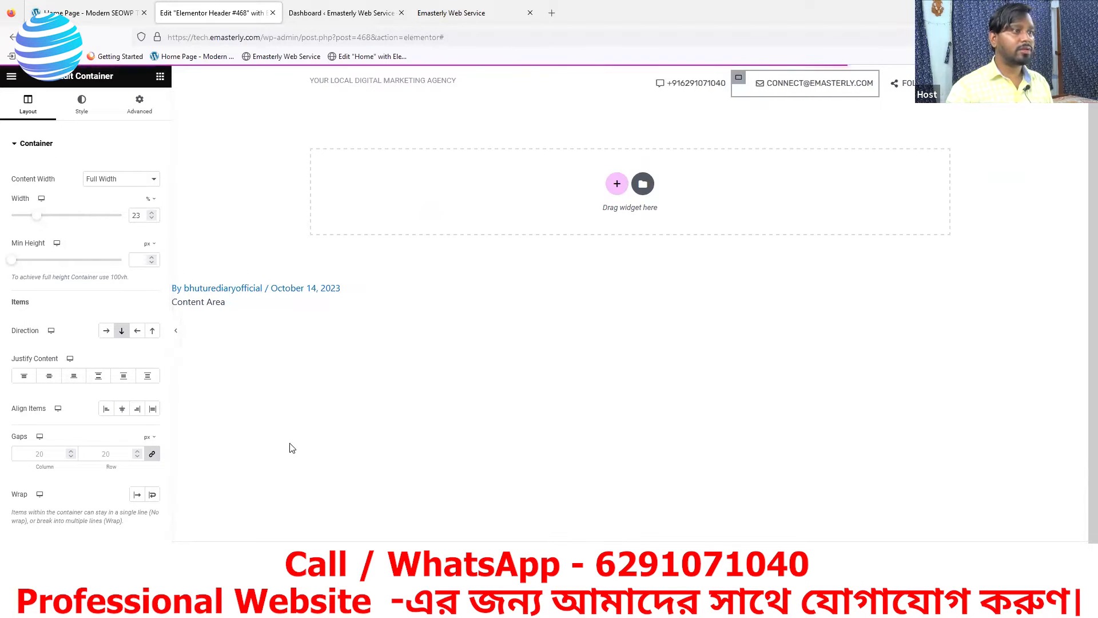
left_click(321, 17)
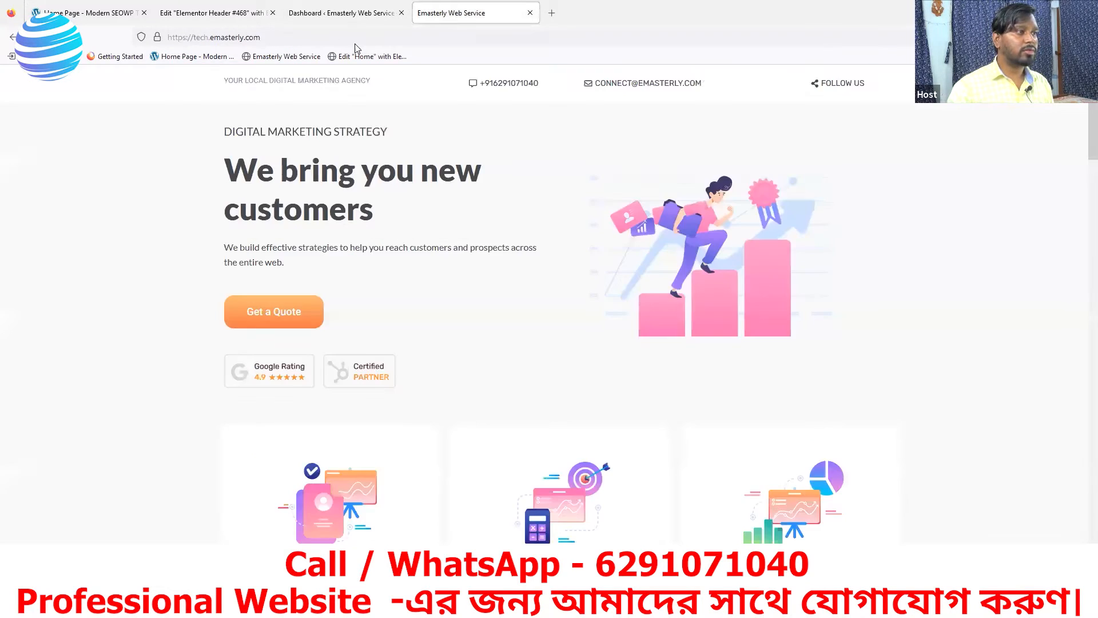
Check the spaced-out tagline, phone, e-mail and Follow Us top bar on the live homepage, then return to the header editor
left_click(435, 16)
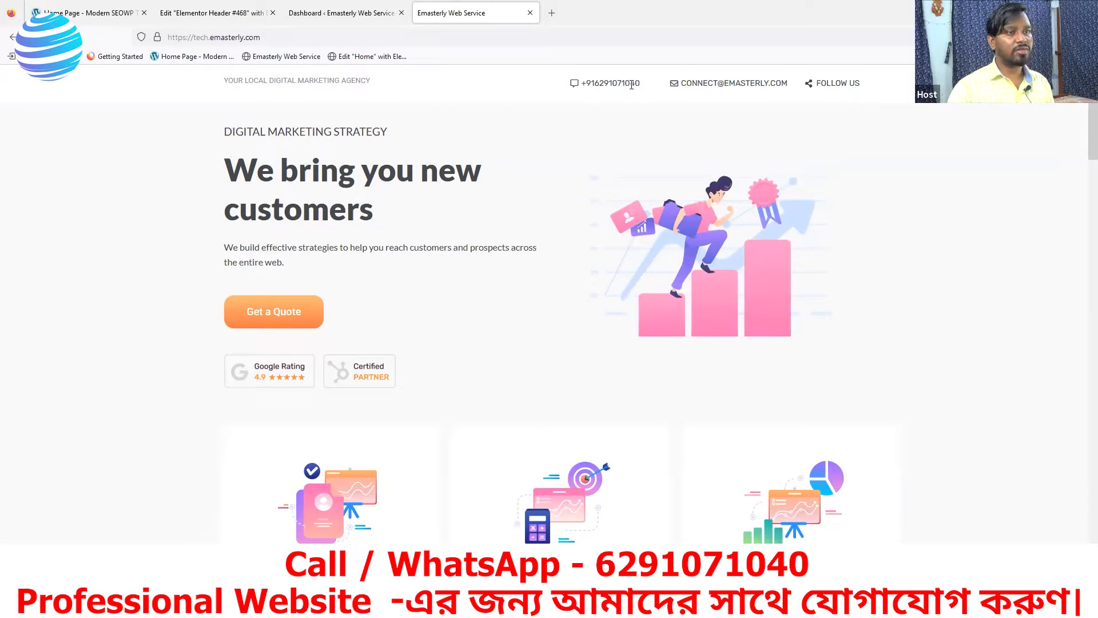
left_click(215, 13)
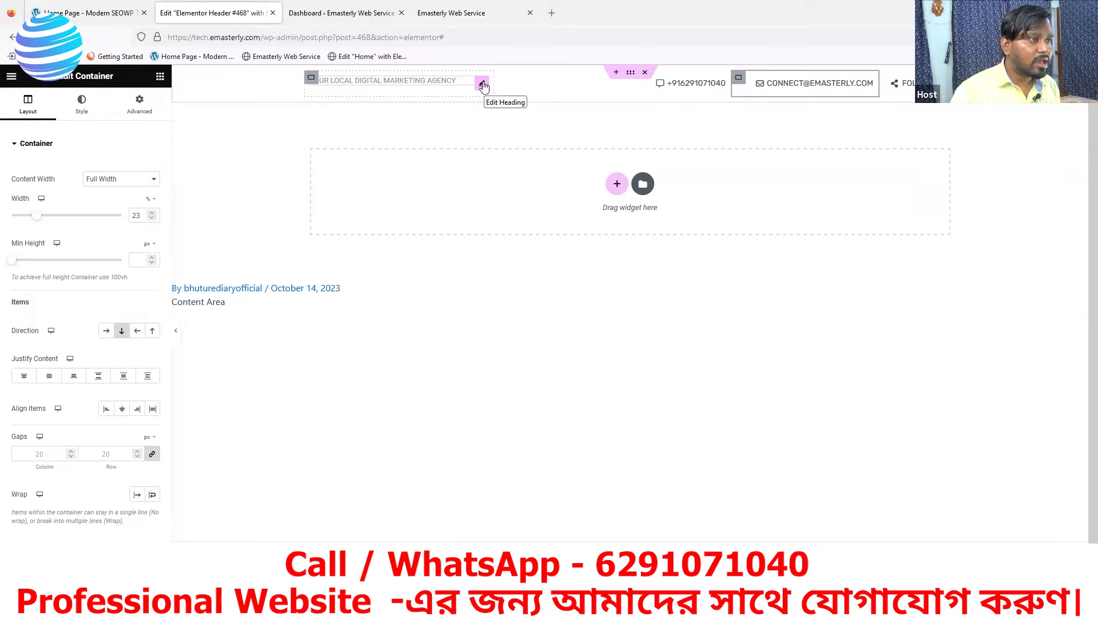
Set the tagline and phone number containers' padding to 0 on all sides
left_click(483, 84)
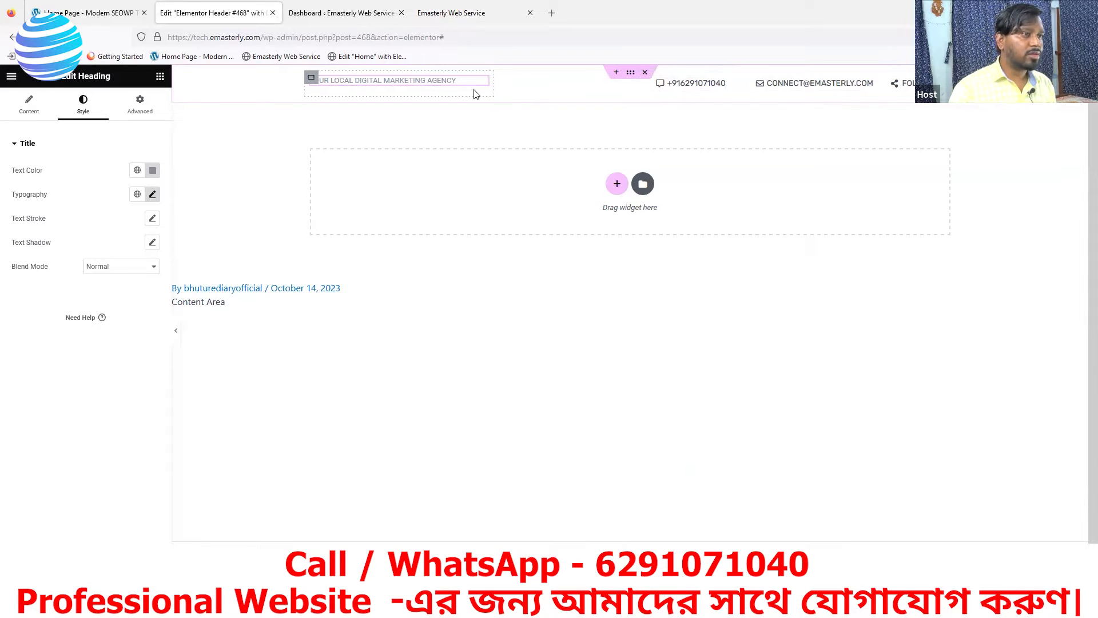
left_click(312, 80)
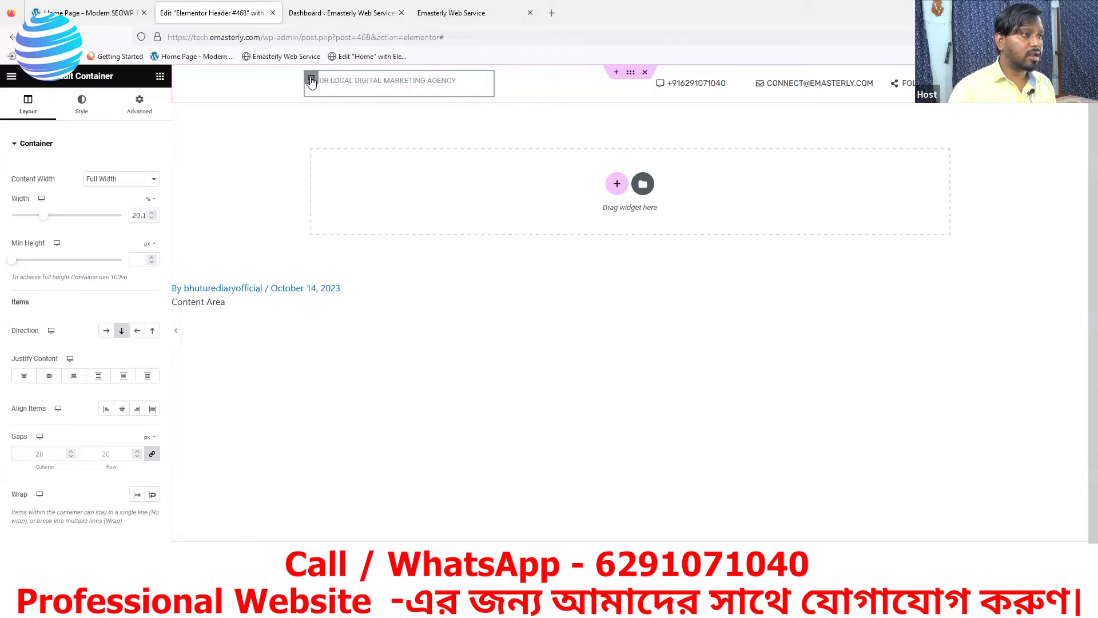
left_click(136, 106)
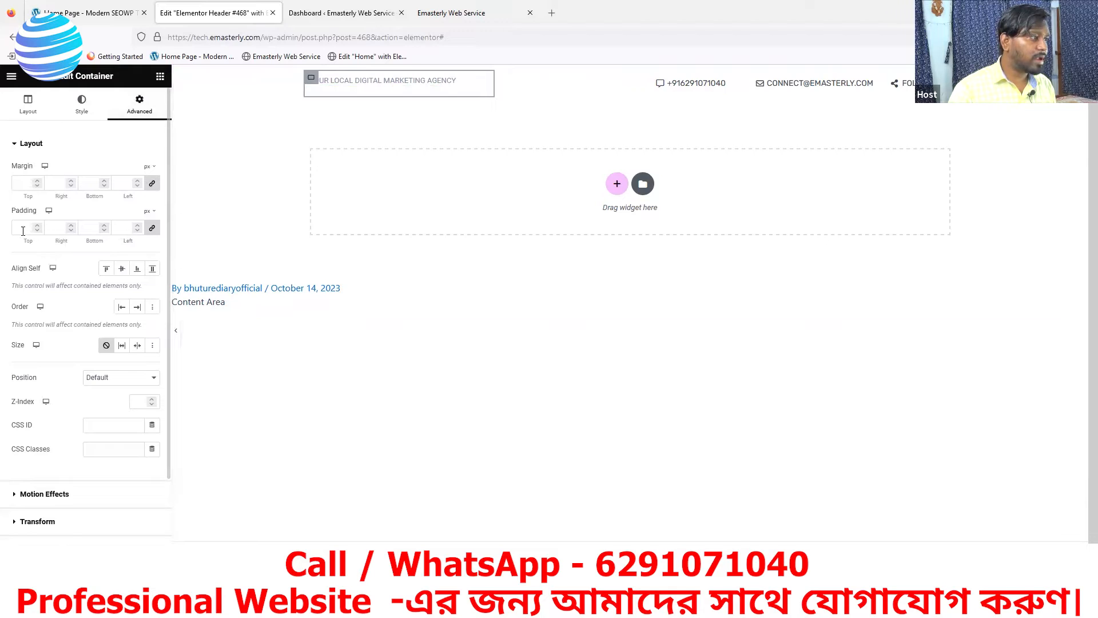
type("0")
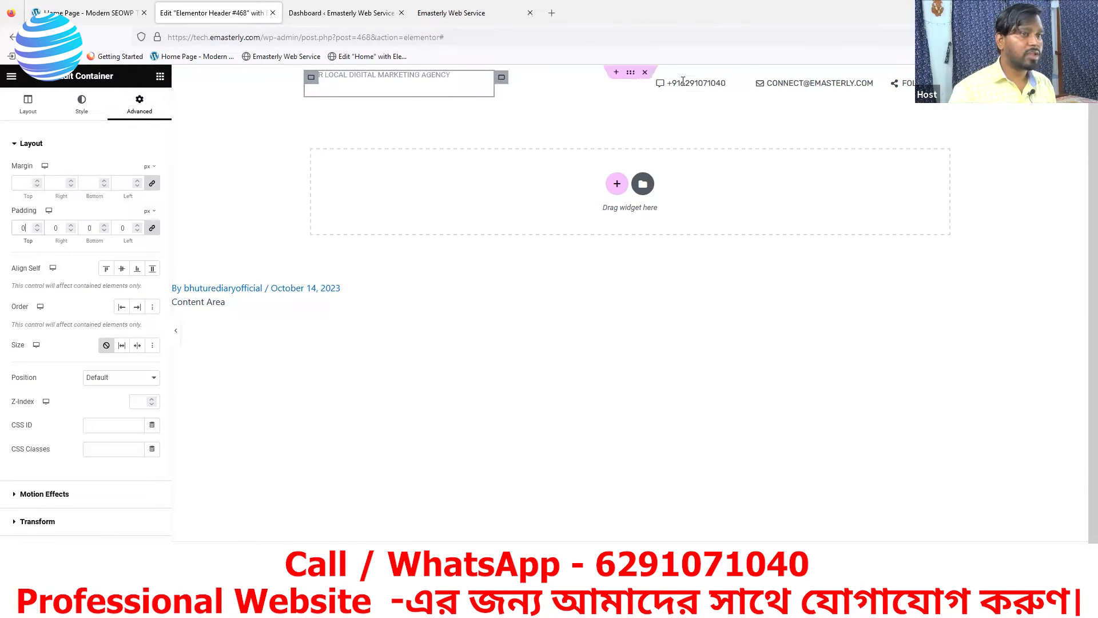
left_click(503, 80)
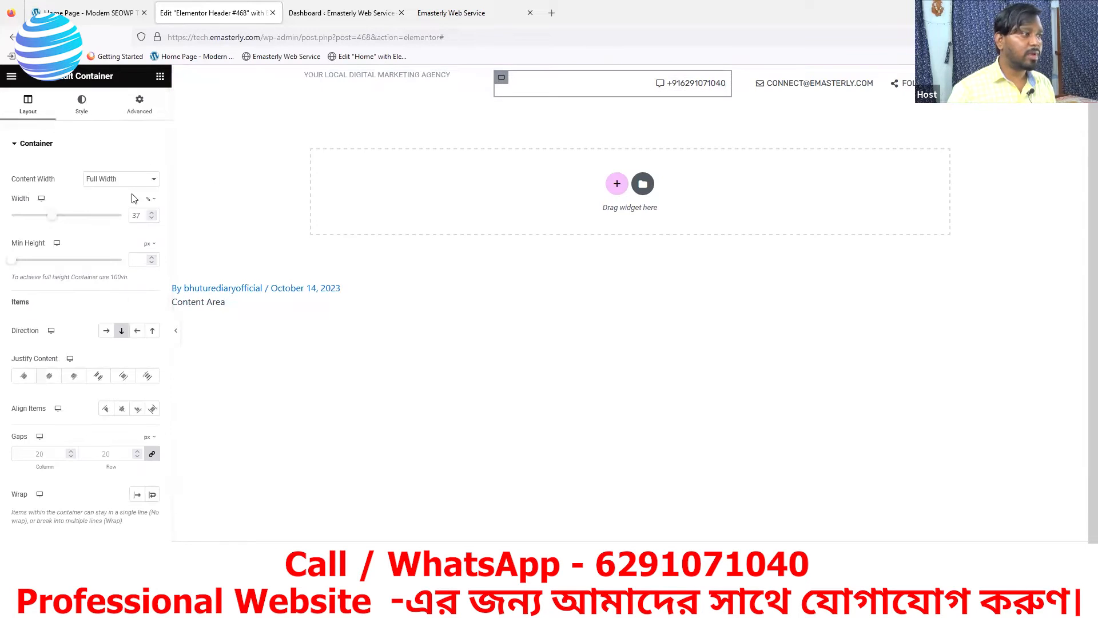
left_click(140, 105)
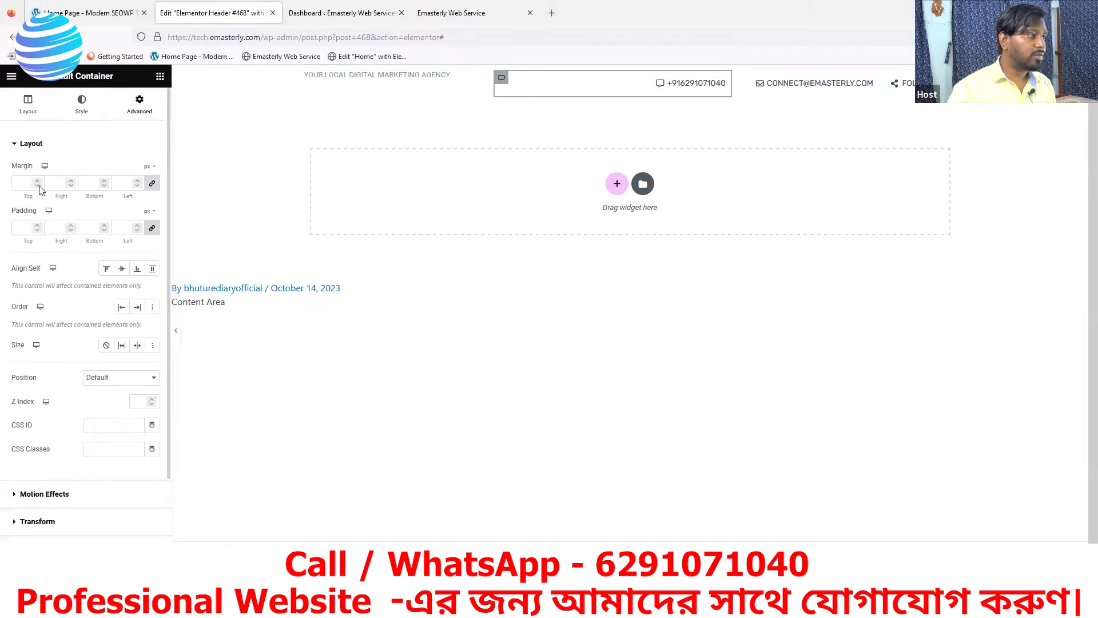
left_click(22, 229)
type("0")
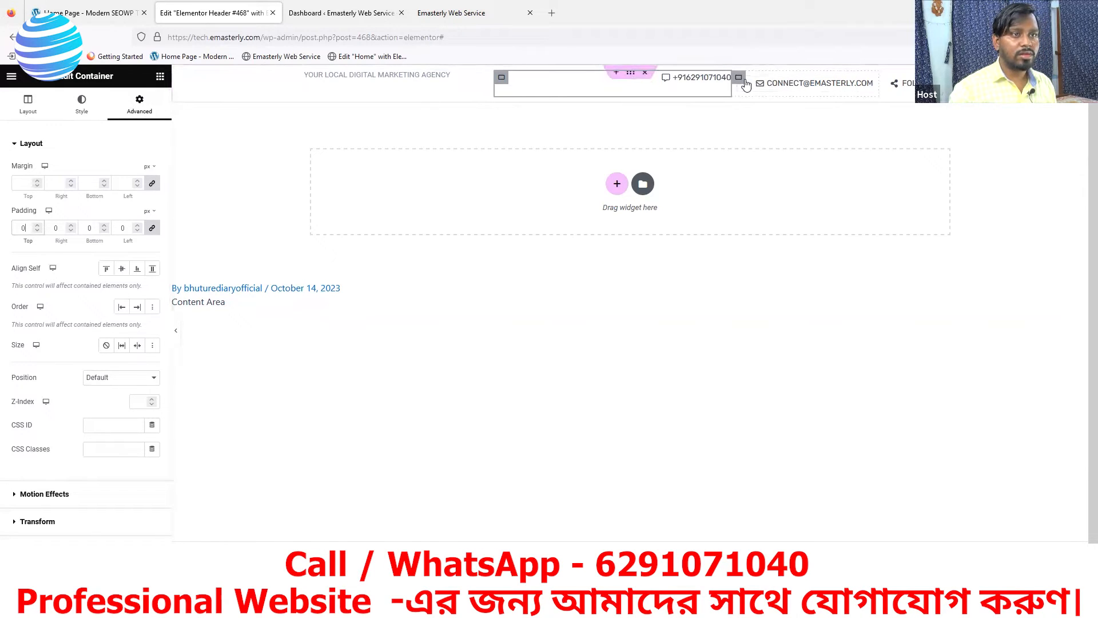
Set the email and Follow Us containers' padding to 0, then view the SEOWP reference homepage
left_click(742, 80)
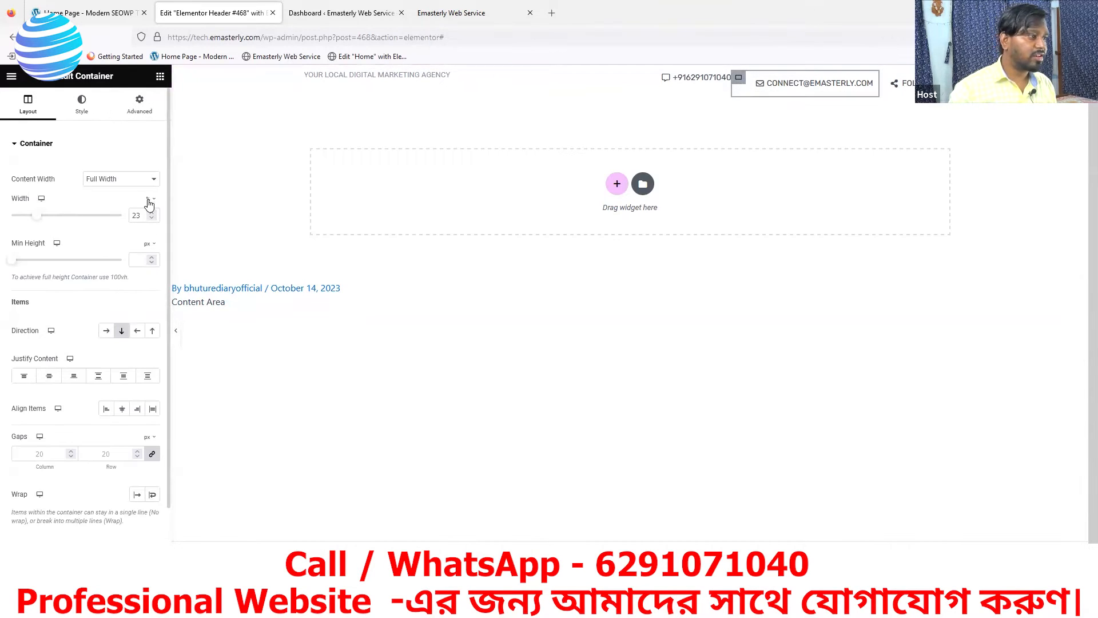
left_click(139, 104)
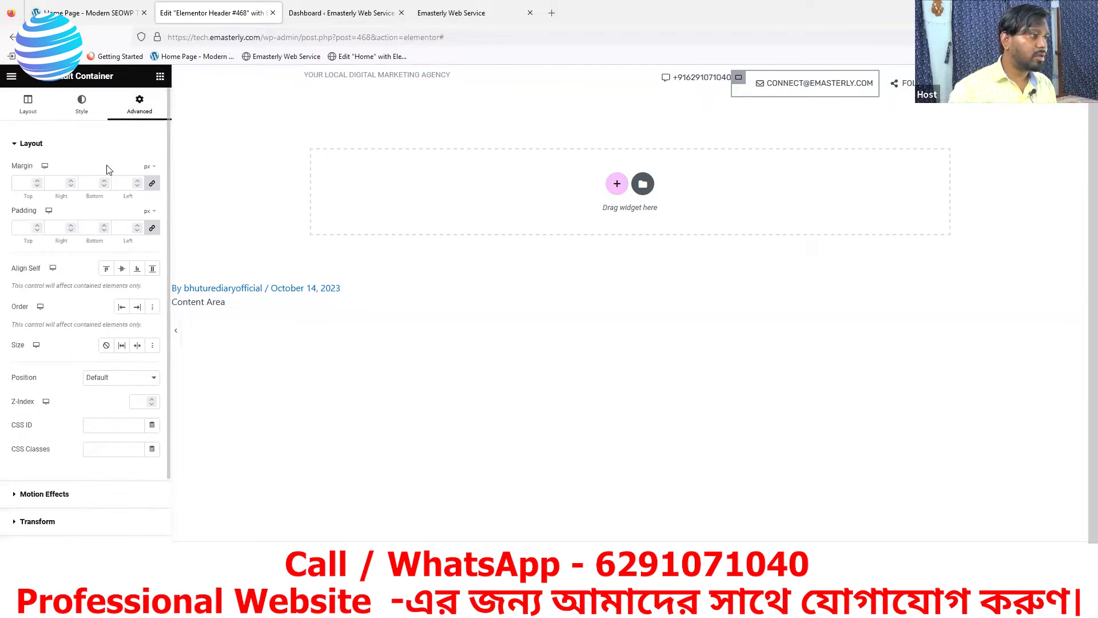
left_click(29, 228)
type("0")
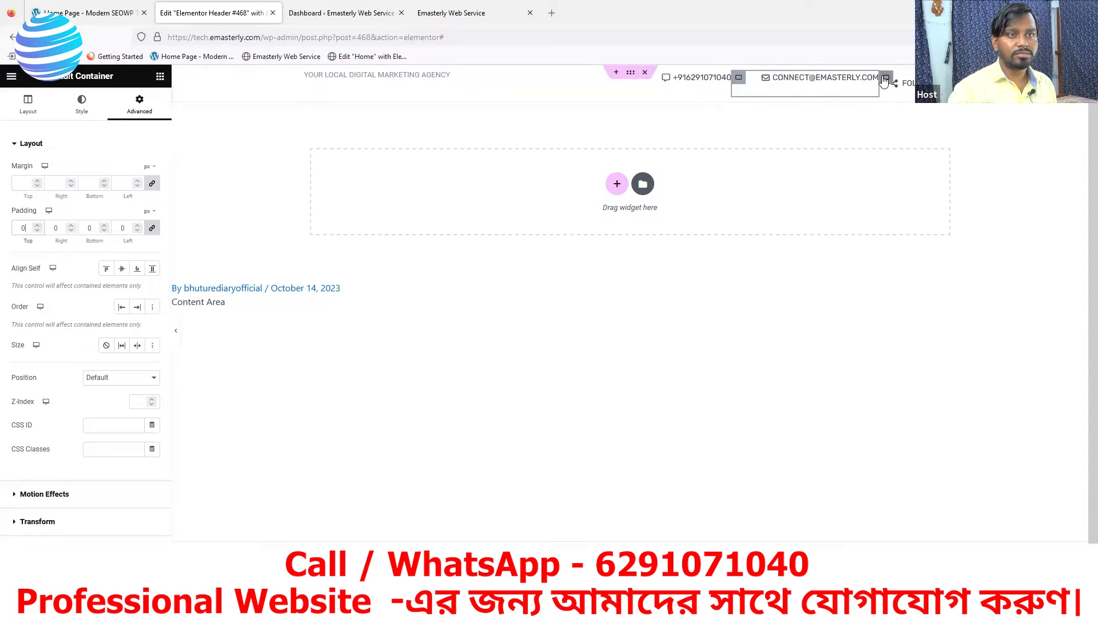
left_click(885, 78)
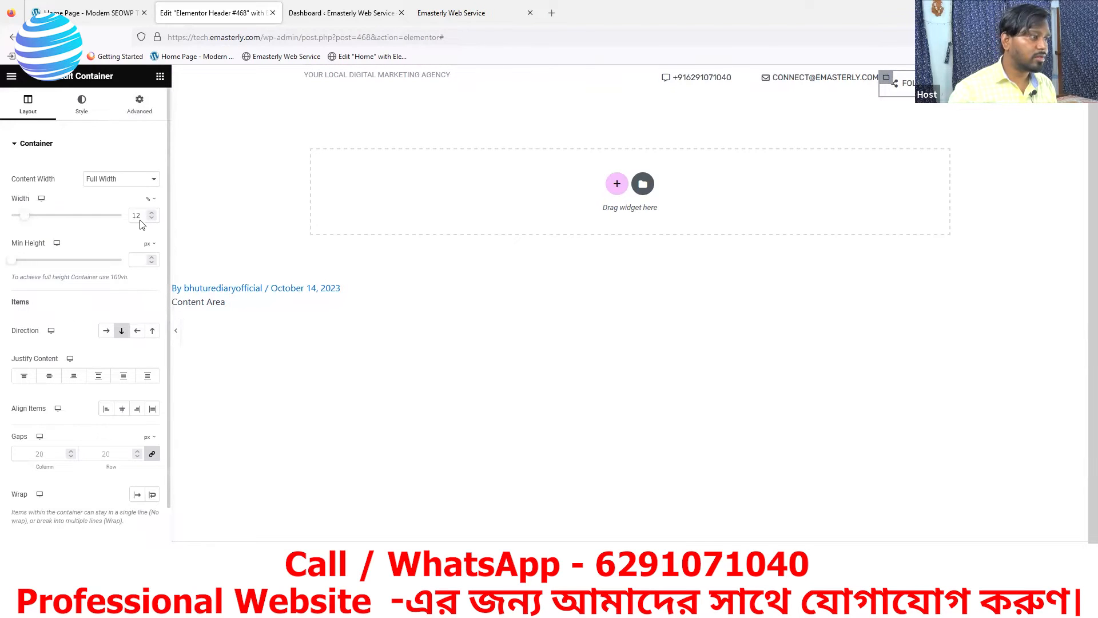
left_click(139, 103)
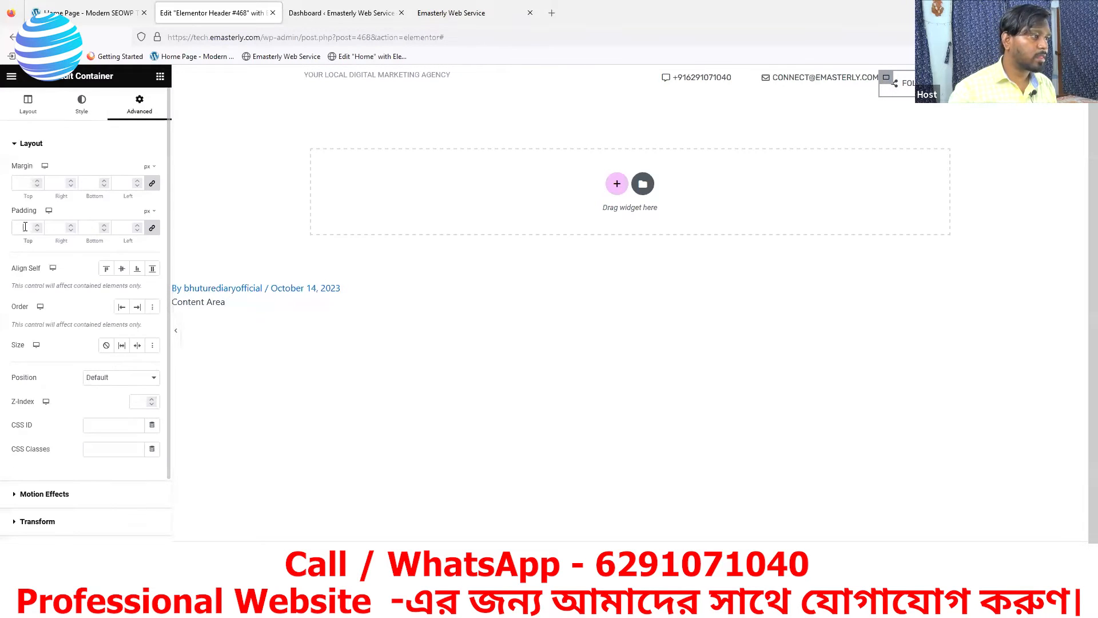
left_click(25, 227)
type("0")
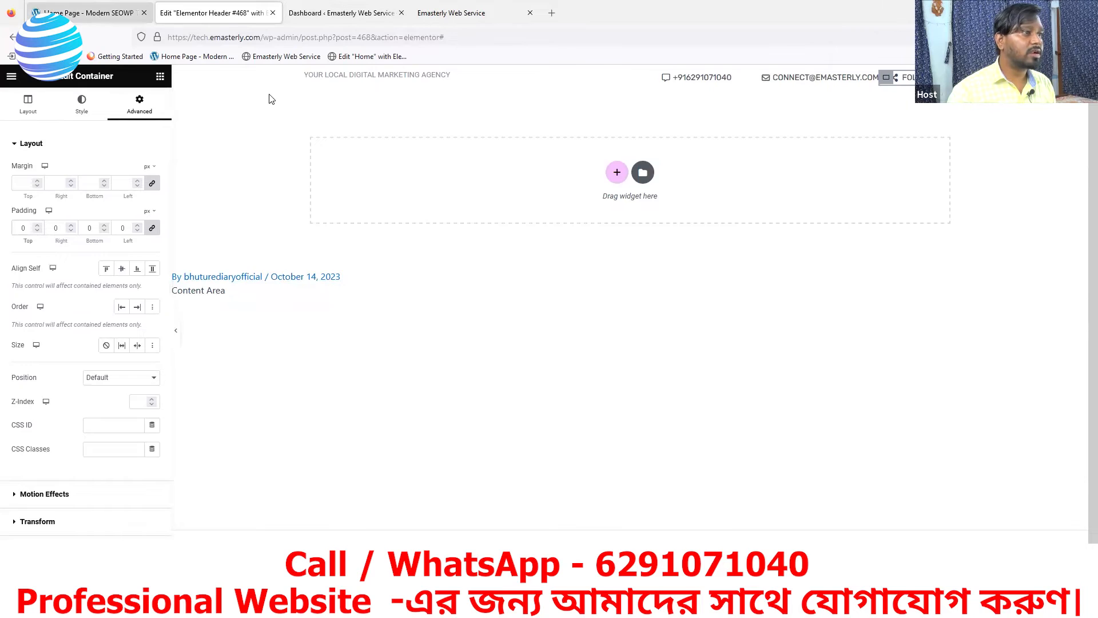
left_click(102, 13)
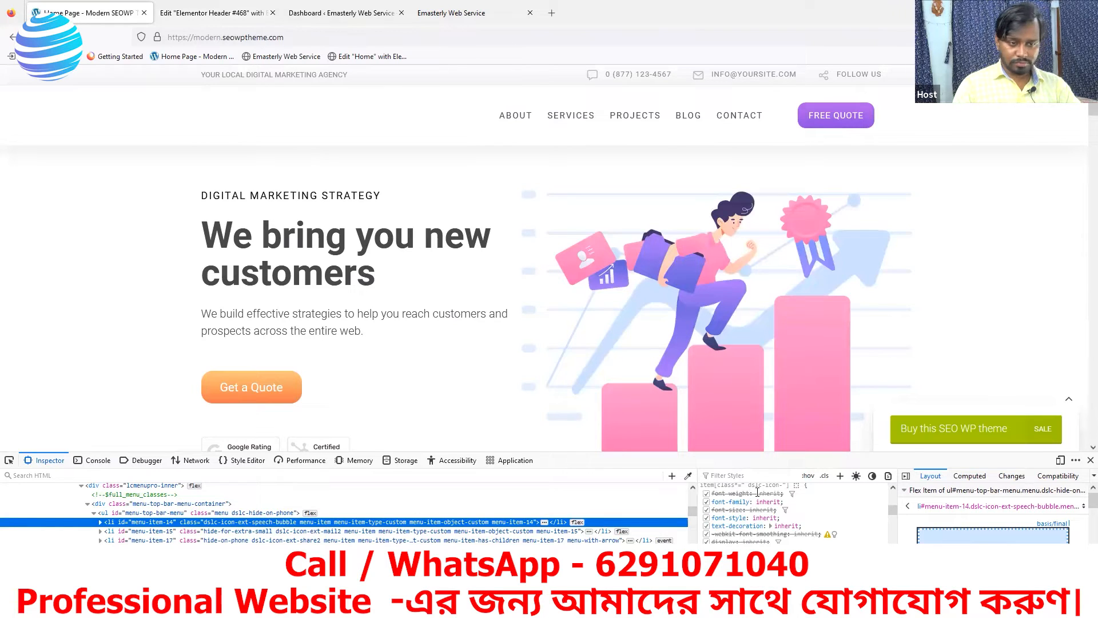
Sample the reference site's light grey top-bar background (about #f8f8f8) with the Inspector eyedropper
left_click(688, 476)
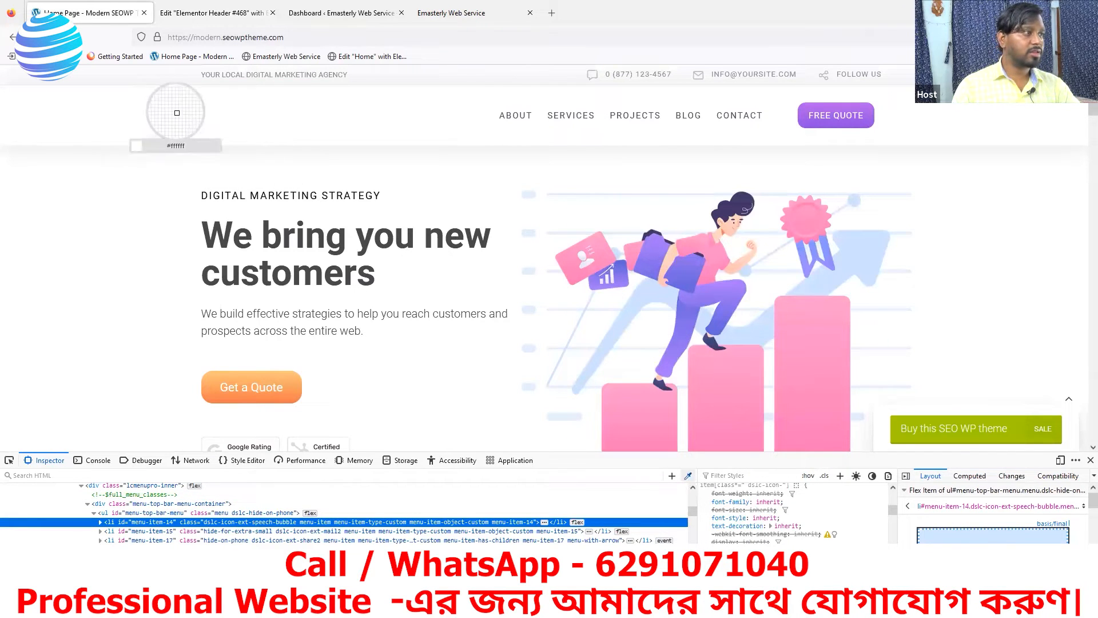
right_click(163, 80)
key("Escape")
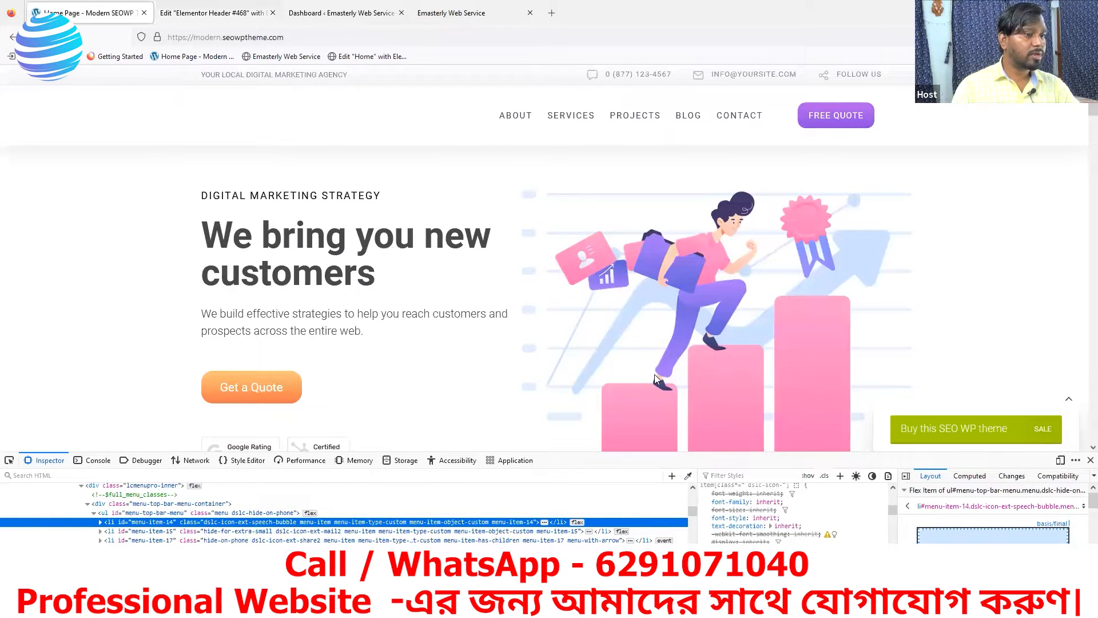
left_click(688, 477)
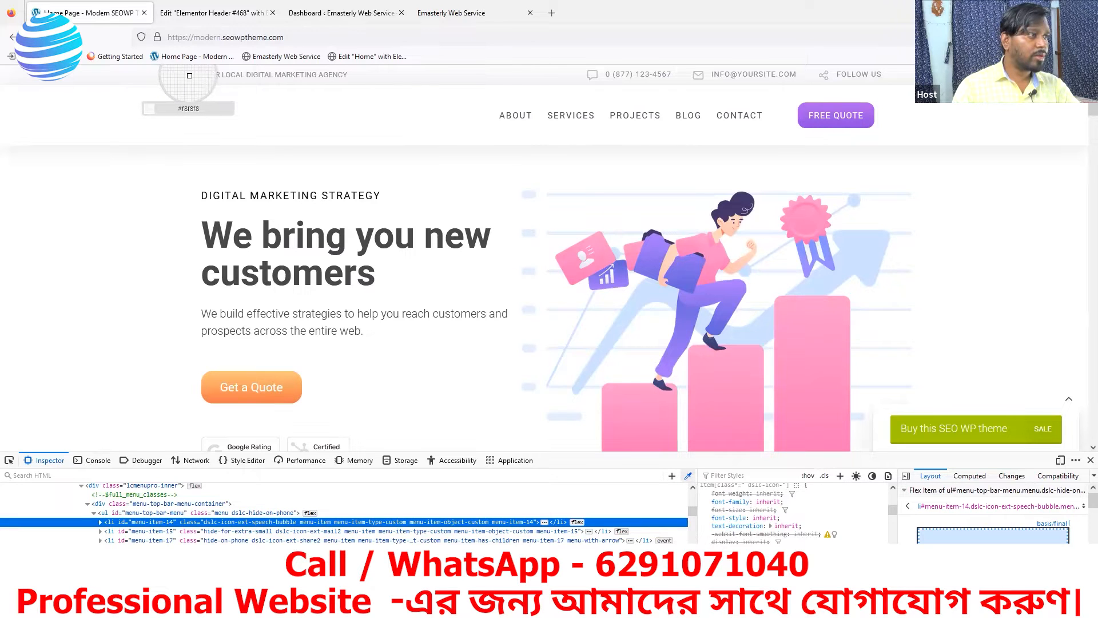
left_click(189, 75)
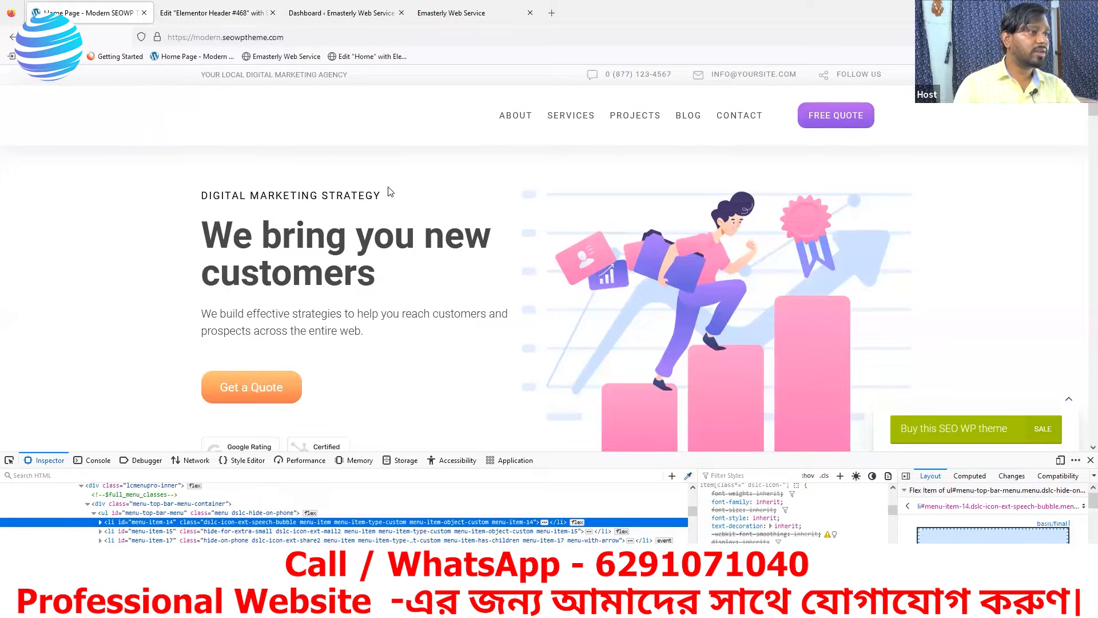
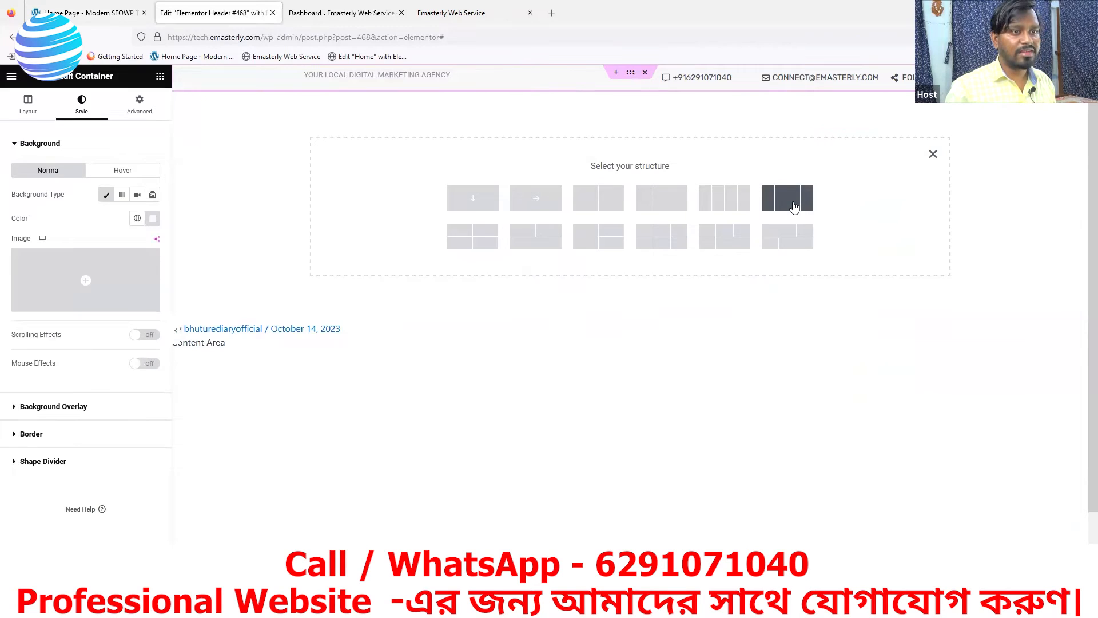
Insert a three-column structure under the top bar and drop a Site Logo widget into its left column
left_click(794, 206)
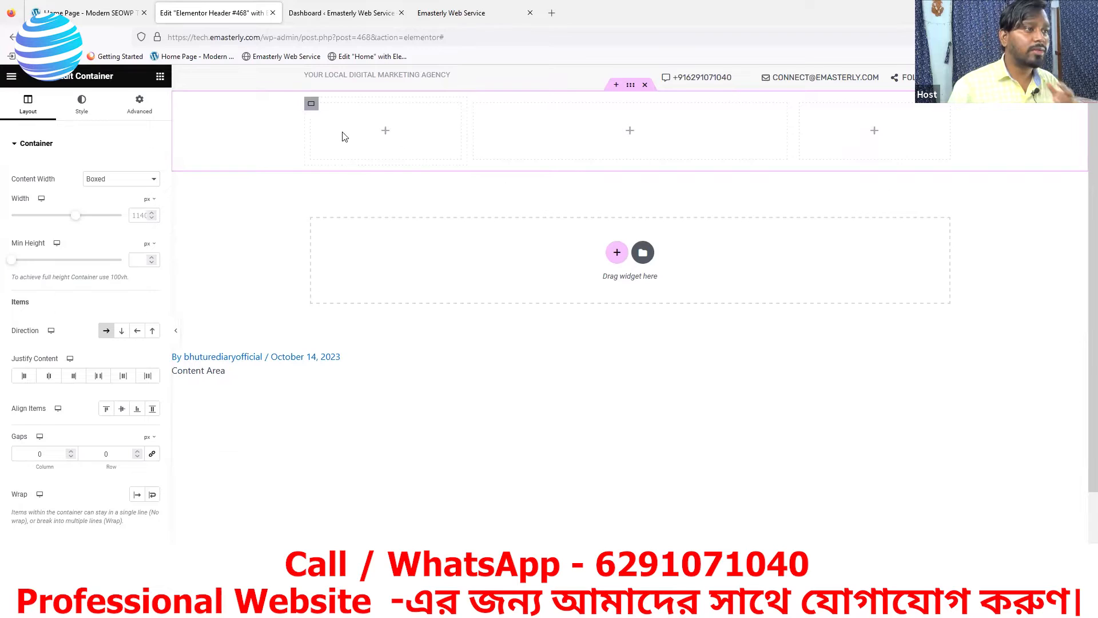
left_click(386, 135)
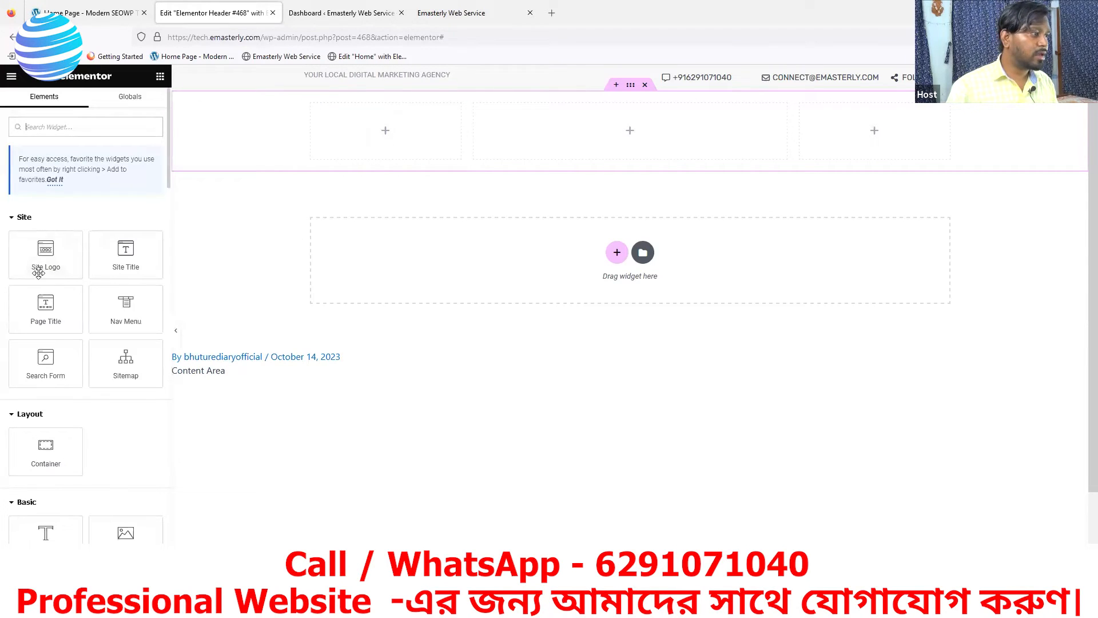
left_click_drag(46, 248, 360, 140)
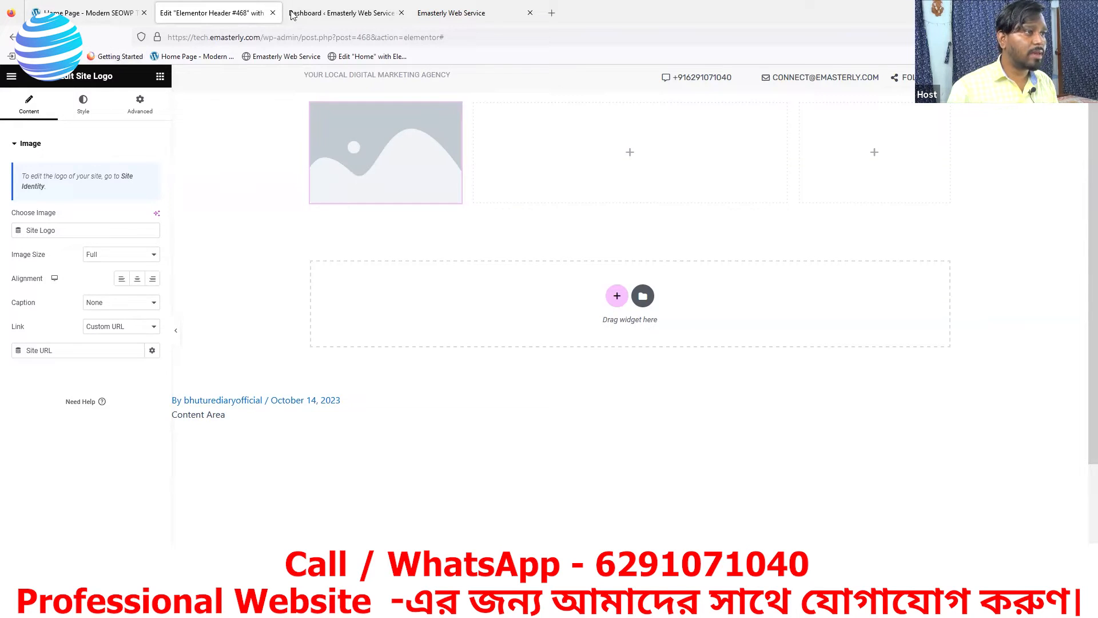
On the Dashboard, dismiss the Elementor data-sharing notice with No thanks and go to Appearance > Customize
left_click(338, 18)
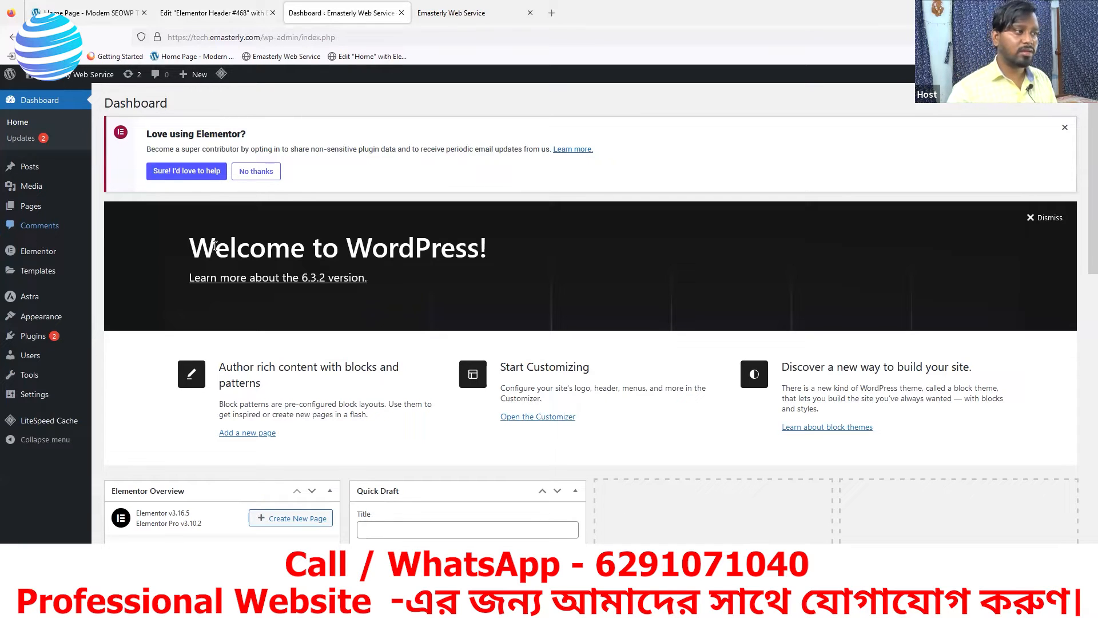
left_click(253, 173)
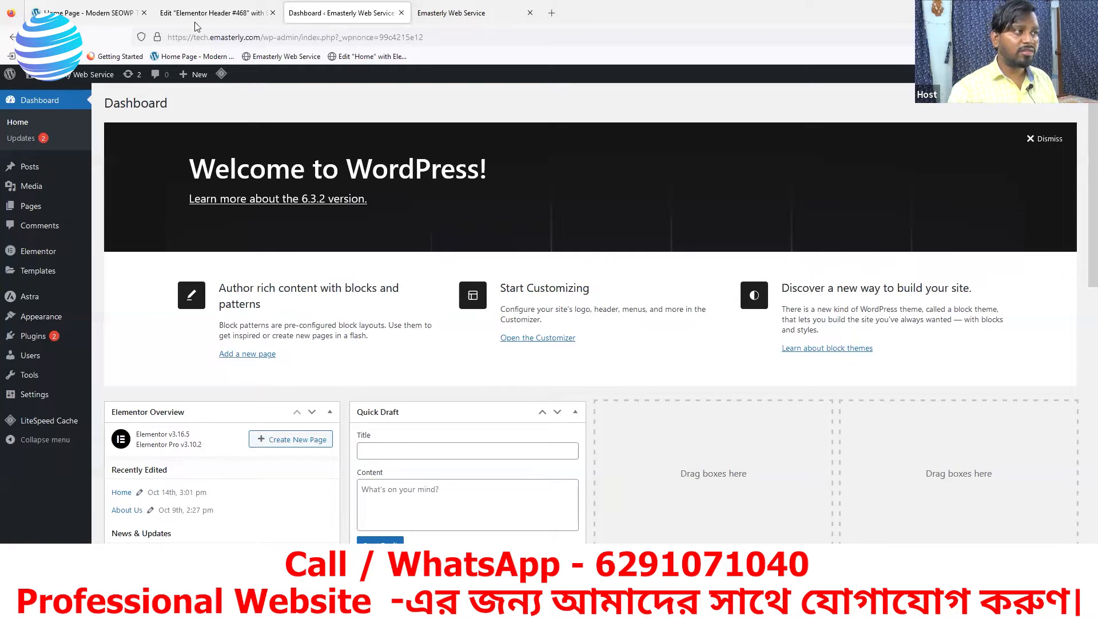
mouse_move(34, 368)
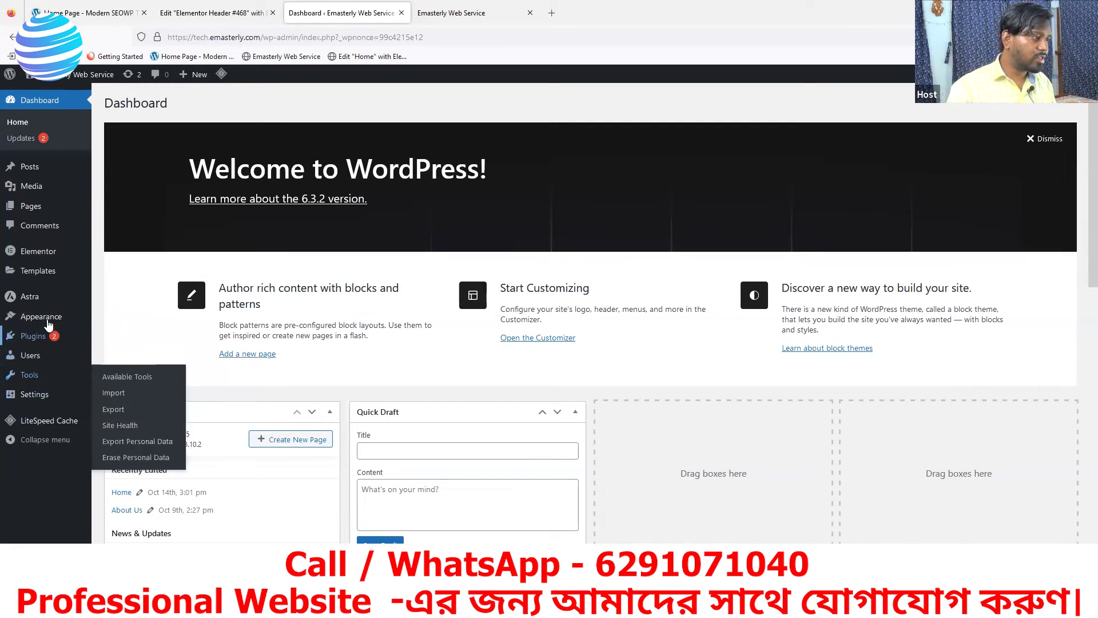
mouse_move(48, 322)
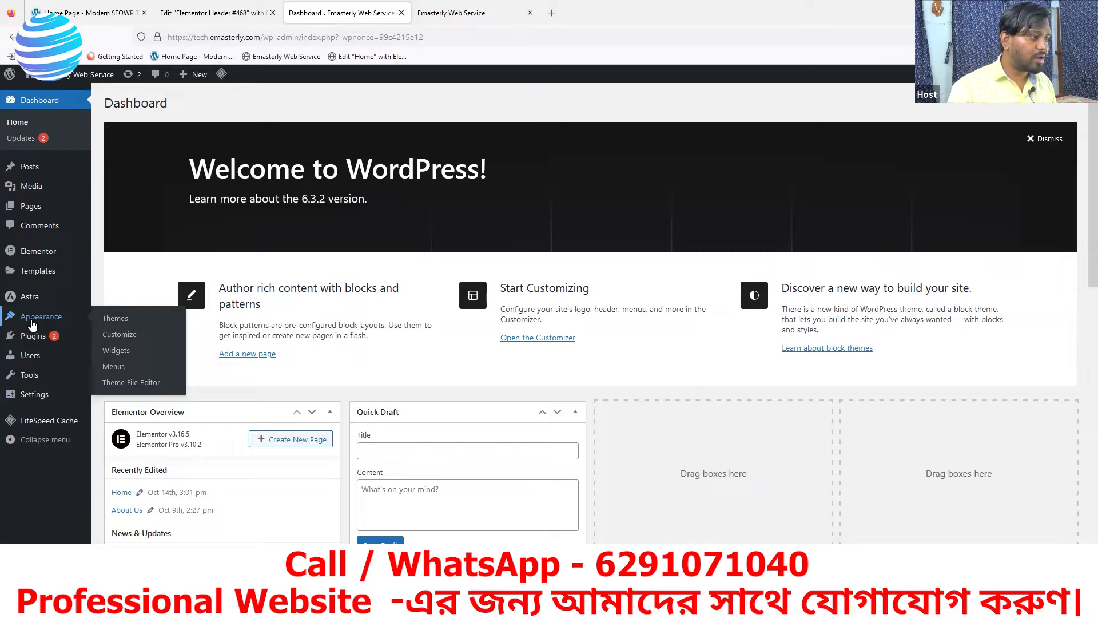
left_click(111, 340)
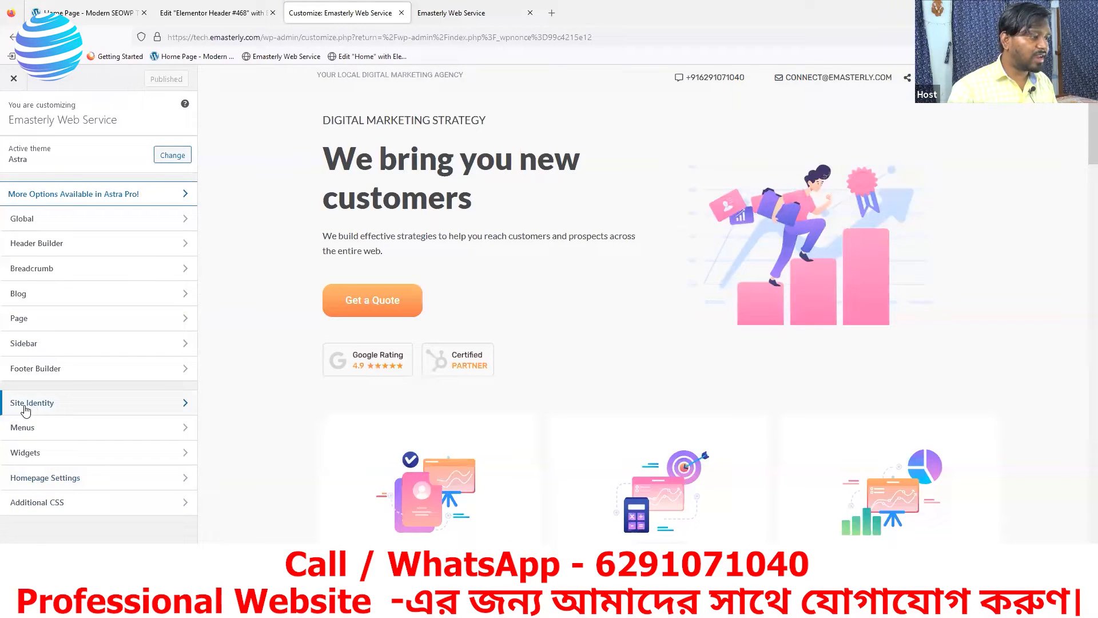
In Site Identity, set the Web emasterly image as the site logo and publish
left_click(59, 407)
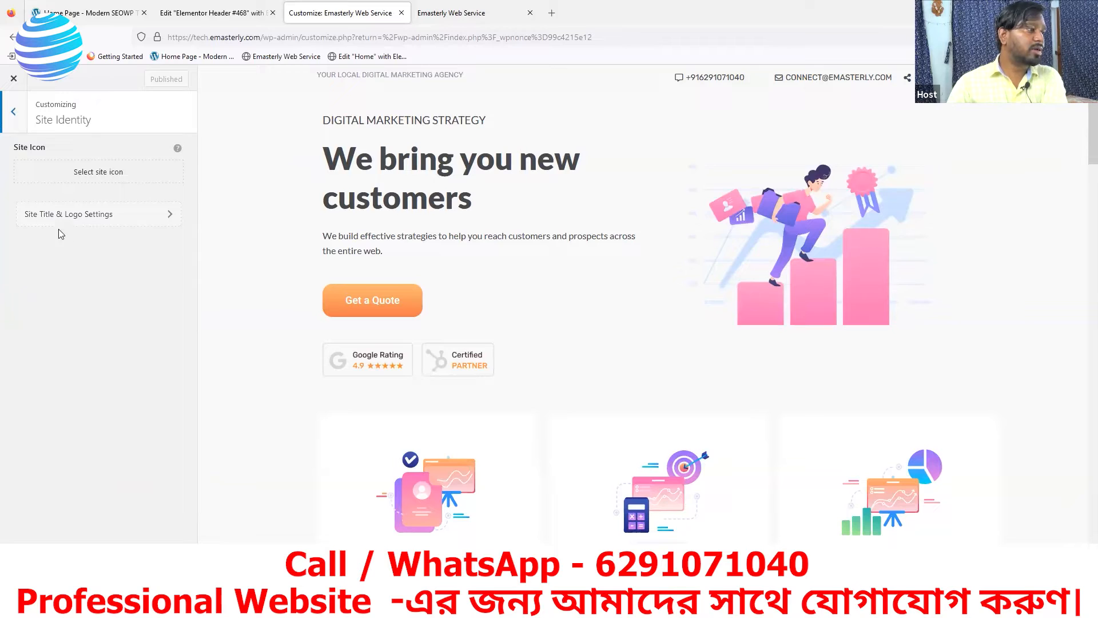
left_click(96, 219)
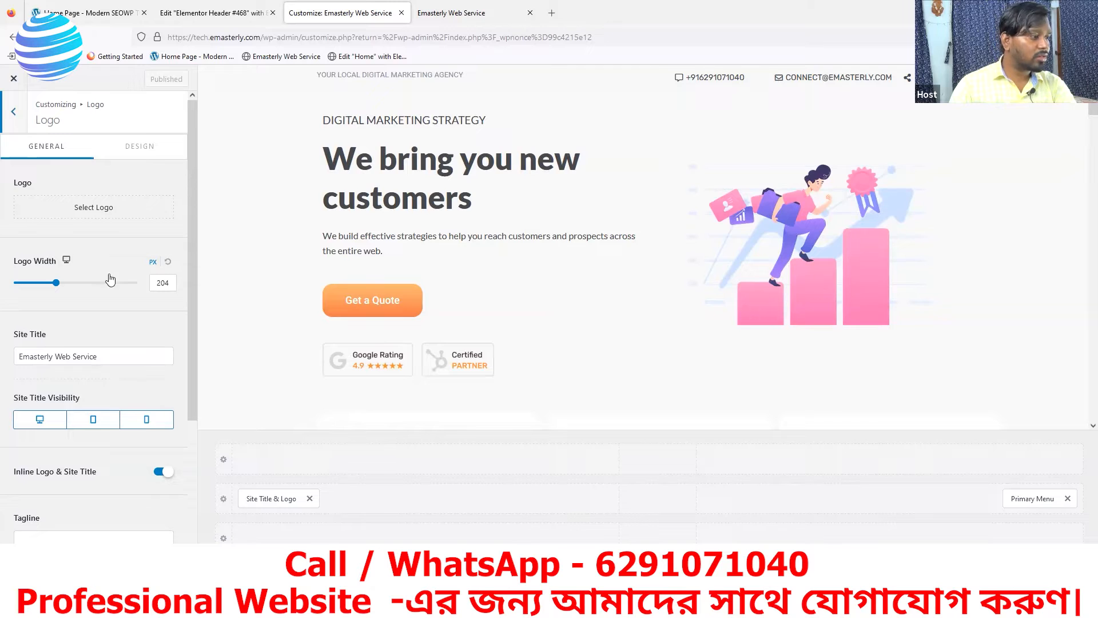
left_click(84, 213)
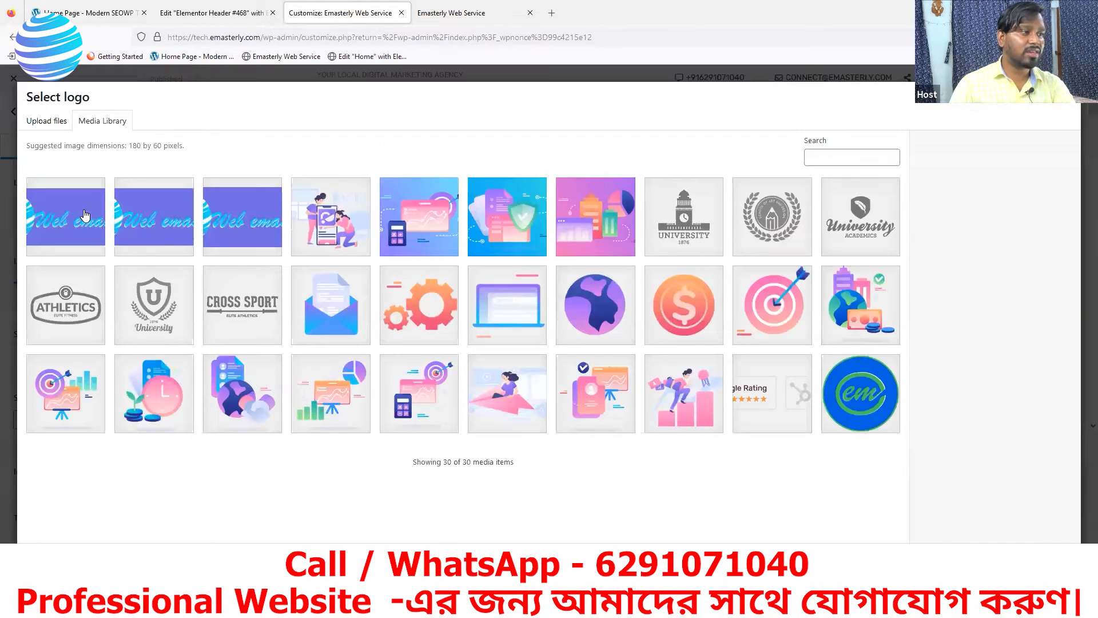
left_click(57, 228)
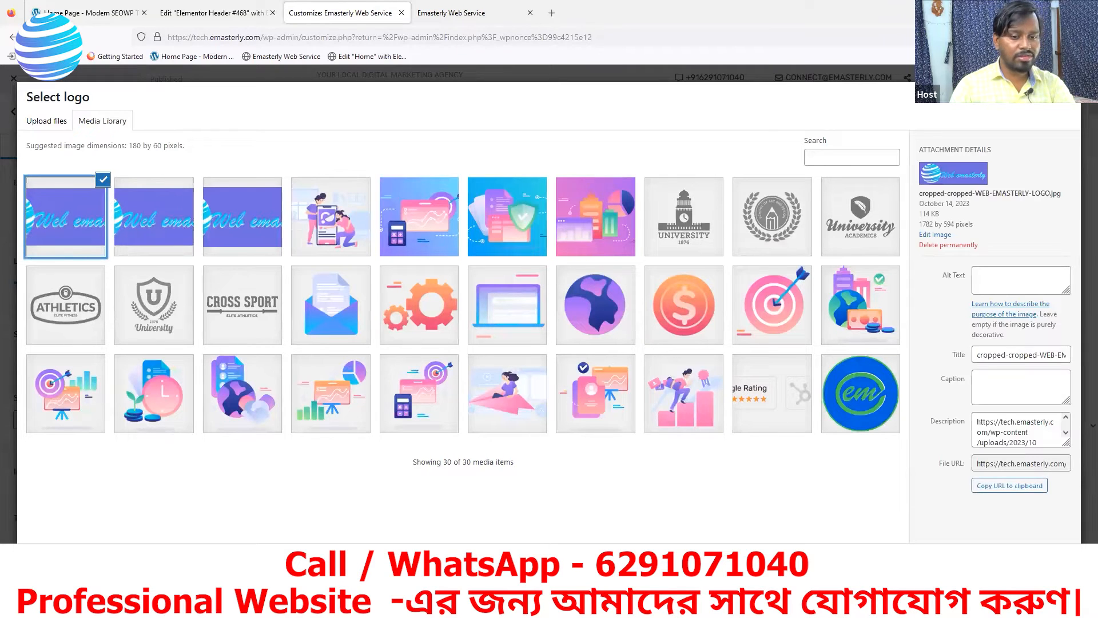
left_click(1054, 561)
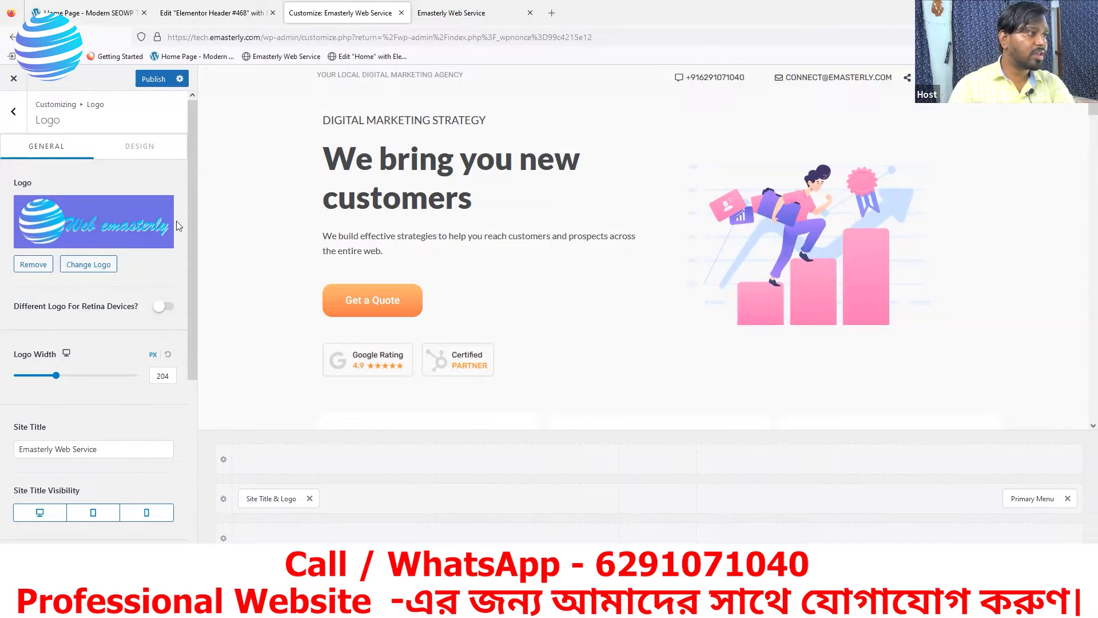
scroll(175, 377, "down", 5)
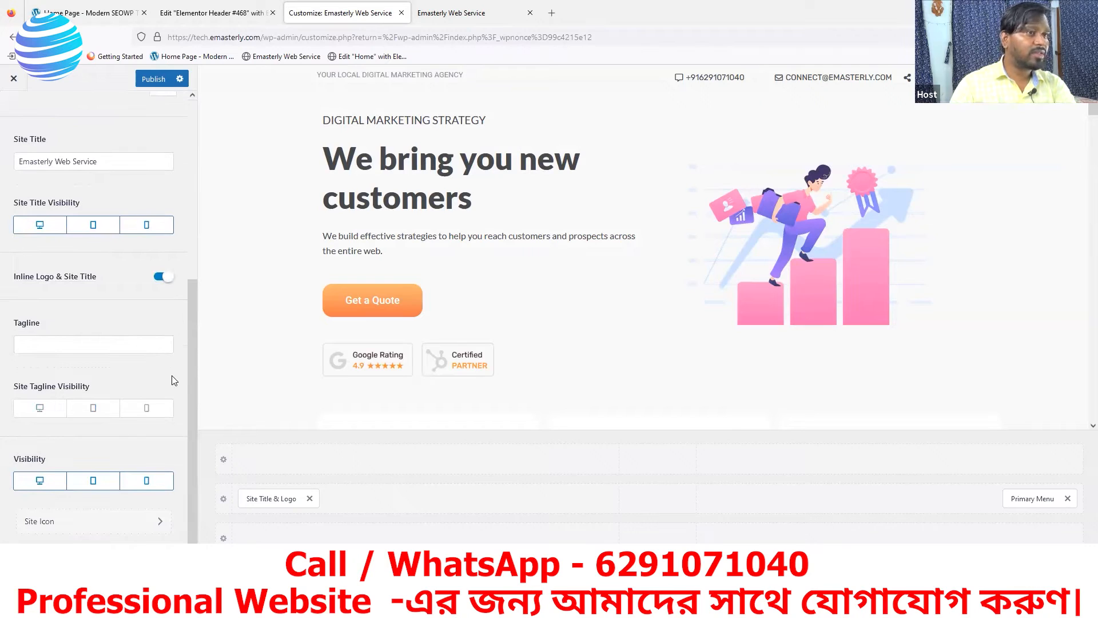
scroll(153, 150, "up", 3)
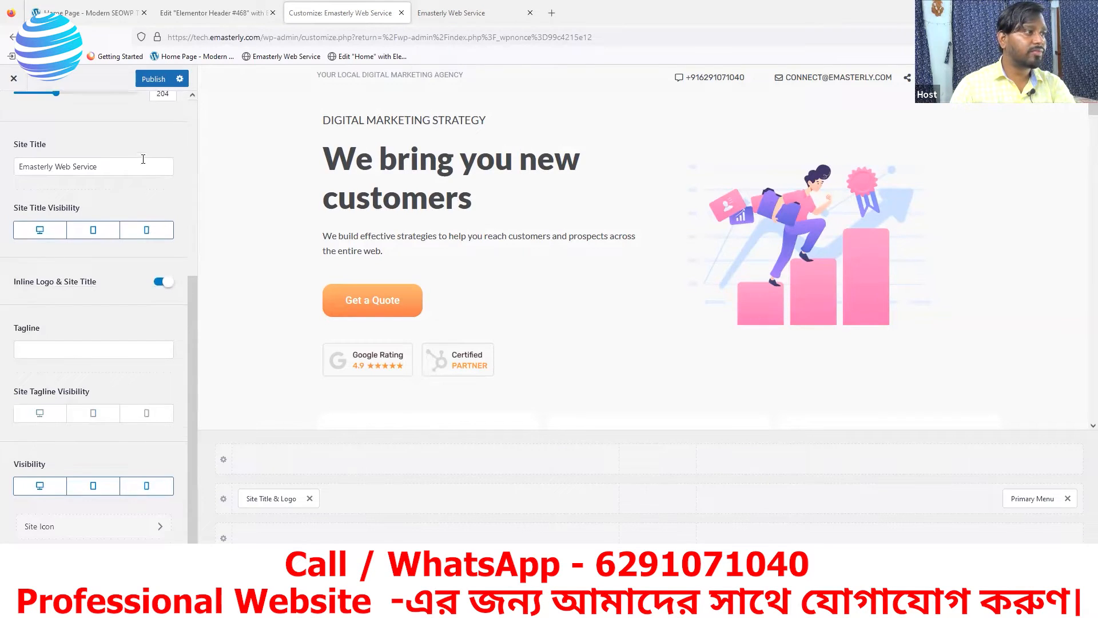
left_click(157, 78)
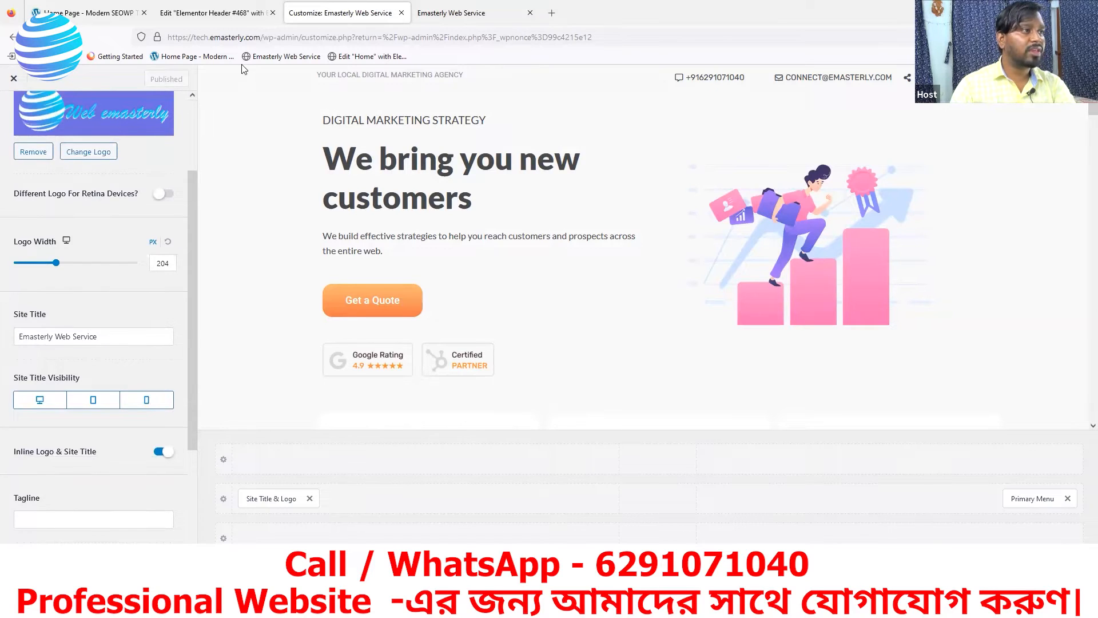
Back in Elementor, delete the placeholder Site Logo widget, re-add it, then remove it again
left_click(226, 12)
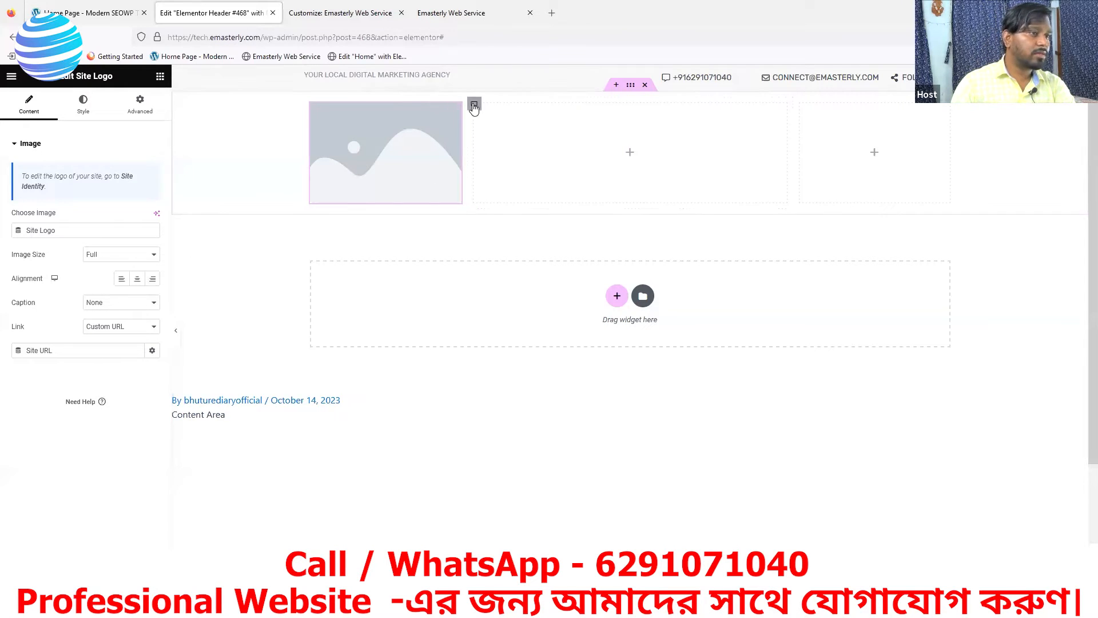
right_click(455, 111)
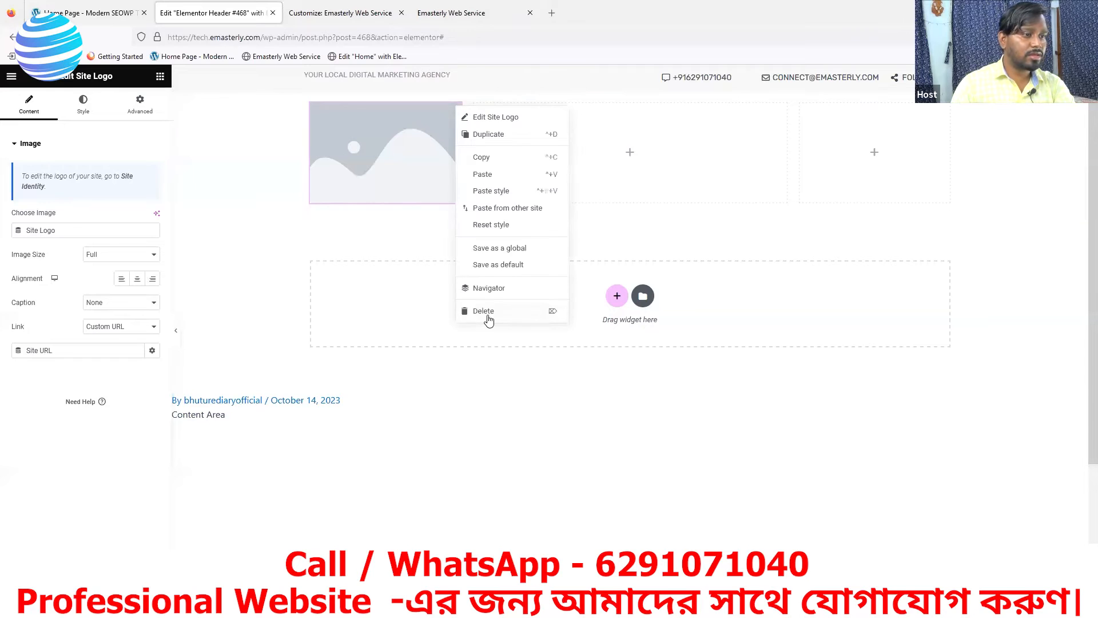
left_click(487, 316)
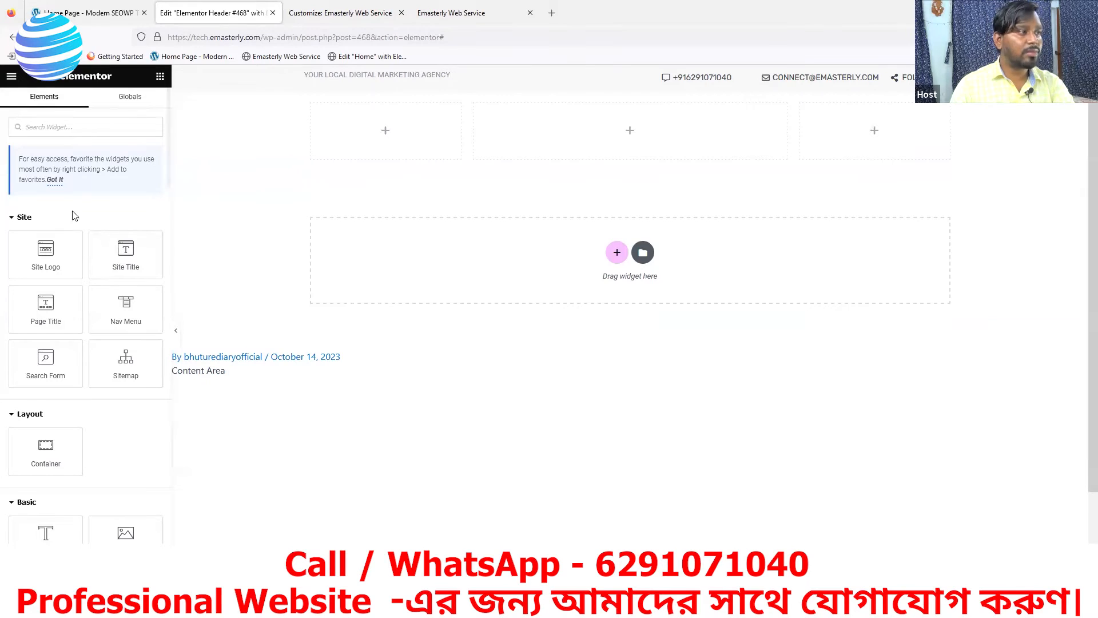
left_click_drag(45, 260, 371, 155)
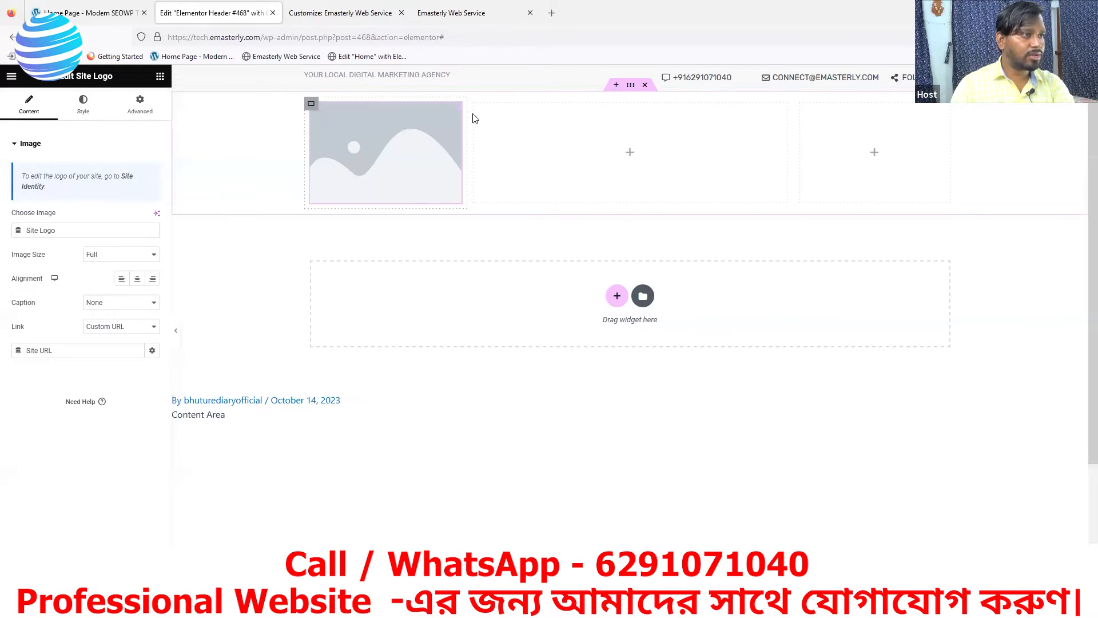
right_click(456, 111)
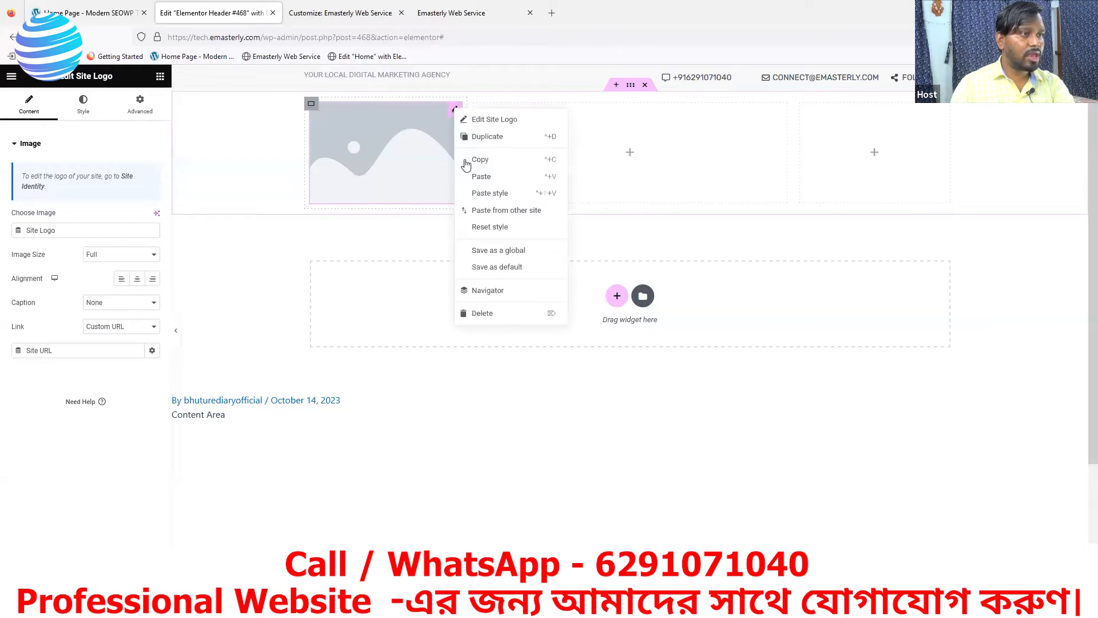
left_click(480, 314)
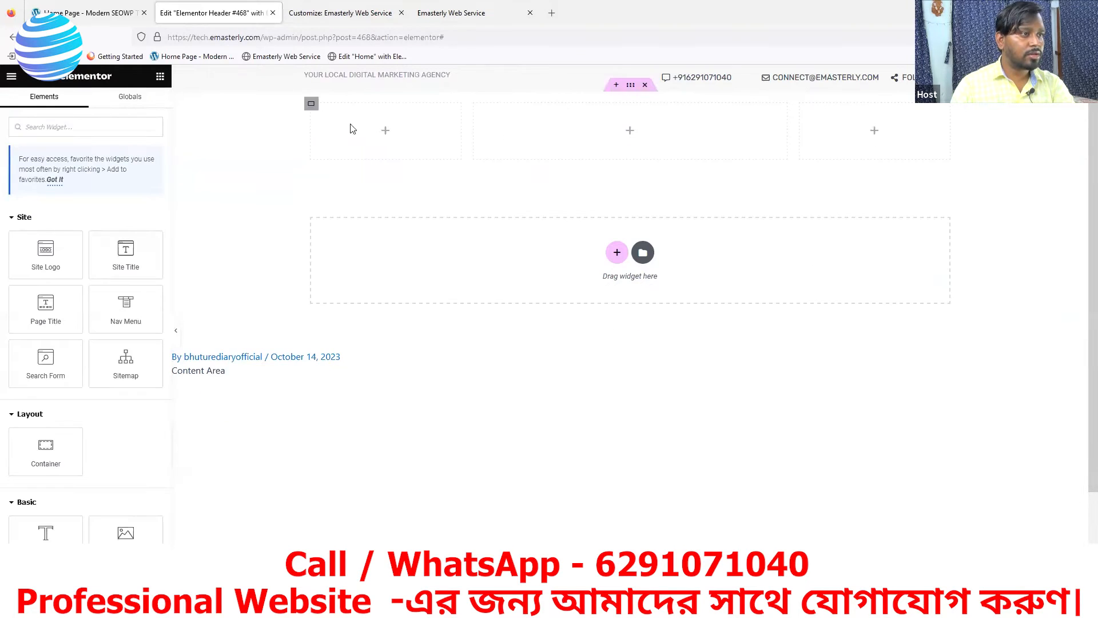
Reload the editor choosing Leave page, then review the editing History panel
left_click(52, 37)
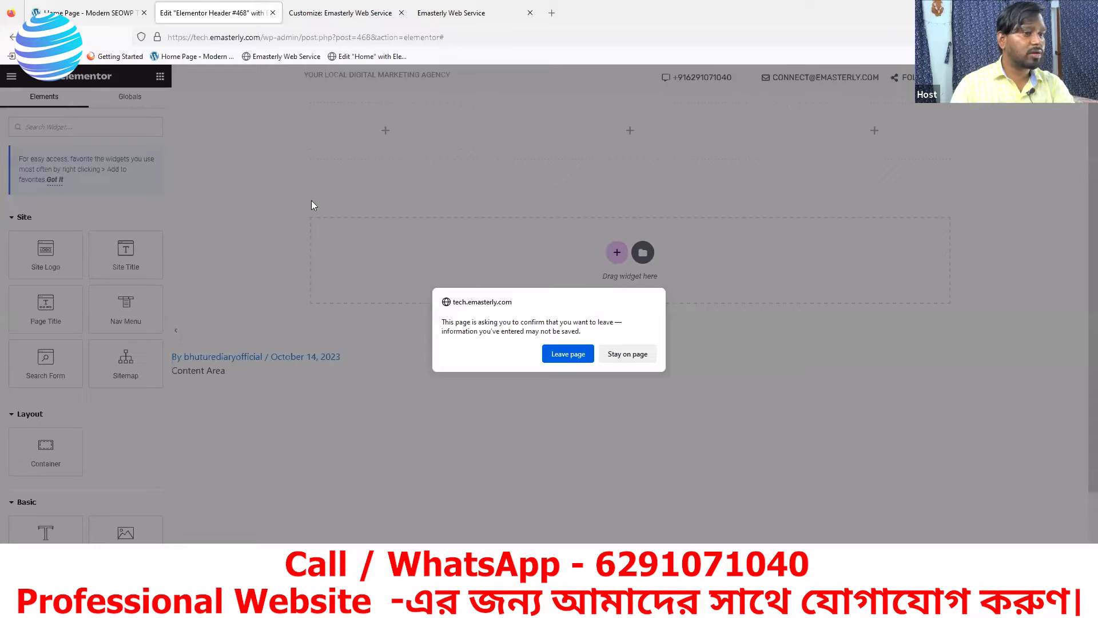
left_click(567, 354)
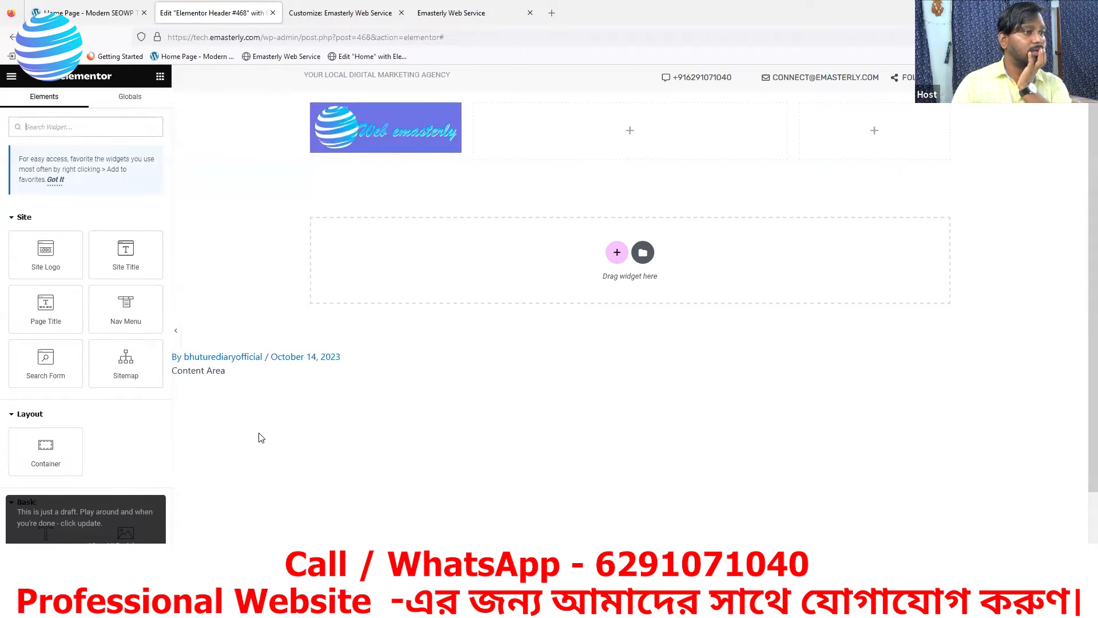
left_click(118, 541)
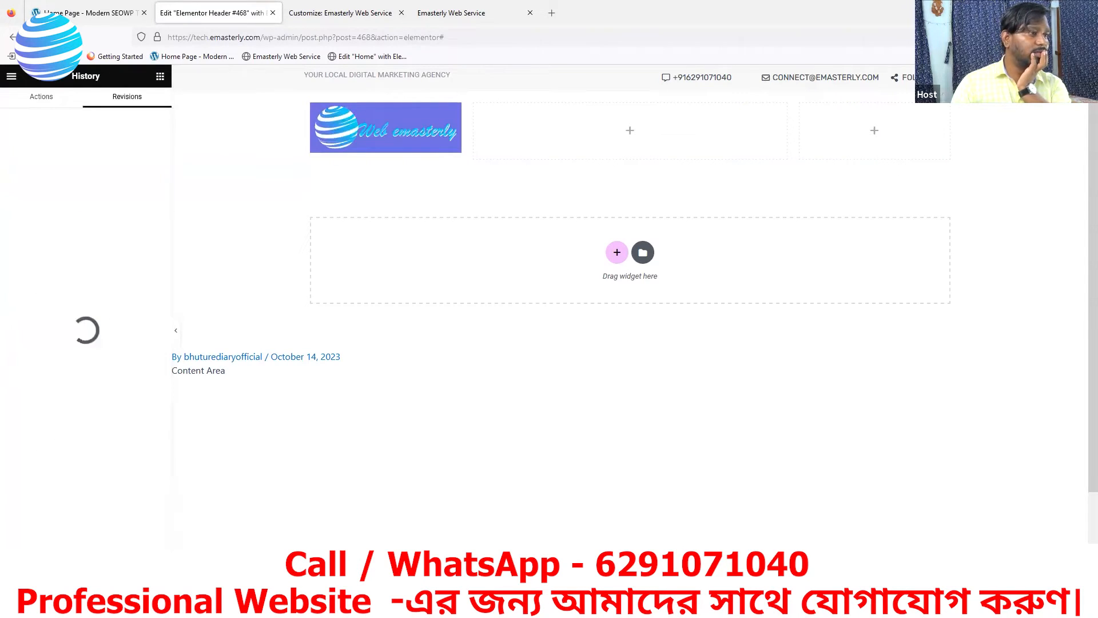
left_click(51, 98)
left_click(11, 77)
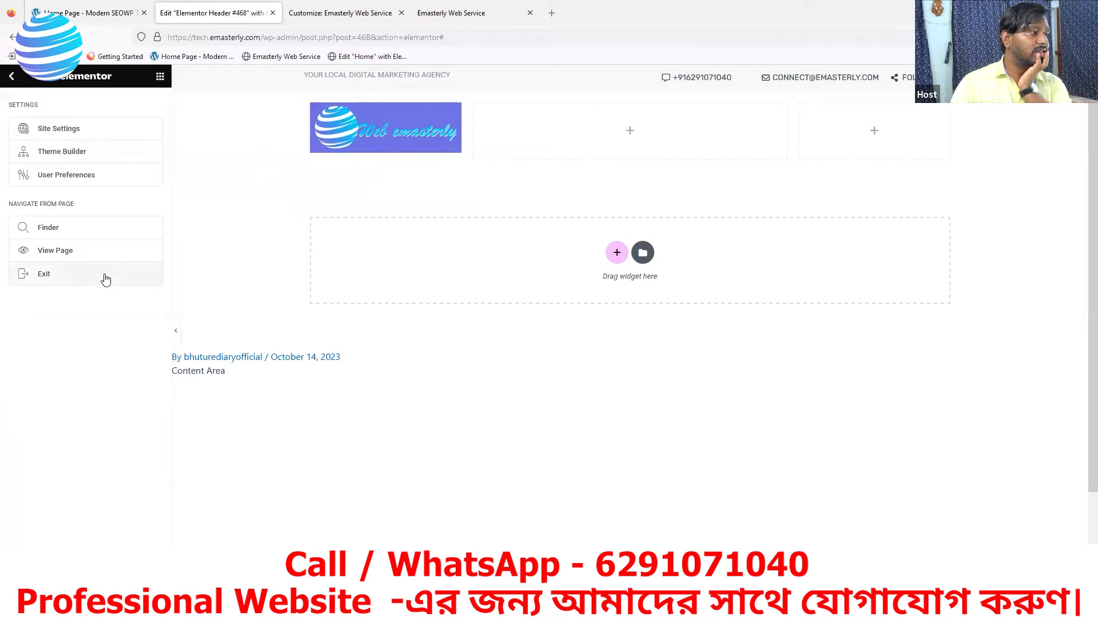
Browse the Theme Builder's header list, then back out to the WordPress dashboard
left_click(58, 152)
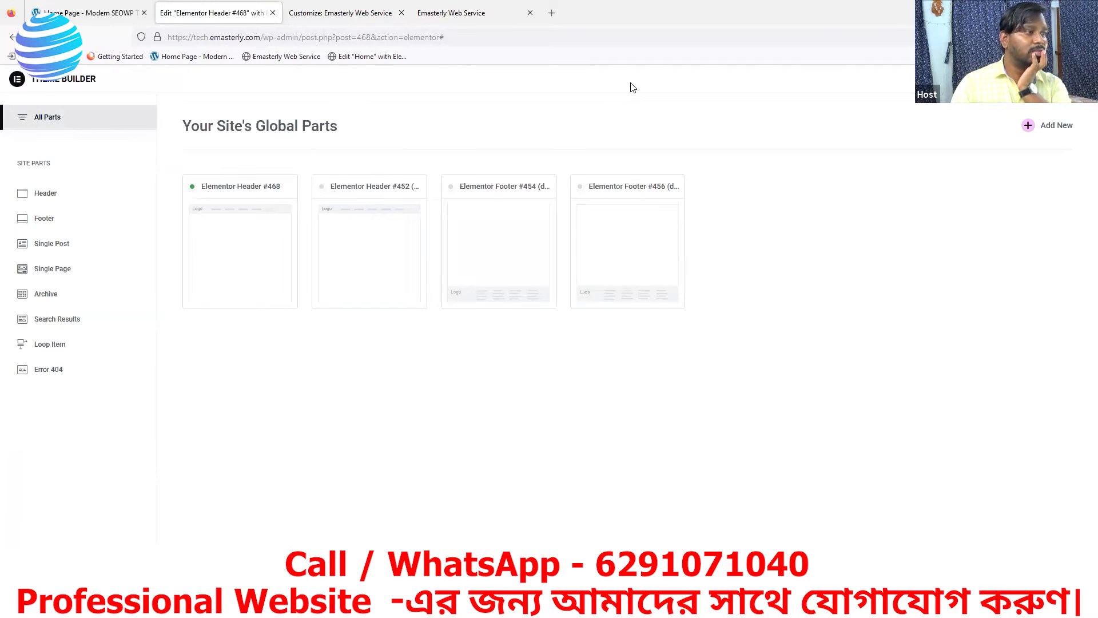
left_click(45, 204)
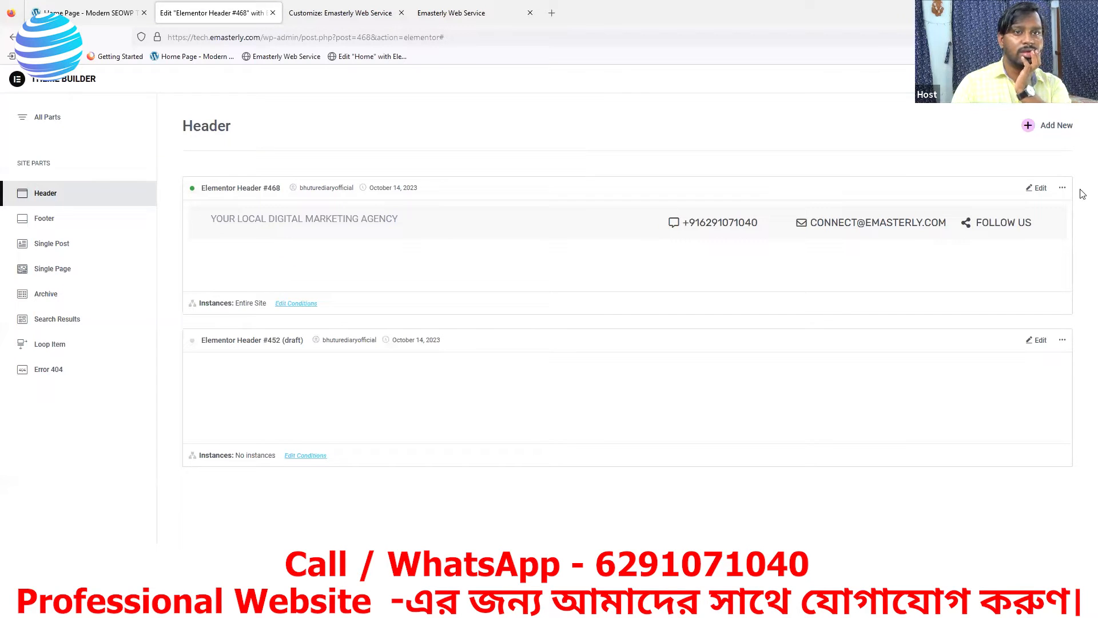
left_click(9, 38)
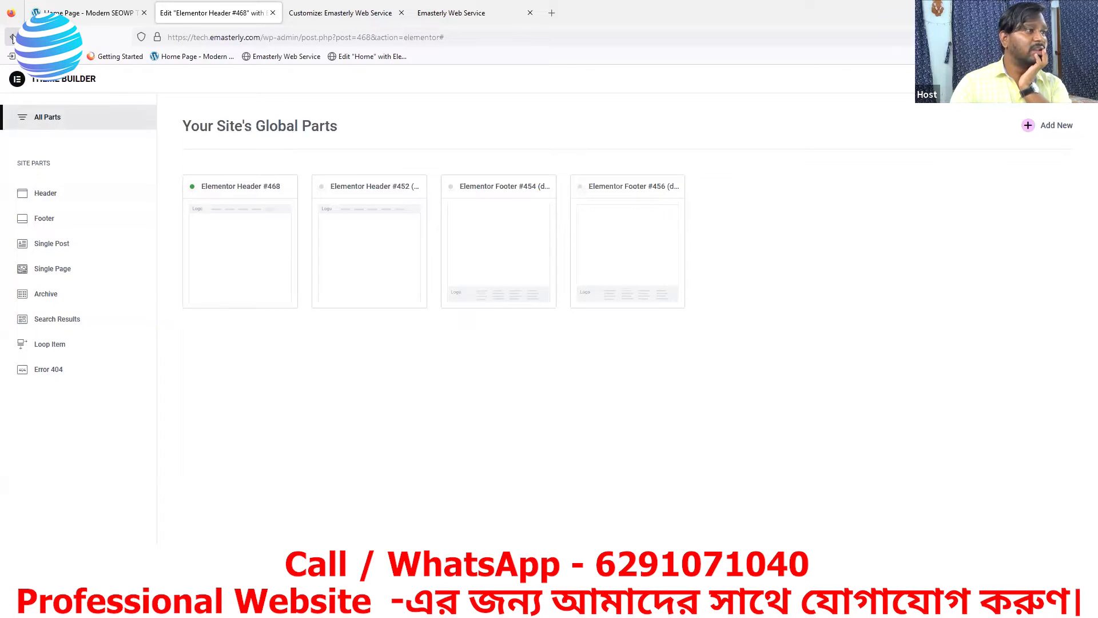
left_click(12, 38)
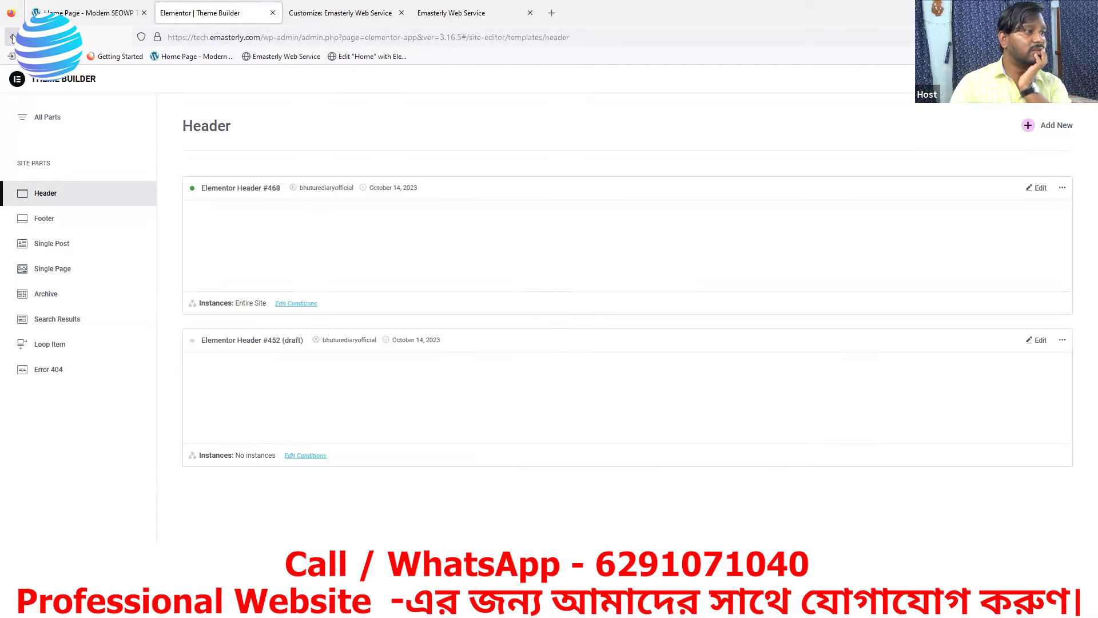
left_click(12, 38)
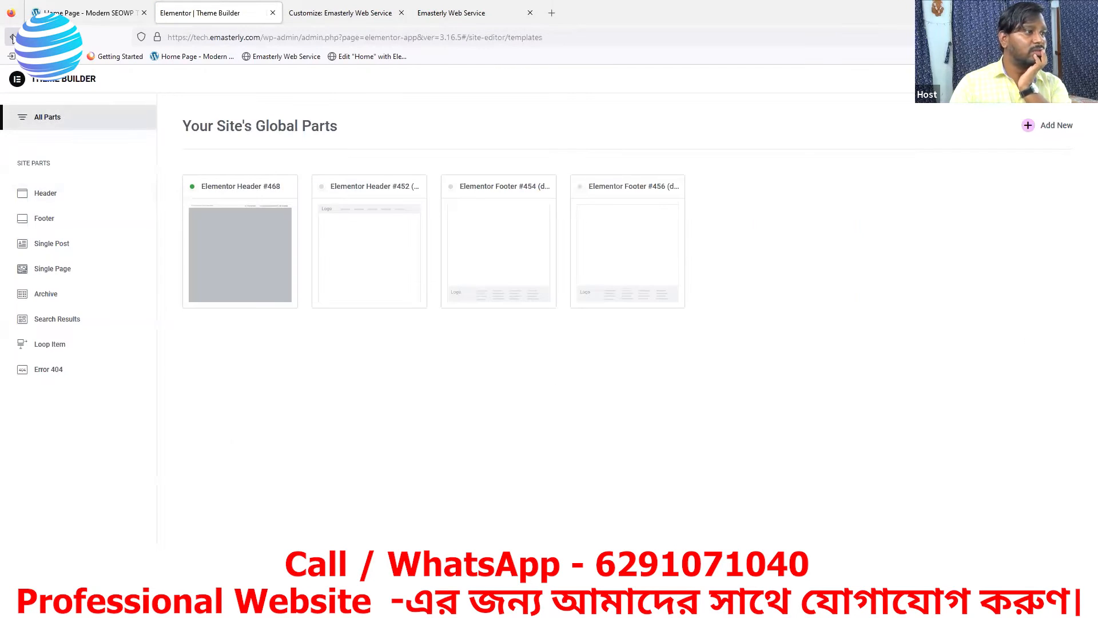
left_click(13, 38)
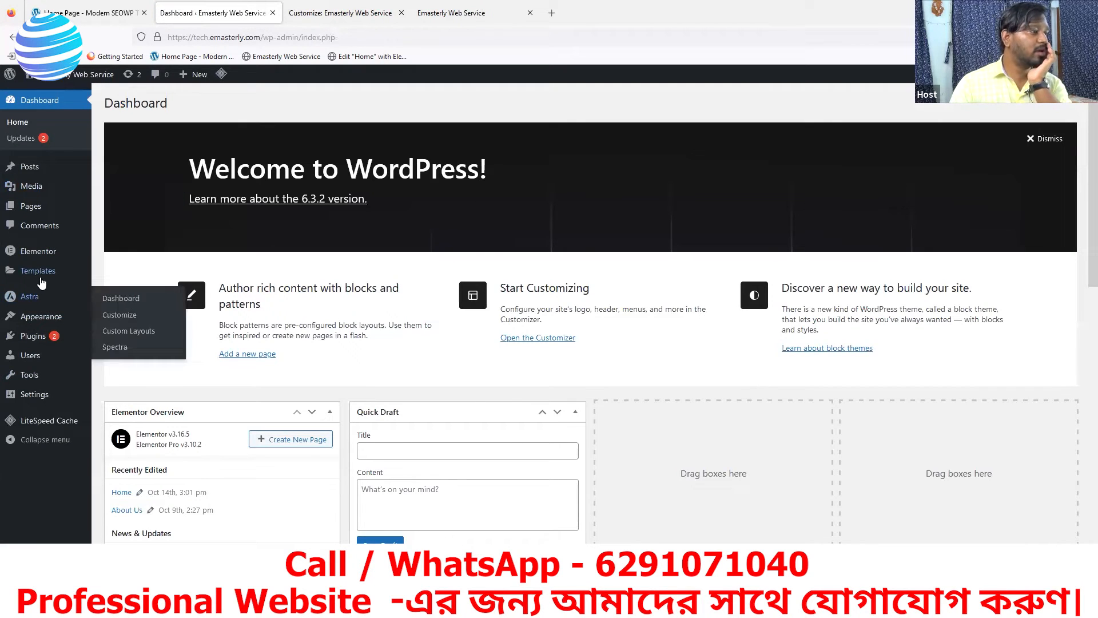
From Templates > Theme Builder, filter to headers and edit Elementor Header #468
mouse_move(40, 274)
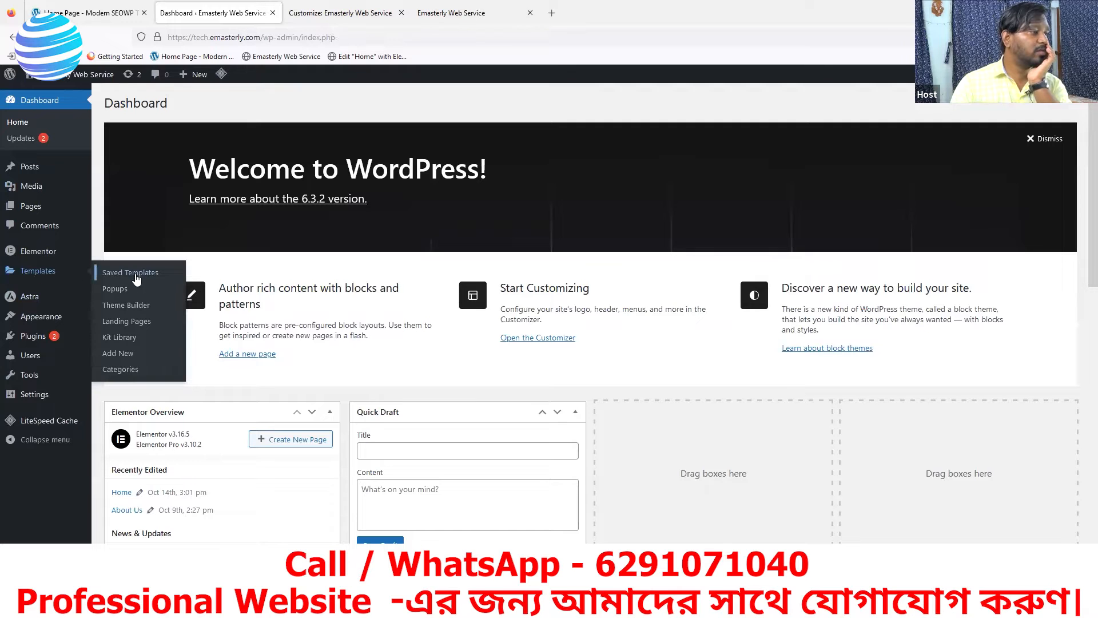
left_click(131, 305)
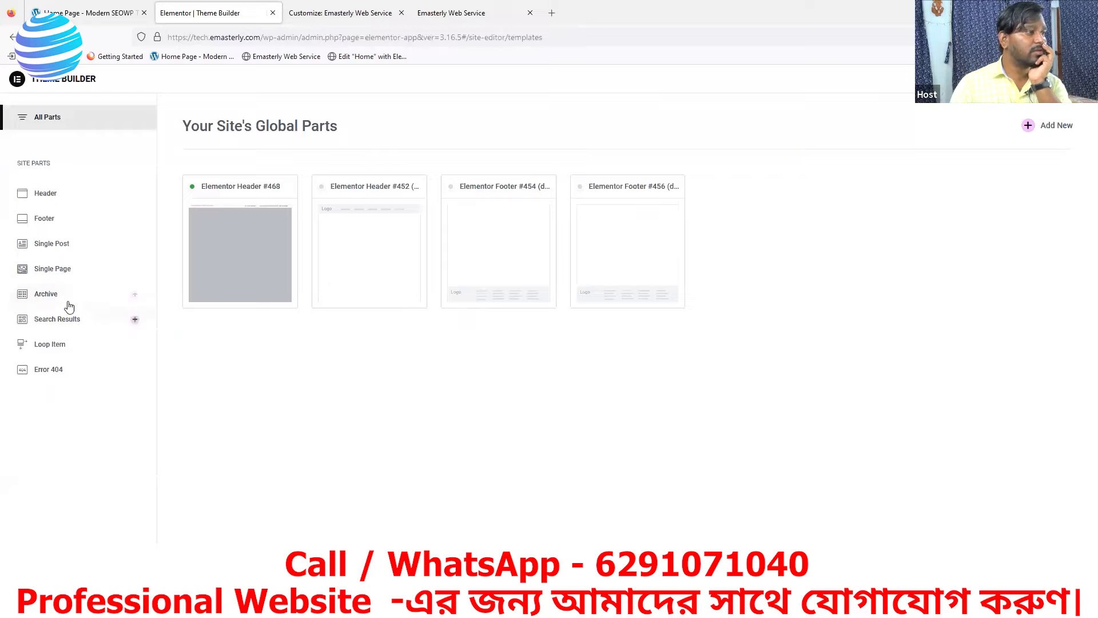
left_click(39, 198)
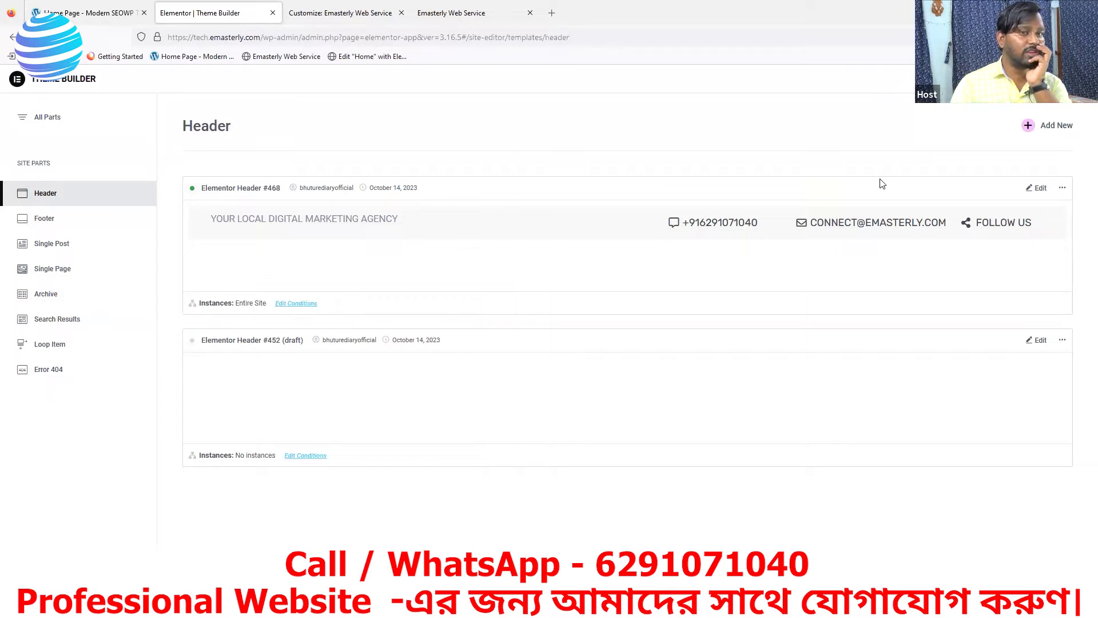
left_click(1040, 189)
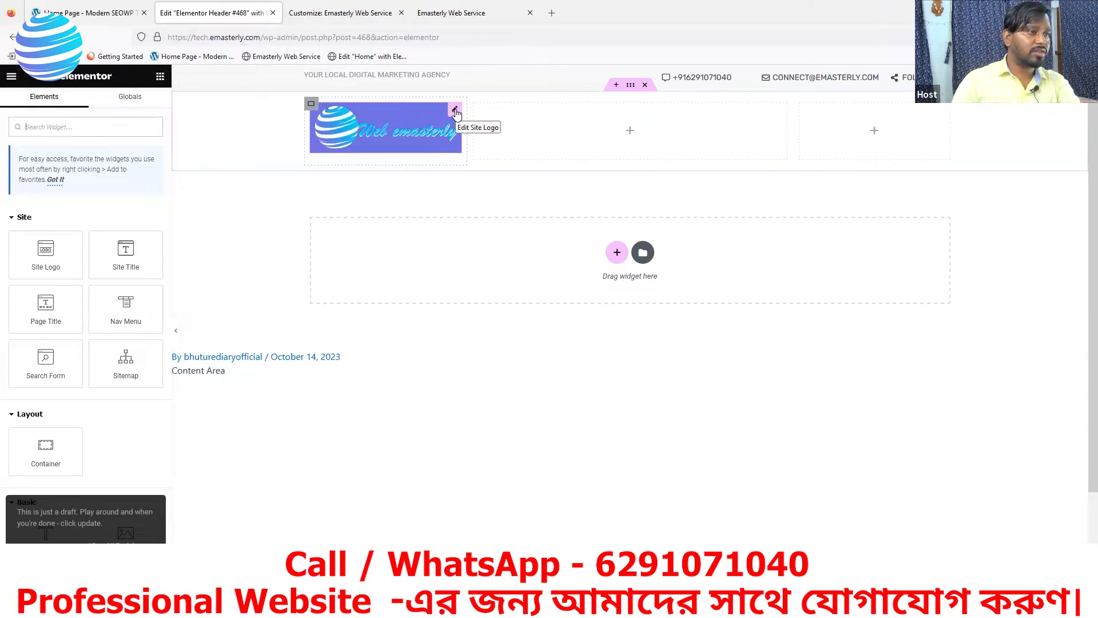
Delete the header's old logo and drag a new Site Logo widget into the first column
right_click(456, 113)
left_click(484, 315)
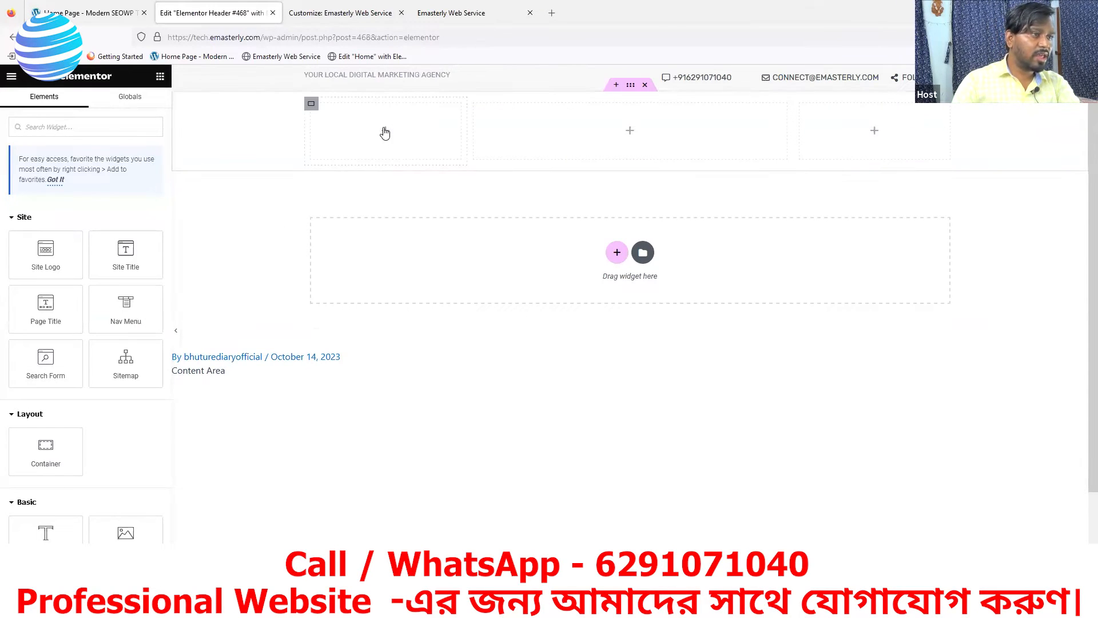
left_click_drag(52, 260, 383, 137)
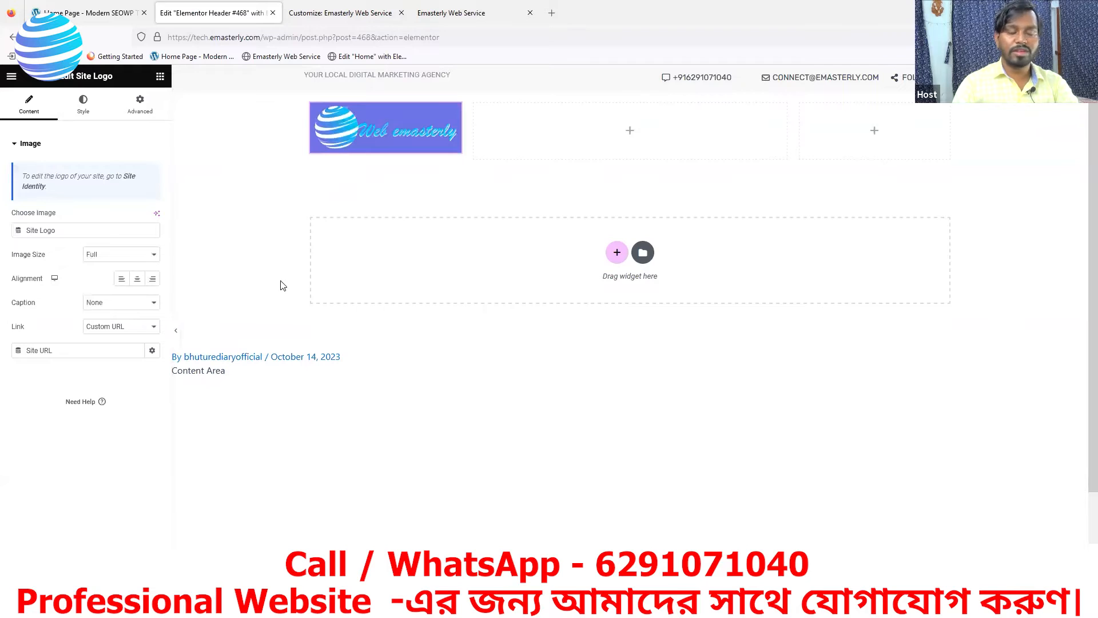
left_click(103, 259)
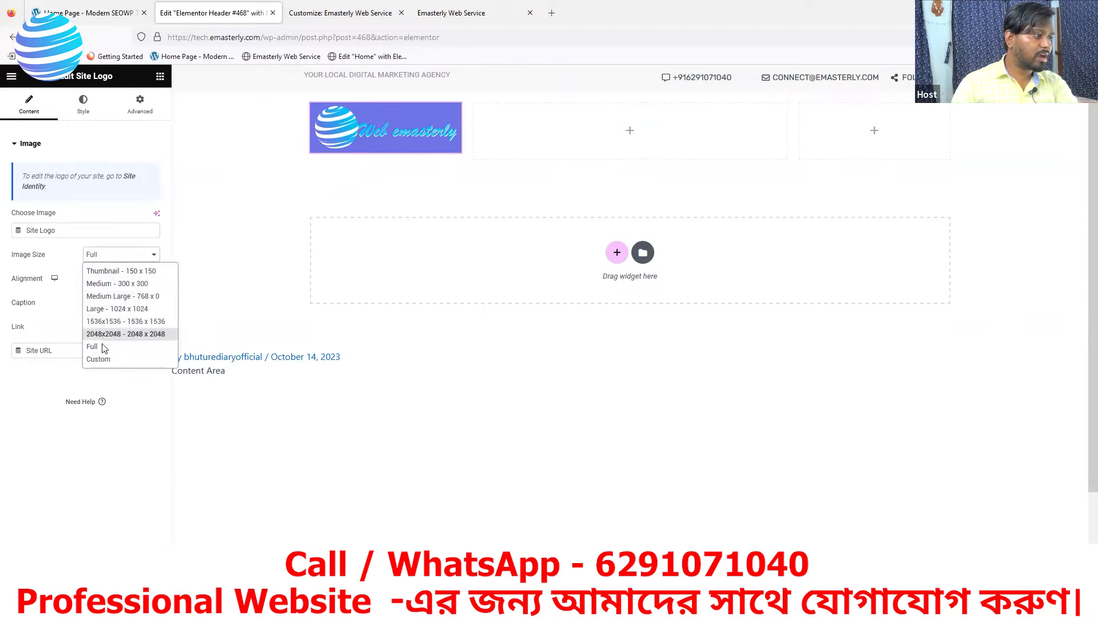
Give the header logo a Custom 200 × 70 image size and left alignment
left_click(101, 358)
left_click(26, 315)
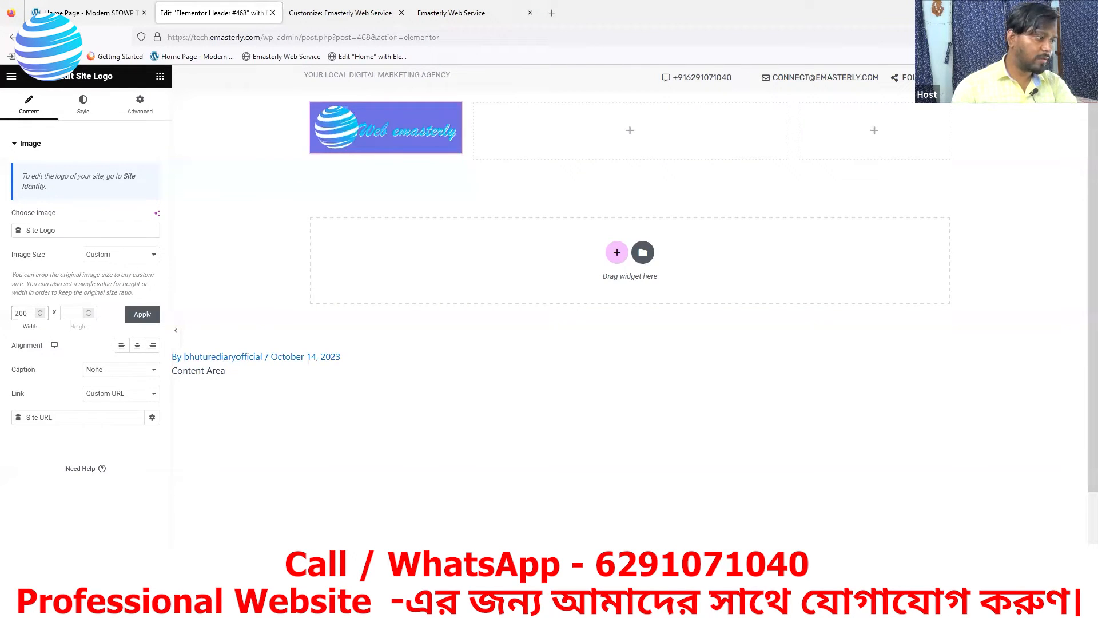
left_click(75, 313)
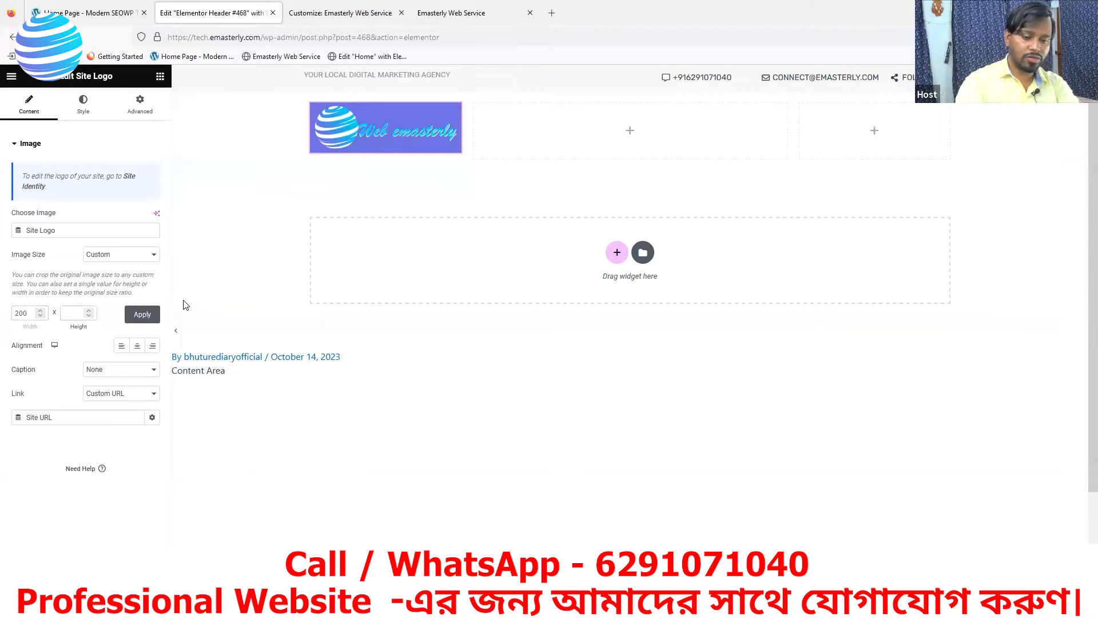
left_click(143, 317)
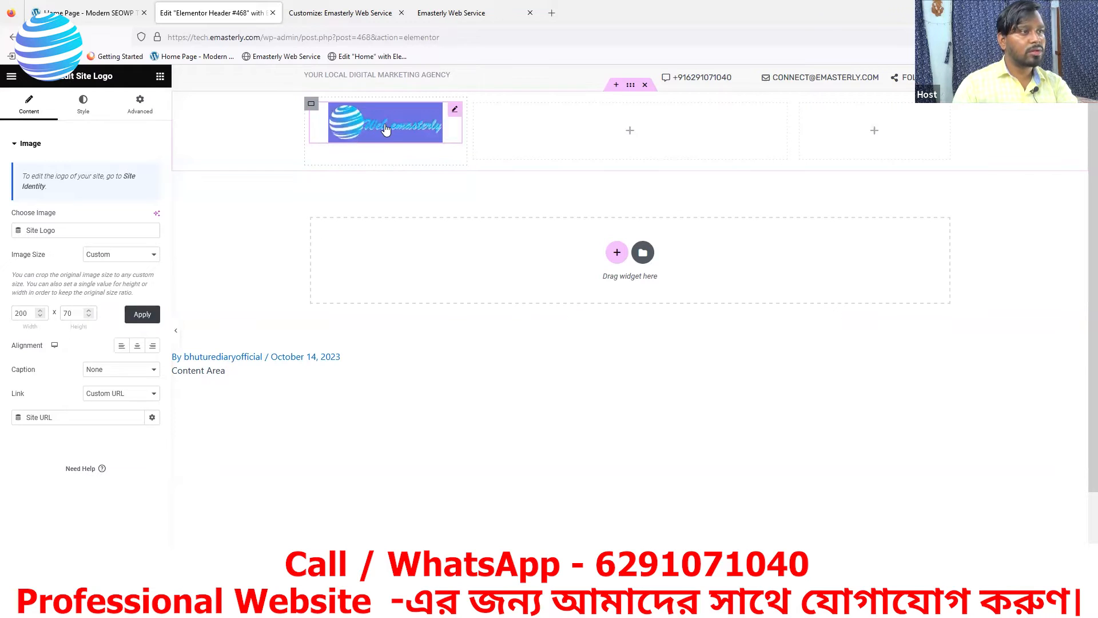
left_click(121, 347)
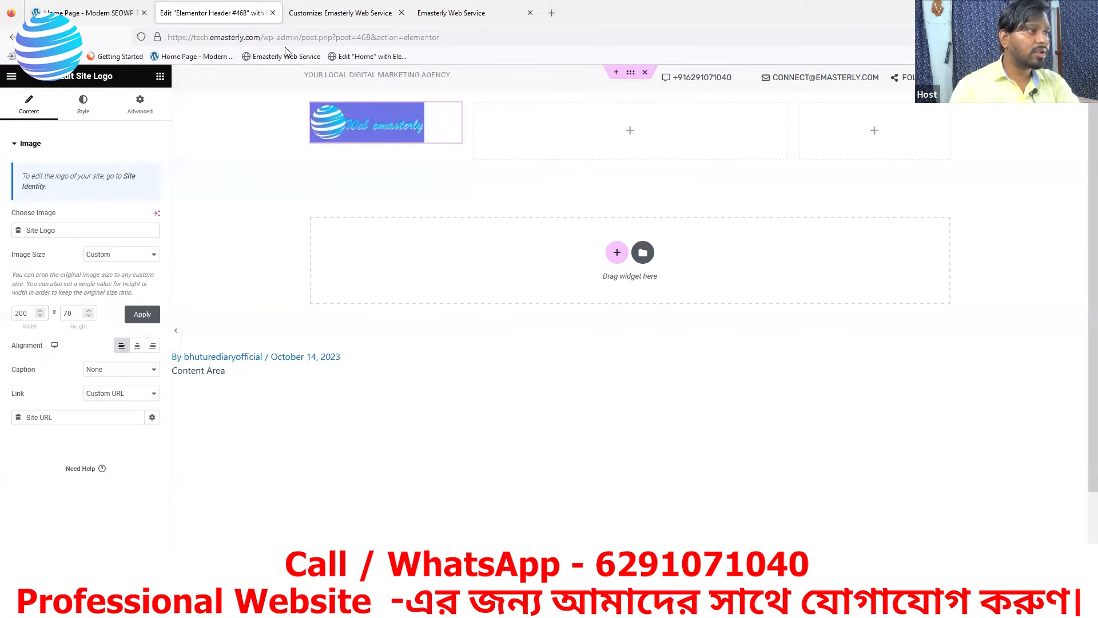
key("ctrl+Tab")
key("ctrl+Tab")
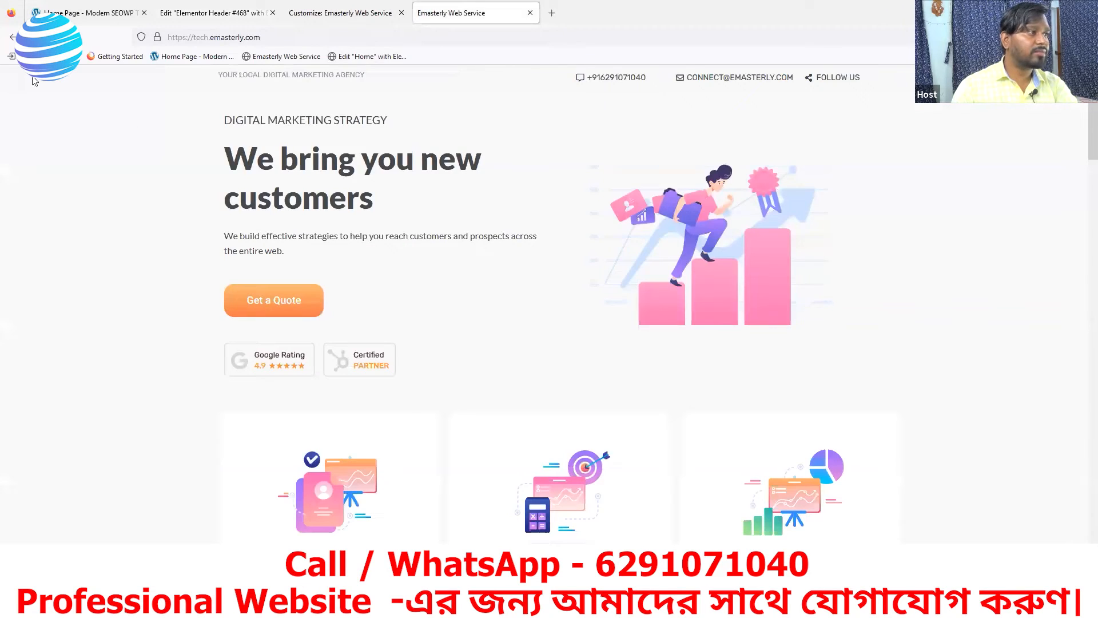
key("F5")
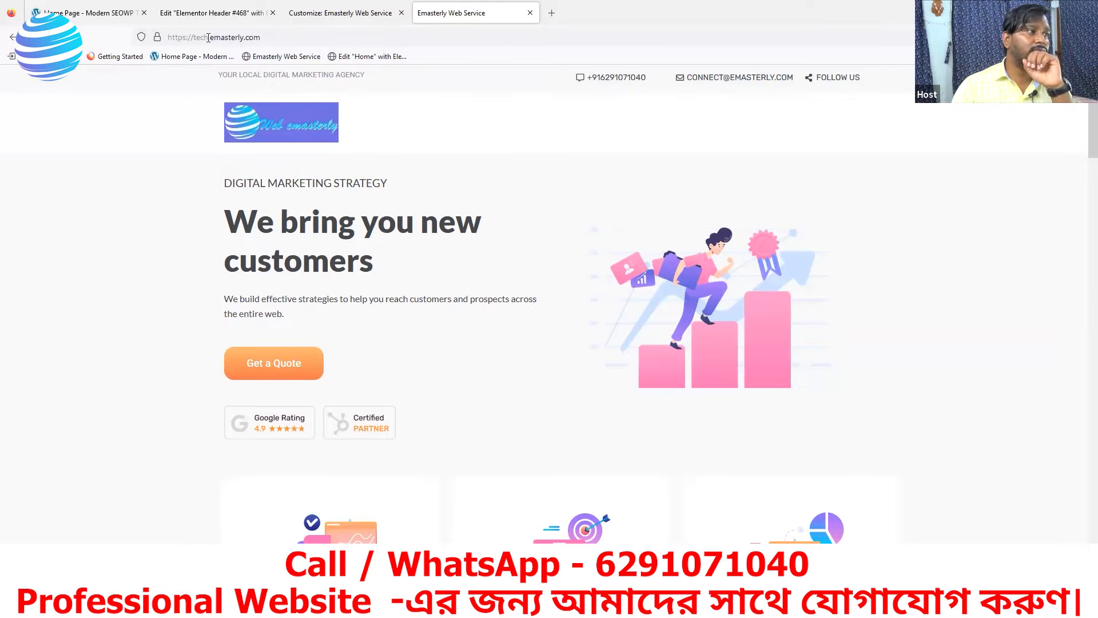
left_click(184, 20)
Replace the Site Logo widget with an Image widget using WEB-EMASTERLY-LOGO.jpg in the first column
right_click(454, 113)
left_click(479, 318)
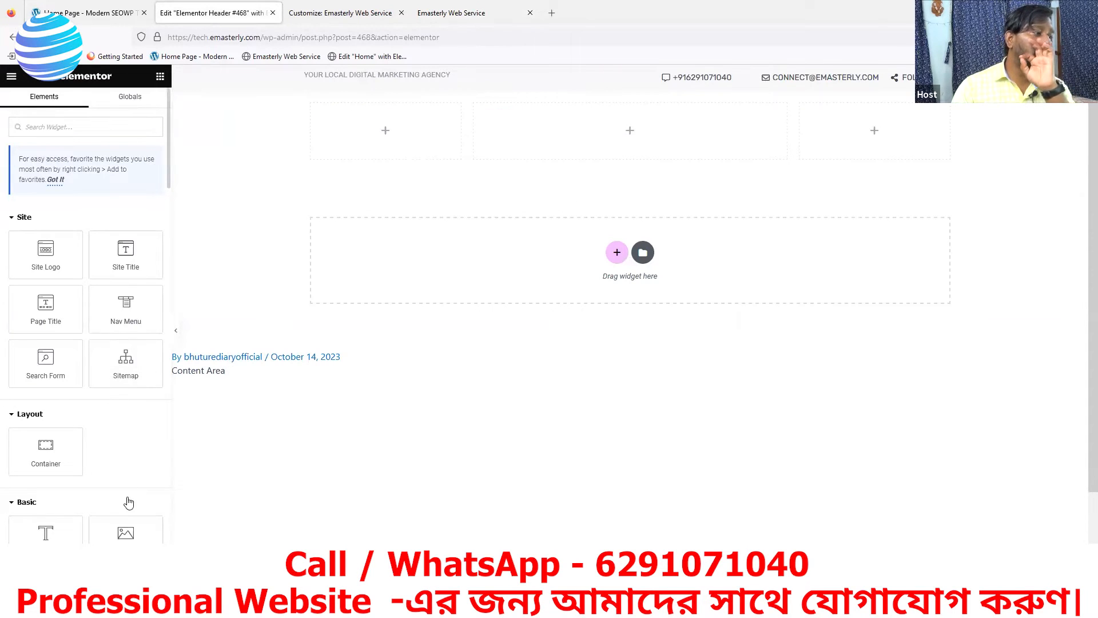
left_click_drag(126, 533, 355, 133)
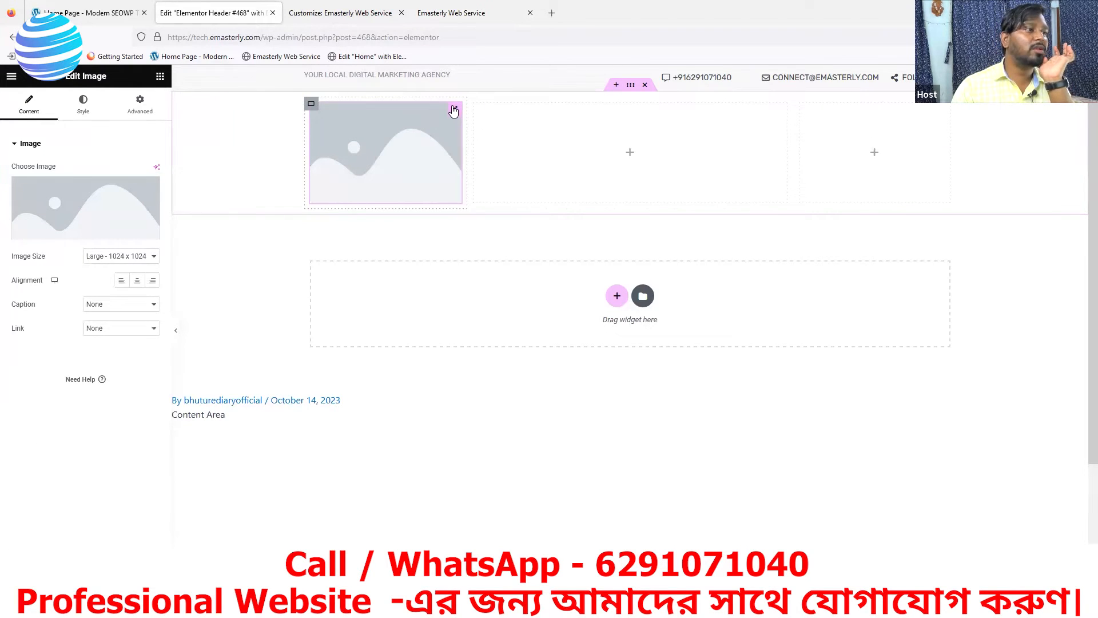
left_click(80, 235)
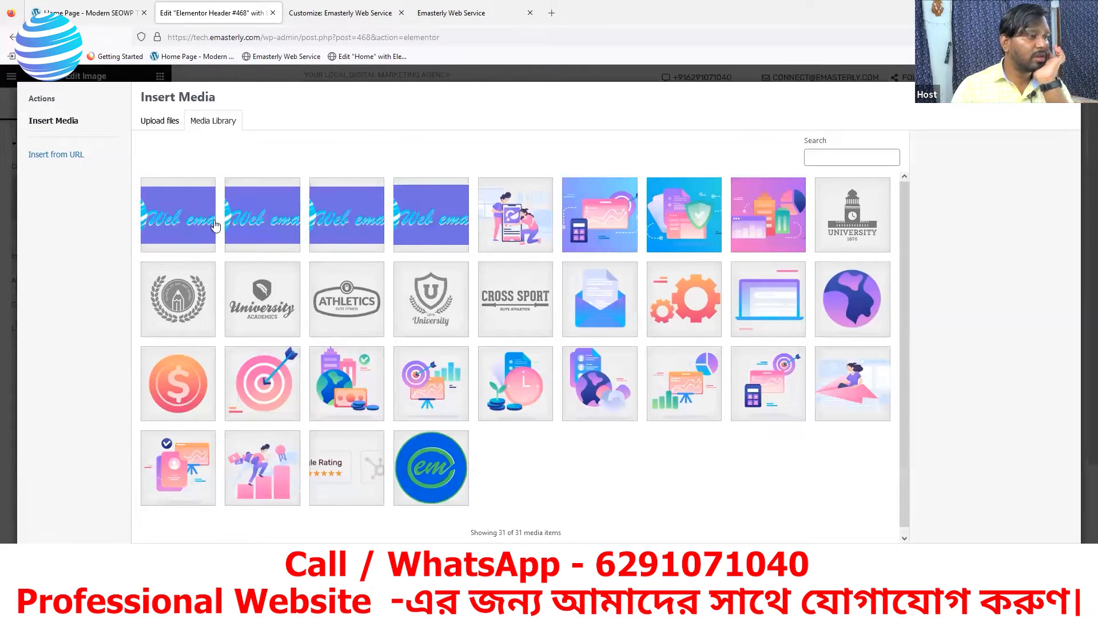
left_click(415, 220)
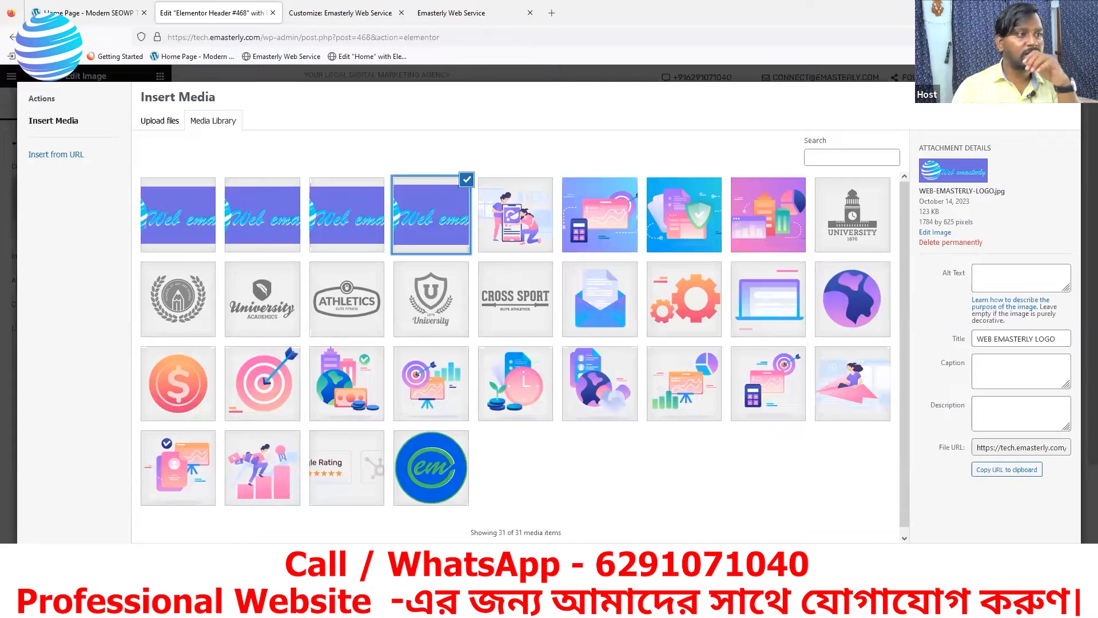
left_click(1049, 560)
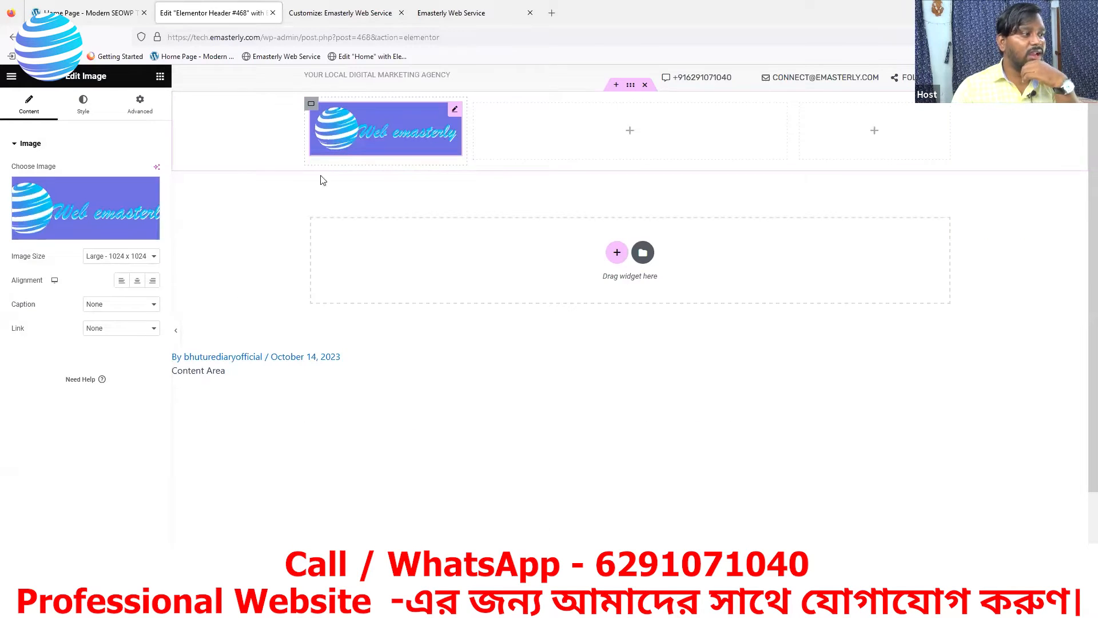
Try the logo at Medium 300 x 300 and Thumbnail 150 x 150, then choose Custom size
left_click(128, 256)
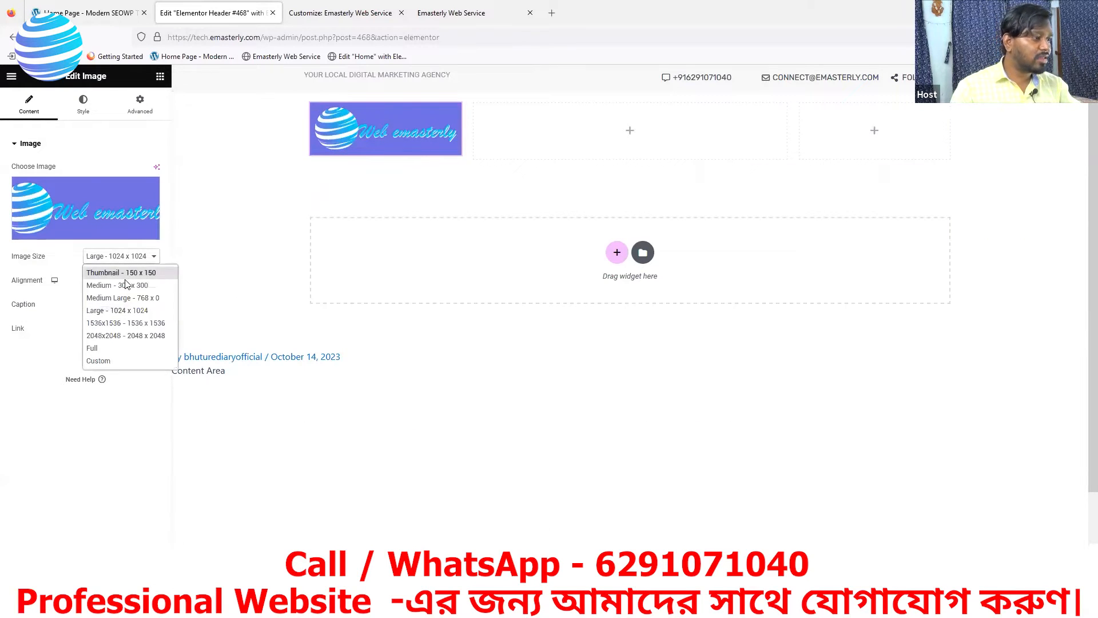
left_click(127, 285)
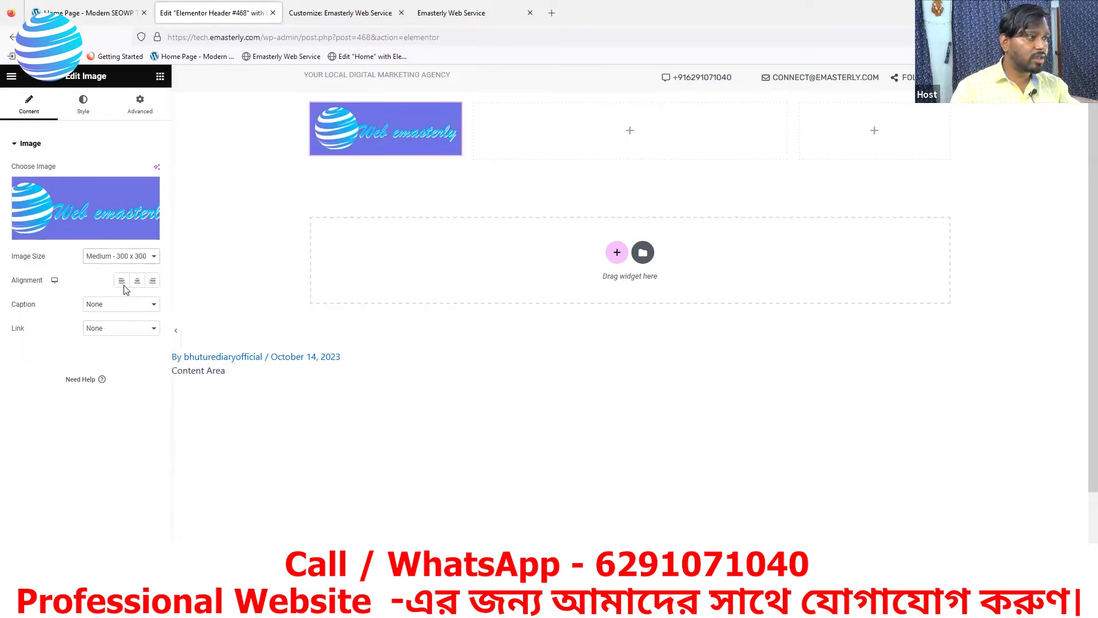
left_click(127, 256)
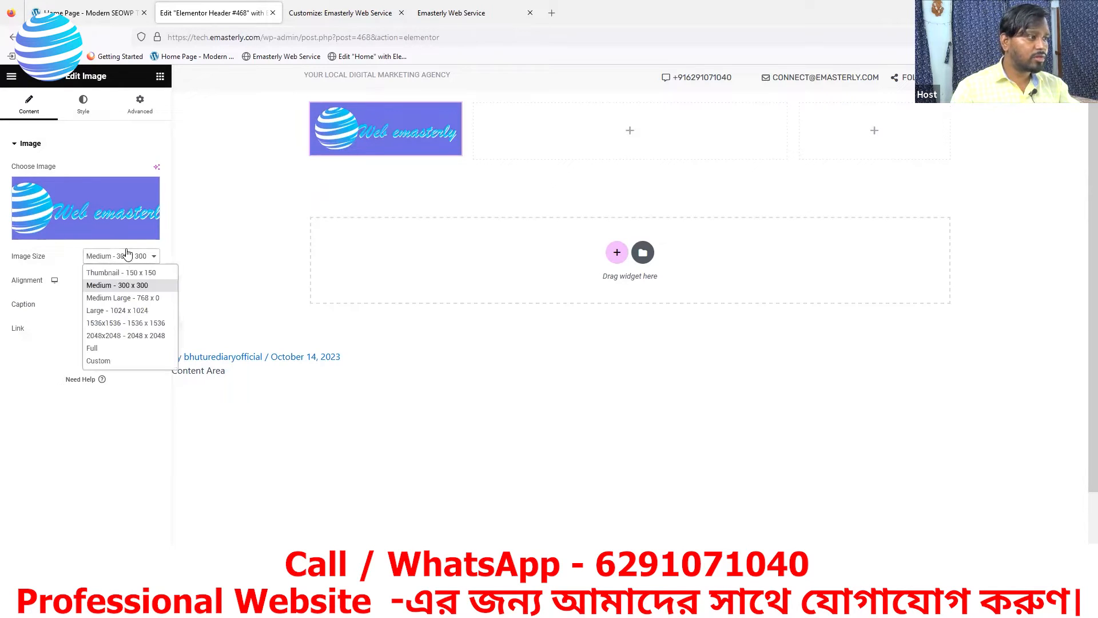
left_click(126, 273)
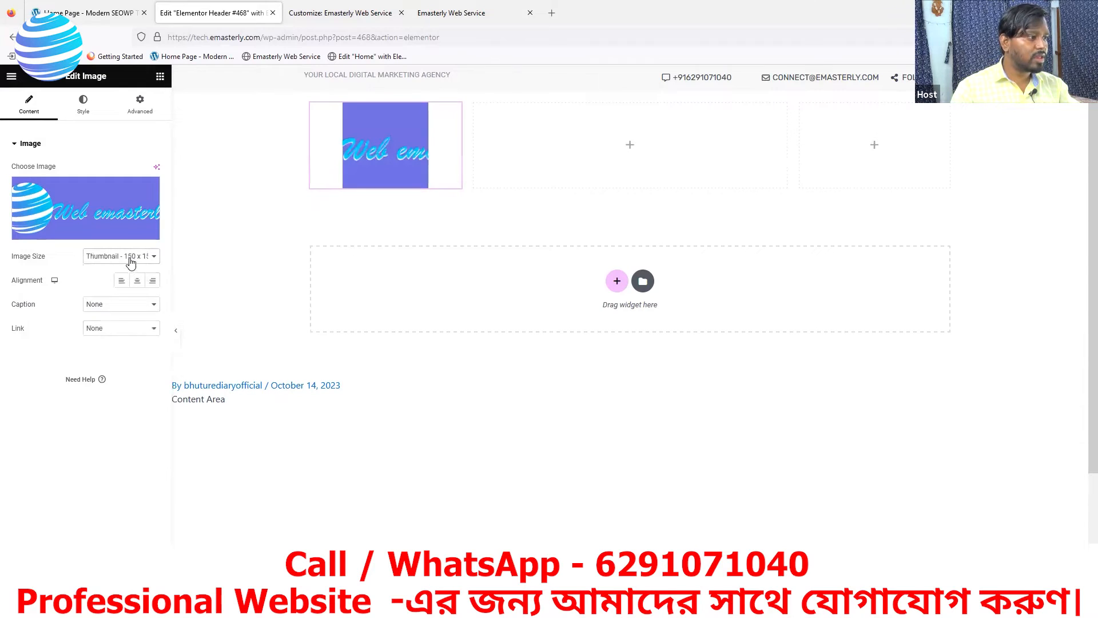
left_click(129, 256)
left_click(128, 285)
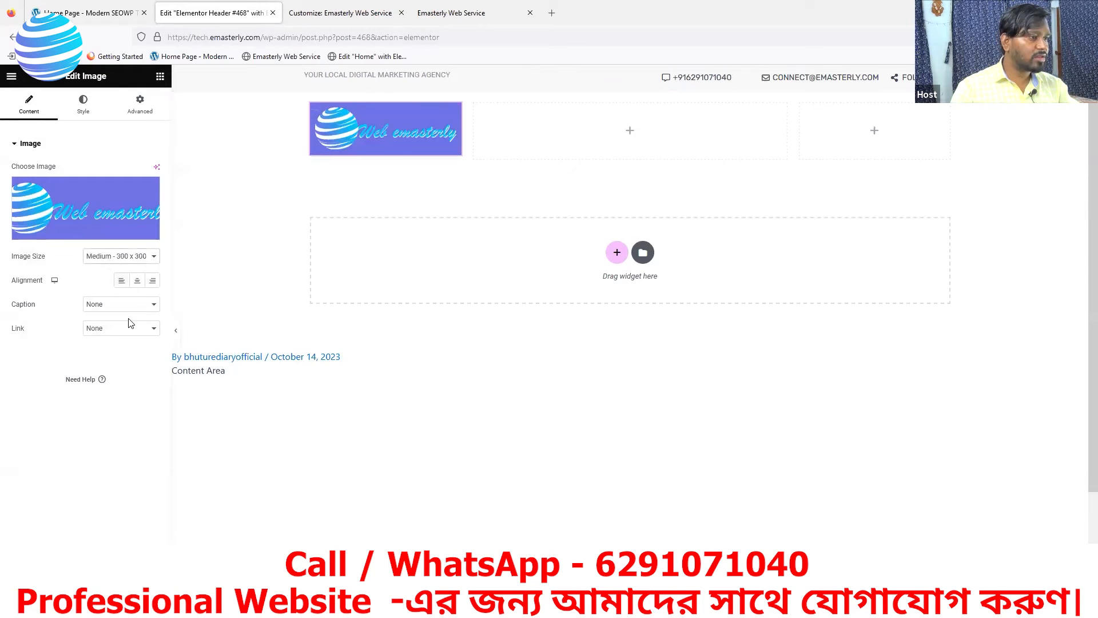
left_click(113, 263)
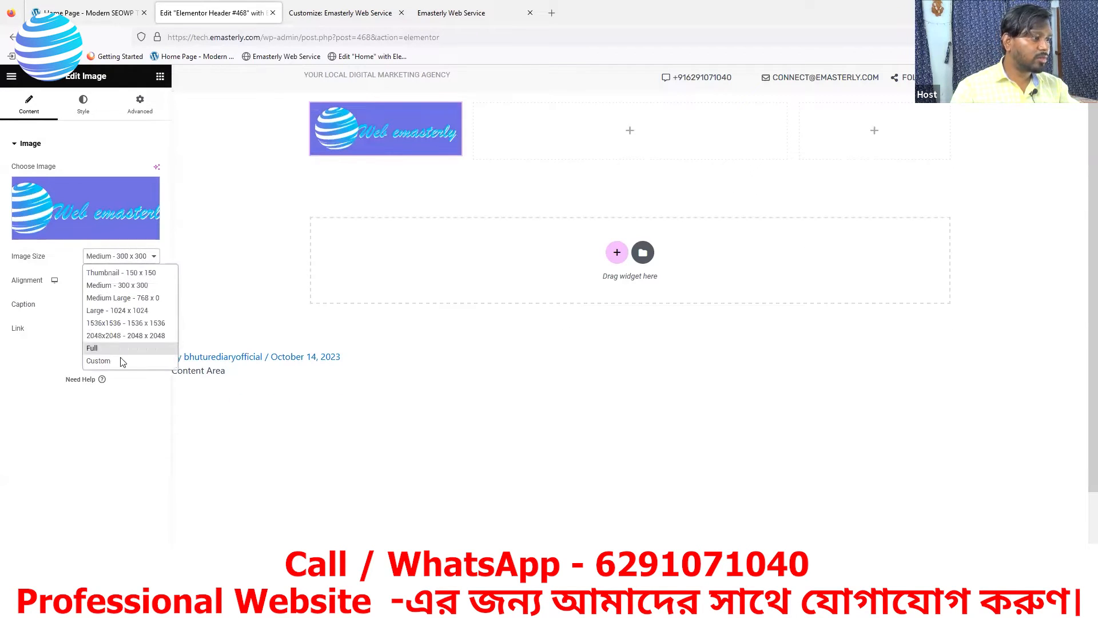
left_click(112, 361)
Apply a custom 200 × 70 logo size, align it left, then try 240 × 90
left_click(23, 318)
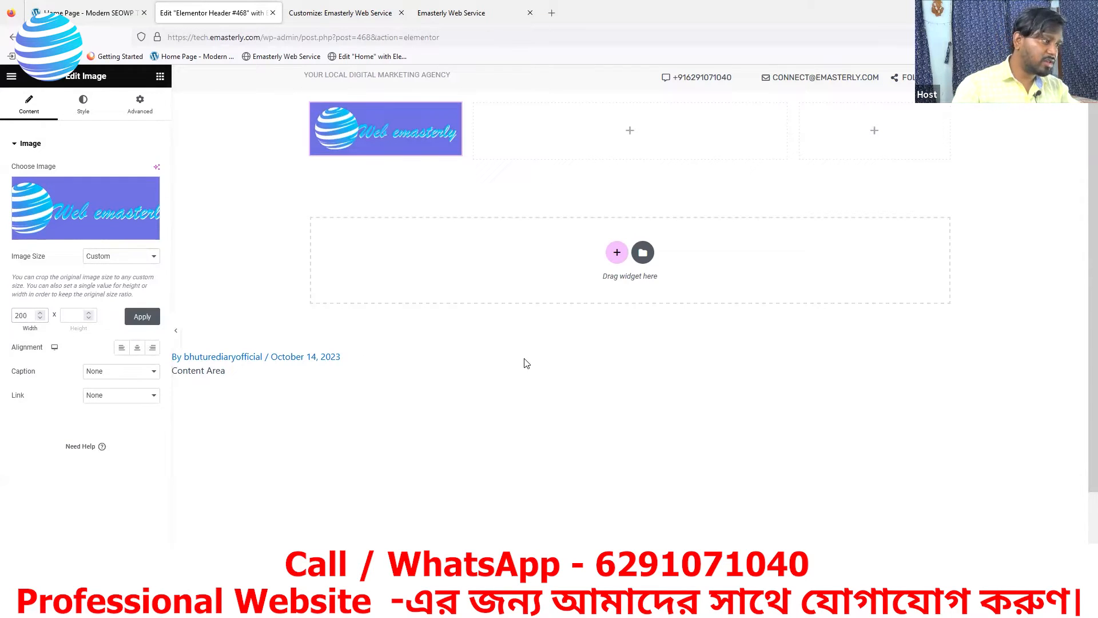
left_click(74, 318)
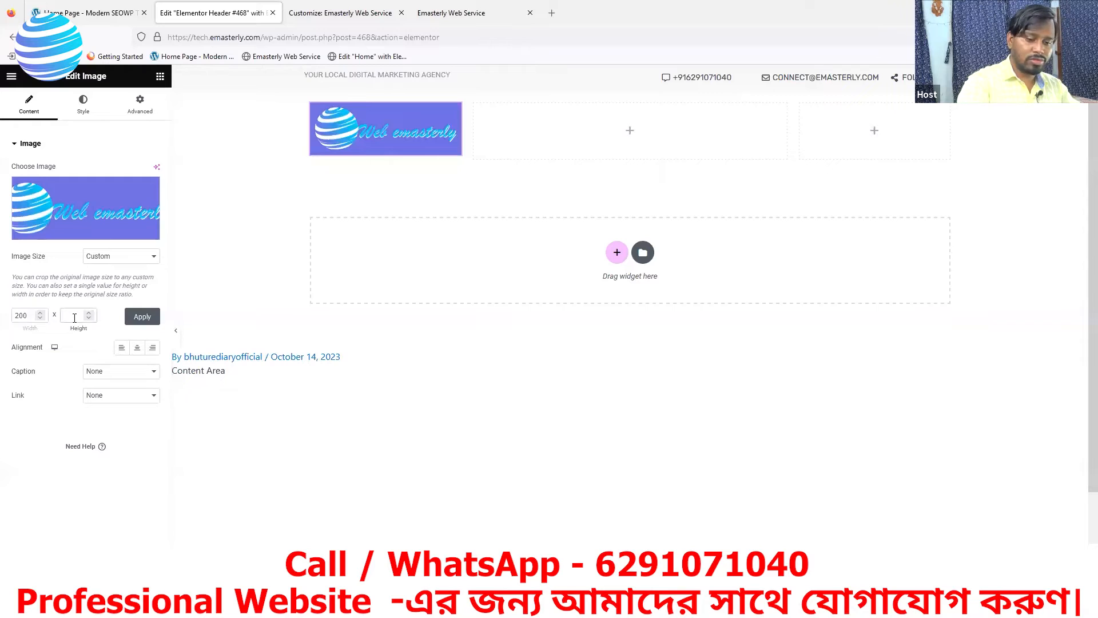
type("70")
left_click(133, 317)
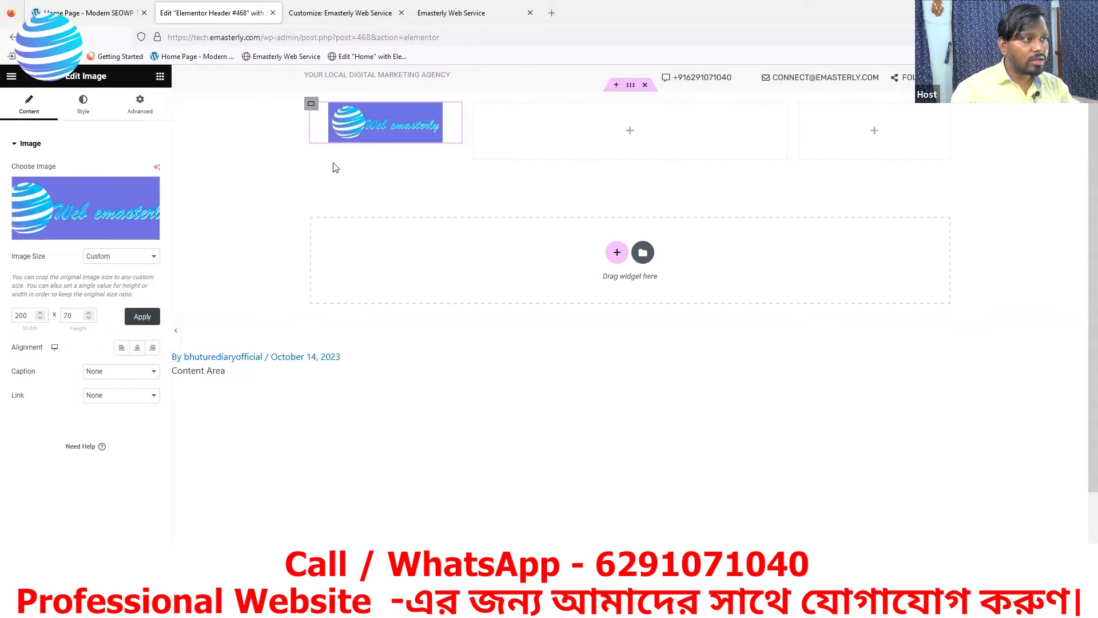
left_click(122, 348)
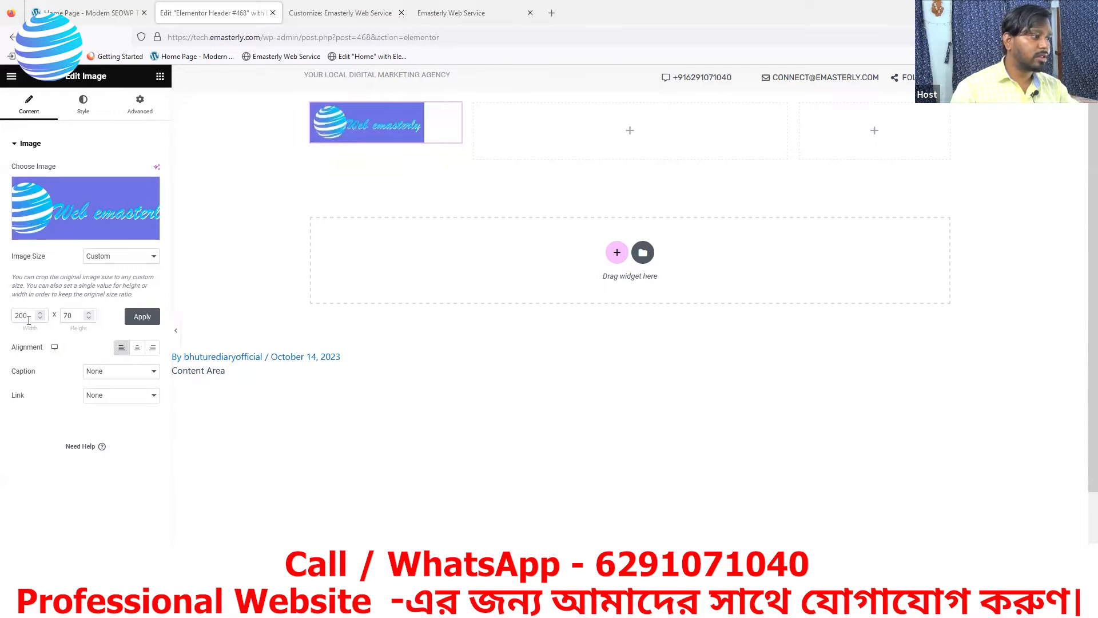
left_click(28, 318)
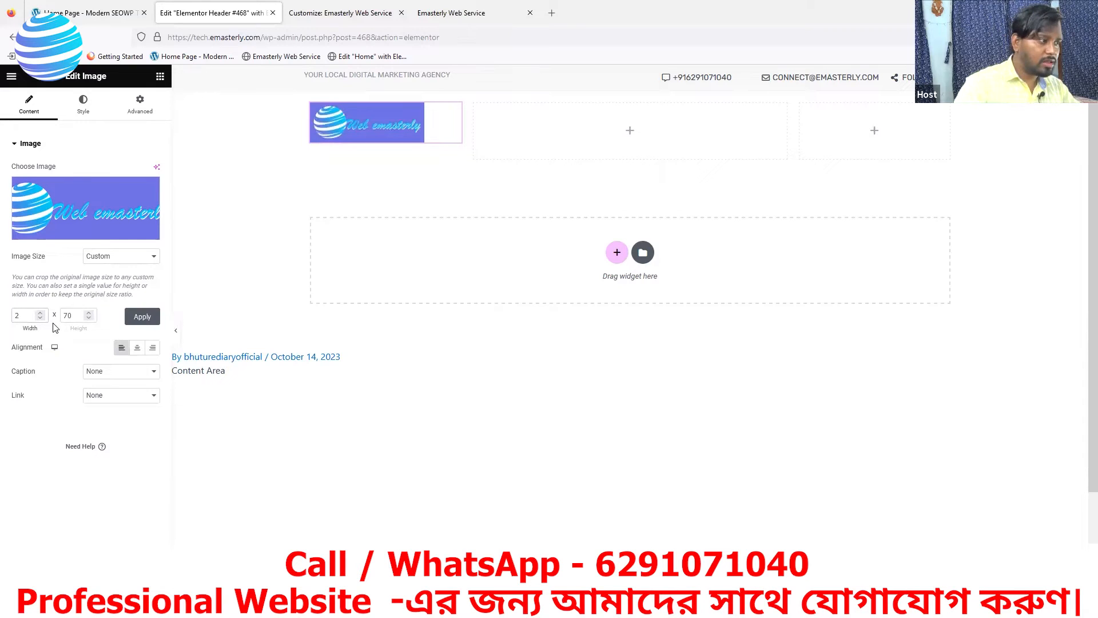
left_click(68, 315)
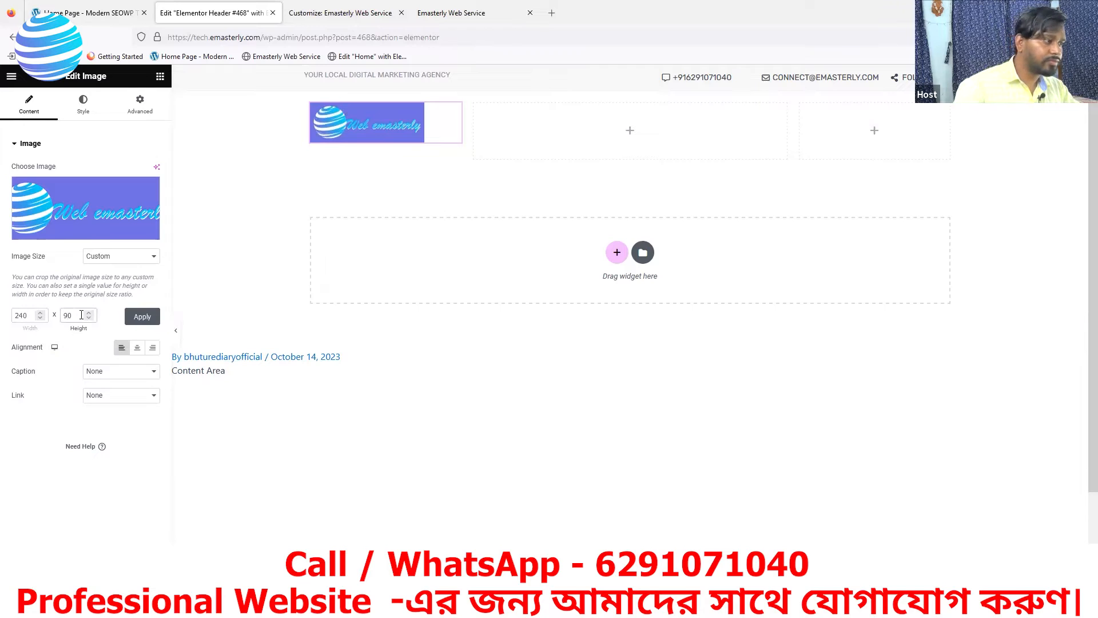
left_click(133, 320)
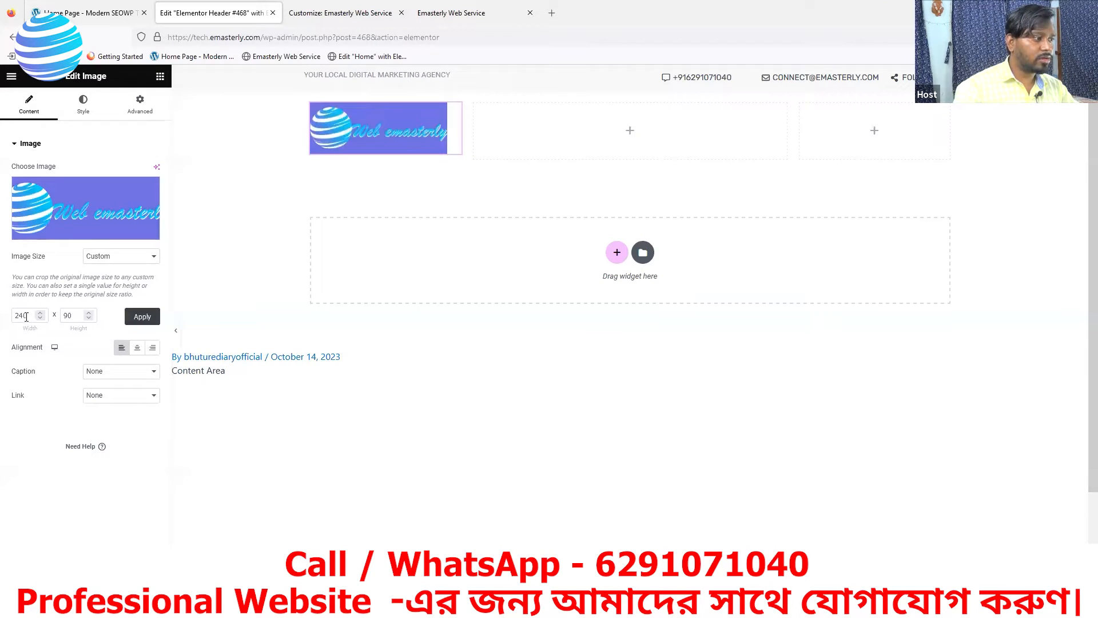
double_click(66, 317)
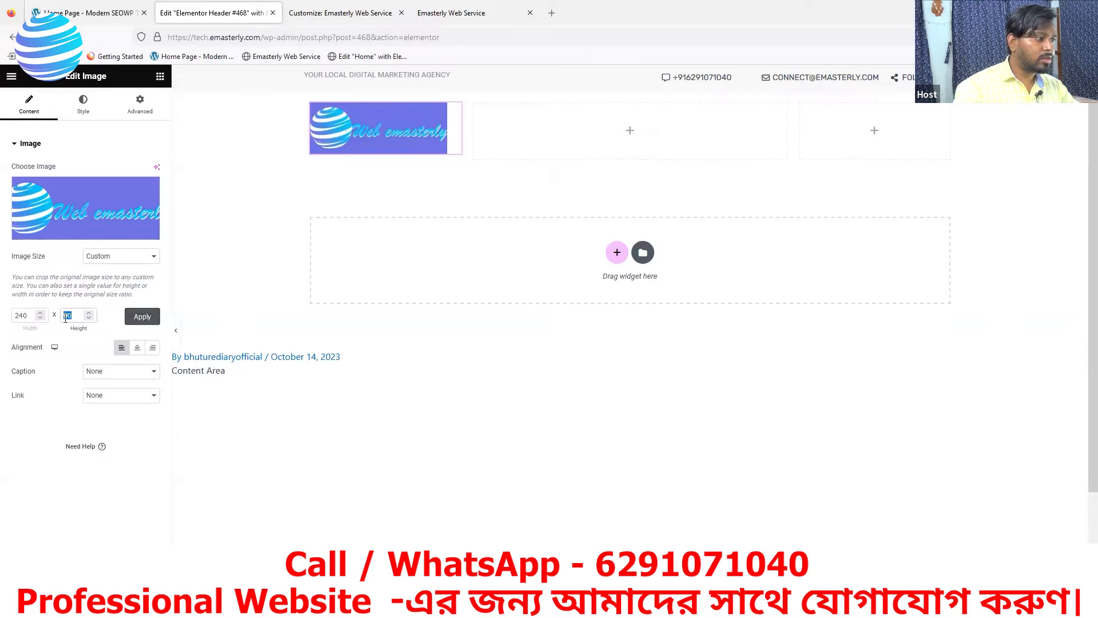
Set the logo to Medium 300 x 300 and view the live site homepage
left_click(115, 260)
left_click(112, 286)
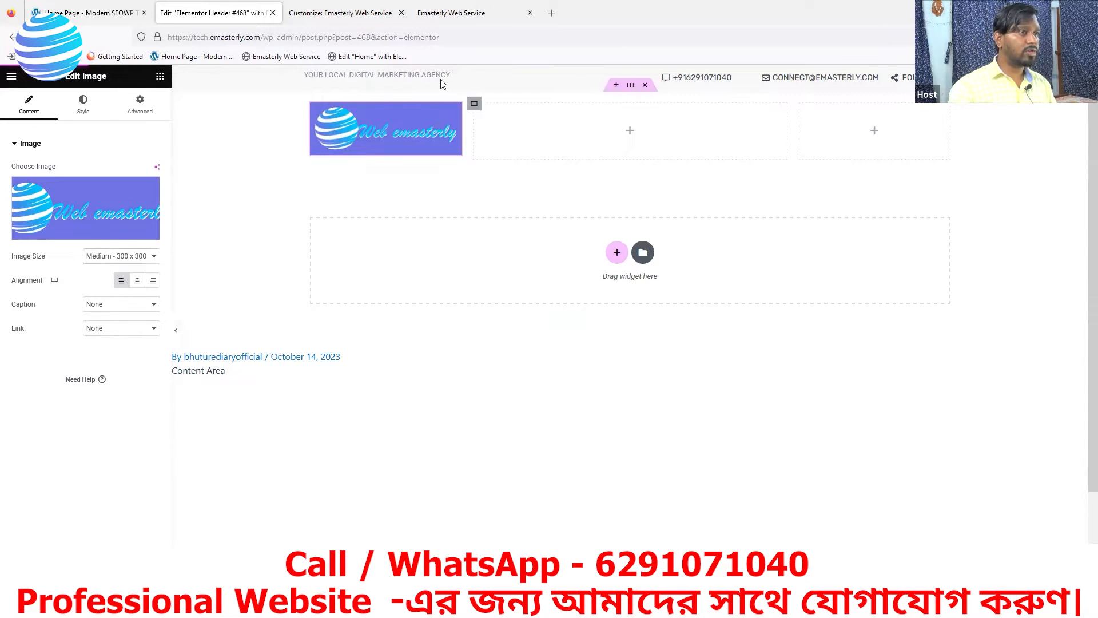
left_click(452, 12)
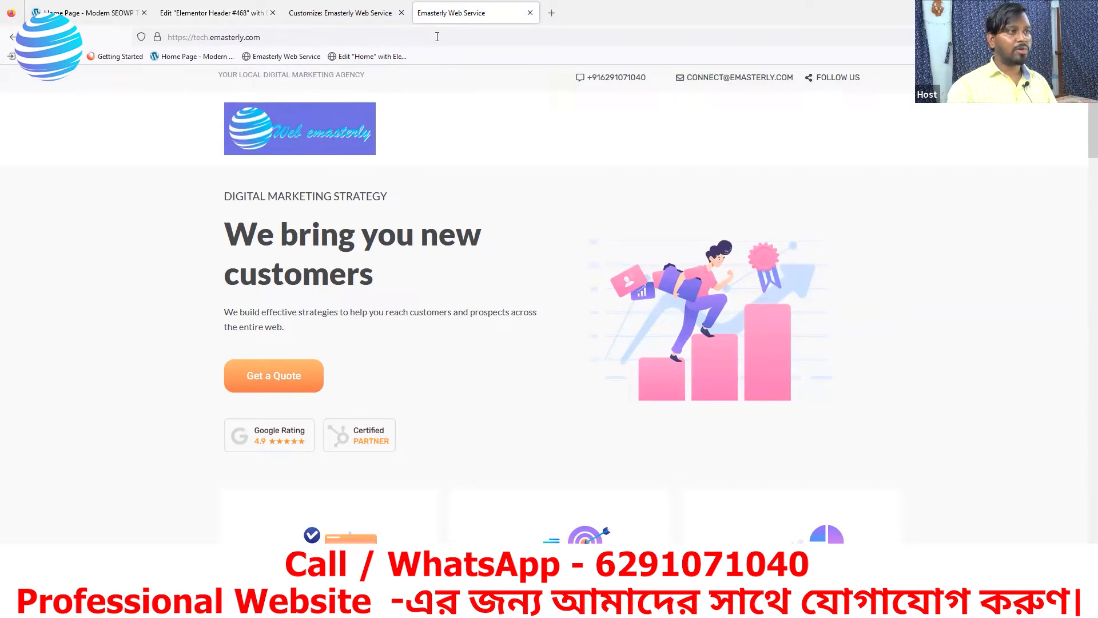
Compare with the demo site header, return to the Elementor editor, and add a widget to the middle column
left_click(209, 14)
left_click(113, 20)
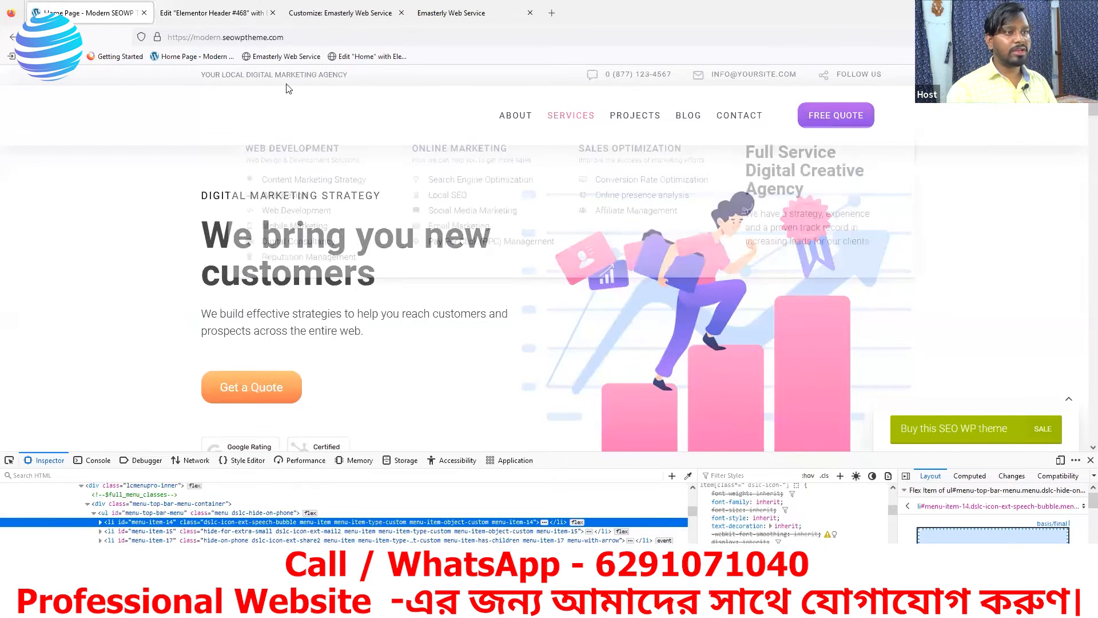
key("ctrl+Tab")
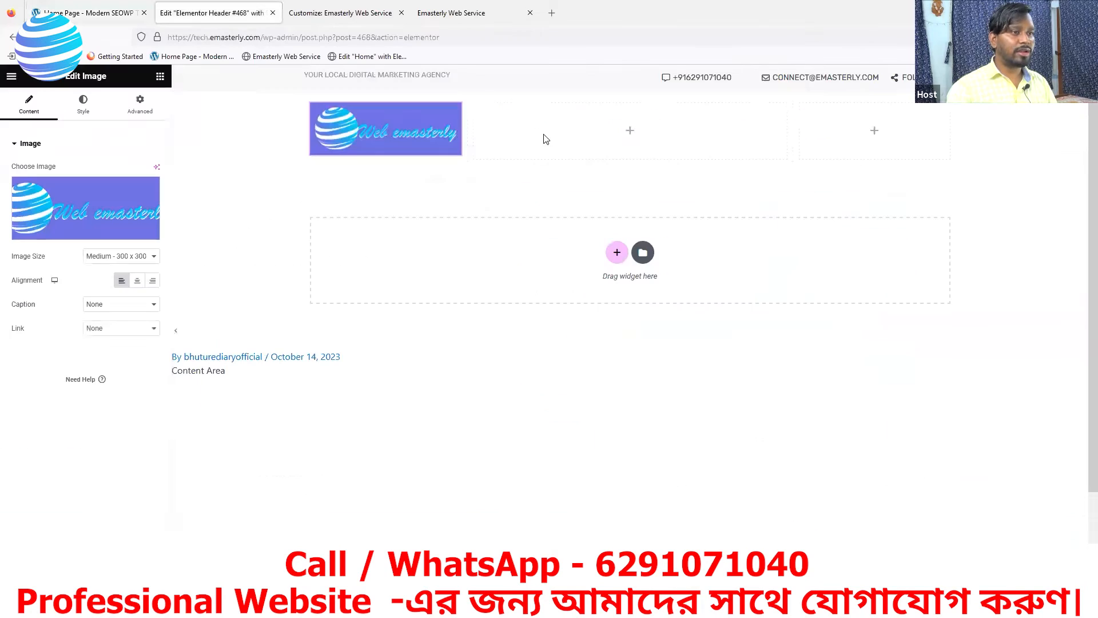
left_click(632, 135)
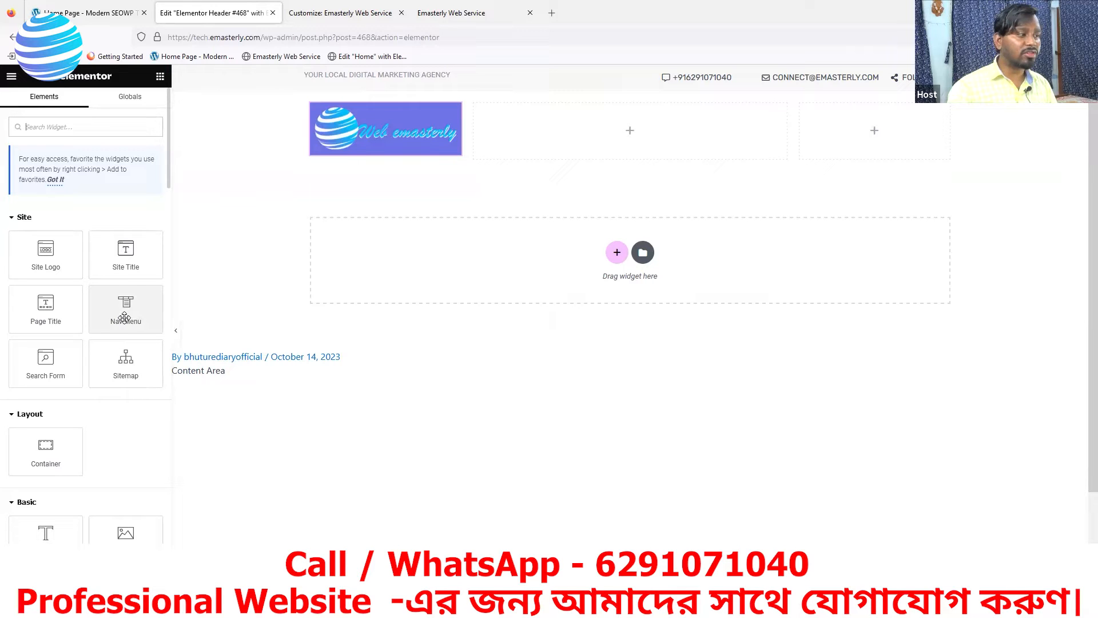
Drop the Nav Menu widget (Home, About Us, Services, Contact, Blogs) into the middle header column, then go to the Customizer
left_click_drag(124, 318, 612, 147)
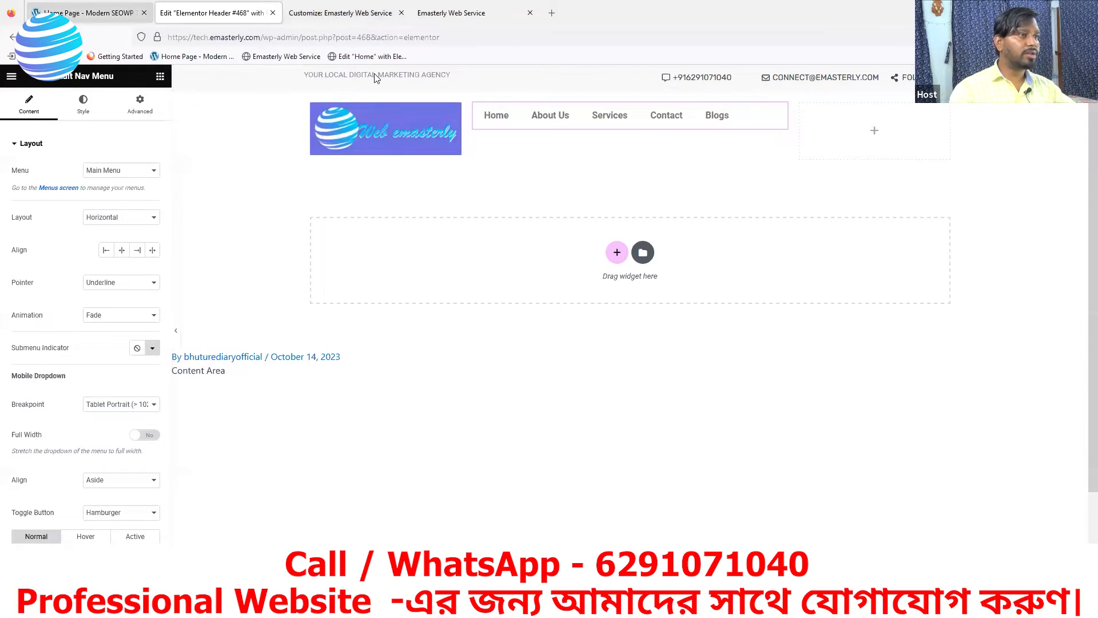
key("ctrl+shift+Tab")
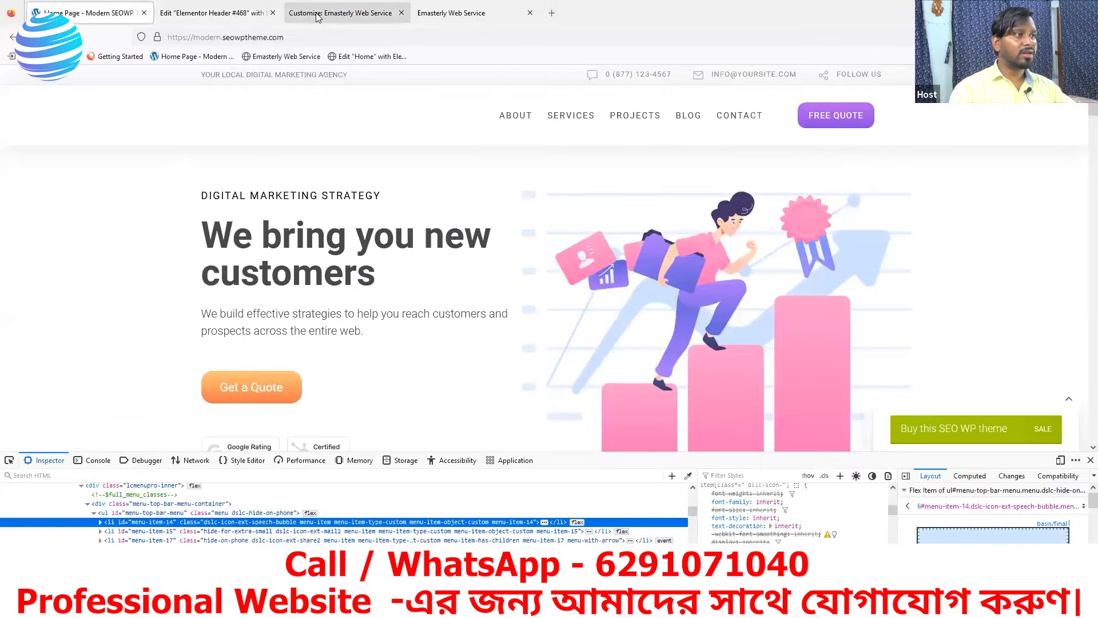
left_click(240, 14)
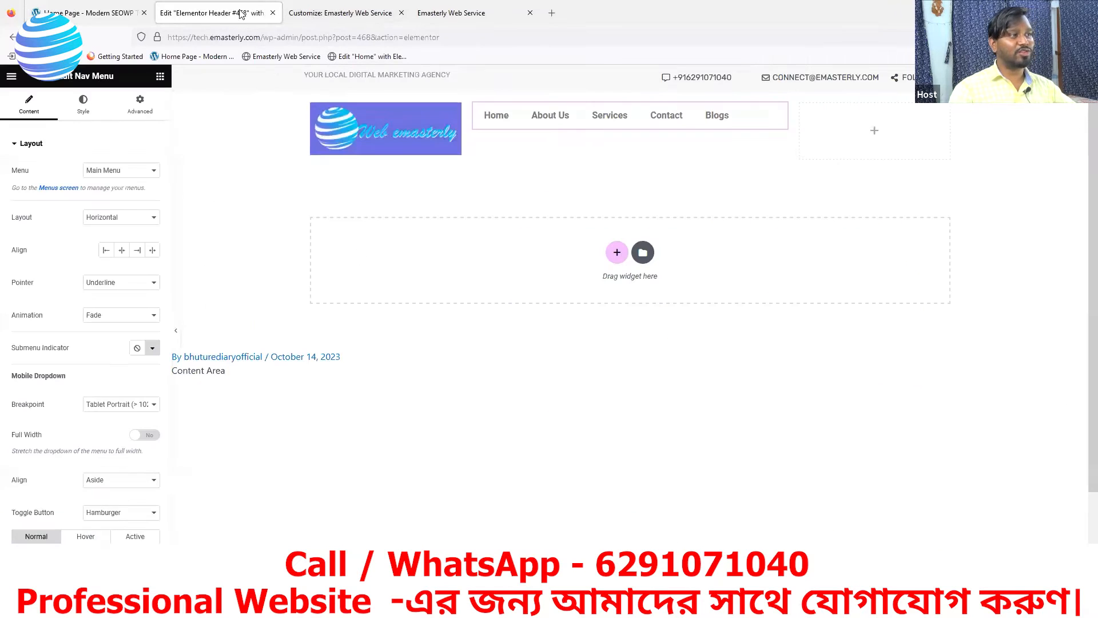
left_click(316, 18)
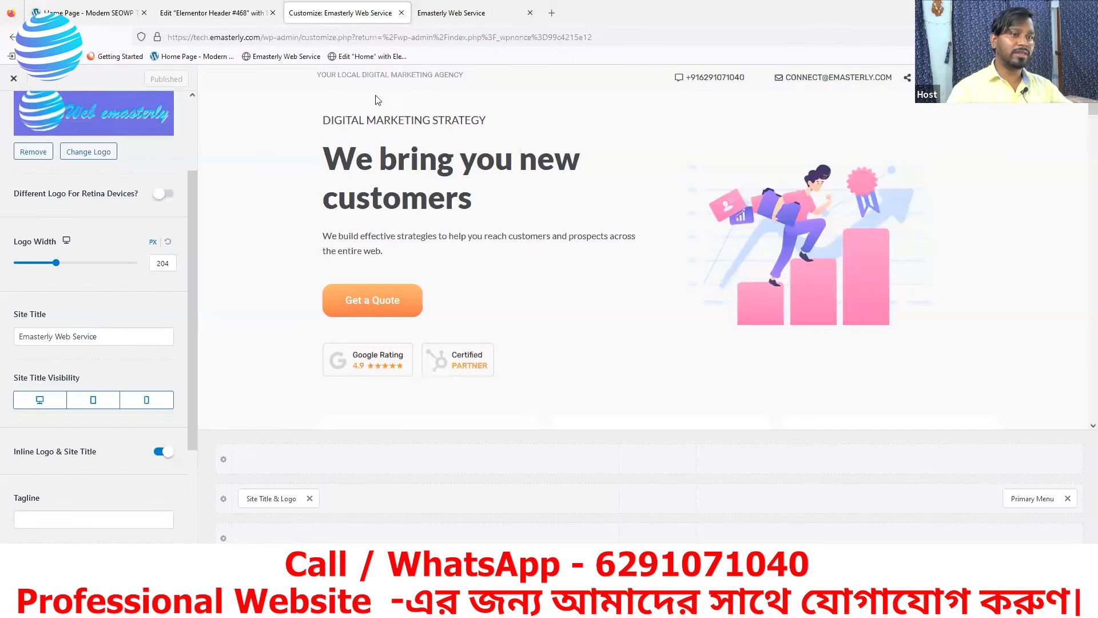
Open the Home page in the Elementor editor from the dashboard's Pages list
left_click(11, 40)
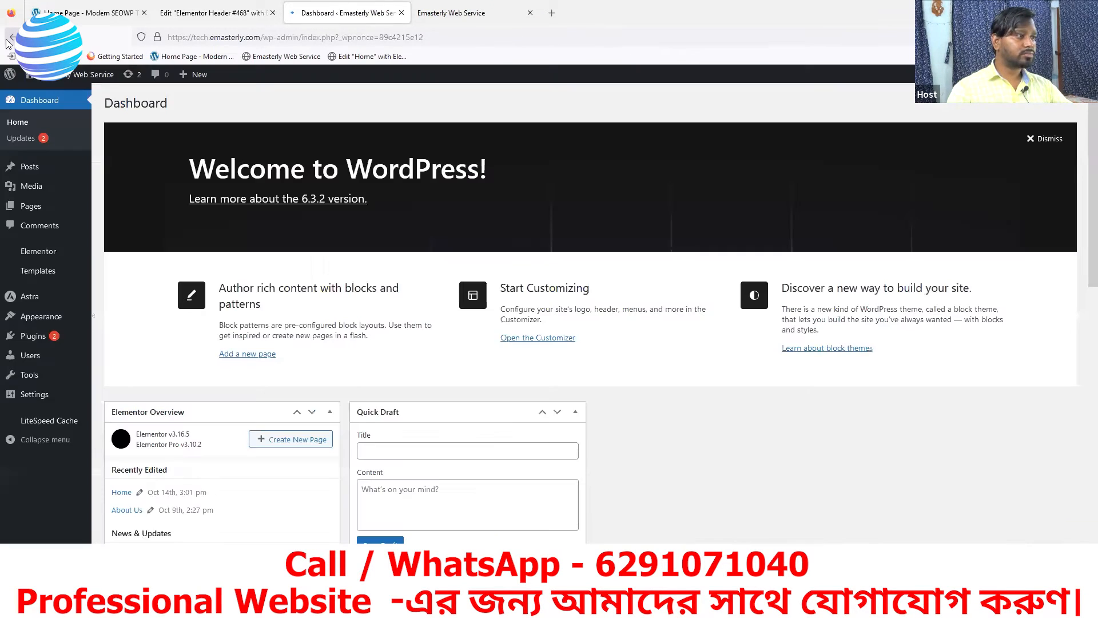
left_click(31, 206)
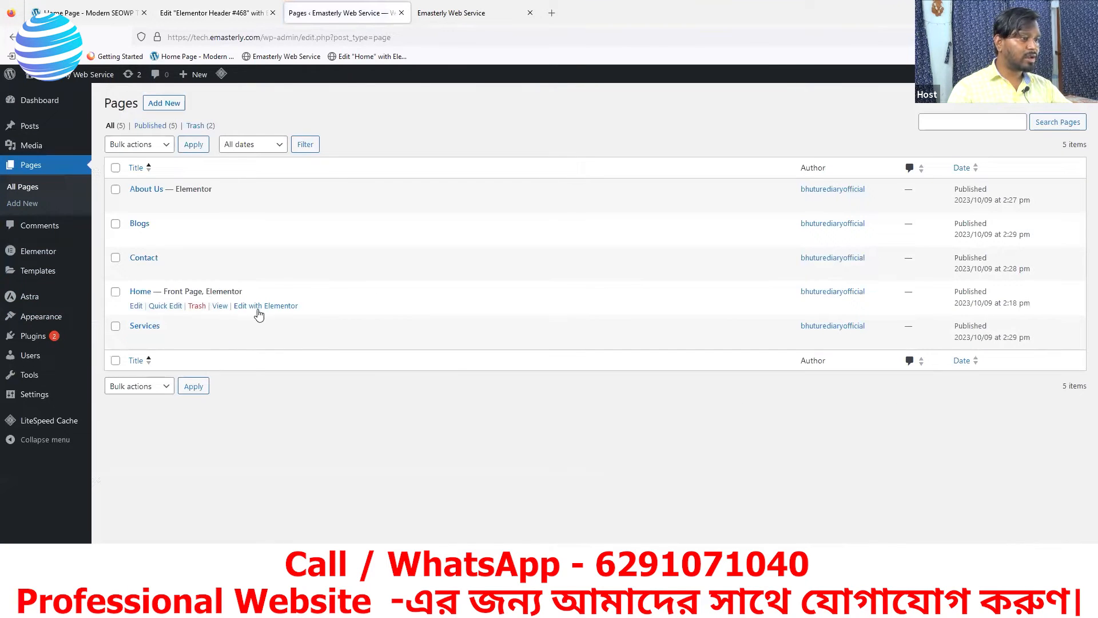
left_click(258, 310)
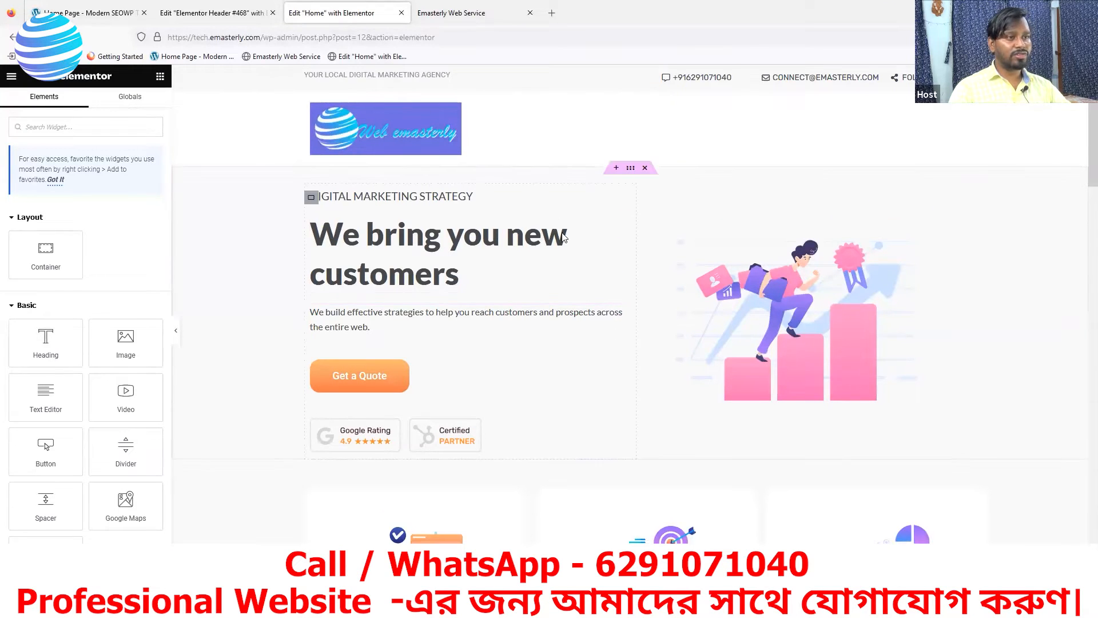
Bring up the context menu for the Home page's Get a Quote button
scroll(716, 296, "down", 3)
scroll(745, 311, "down", 1)
scroll(369, 163, "up", 1)
right_click(394, 211)
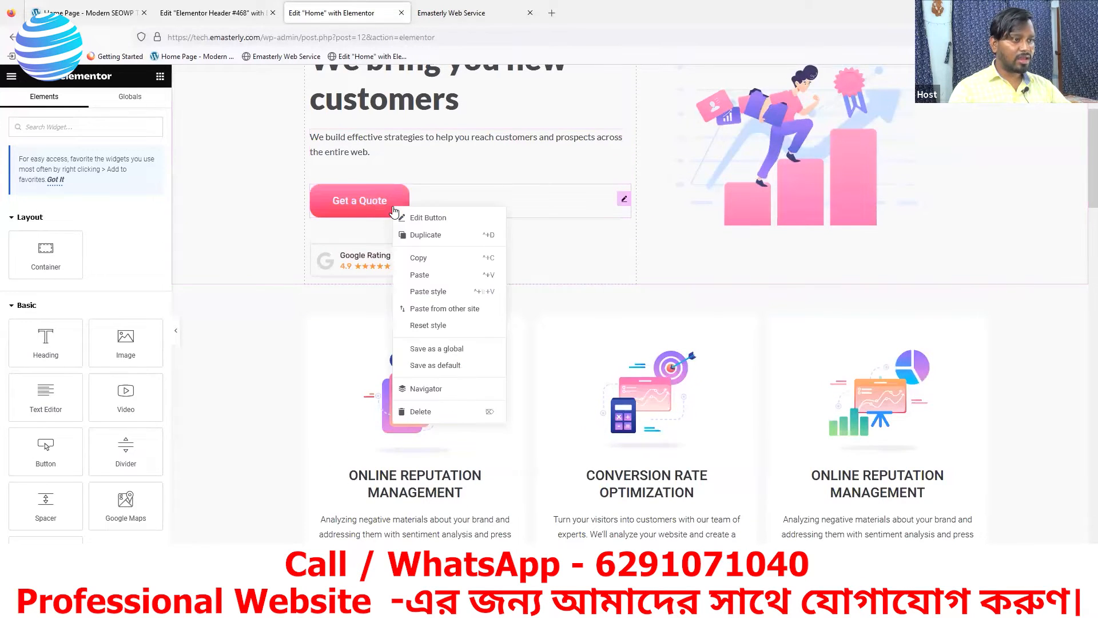
Copy the Get a Quote button and paste it into the header's right-hand column
left_click(423, 263)
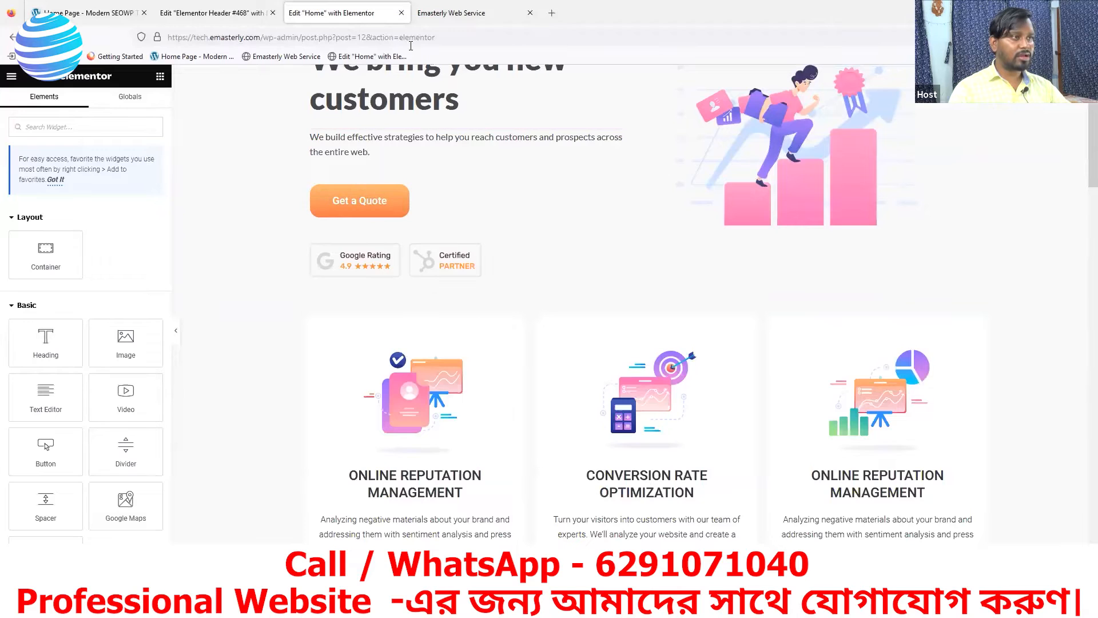
left_click(241, 19)
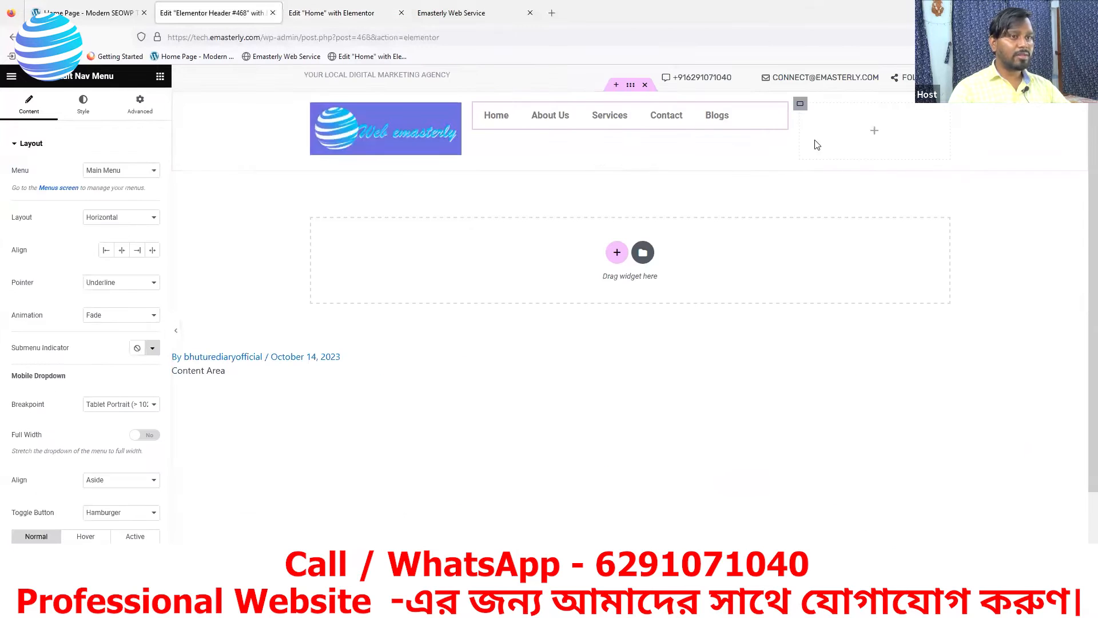
right_click(876, 136)
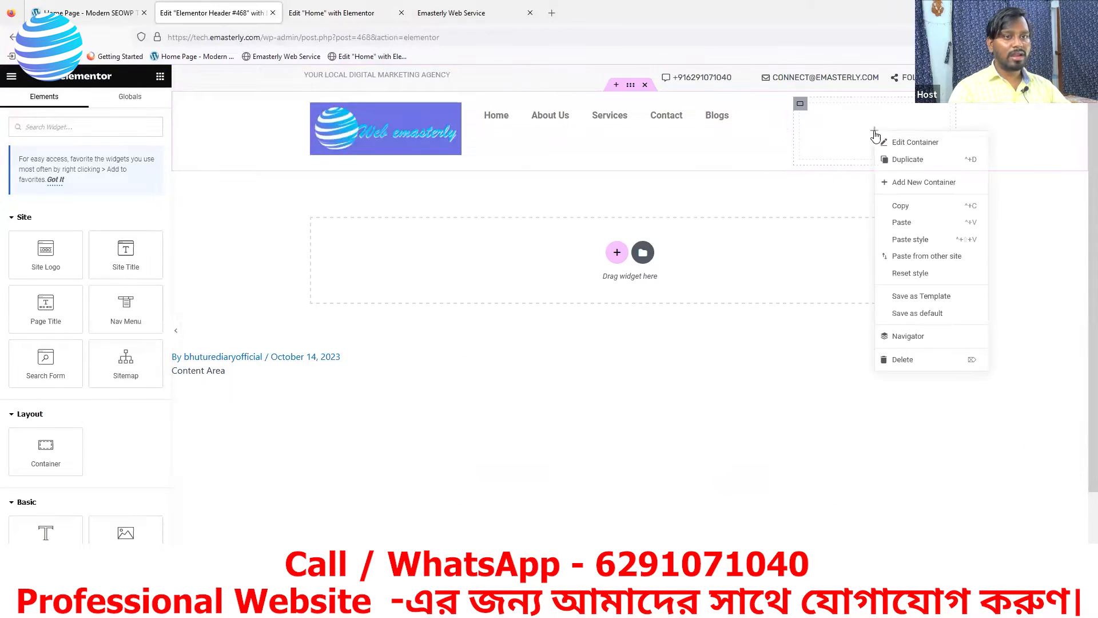
left_click(903, 222)
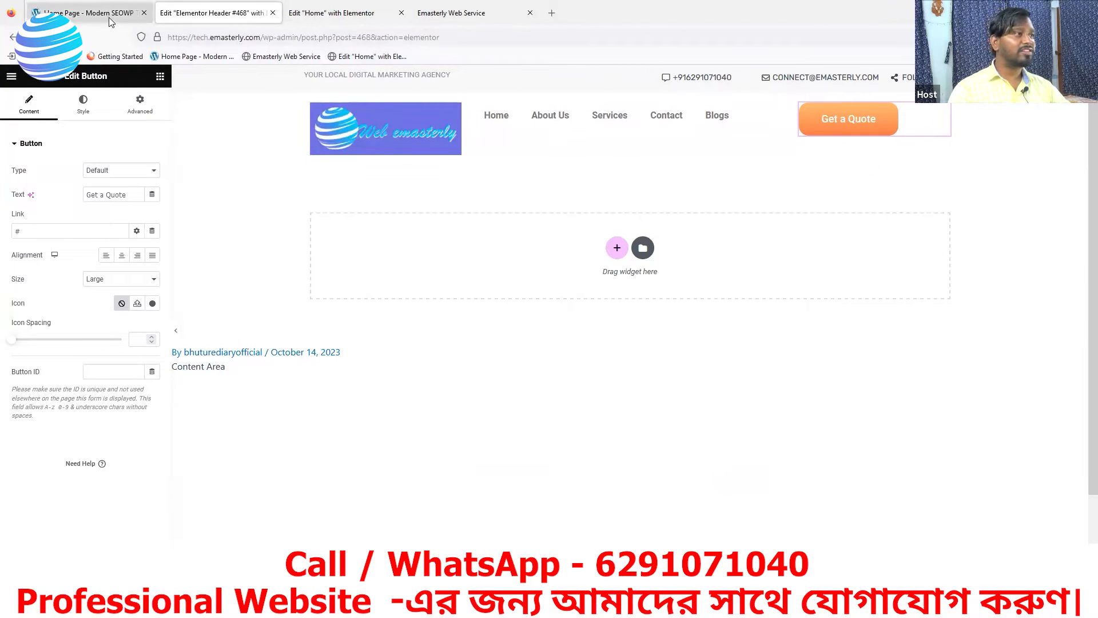
Compare the header with the demo site's header button
left_click(146, 20)
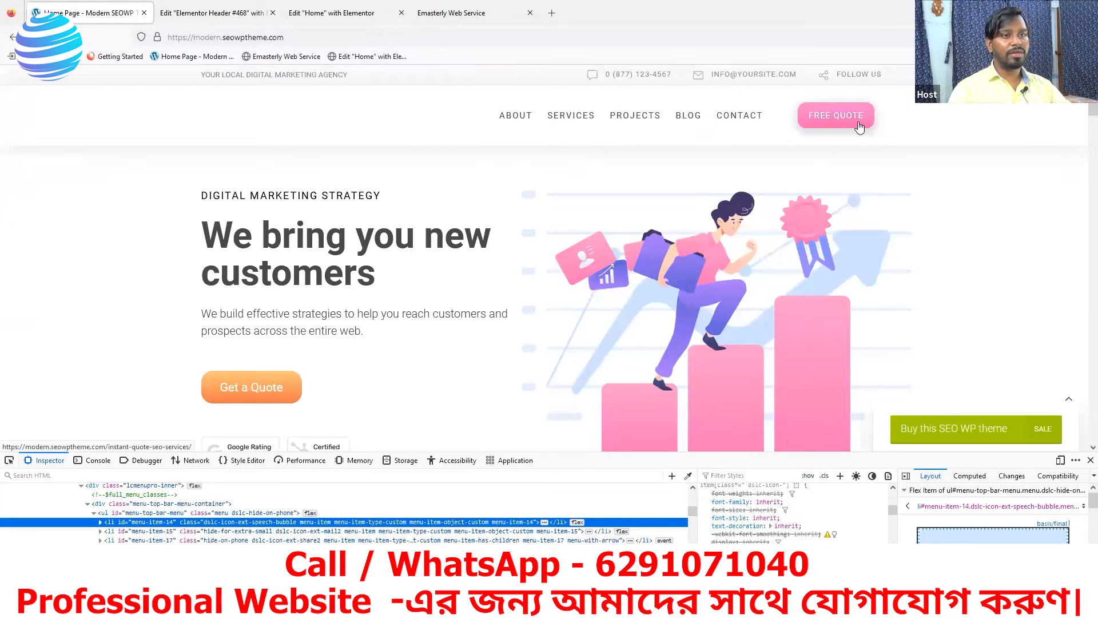
left_click(226, 19)
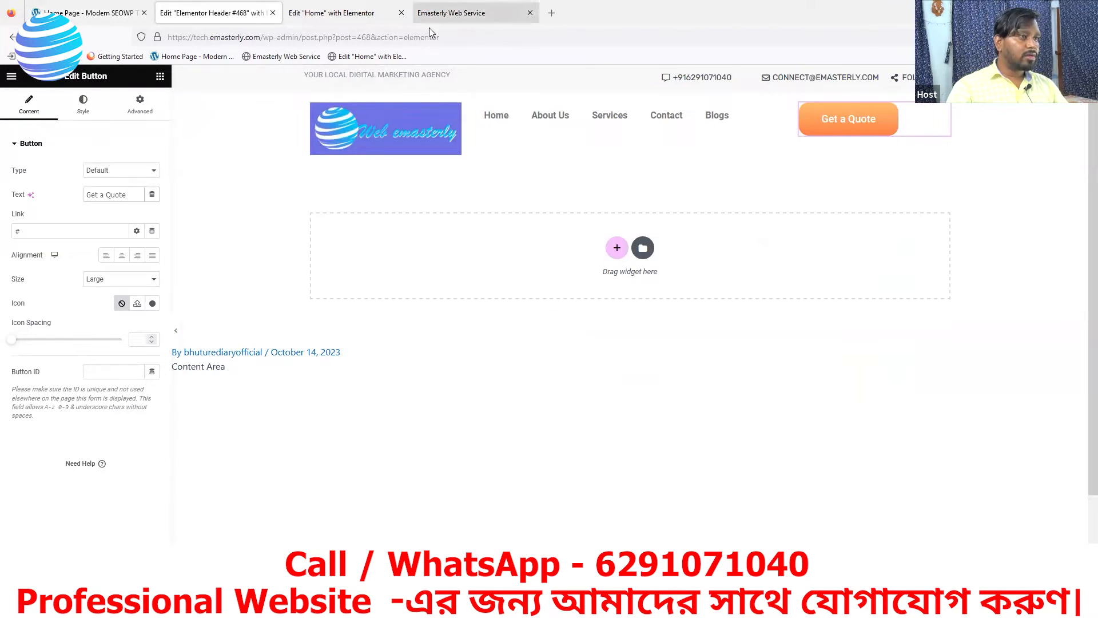
left_click(86, 13)
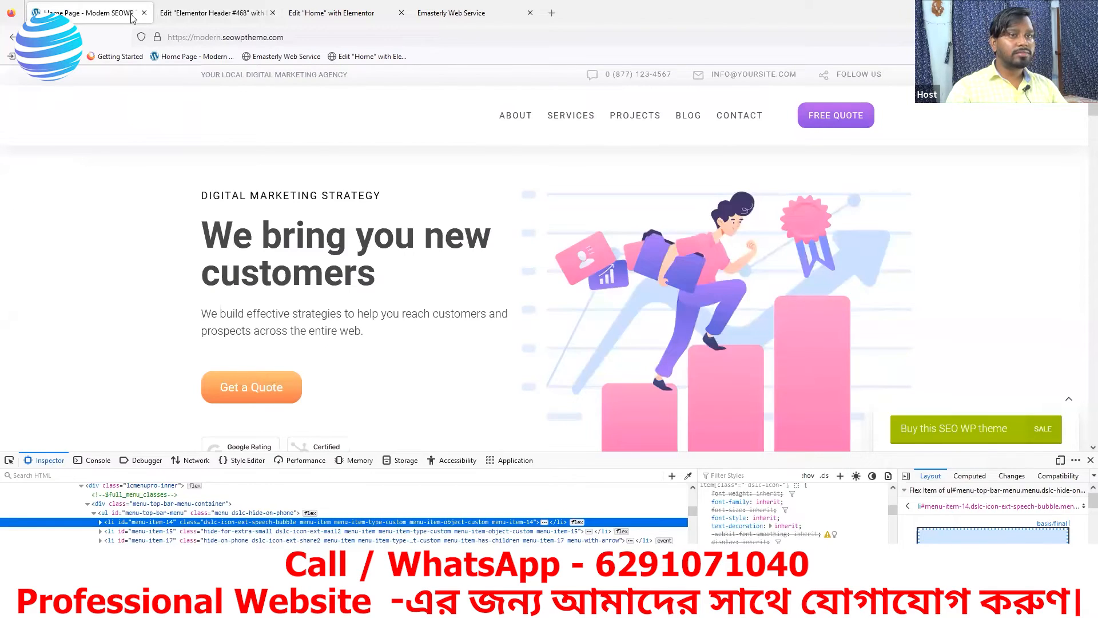
left_click(212, 18)
Change the header button text to 'FREE QUOTE' and check it against the demo site
triple_click(92, 202)
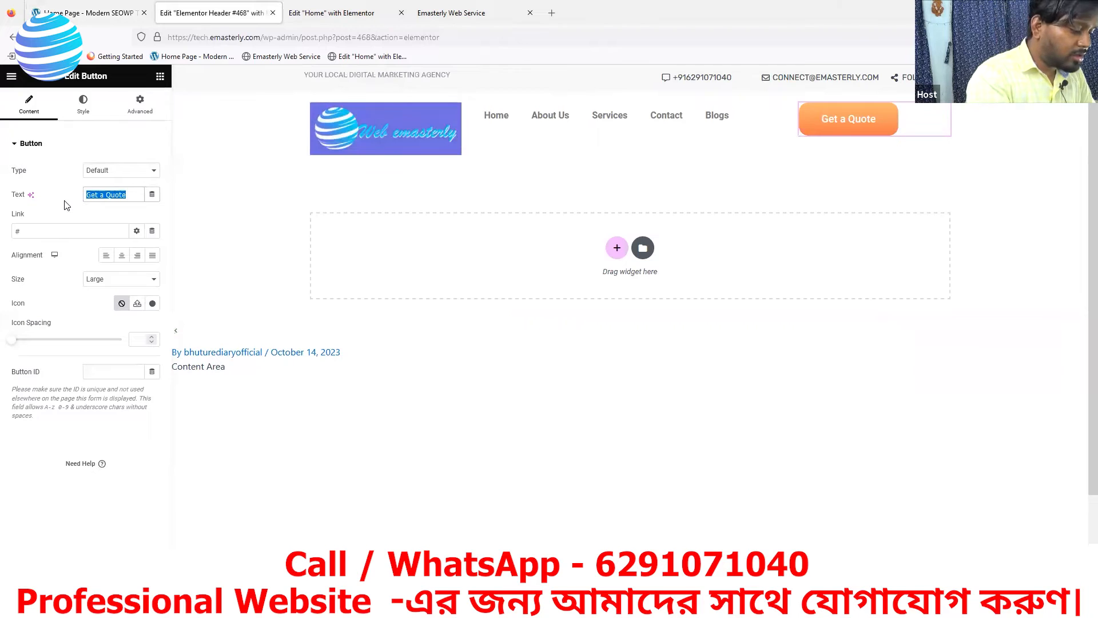
type("FREE")
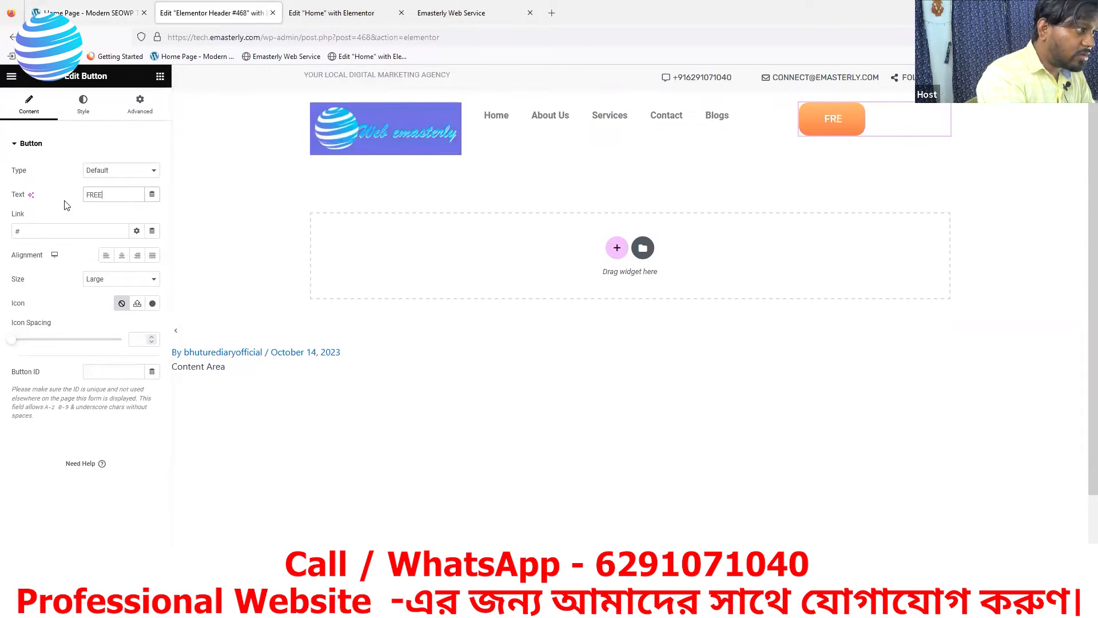
type(" Q")
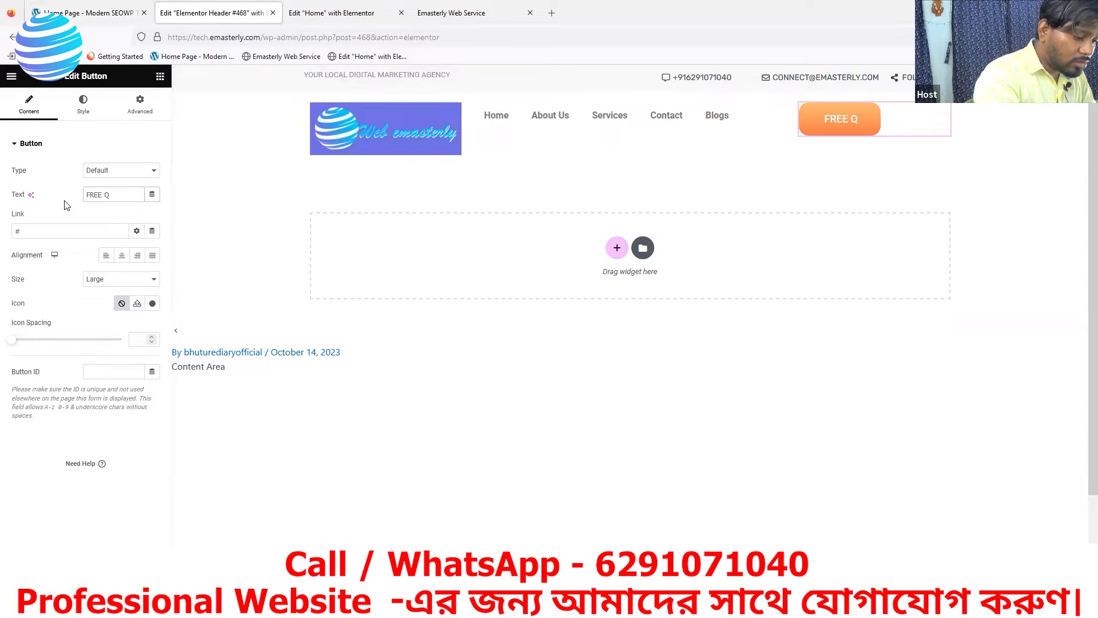
type("UOTE")
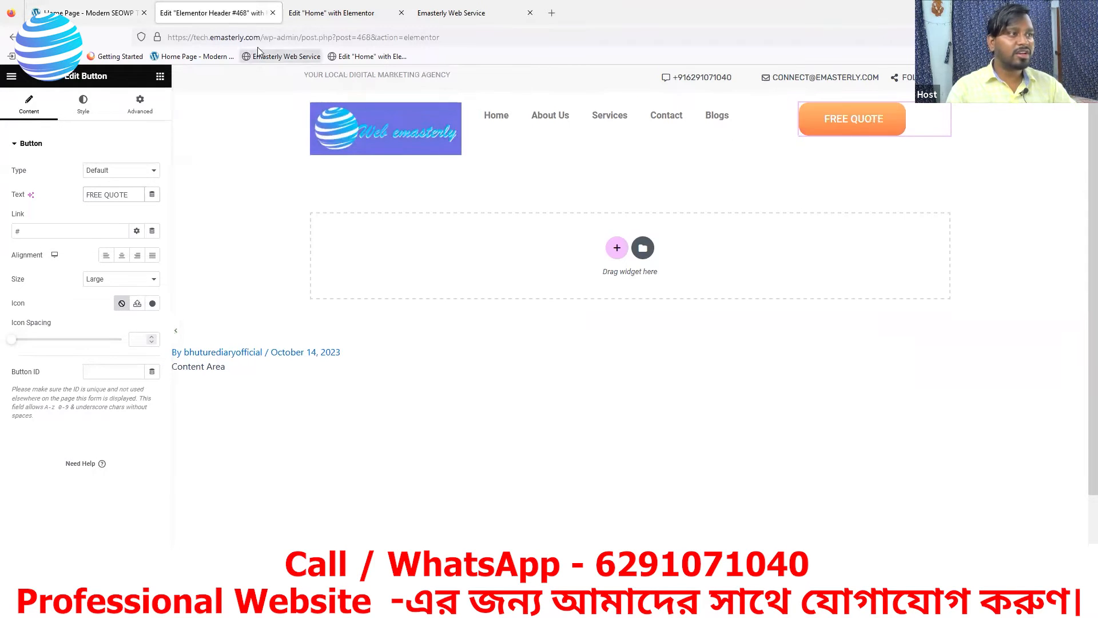
left_click(92, 20)
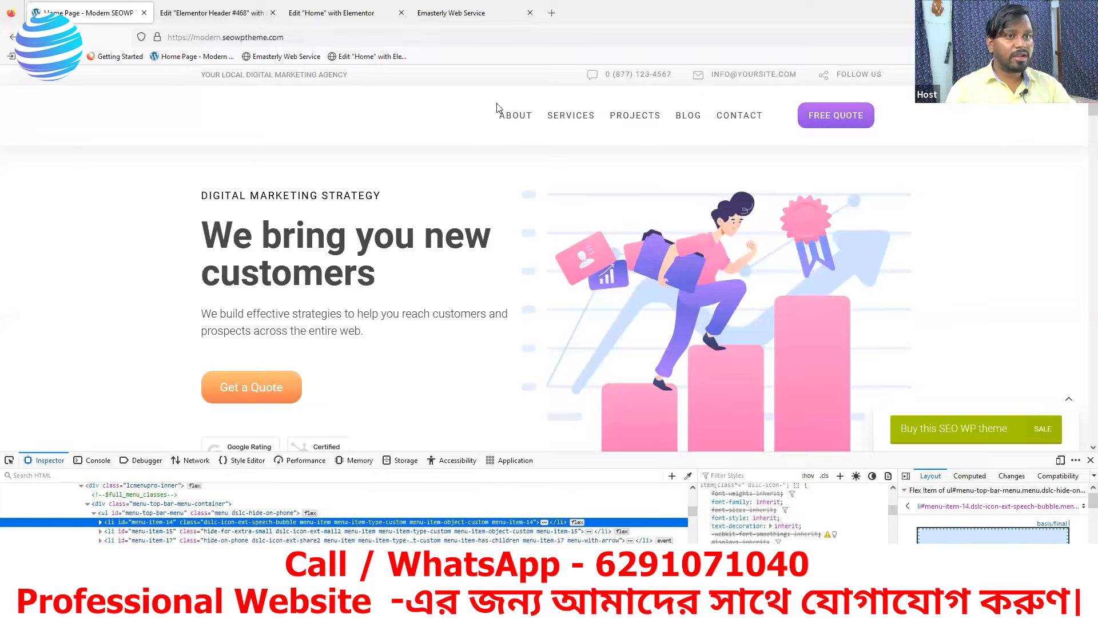
mouse_move(849, 111)
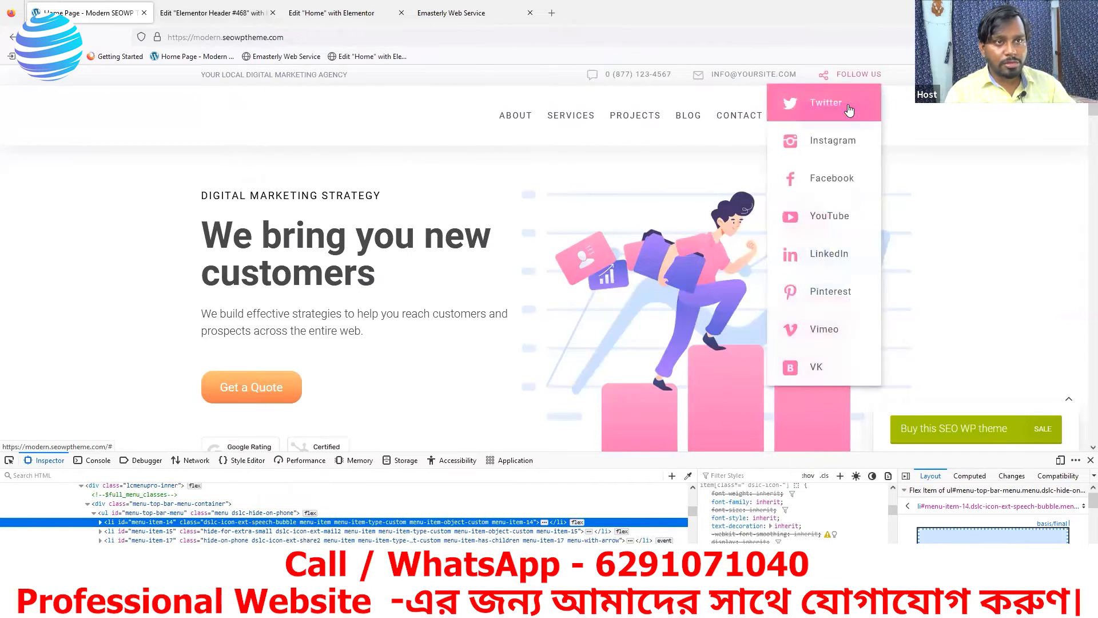
left_click(229, 13)
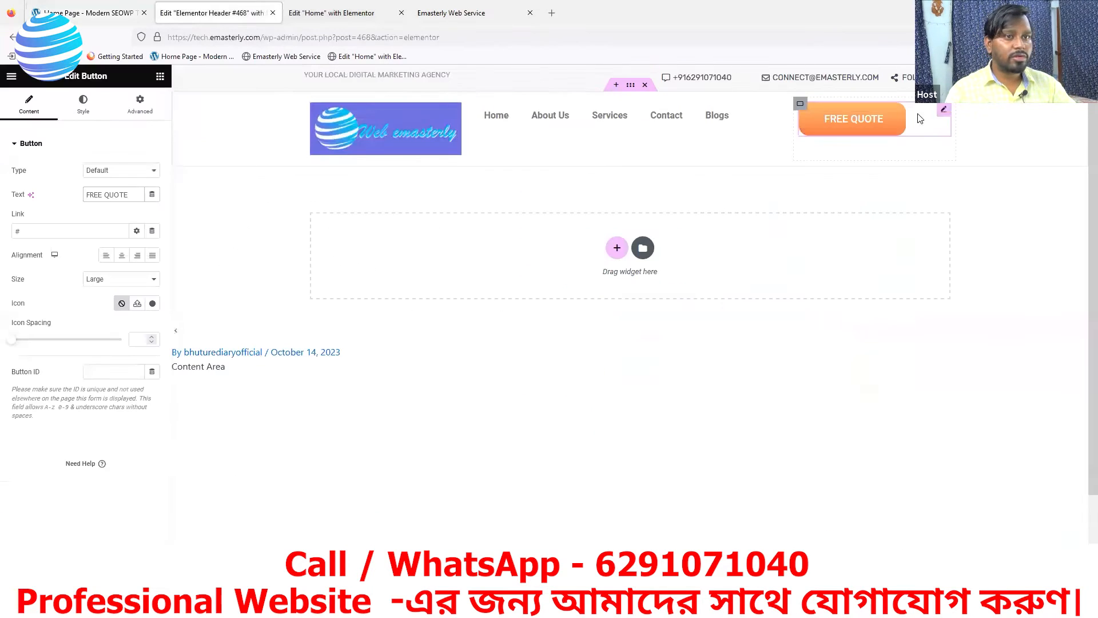
Right-align the FREE QUOTE button in its column and compare with the demo
left_click(137, 257)
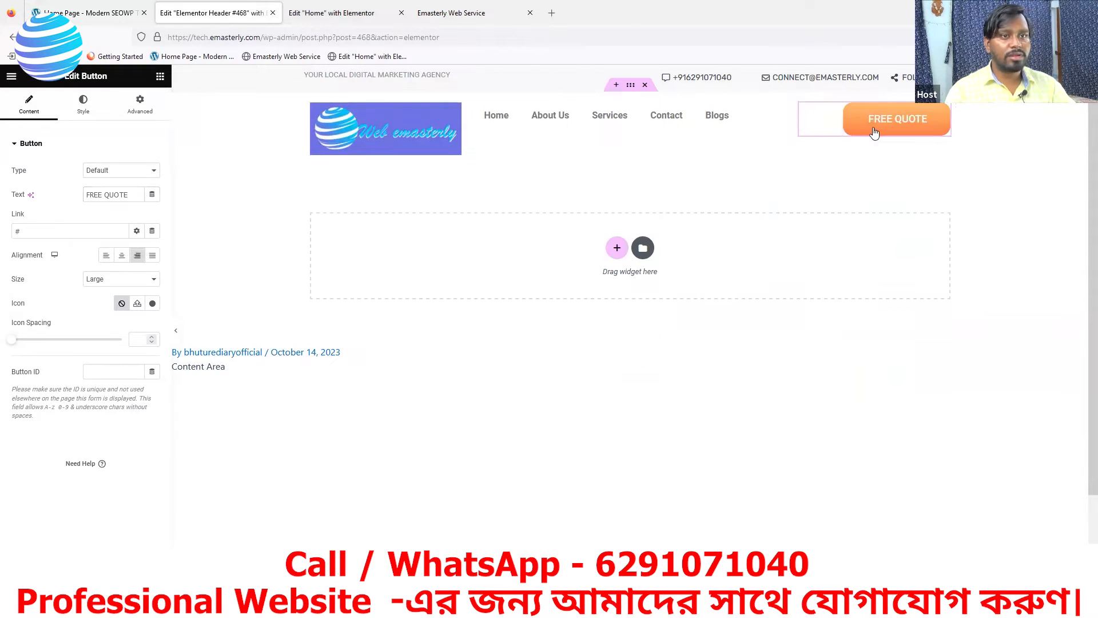
left_click(91, 13)
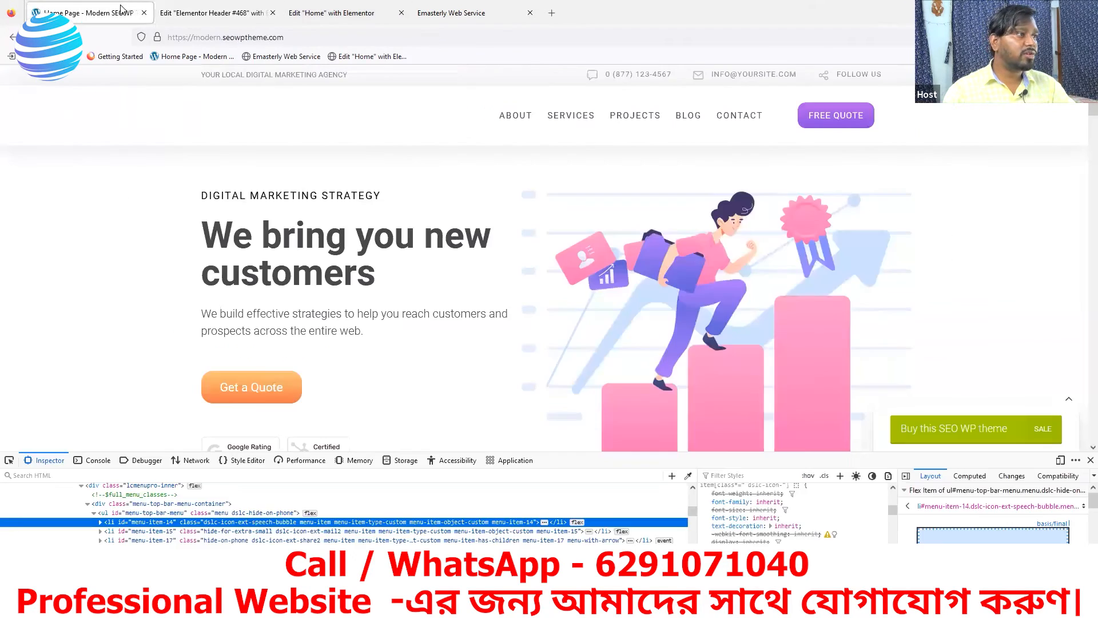
left_click(171, 13)
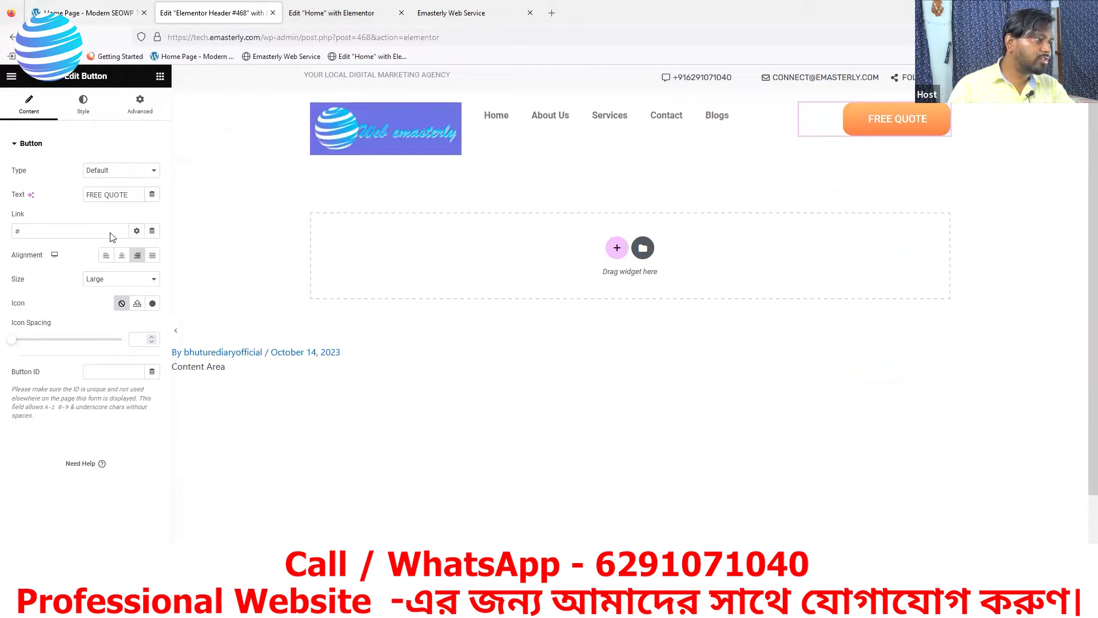
Set the FREE QUOTE button size to Medium and compare it with the demo's button
left_click(115, 281)
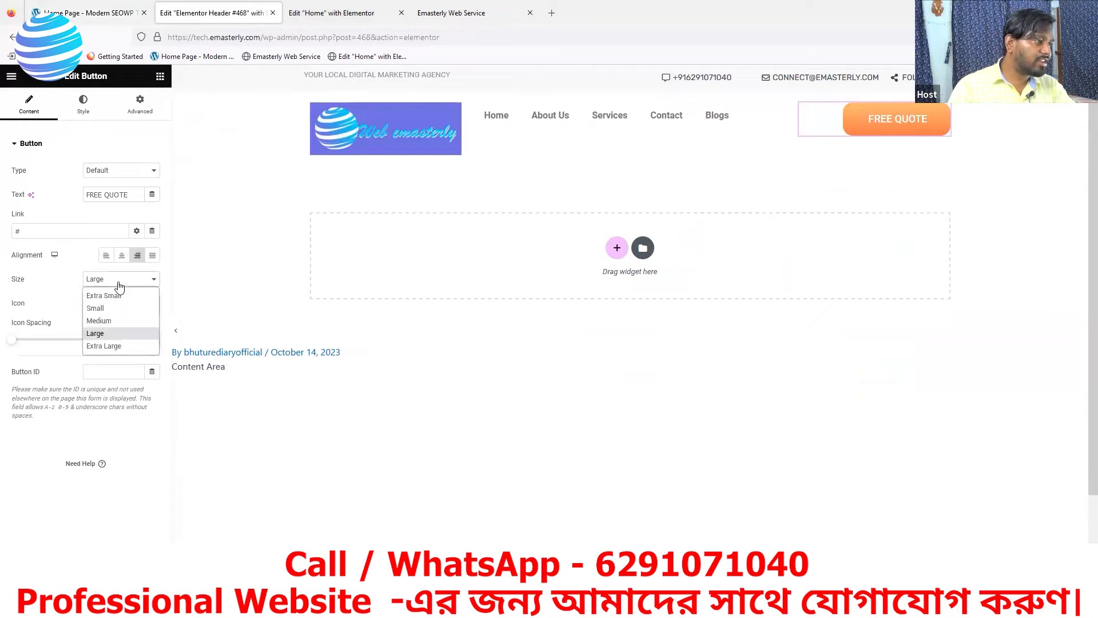
left_click(109, 321)
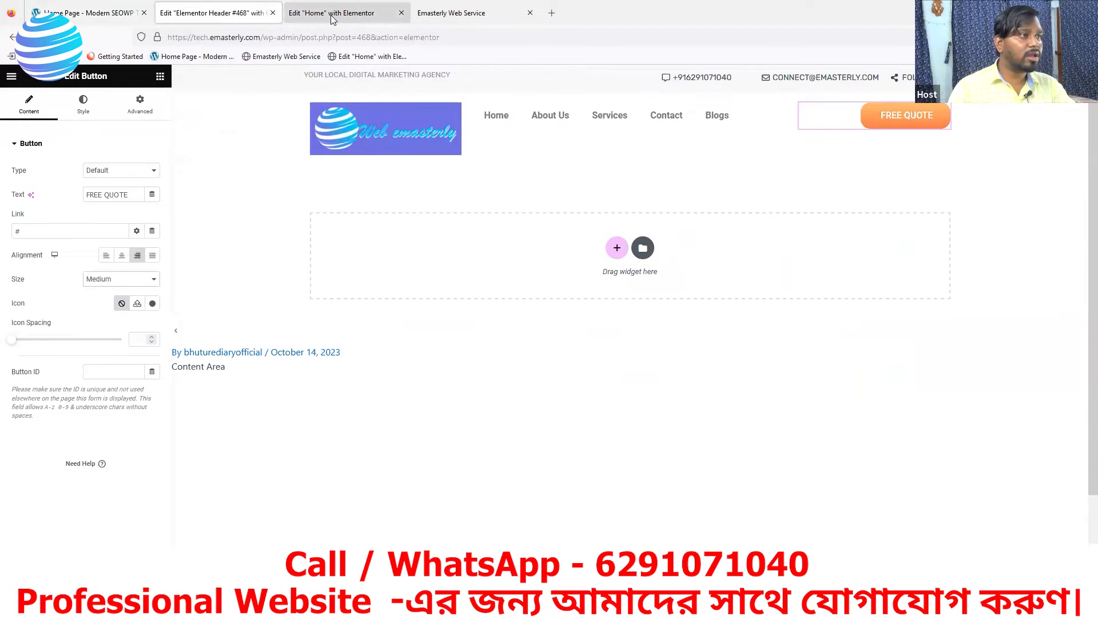
left_click(96, 17)
left_click(227, 14)
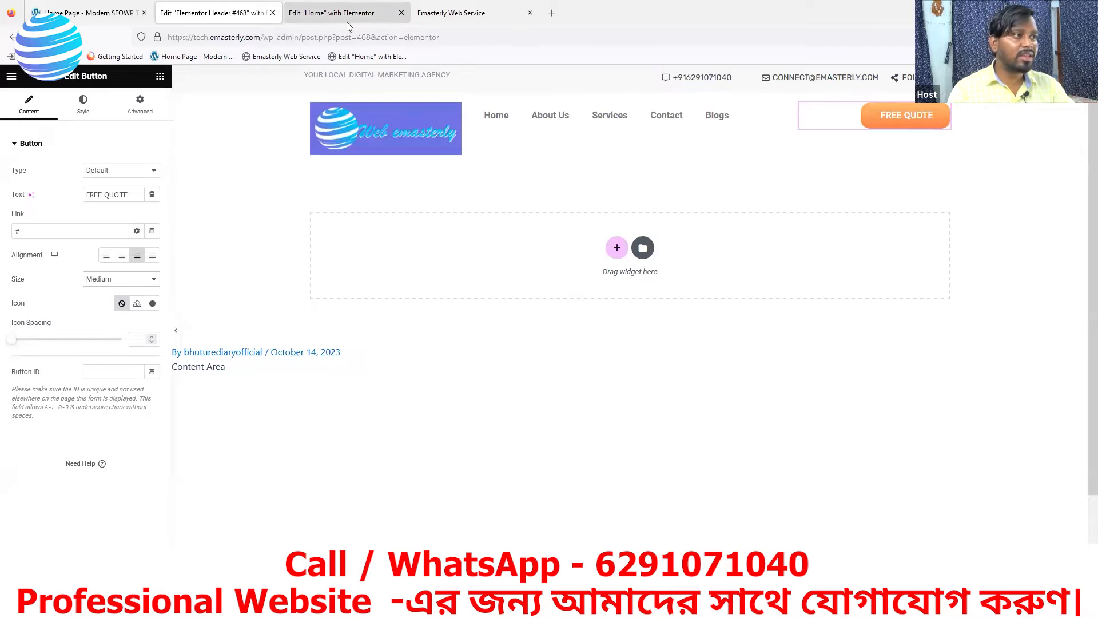
left_click(109, 23)
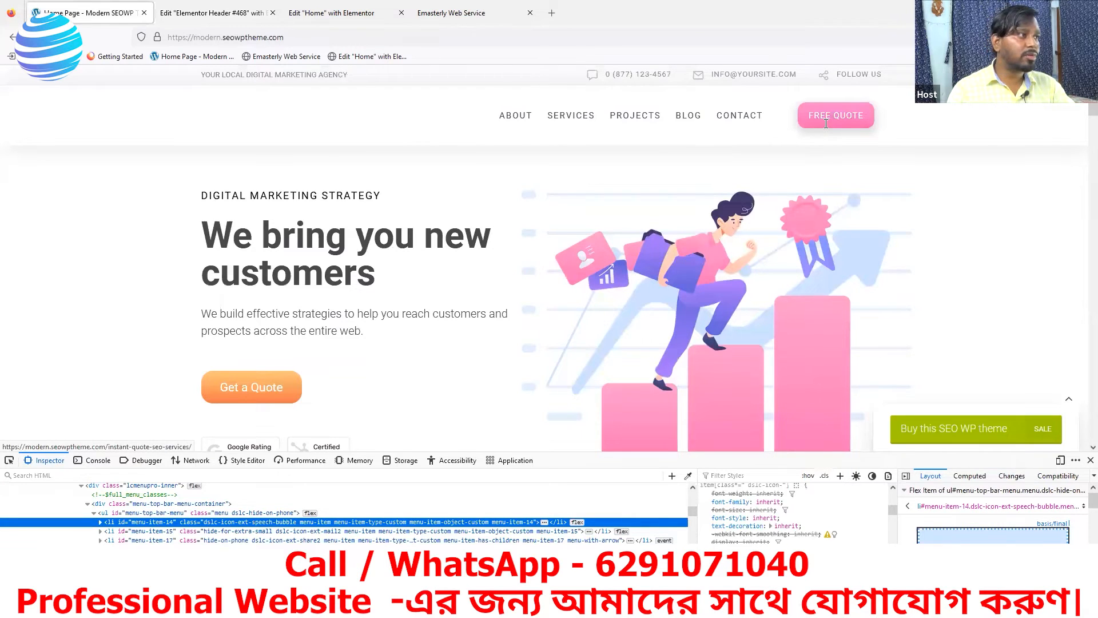
key("ctrl+Tab")
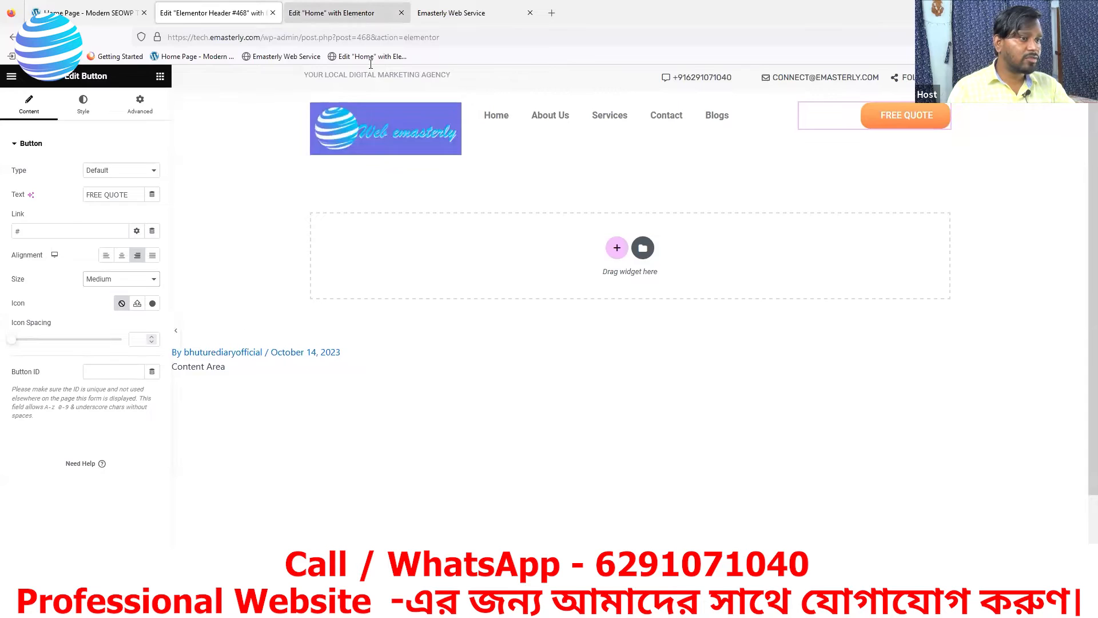
Scroll through the Home page sections in its editor and return to the hero section
left_click(362, 13)
scroll(664, 373, "down", 3)
scroll(669, 378, "up", 5)
scroll(673, 383, "down", 4)
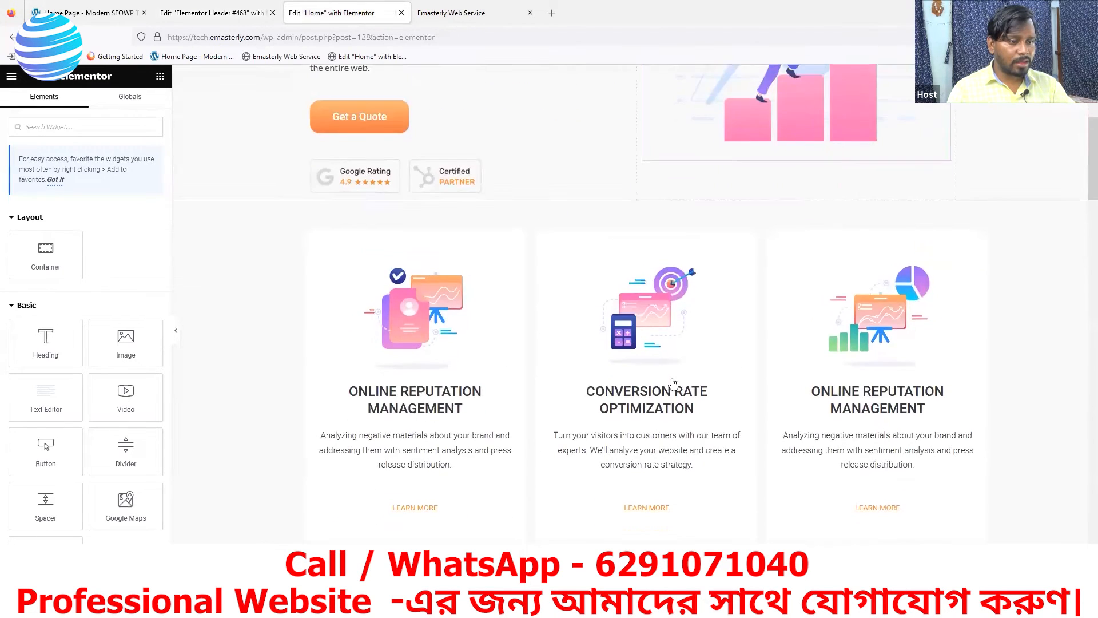
scroll(673, 382, "down", 8)
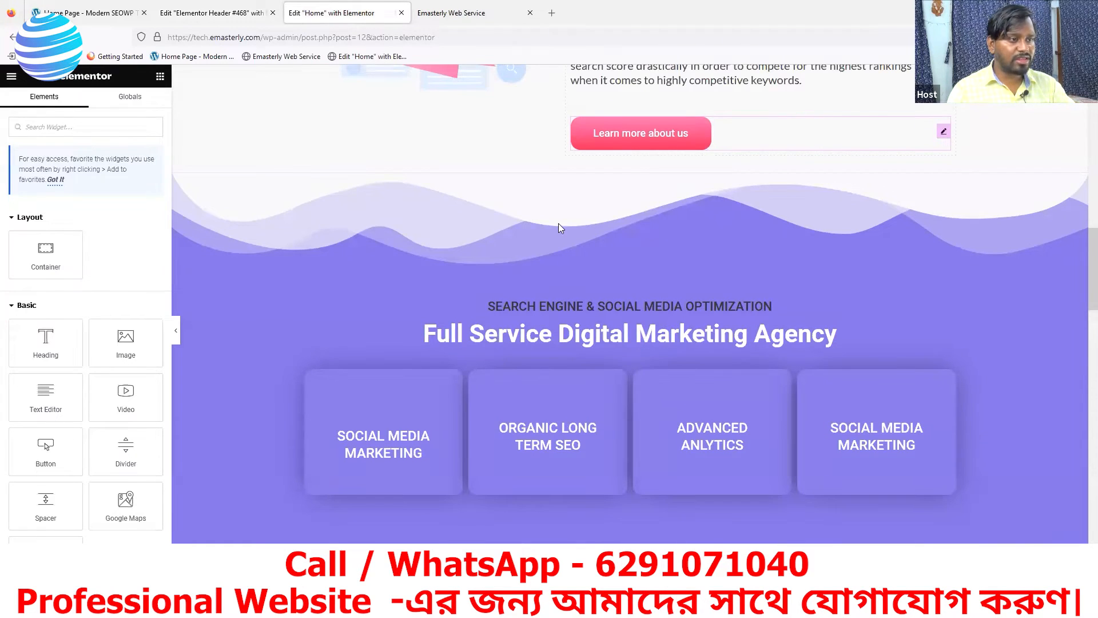
scroll(558, 225, "down", 6)
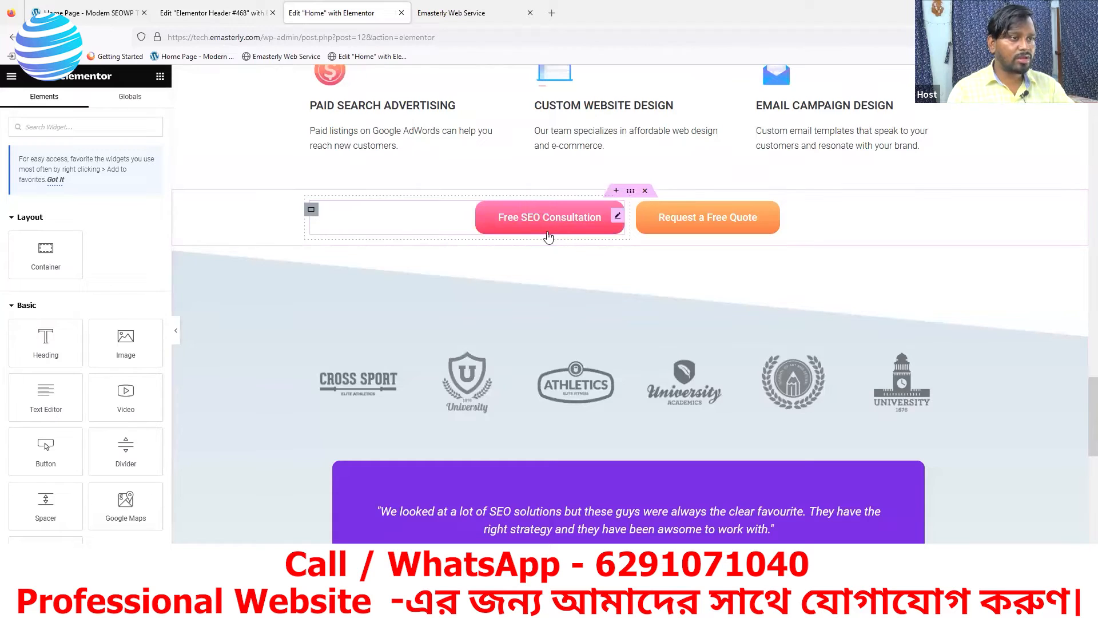
scroll(541, 236, "up", 3)
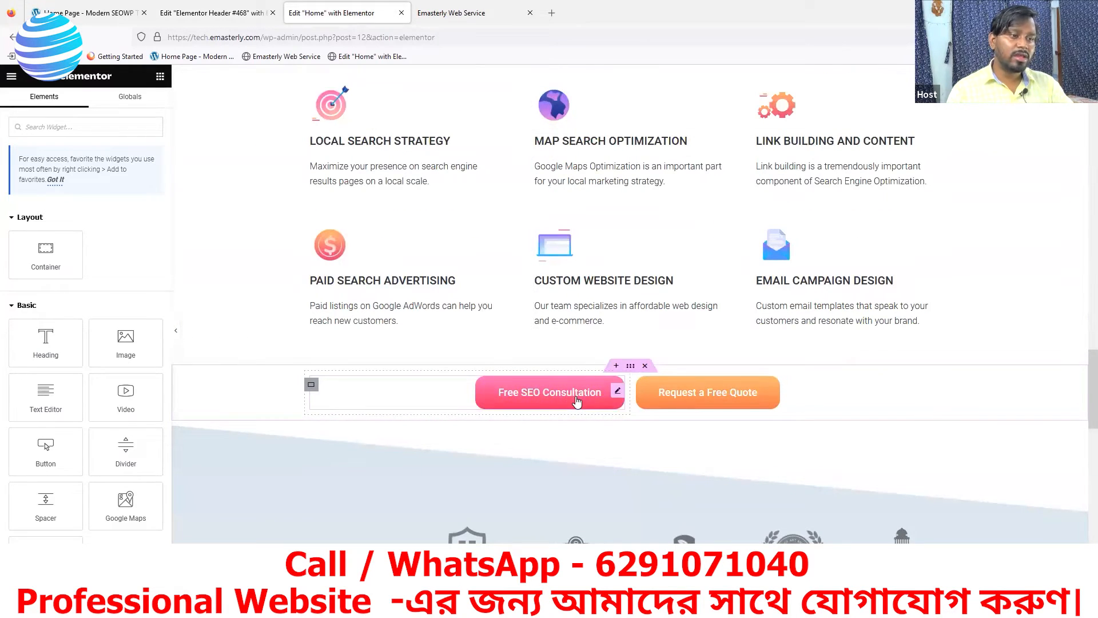
scroll(664, 304, "up", 5)
scroll(667, 149, "up", 5)
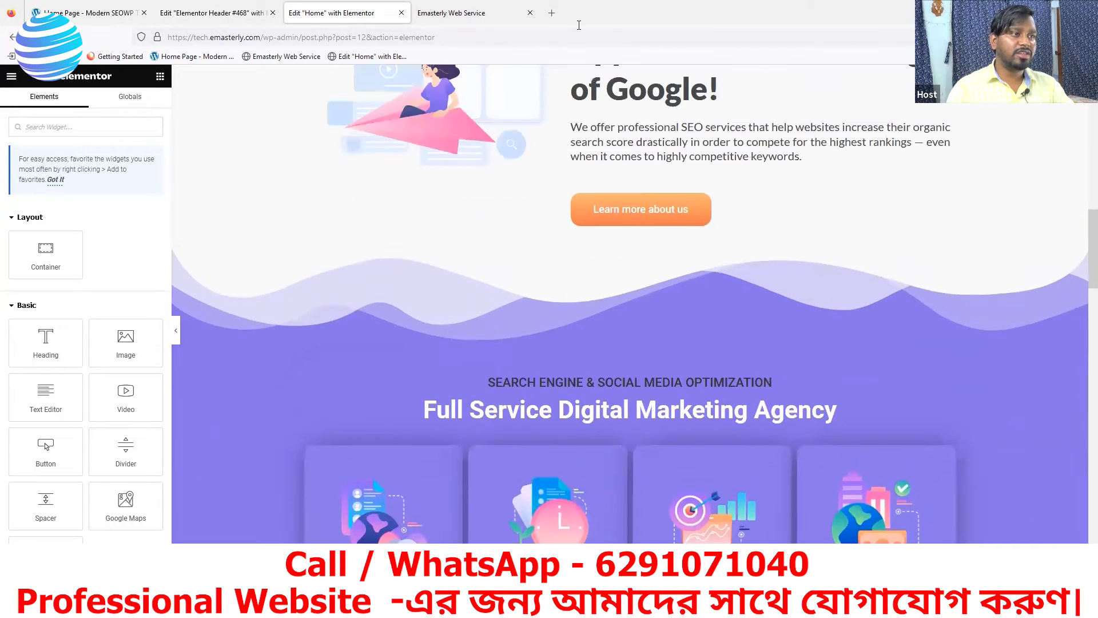
scroll(667, 150, "up", 10)
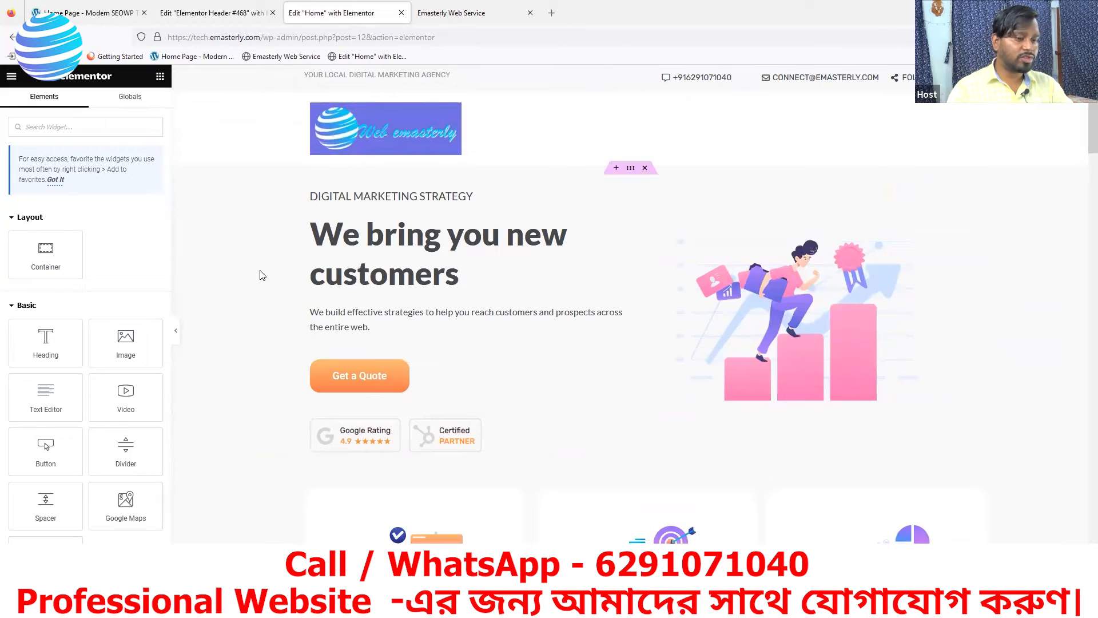
Compare the header against the demo site once more
left_click(211, 13)
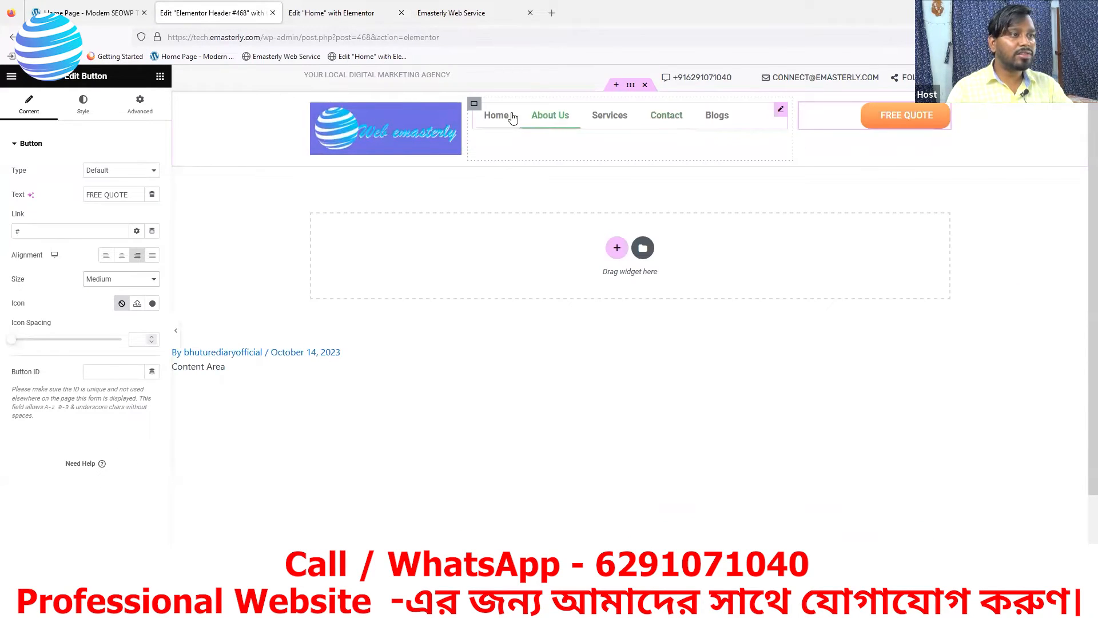
left_click(92, 12)
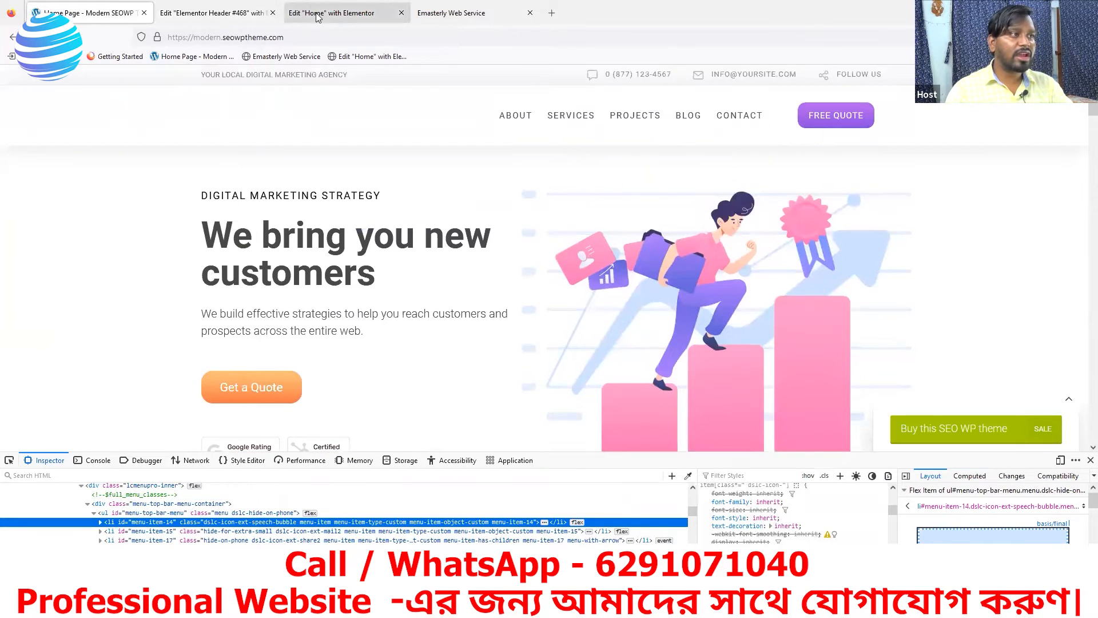
left_click(247, 13)
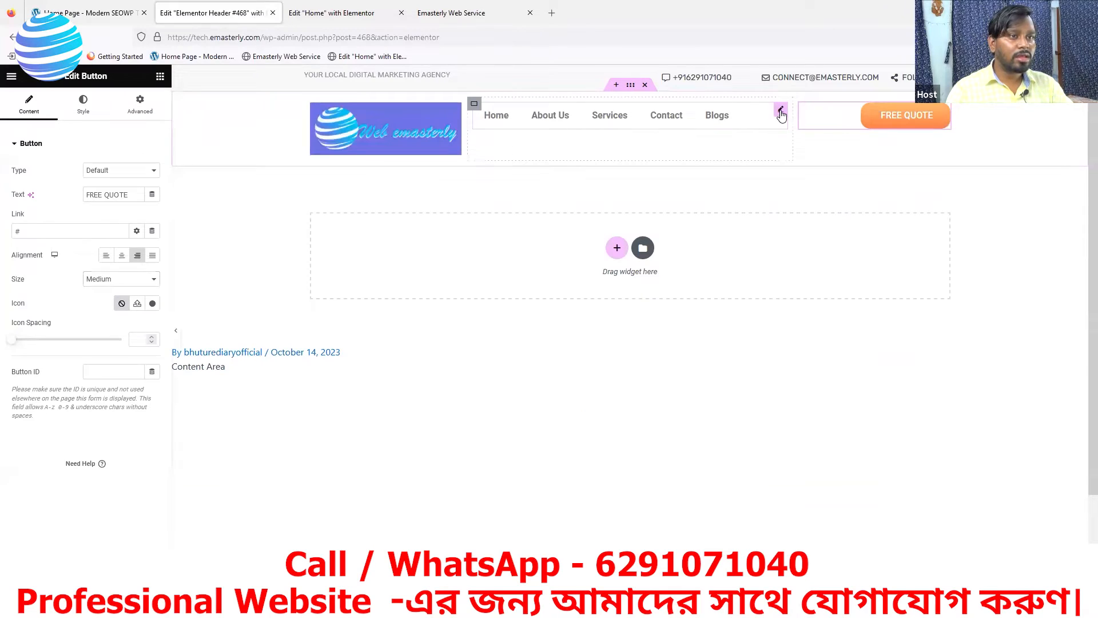
Set the Nav Menu alignment to Right and bring up its Style settings
left_click(759, 125)
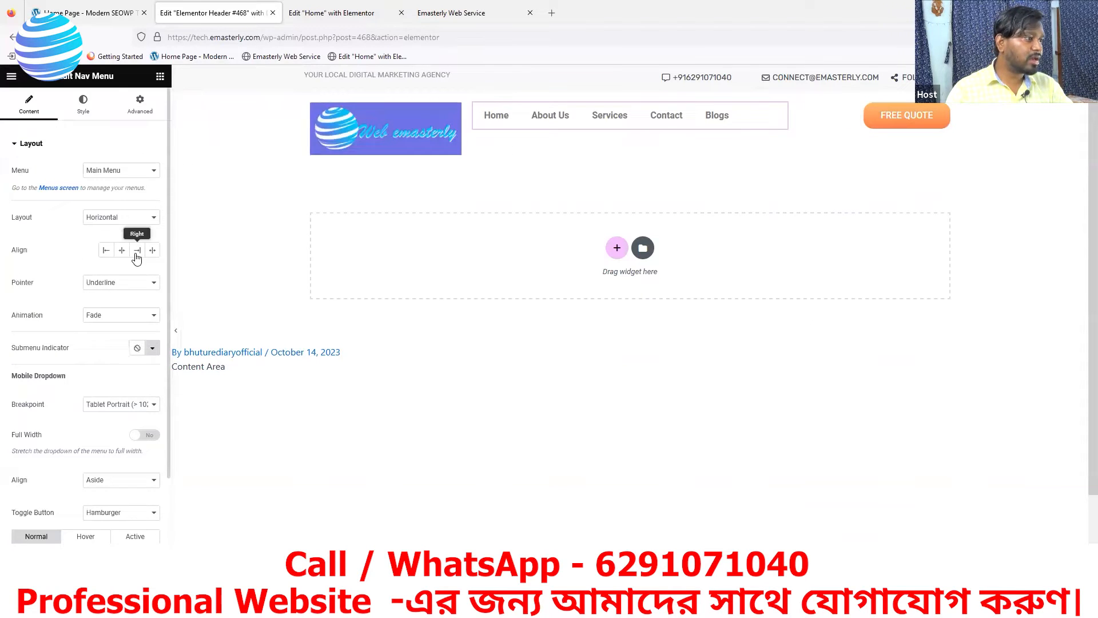
double_click(8, 252)
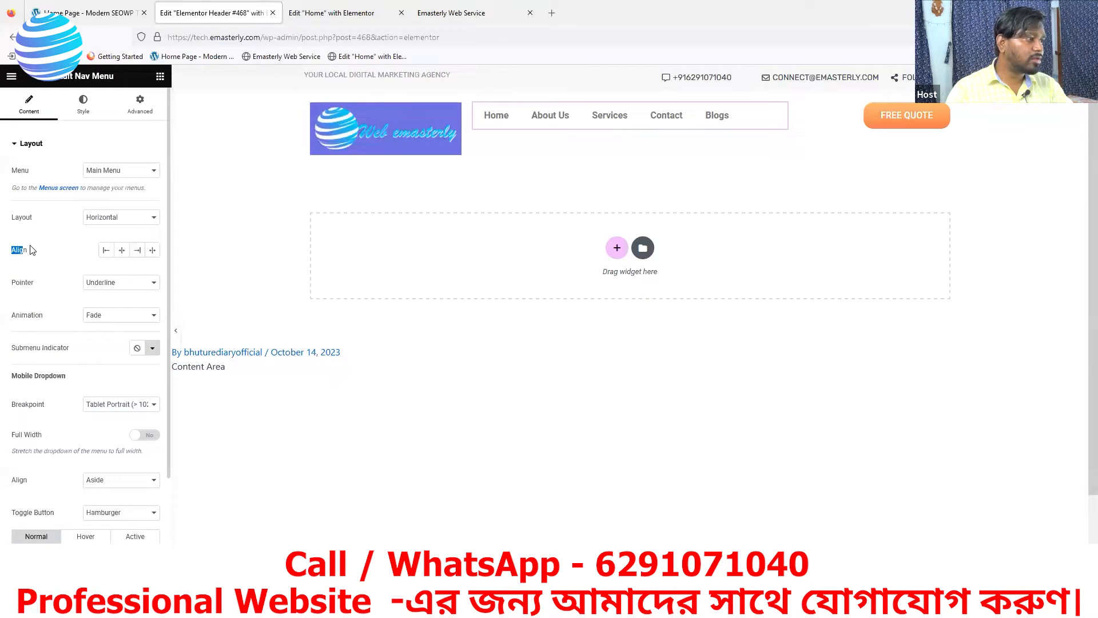
left_click(138, 252)
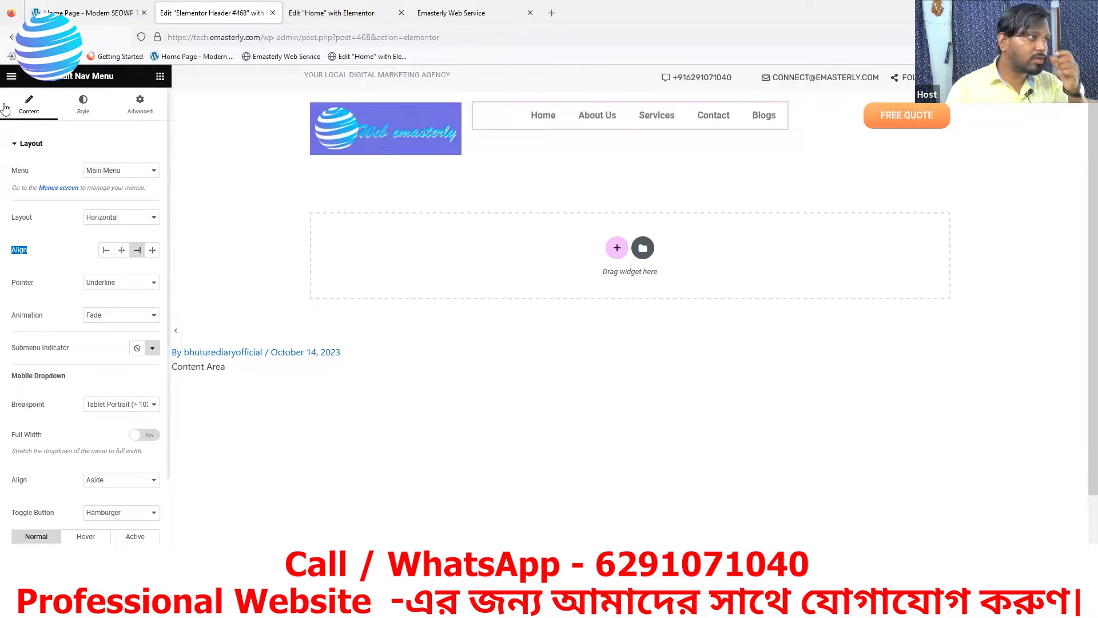
left_click(88, 110)
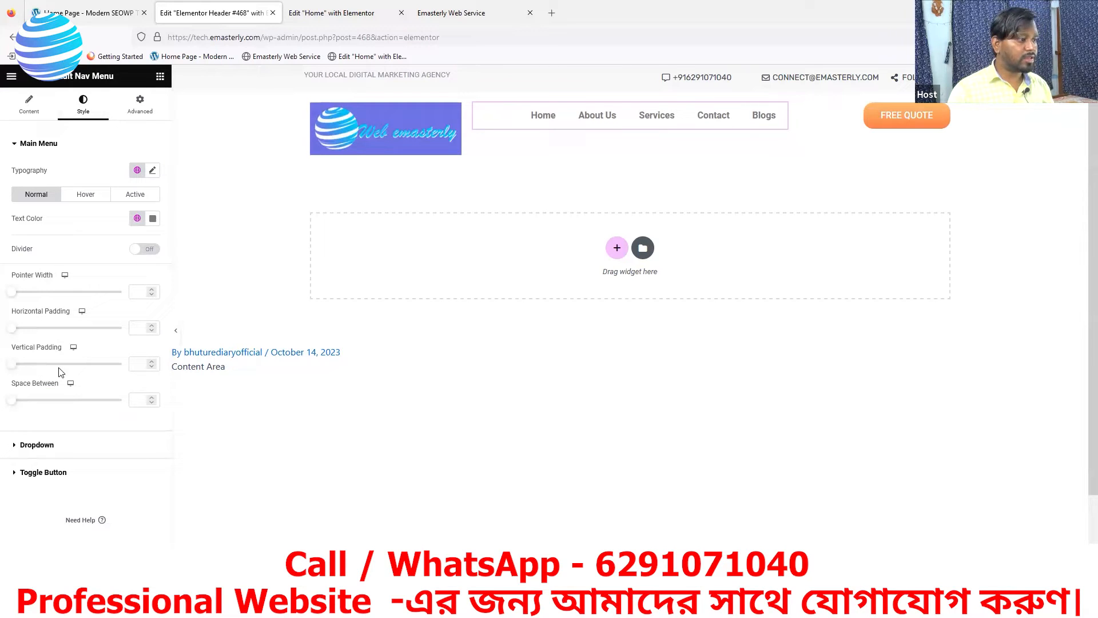
Set the menu's vertical padding to 0, then inspect the demo site's ABOUT link in devtools
left_click(143, 363)
type("0")
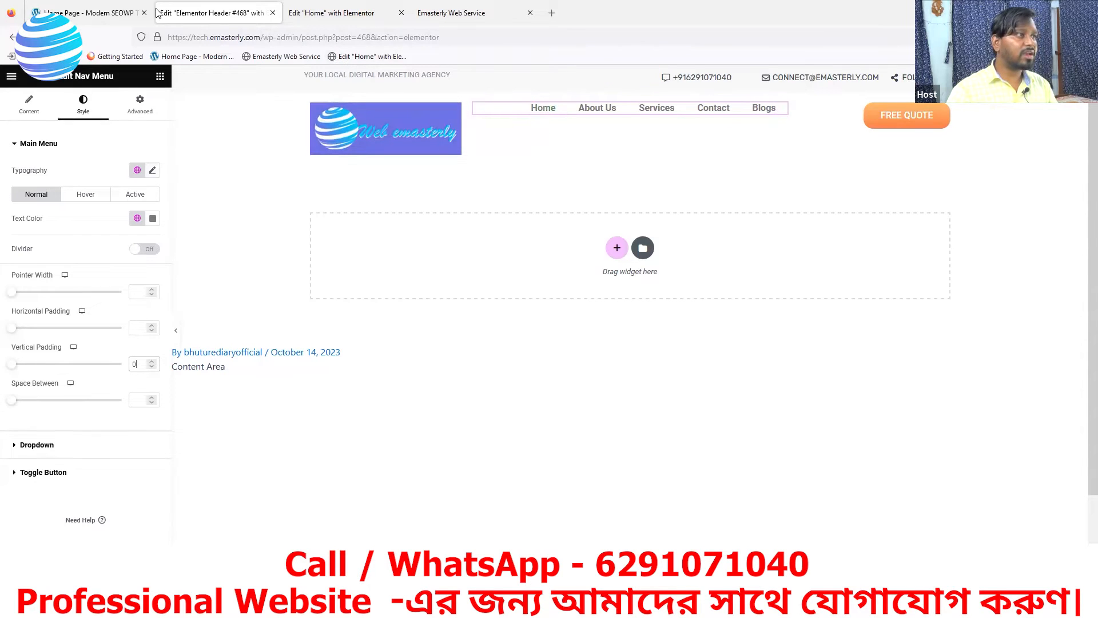
left_click(87, 12)
mouse_move(516, 117)
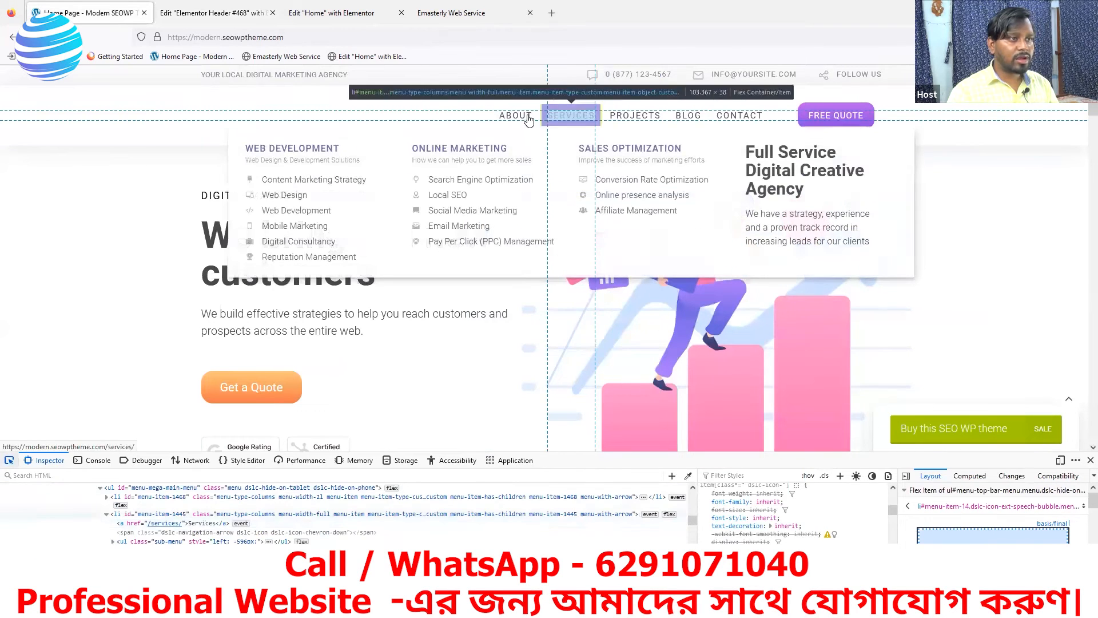
left_click(517, 114)
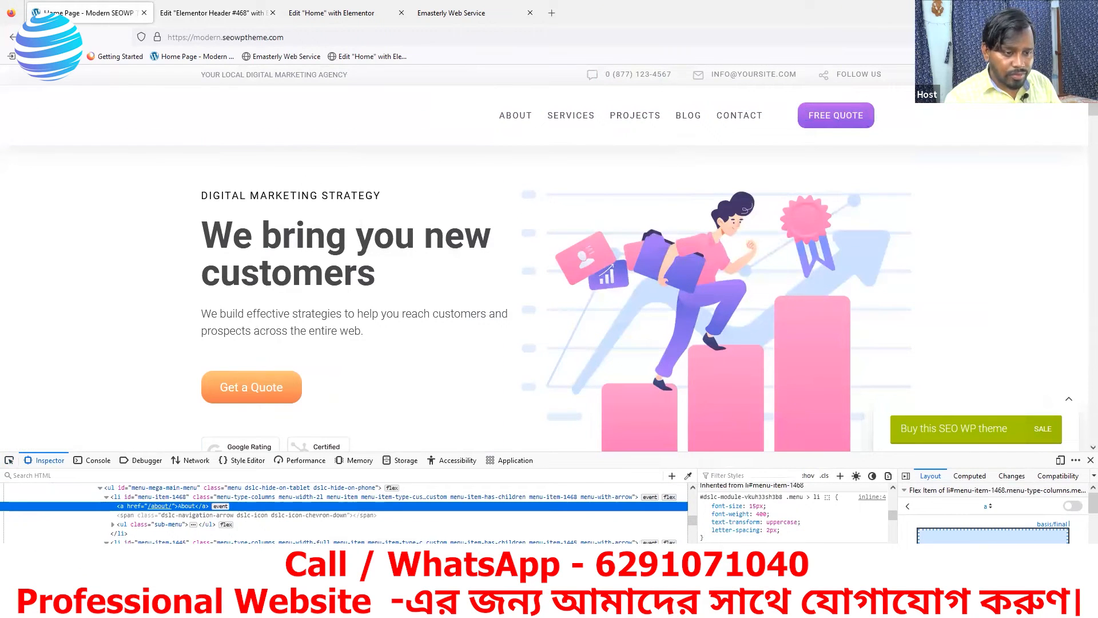
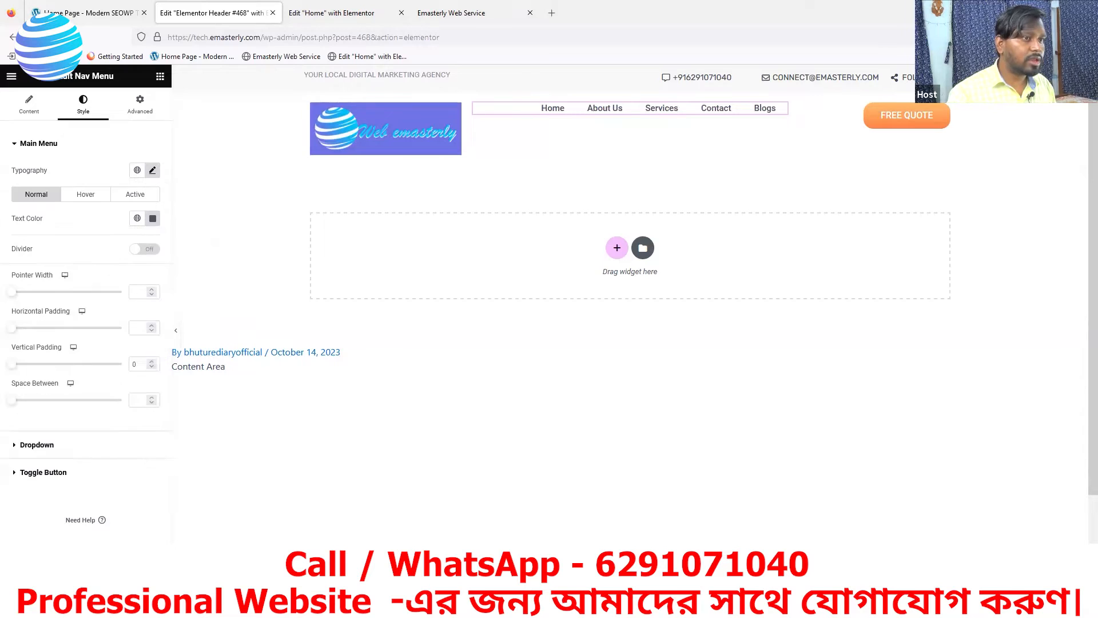
Review the CSS rules of the SEOWP reference site's About menu link in devtools
left_click(111, 17)
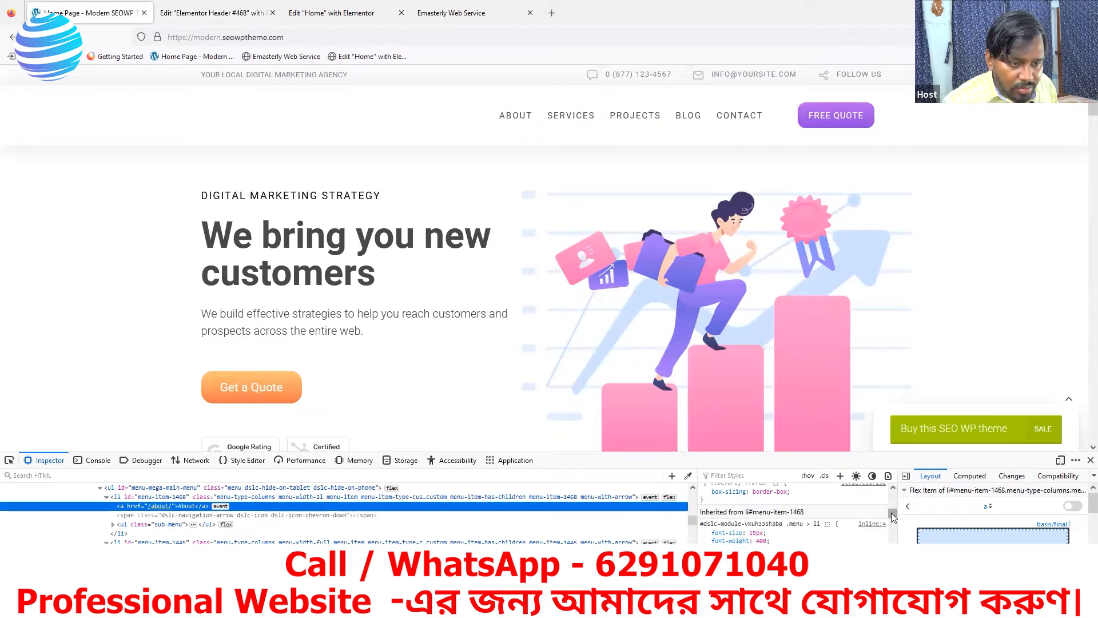
left_click_drag(893, 512, 893, 503)
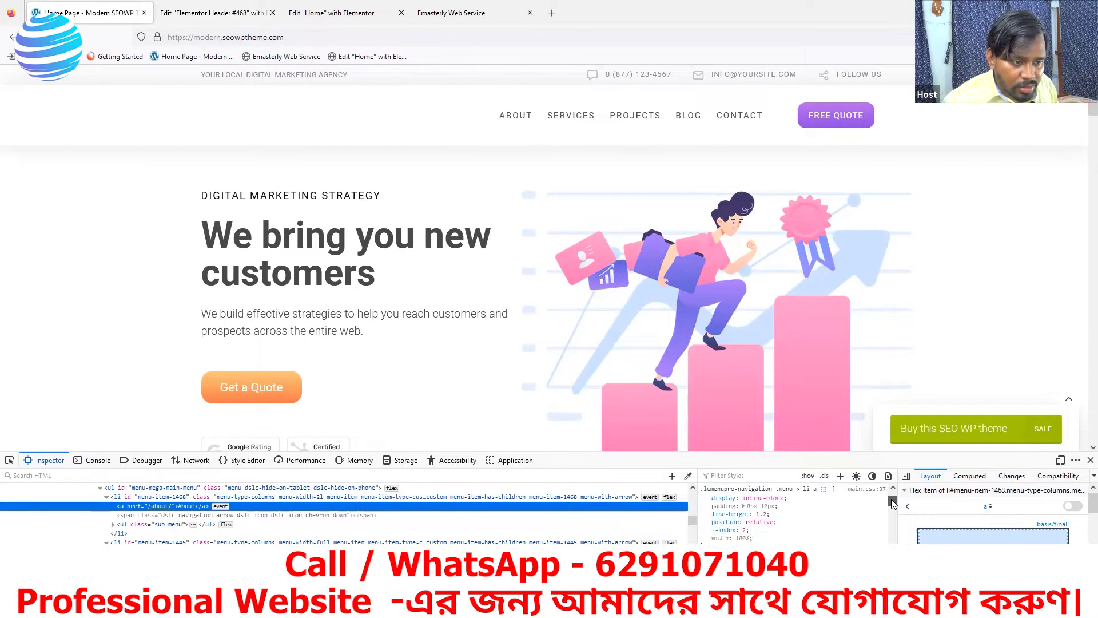
scroll(893, 502, "up", 1)
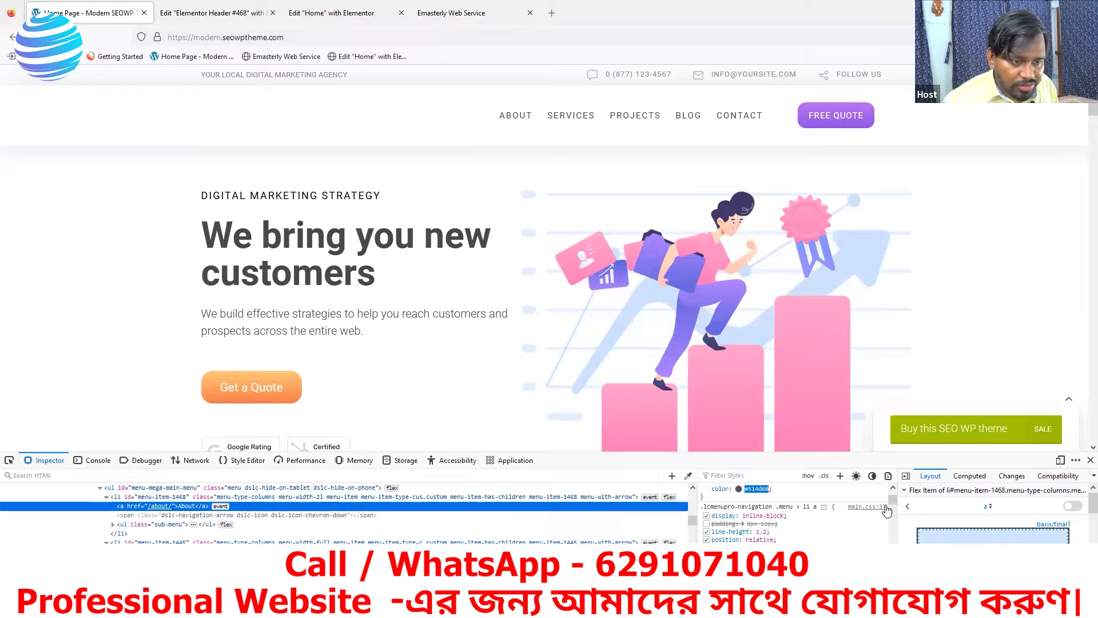
scroll(893, 502, "up", 2)
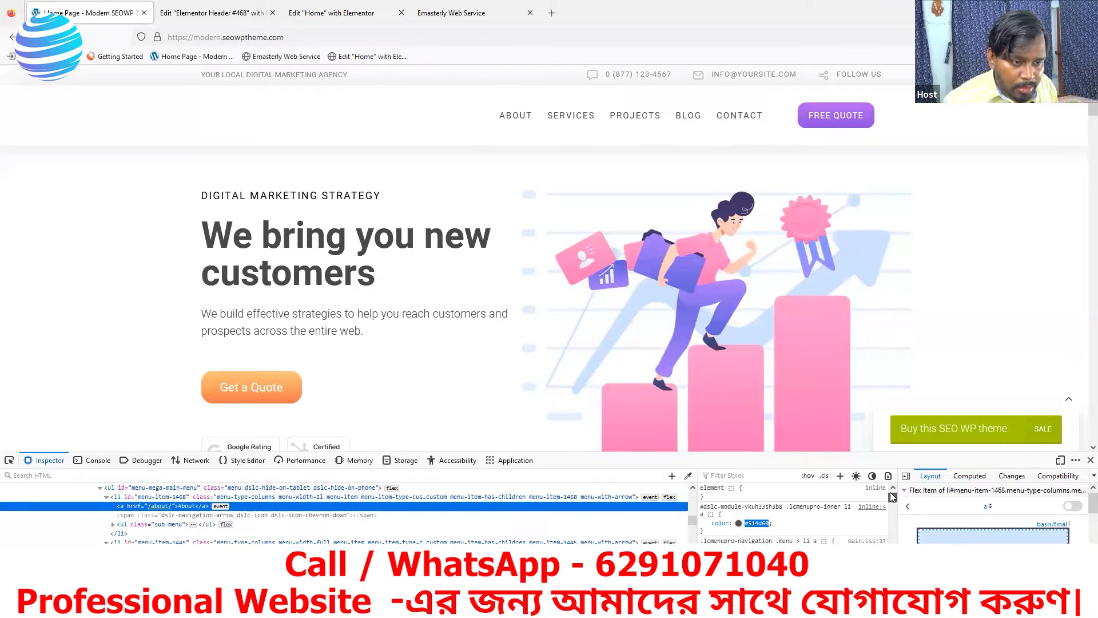
left_click_drag(891, 504, 894, 519)
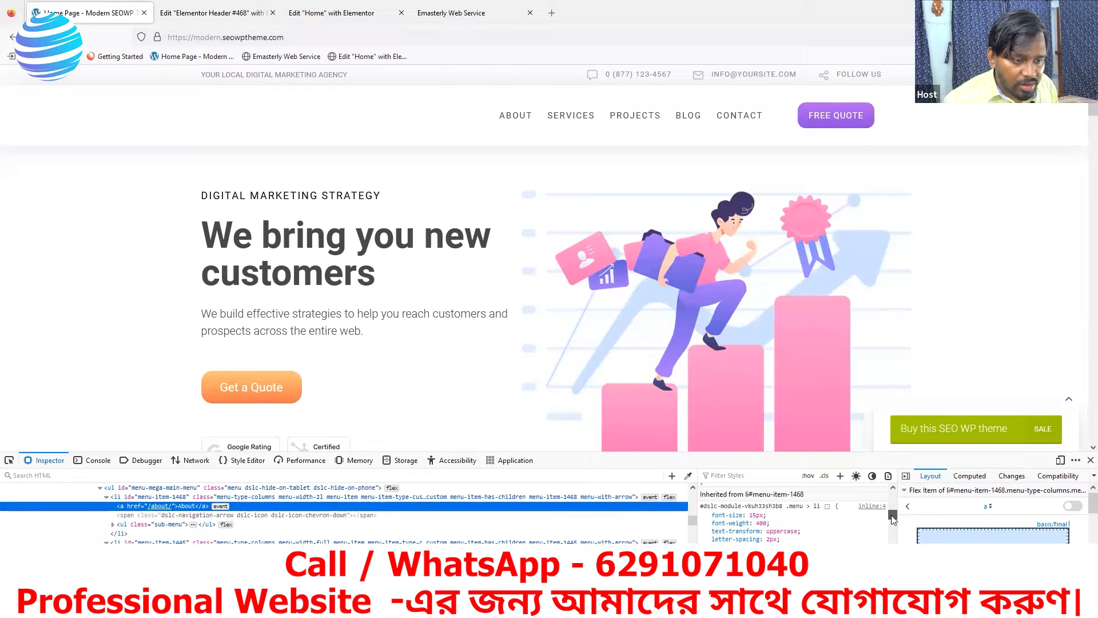
mouse_move(893, 519)
left_mouse_down()
mouse_move(896, 548)
mouse_move(890, 513)
left_mouse_up()
scroll(891, 514, "up", 3)
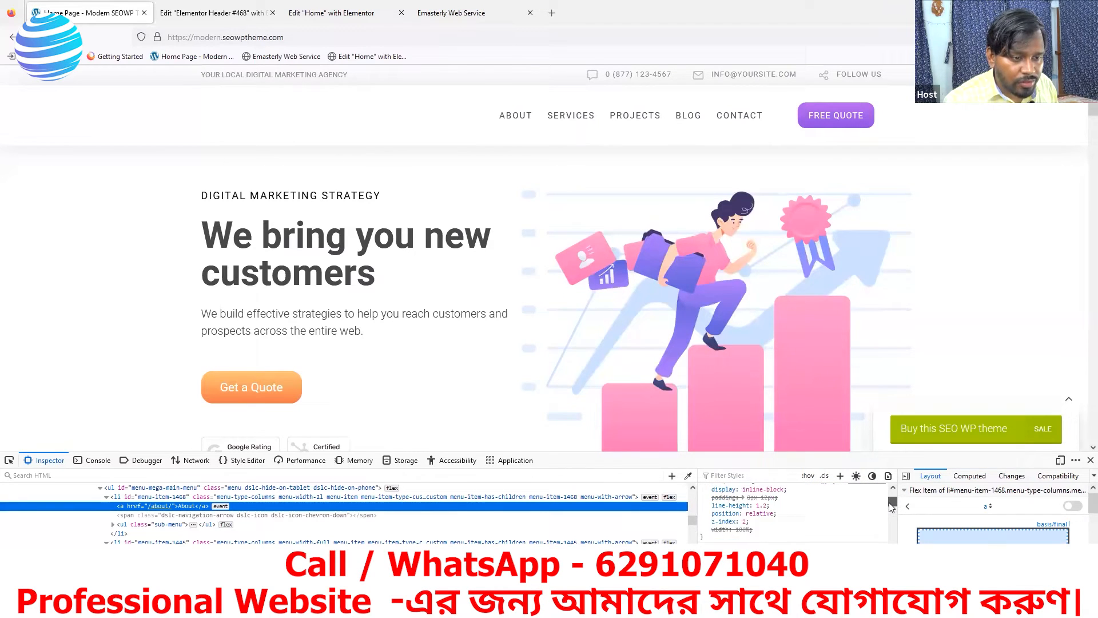
scroll(890, 513, "down", 4)
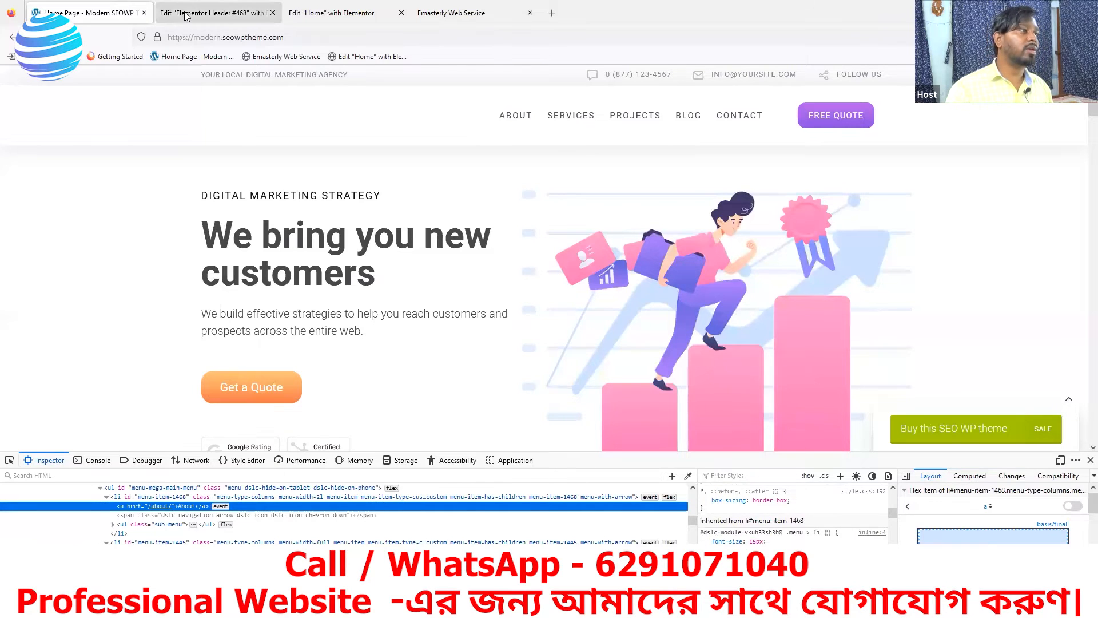
Set the nav menu typography weight to 400 (Normal) and show the Hover colour settings
left_click(211, 13)
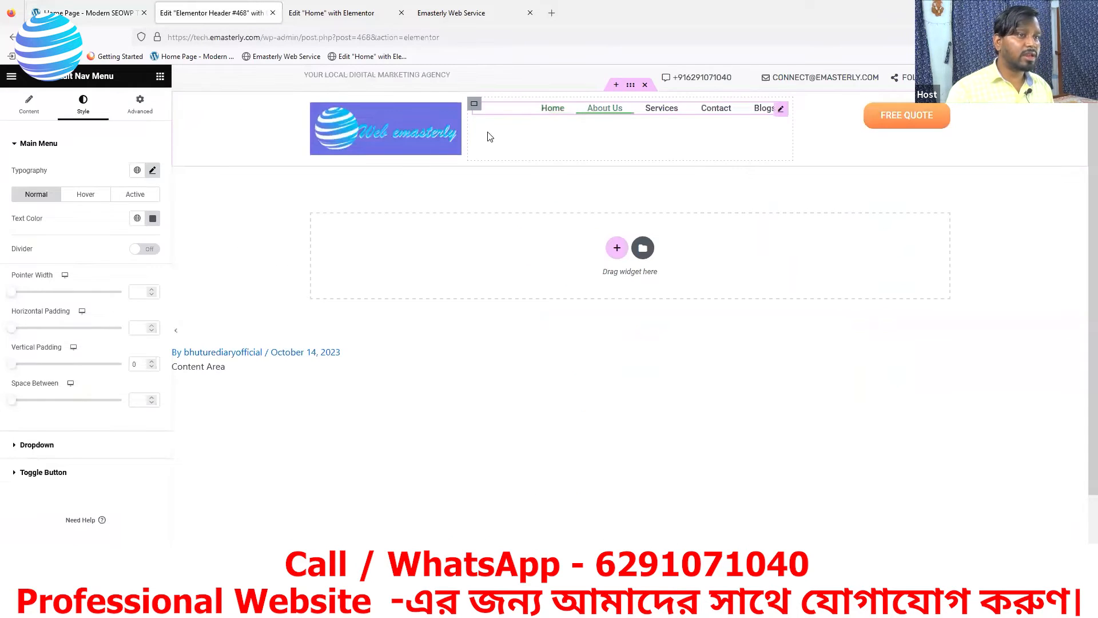
left_click(153, 171)
left_click(118, 283)
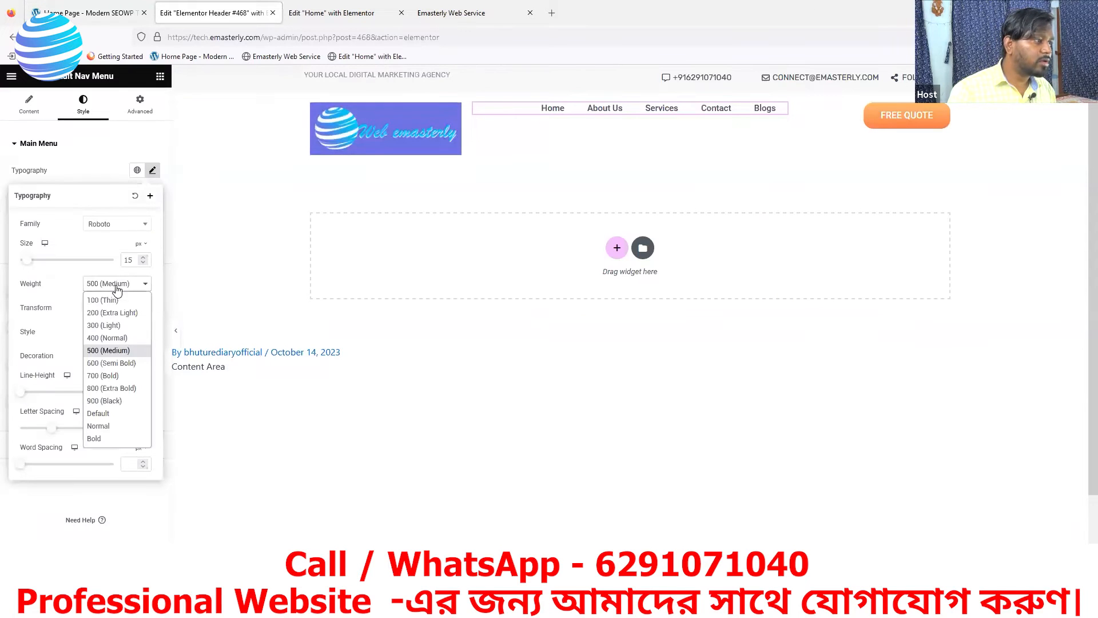
left_click(111, 338)
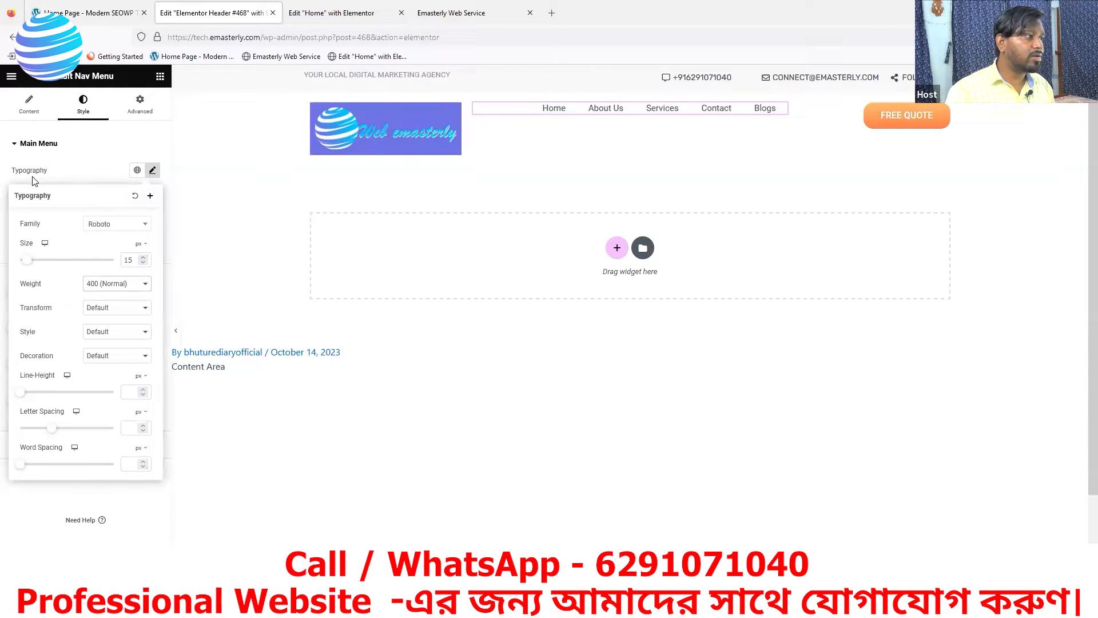
left_click(153, 172)
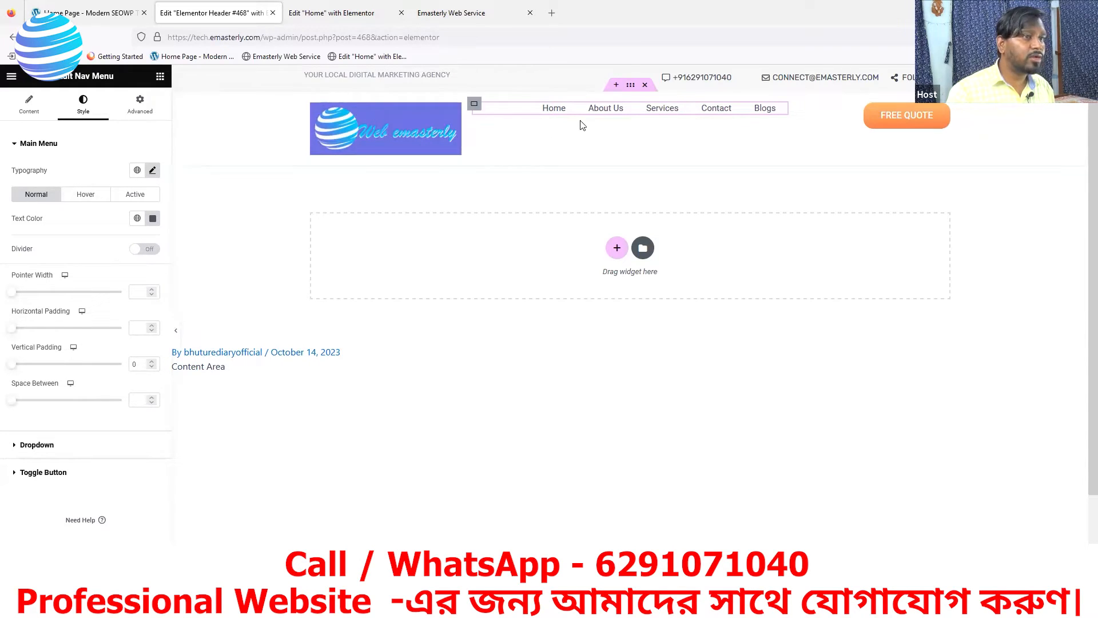
left_click(86, 196)
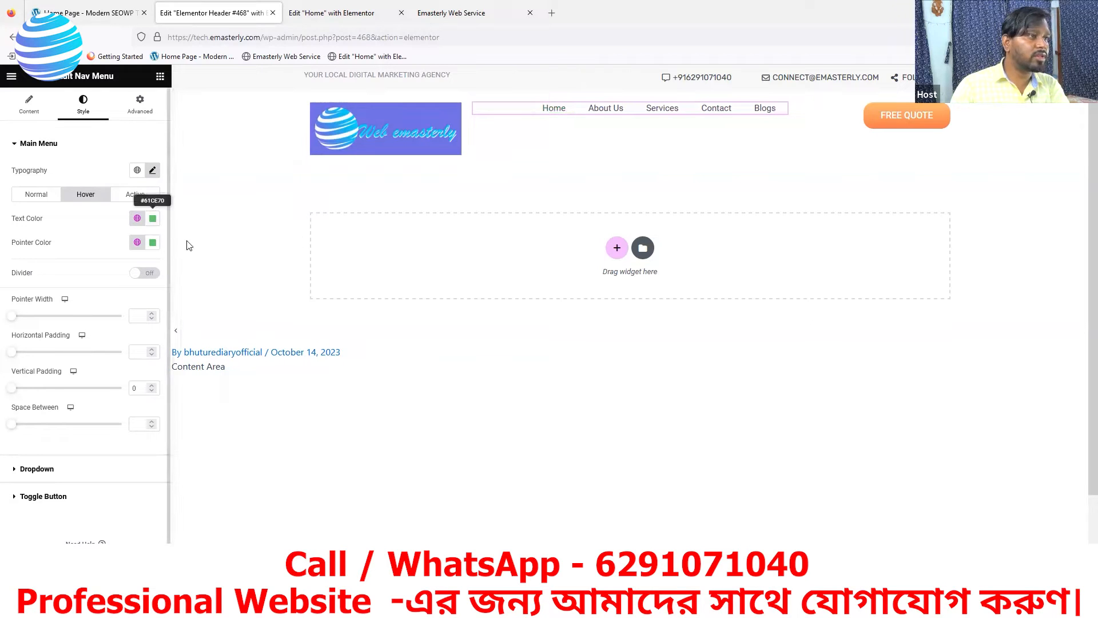
left_click(103, 16)
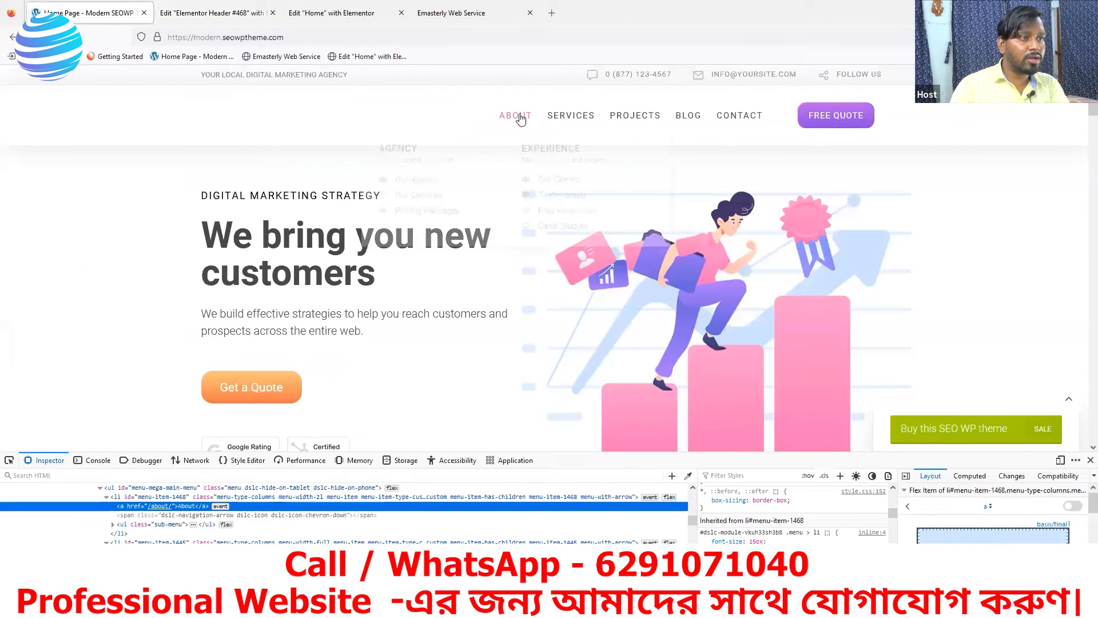
Check the SEOWP ABOUT item's hover style and sample its colour with the eyedropper
mouse_move(520, 119)
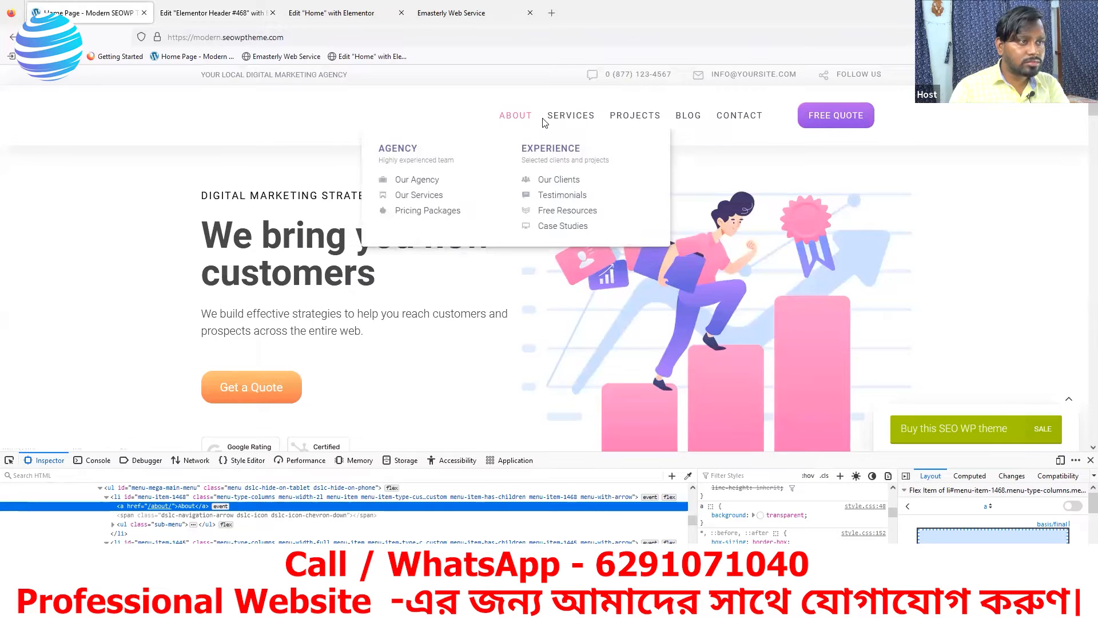
left_click(210, 13)
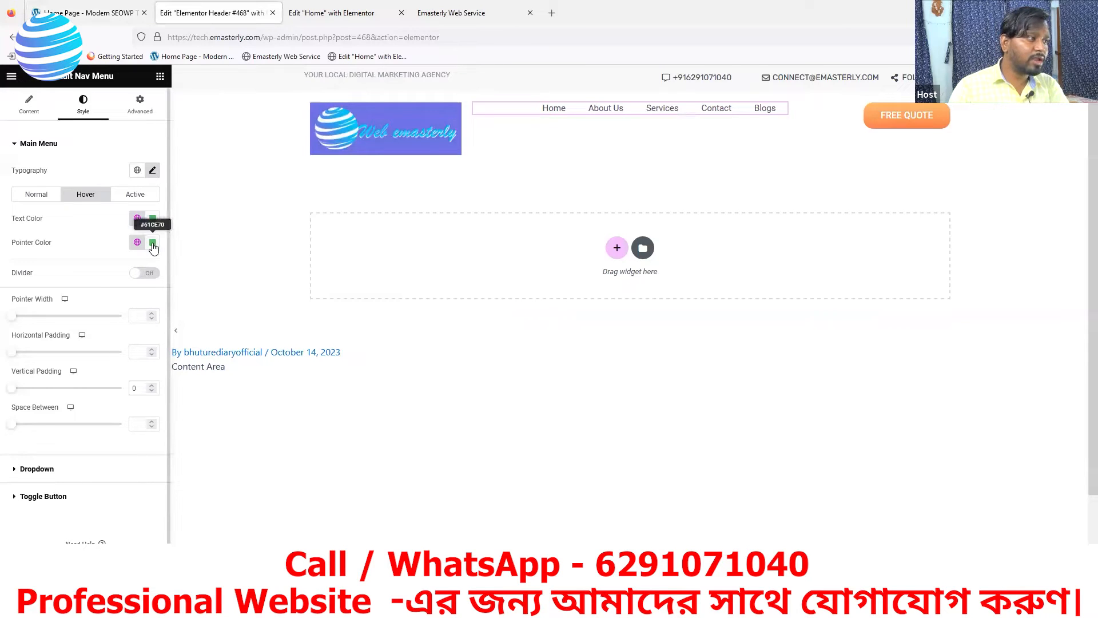
left_click(105, 14)
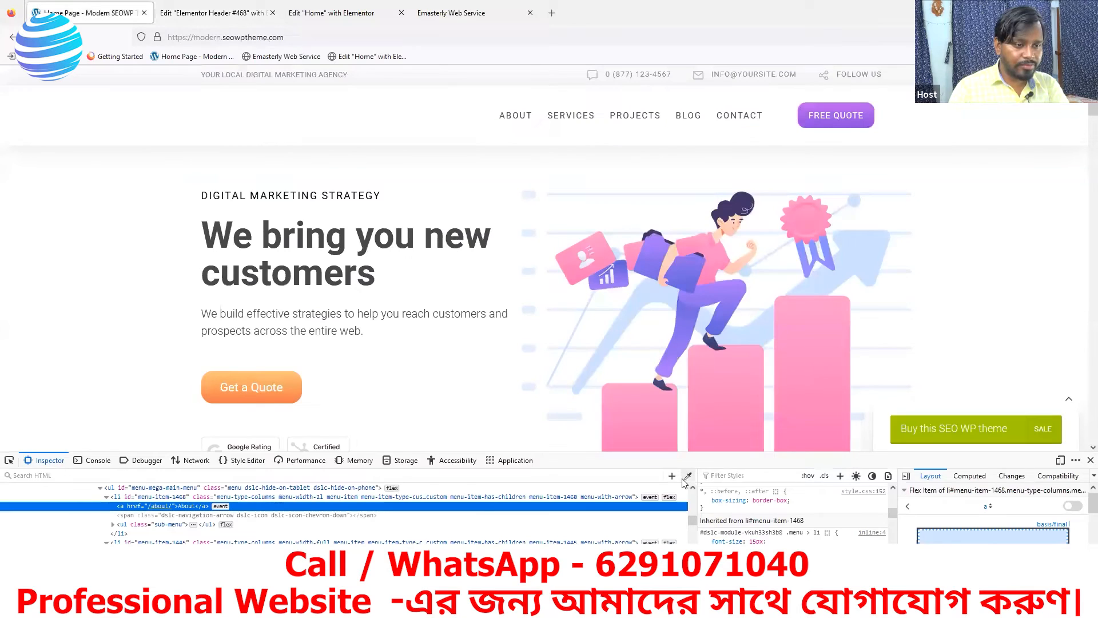
left_click(688, 476)
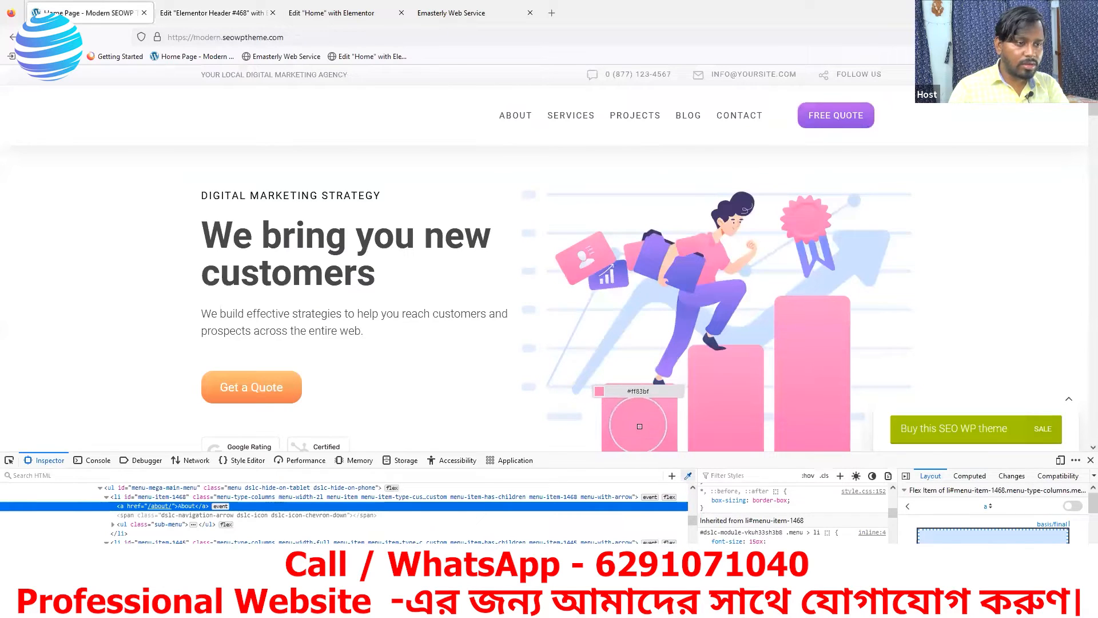
Paste #FF83BF as both the nav menu's hover Pointer Color and hover Text Color
left_click(202, 18)
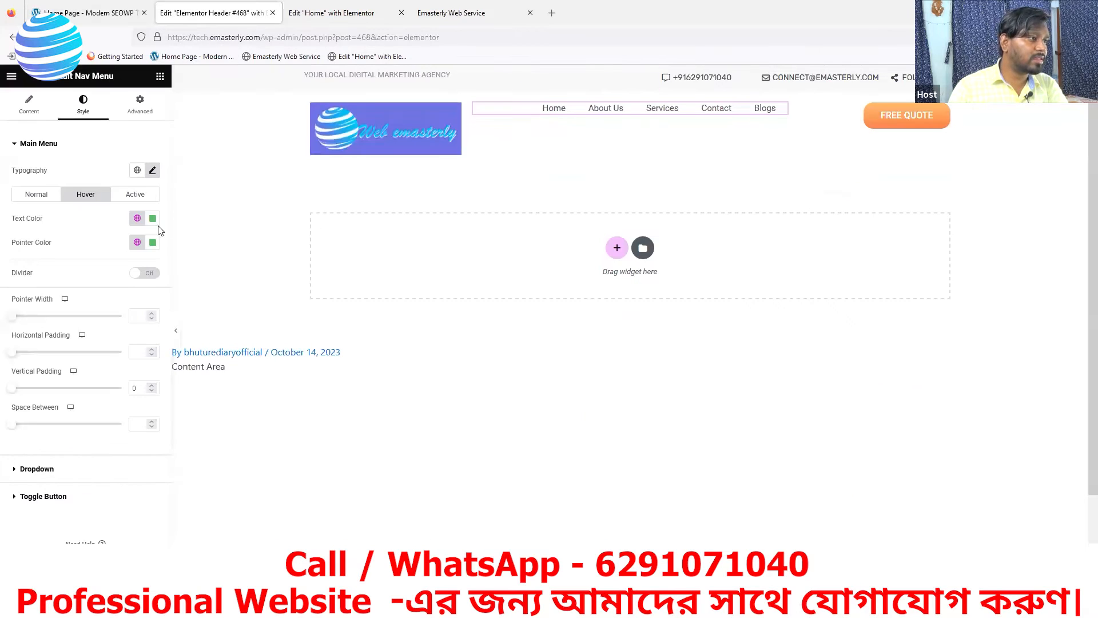
left_click(153, 242)
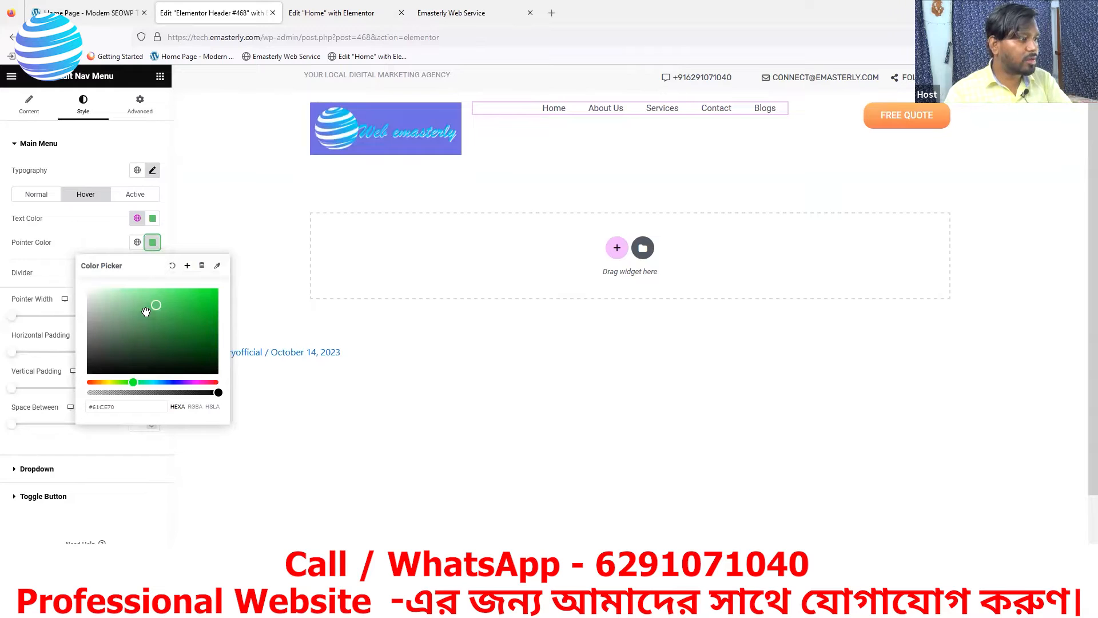
triple_click(120, 406)
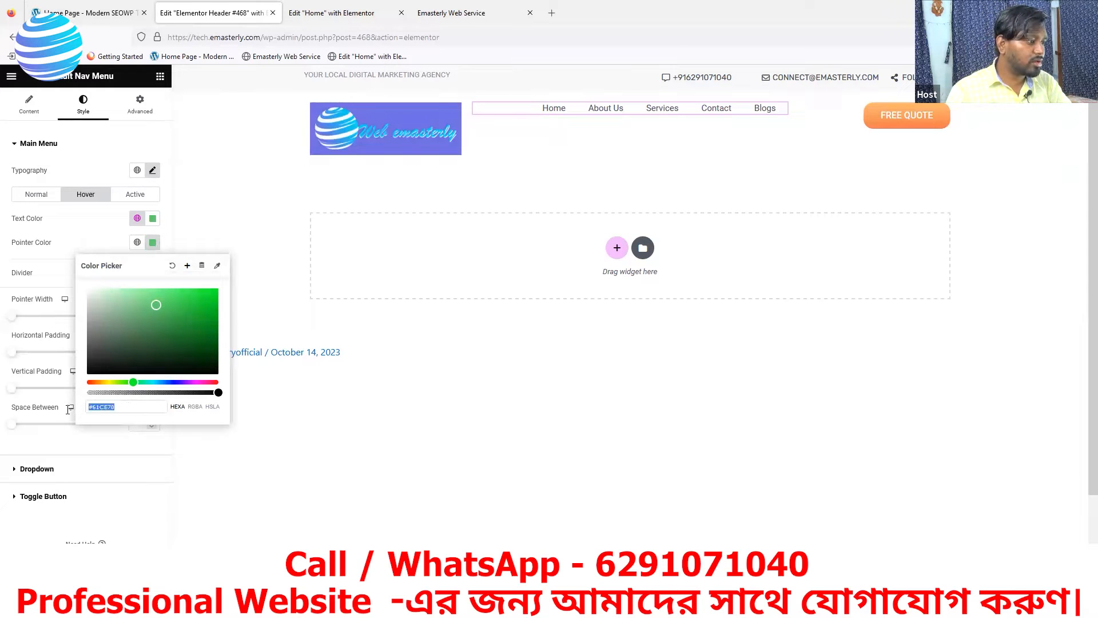
type("#ff83bf")
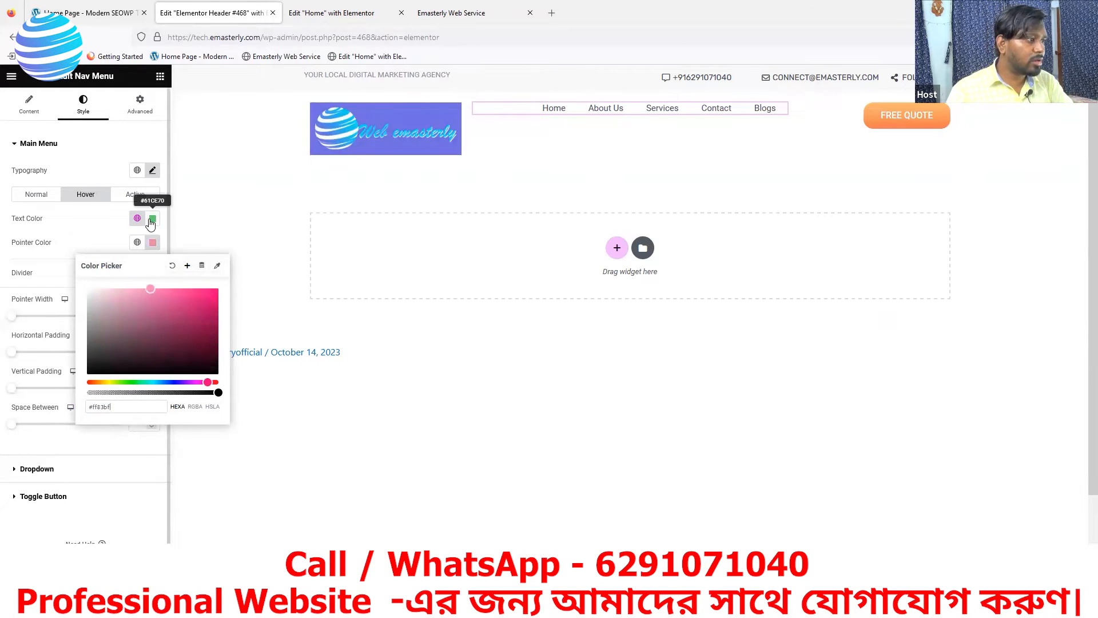
left_click(153, 218)
triple_click(118, 382)
type("#FF83BF")
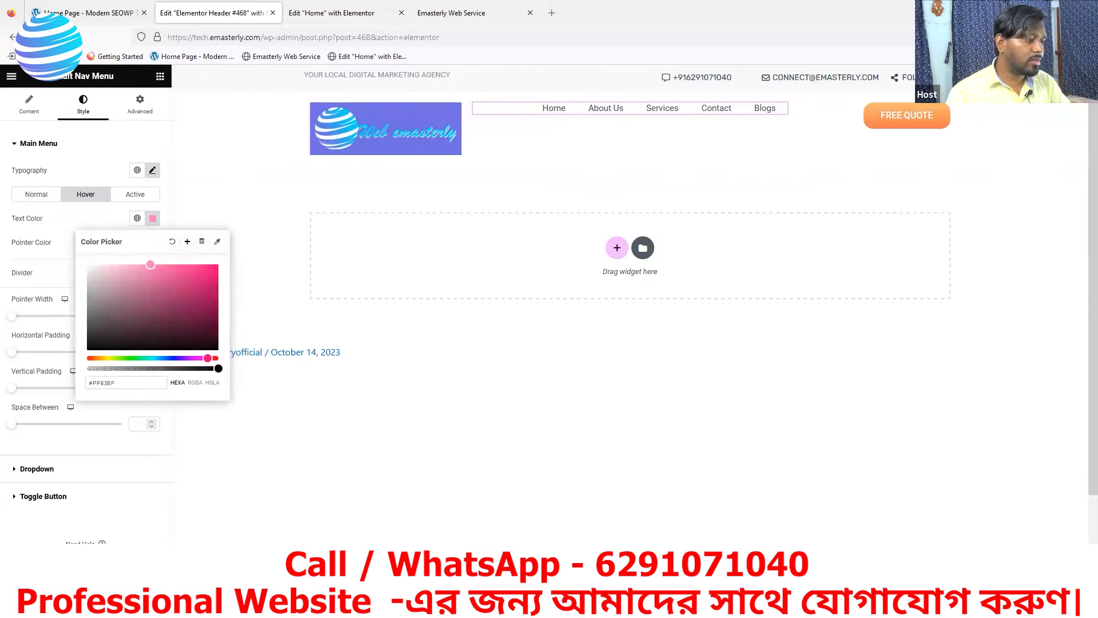
left_click(263, 417)
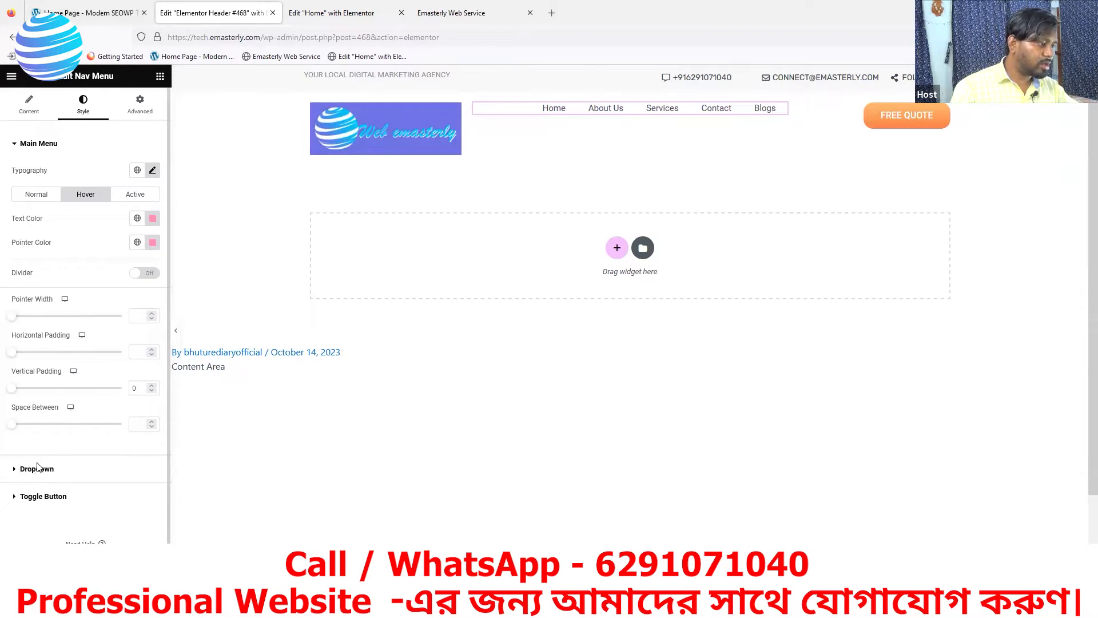
scroll(139, 188, "down", 1)
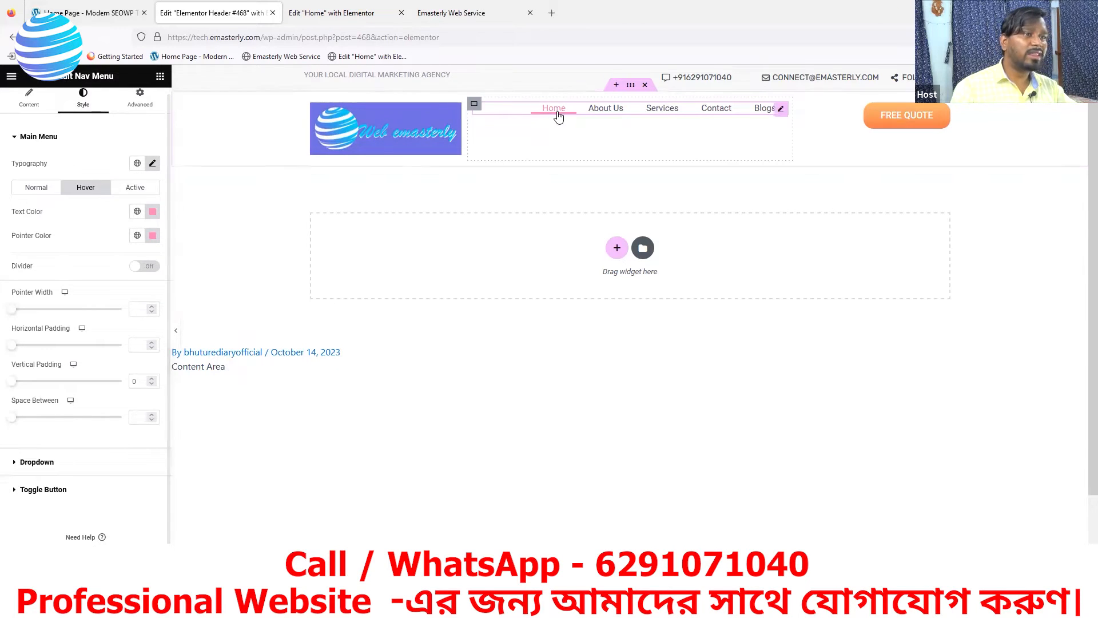
Reload the Emasterly Web Service tab to view the pink-underlined menu, then return to Elementor
left_click(440, 12)
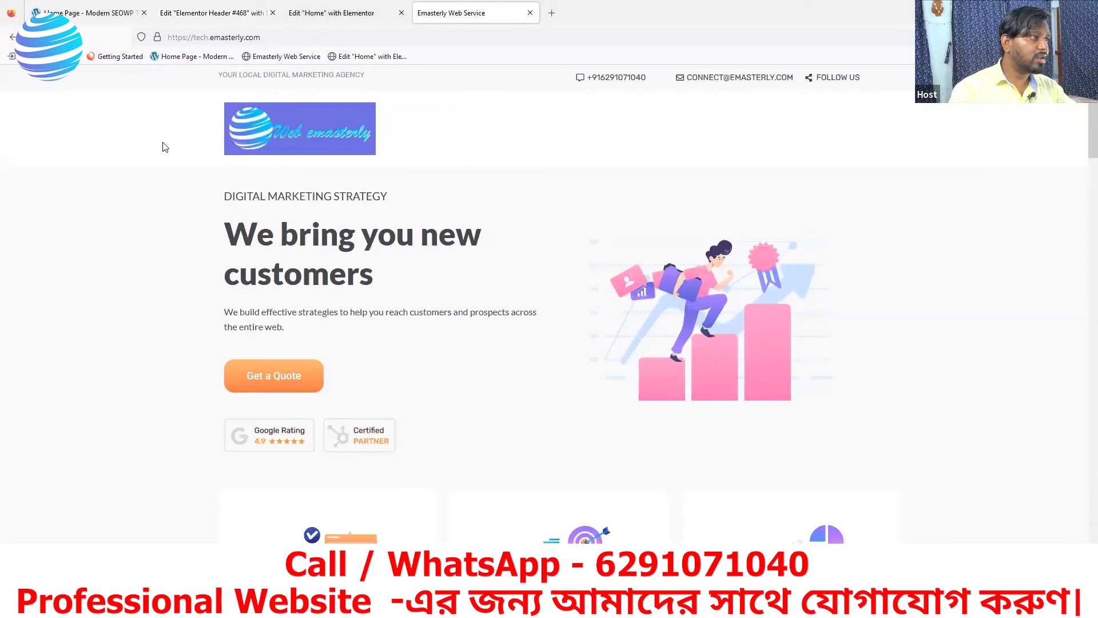
key("F5")
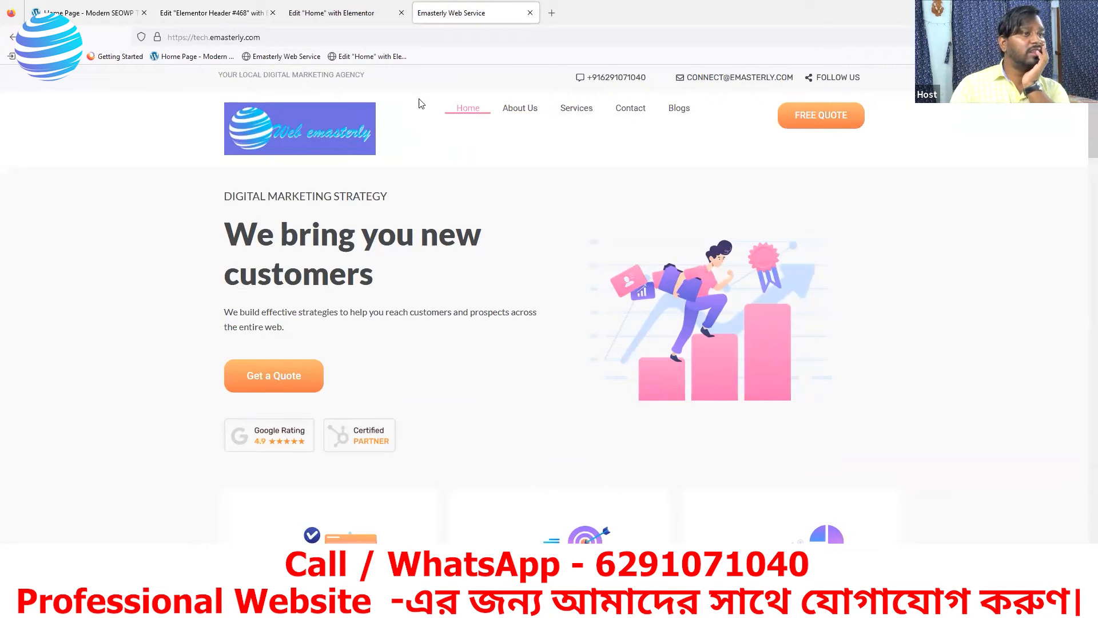
left_click(217, 22)
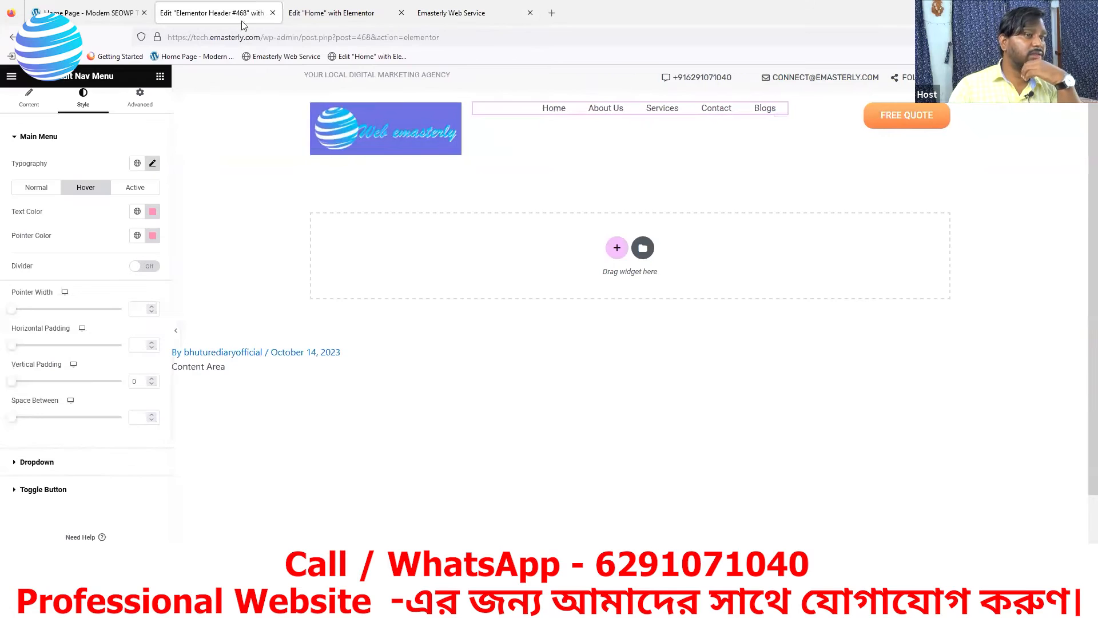
Switch the hover Pointer Color from pink to white #FFFFFF
left_click(153, 236)
left_click_drag(109, 296, 78, 282)
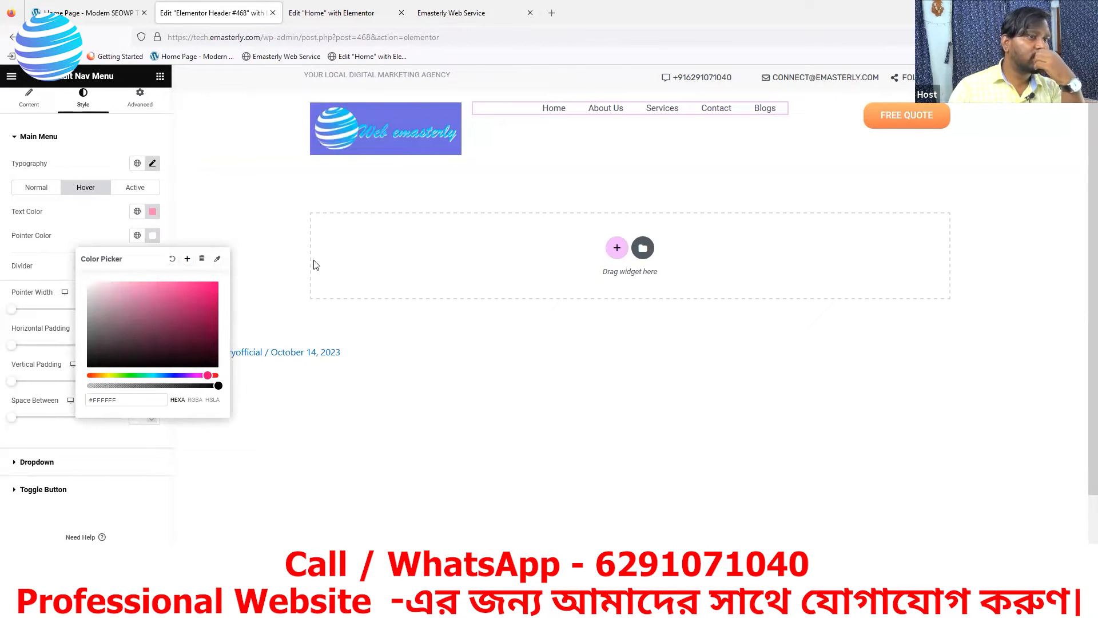
left_click(287, 191)
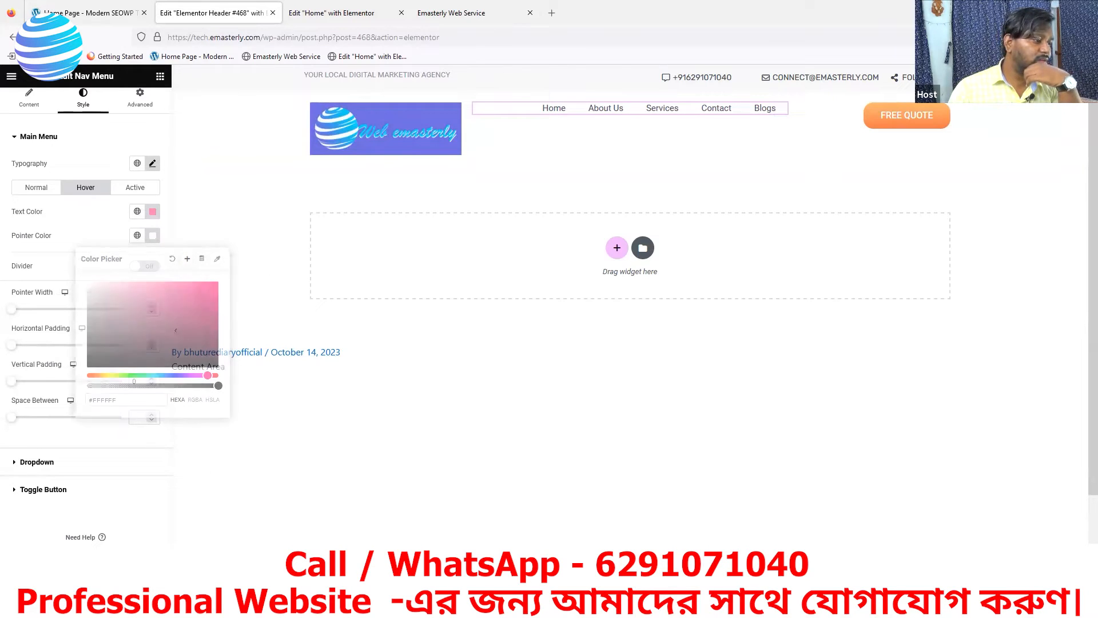
left_click(416, 17)
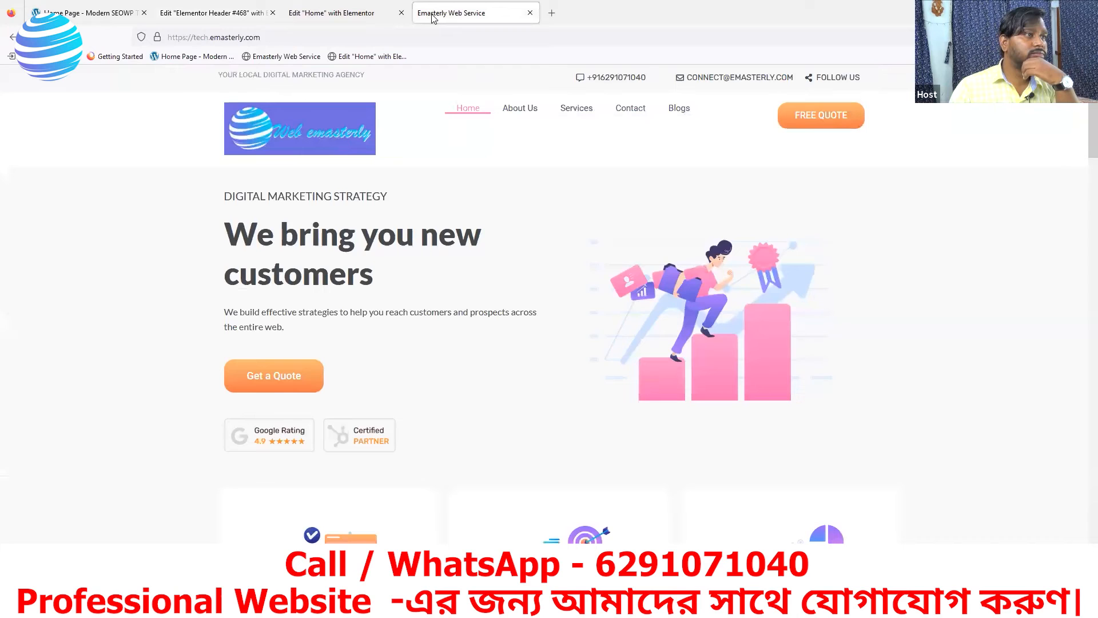
Reload the live site and compare its menu with the SEOWP ABOUT hover effect
key("F5")
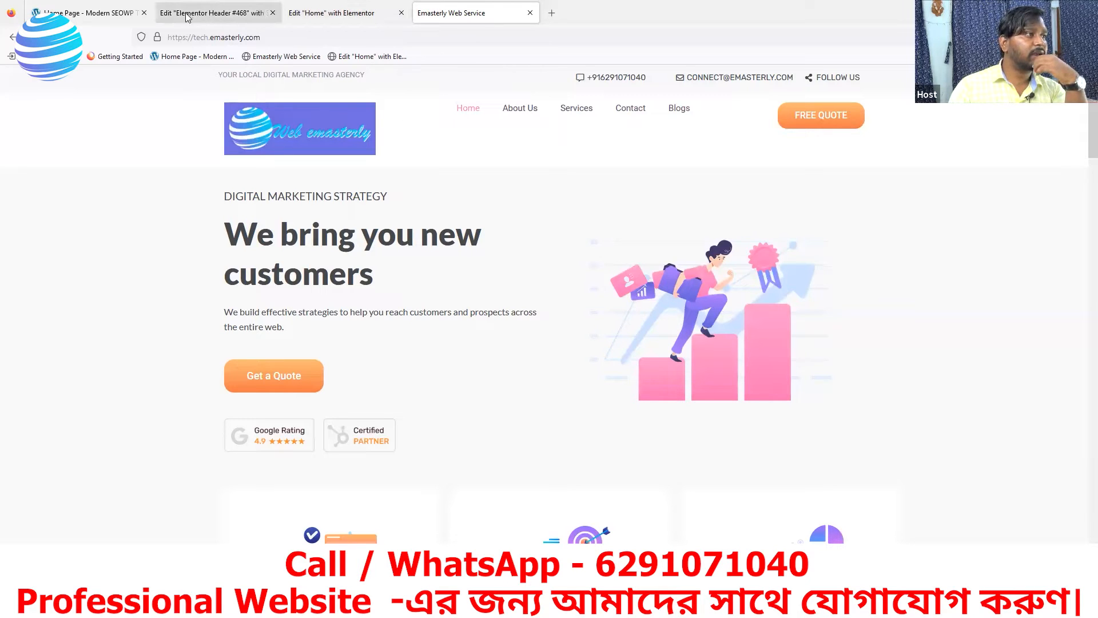
left_click(85, 13)
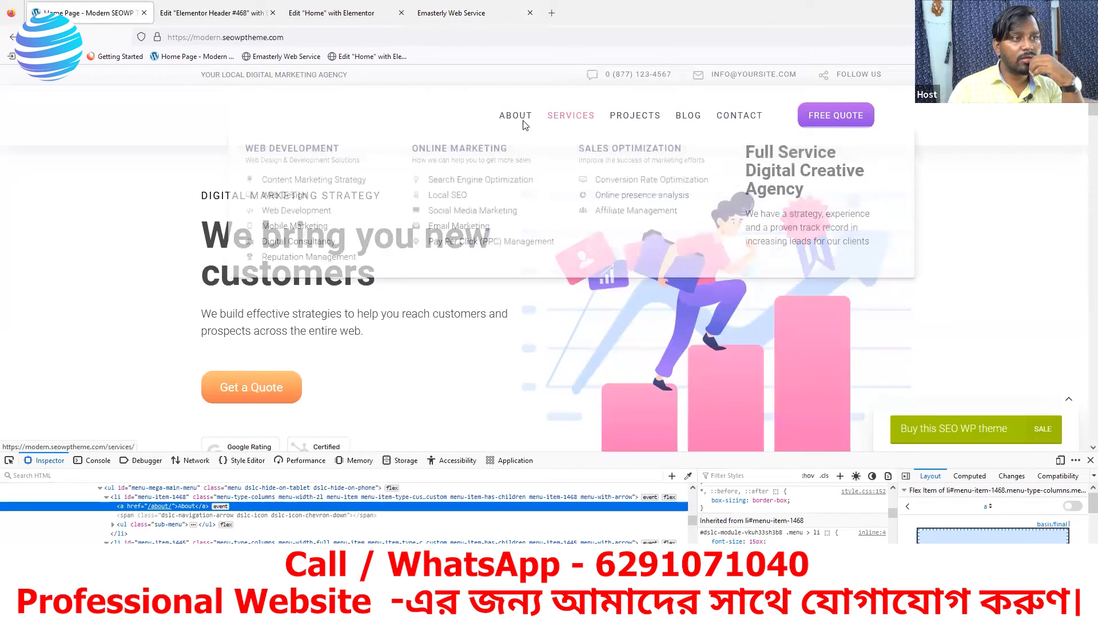
mouse_move(525, 122)
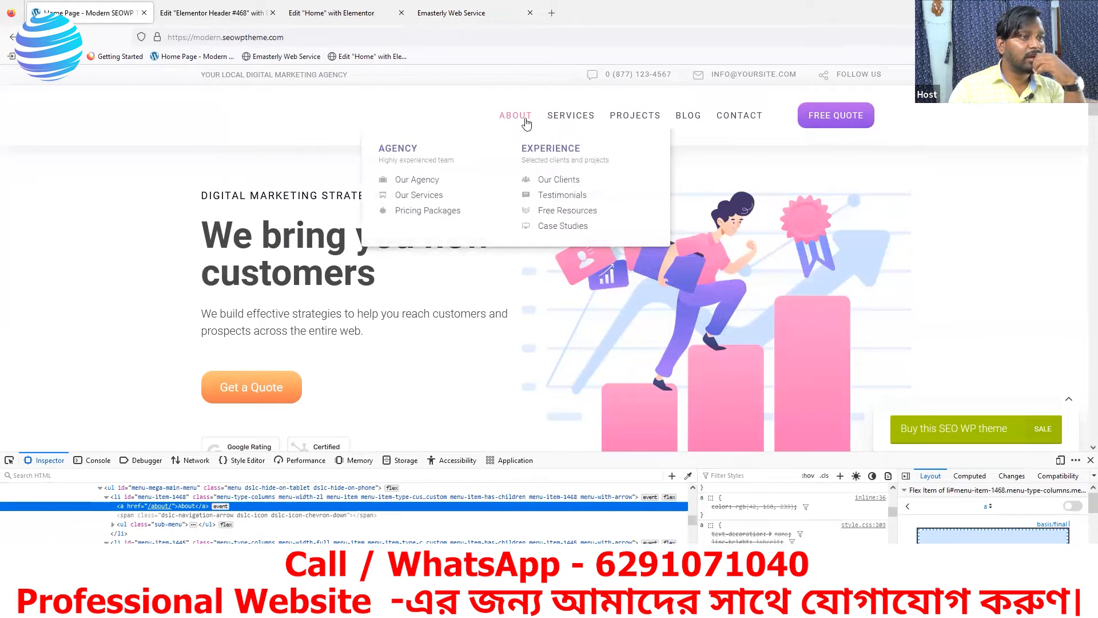
key("ctrl+Tab")
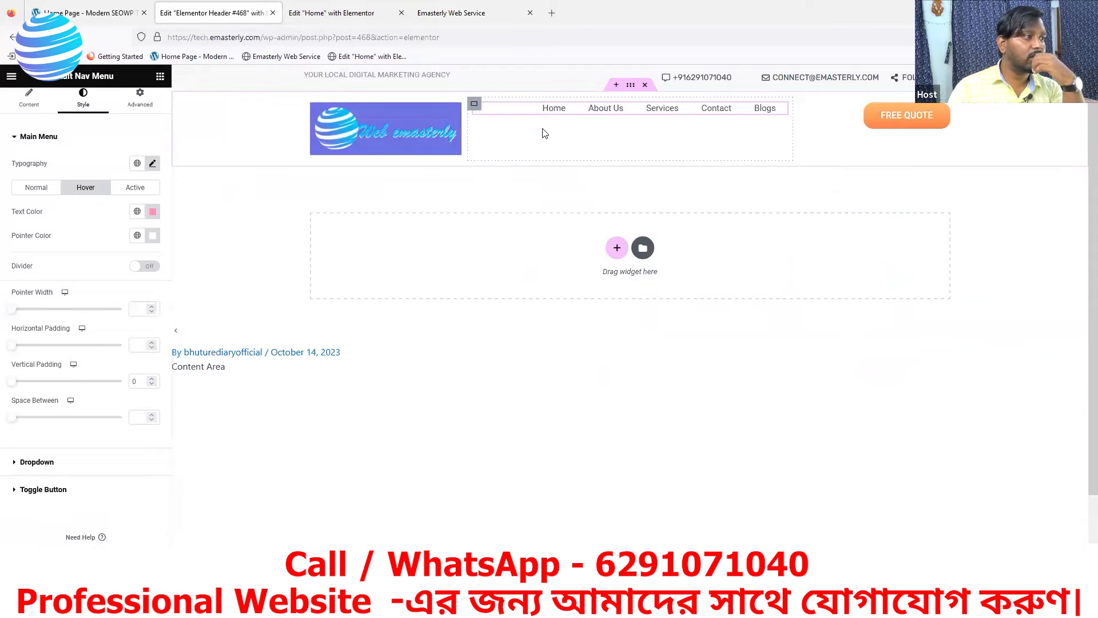
Increase the nav menu typography size from 15 to 16 px
left_click(153, 164)
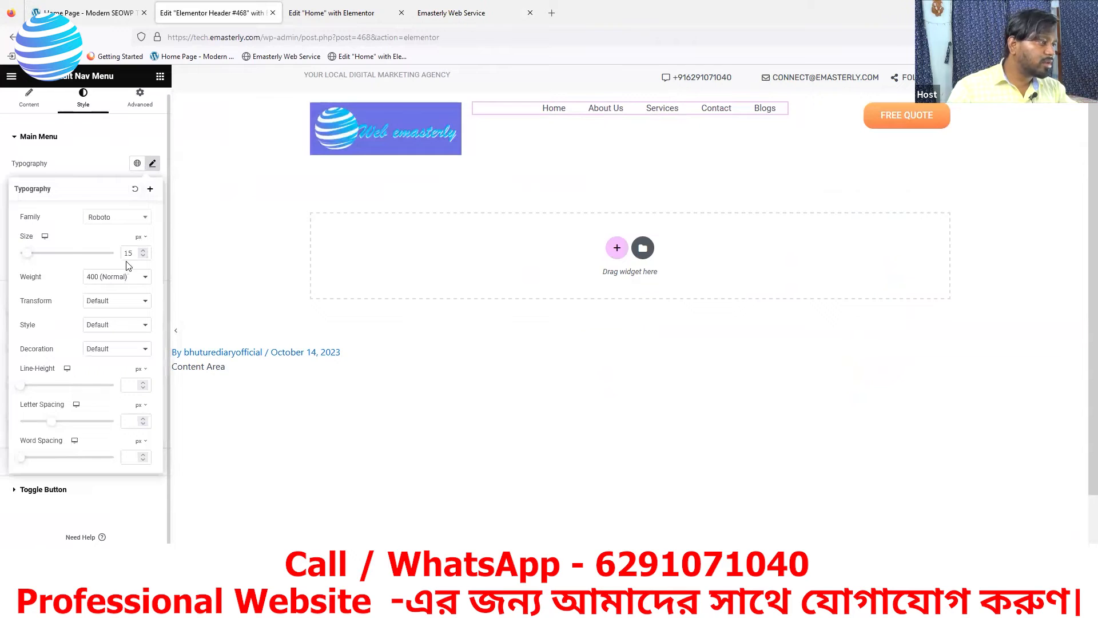
left_click(143, 252)
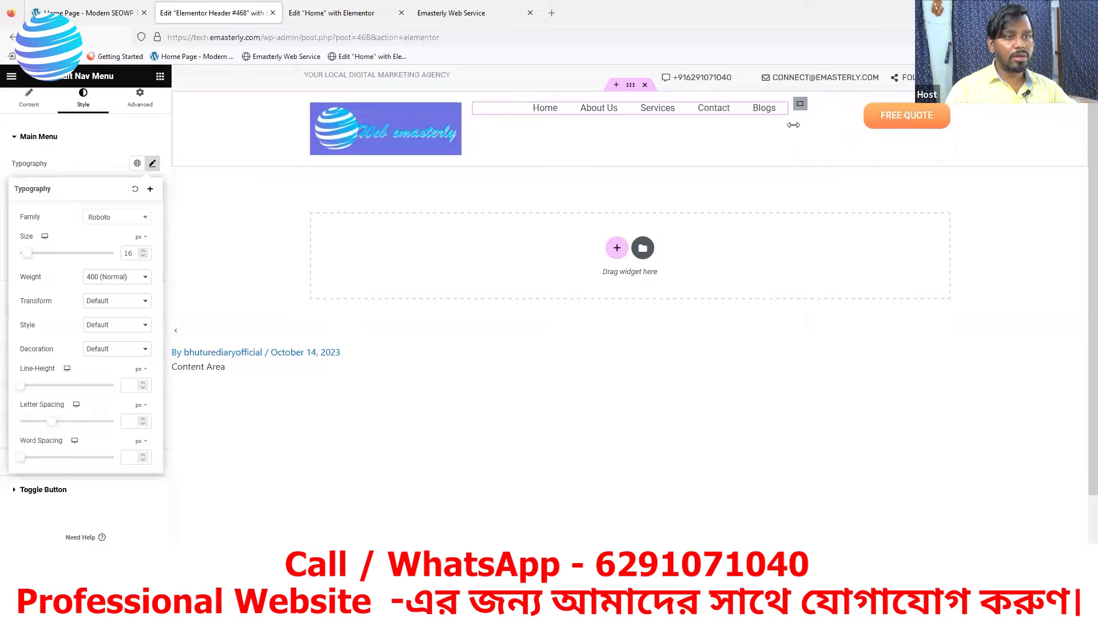
left_click(801, 106)
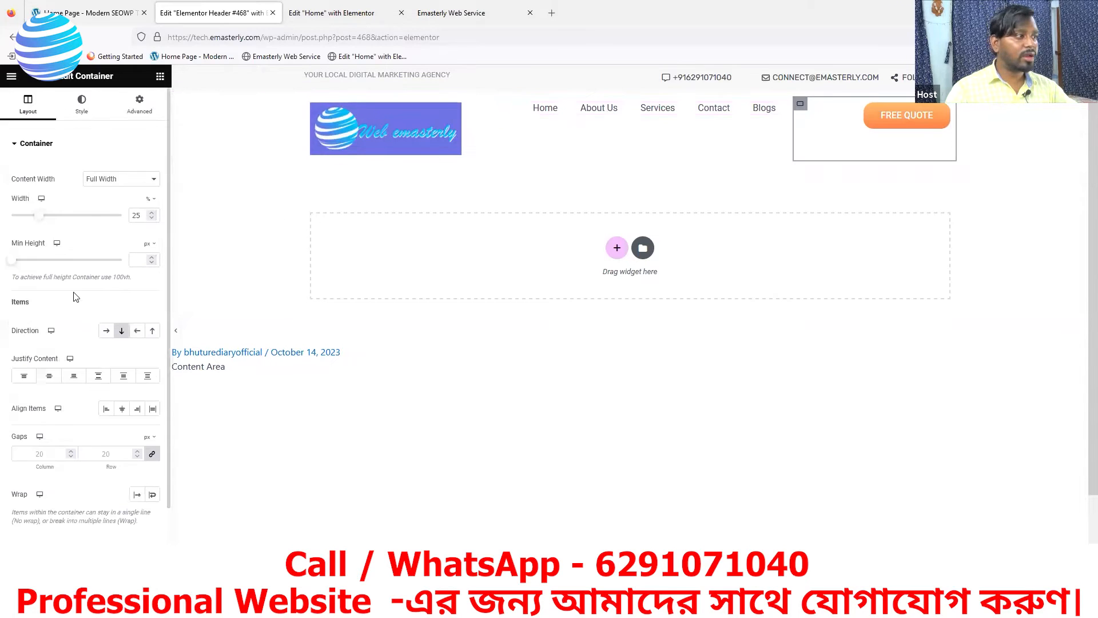
Set the nav menu container width to 100% and the FREE QUOTE container to 26%
left_click_drag(36, 221, 53, 220)
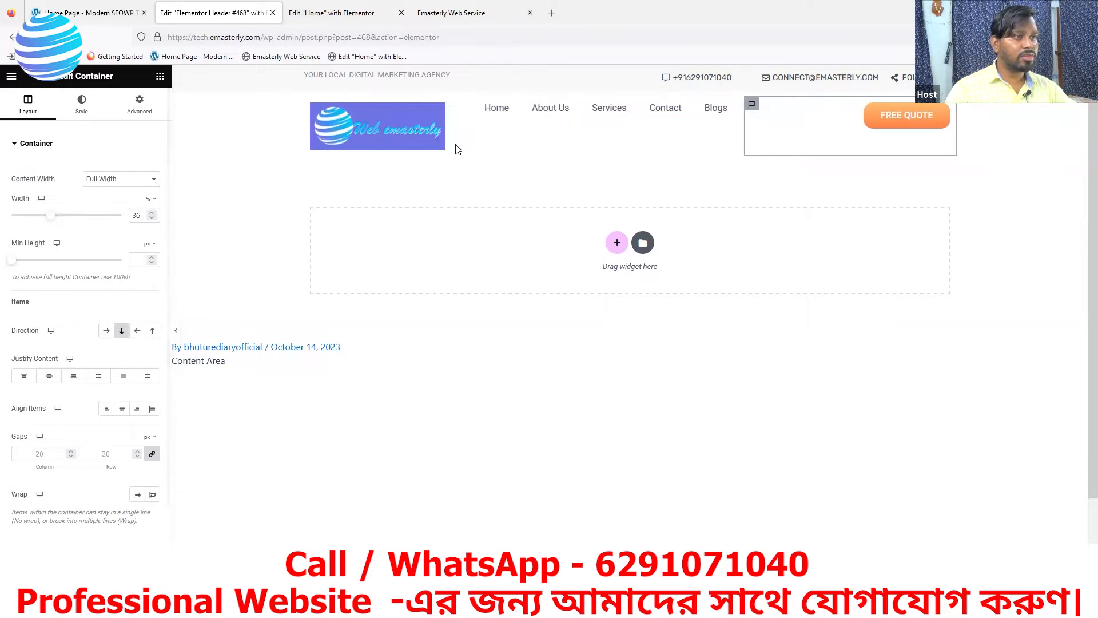
left_click(458, 104)
left_click_drag(70, 221, 113, 217)
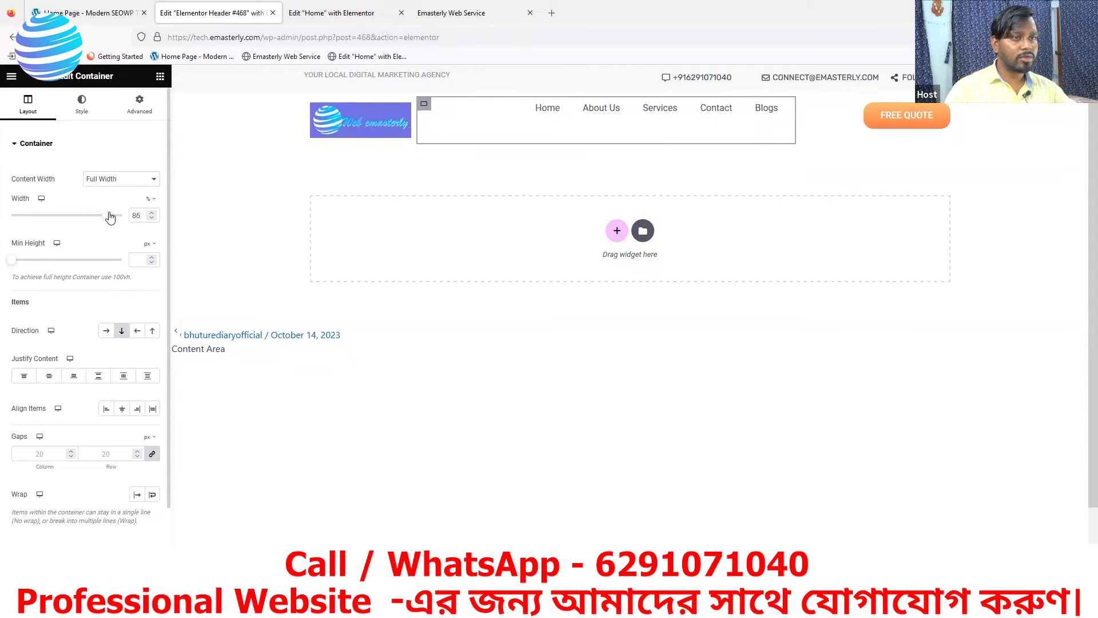
left_click_drag(114, 216, 125, 211)
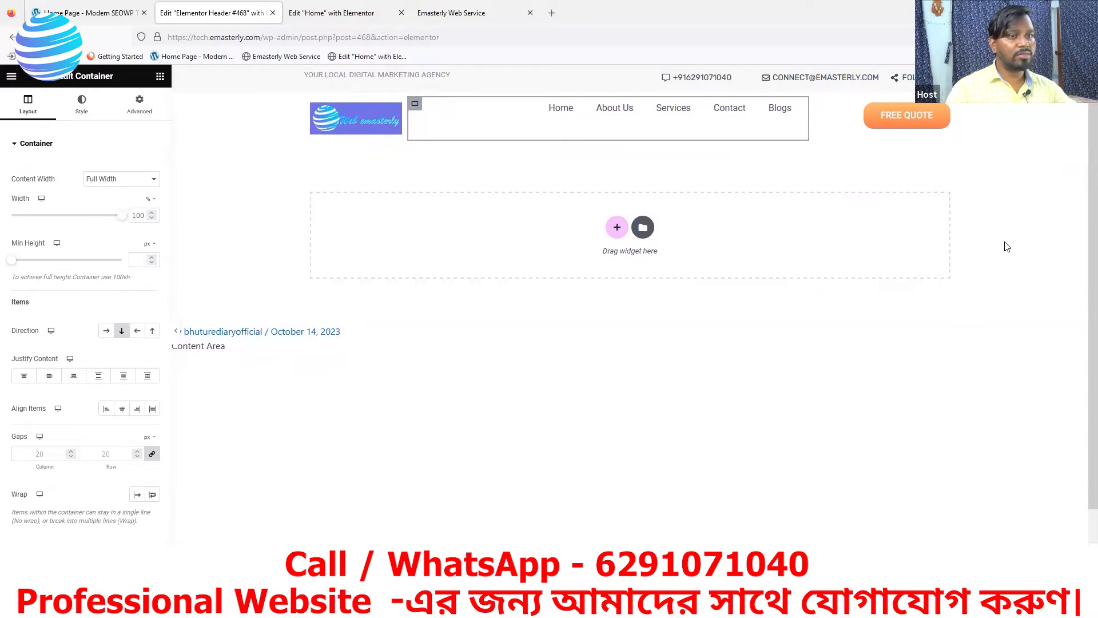
left_click(815, 105)
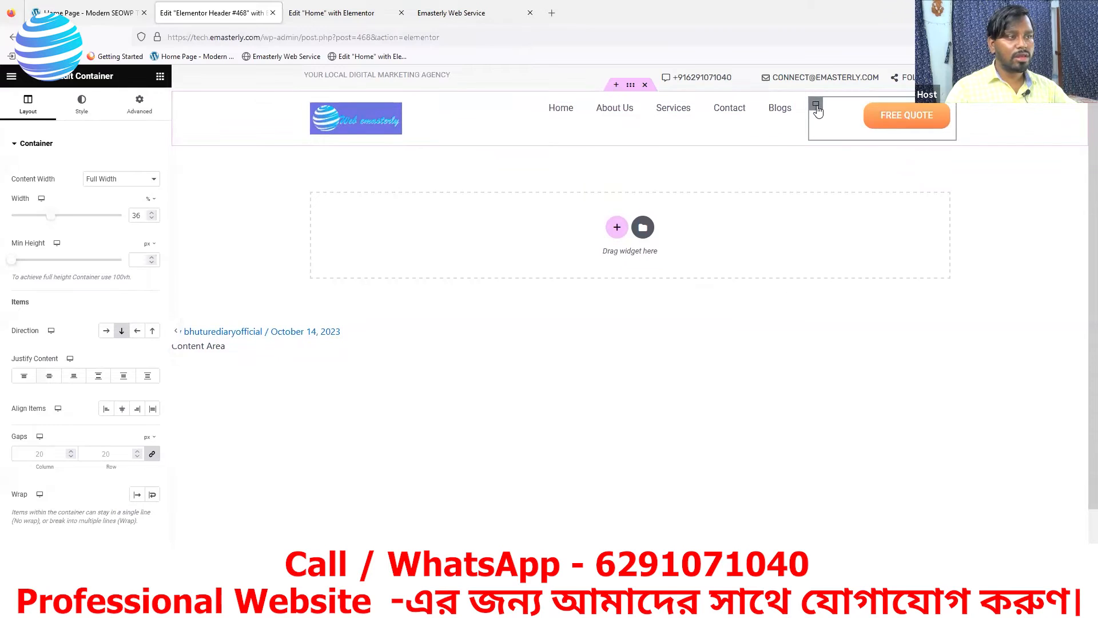
left_click_drag(50, 221, 39, 225)
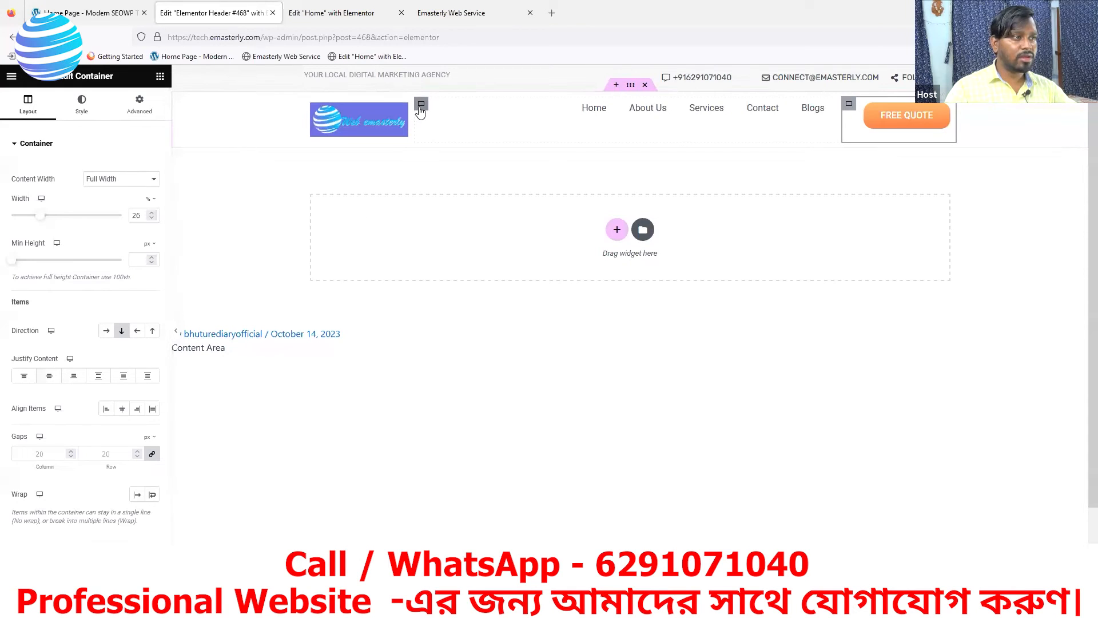
left_click(421, 108)
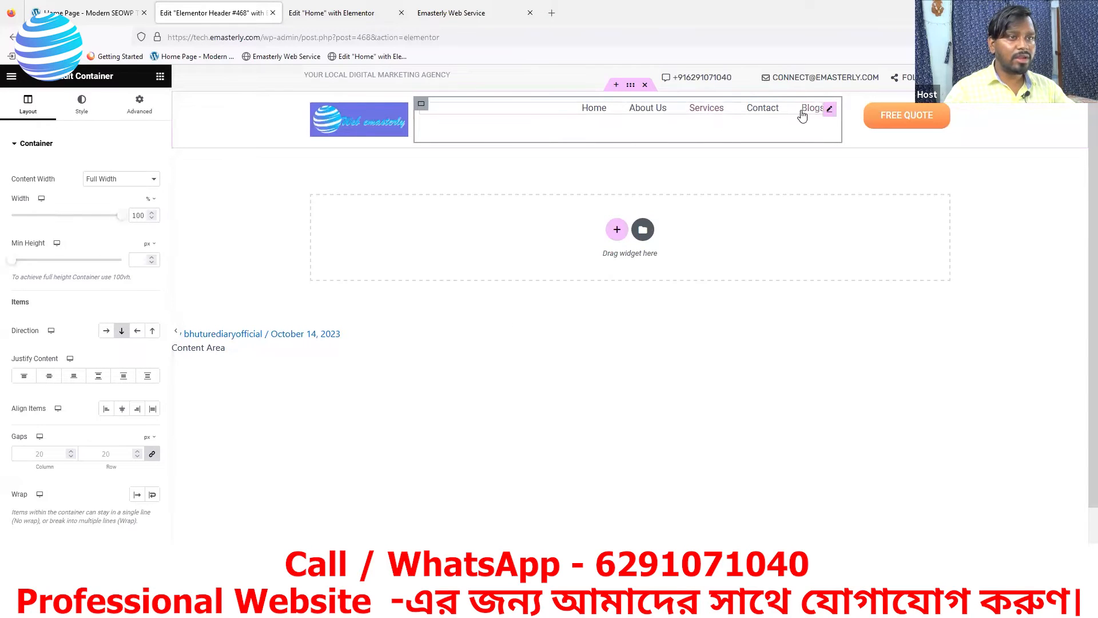
Unlink the Nav Menu widget's padding and set Top to 14 px, other sides 0
left_click(832, 113)
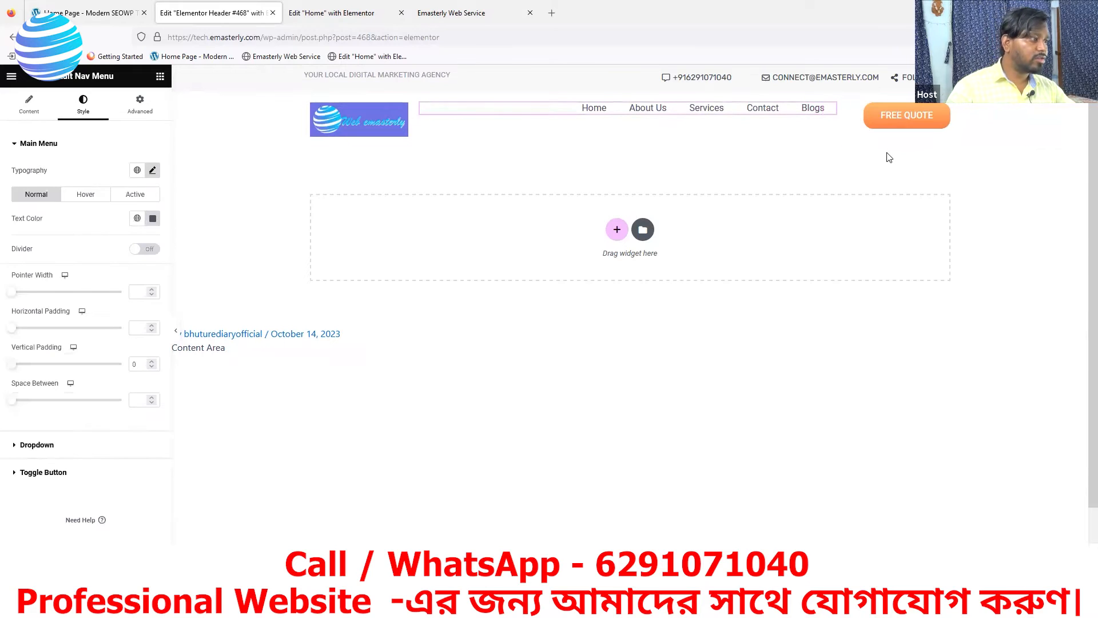
left_click(140, 102)
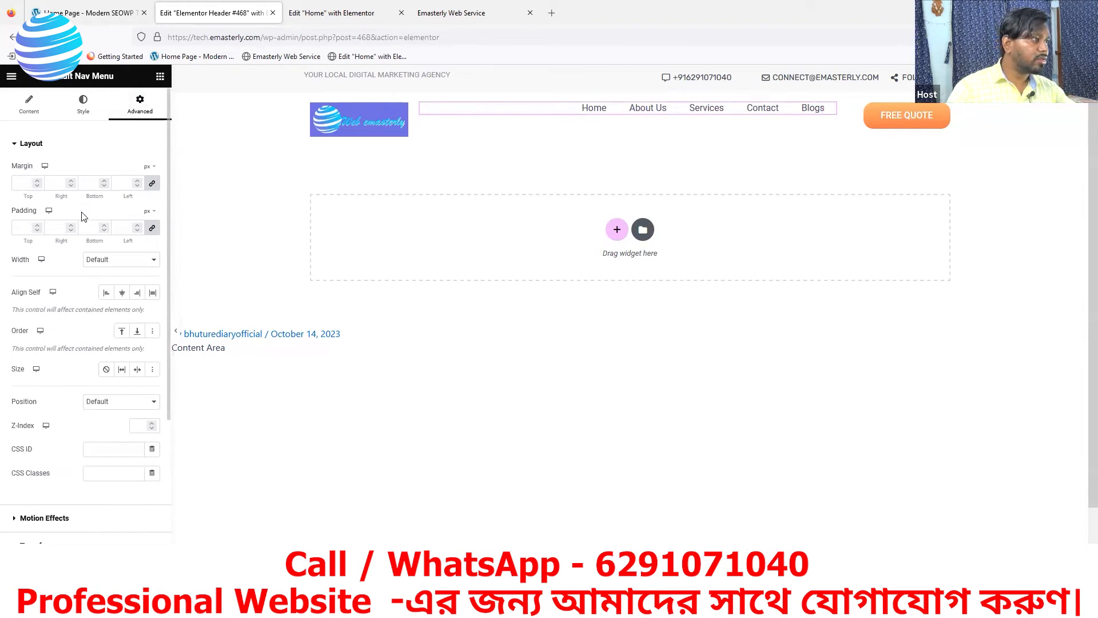
left_click(153, 230)
left_click(35, 226)
left_click(35, 226)
left_click(35, 226)
left_click(35, 226)
left_click(35, 226)
left_click(35, 226)
left_click(35, 225)
left_click(35, 226)
left_click(35, 226)
left_click(35, 226)
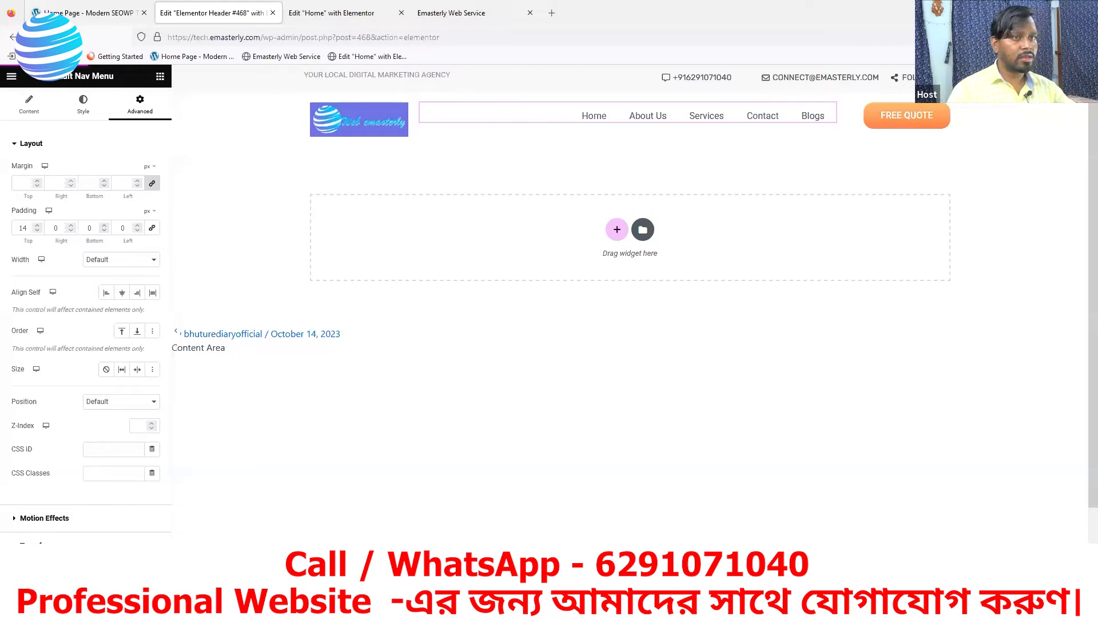
Reload the live site and compare its updated header with the reference SEOWP site
left_click(451, 14)
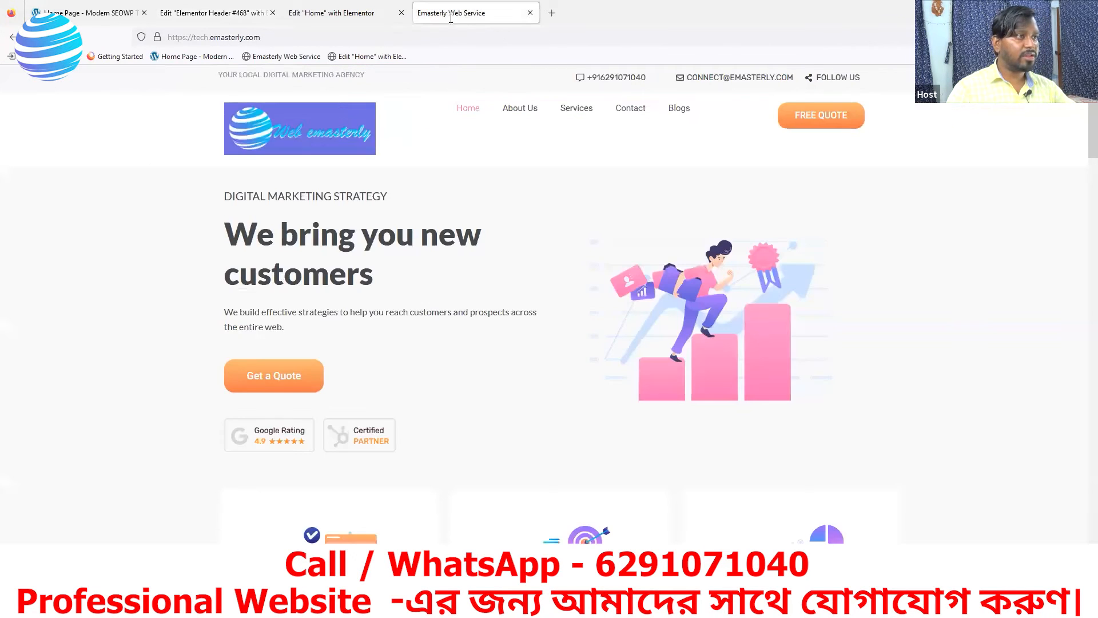
left_click(54, 38)
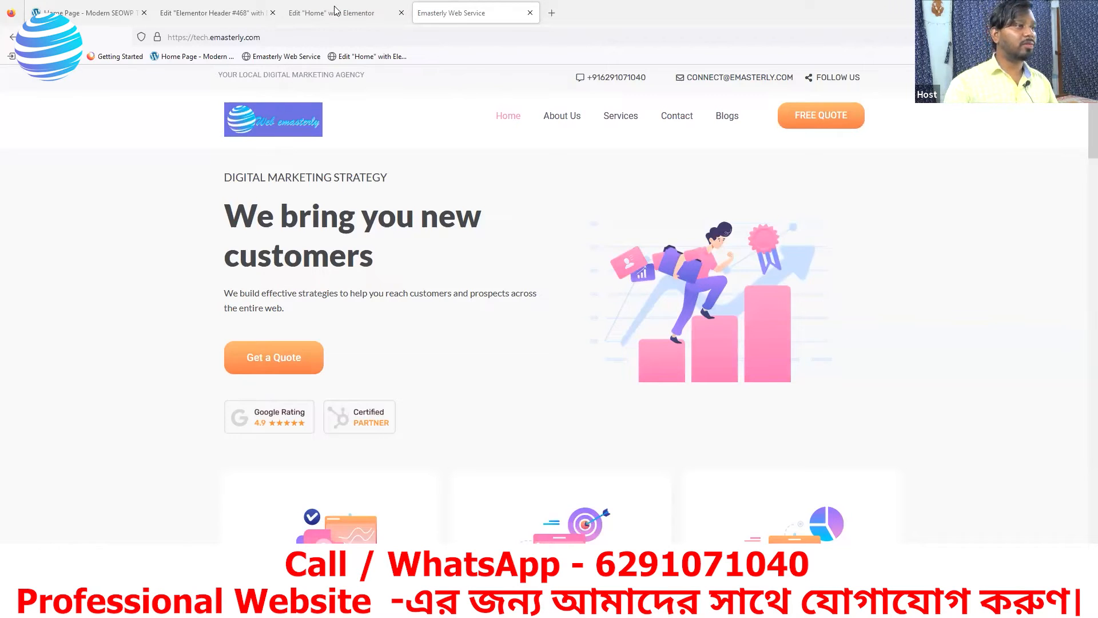
left_click(82, 15)
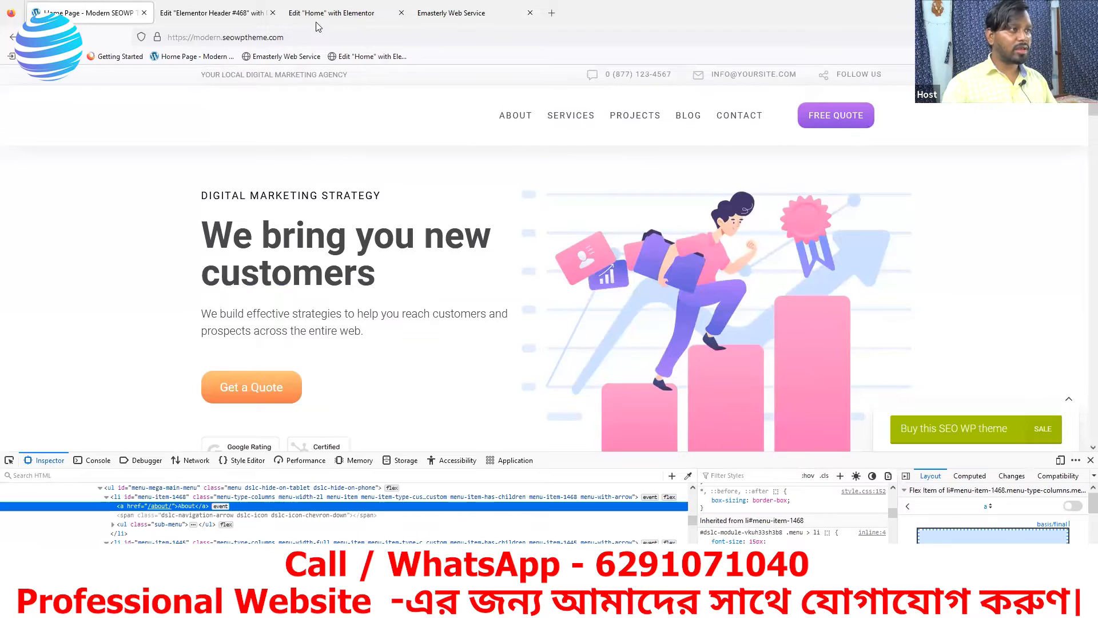
left_click(227, 19)
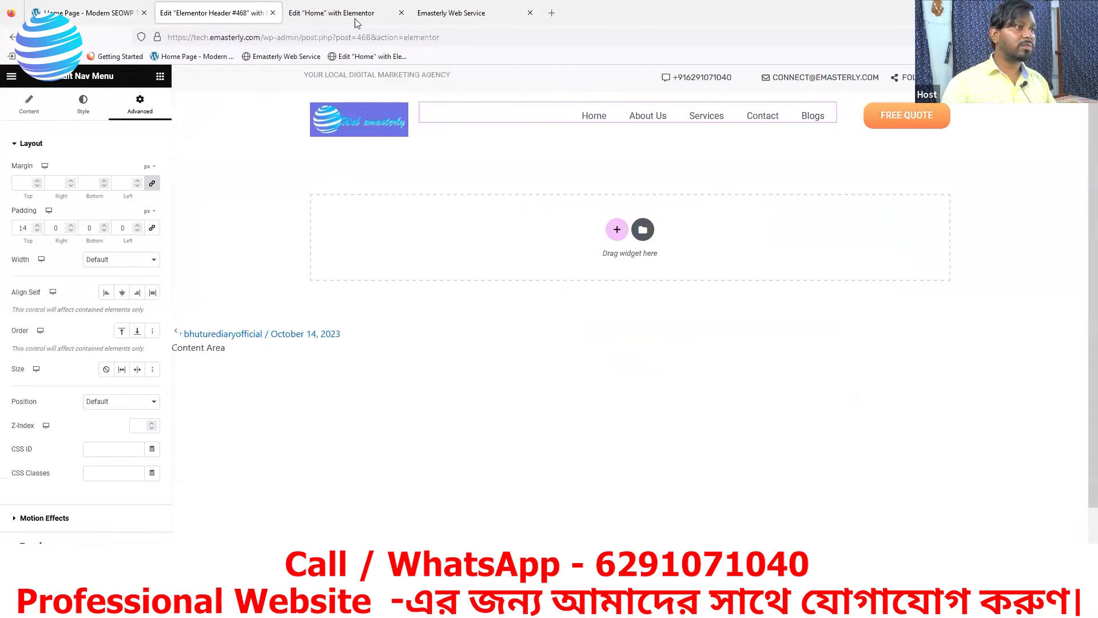
Sample the reference header's white background colour with the devtools eyedropper
left_click(458, 6)
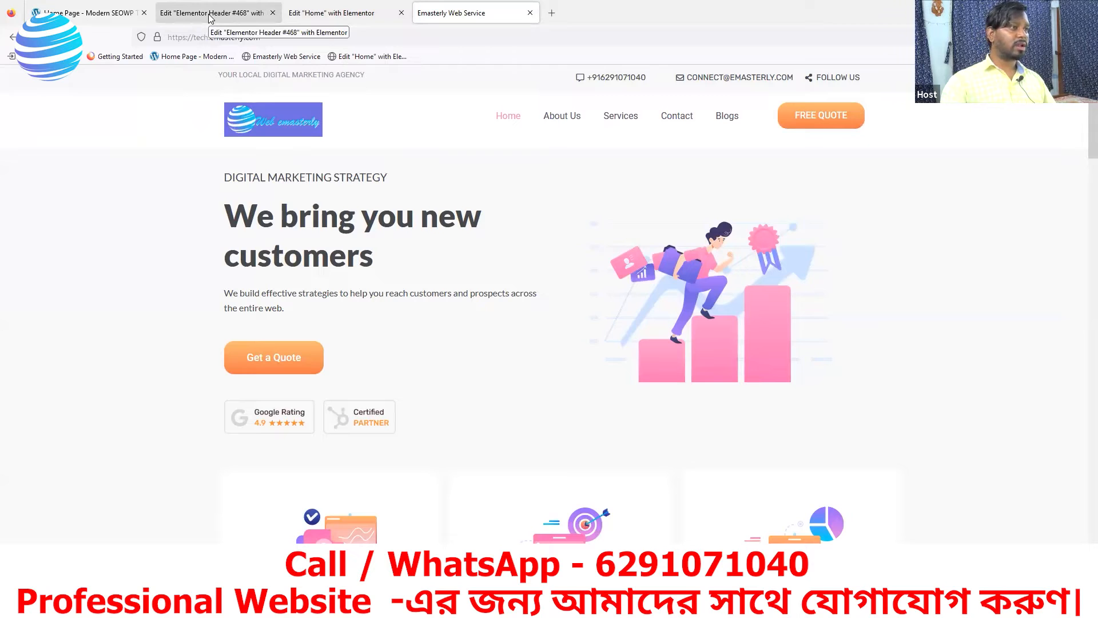
left_click(95, 18)
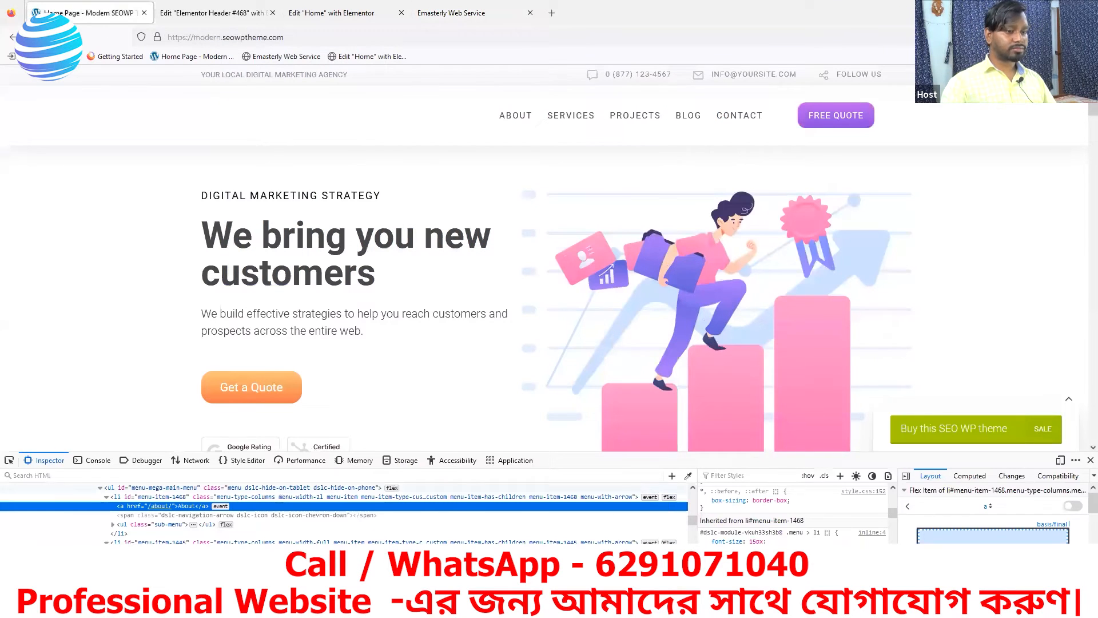
left_click(688, 475)
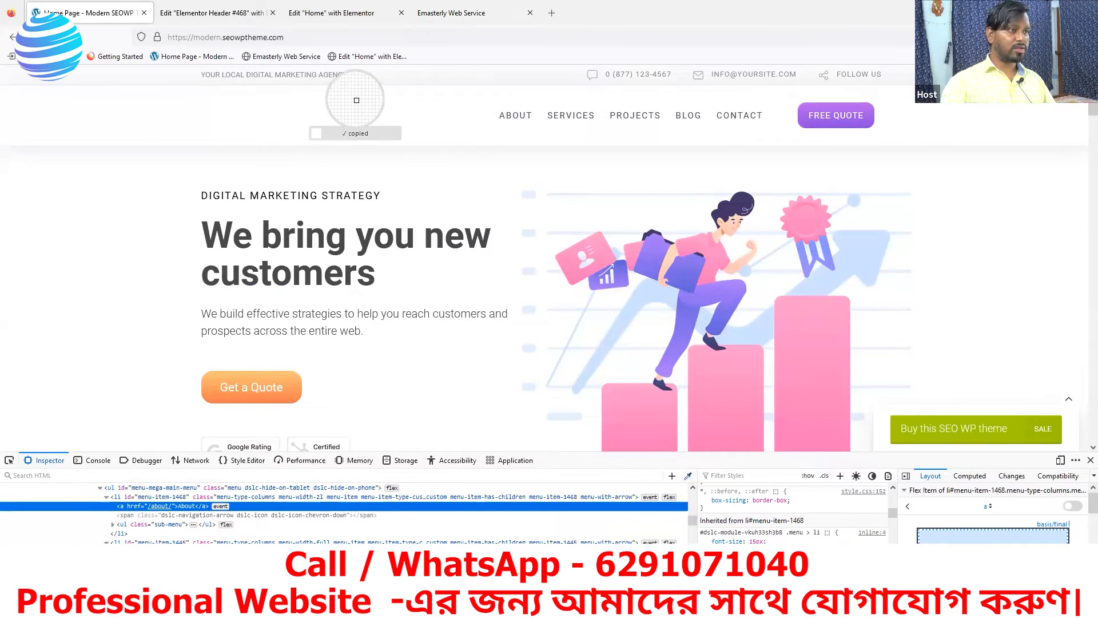
left_click(208, 11)
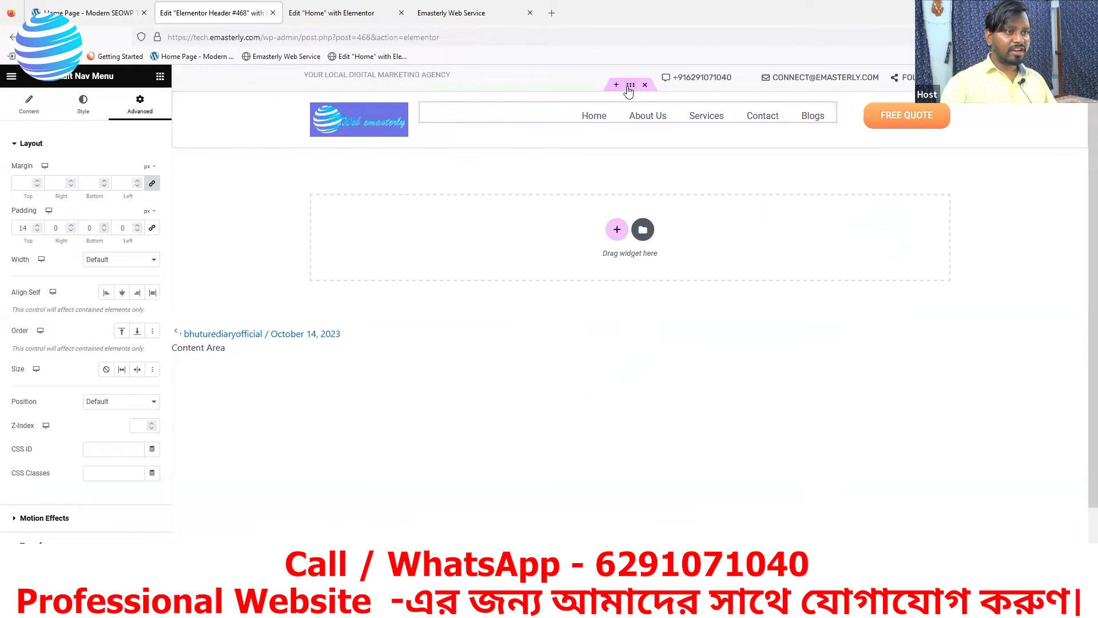
Give the header container a classic #ffffff background and view it on the live homepage
left_click(630, 86)
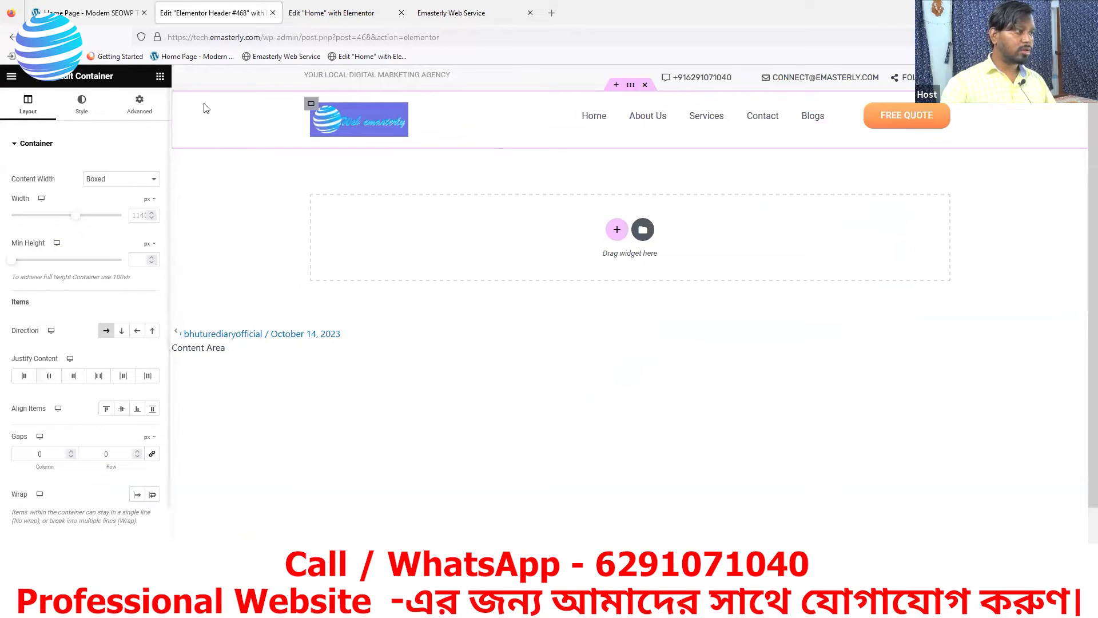
left_click(81, 105)
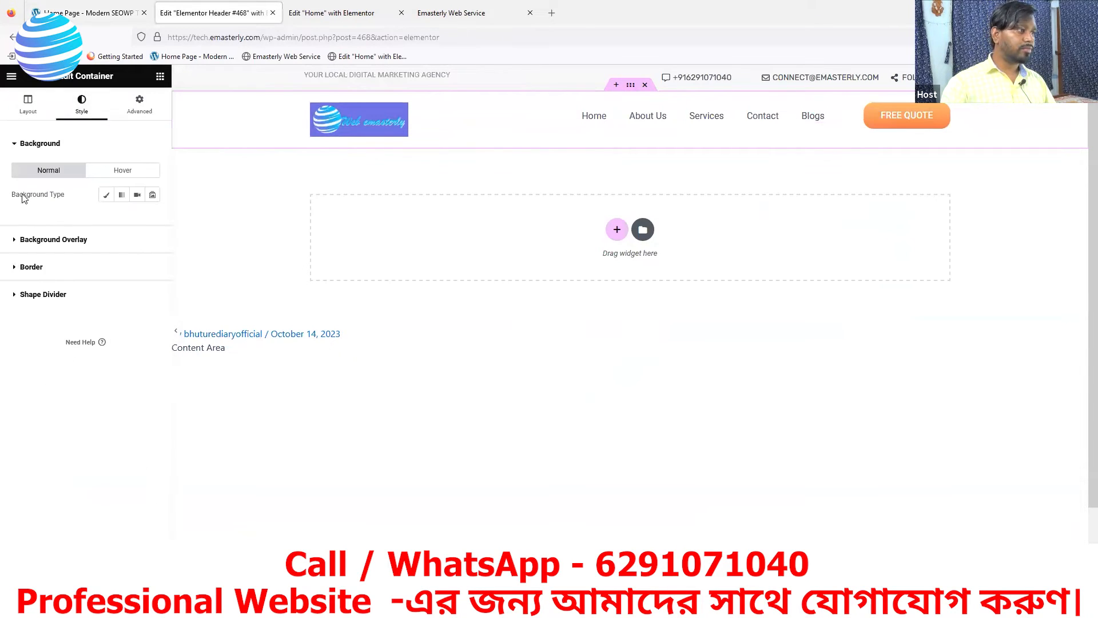
left_click(106, 195)
left_click(152, 218)
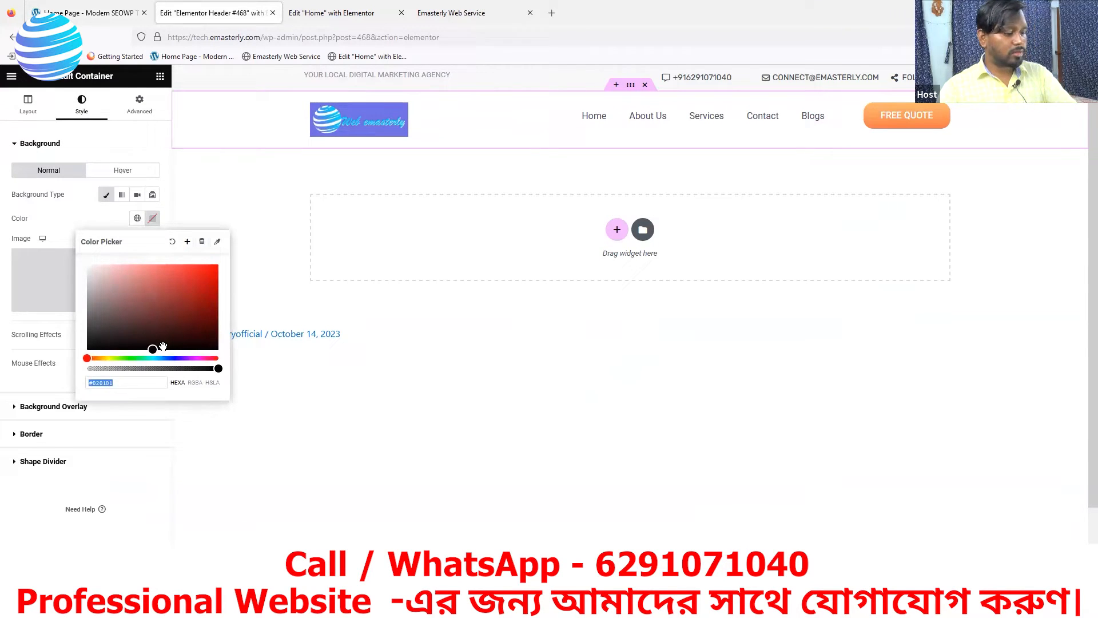
type("#ffffff")
left_click(152, 218)
left_click(451, 13)
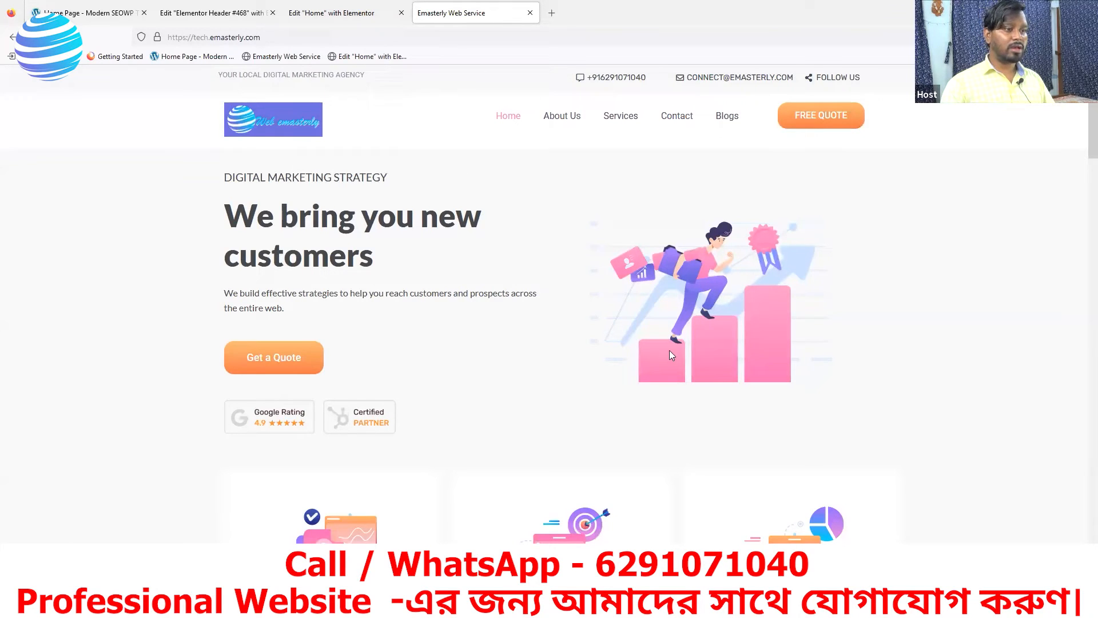
Browse the live About Us, Services, Contact and Blogs pages to check the new header
left_click(555, 120)
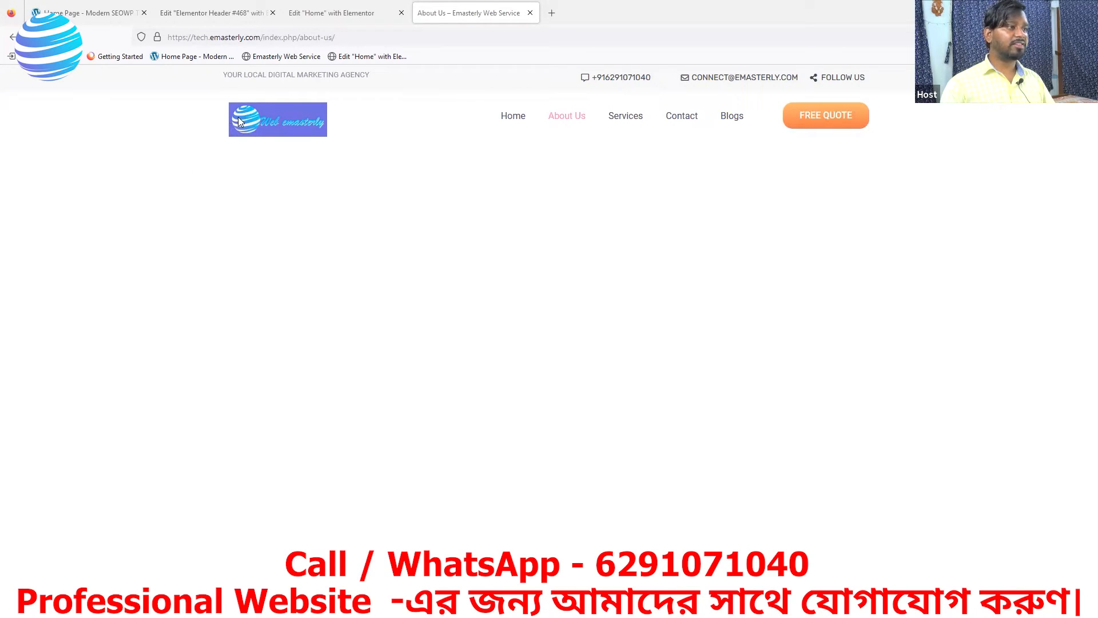
left_click(619, 119)
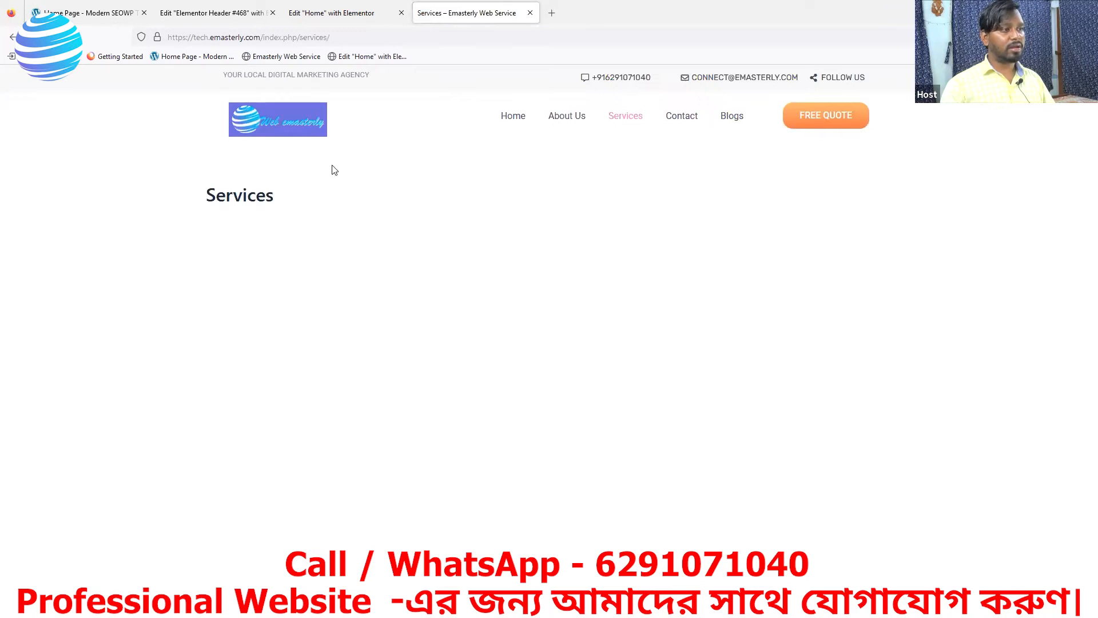
left_click(692, 121)
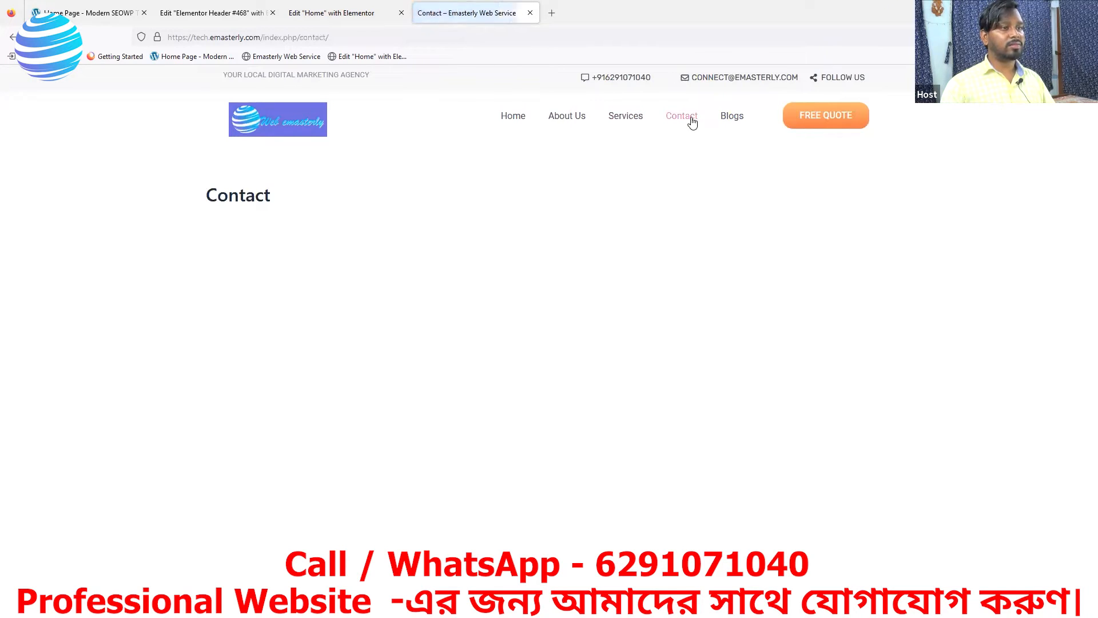
left_click(737, 118)
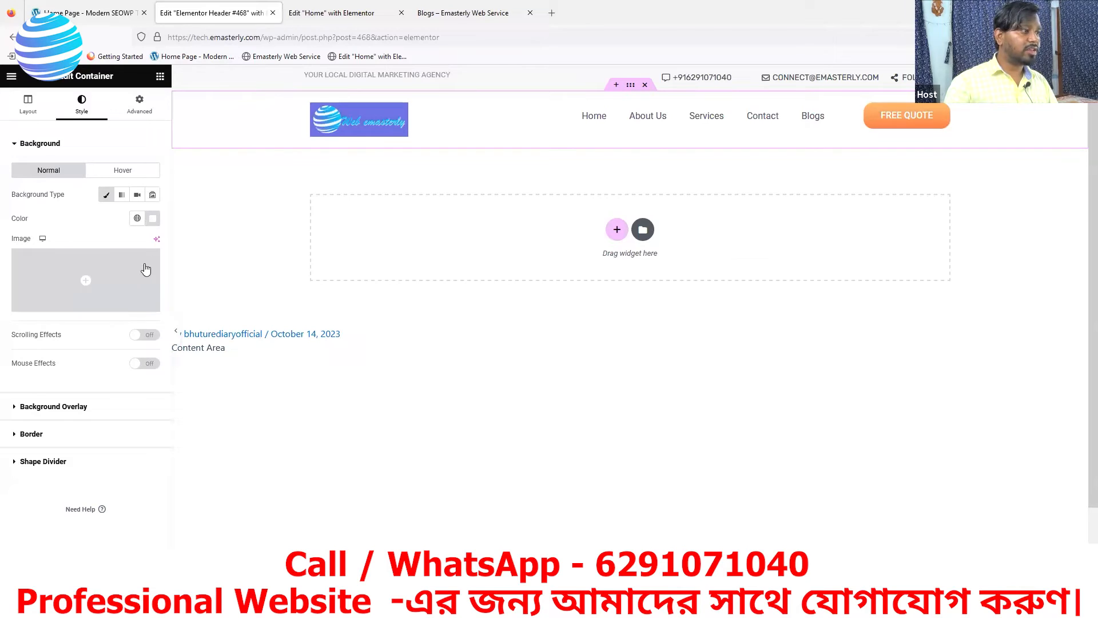
Add a new template under Theme Builder's Footer site part and dismiss the template library
left_click(11, 38)
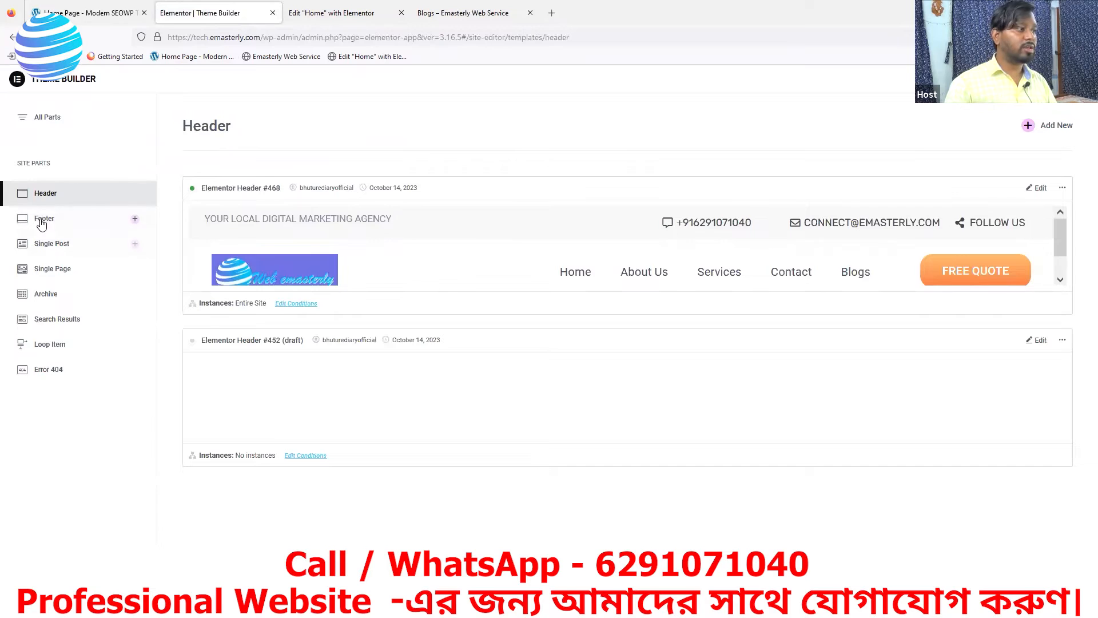
left_click(41, 222)
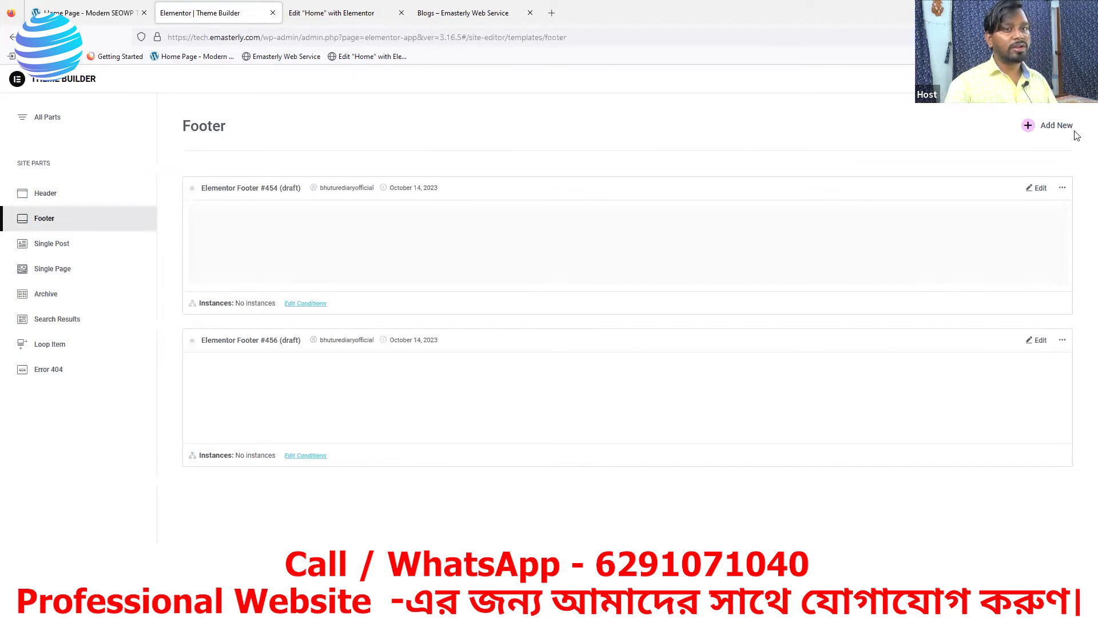
left_click(1032, 130)
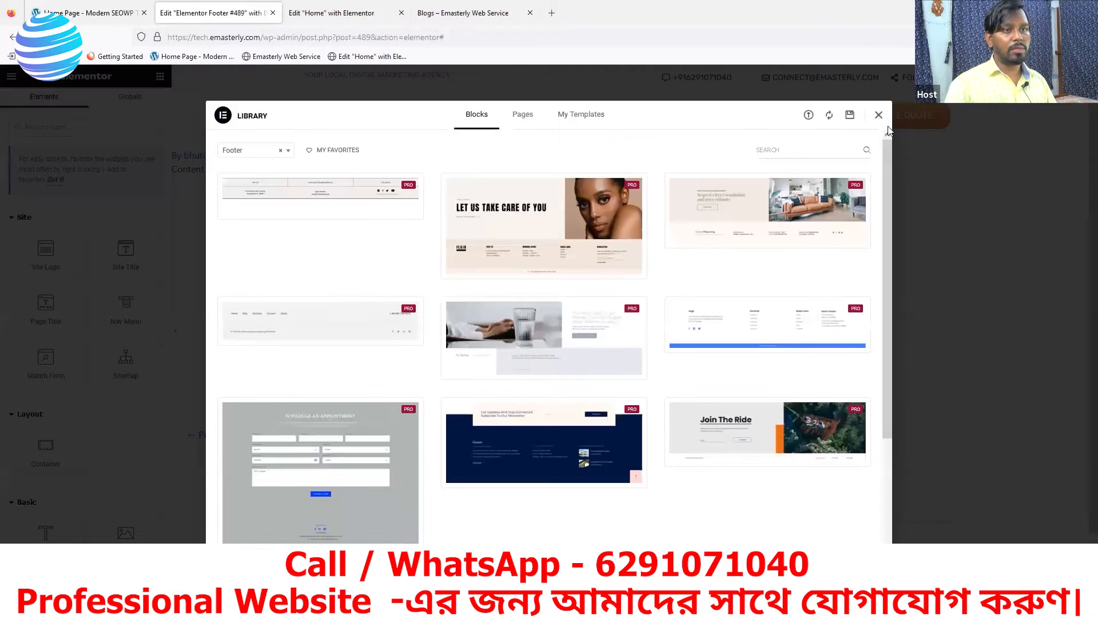
left_click(879, 116)
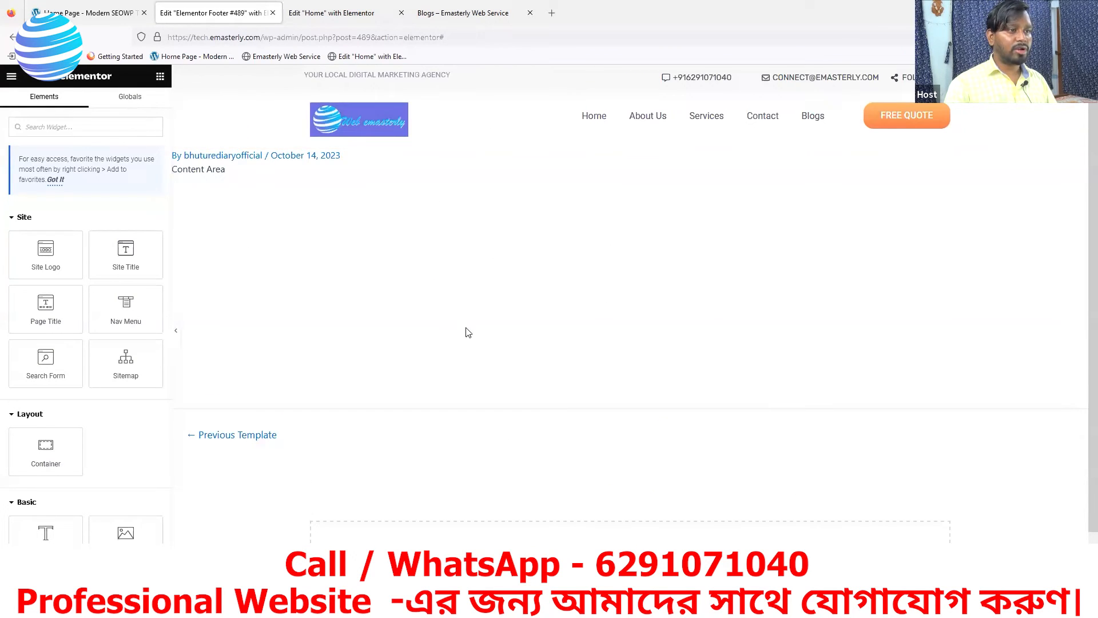
scroll(572, 240, "down", 1)
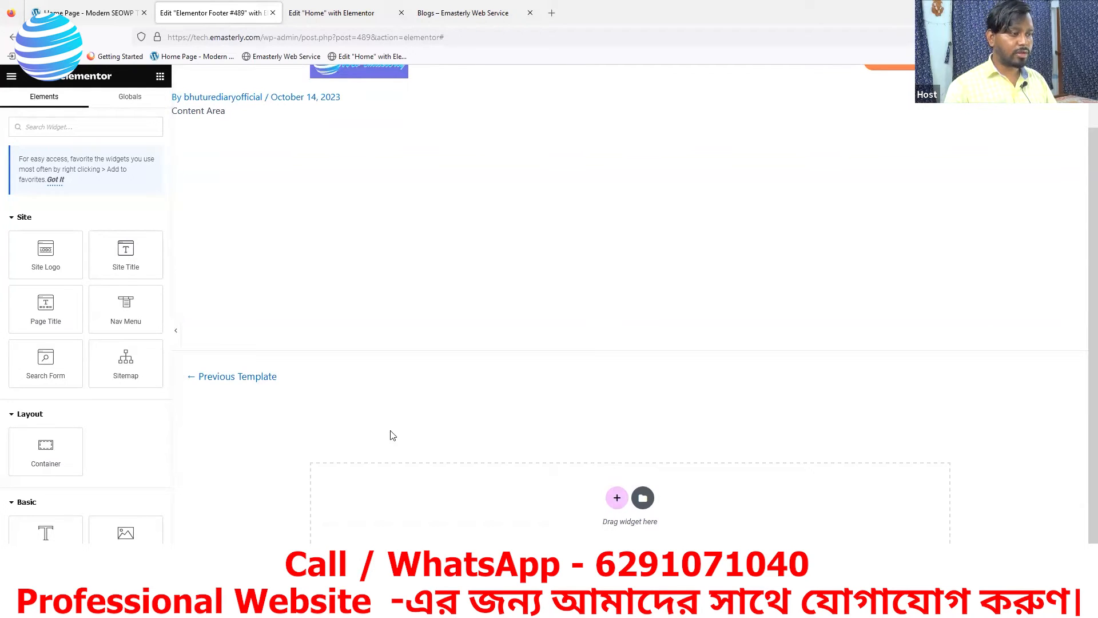
Scroll the reference SEOWP homepage down to its purple footer
left_click(89, 13)
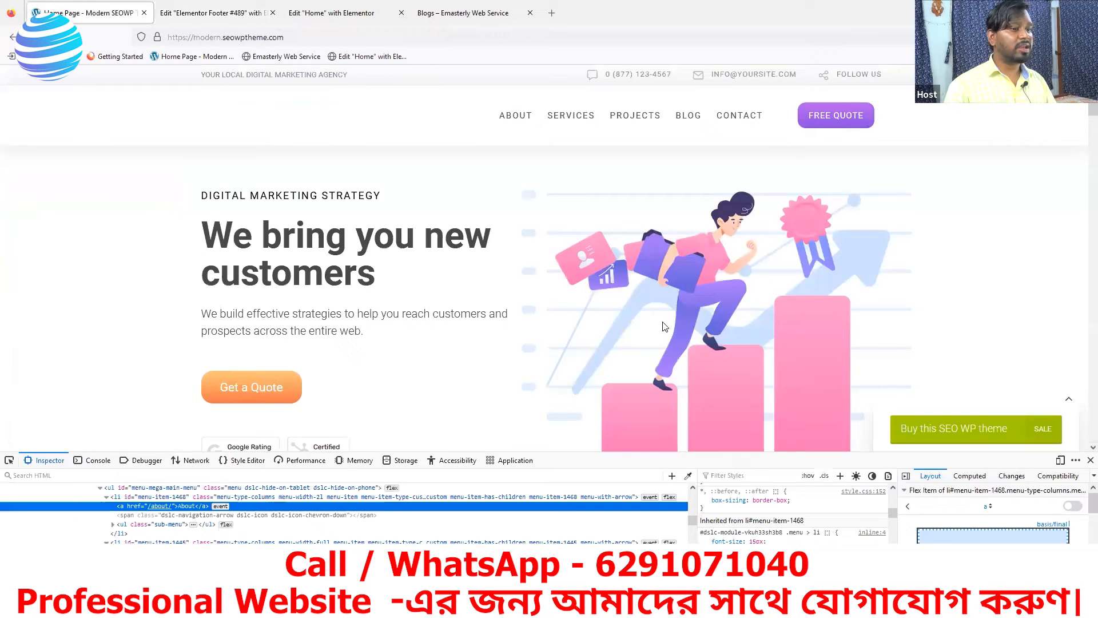
scroll(774, 387, "down", 15)
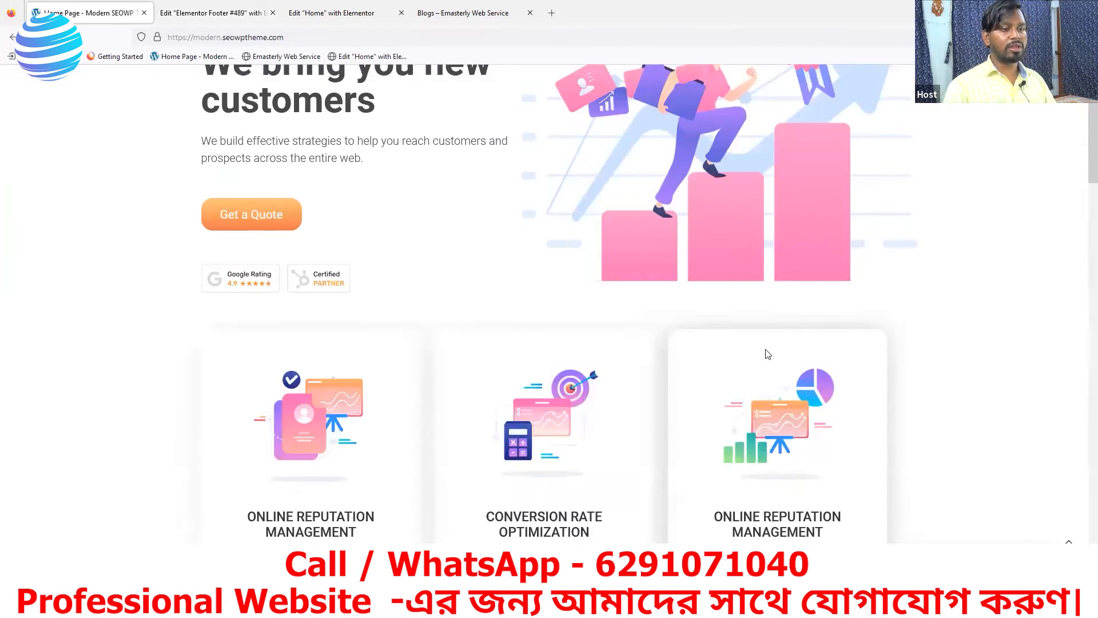
scroll(804, 343, "down", 12)
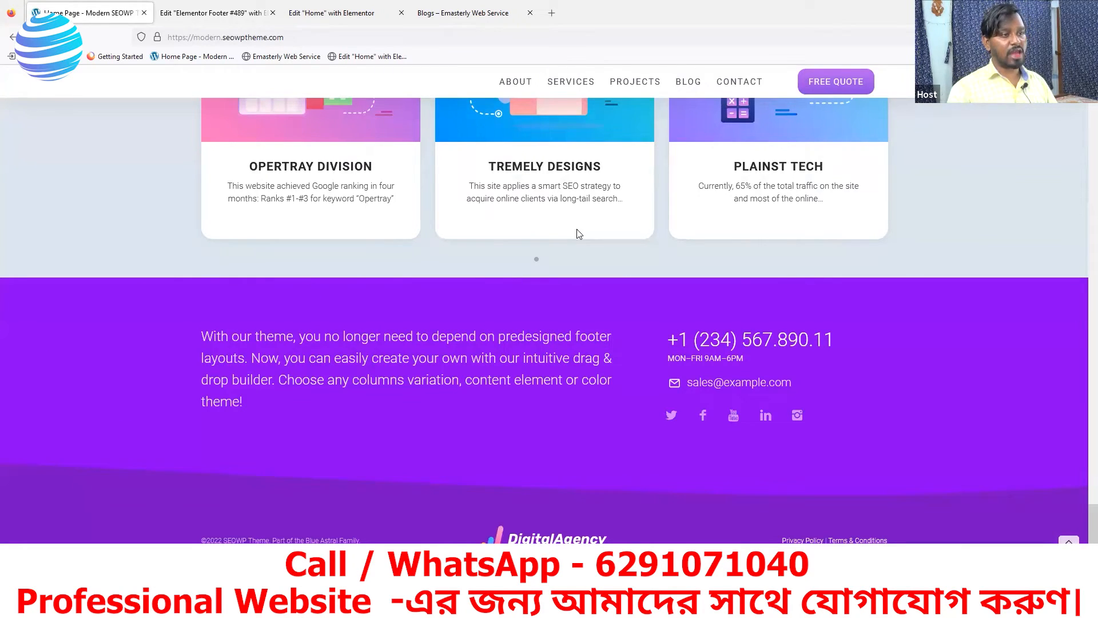
scroll(577, 233, "up", 2)
scroll(401, 263, "down", 2)
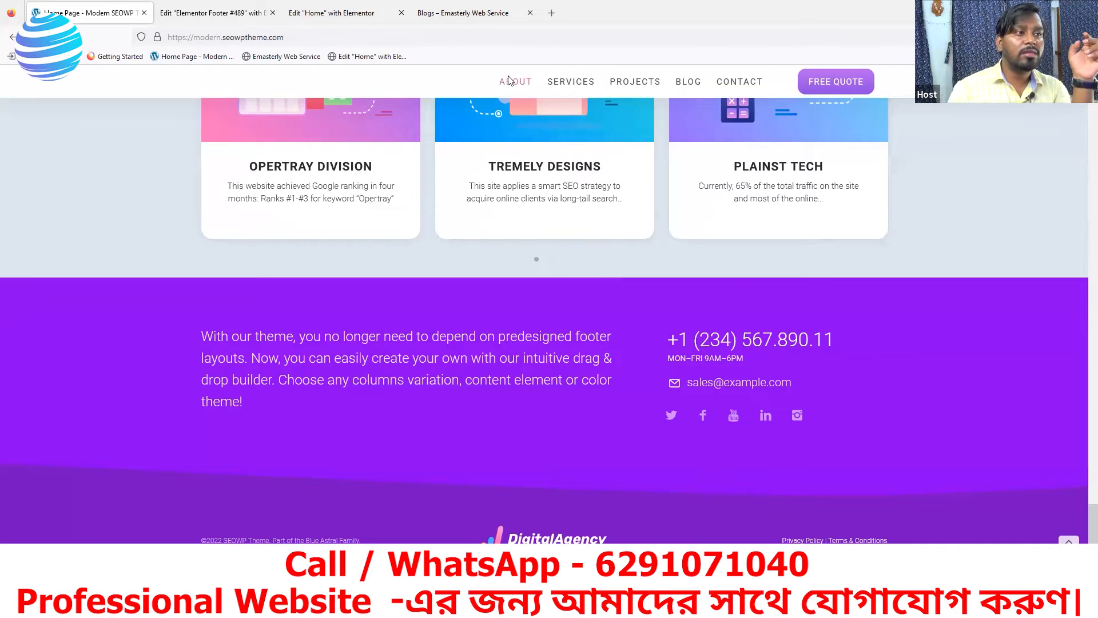
mouse_move(760, 92)
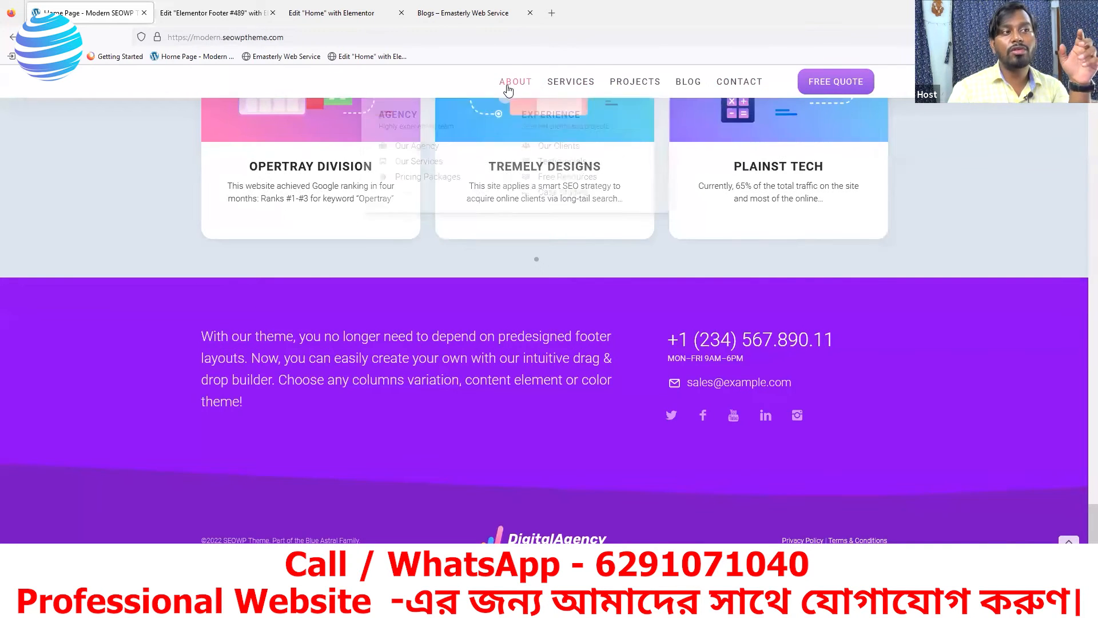
mouse_move(514, 82)
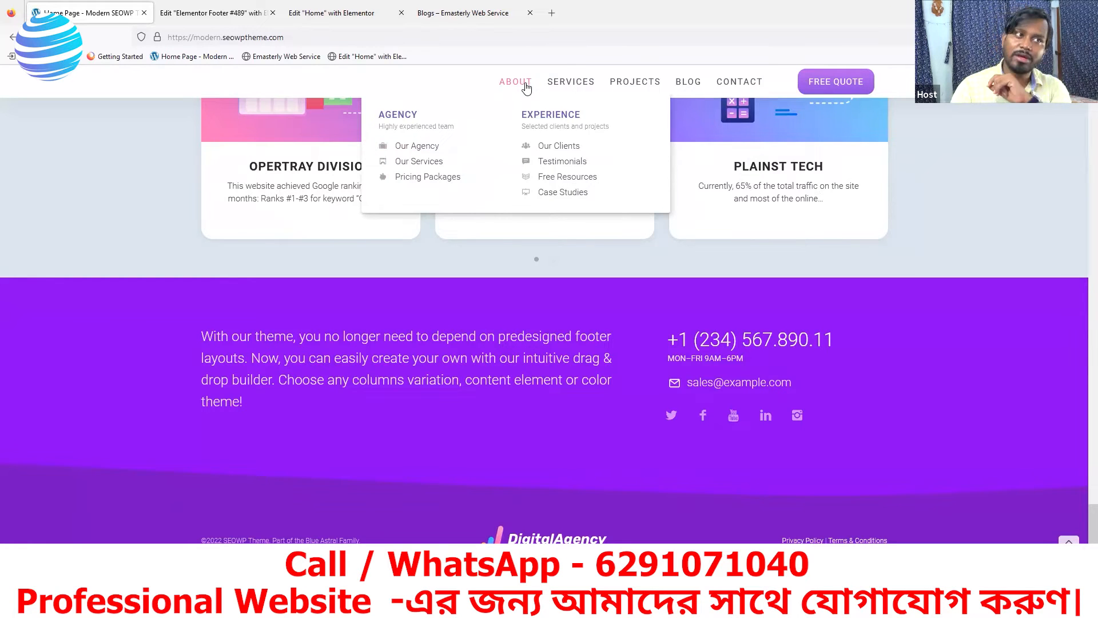
mouse_move(570, 87)
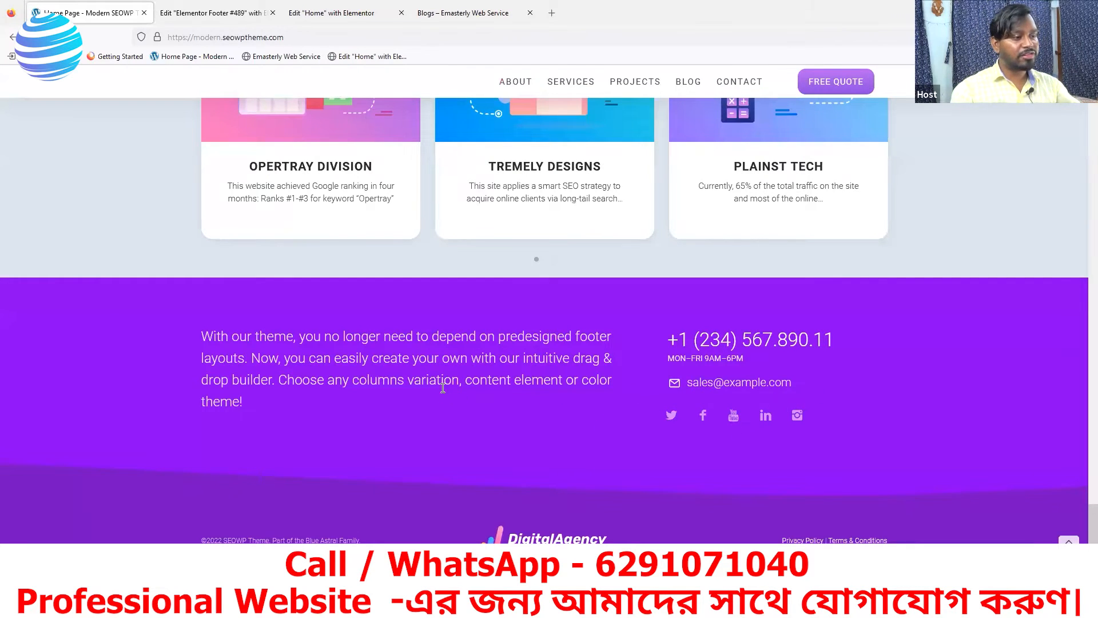
Add a two-column container to the footer template and compare it with the reference site
left_click(221, 19)
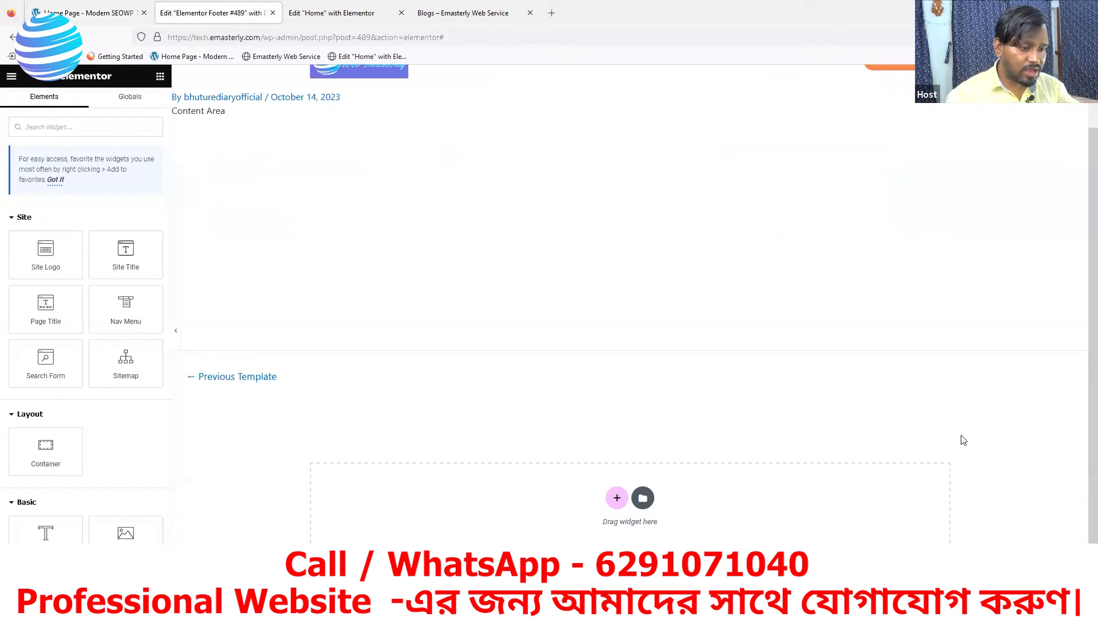
left_click(618, 498)
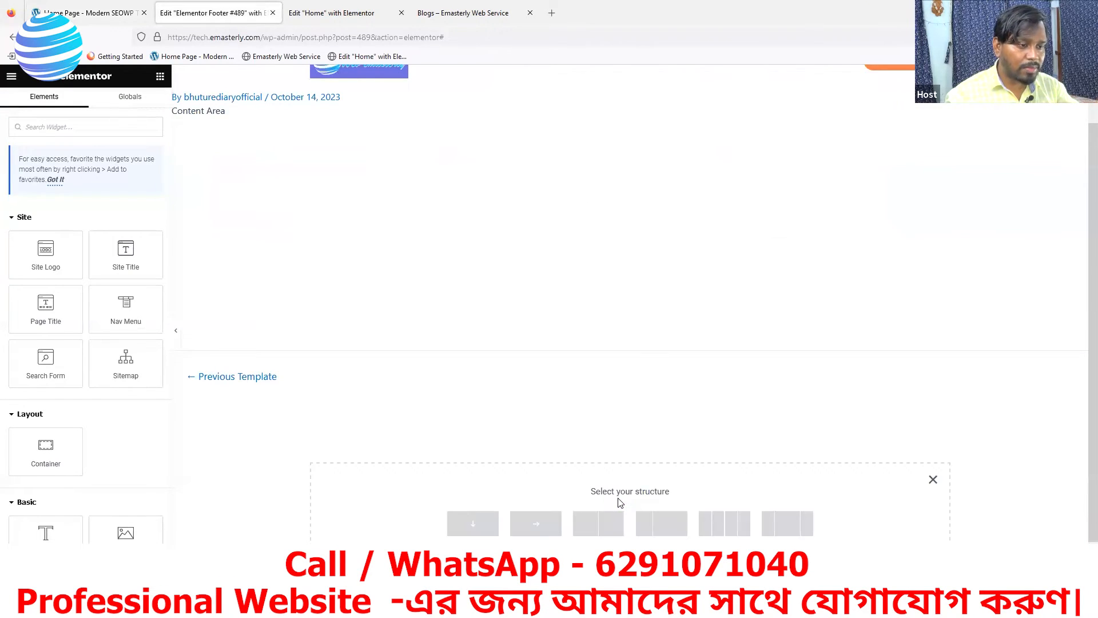
left_click(599, 533)
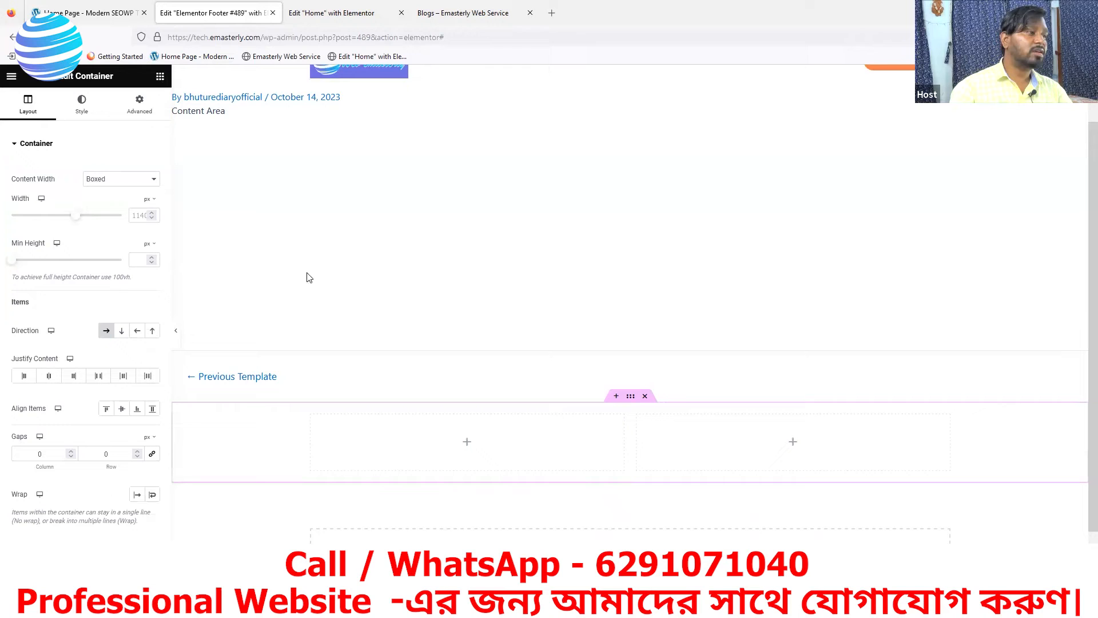
left_click(467, 445)
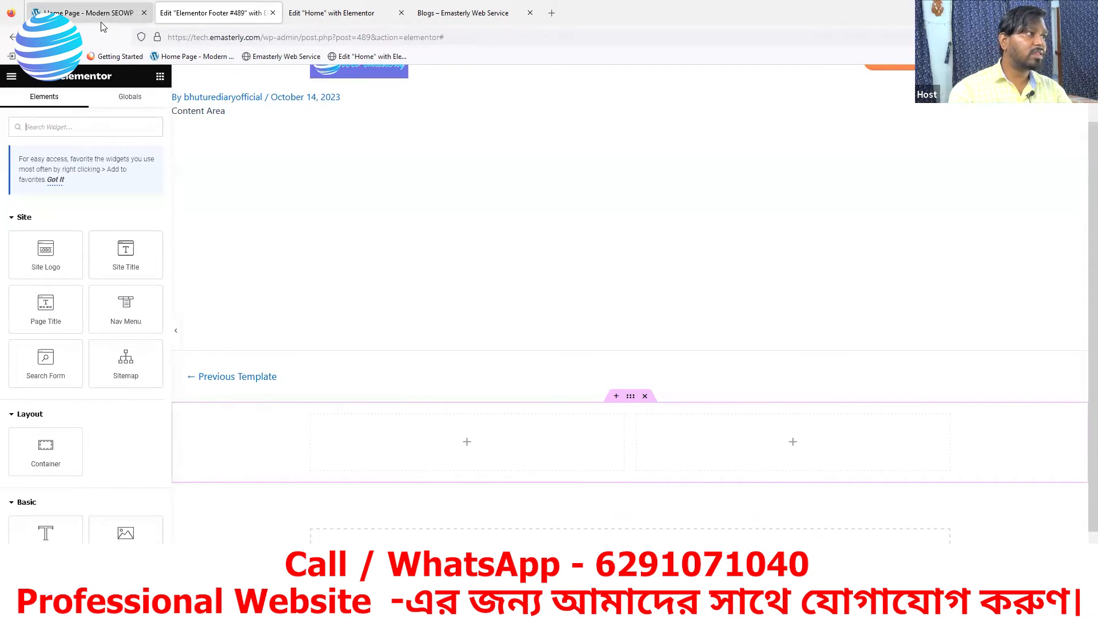
key("ctrl+Page_Up")
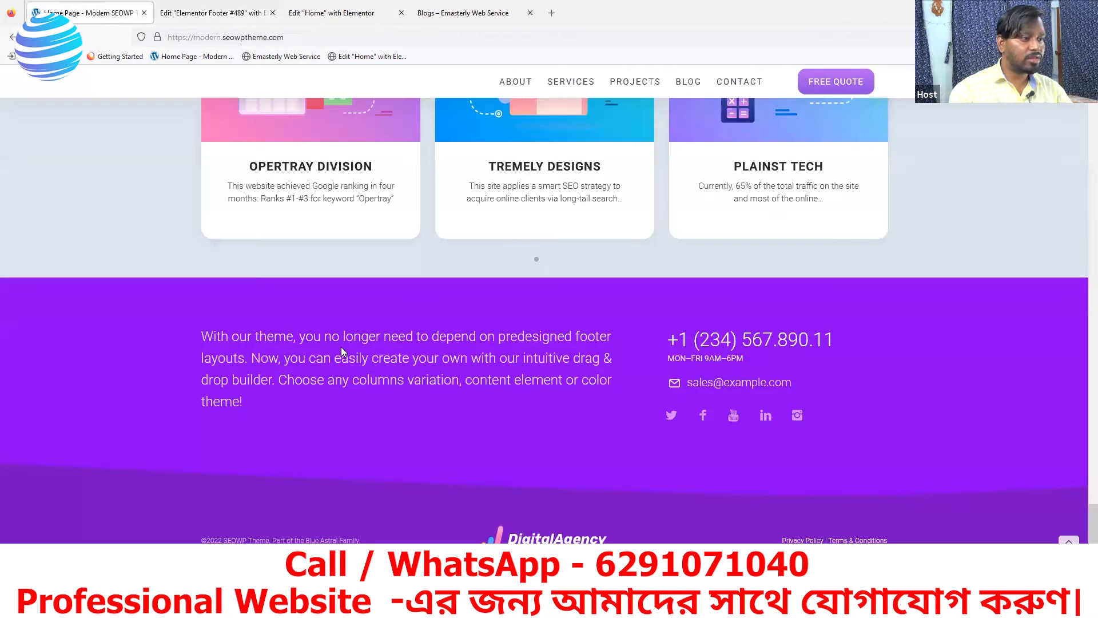
left_click(238, 14)
Drag a Text Editor widget into the footer's left column, then compare with the reference footer
scroll(120, 514, "down", 3)
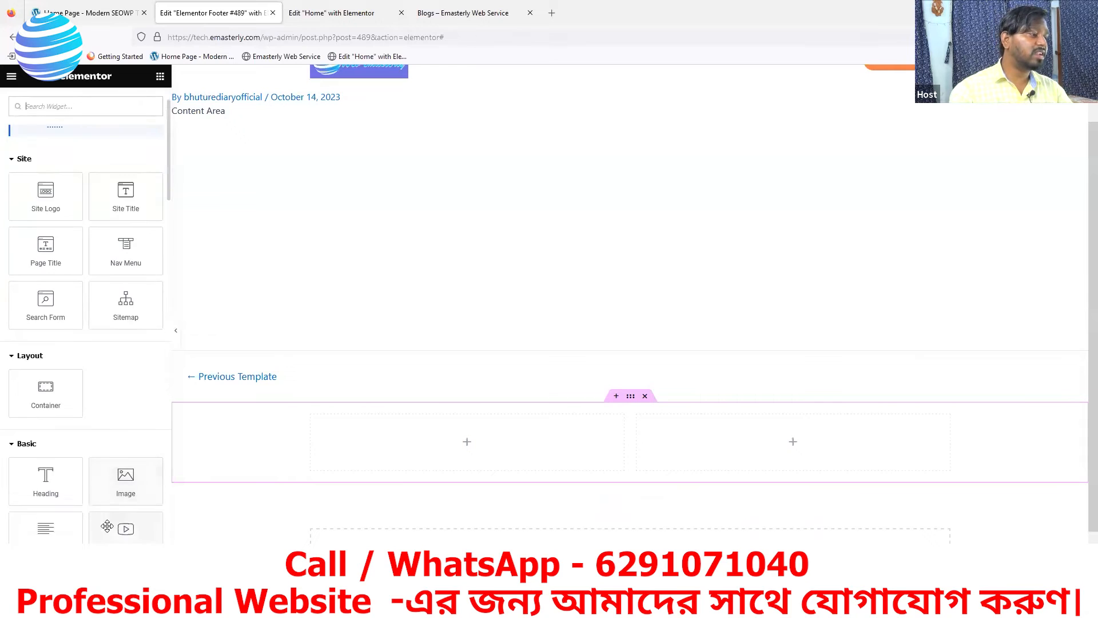
left_click_drag(44, 430, 380, 441)
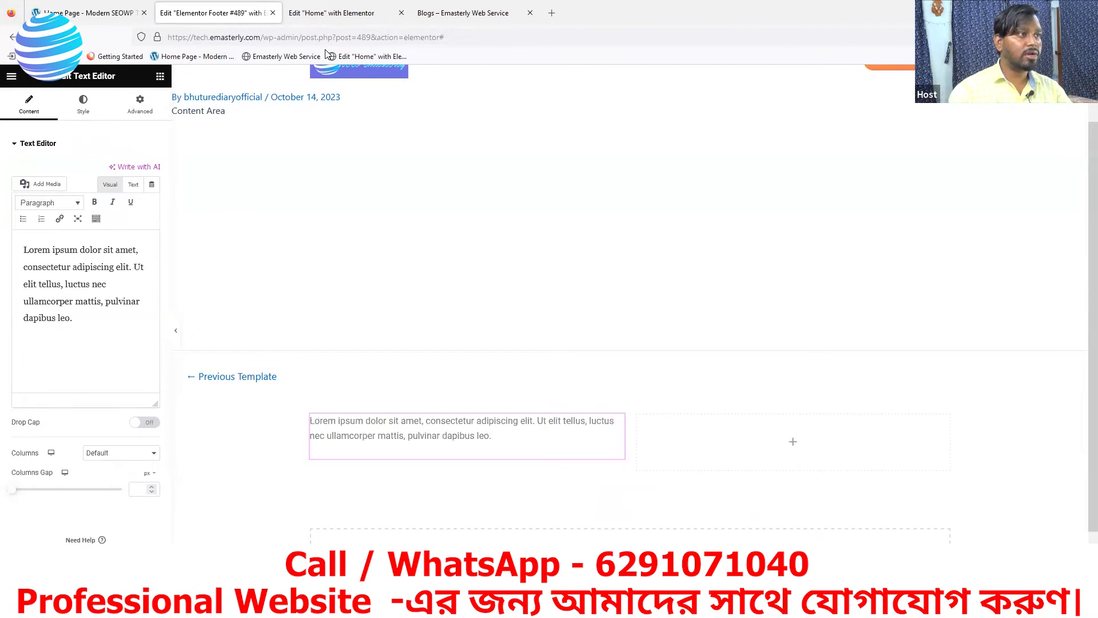
left_click(324, 15)
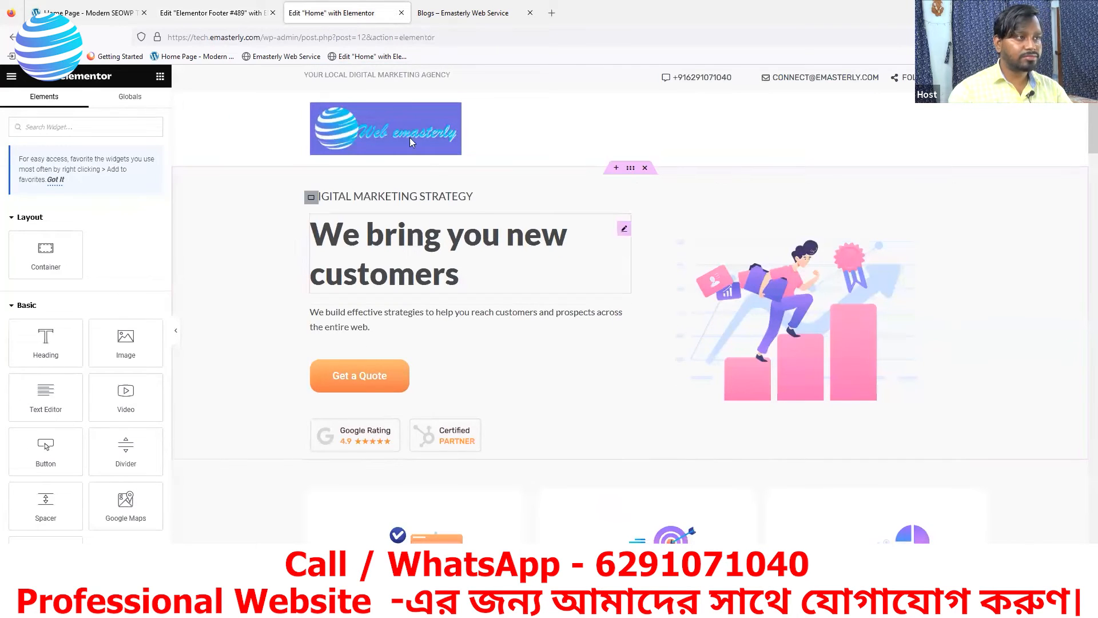
left_click(85, 12)
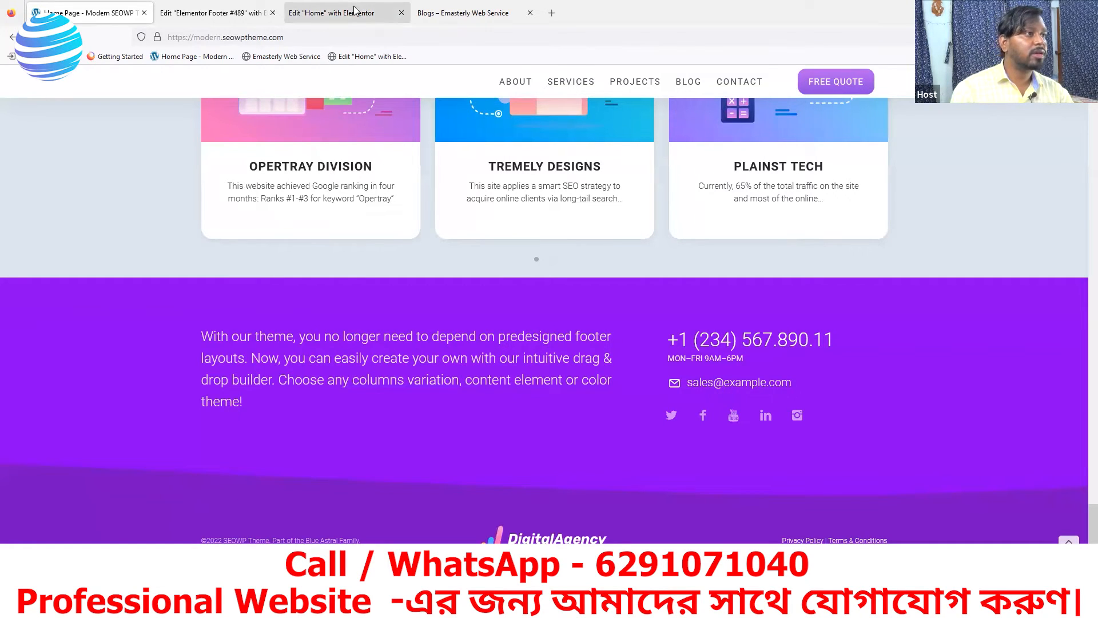
left_click(199, 18)
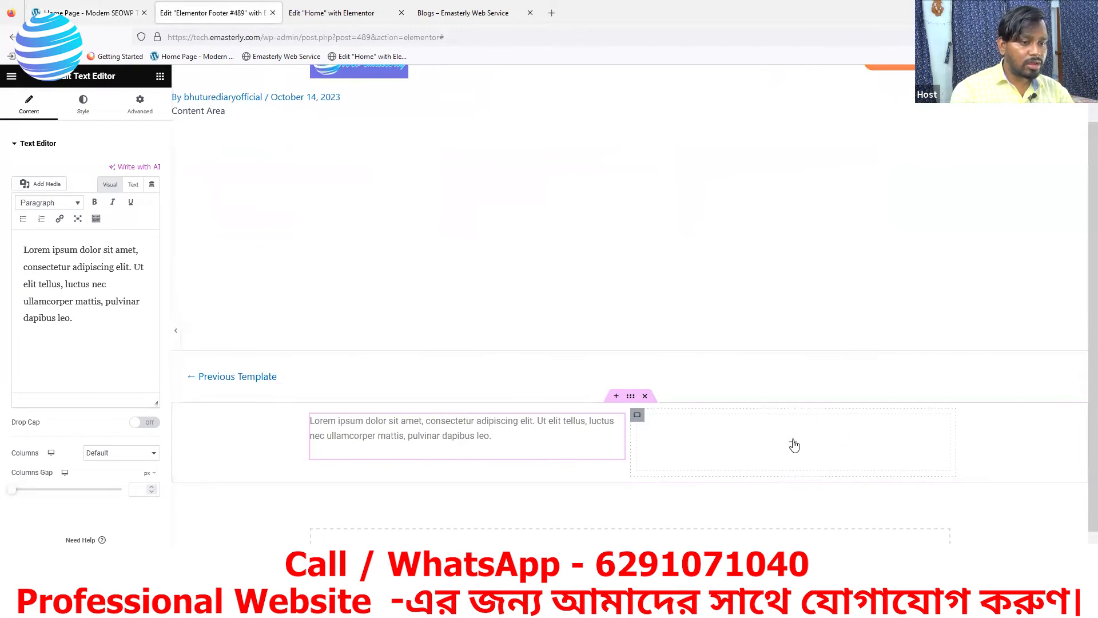
Add an Icon List to the right column, trimmed to one item without its checkmark icon
left_click(794, 444)
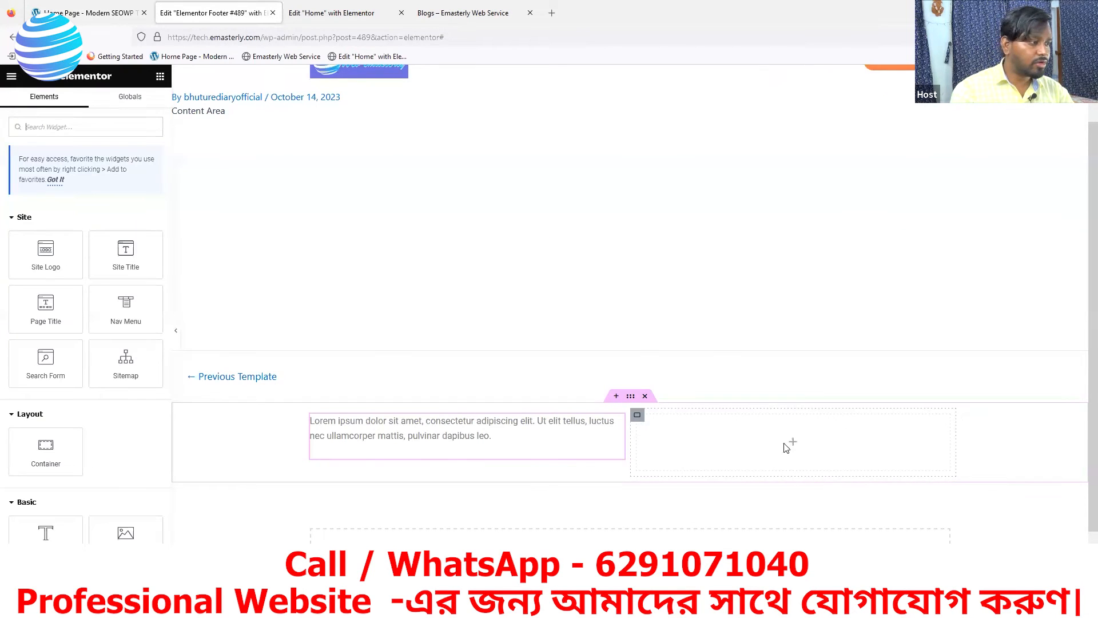
left_click(73, 126)
type("ic")
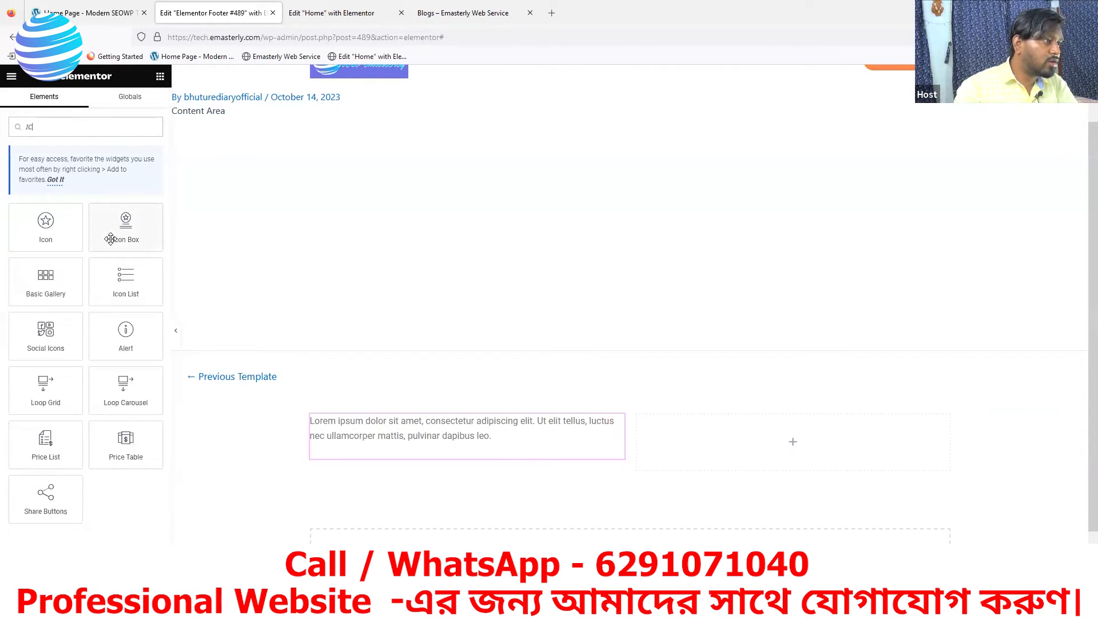
left_click_drag(122, 277, 784, 445)
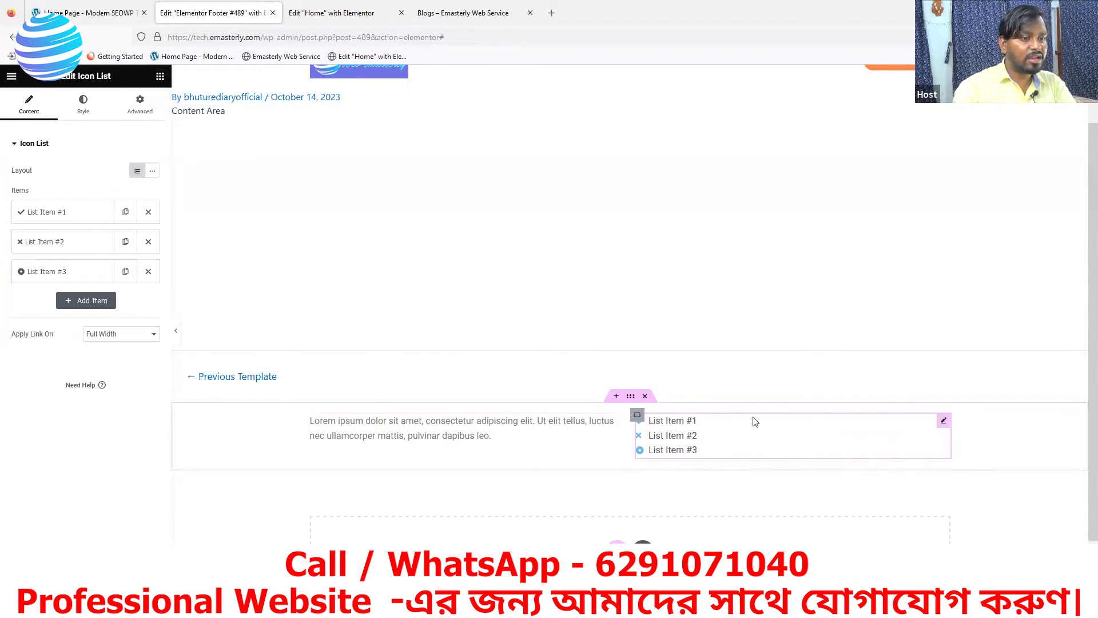
left_click(148, 271)
left_click(148, 242)
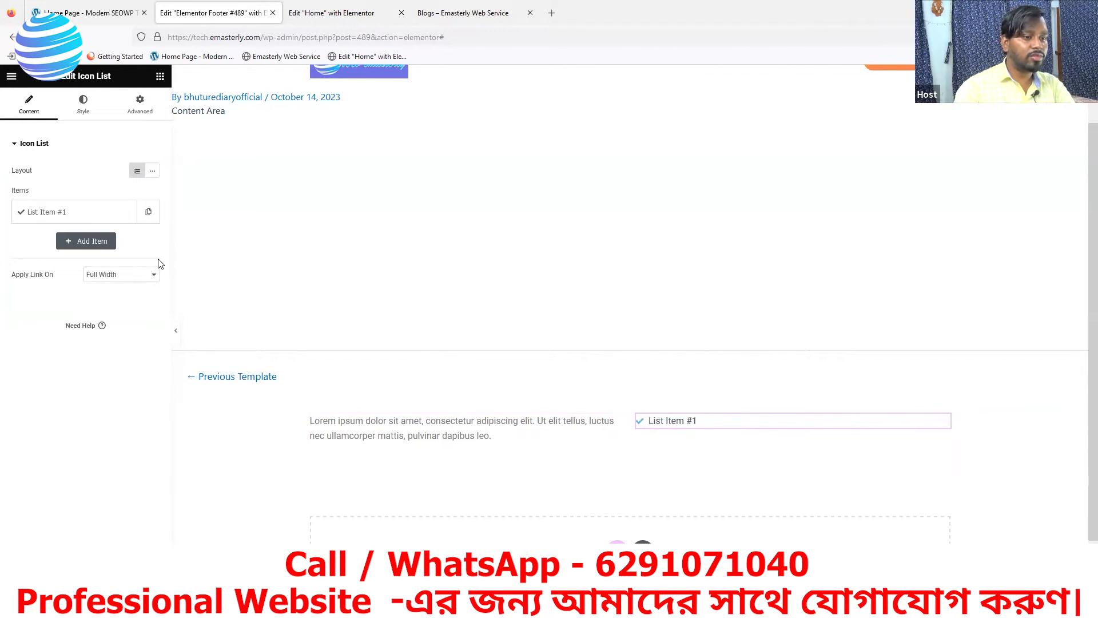
left_click(76, 214)
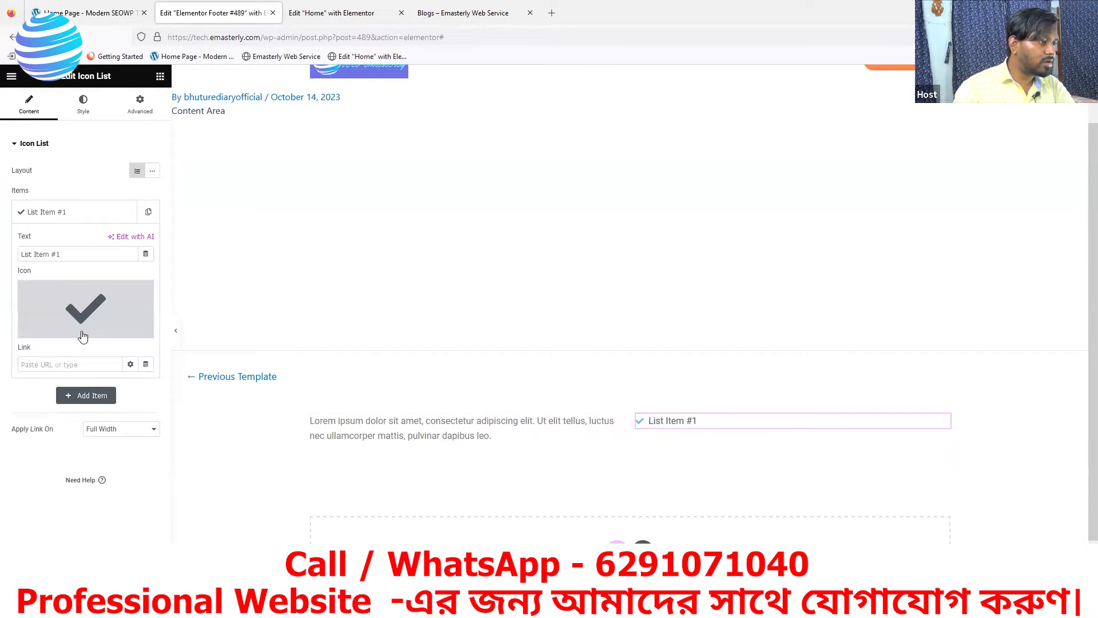
left_click(145, 295)
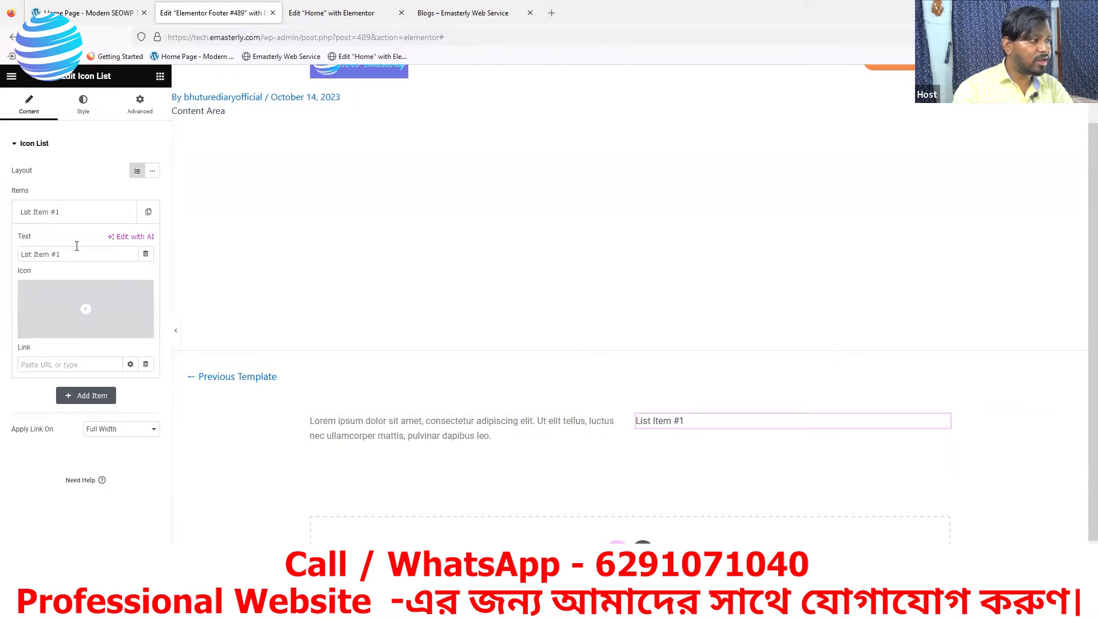
Replace List Item #1's placeholder text with the contact phone number
left_click_drag(65, 255, 6, 259)
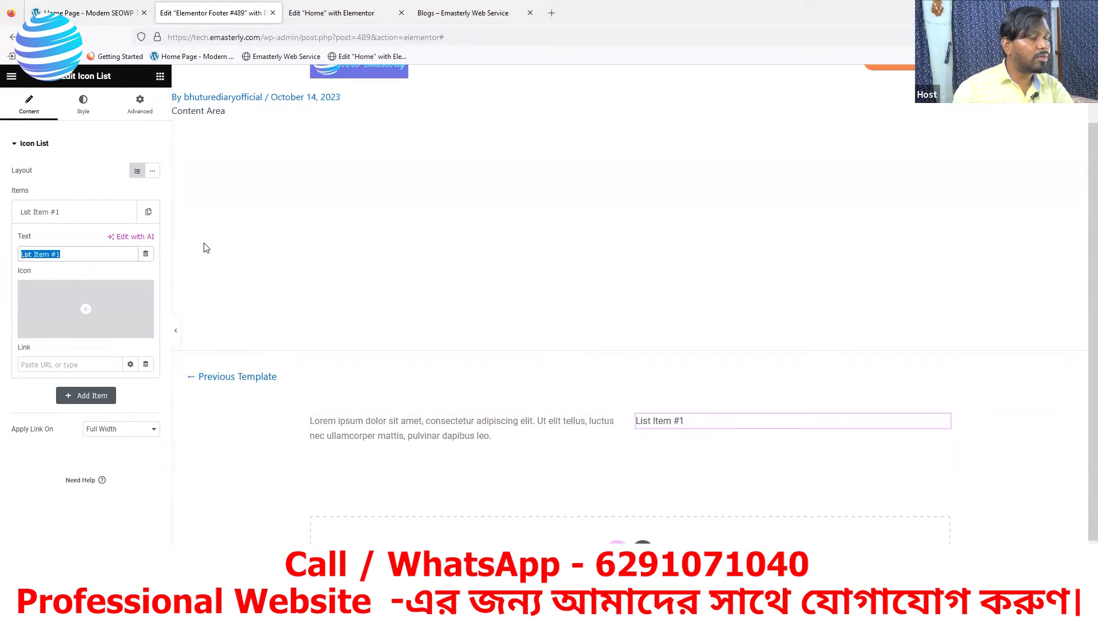
left_click(67, 10)
left_click(212, 13)
mouse_move(86, 309)
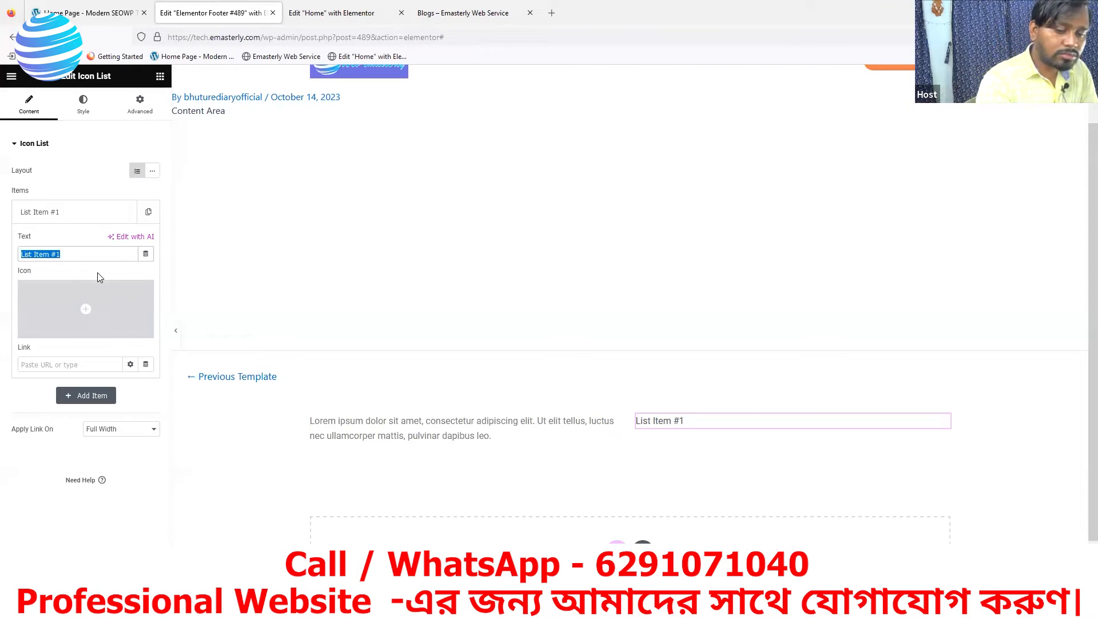
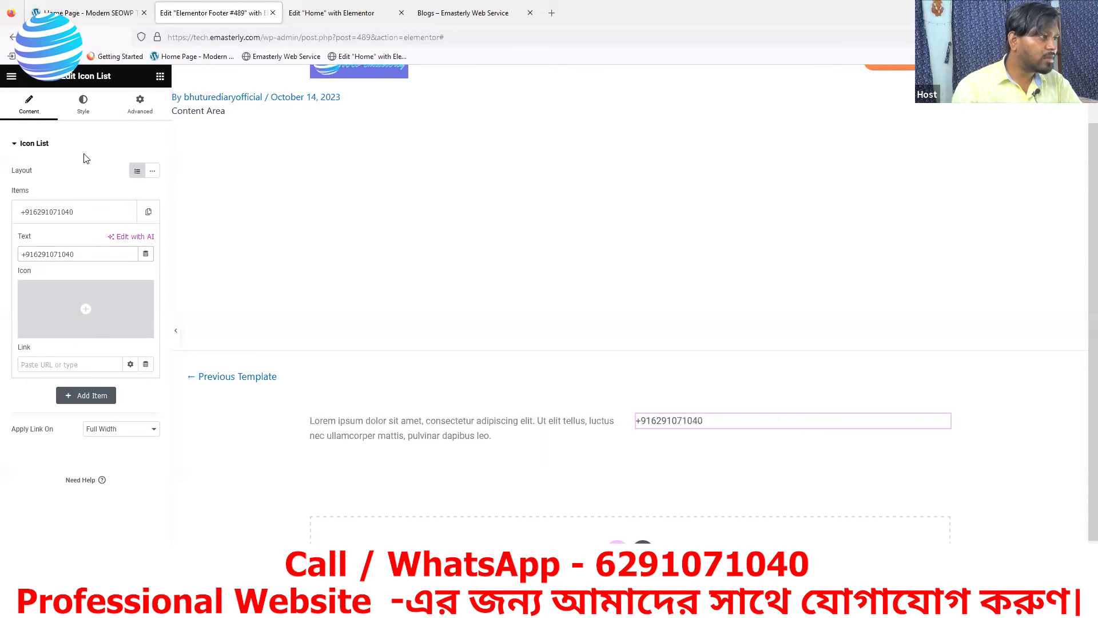
Try right alignment for the phone number, restore left alignment, and expand the Text style section
left_click(77, 107)
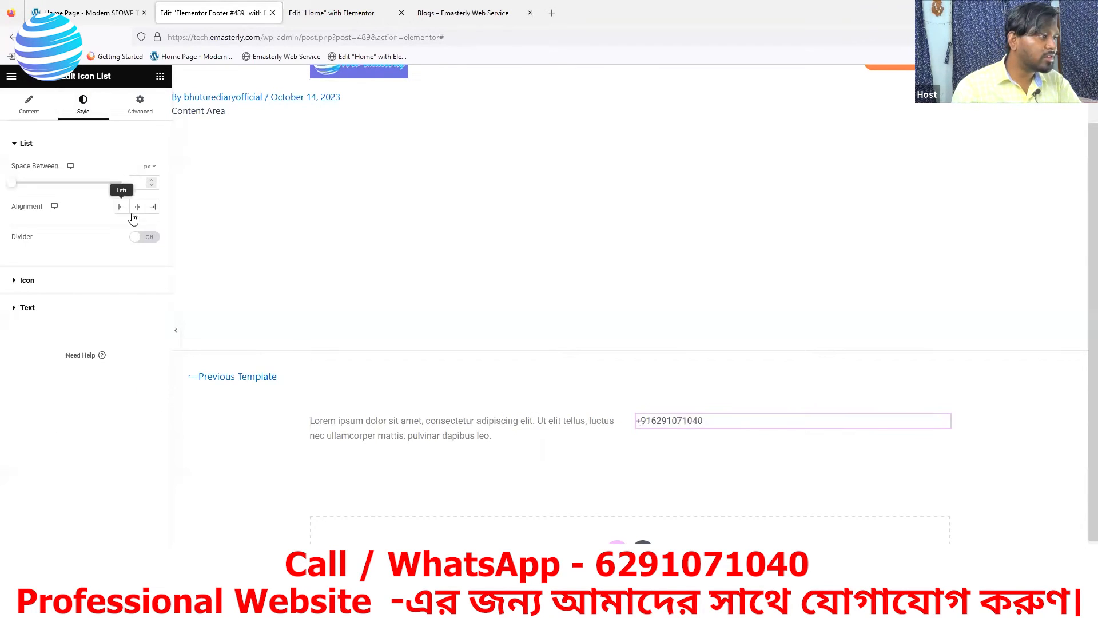
left_click(154, 209)
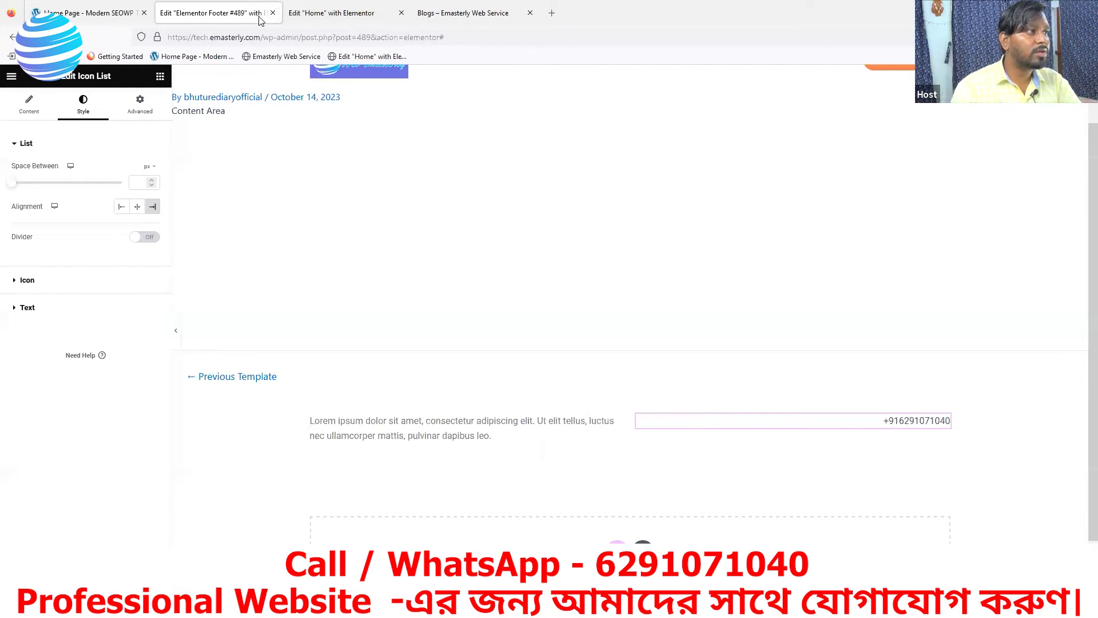
left_click(71, 17)
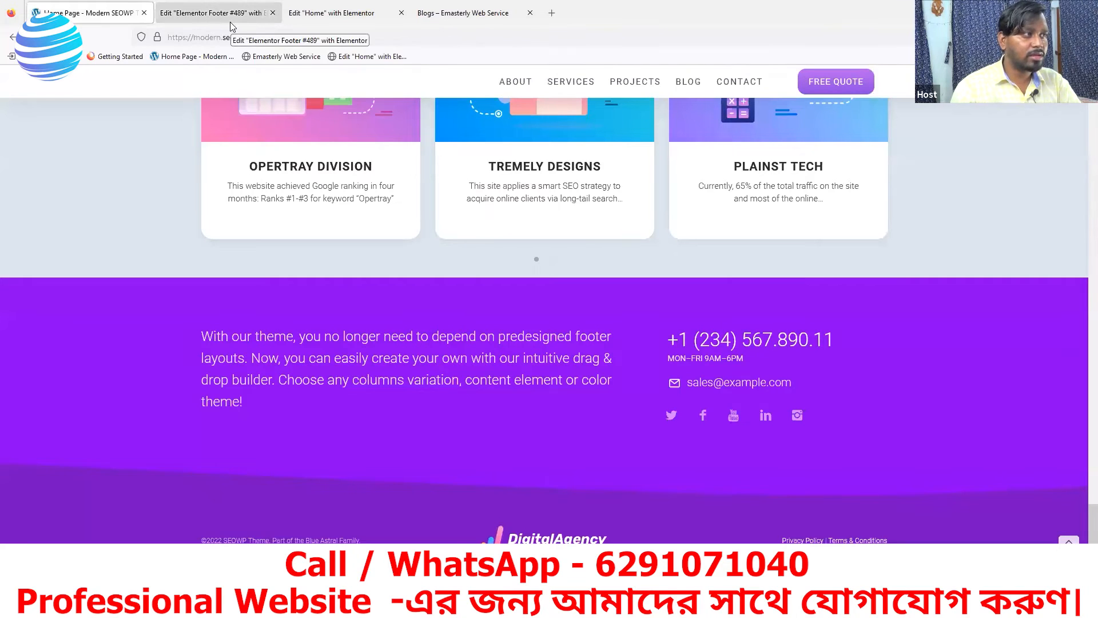
left_click(181, 13)
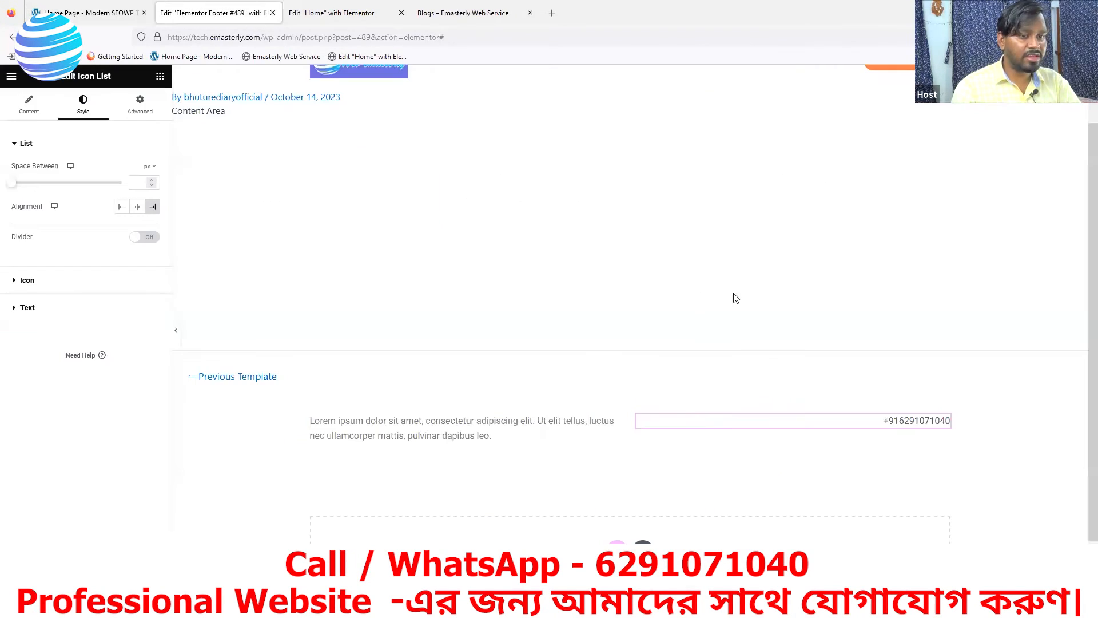
left_click(121, 207)
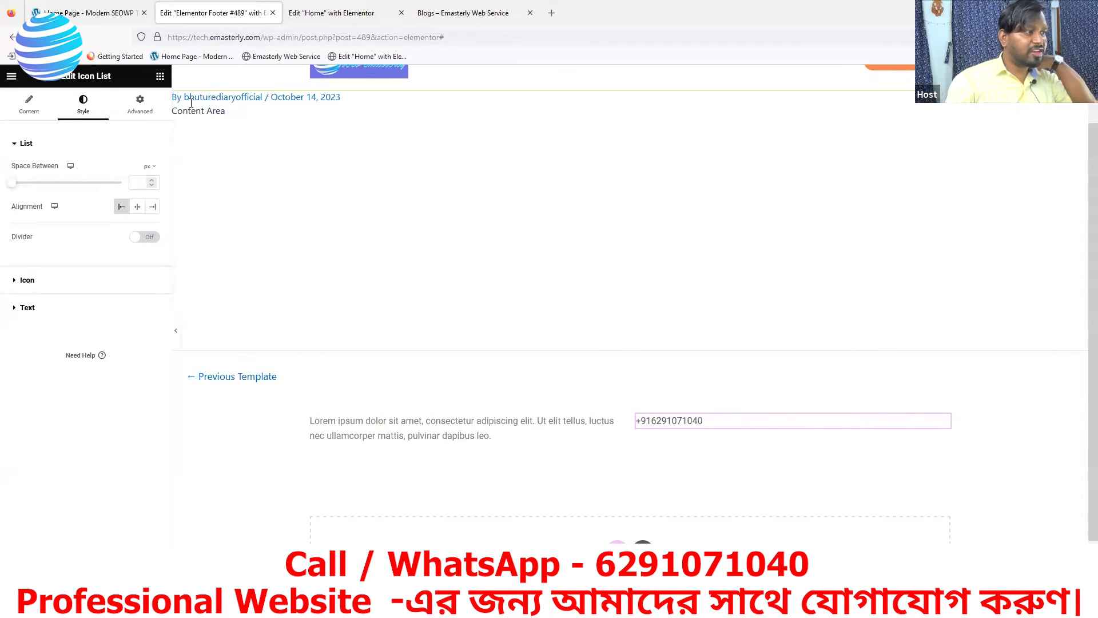
left_click(22, 312)
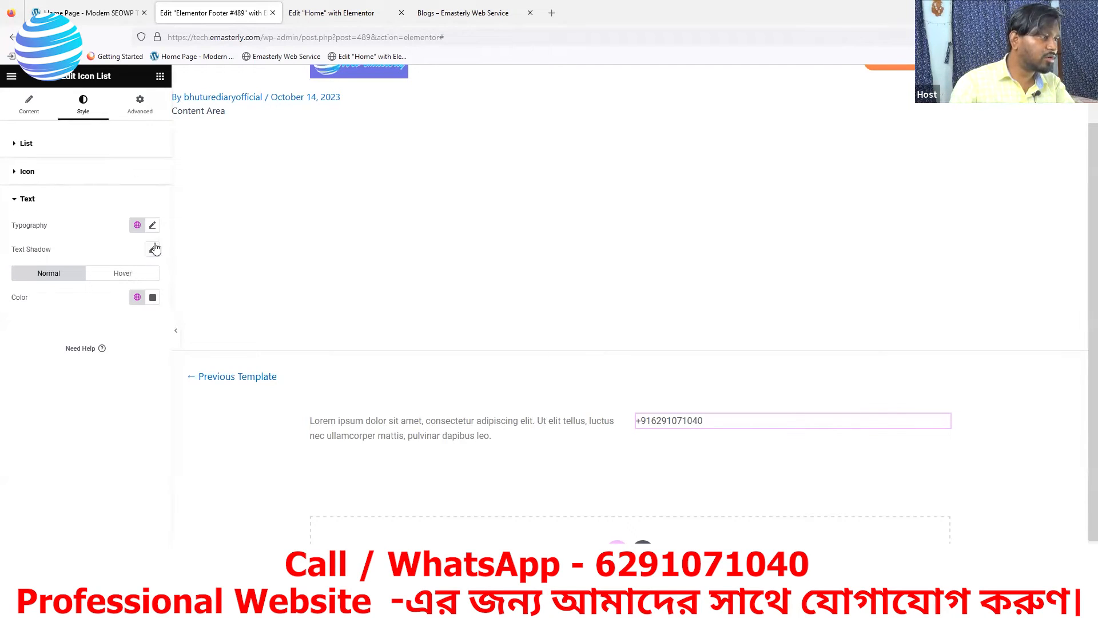
Open the list text's typography and enlarge the phone number's font size to 35
left_click(152, 226)
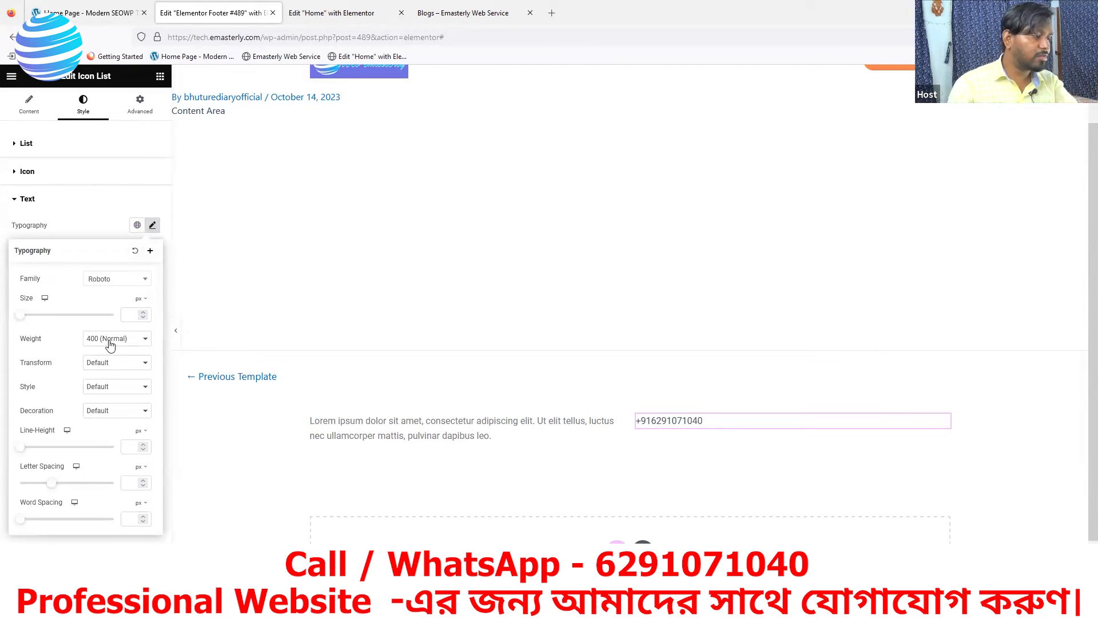
left_click(143, 313)
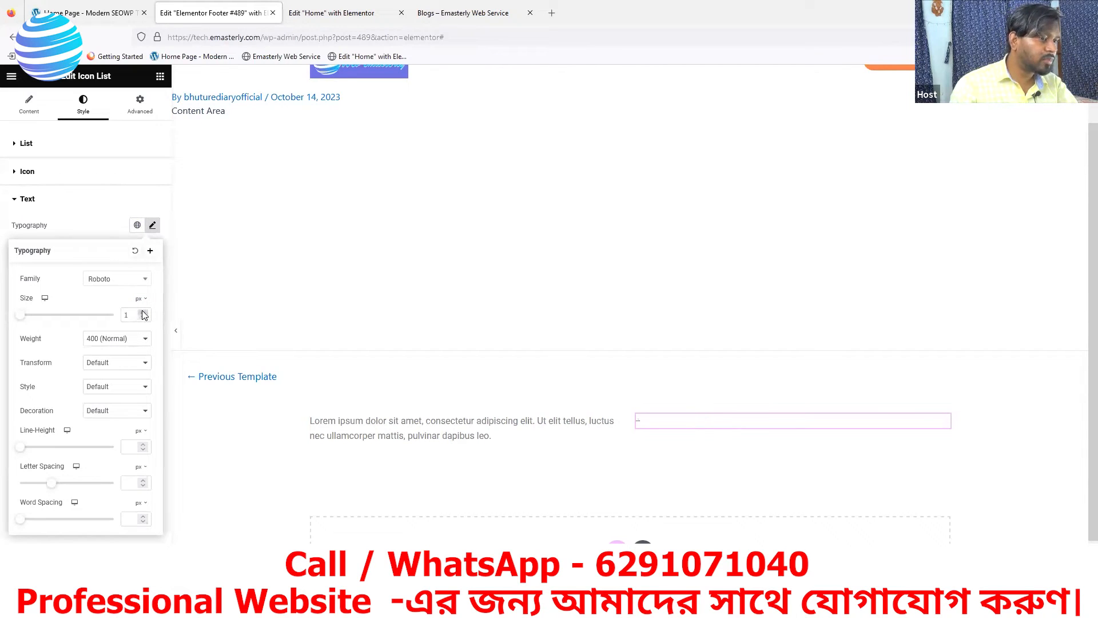
left_click_drag(143, 313, 144, 315)
left_click(312, 20)
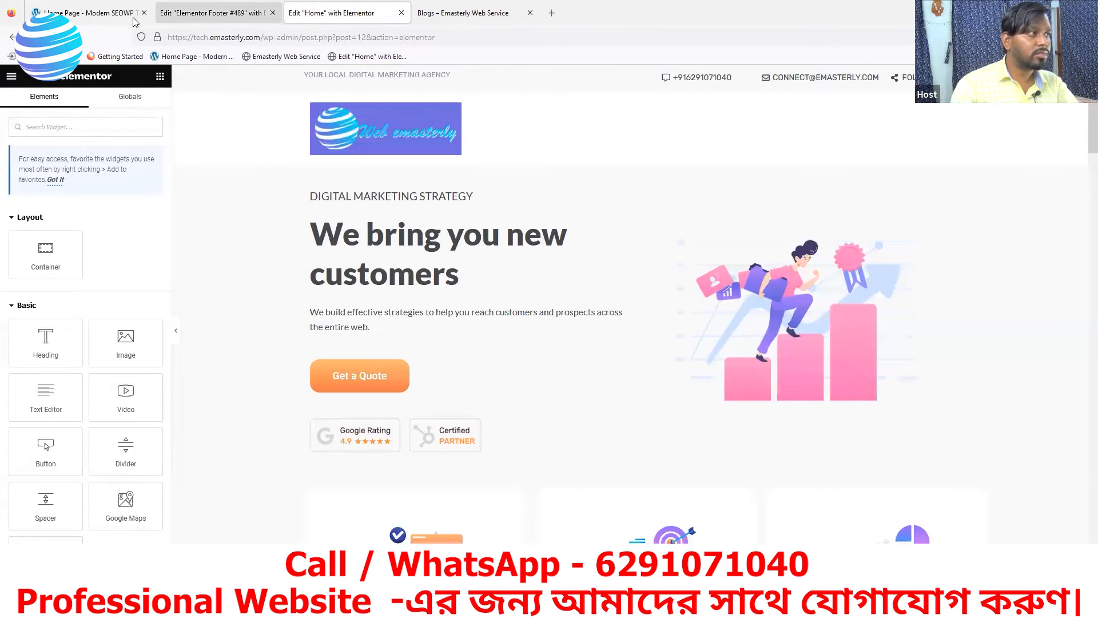
left_click(103, 14)
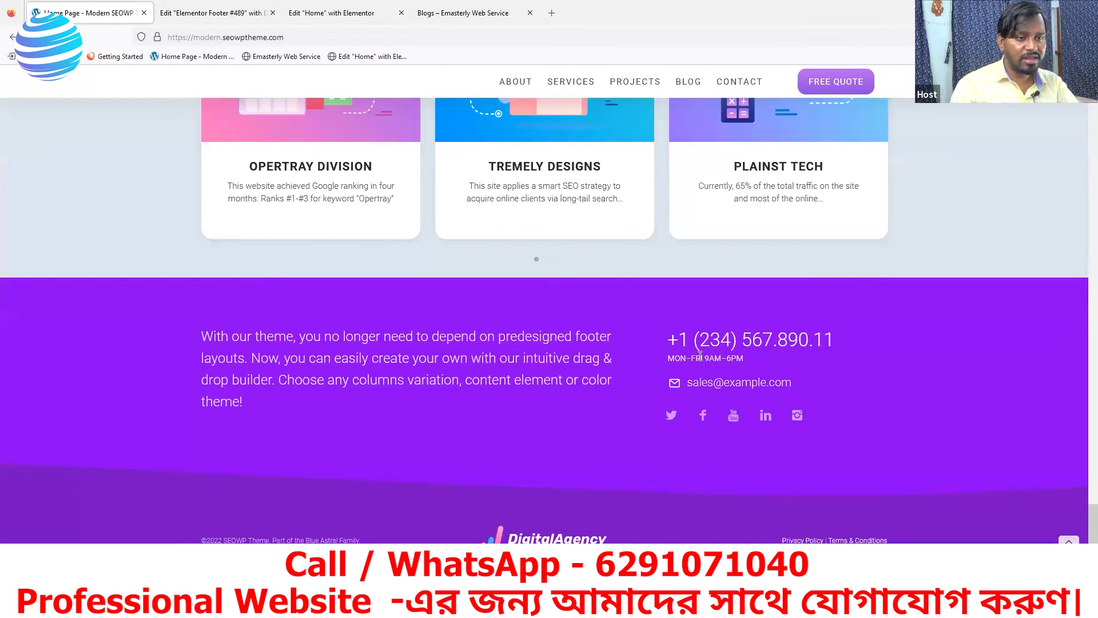
left_click(209, 14)
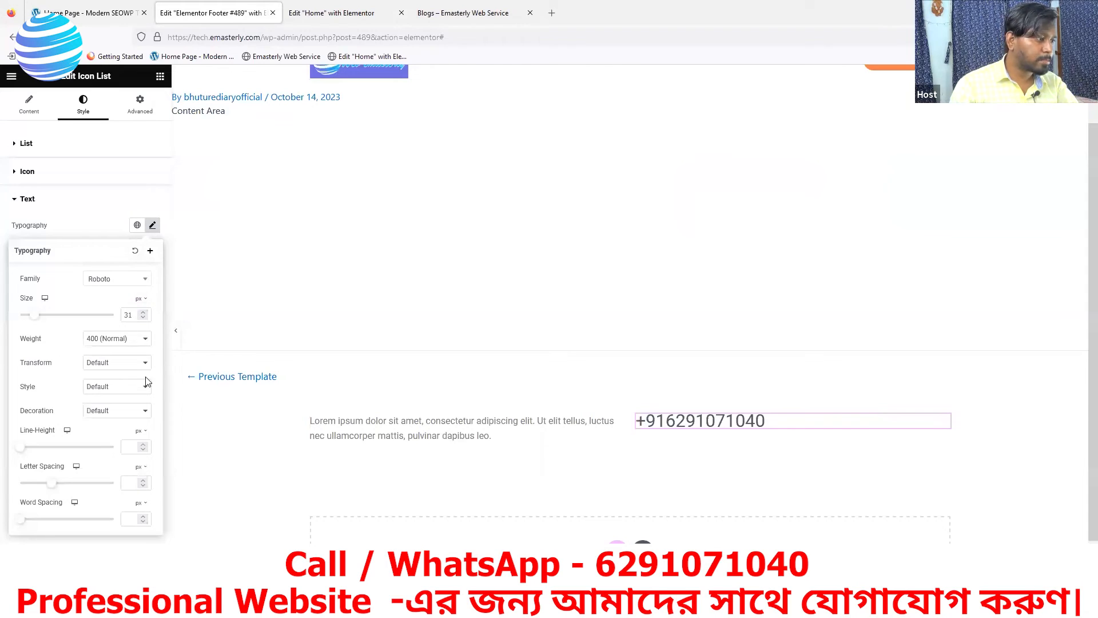
left_click(144, 312)
left_click(143, 312)
left_click(144, 312)
left_click(144, 312)
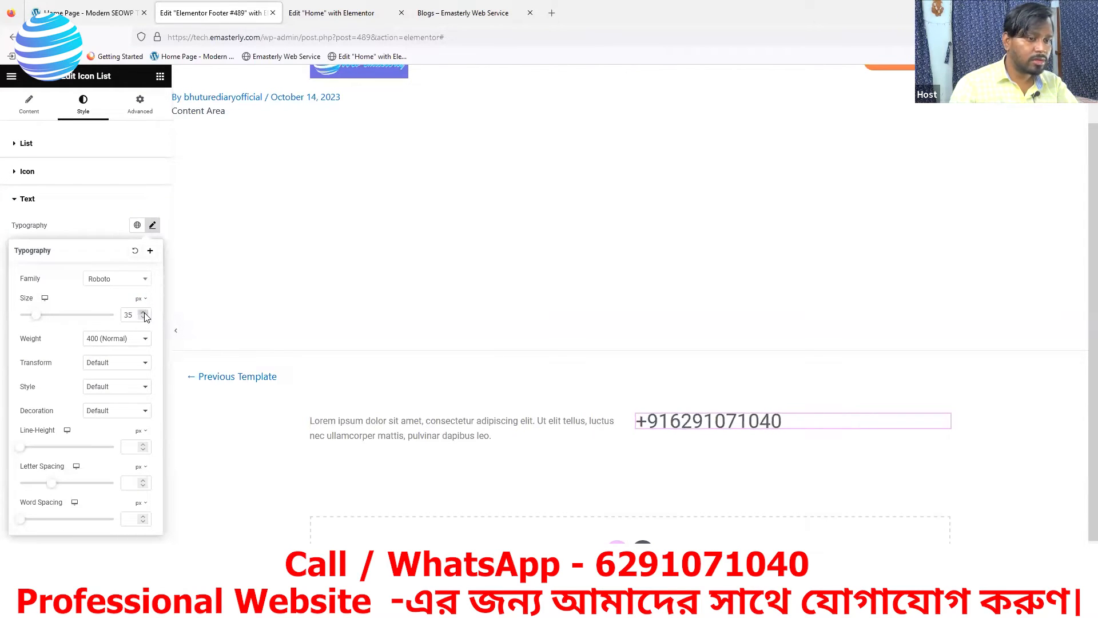
Set the phone number to 300 (Light) weight, 40 px size and the Rubik font family
left_click(132, 342)
left_click(111, 382)
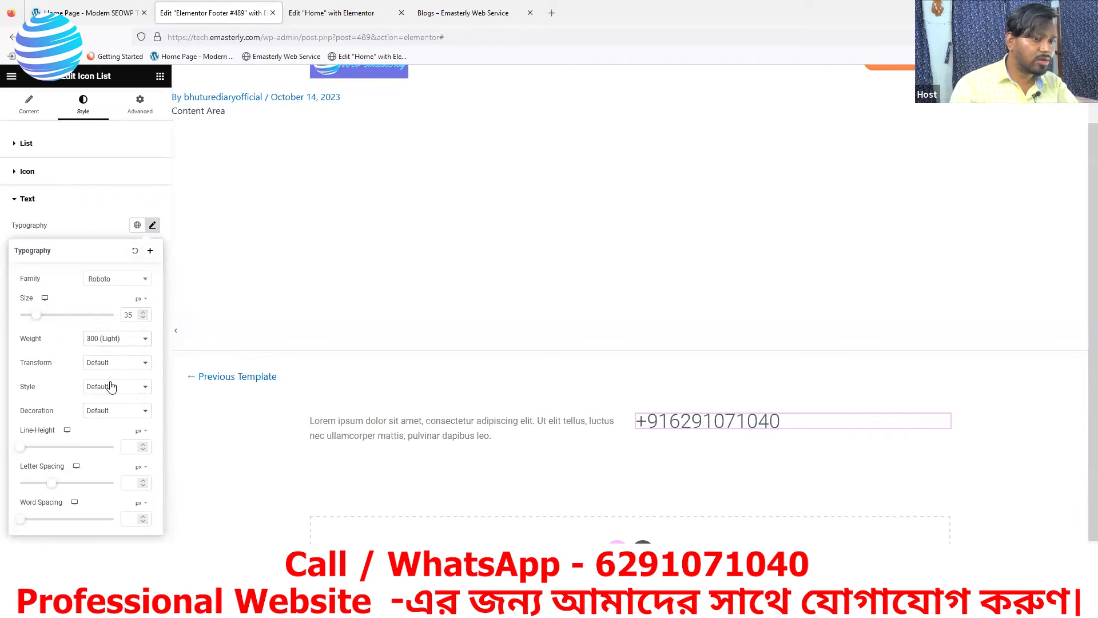
left_click(143, 313)
left_click(143, 312)
left_click(143, 312)
left_click(143, 312)
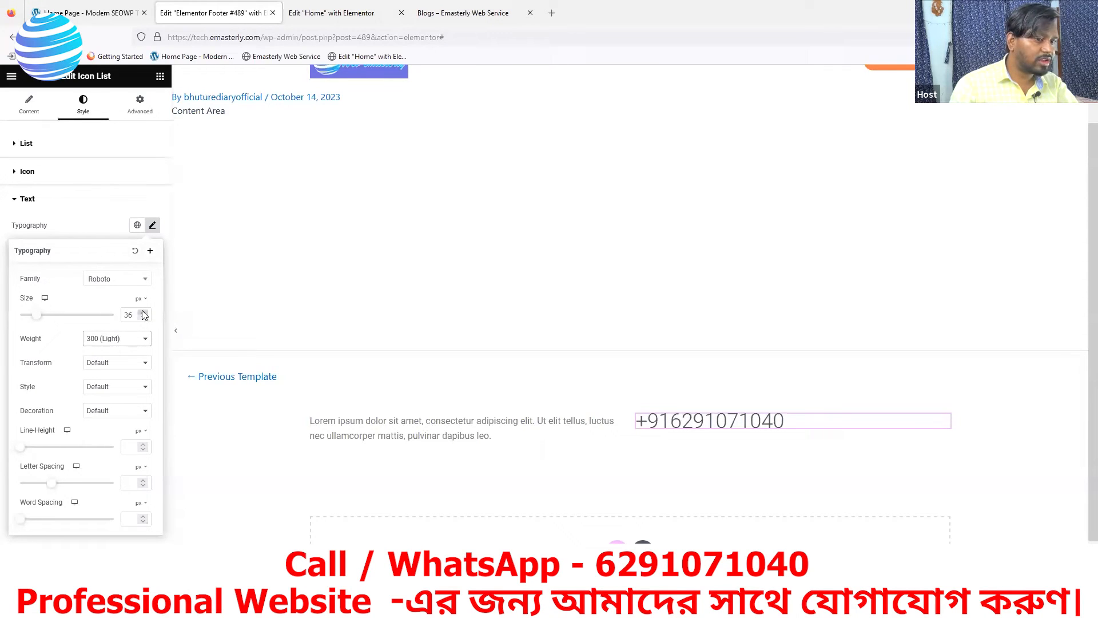
left_click(143, 312)
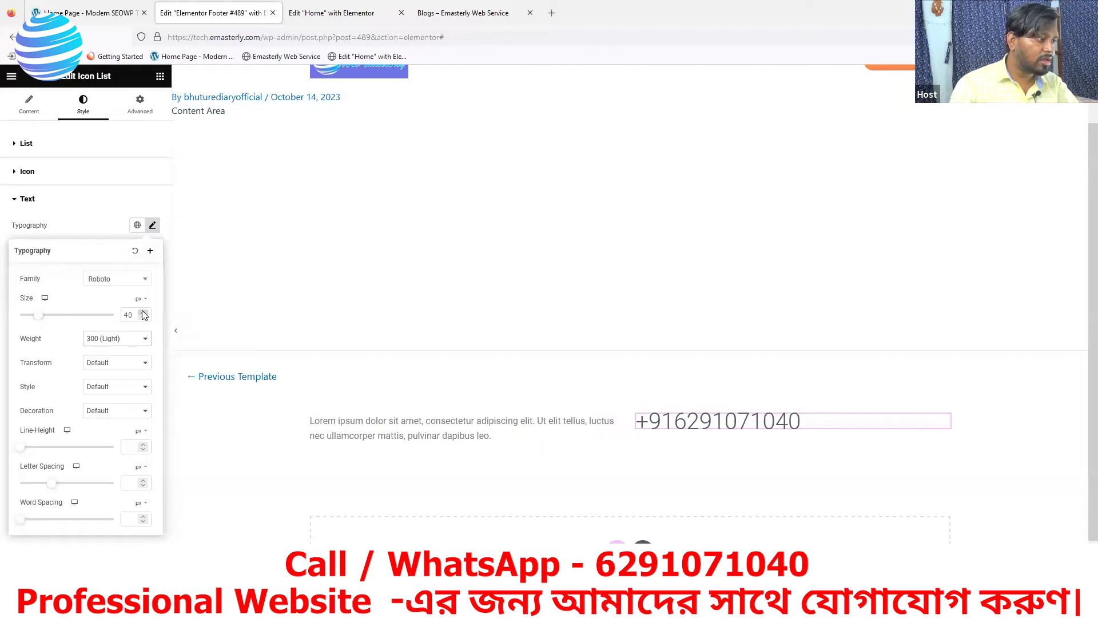
left_click(122, 279)
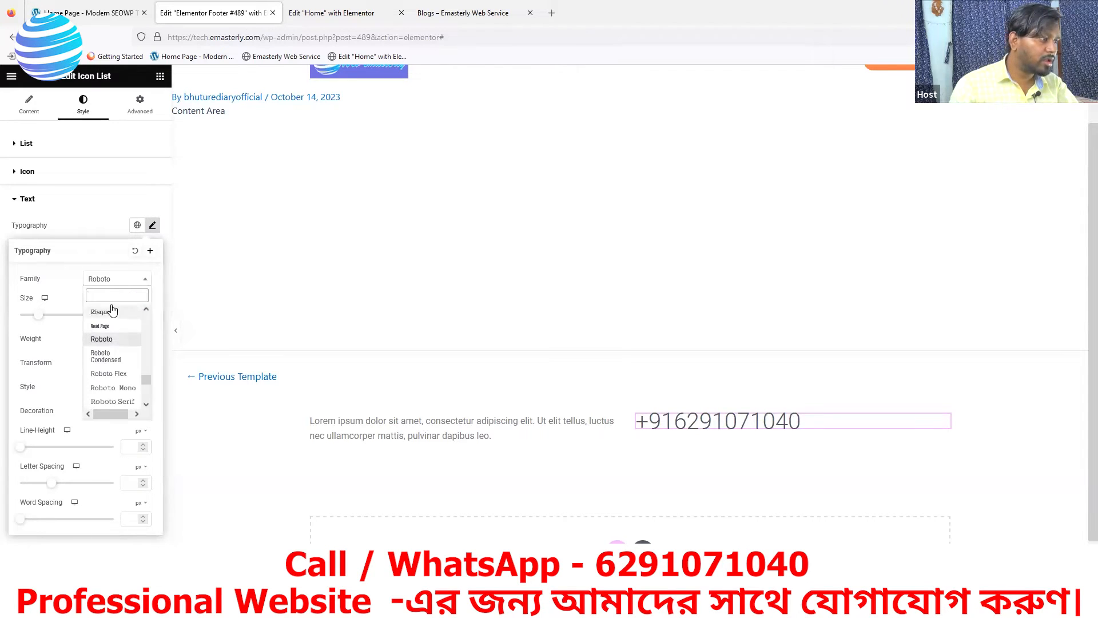
type("RUBIK")
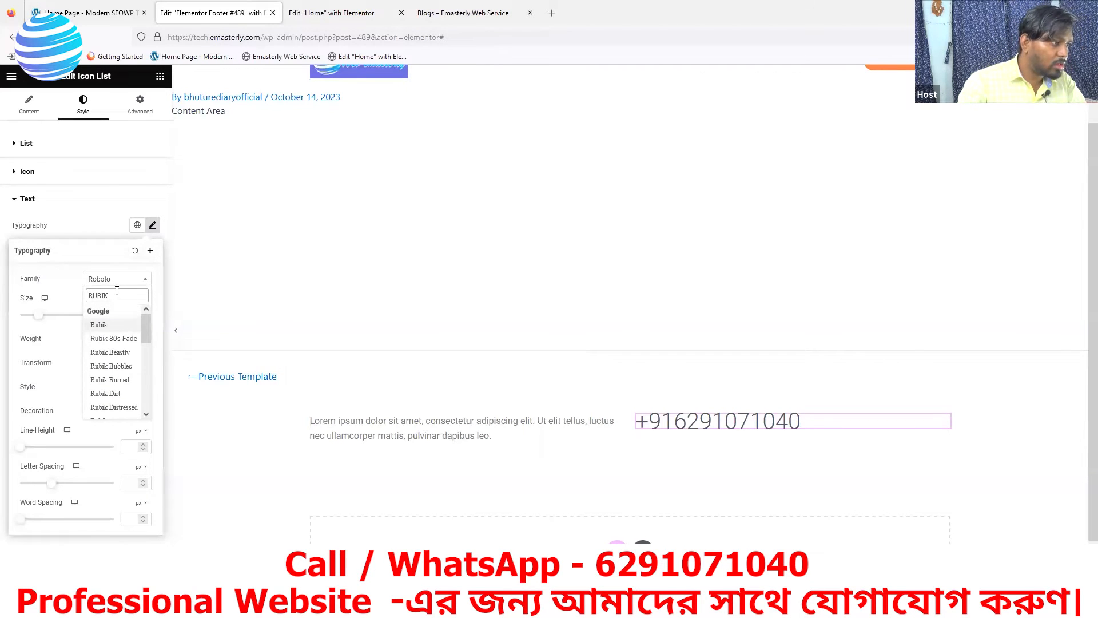
left_click(98, 325)
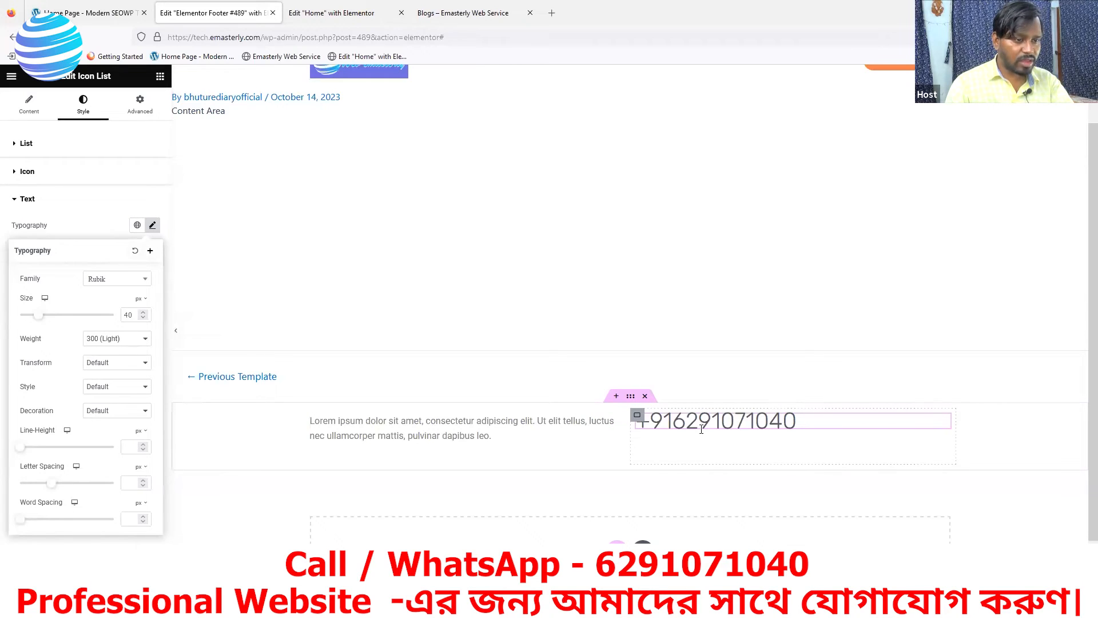
left_click(106, 21)
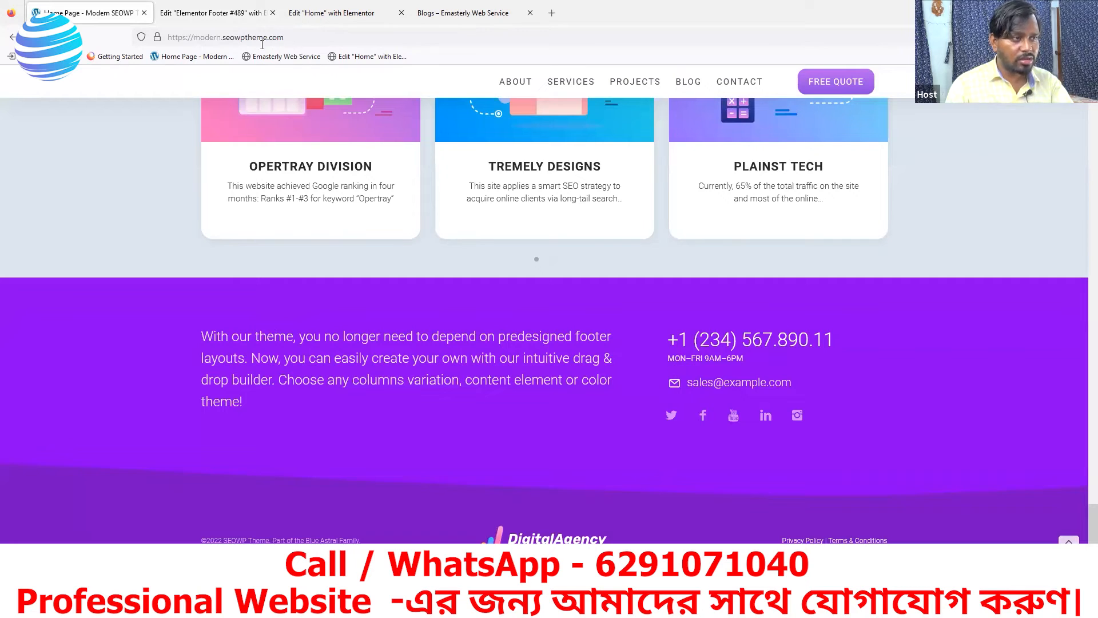
left_click(200, 18)
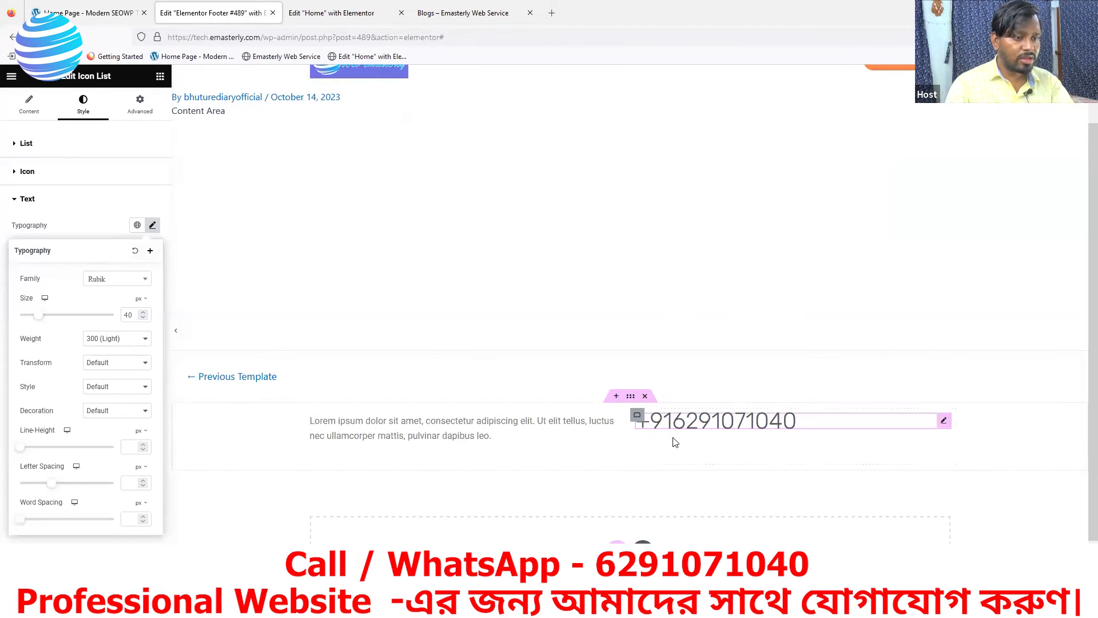
Add an Icon List widget below the footer phone number
left_click(161, 77)
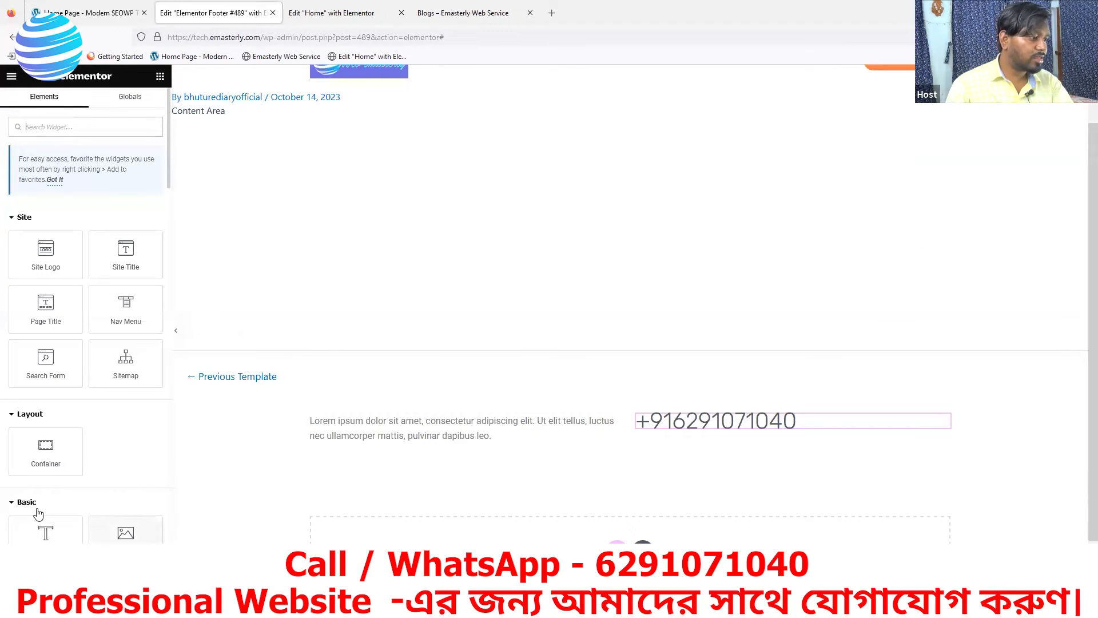
scroll(143, 503, "down", 2)
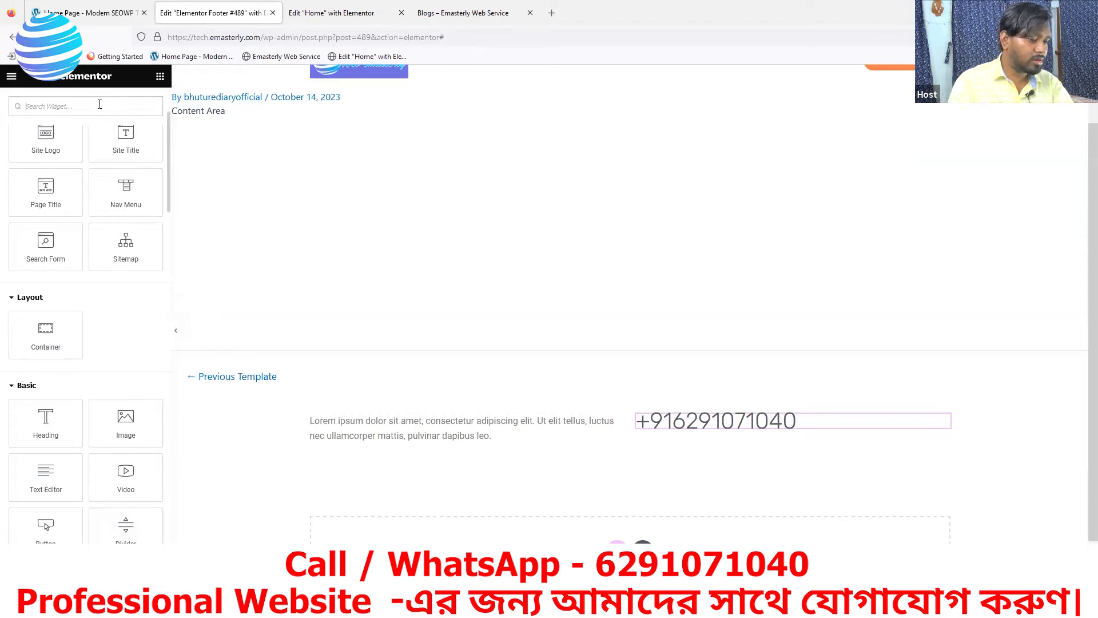
type("ic")
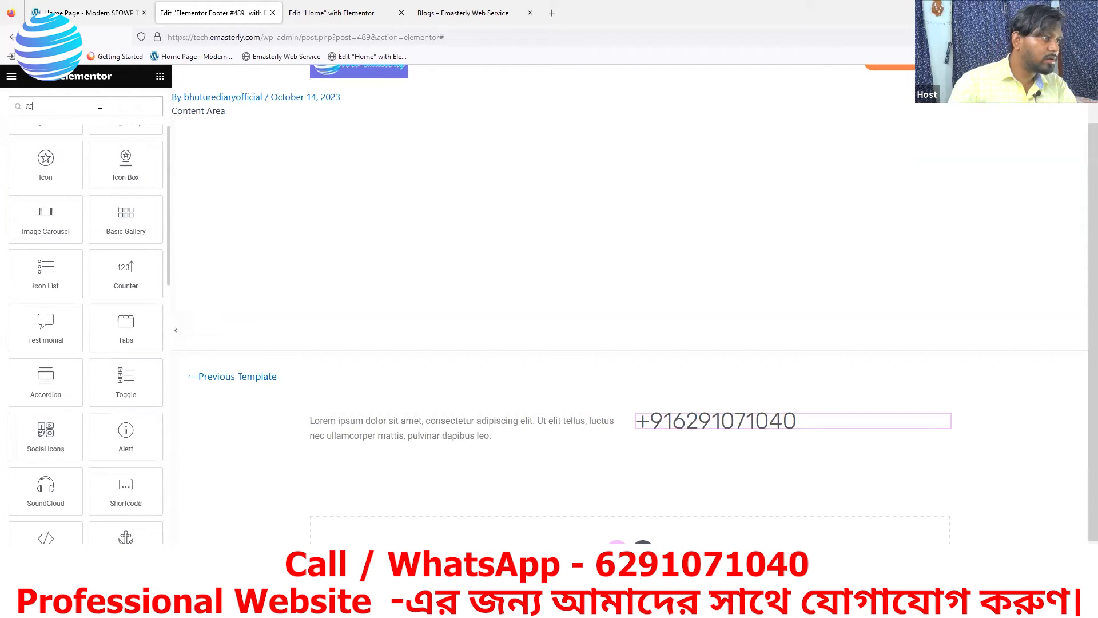
left_click_drag(46, 274, 732, 430)
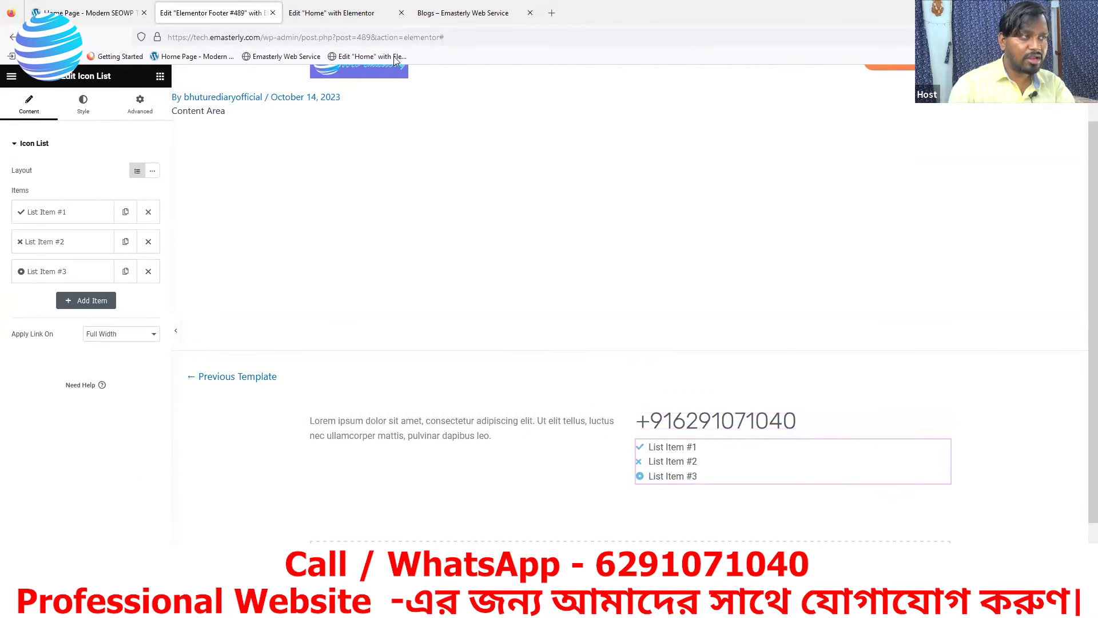
left_click(112, 16)
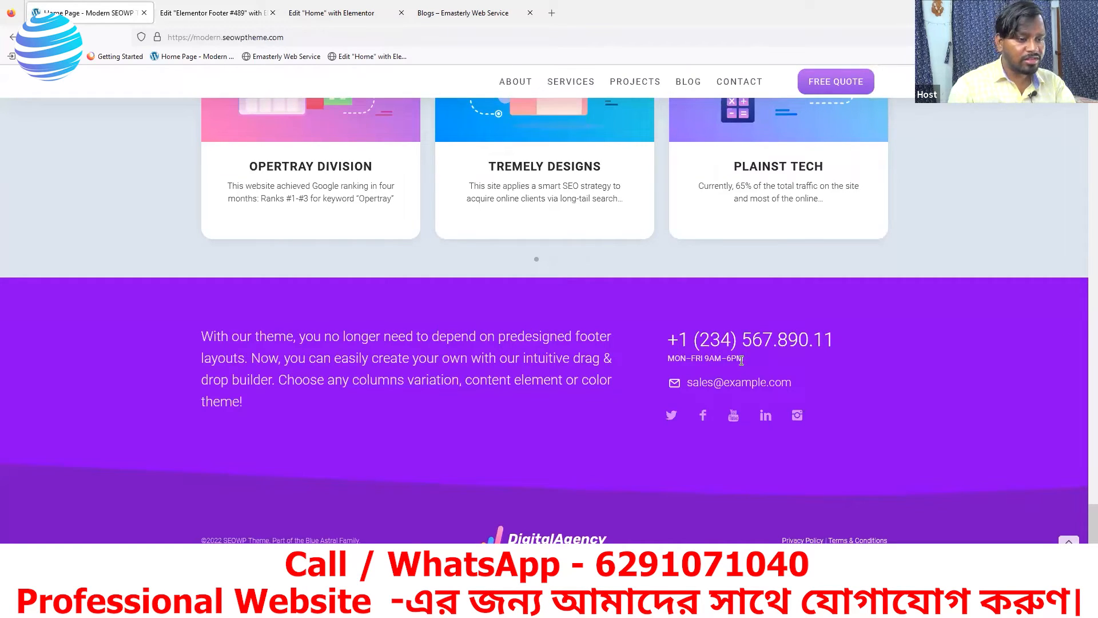
left_click(212, 12)
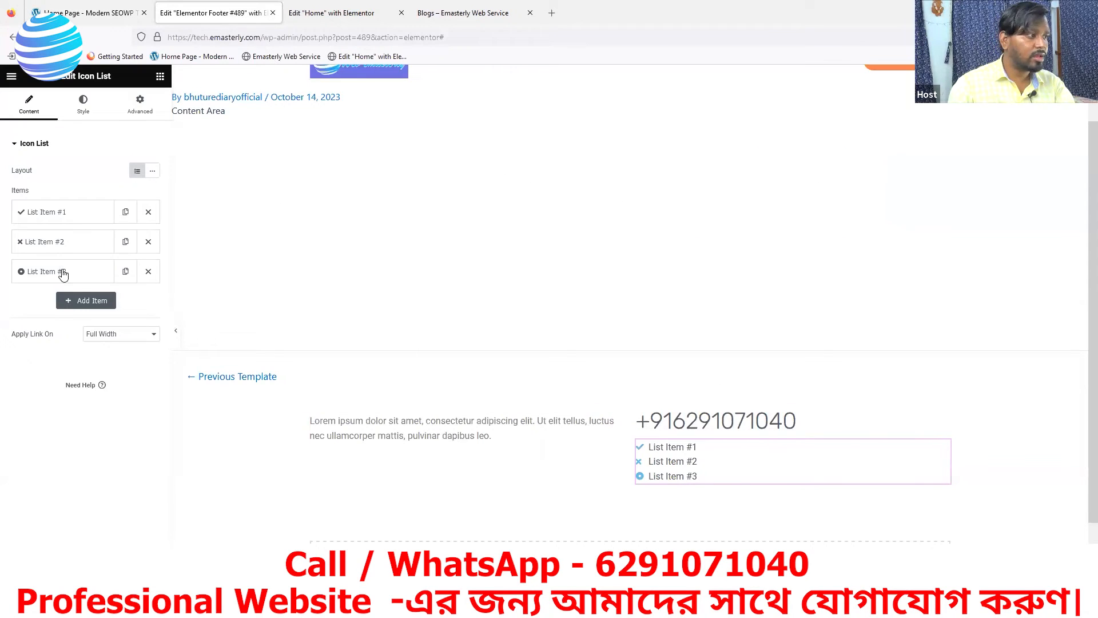
Delete list items #2 and #3 and clear item #1's placeholder text
left_click(149, 246)
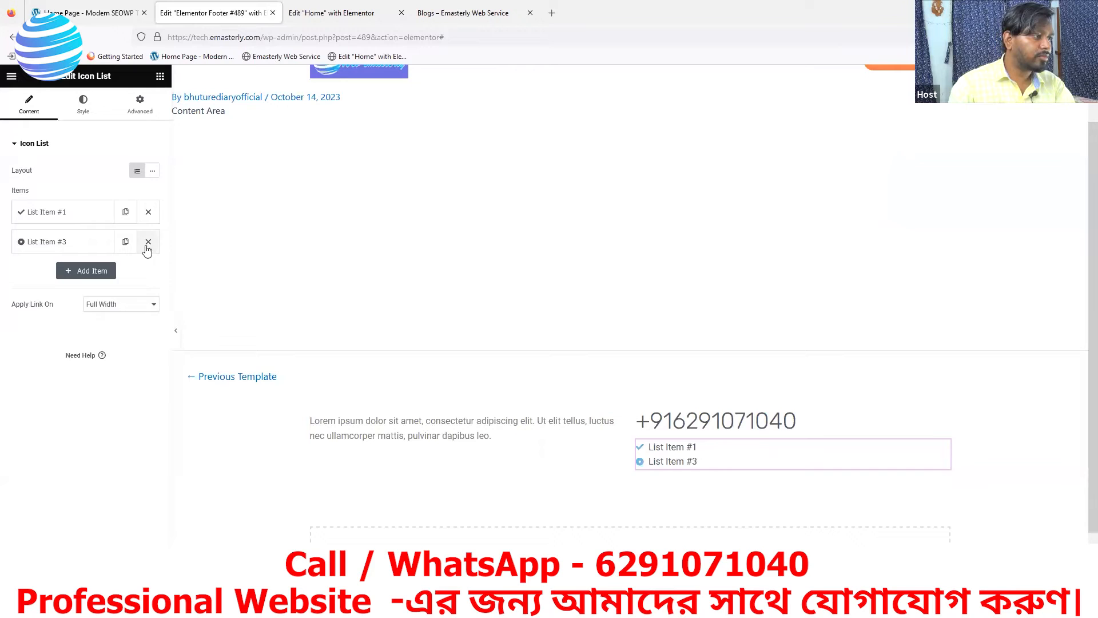
left_click(148, 243)
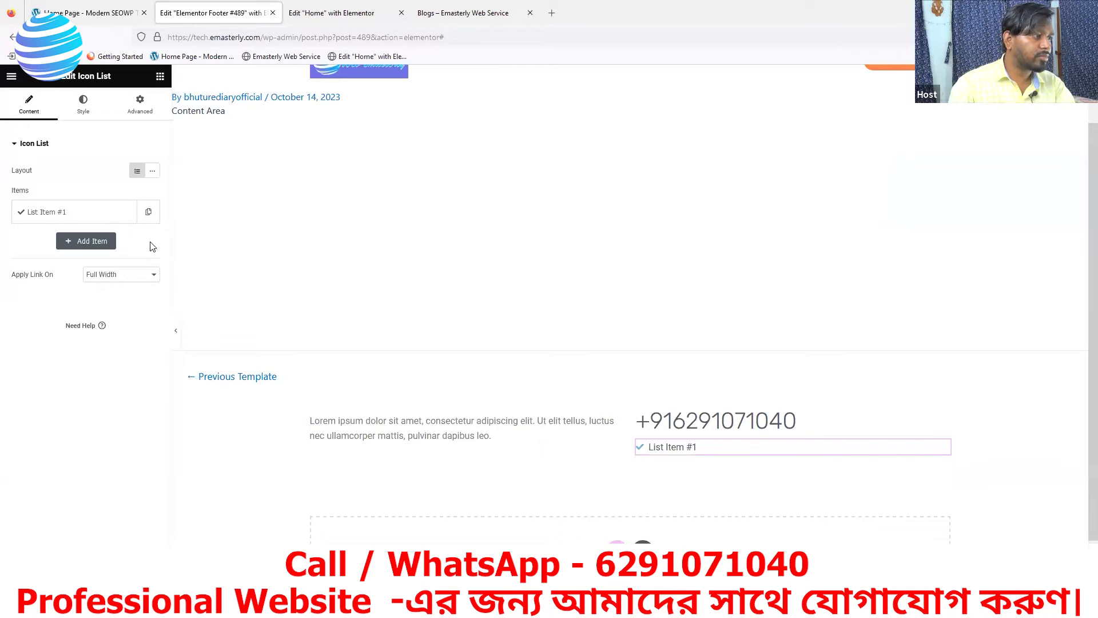
left_click(112, 217)
left_click(80, 253)
key("BackSpace")
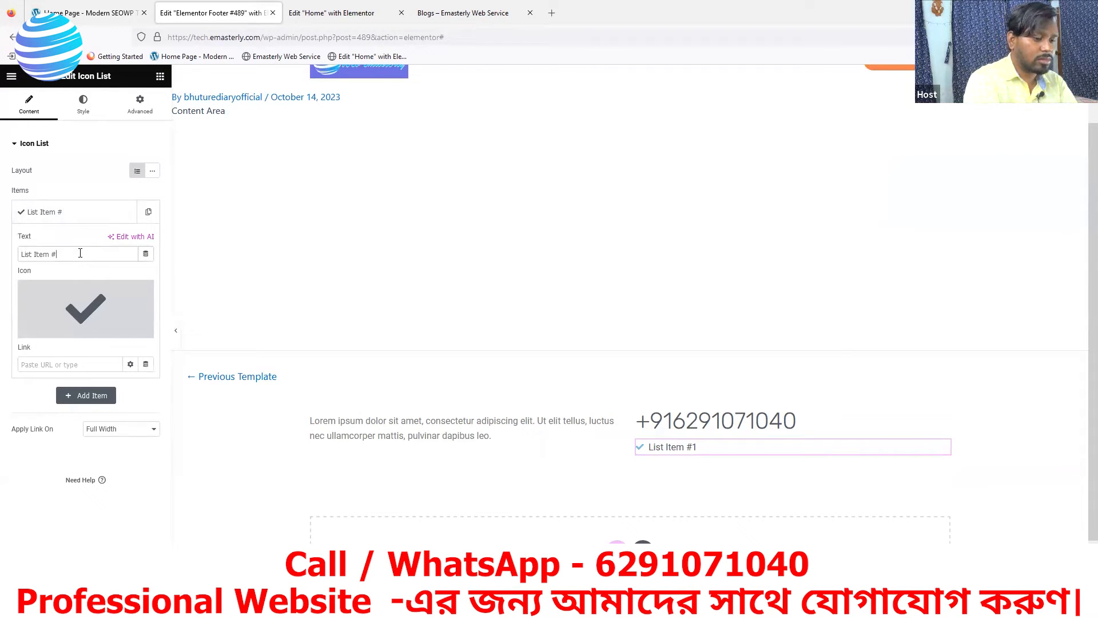
key("BackSpace")
key("BackSpace")
key("BackSpace")
key("BackSpace")
key("BackSpace")
key("BackSpace")
key("BackSpace")
key("BackSpace")
key("BackSpace")
key("BackSpace")
key("BackSpace")
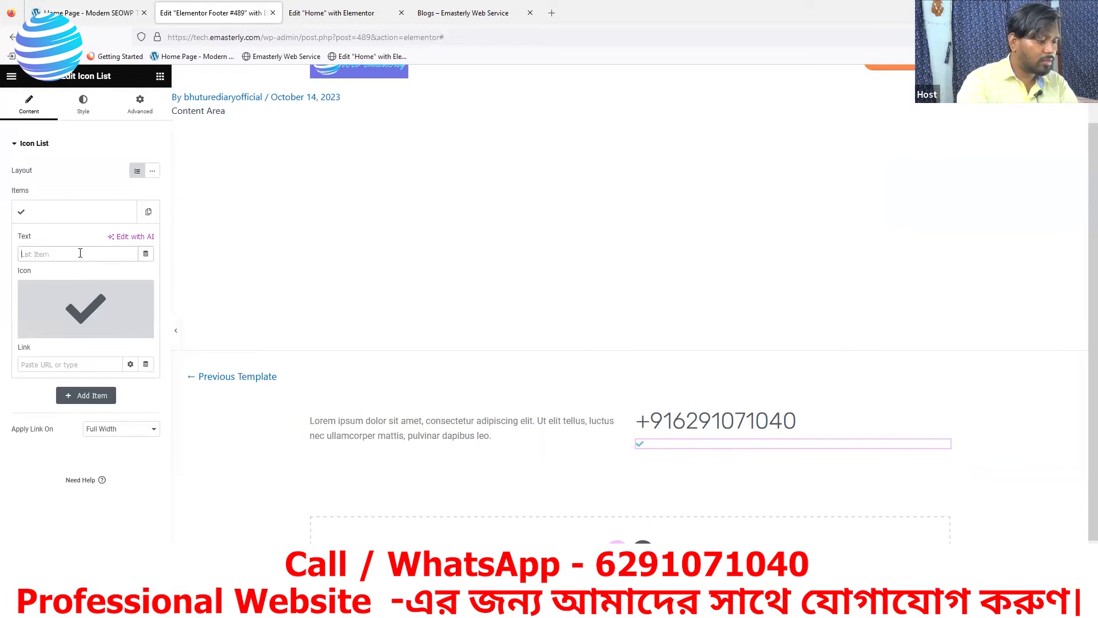
Make item #1 read MON-FRI 9AM-6PM and remove its check icon
type("m")
key("BackSpace")
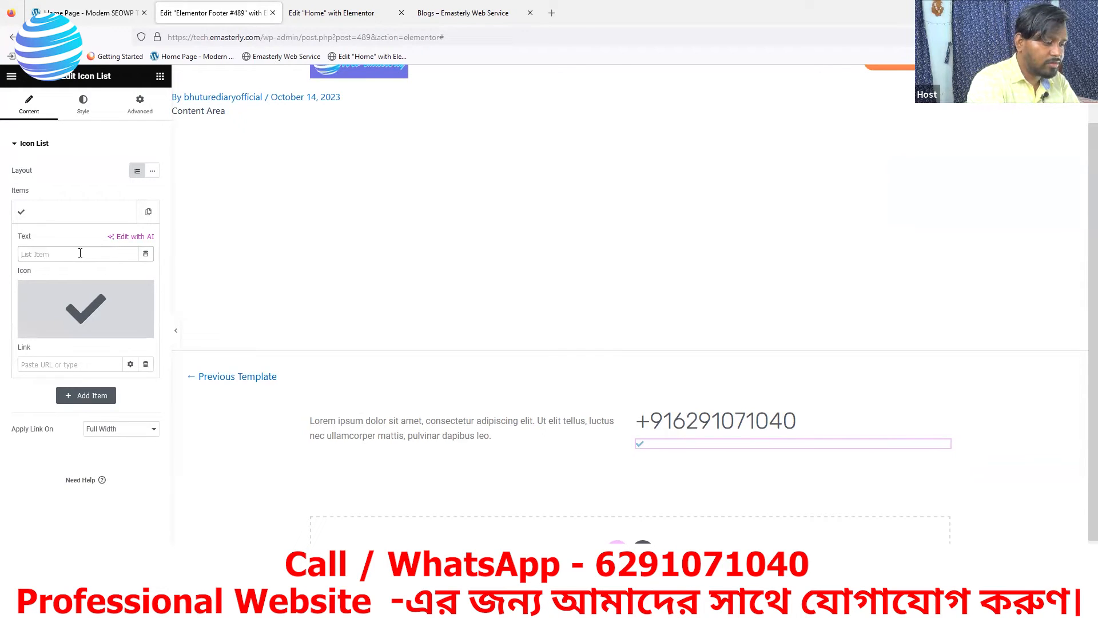
type("MON-FRI")
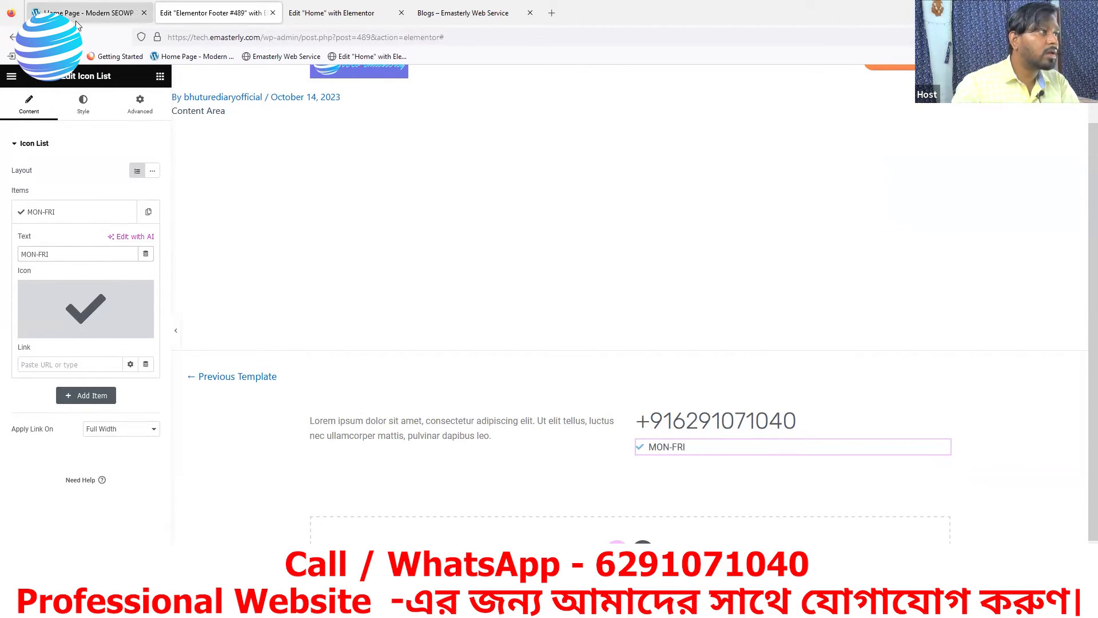
left_click(98, 19)
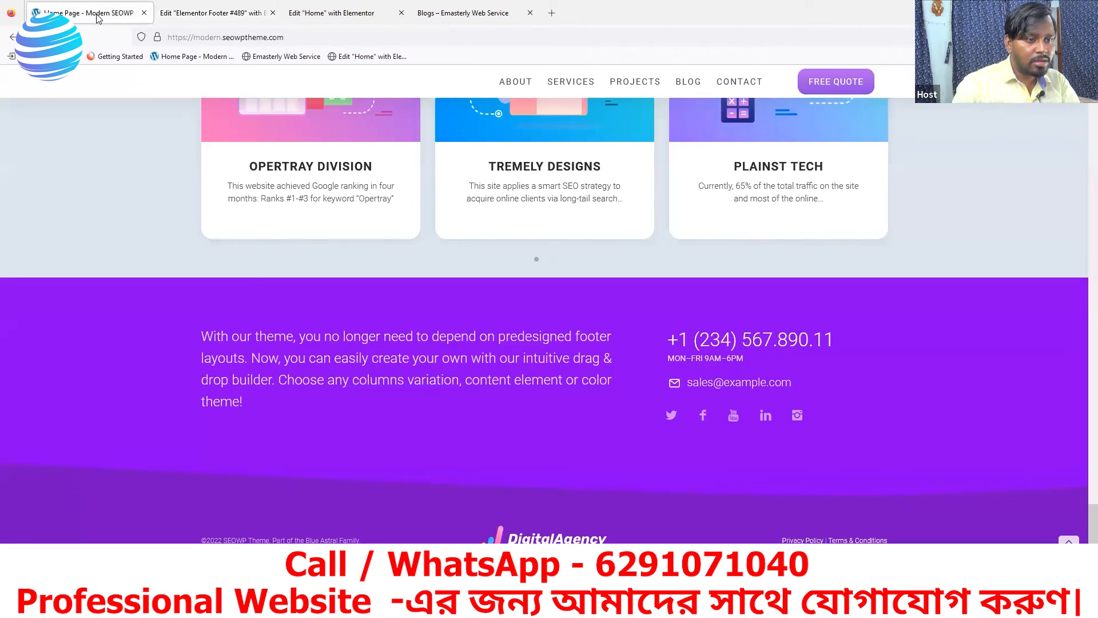
left_click(207, 17)
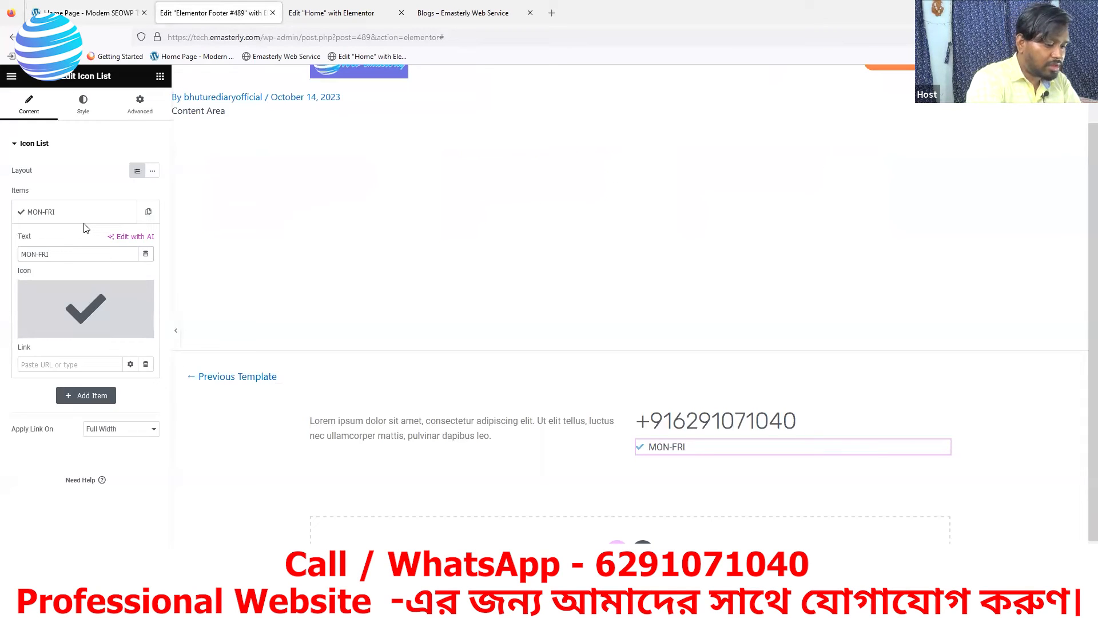
type("9AM-6PM")
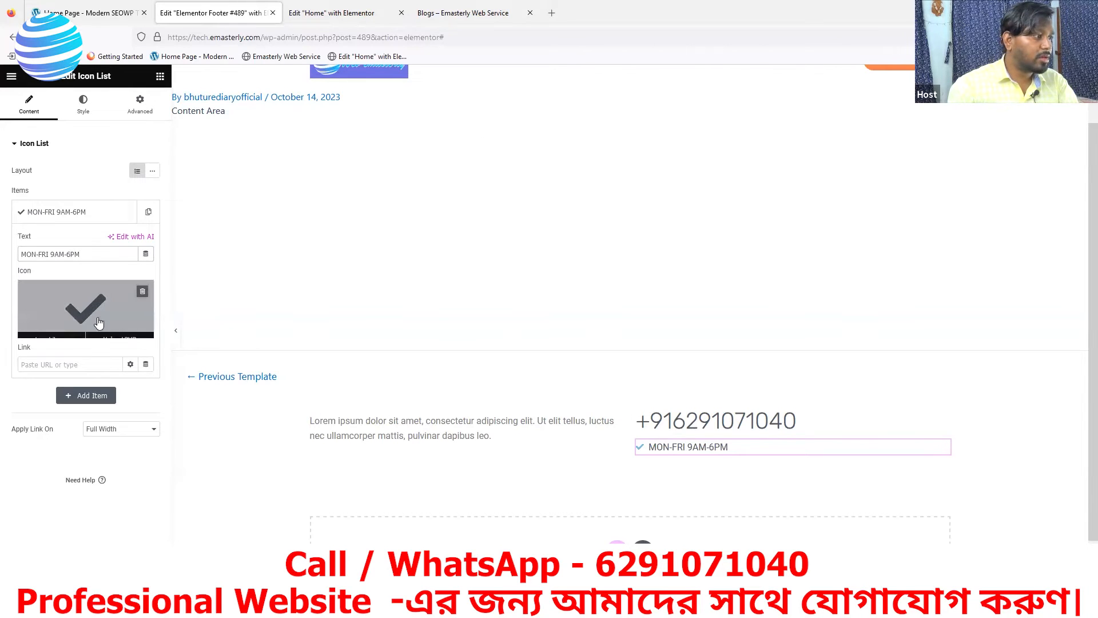
left_click(143, 291)
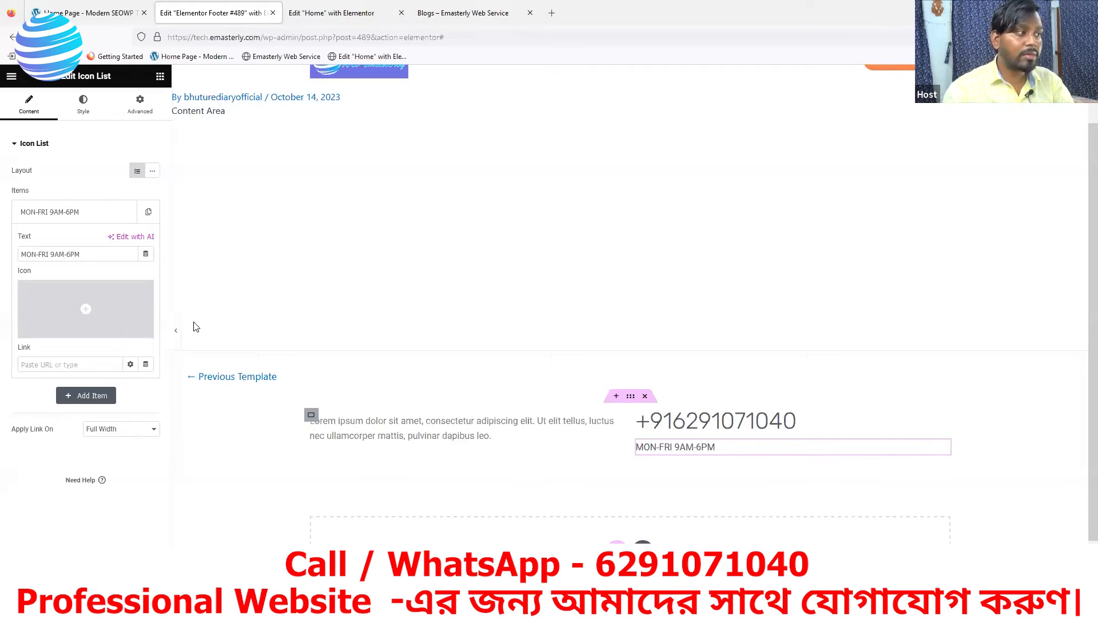
left_click(101, 12)
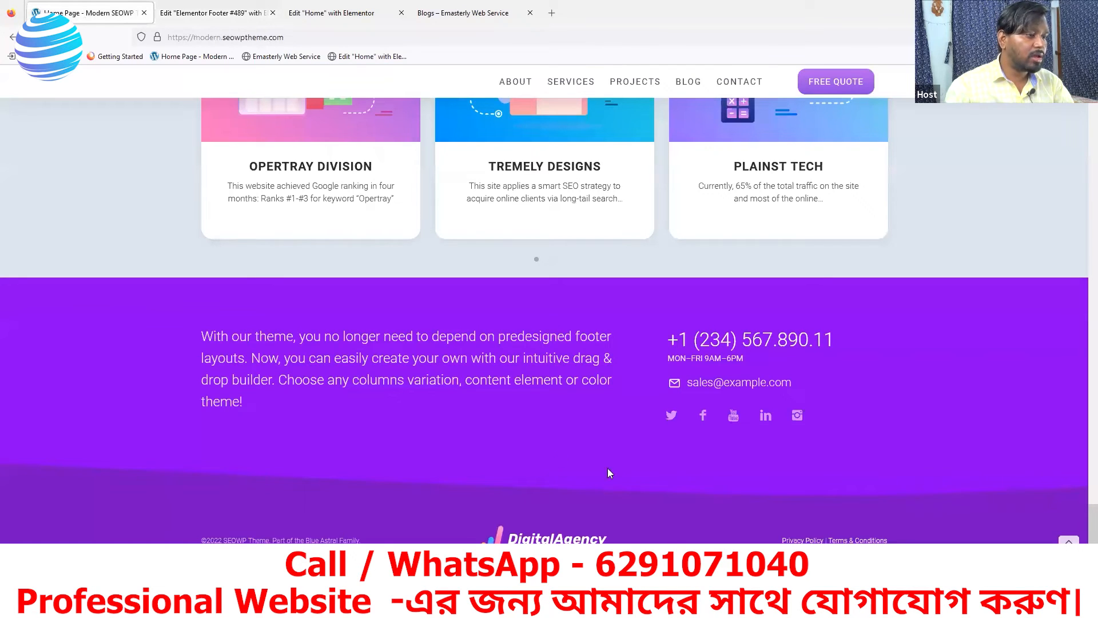
right_click(160, 380)
left_click(180, 522)
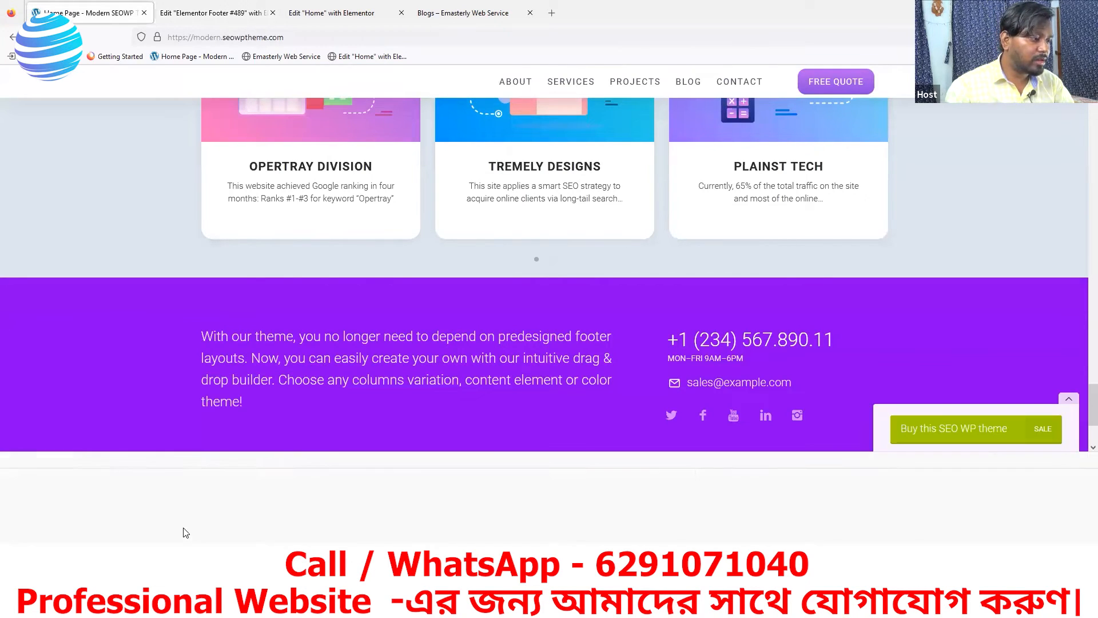
left_click(10, 460)
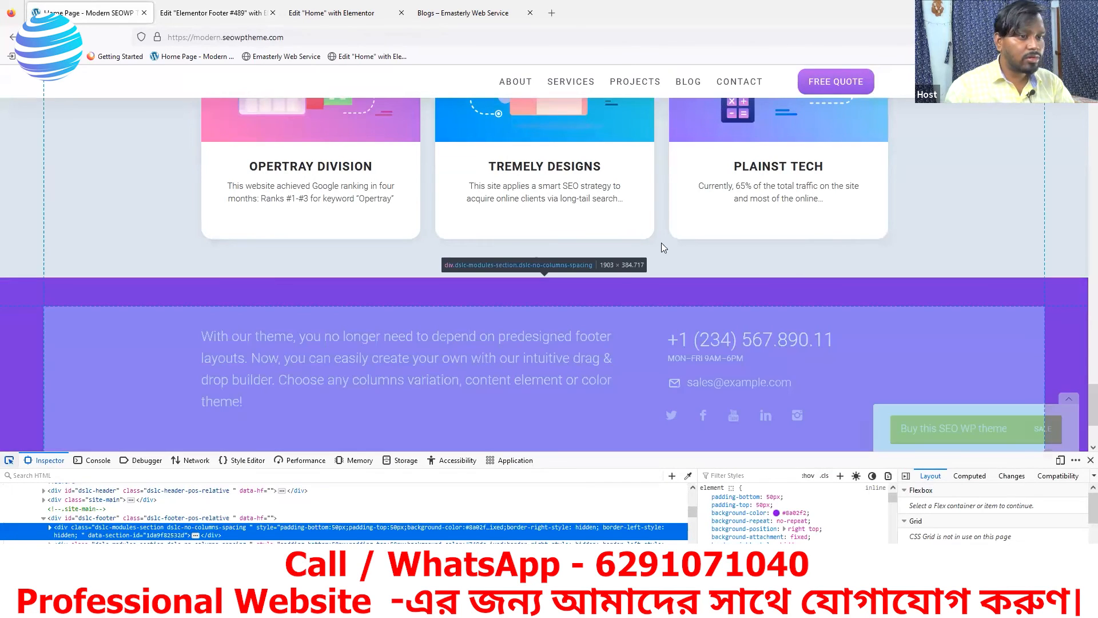
left_click(701, 356)
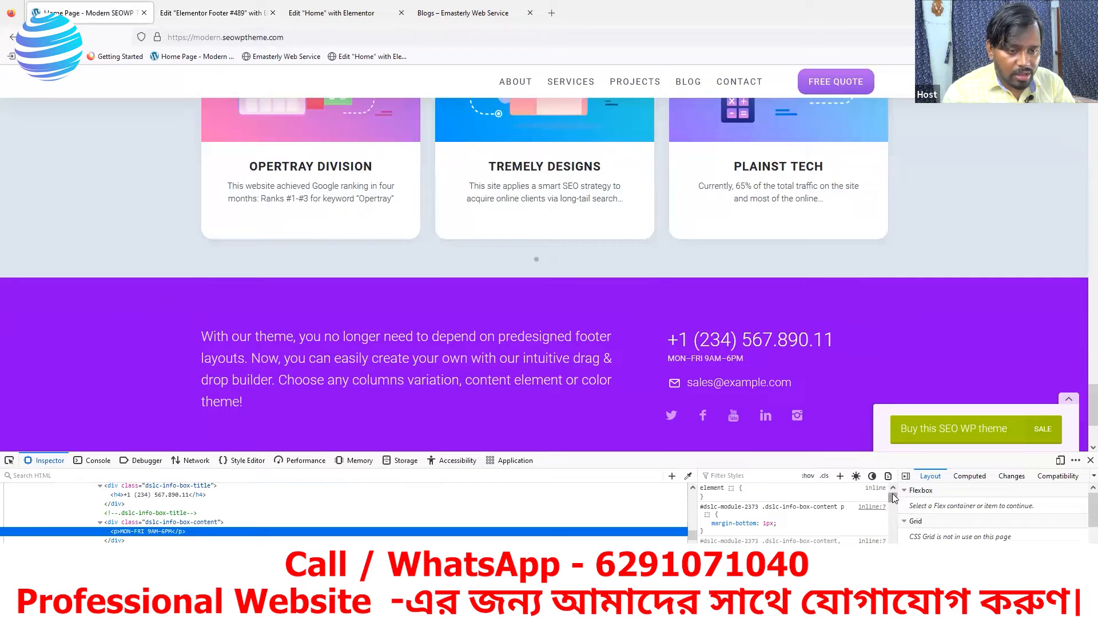
left_click_drag(893, 494, 893, 498)
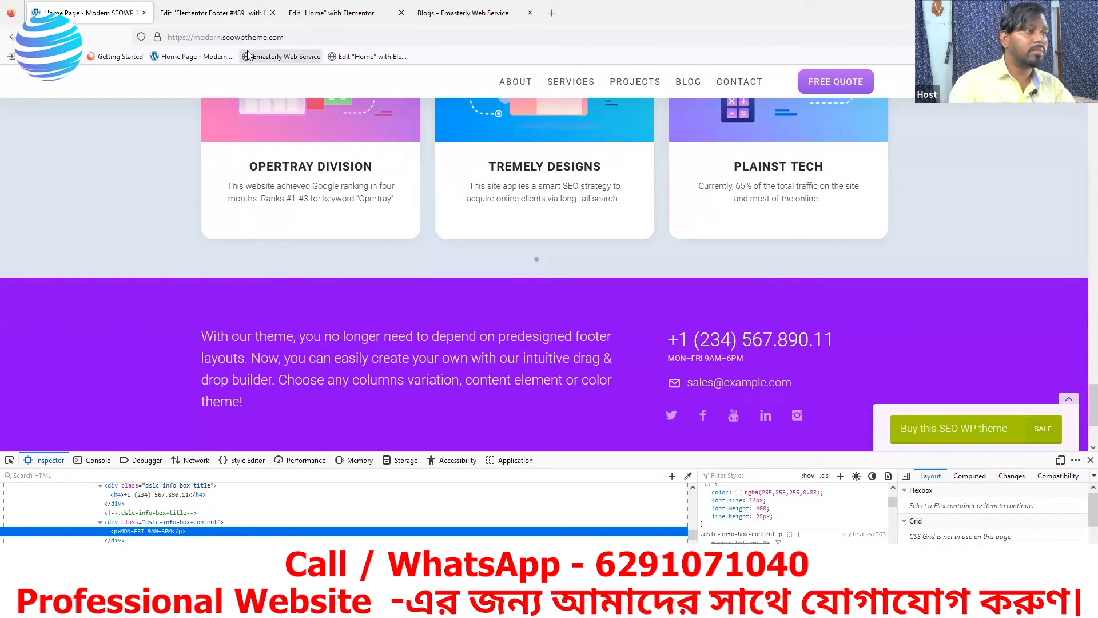
left_click(189, 17)
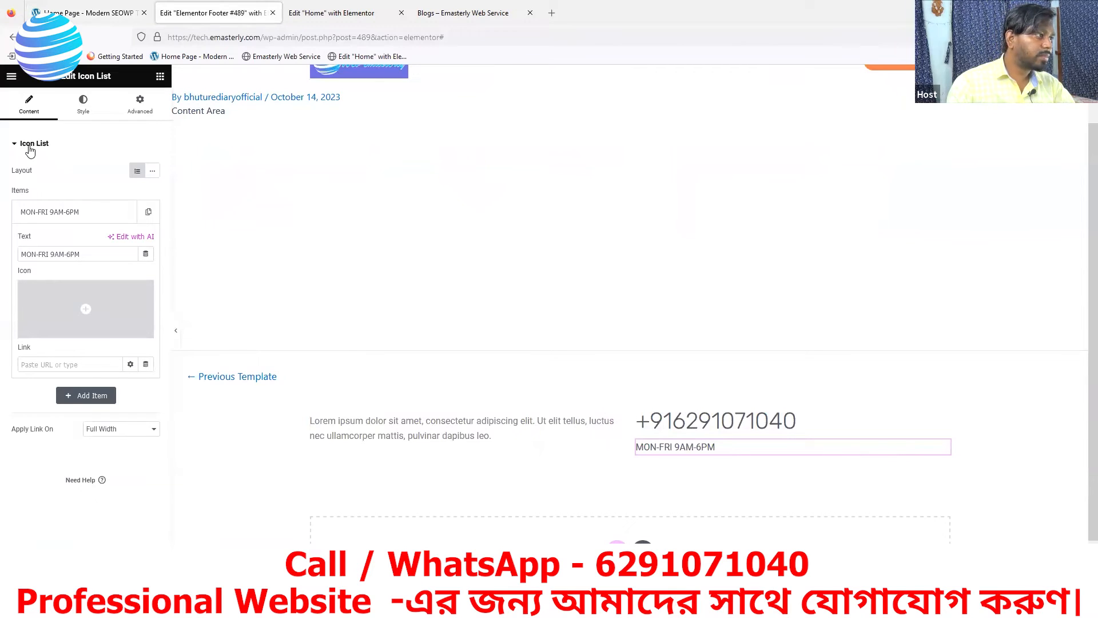
Set the MON-FRI list text typography to 14 px size and 22 px line height
left_click(100, 100)
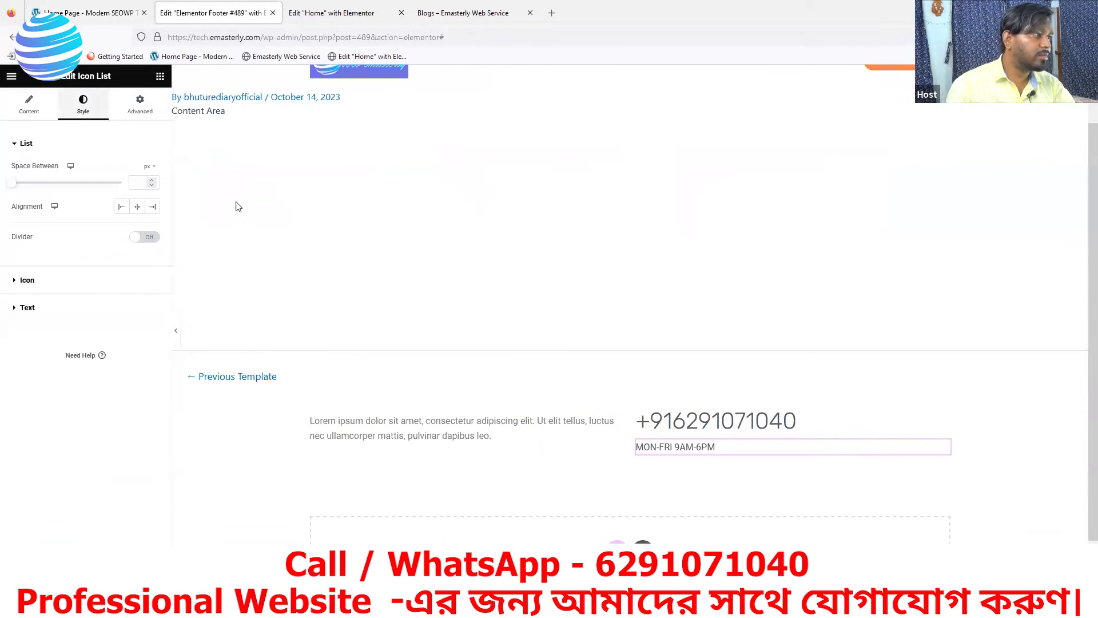
left_click(69, 309)
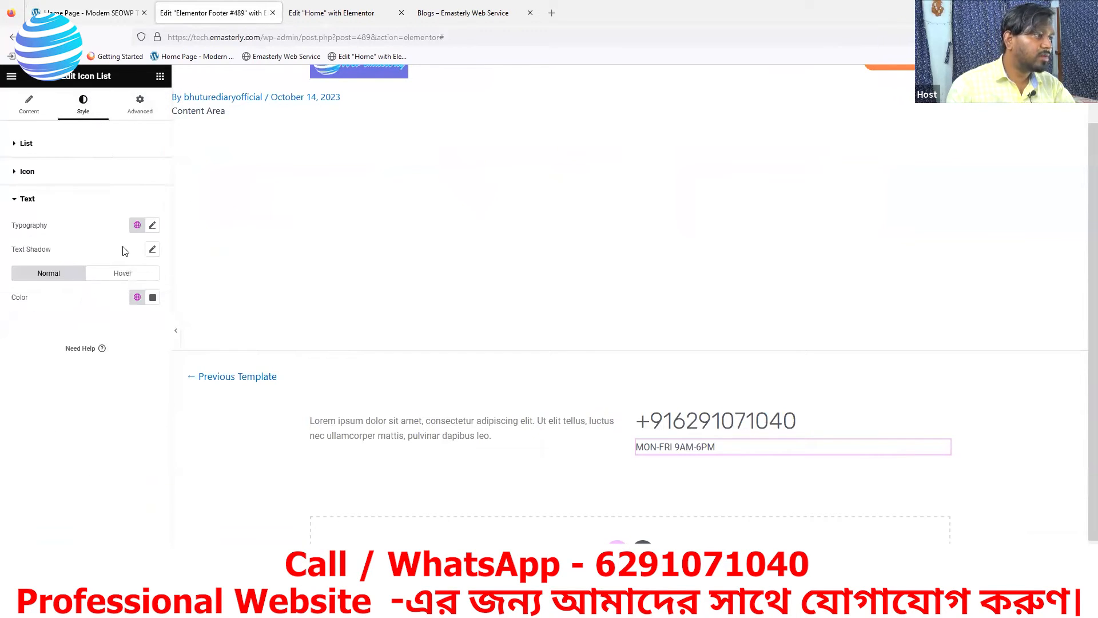
left_click(153, 227)
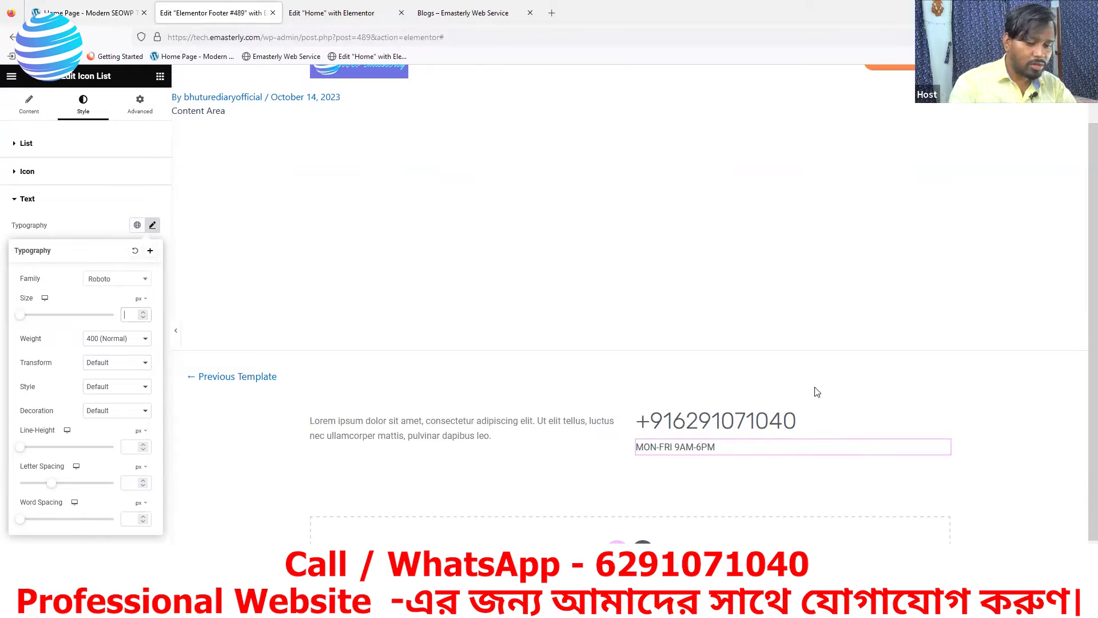
type("14")
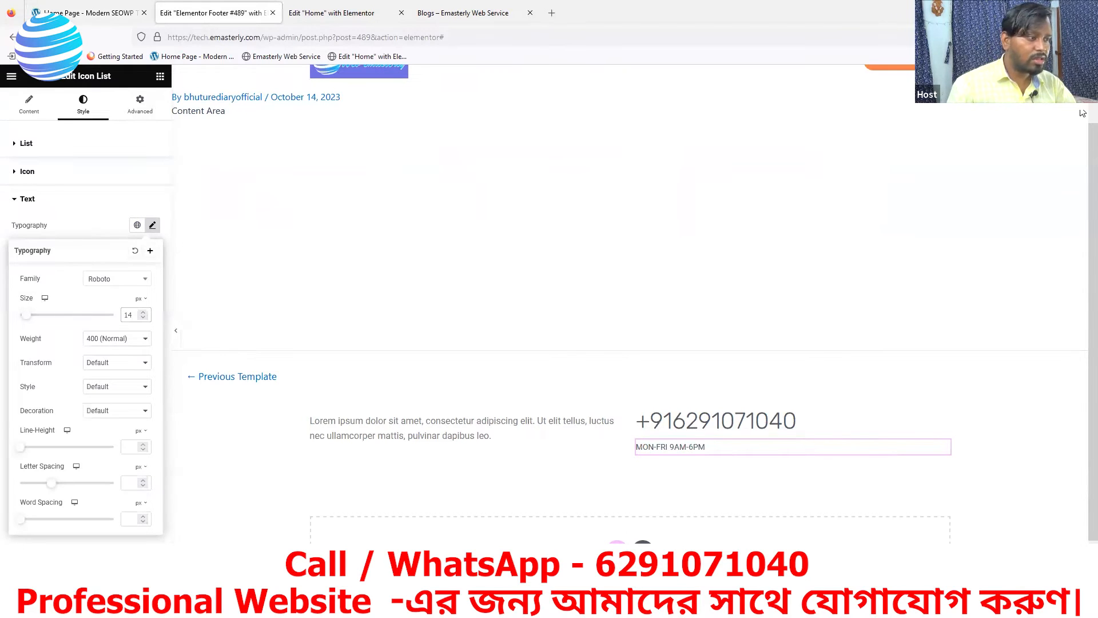
left_click(129, 447)
type("22")
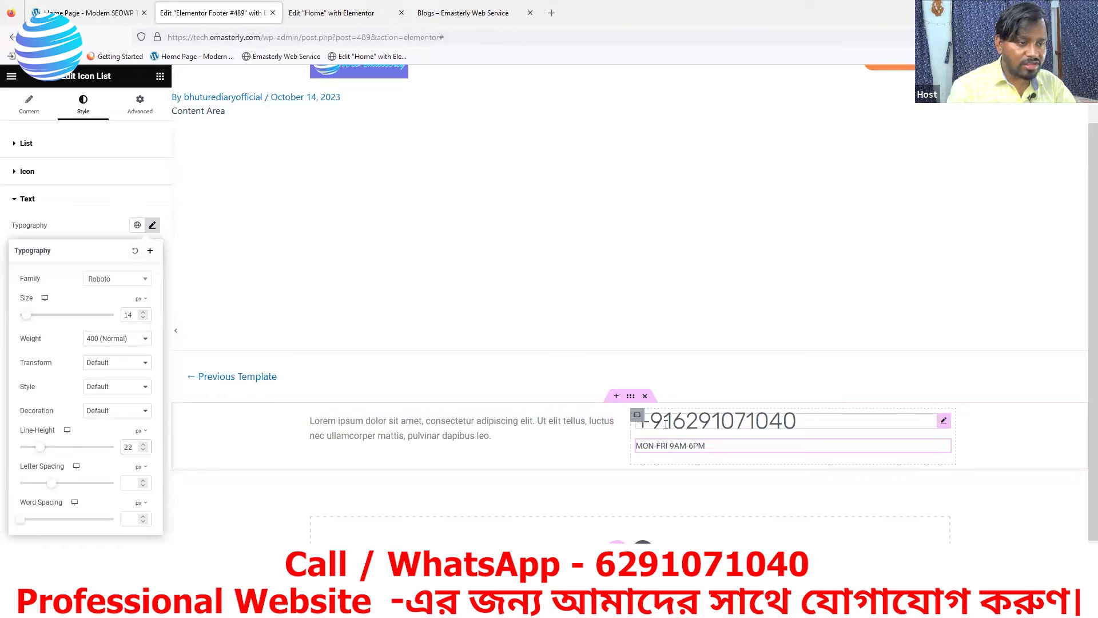
left_click(132, 18)
key("ctrl+Tab")
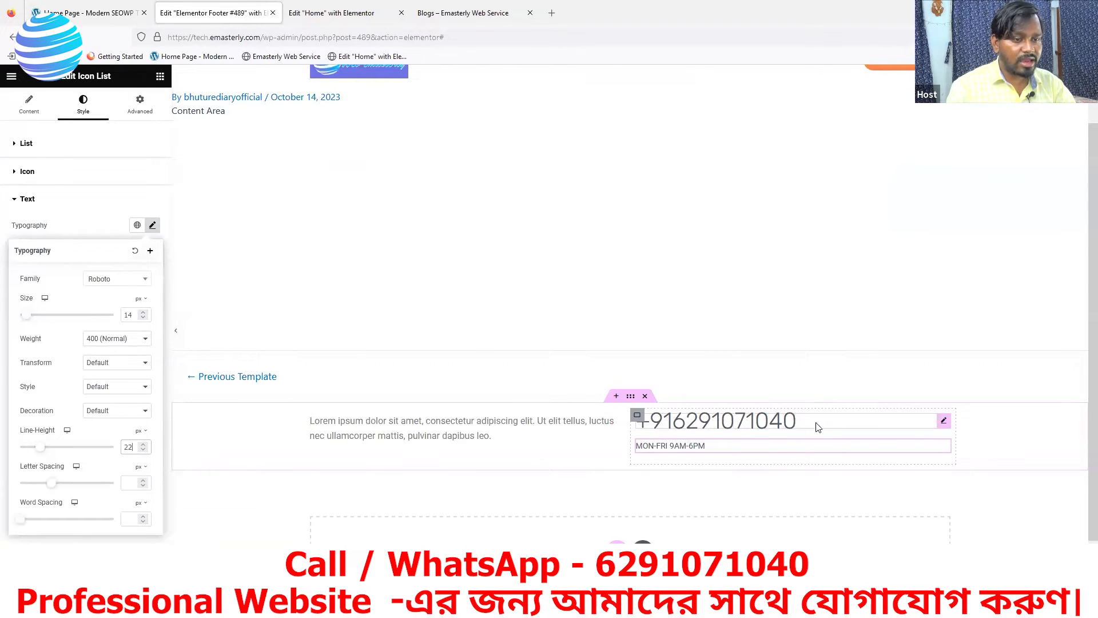
left_click(943, 420)
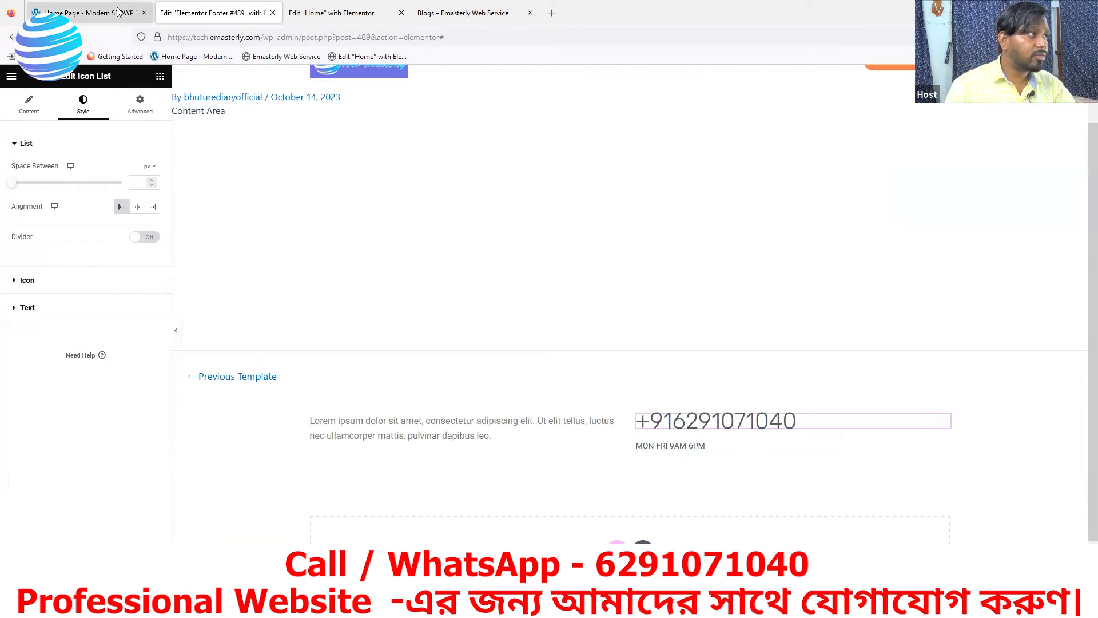
left_click(90, 13)
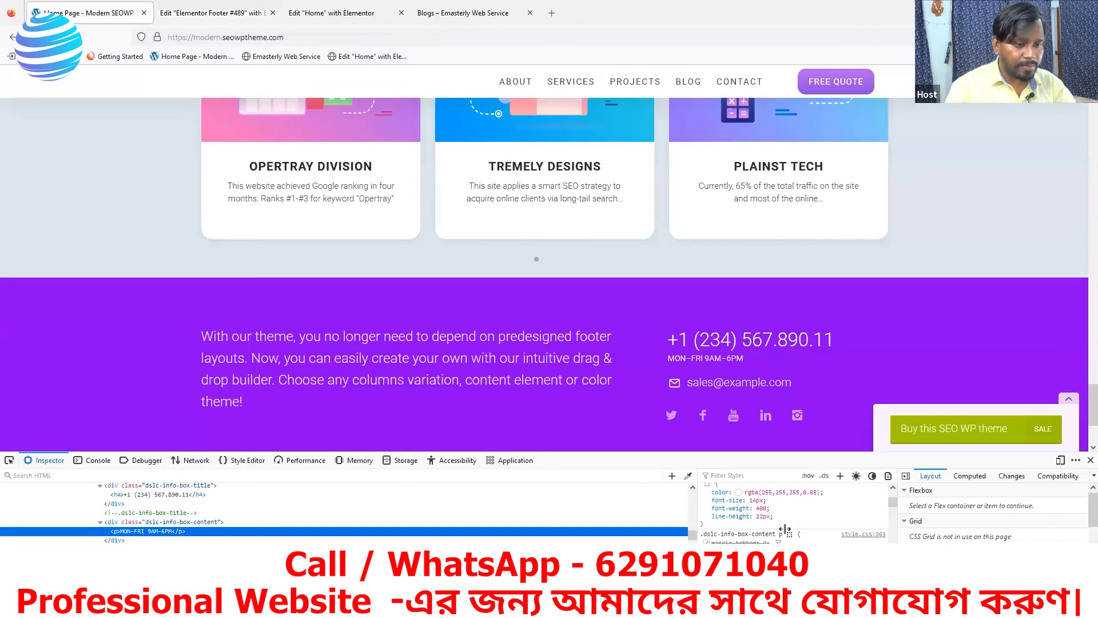
left_click(8, 461)
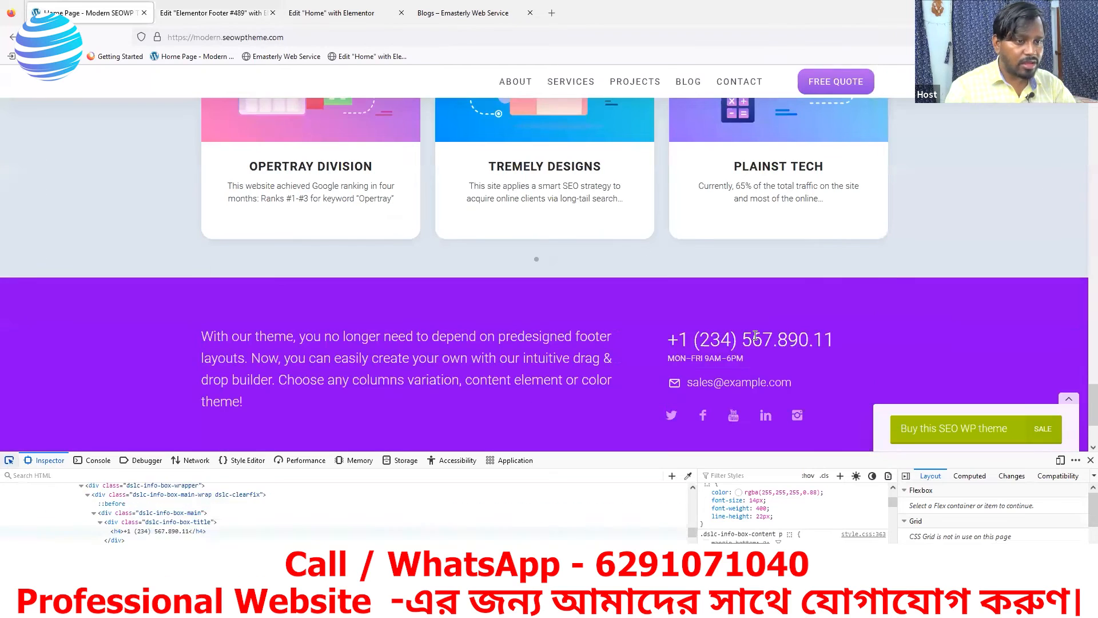
left_click(755, 338)
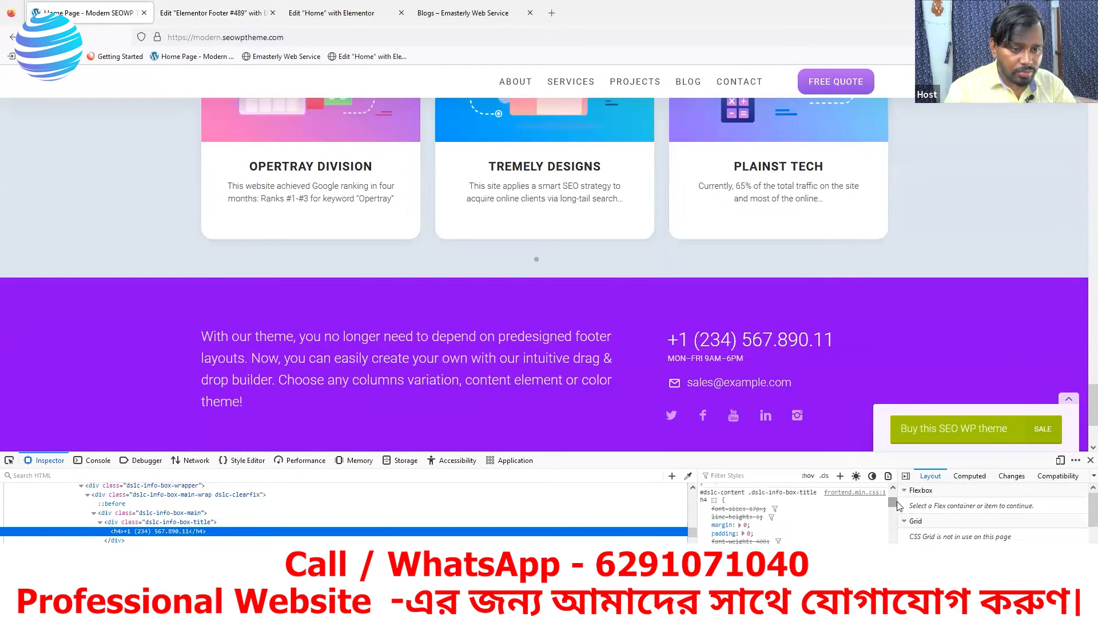
mouse_move(898, 507)
left_mouse_down()
mouse_move(900, 523)
mouse_move(901, 500)
left_mouse_up()
scroll(766, 505, "down", 2)
scroll(771, 503, "up", 2)
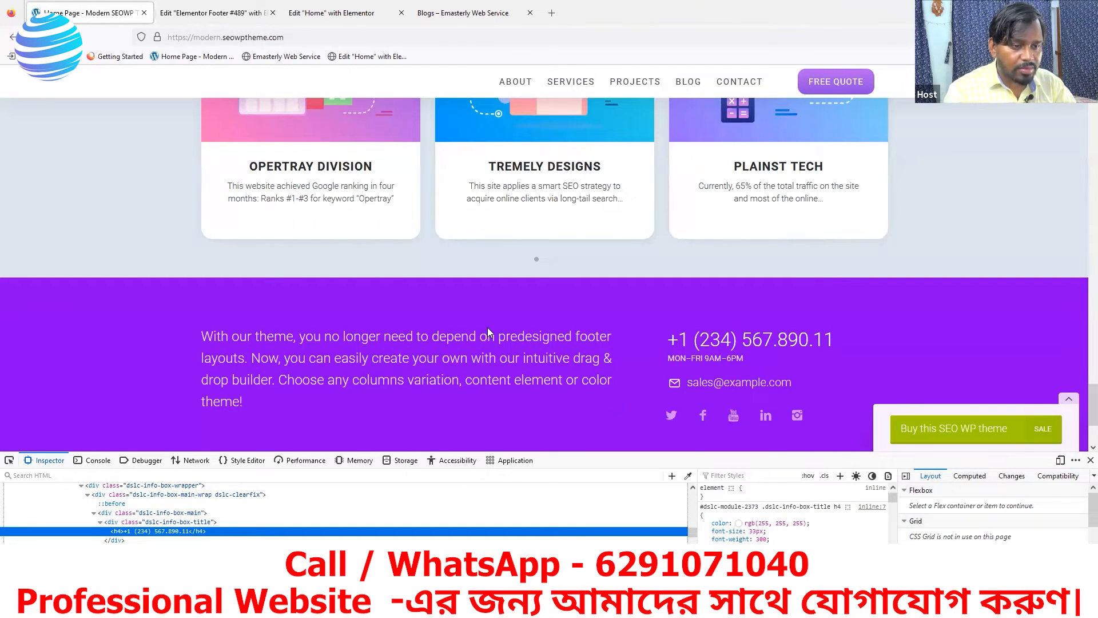
left_click(183, 16)
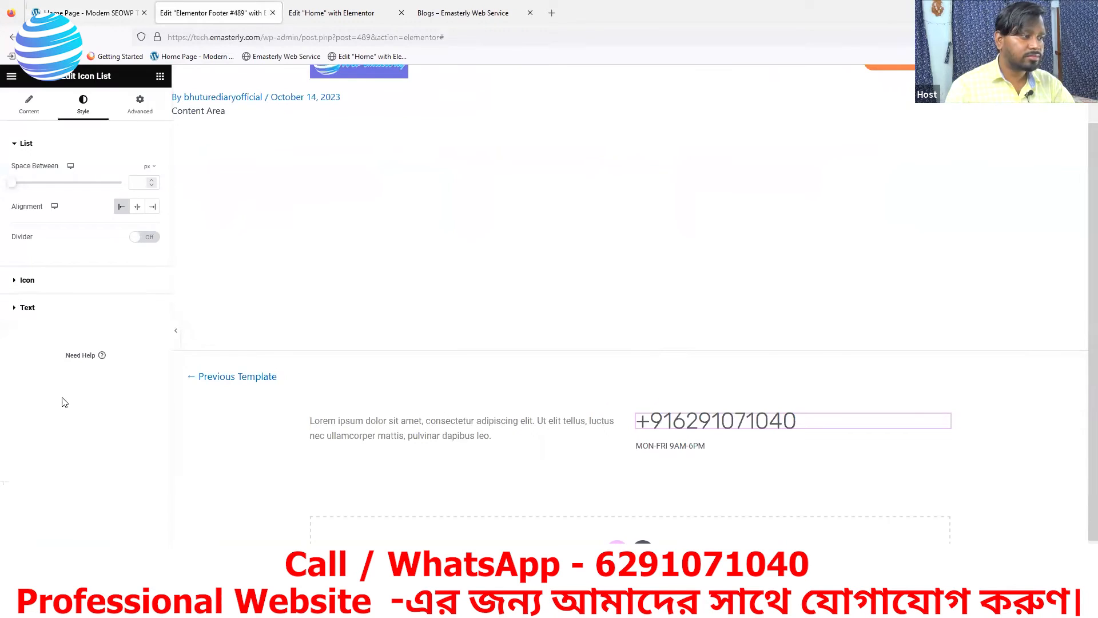
Set the phone number list text to 33 px with 33 px line height, checking the reference footer
mouse_move(854, 416)
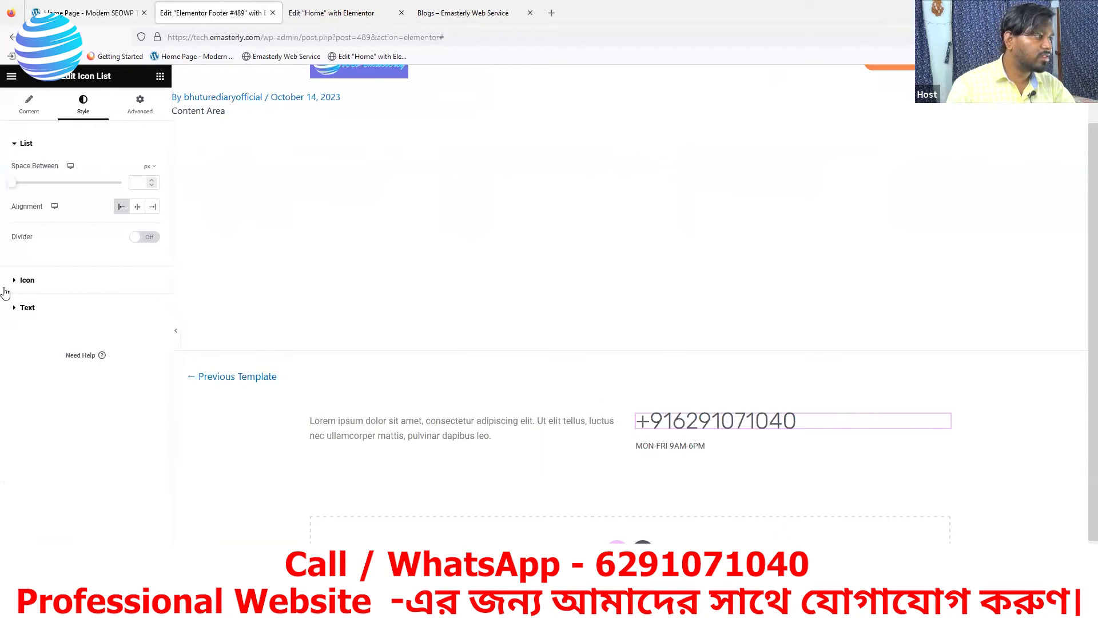
left_click(24, 307)
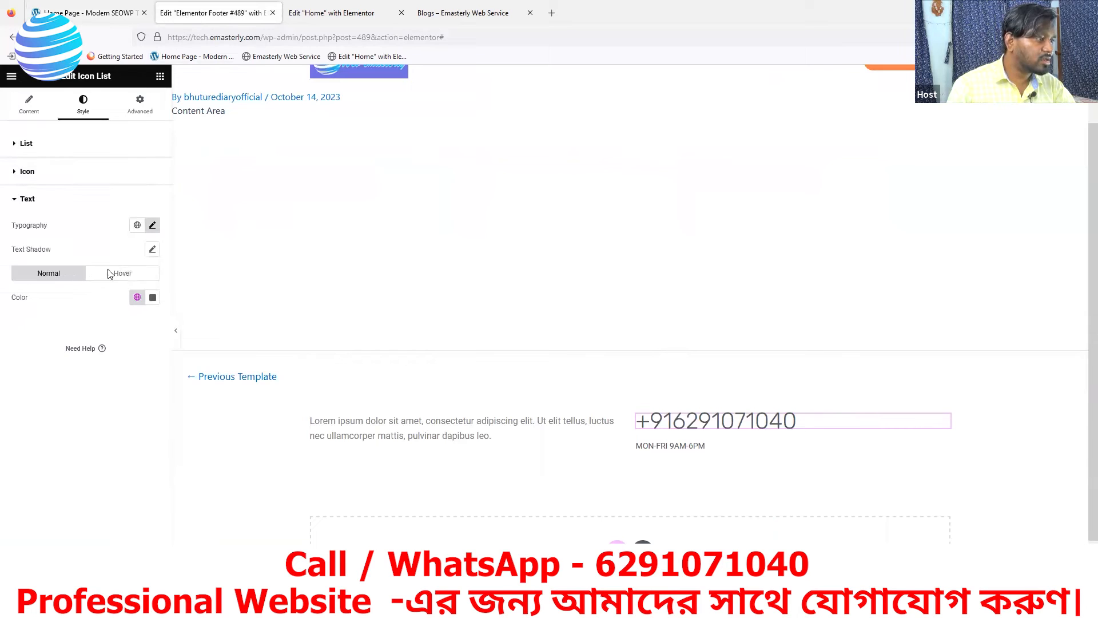
left_click(154, 226)
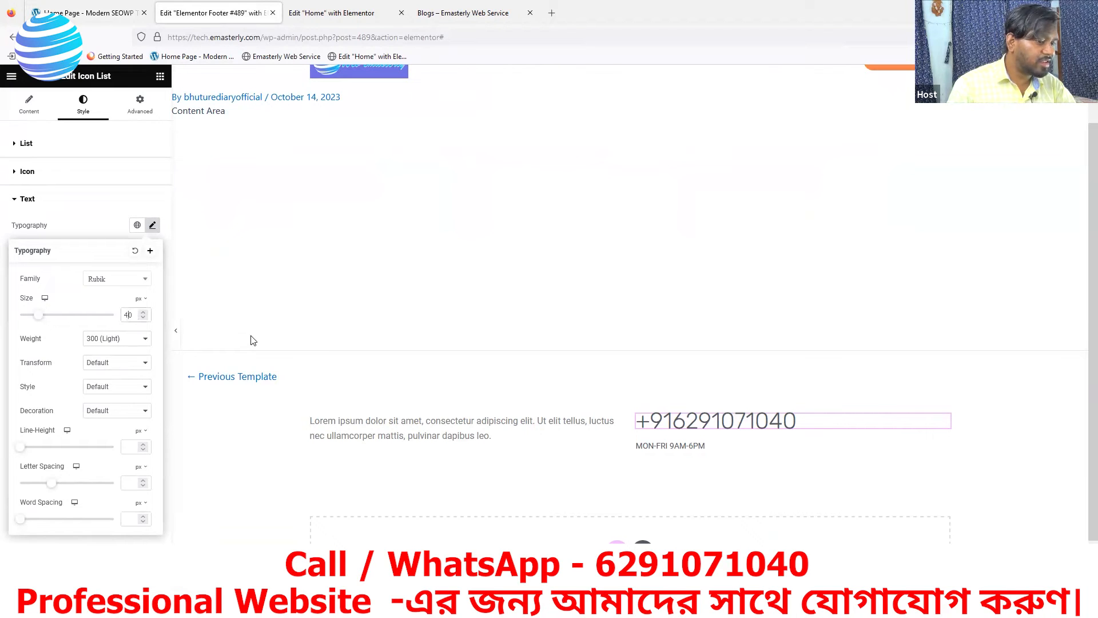
key("BackSpace")
type("36")
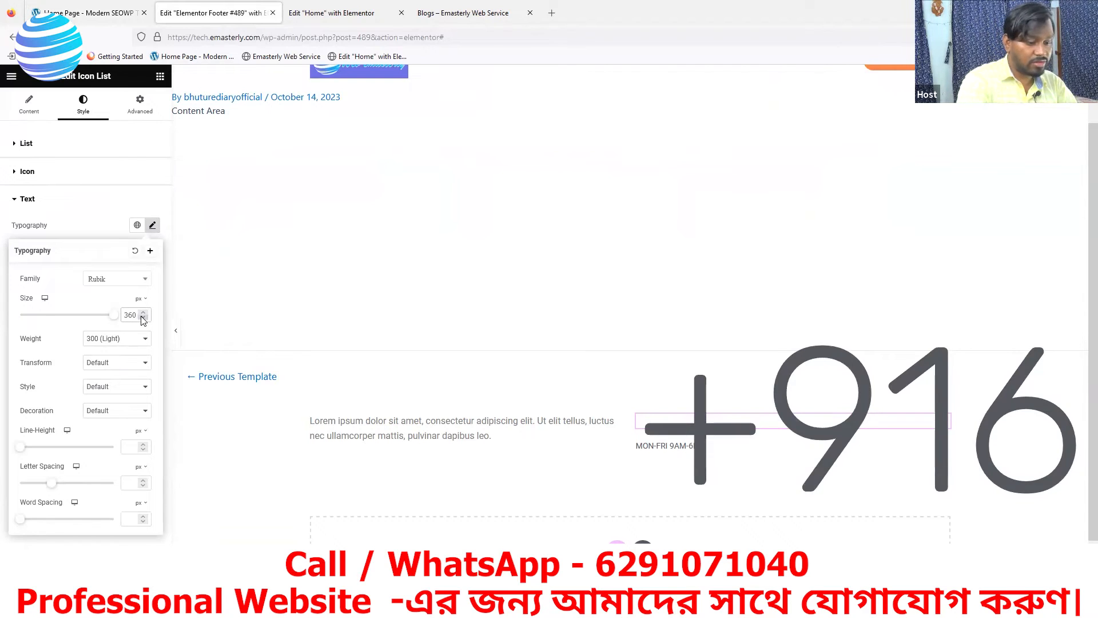
key("BackSpace")
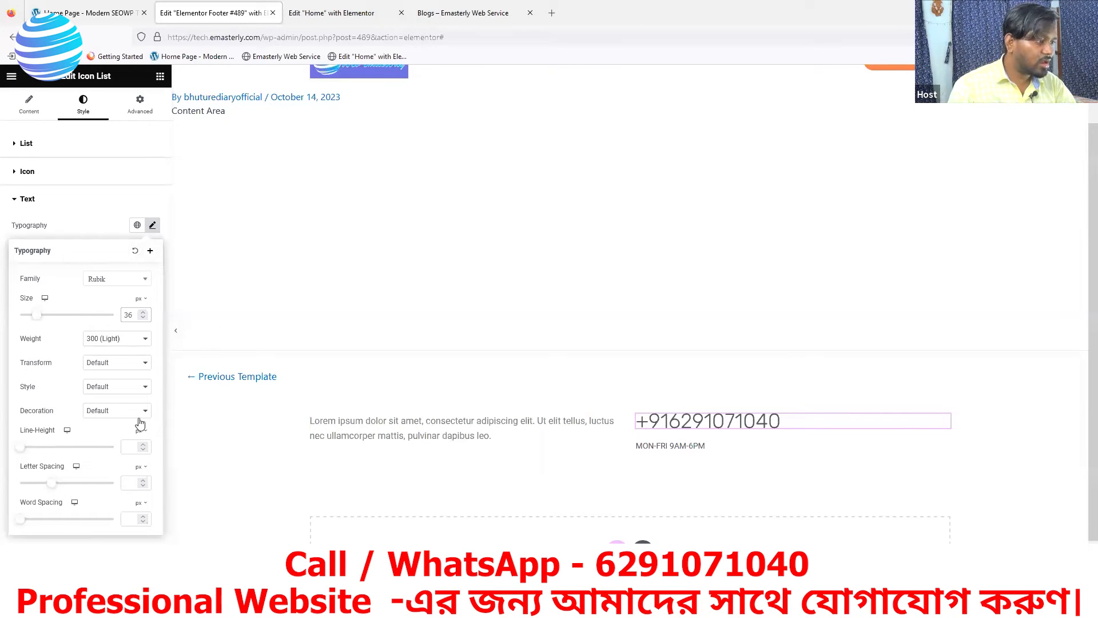
left_click(82, 11)
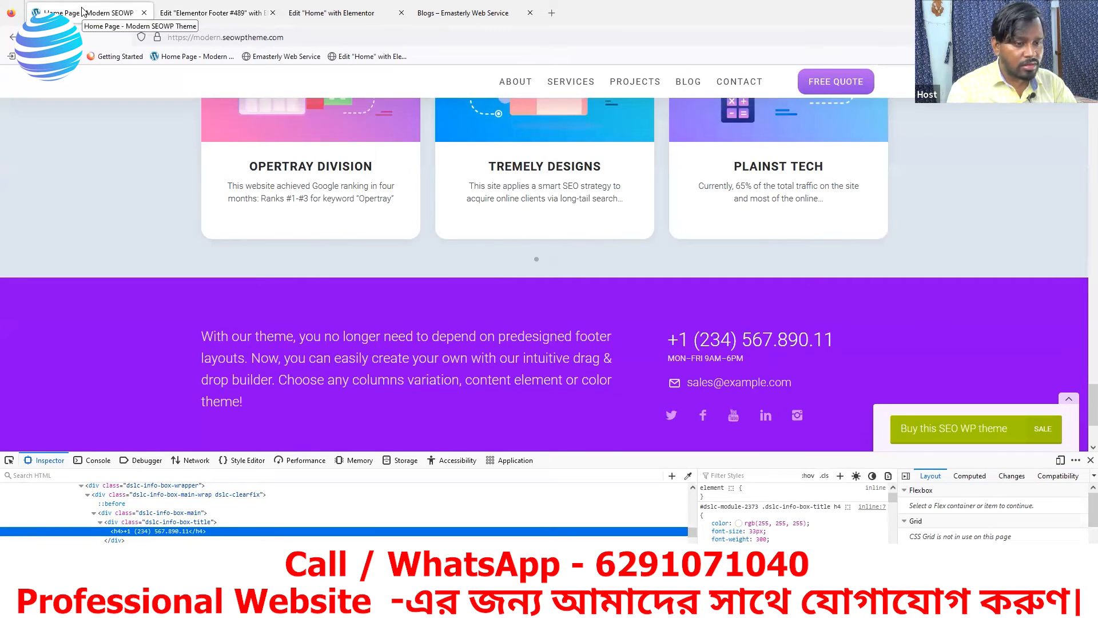
left_click(192, 18)
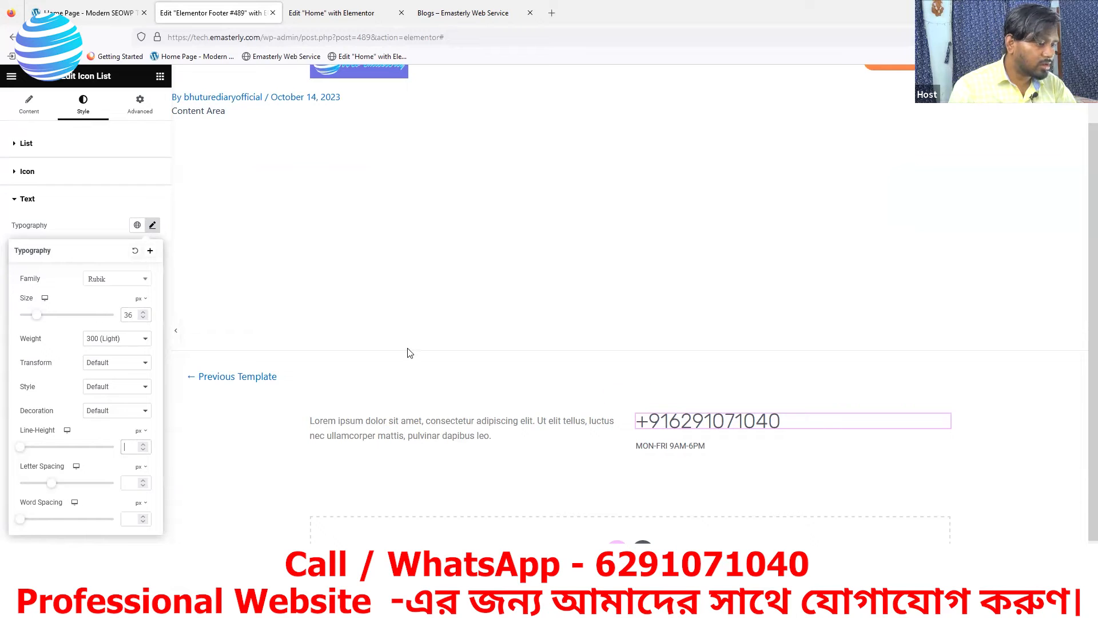
type("33")
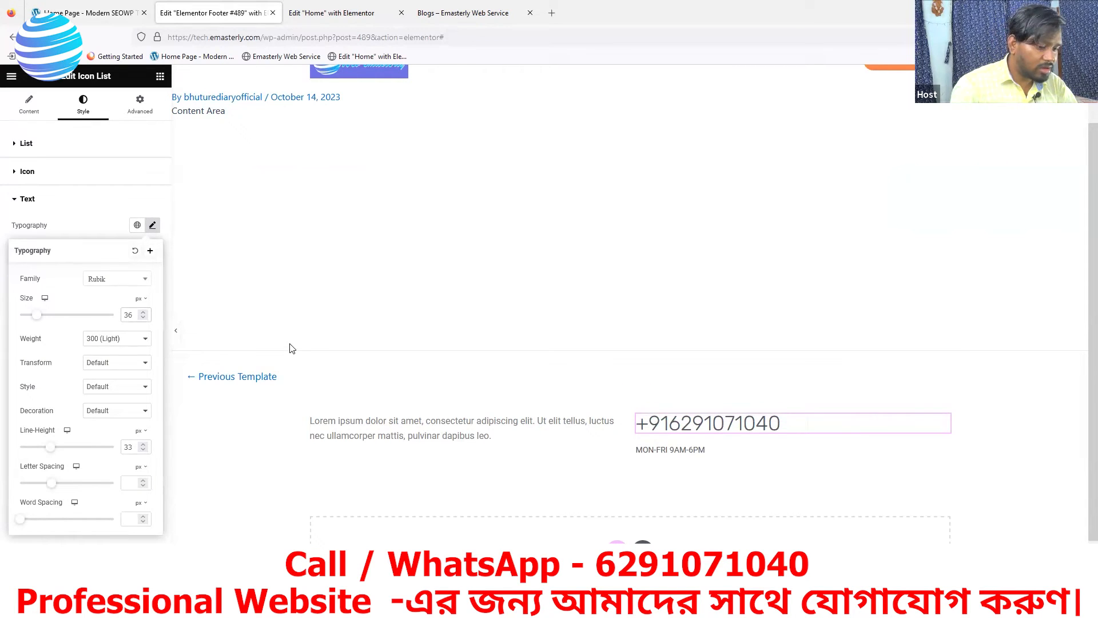
key("BackSpace")
type("3")
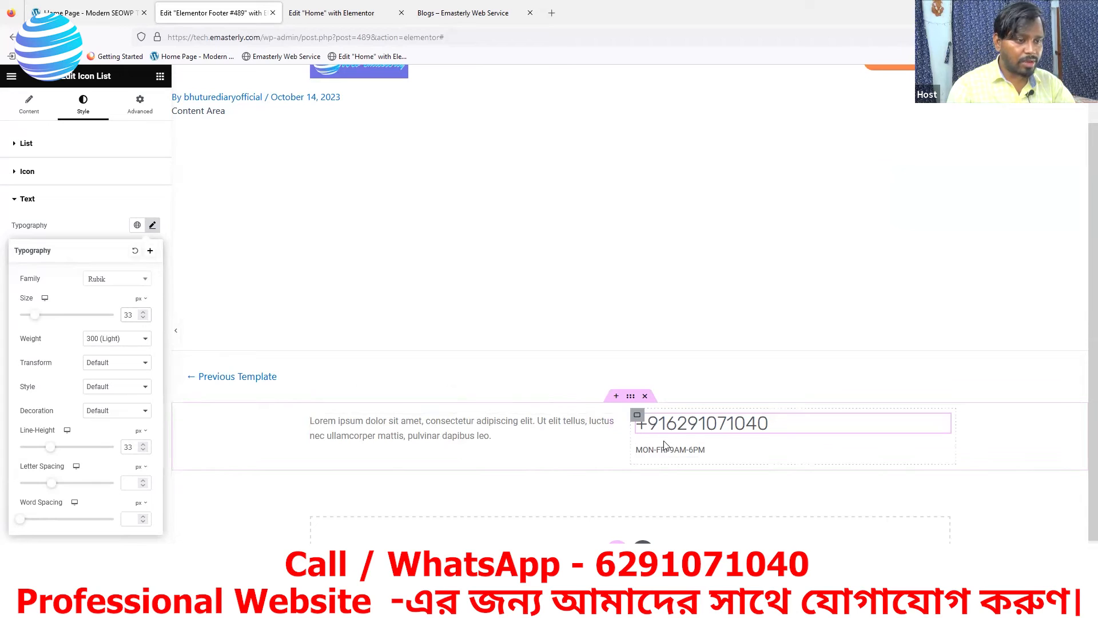
left_click(108, 13)
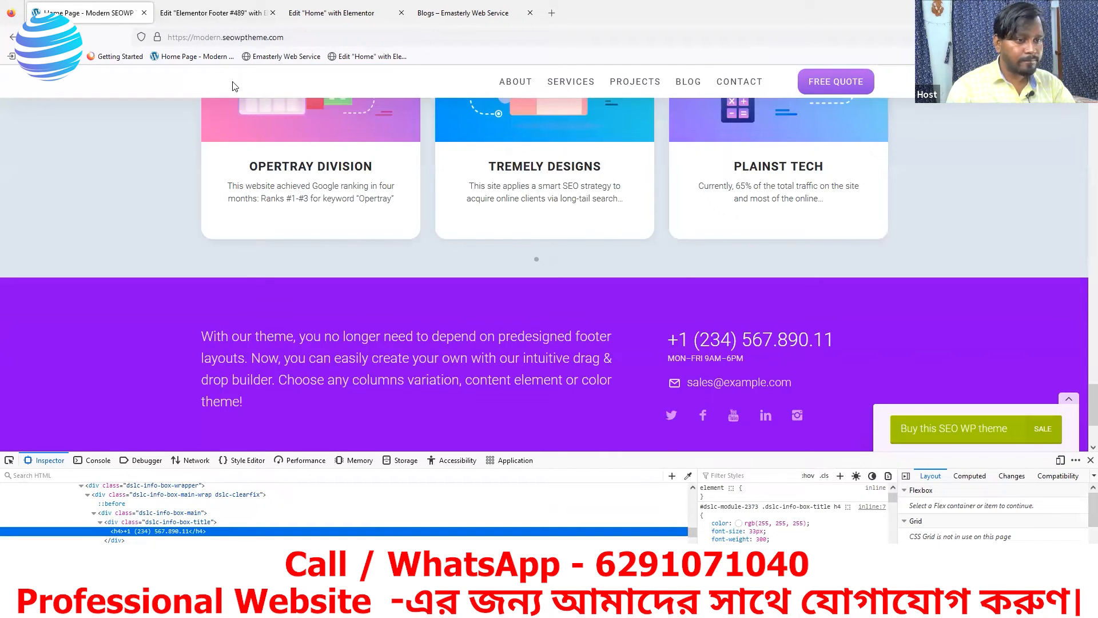
left_click(212, 13)
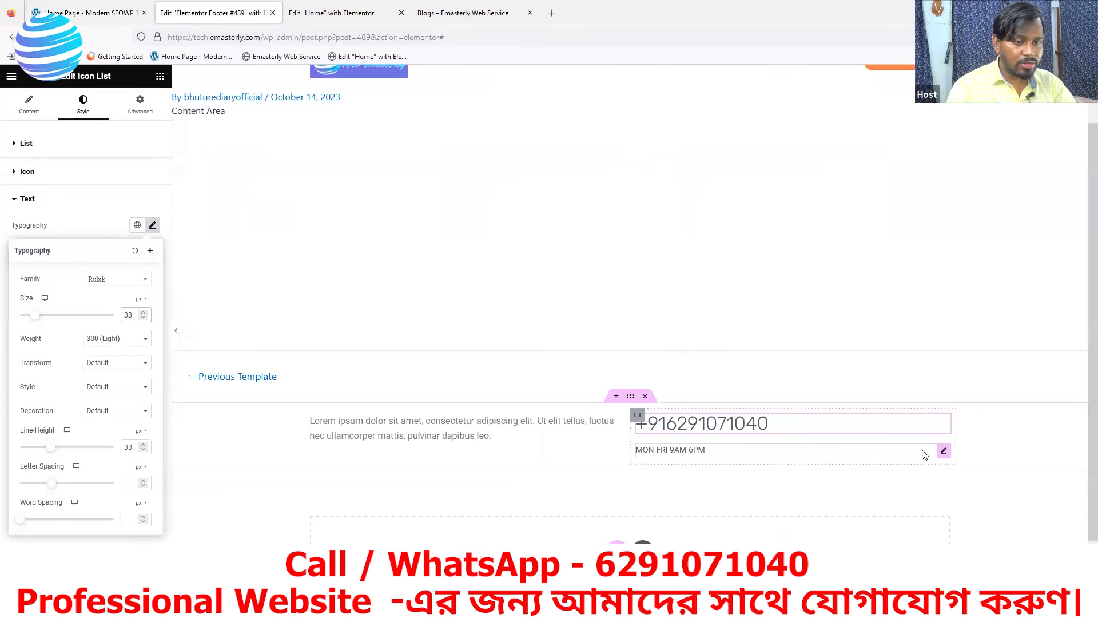
Select the MON-FRI hours list and unlink its padding sides under Advanced layout
left_click(947, 456)
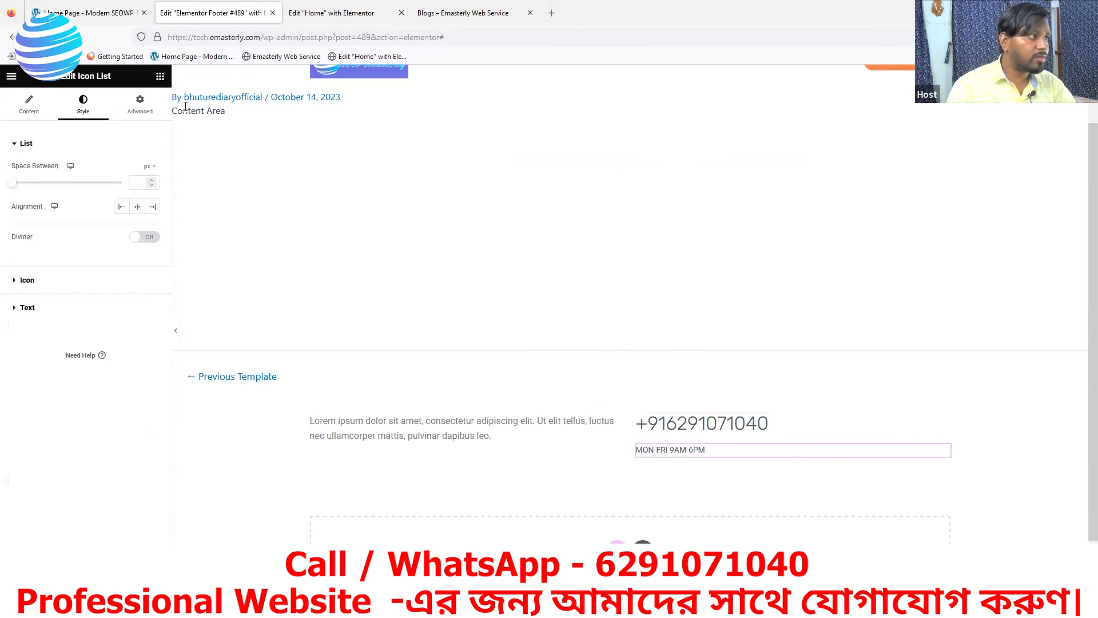
left_click(142, 106)
left_click(153, 228)
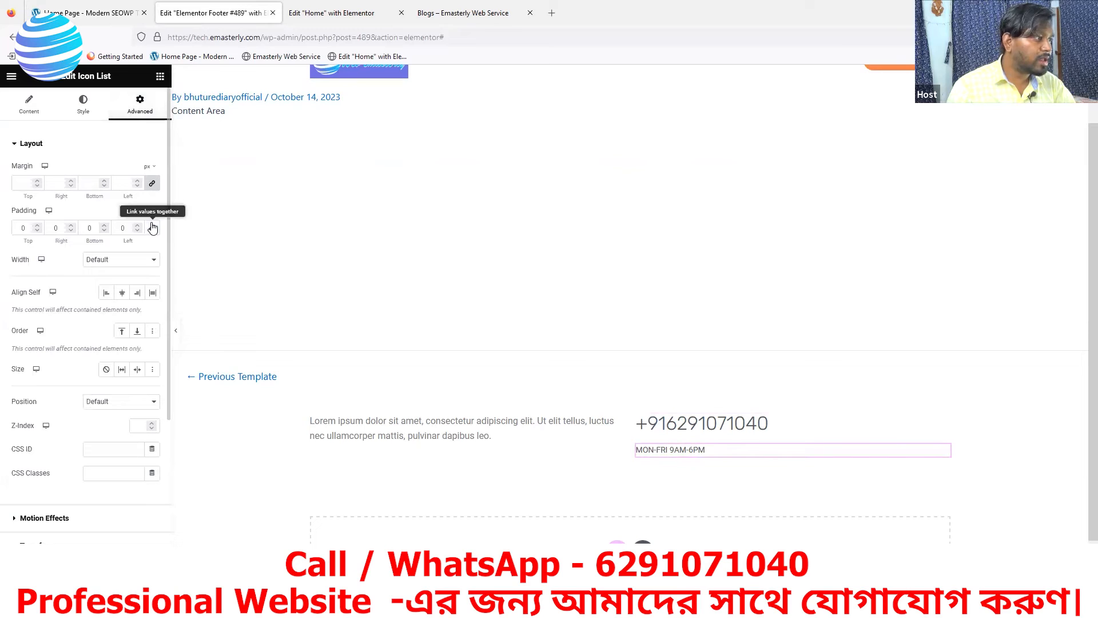
left_click(37, 231)
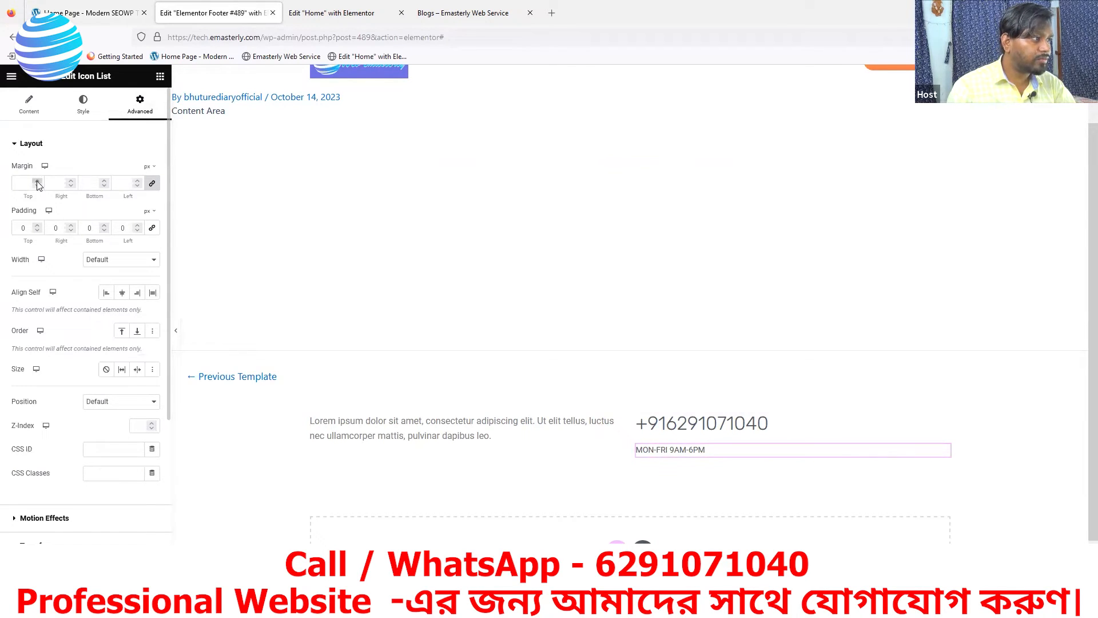
Unlink the margin, set its top to -12 px, and bring up Publish
left_click(152, 183)
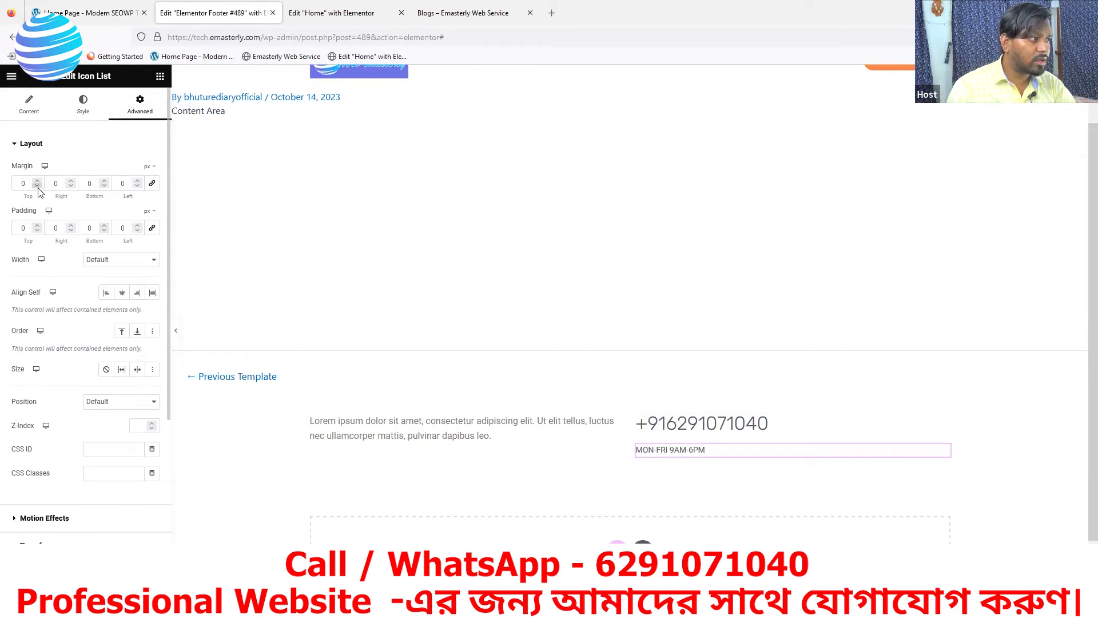
left_click(39, 187)
left_click(39, 187)
left_click(38, 187)
left_click(38, 187)
left_click(39, 187)
left_click(38, 187)
left_click(38, 187)
left_click(39, 187)
left_click(38, 186)
left_click(37, 187)
left_click(38, 187)
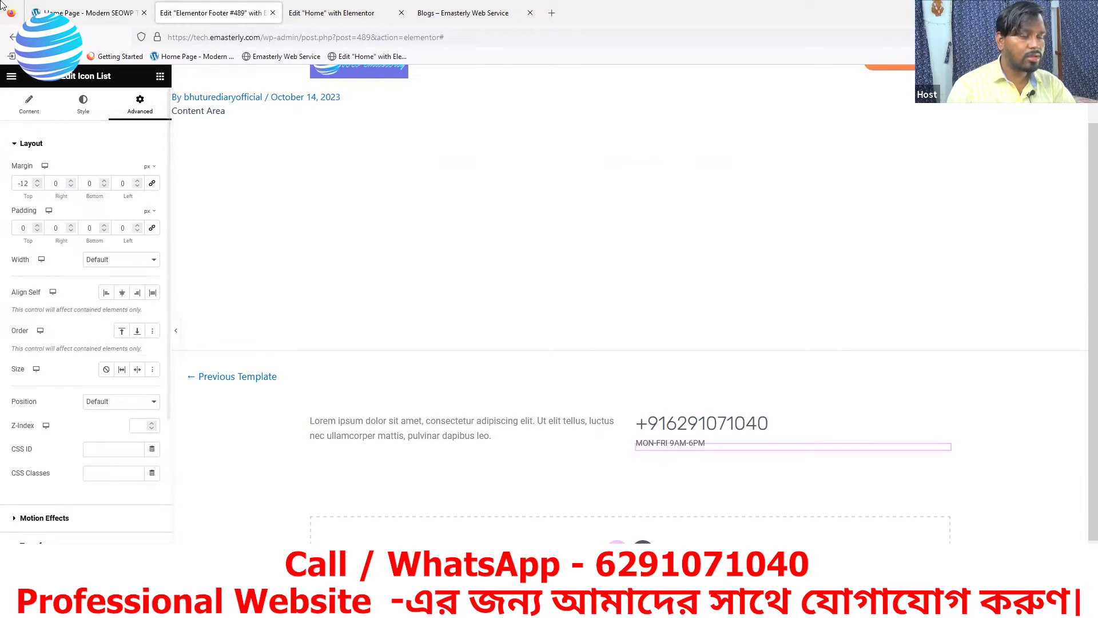
left_click(127, 583)
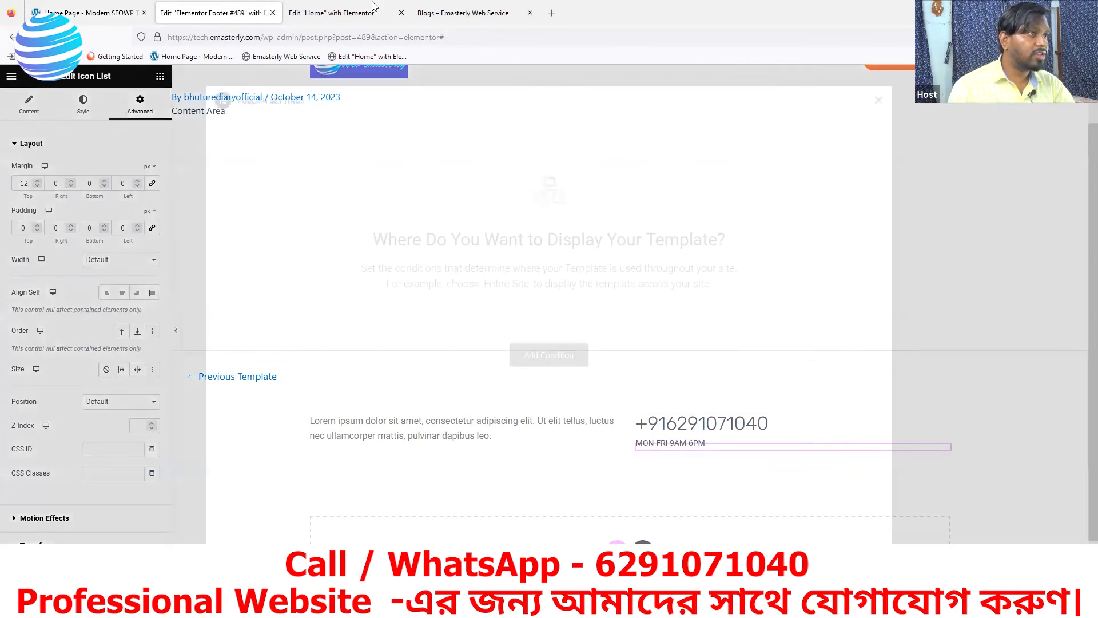
Publish the footer with an Entire Site condition and reload the live Blogs page
left_click(555, 357)
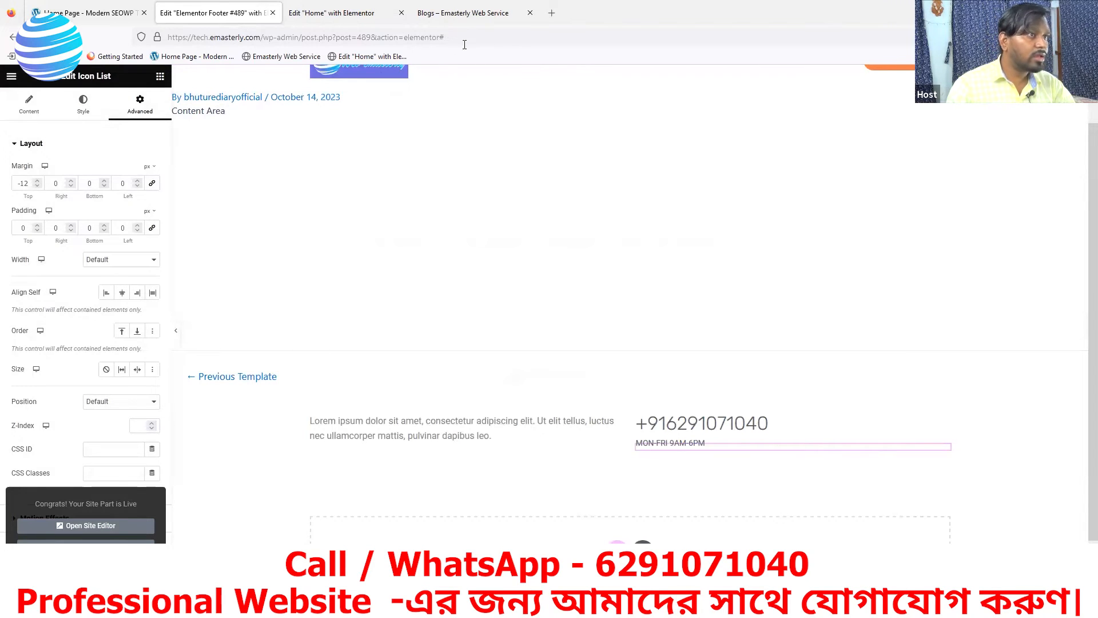
left_click(463, 16)
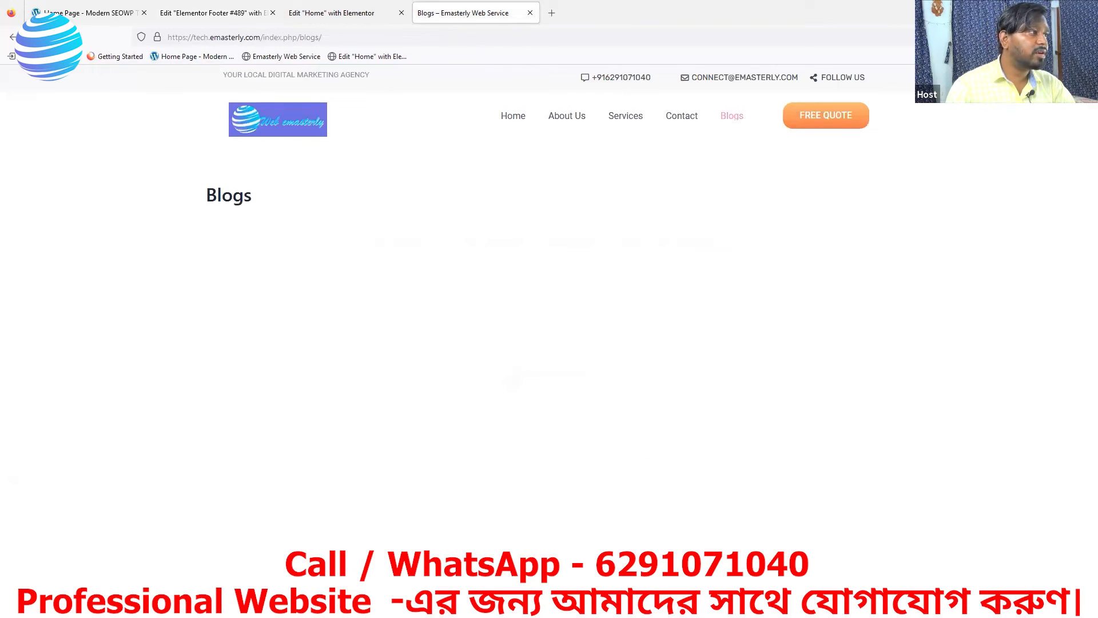
left_click(49, 37)
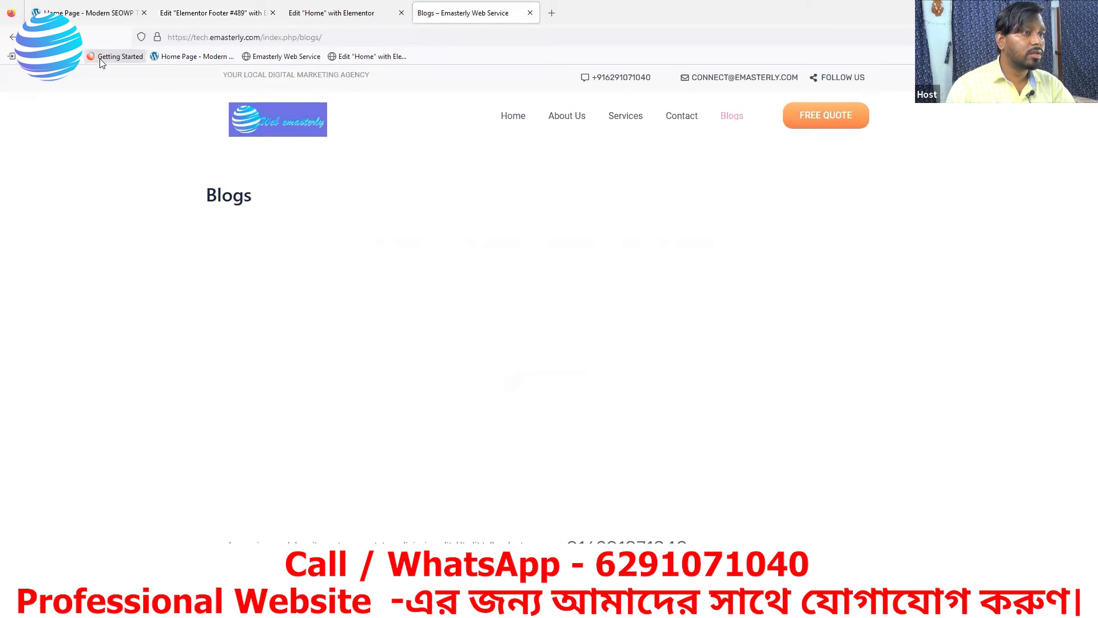
Check the new footer at the bottom of the live Home page
left_click(511, 117)
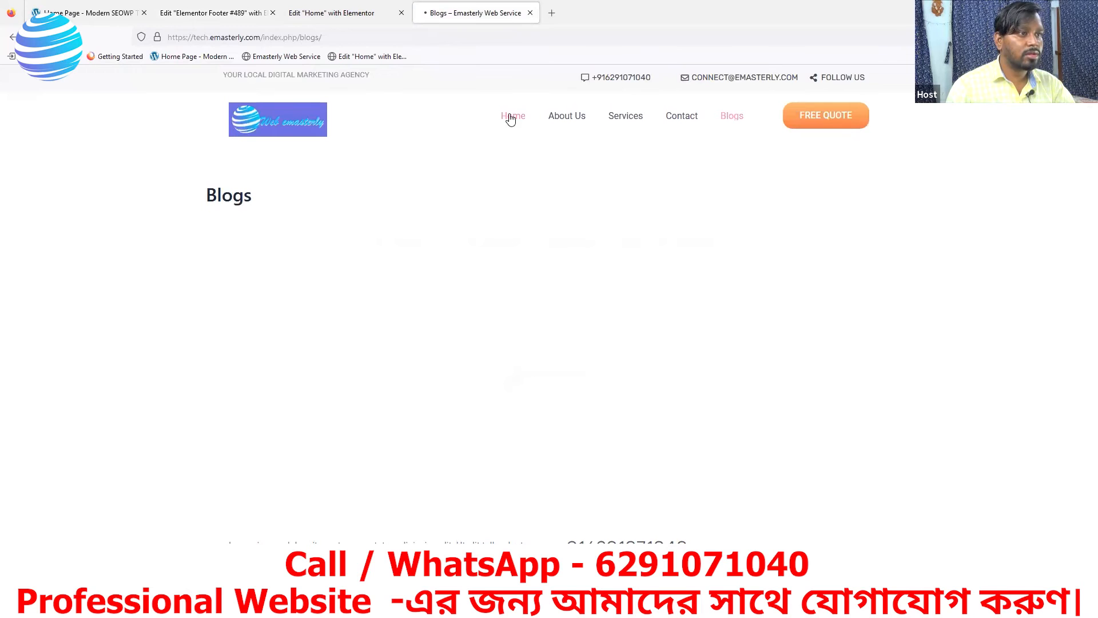
scroll(689, 368, "down", 5)
scroll(691, 366, "down", 15)
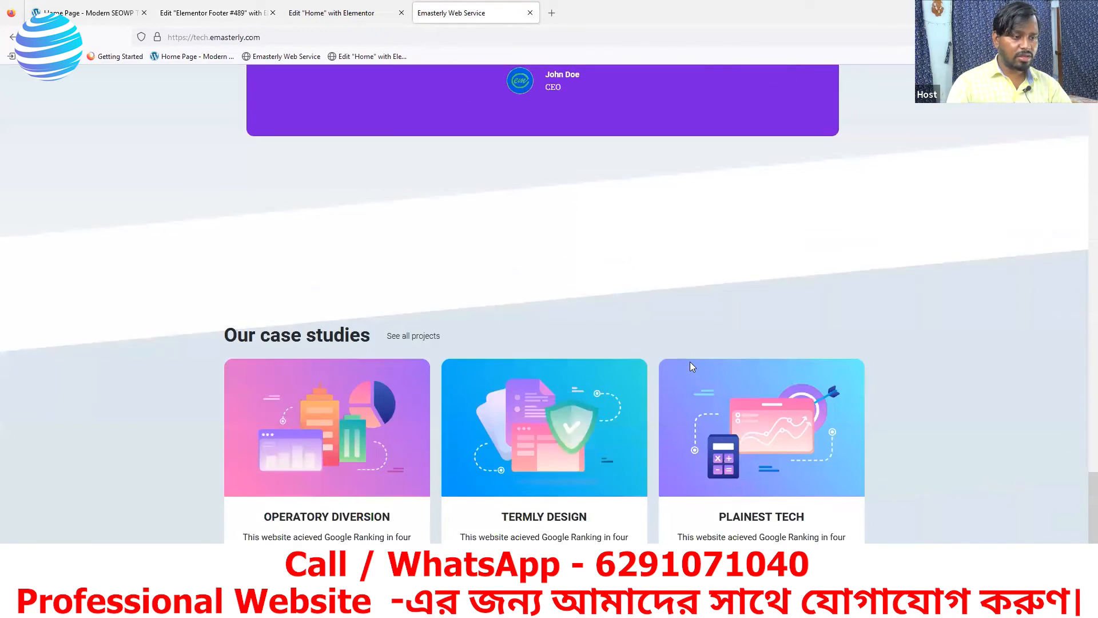
scroll(690, 361, "down", 3)
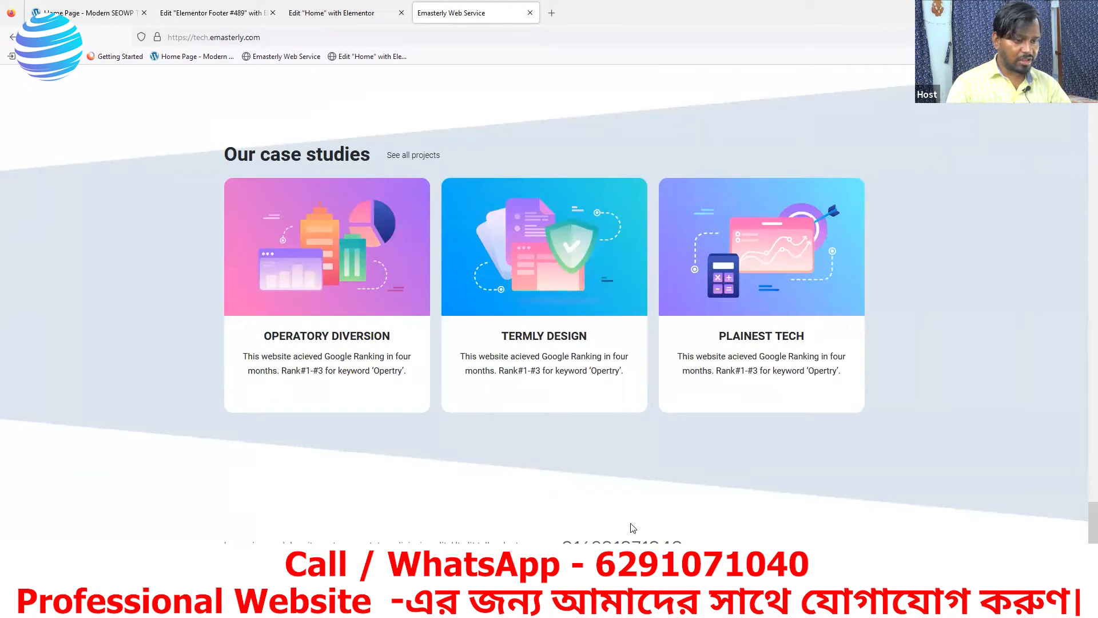
left_click(196, 17)
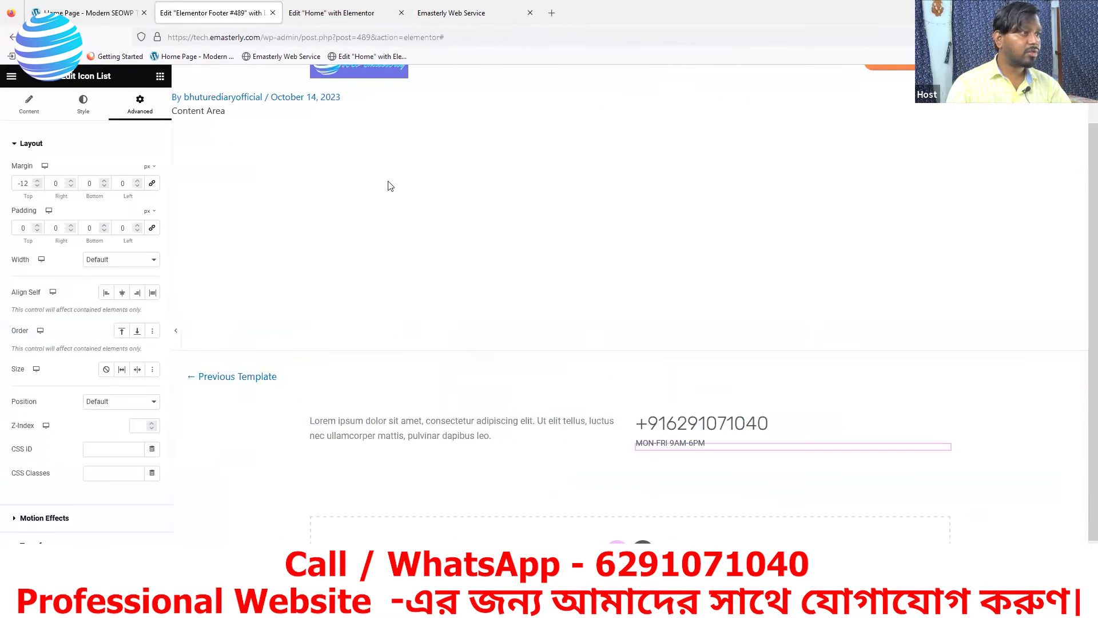
Copy the reference footer paragraph and paste it over the left column's placeholder text
left_click(99, 17)
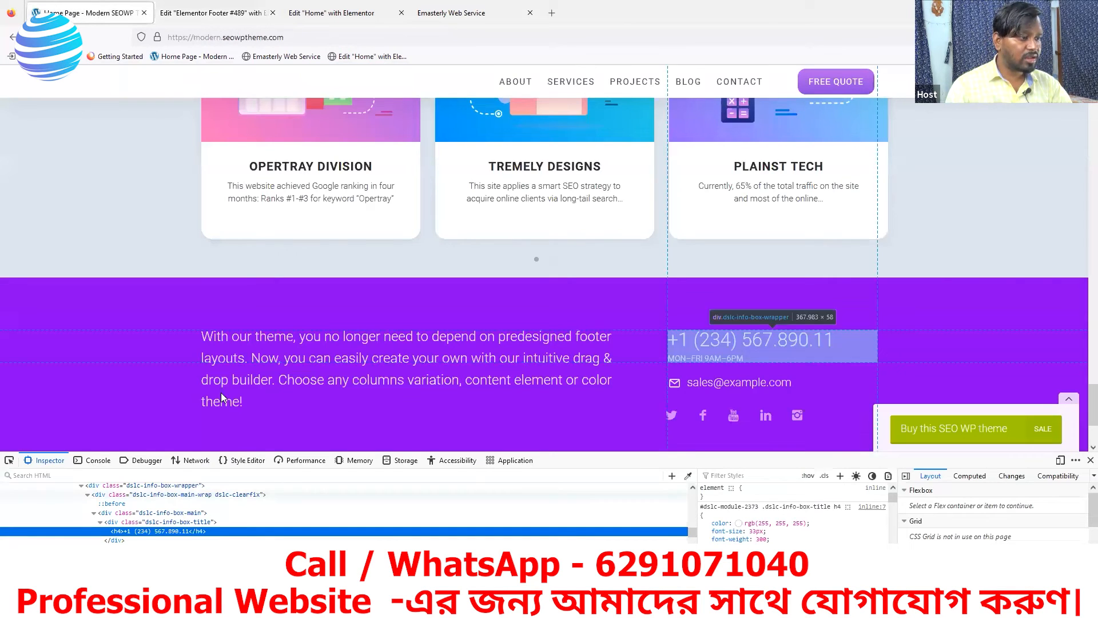
left_click_drag(245, 401, 196, 346)
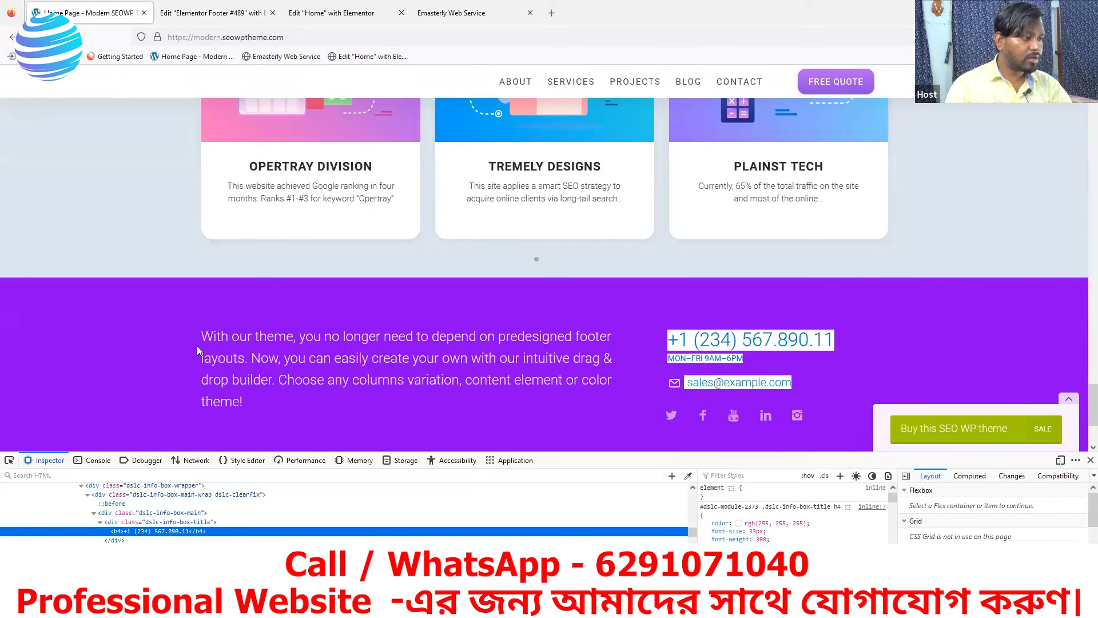
left_click_drag(246, 404, 200, 335)
key("ctrl+c")
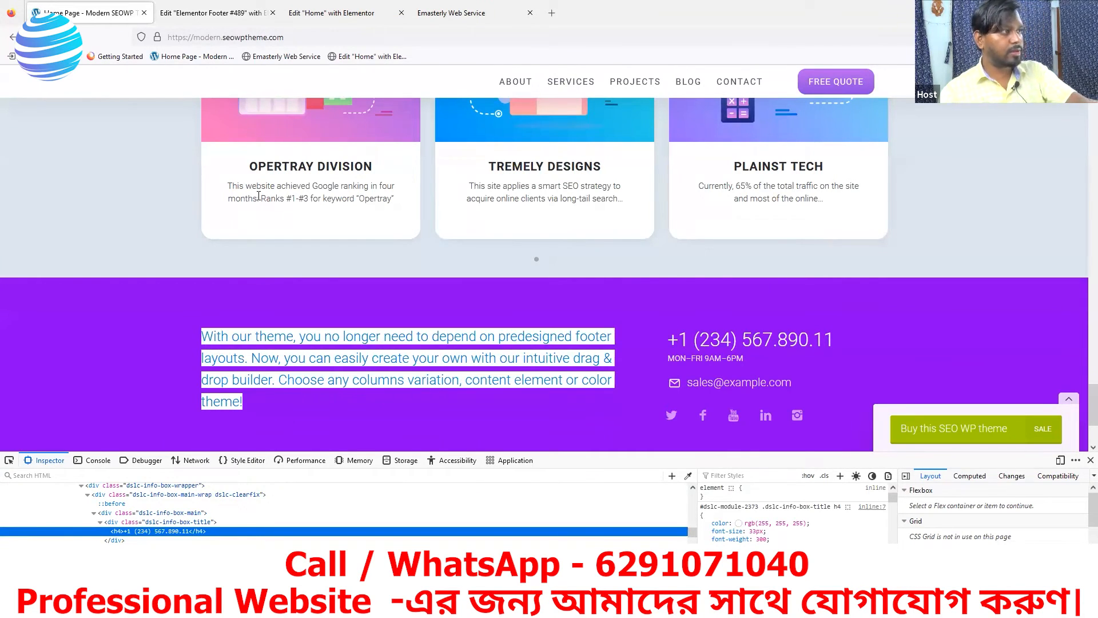
left_click(220, 14)
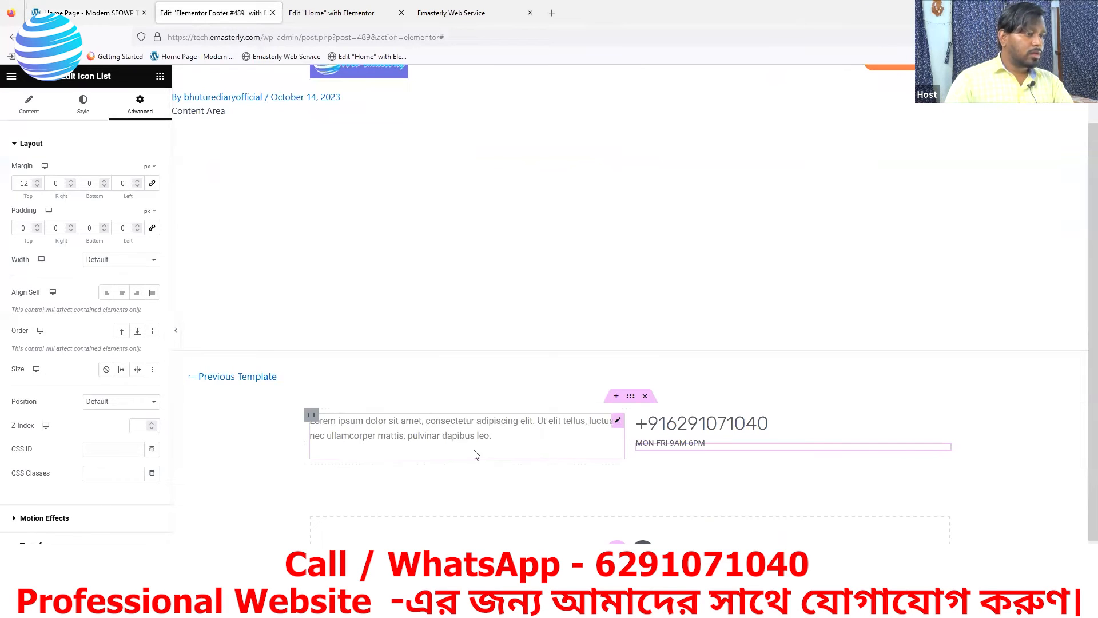
left_click(616, 424)
left_click_drag(95, 328, 6, 253)
key("ctrl+v")
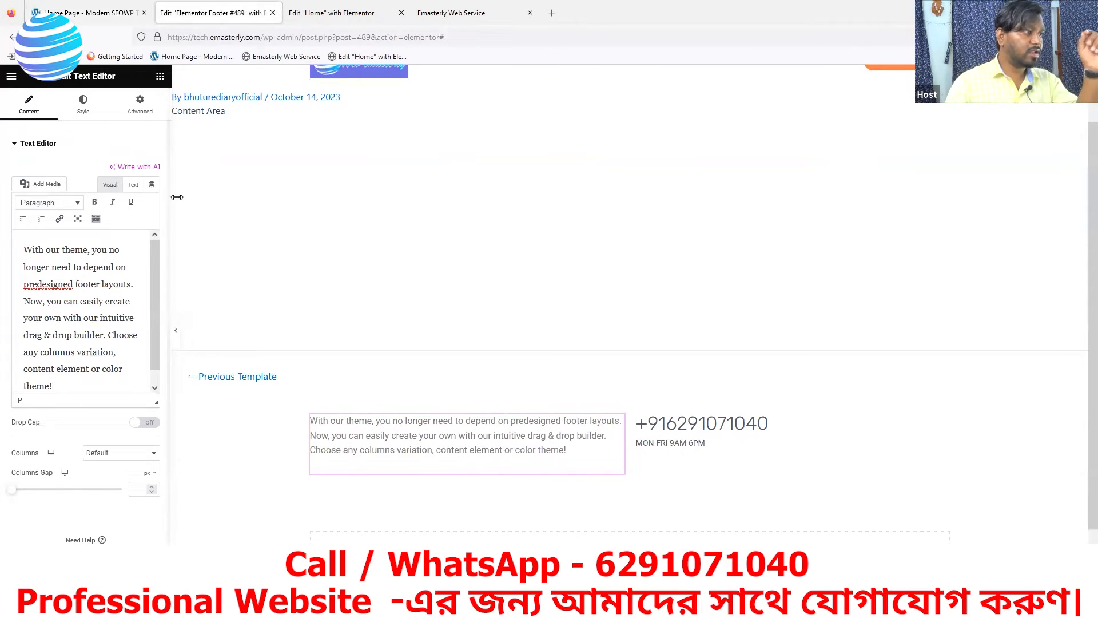
Inspect the reference paragraph's 24px font size and 38px line height in DevTools
left_click(103, 12)
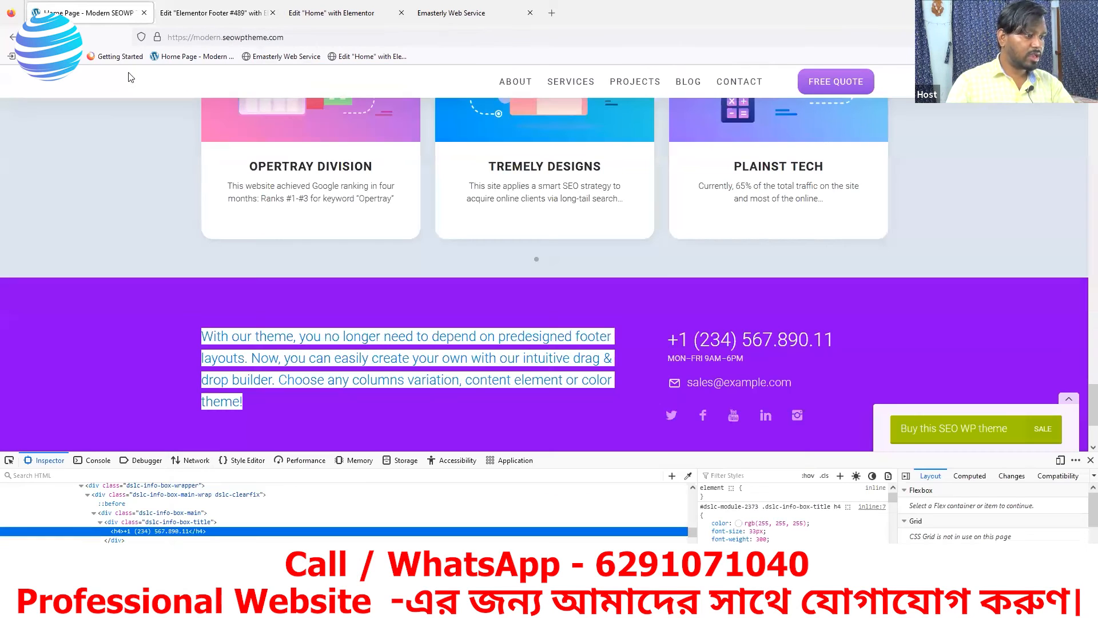
left_click(9, 459)
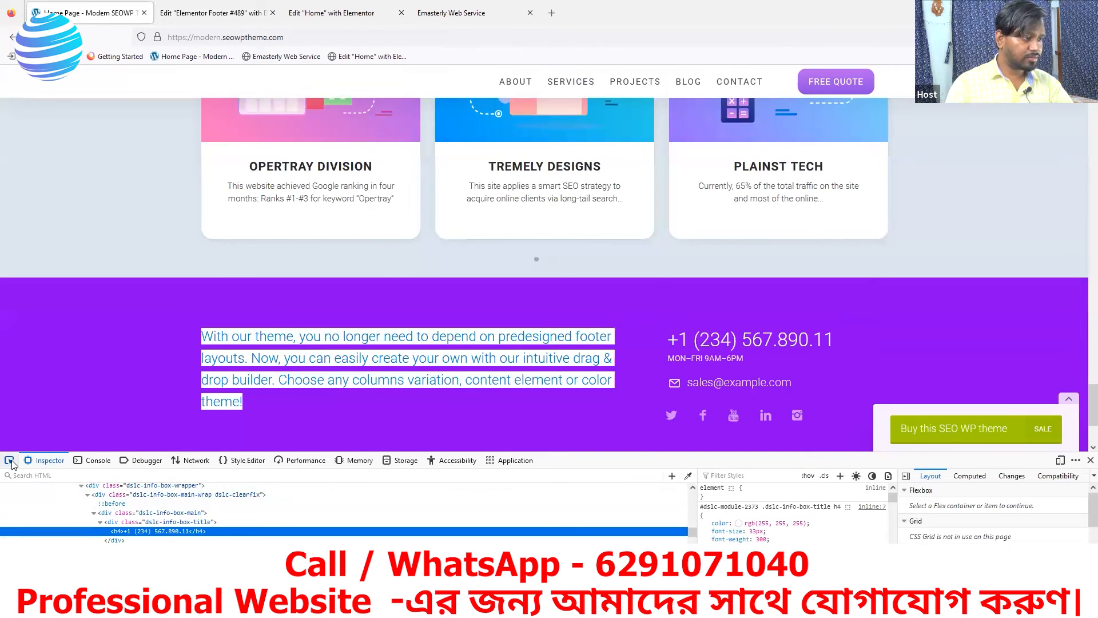
left_click(375, 361)
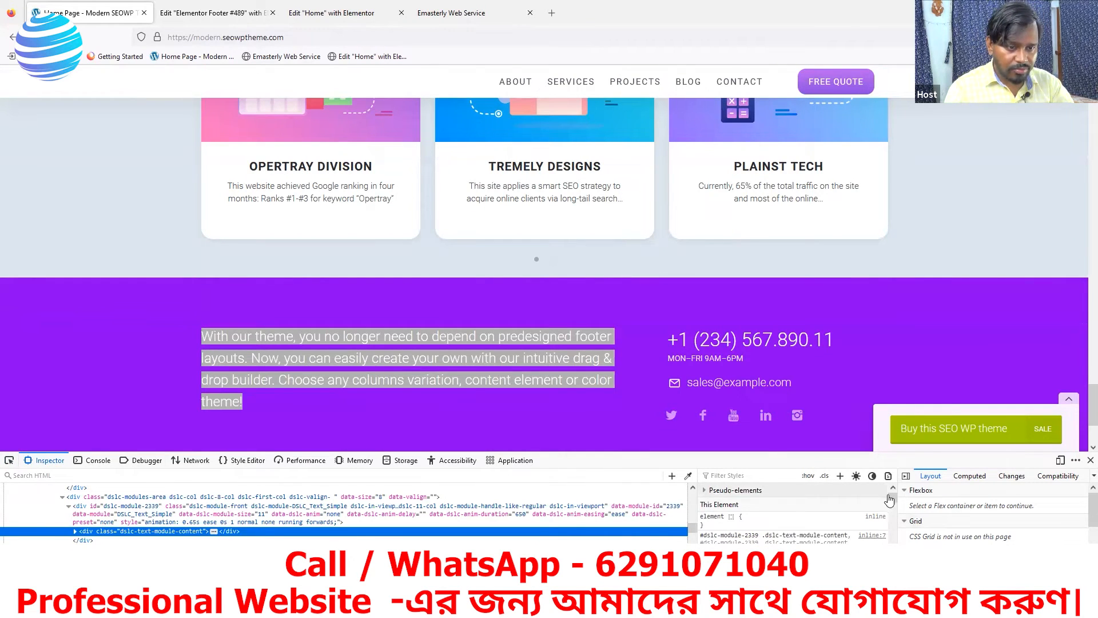
scroll(889, 497, "down", 3)
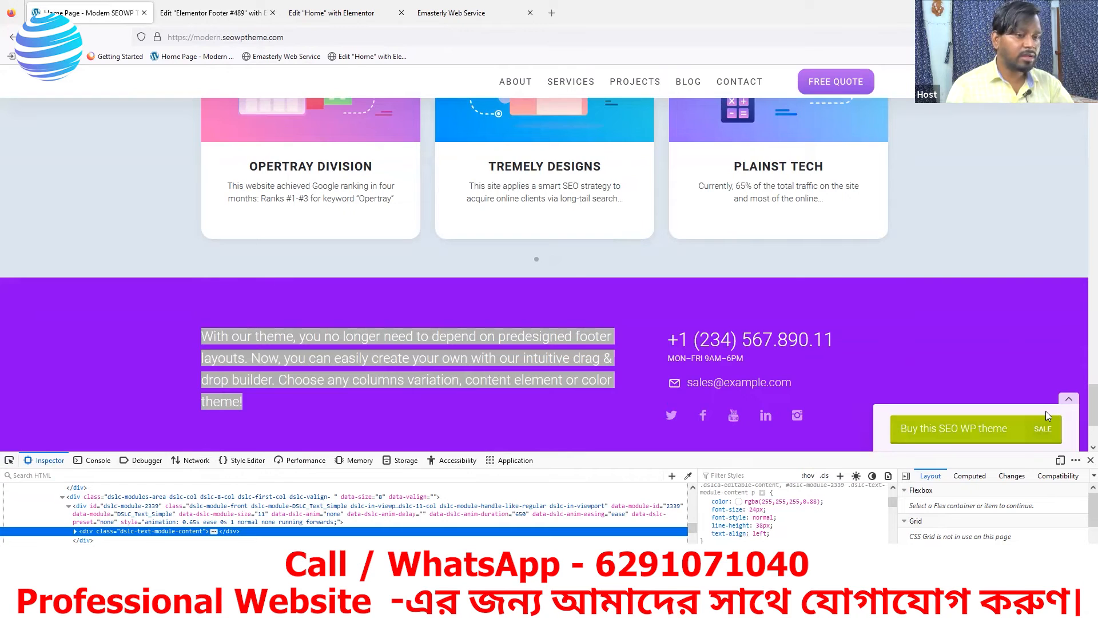
left_click(170, 15)
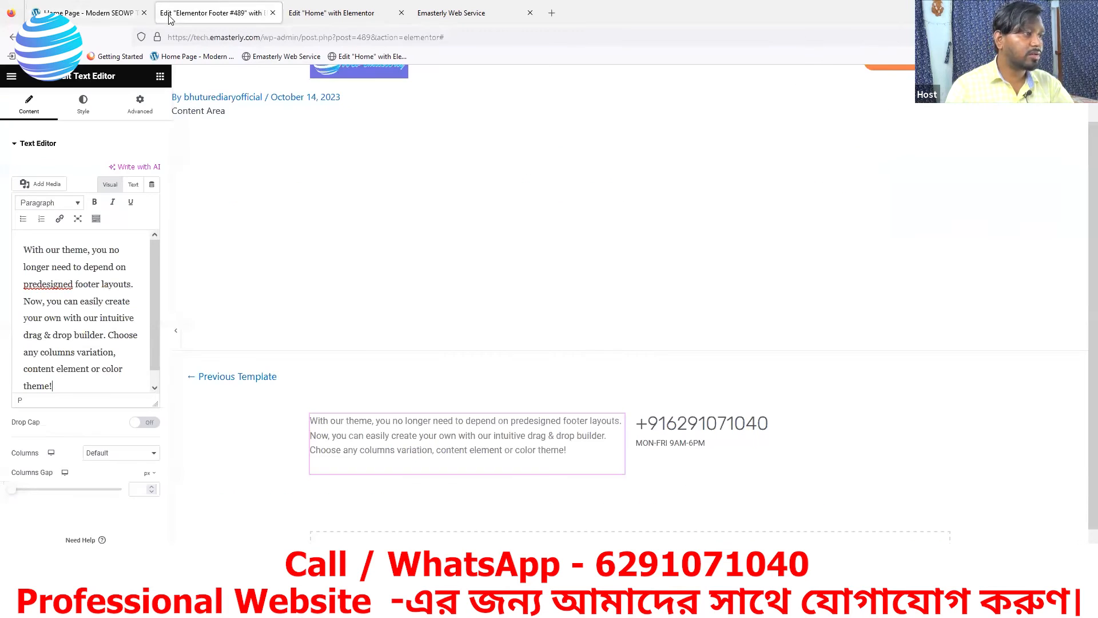
Set the footer paragraph's typography Size to 24 and Line-Height to 38 px
left_click(82, 109)
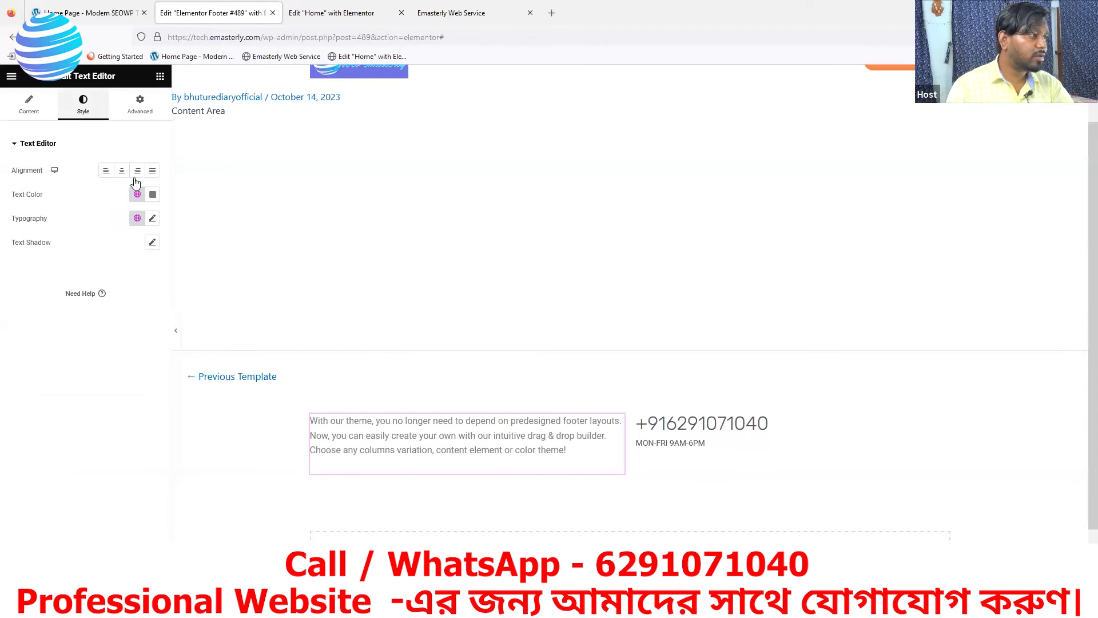
left_click(152, 220)
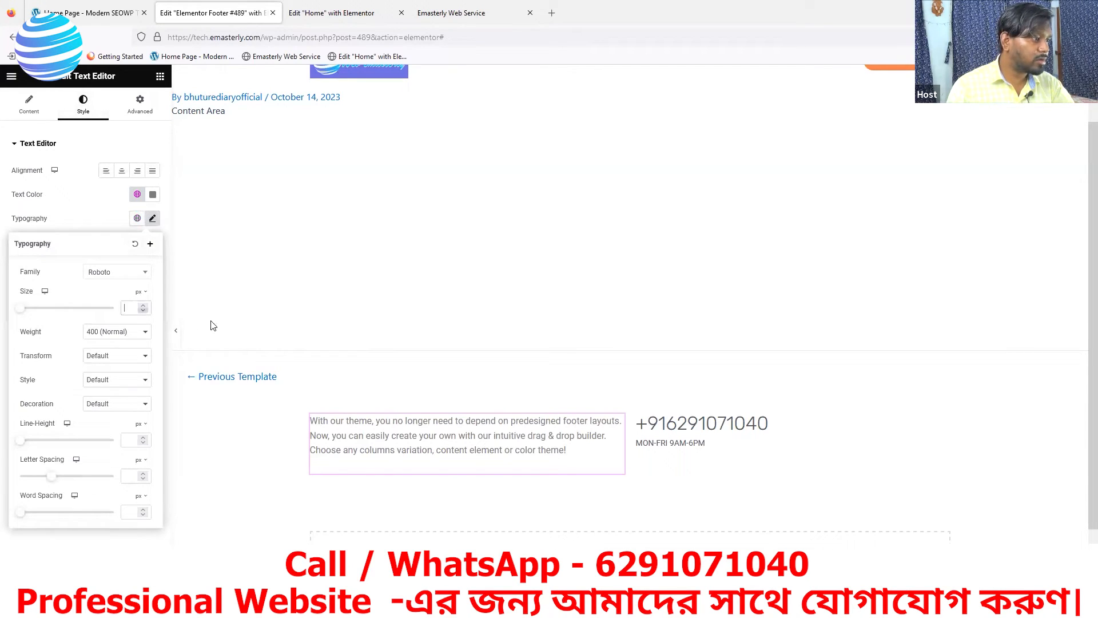
type("24")
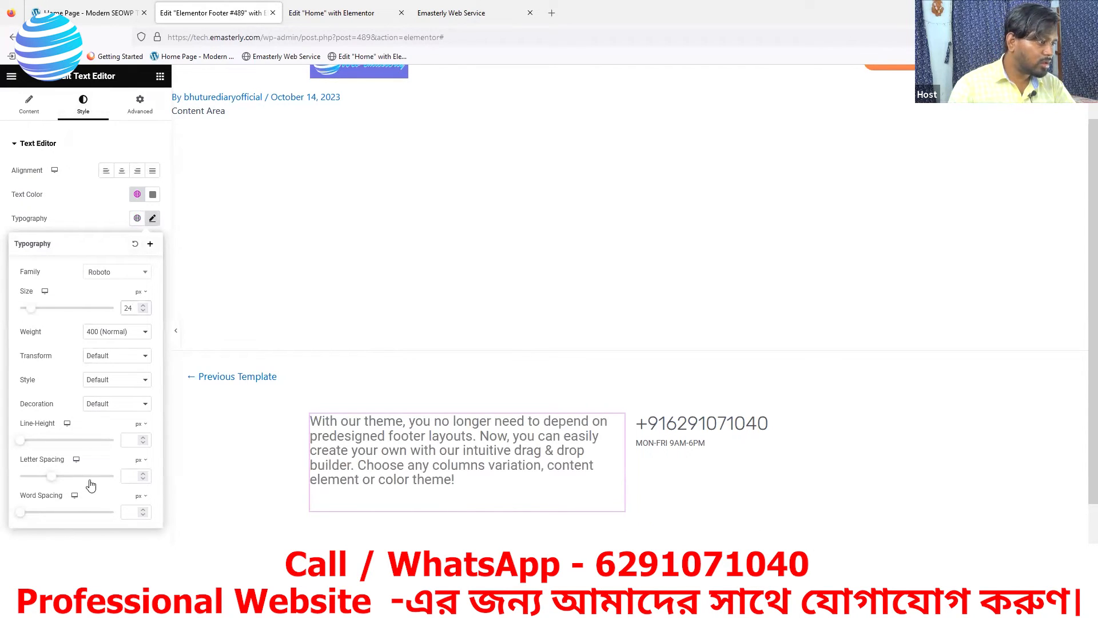
left_click(131, 440)
type("38")
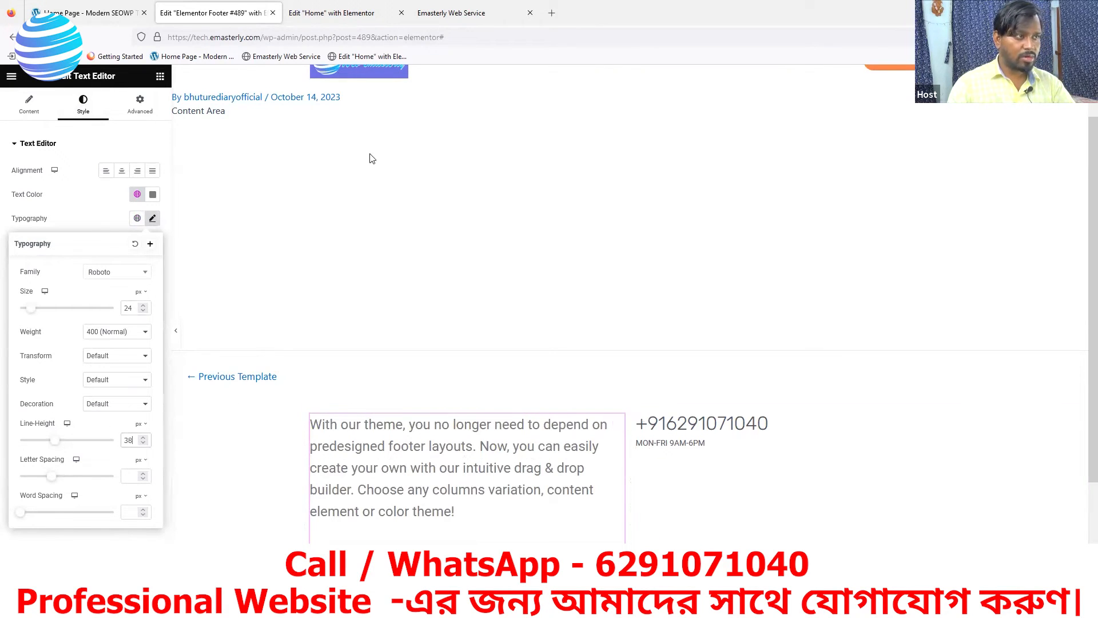
left_click(110, 14)
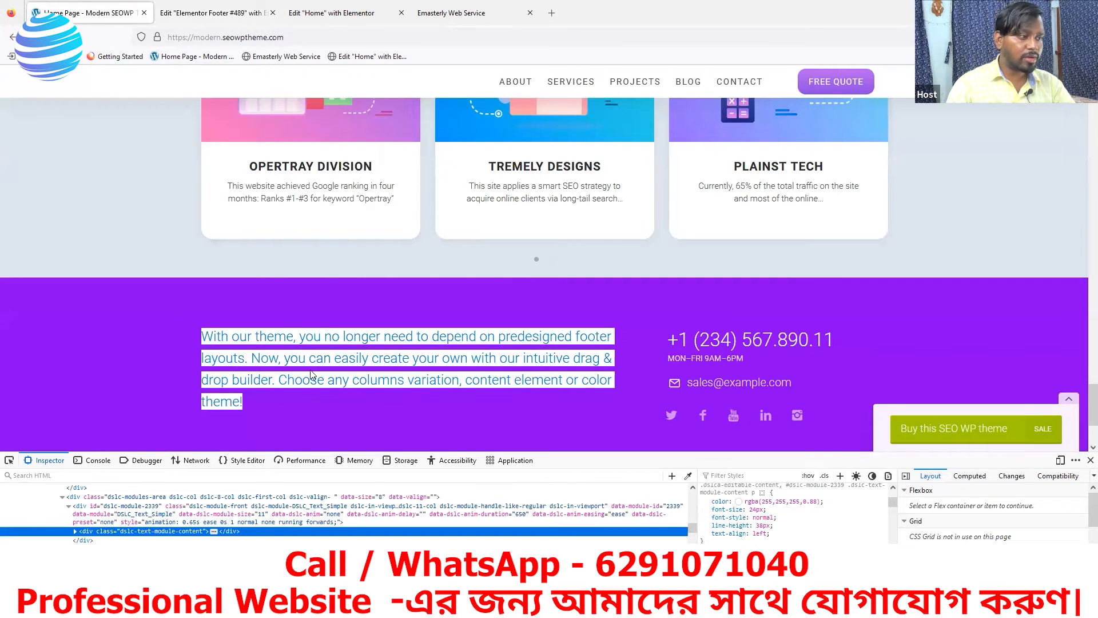
left_click(191, 12)
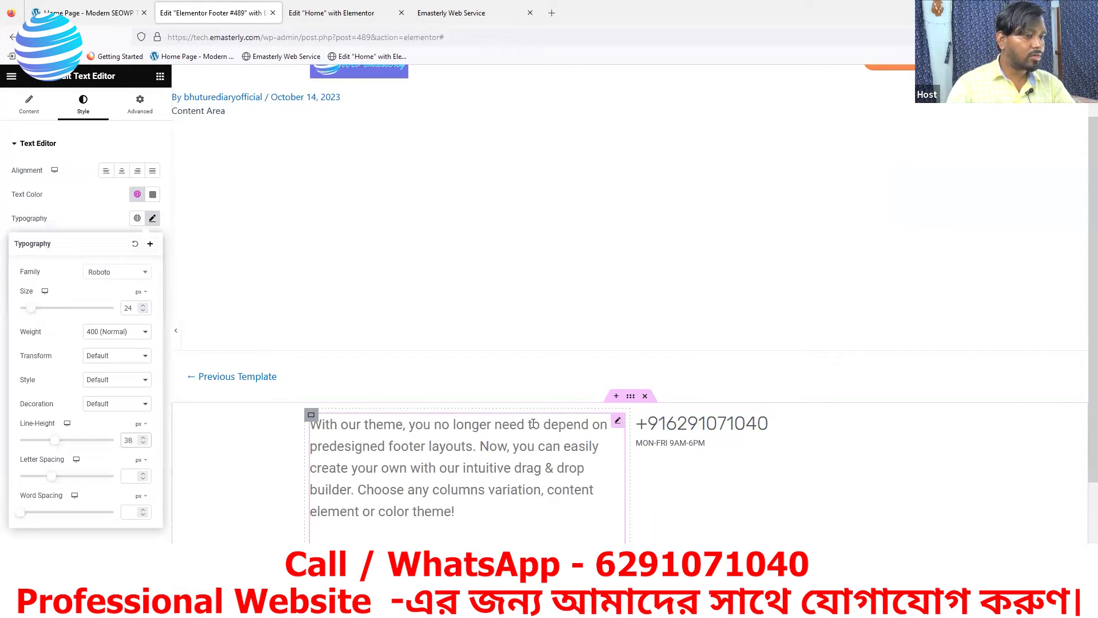
Select the paragraph's container and widen its Width slider
left_click(312, 416)
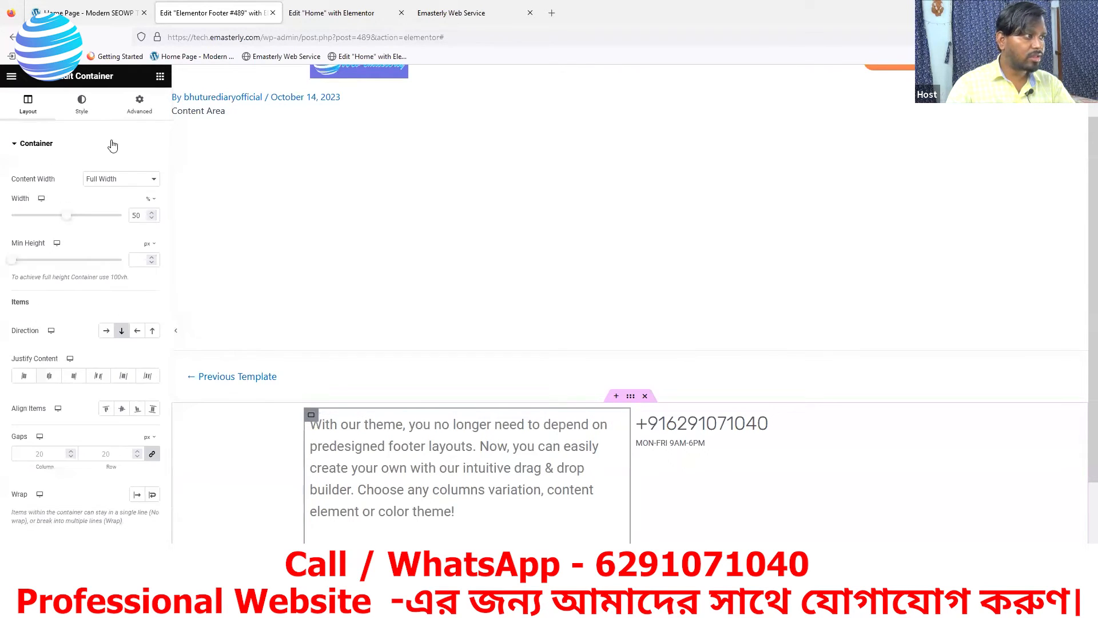
left_click_drag(71, 221, 113, 222)
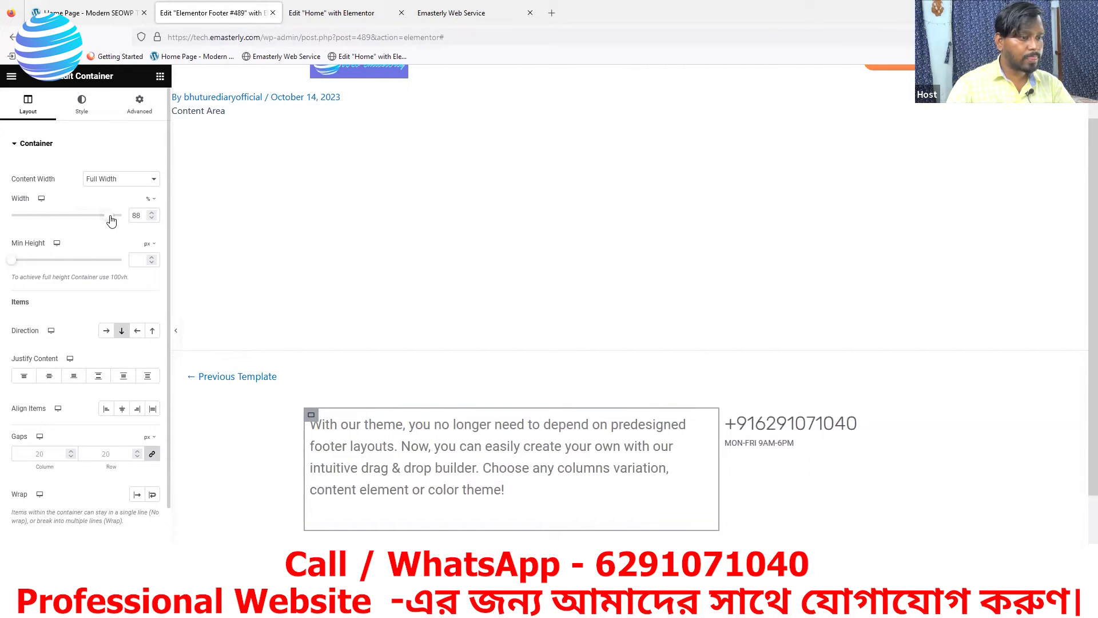
left_click(117, 15)
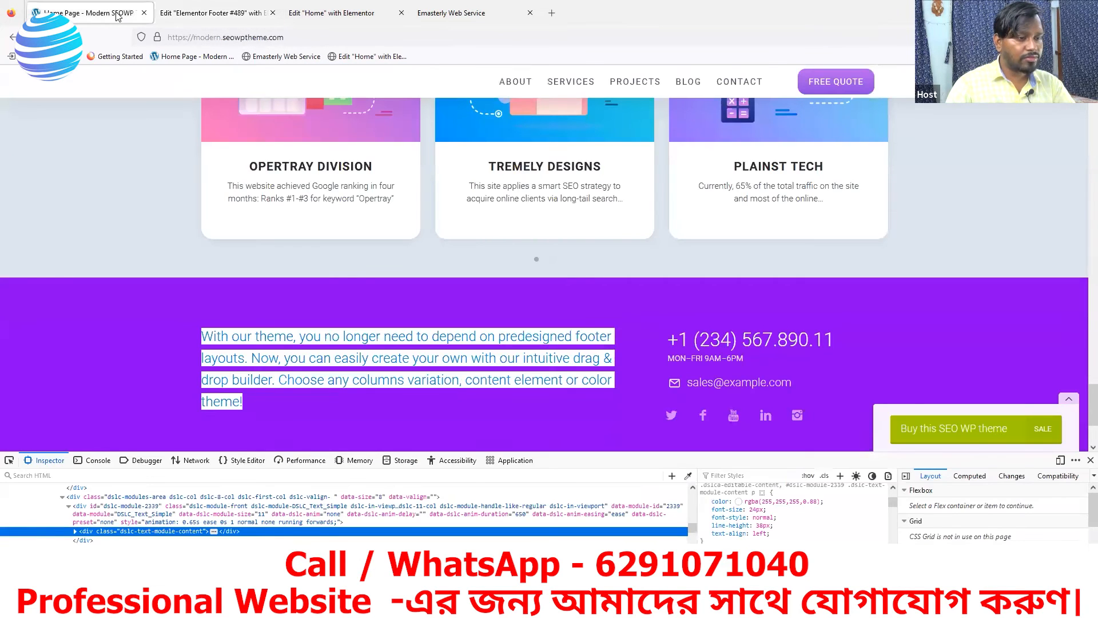
left_click(179, 11)
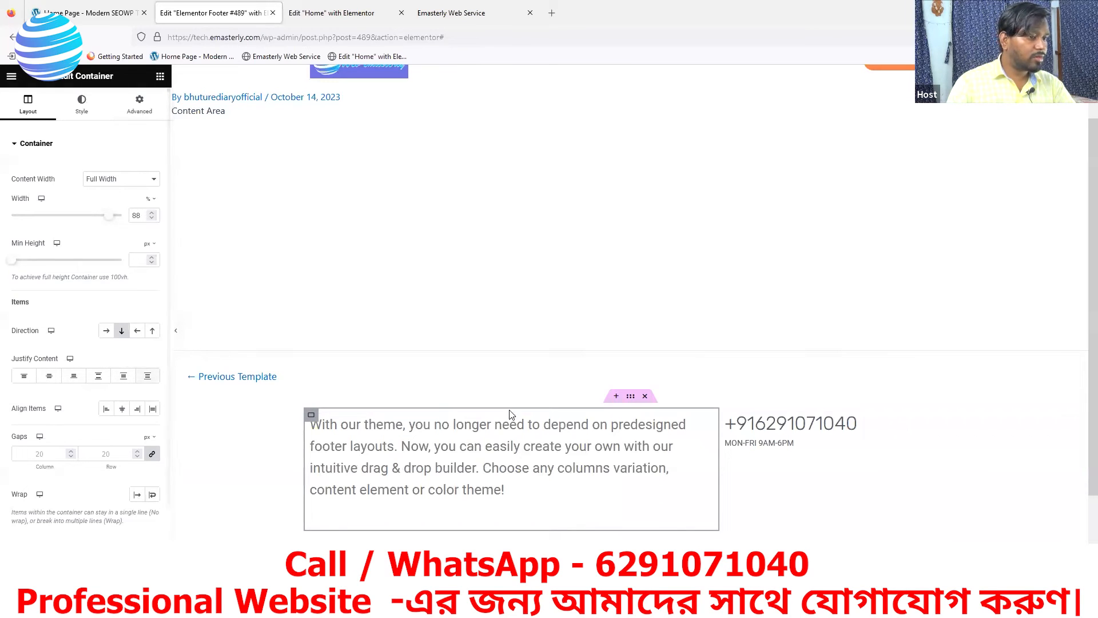
Justify the footer paragraph and drag the container width to 100%
left_click(704, 424)
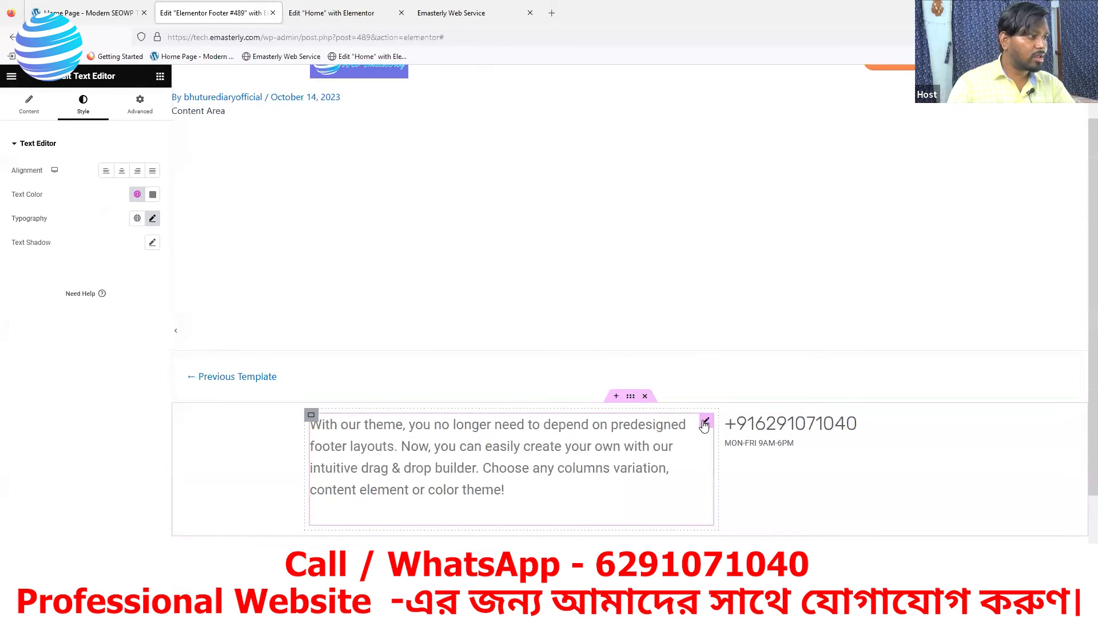
left_click(152, 171)
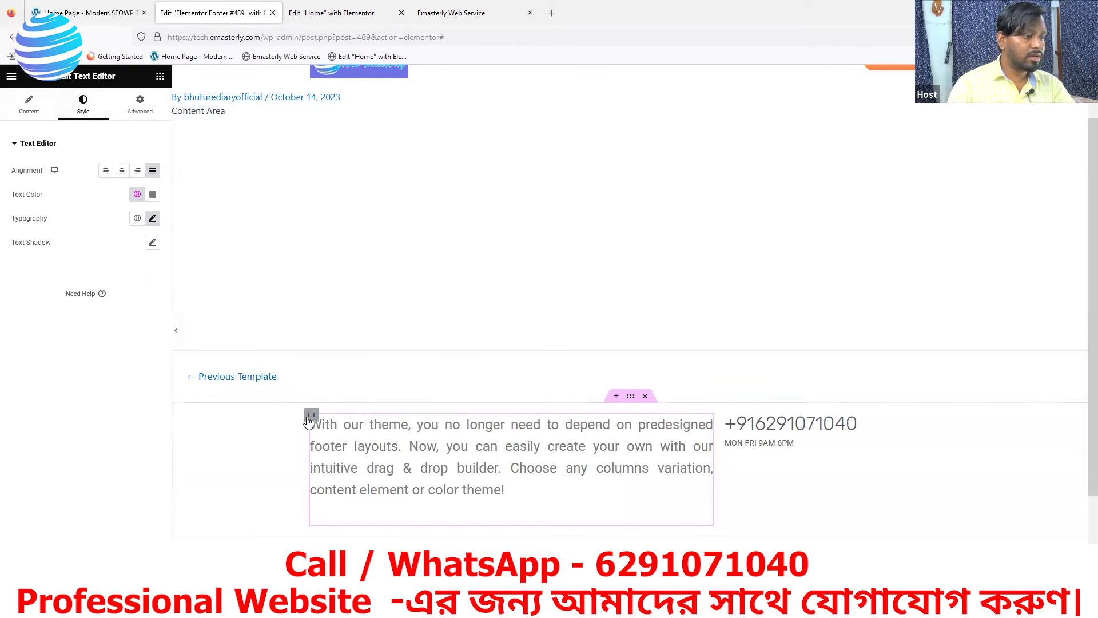
left_click(311, 417)
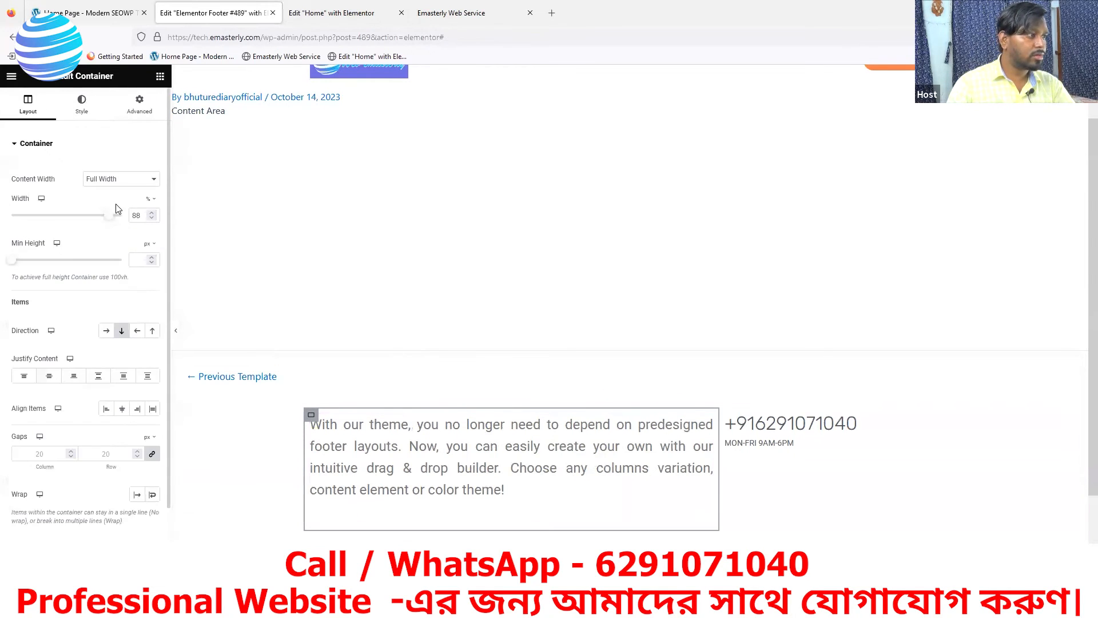
left_click_drag(113, 222, 125, 224)
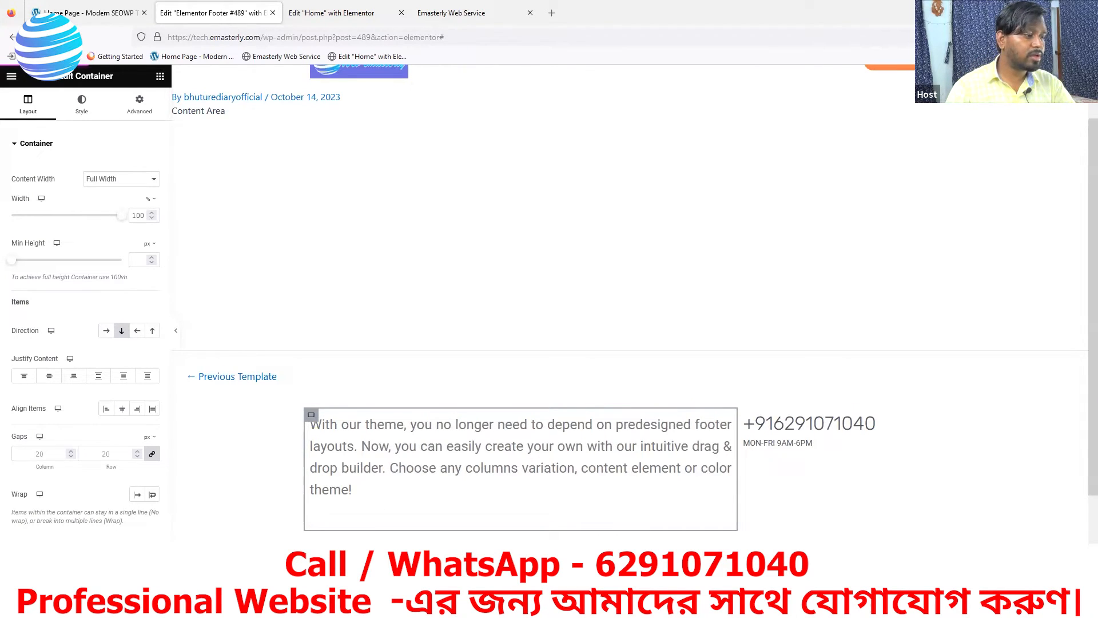
left_click(496, 9)
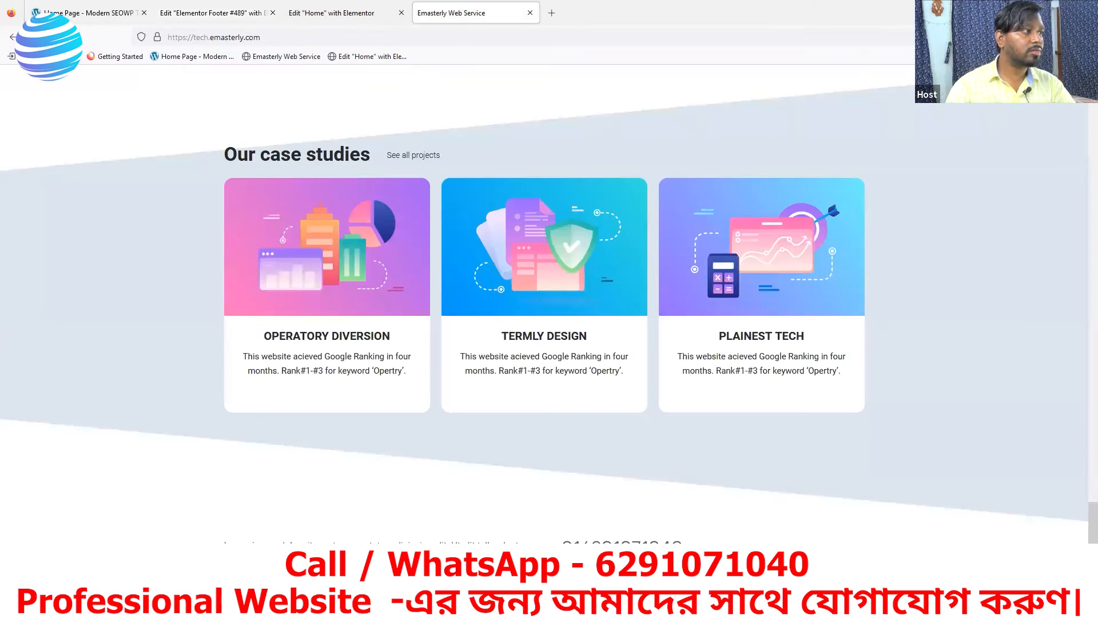
Reload the live Emasterly homepage with F5 and scroll down to the footer
key("F5")
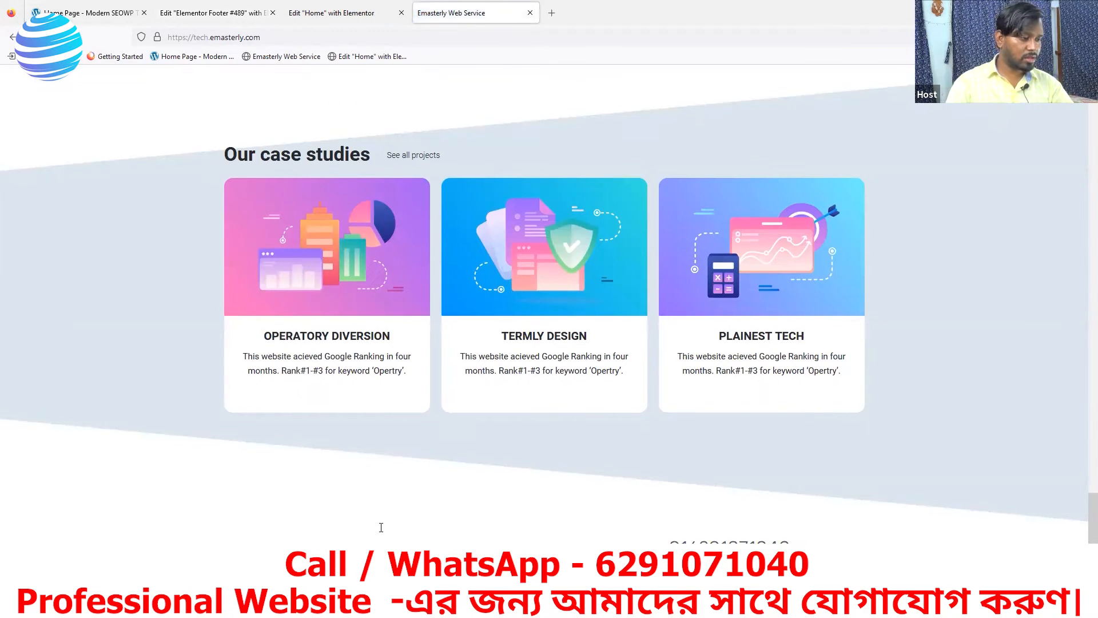
scroll(474, 520, "down", 1)
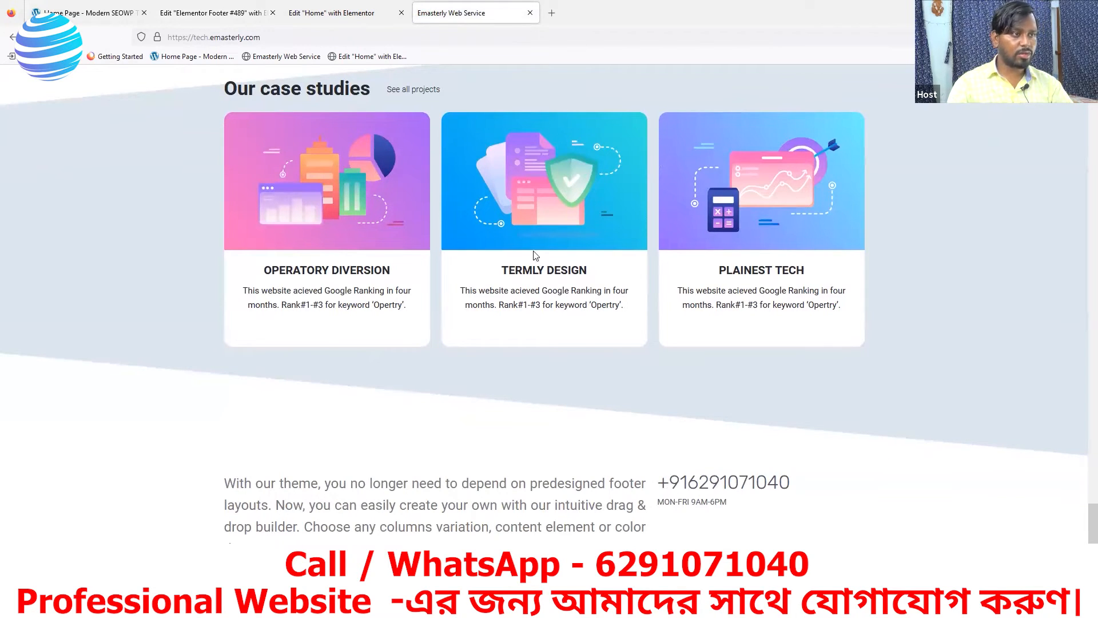
left_click(206, 17)
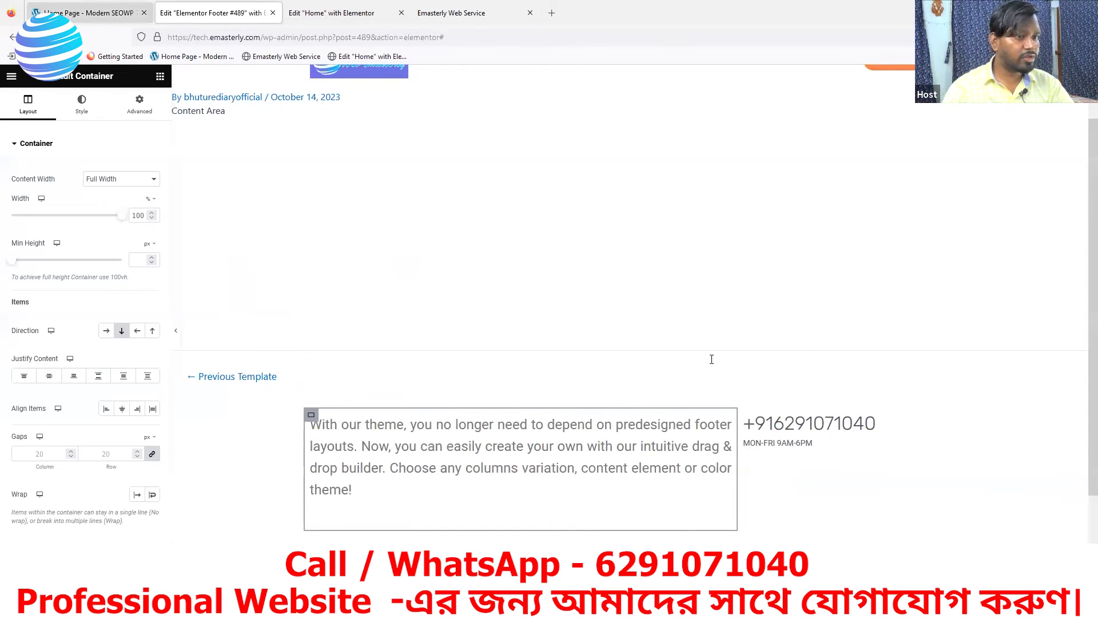
Duplicate the MON-FRI 9AM-6PM icon list line from its right-click menu
left_click(89, 12)
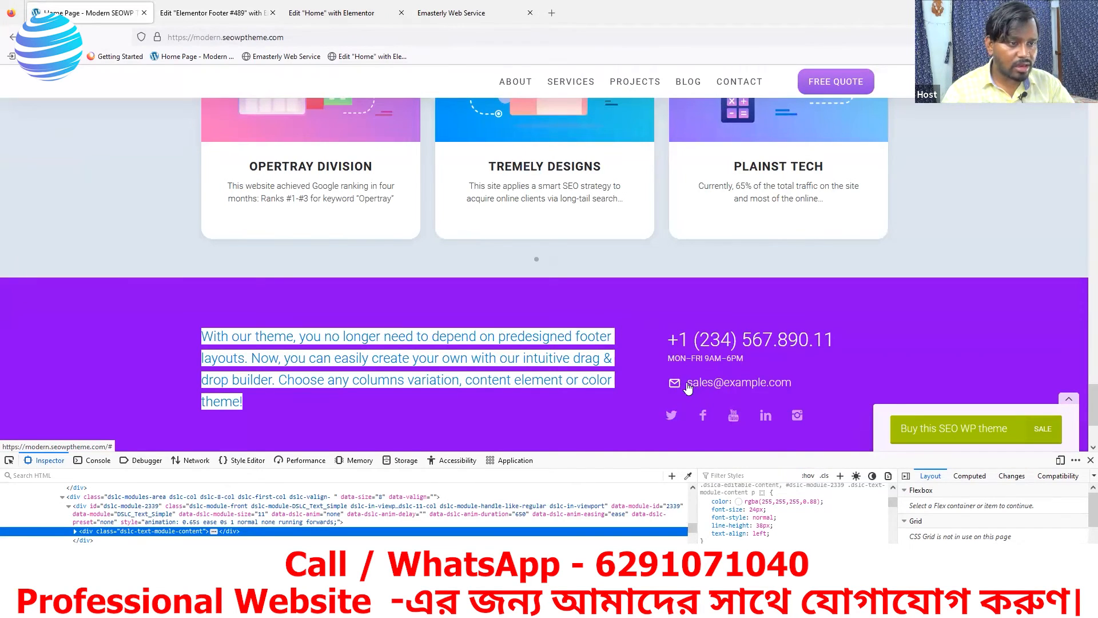
left_click(236, 13)
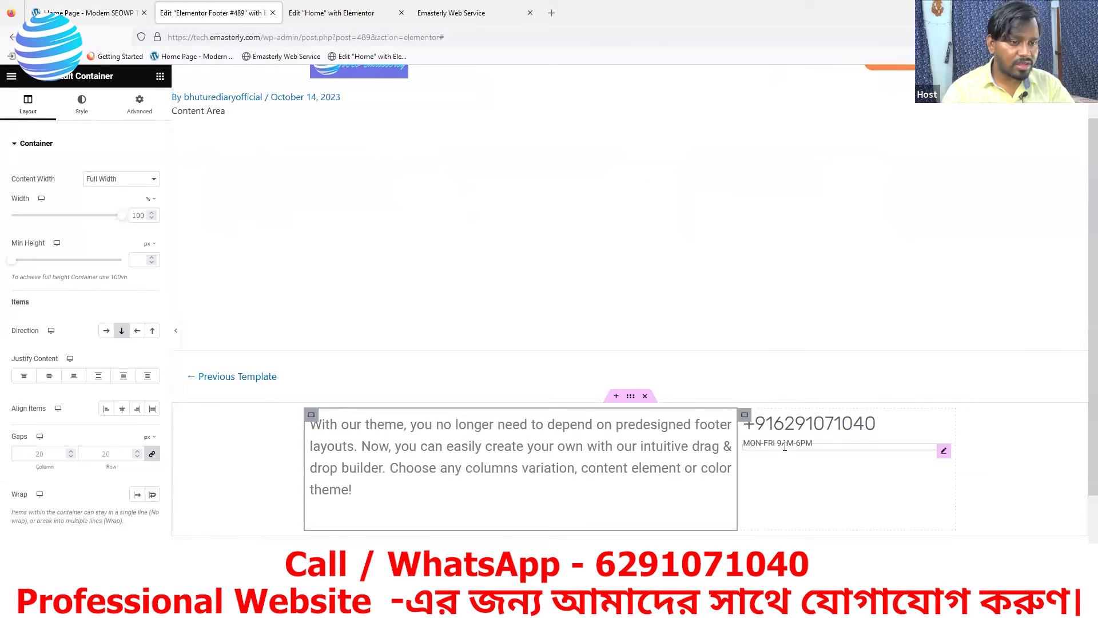
right_click(941, 455)
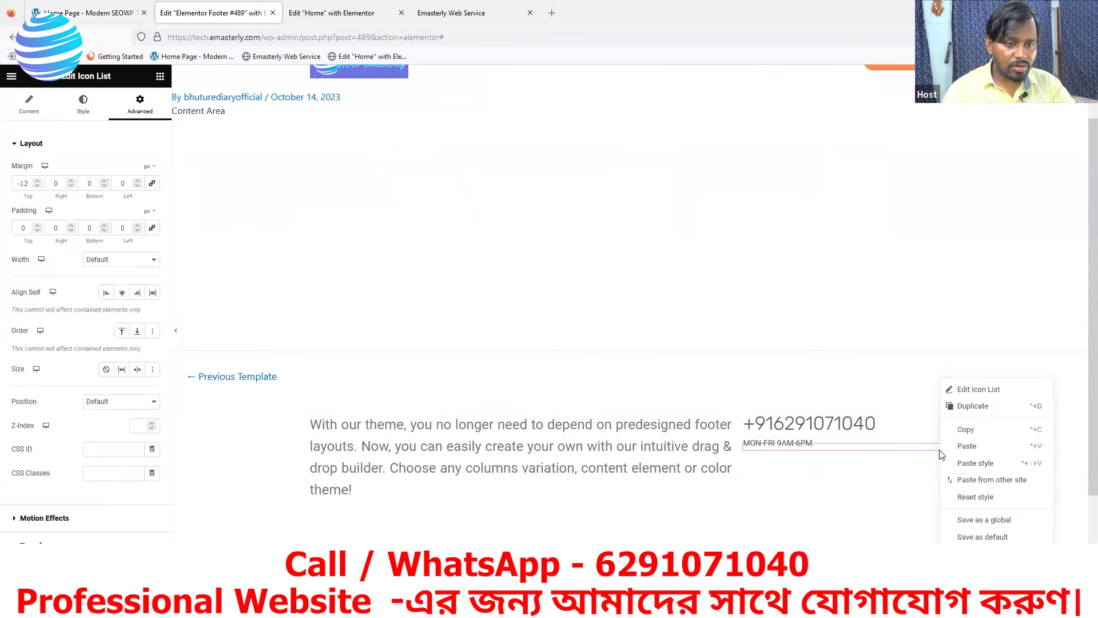
left_click(967, 408)
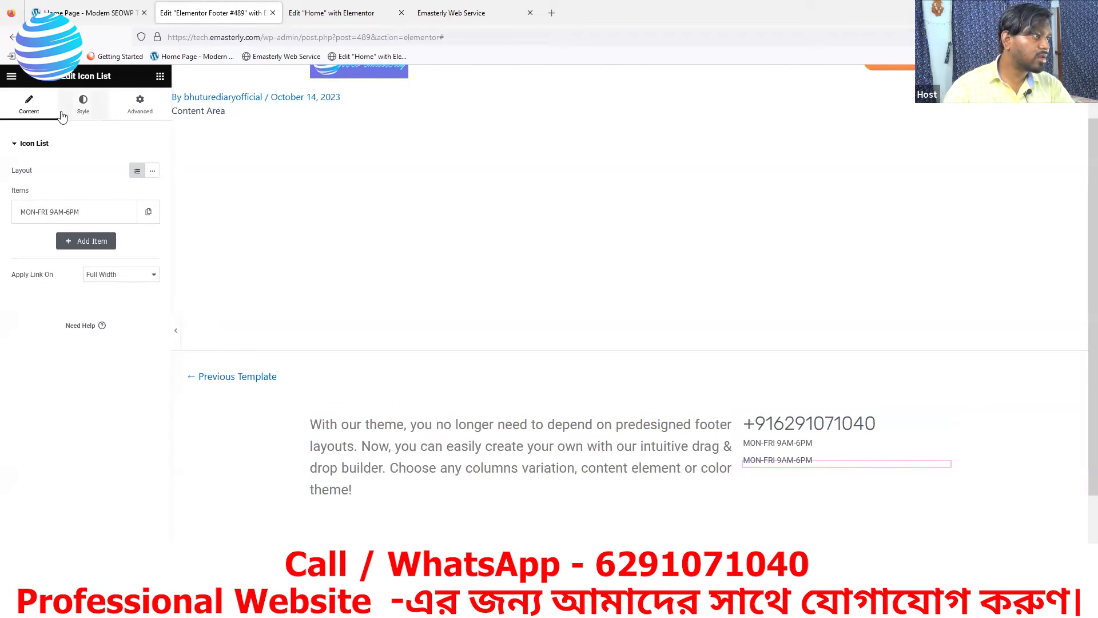
Expand the duplicated hours item to show its Text, Icon and Link fields
left_click(16, 148)
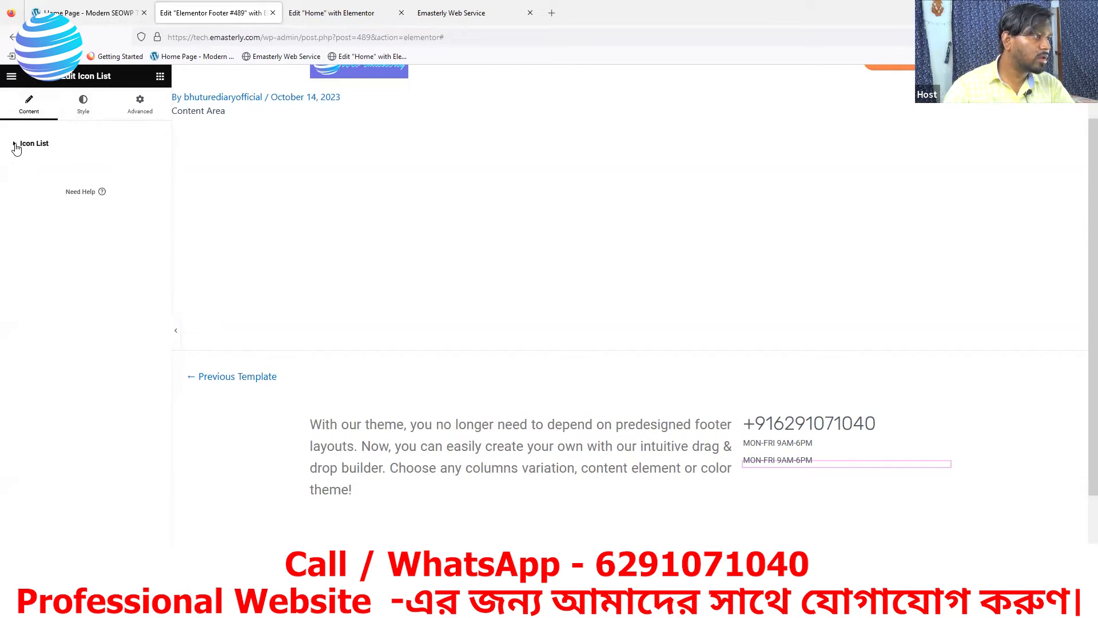
left_click(16, 146)
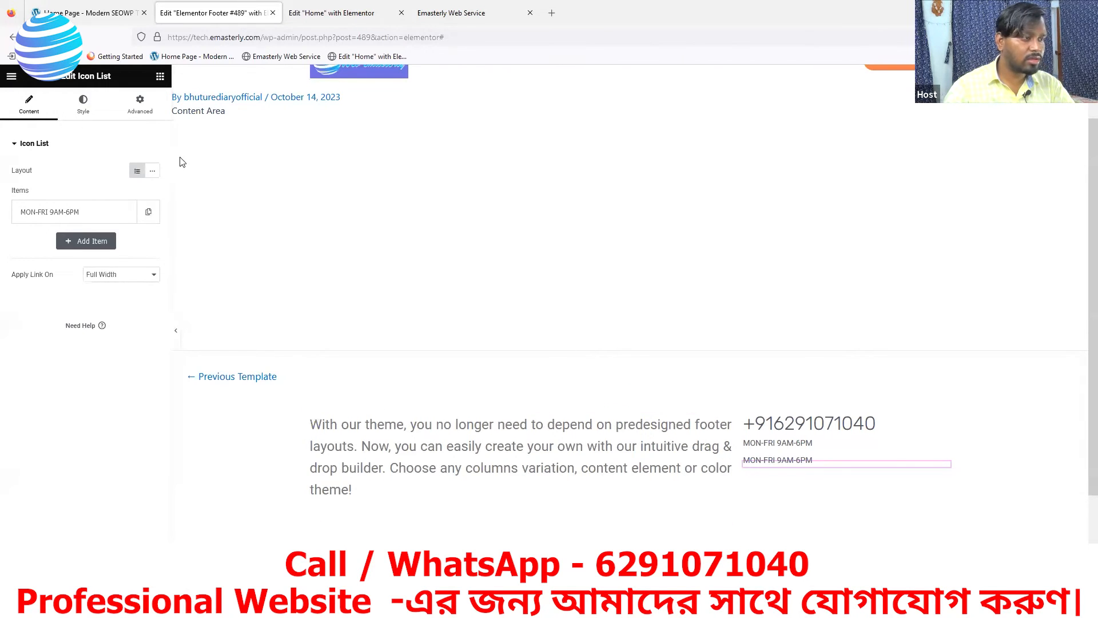
left_click(83, 102)
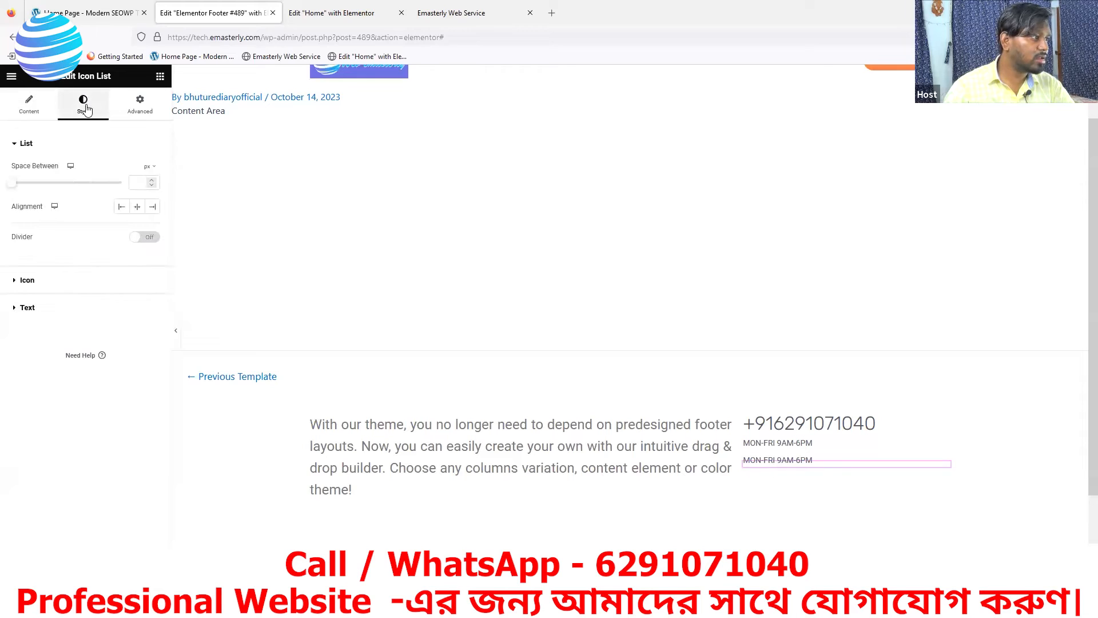
left_click(18, 310)
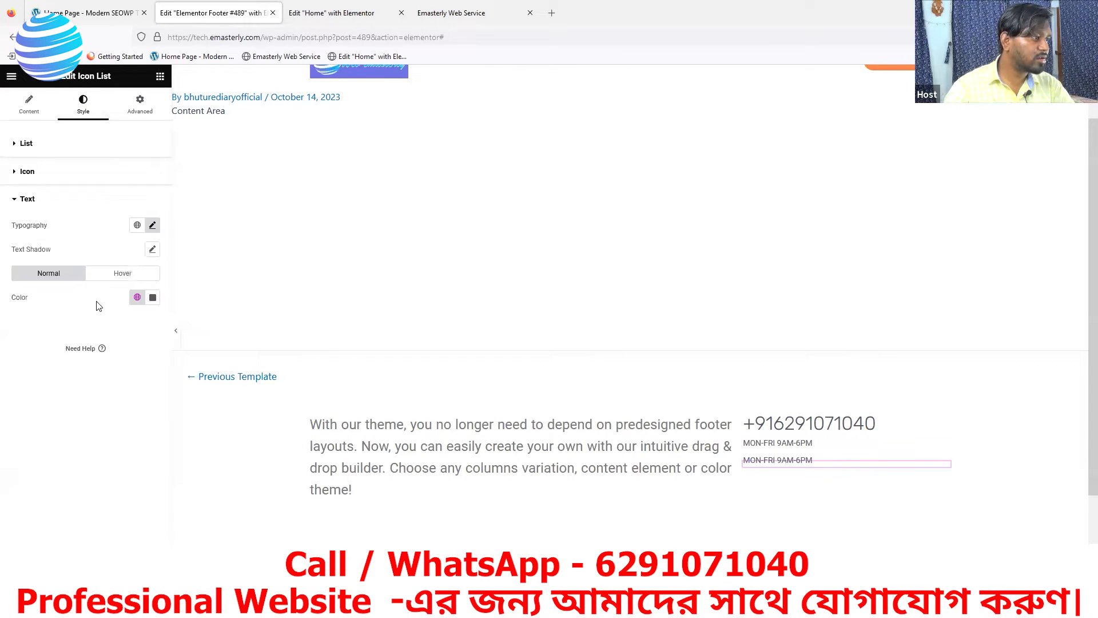
left_click(23, 103)
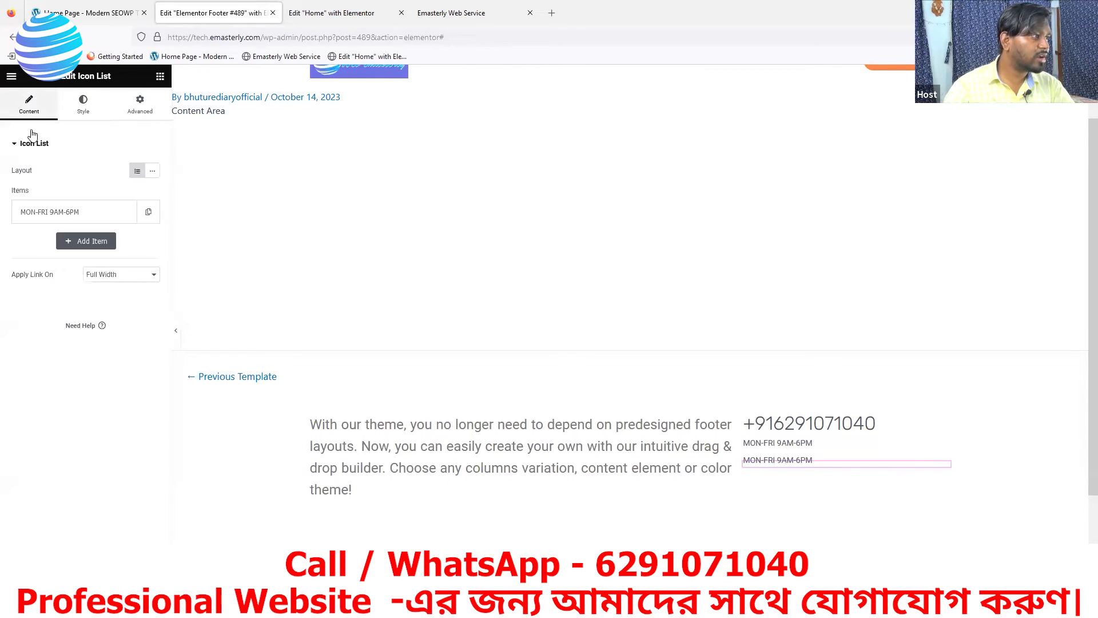
left_click(87, 216)
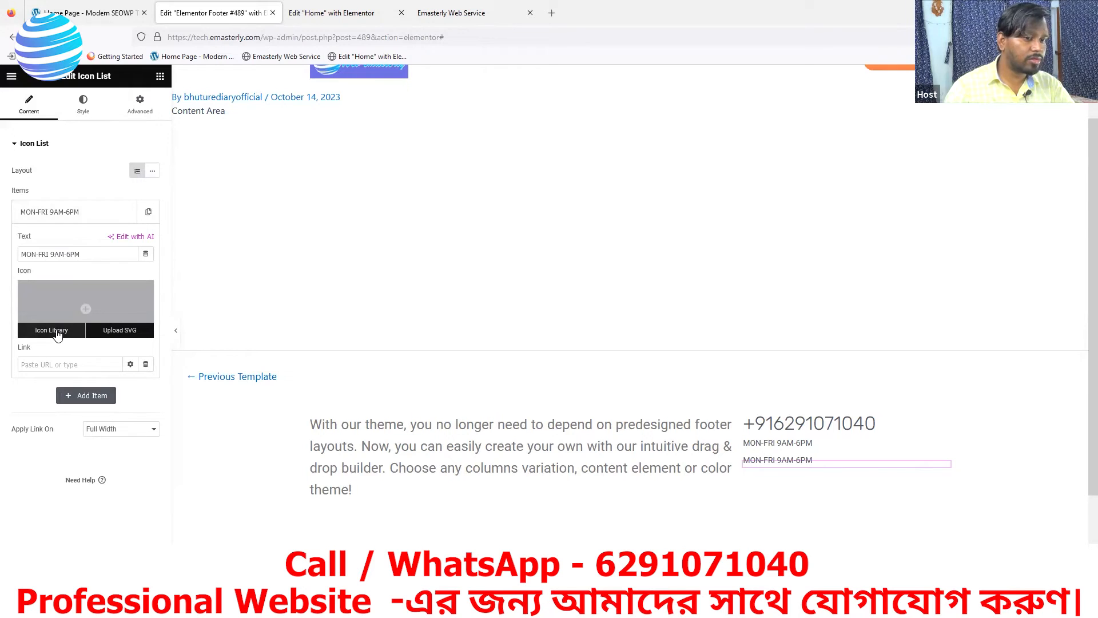
Give the third footer list item an Envelope icon from the Icon Library
left_click(61, 332)
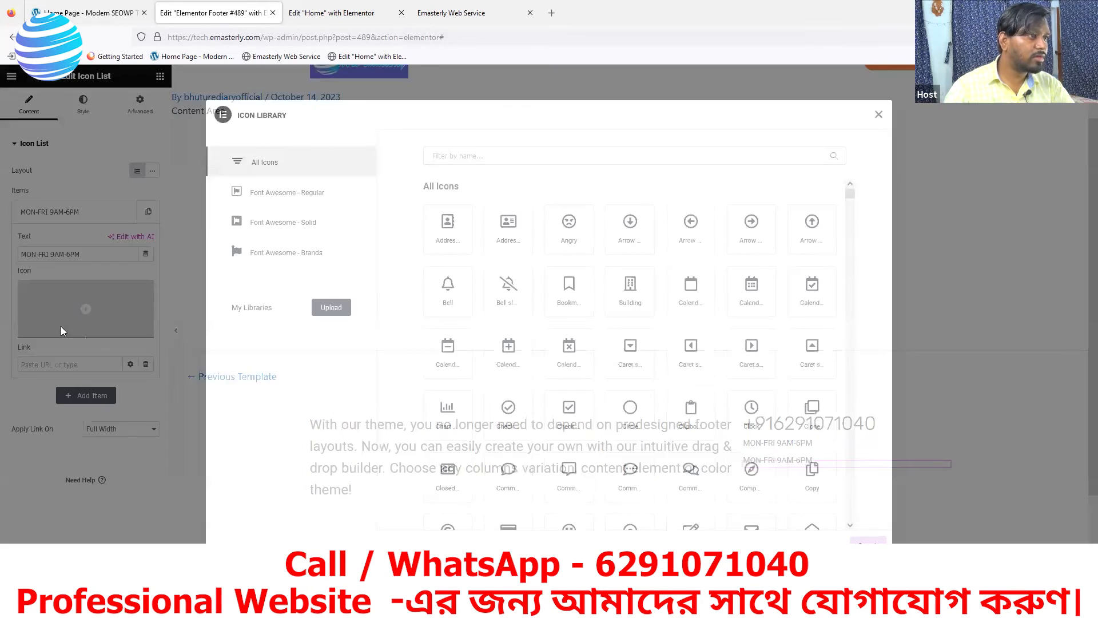
left_click(120, 11)
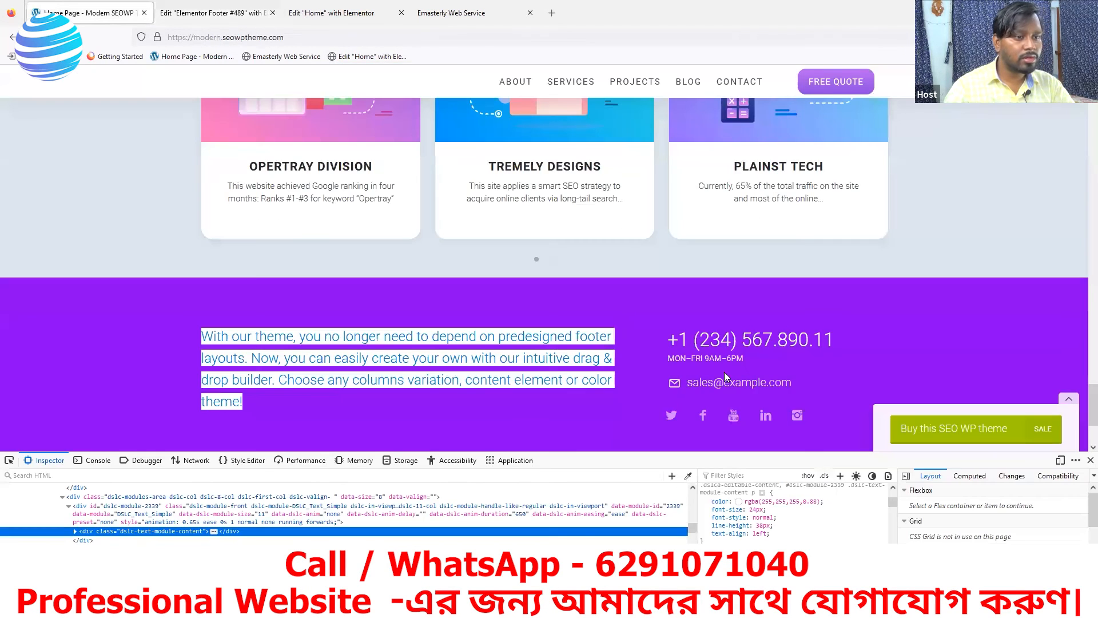
left_click(331, 12)
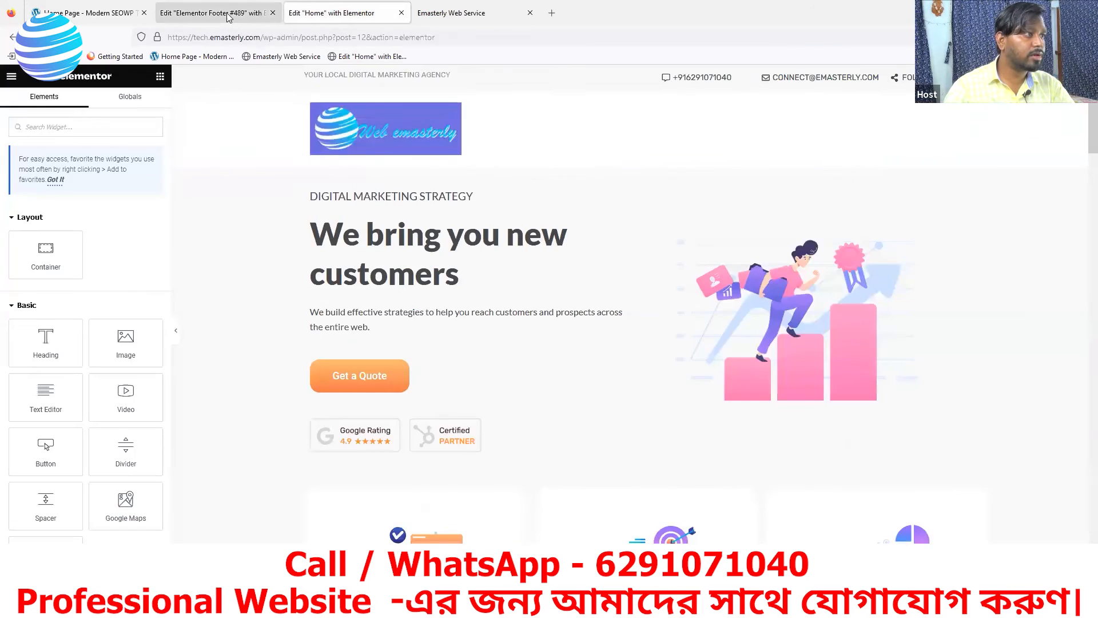
left_click(212, 13)
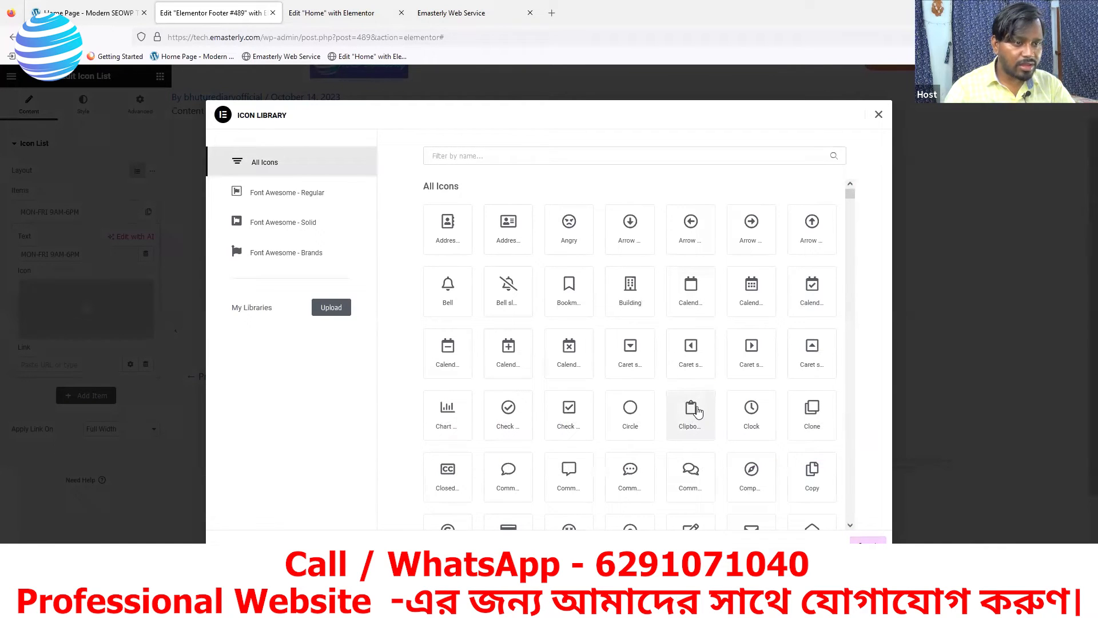
scroll(765, 431, "down", 1)
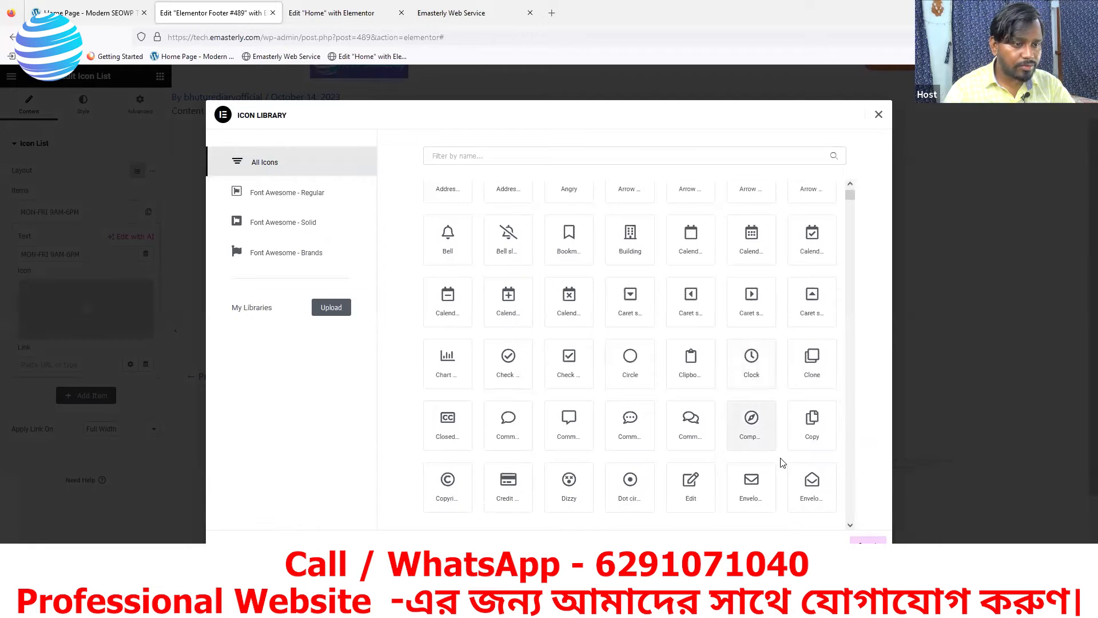
left_click(752, 502)
left_click(868, 546)
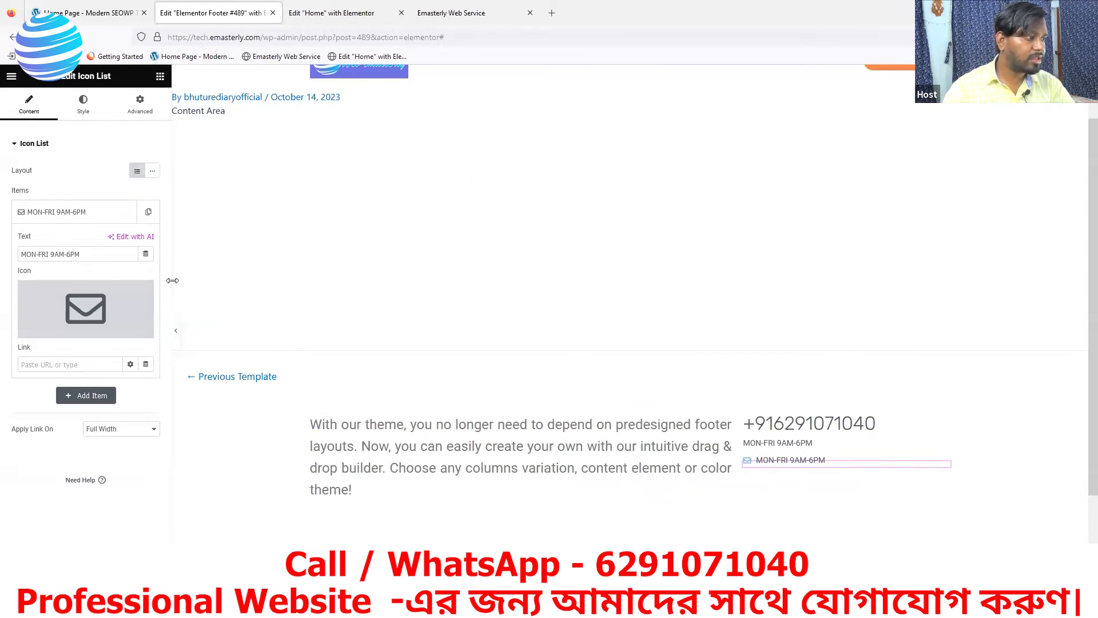
mouse_move(155, 292)
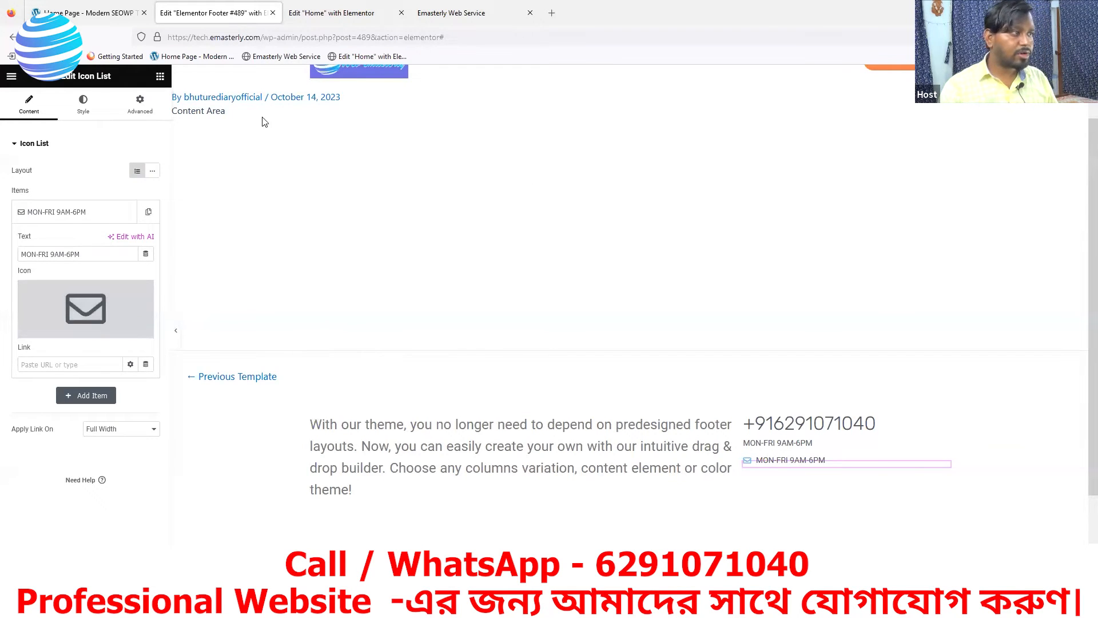
Replace the item's MON-FRI 9AM-6PM text with the site's contact e-mail address
left_click(101, 11)
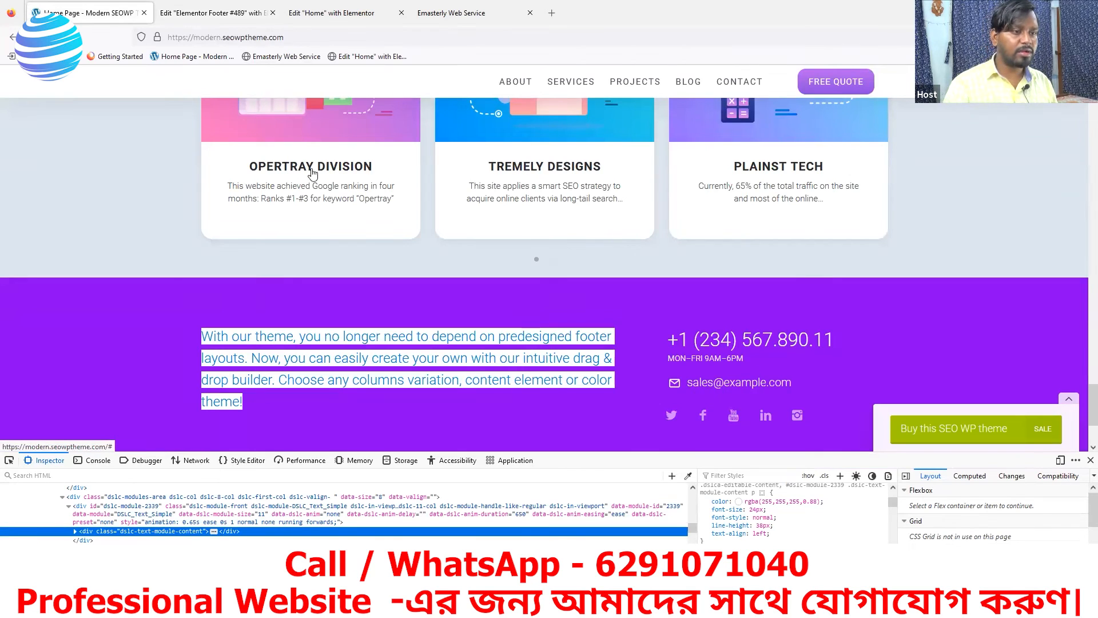
left_click(183, 14)
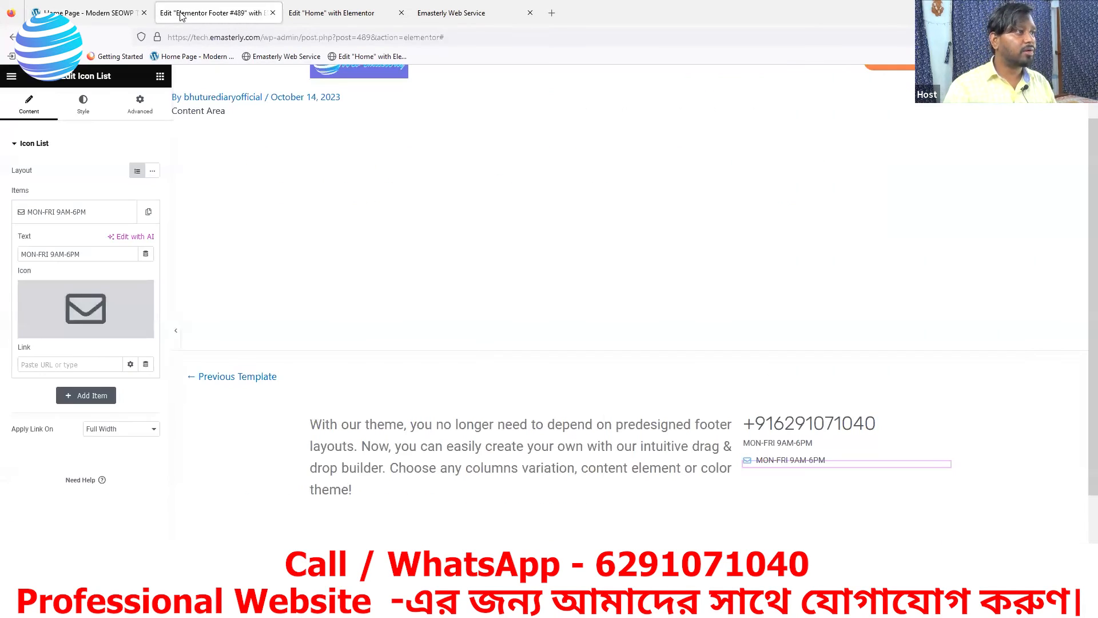
triple_click(86, 254)
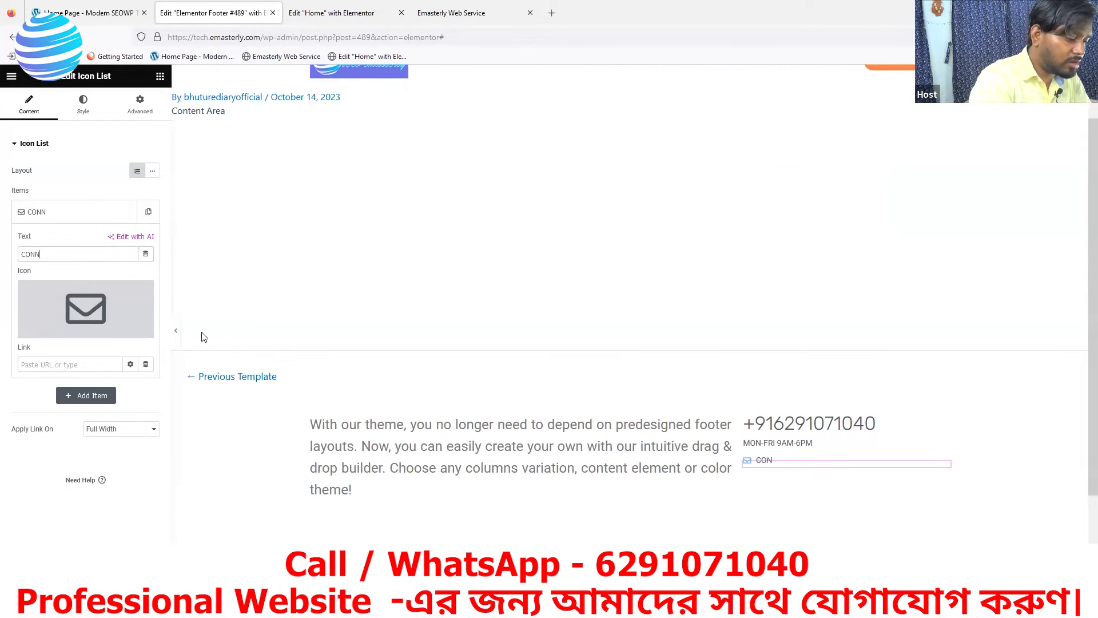
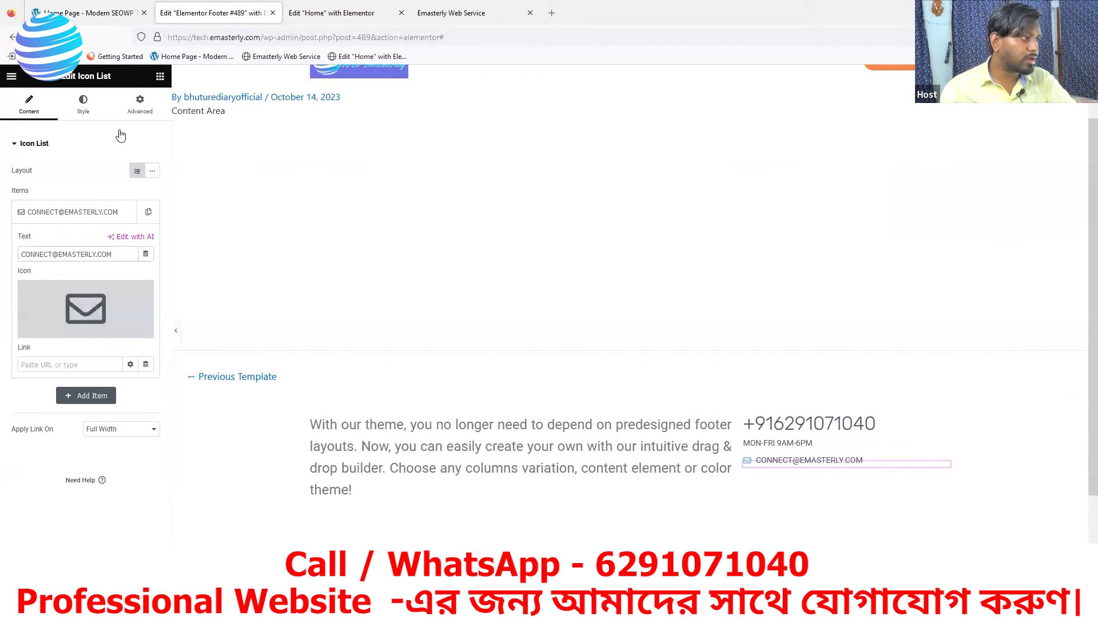
left_click(83, 105)
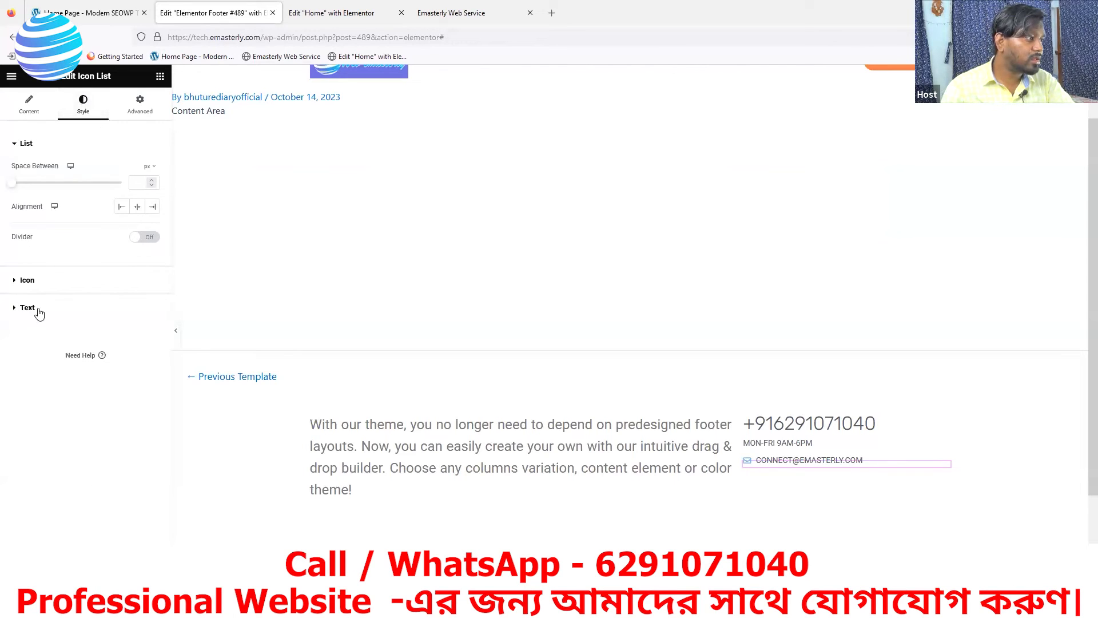
Copy the icon list's #54595F text colour value
left_click(32, 282)
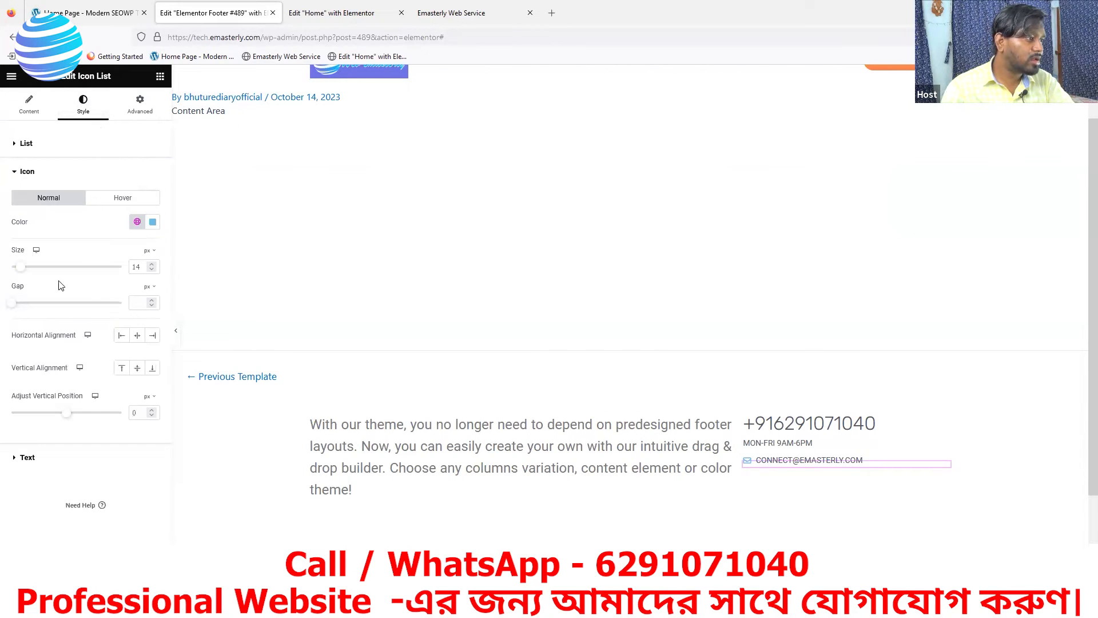
left_click(153, 224)
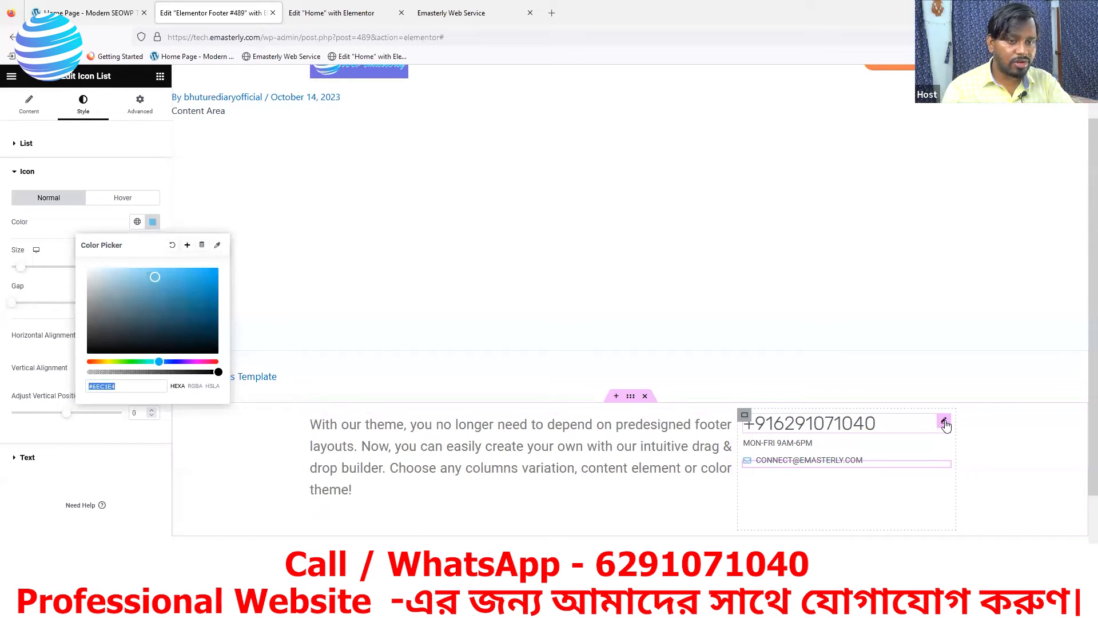
left_click(944, 423)
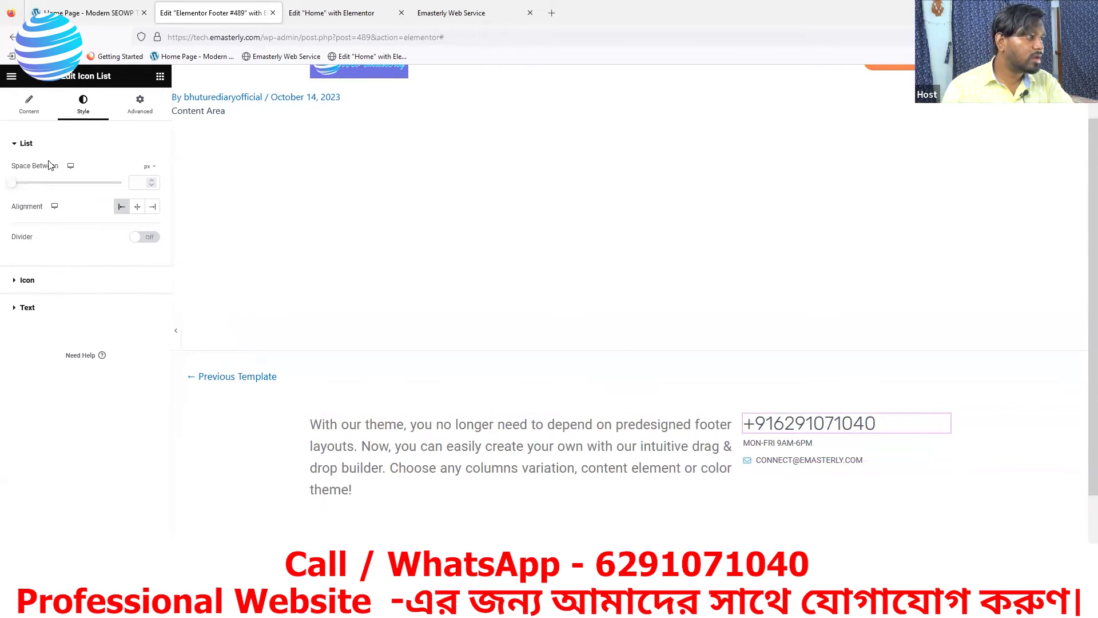
left_click(24, 309)
left_click(153, 299)
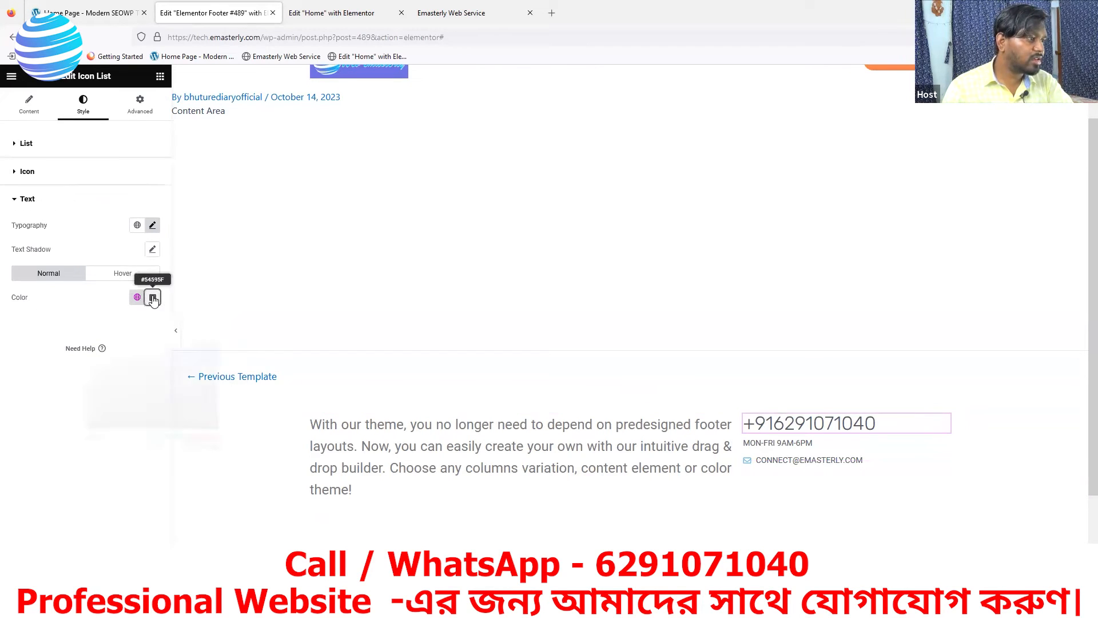
left_click_drag(120, 460, 87, 461)
key("ctrl+c")
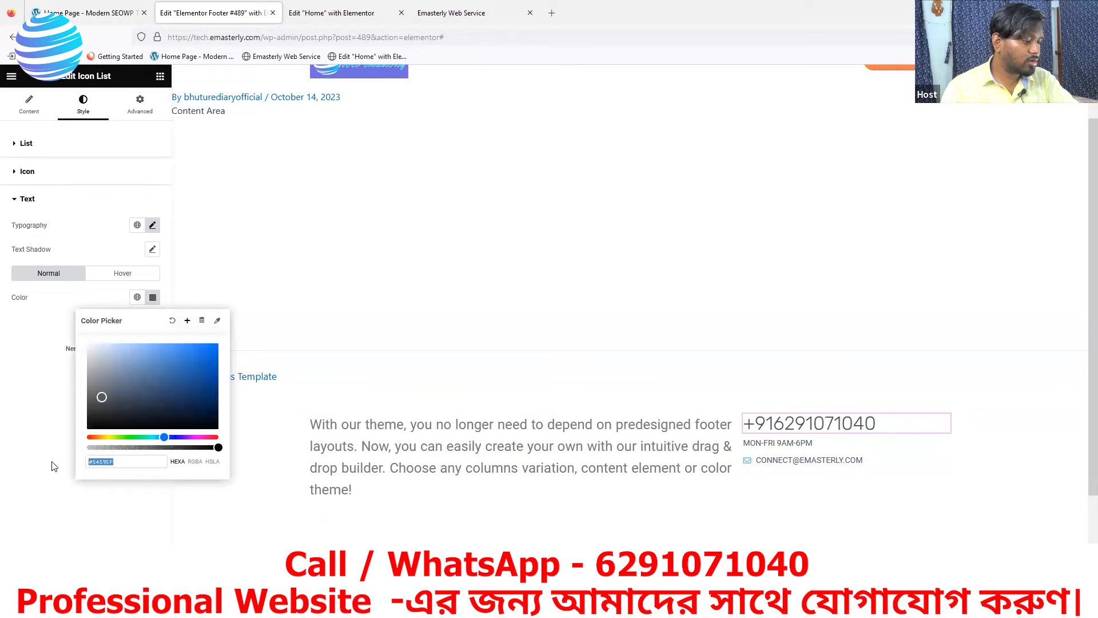
left_click(774, 464)
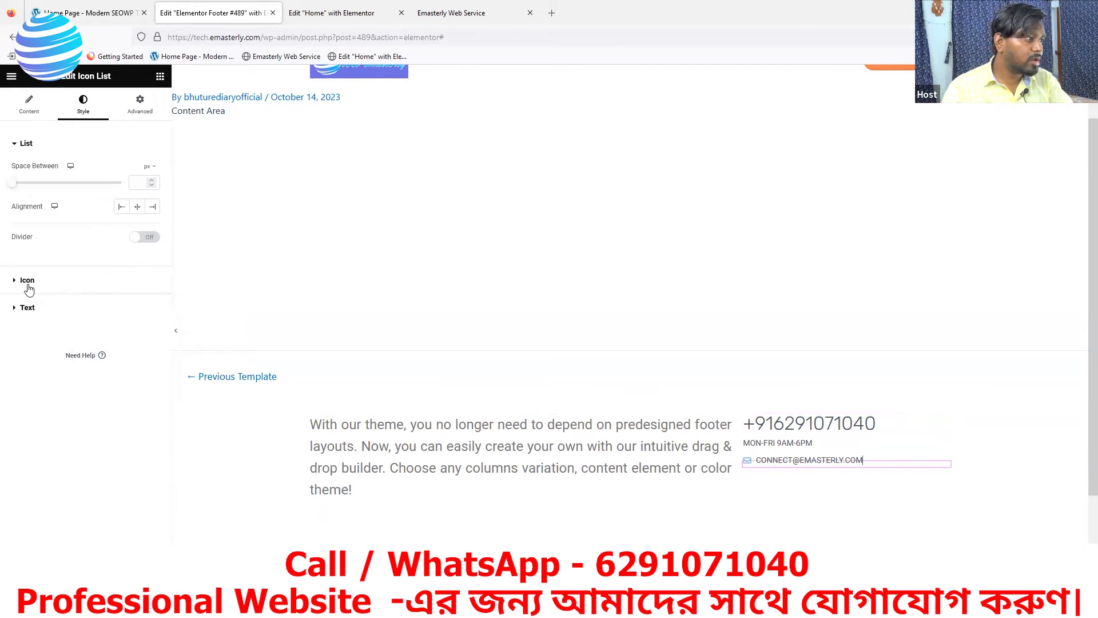
Set the envelope icon colour to #54595F and enlarge it to 16 px
left_click(40, 284)
left_click(153, 221)
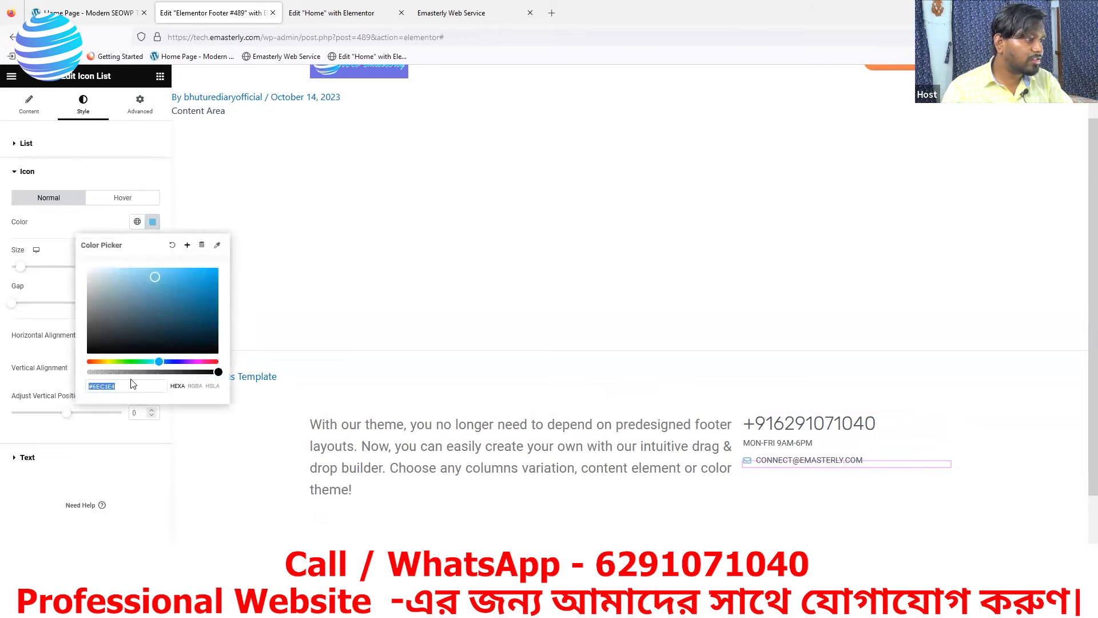
key("ctrl+v")
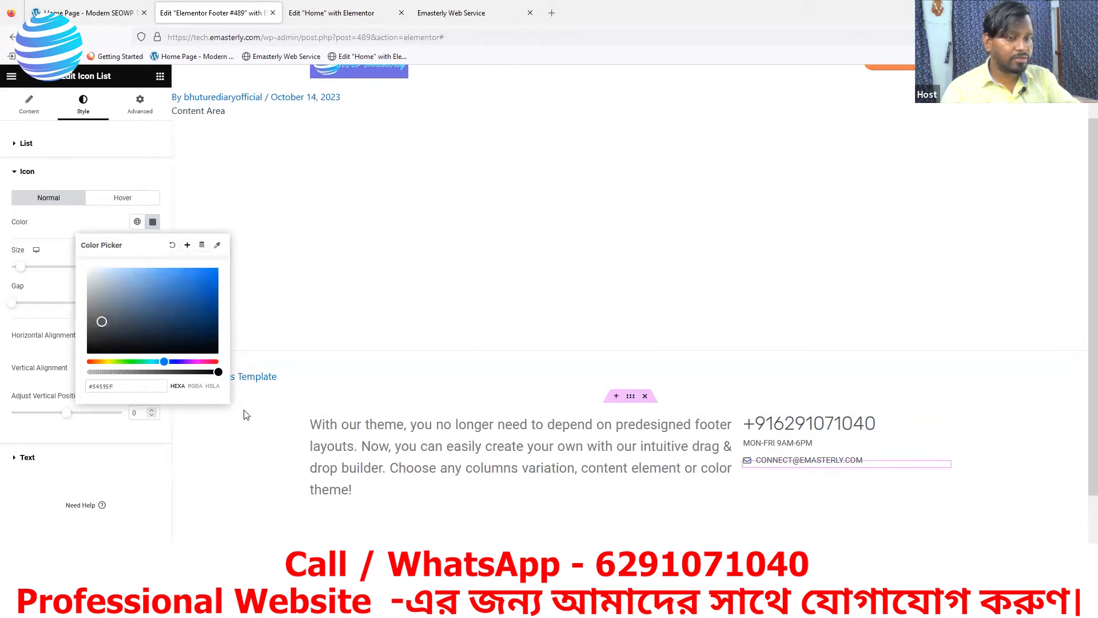
key("Return")
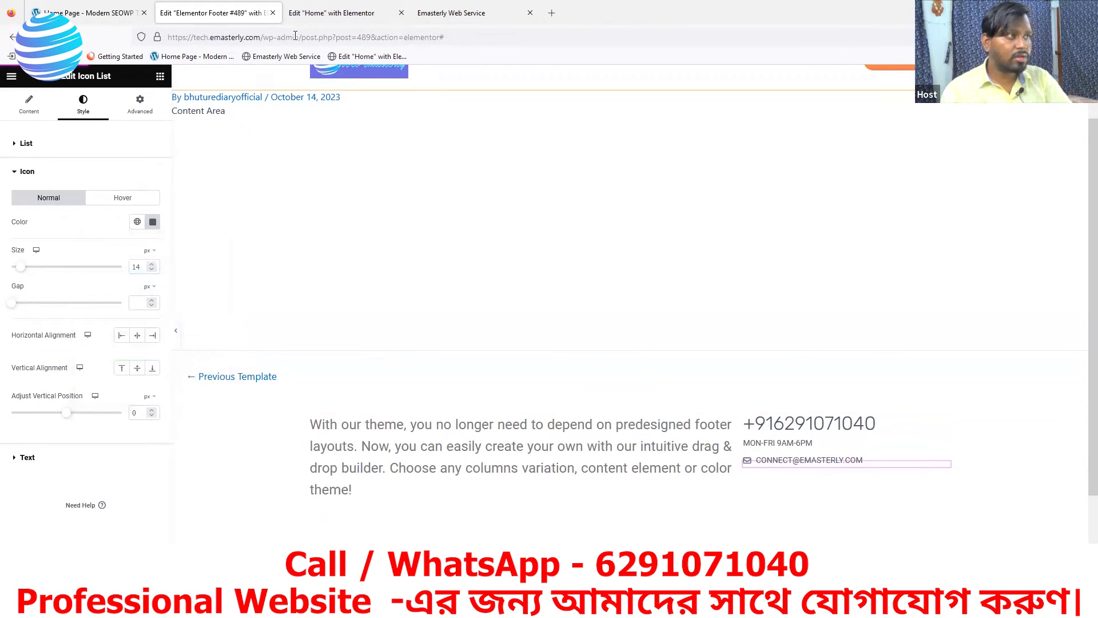
left_click(111, 15)
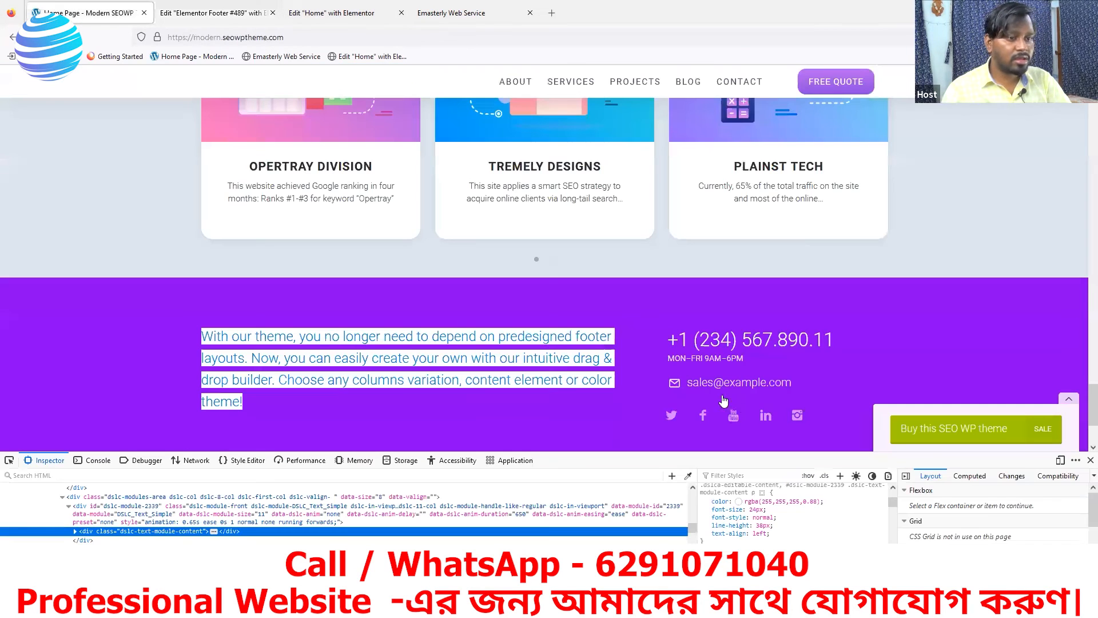
left_click(244, 15)
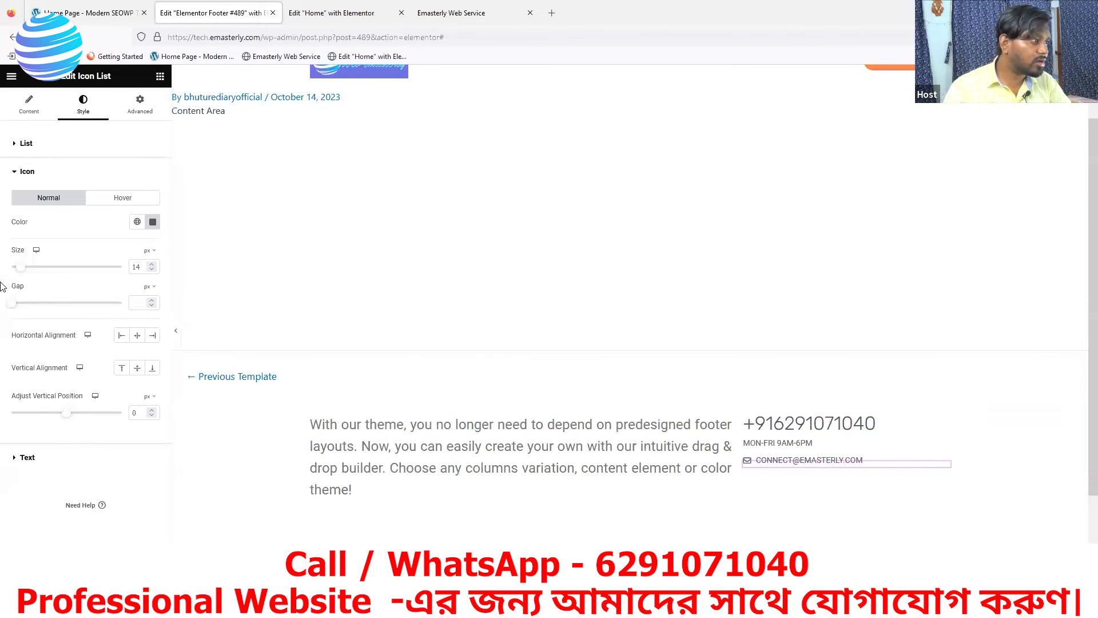
left_click(152, 264)
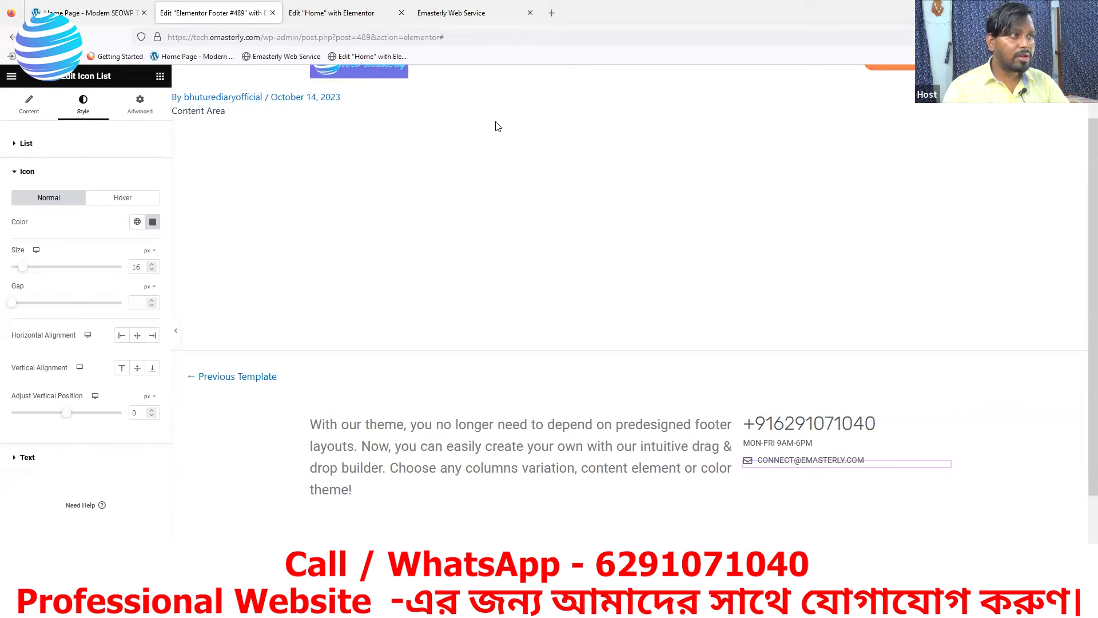
Show the Home Page - Modern SEOWP reference site's footer with developer tools closed
left_click(355, 14)
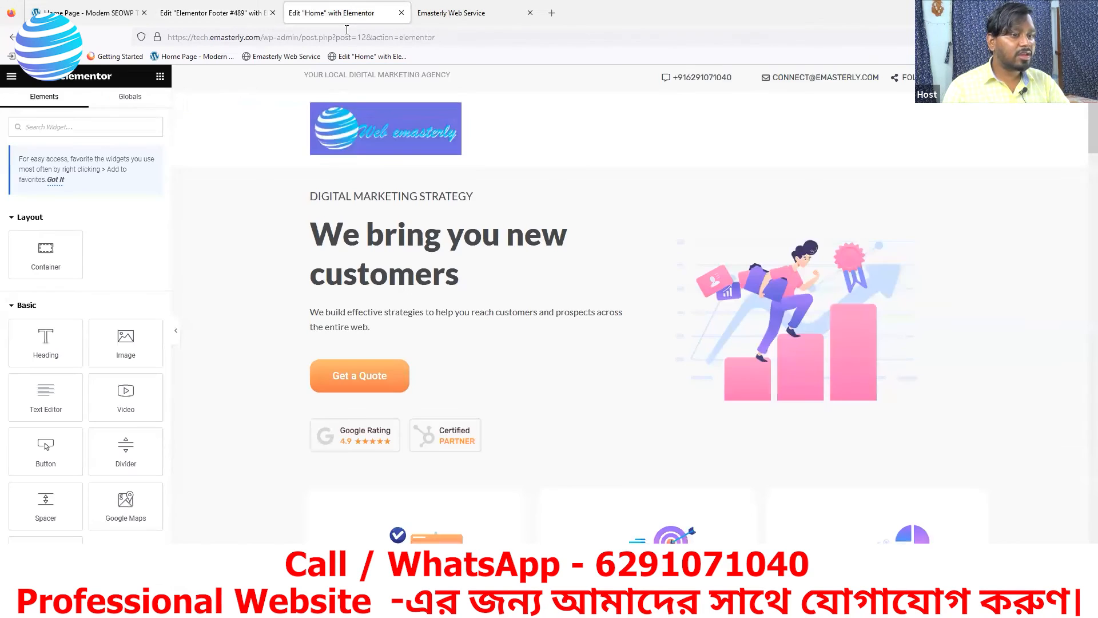
left_click(75, 6)
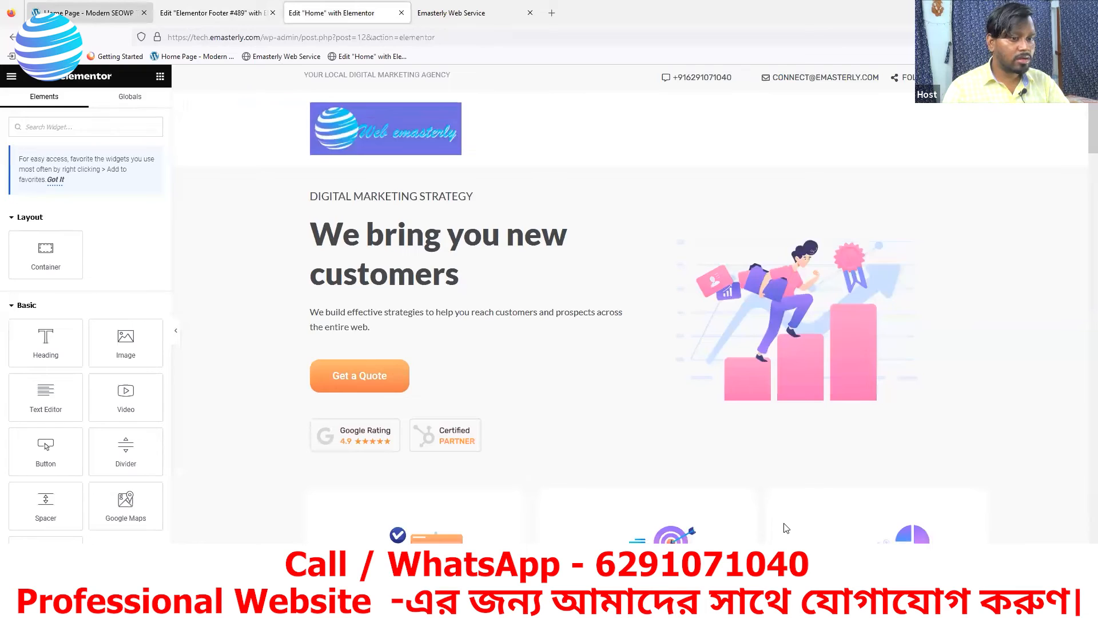
left_click(1090, 460)
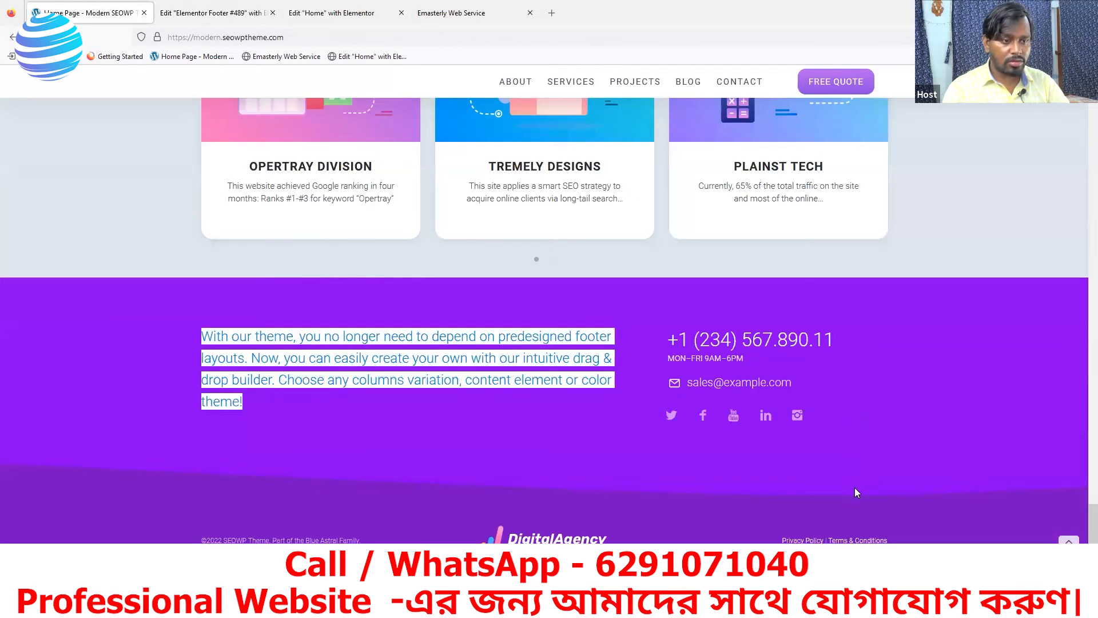
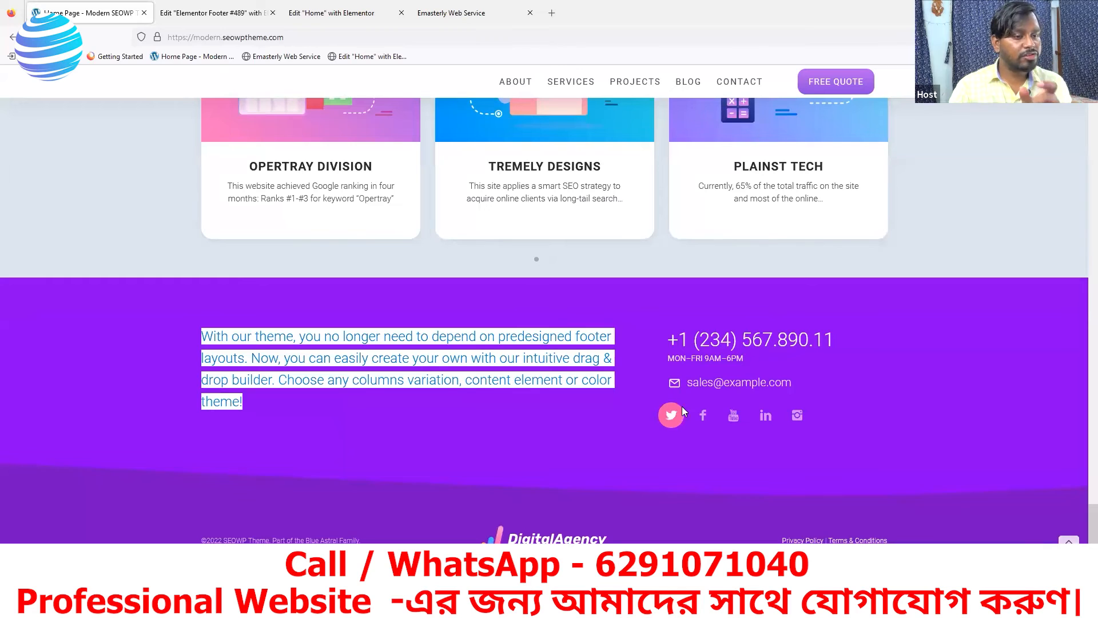
Switch back to the 'Edit Elementor Footer #489' template editor tab
left_click(215, 16)
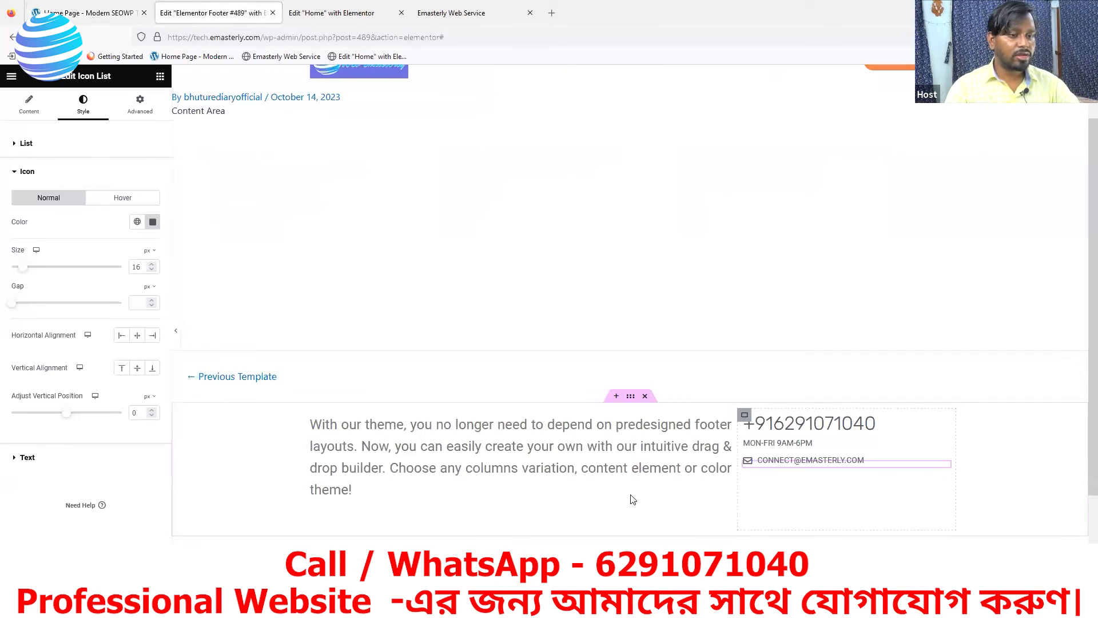
Add a Social Icons widget below the email line, duplicate YouTube twice, and left-align it
left_click(160, 76)
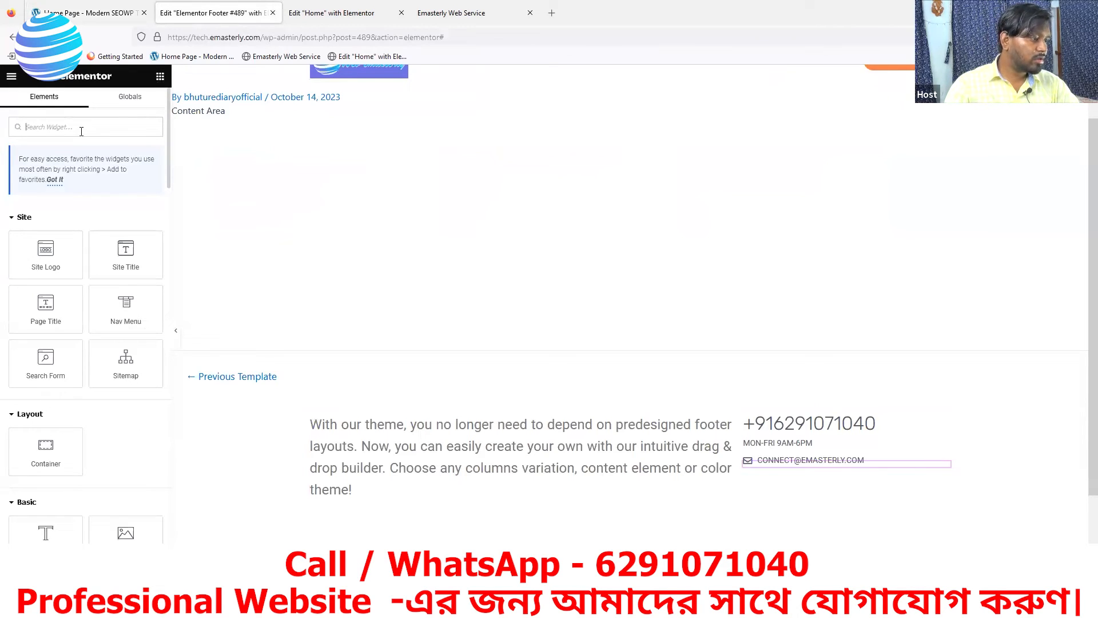
type("s")
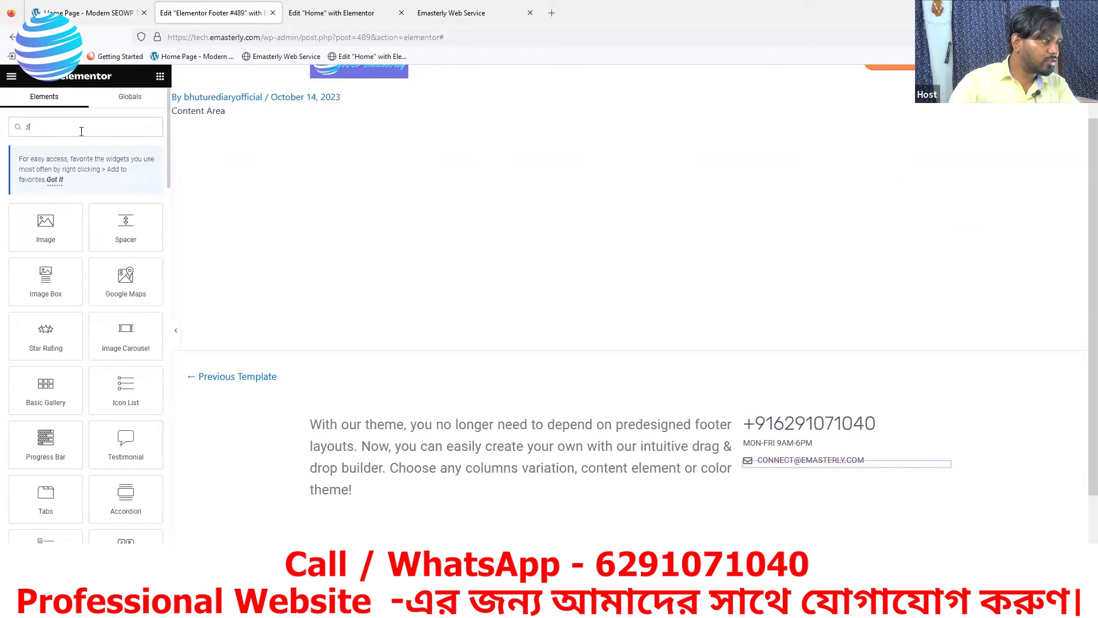
type("oci")
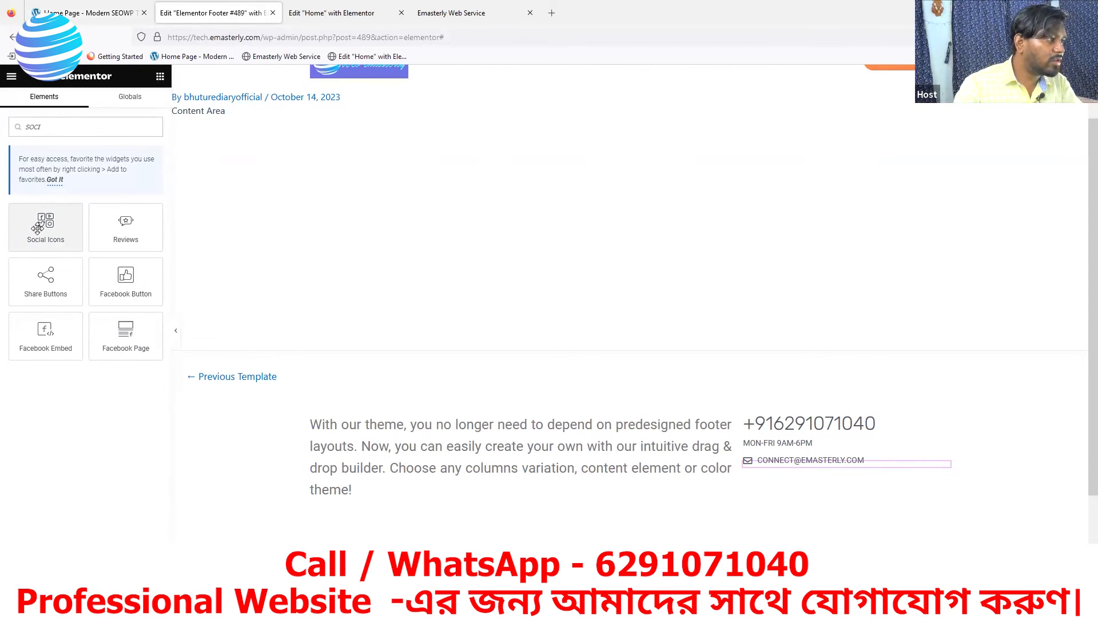
left_click_drag(46, 226, 826, 465)
scroll(916, 366, "down", 2)
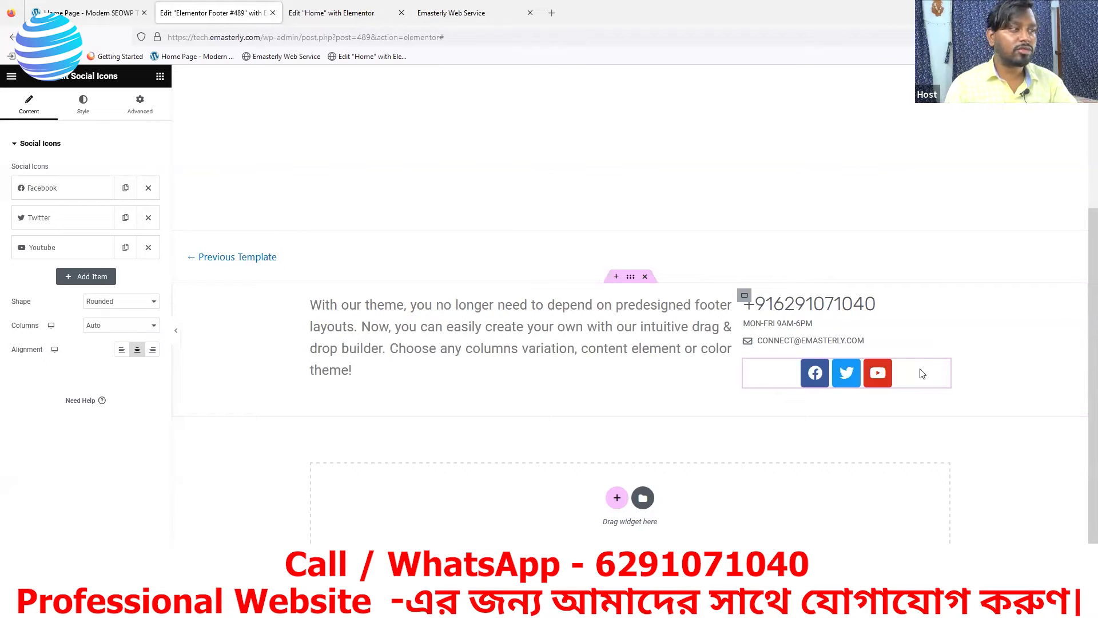
left_click(126, 248)
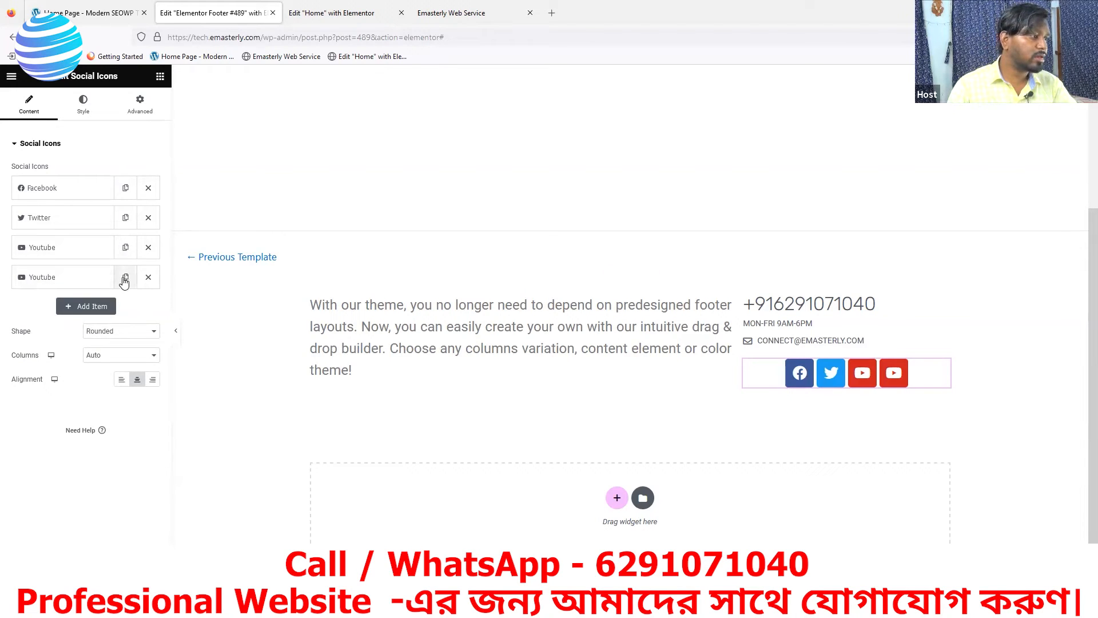
left_click(125, 278)
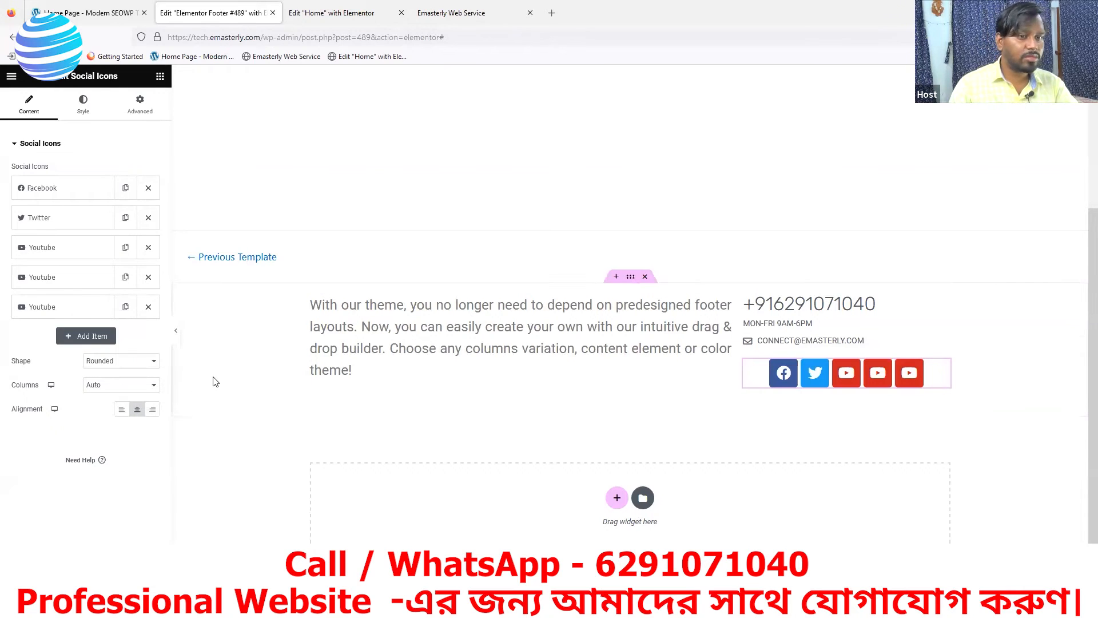
left_click(121, 410)
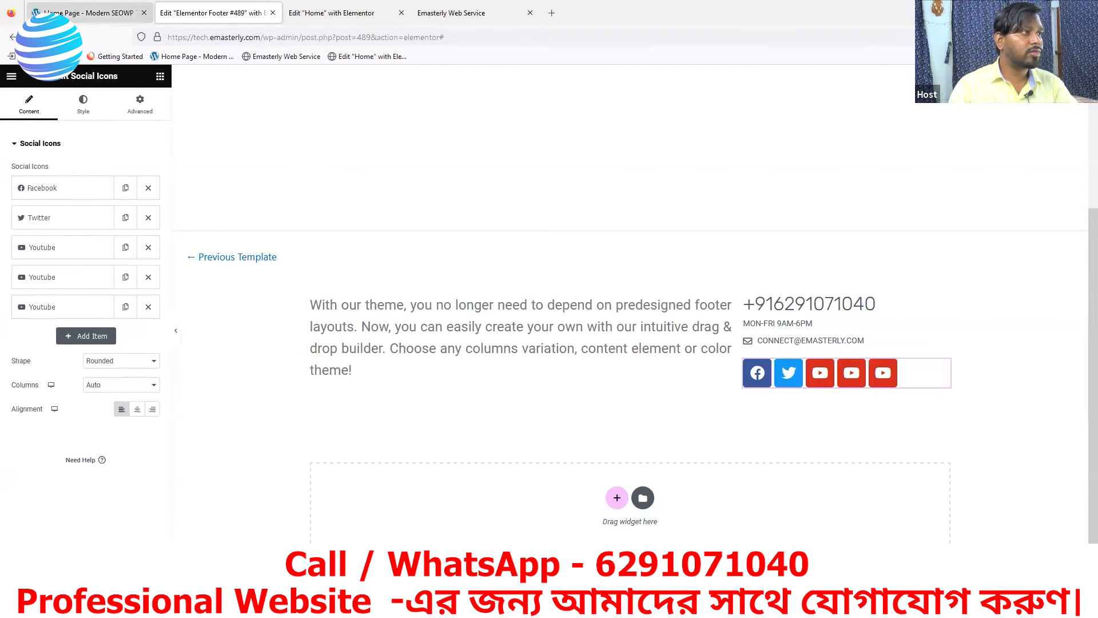
Move Twitter ahead of Facebook to match the reference site's icon order
left_click(61, 13)
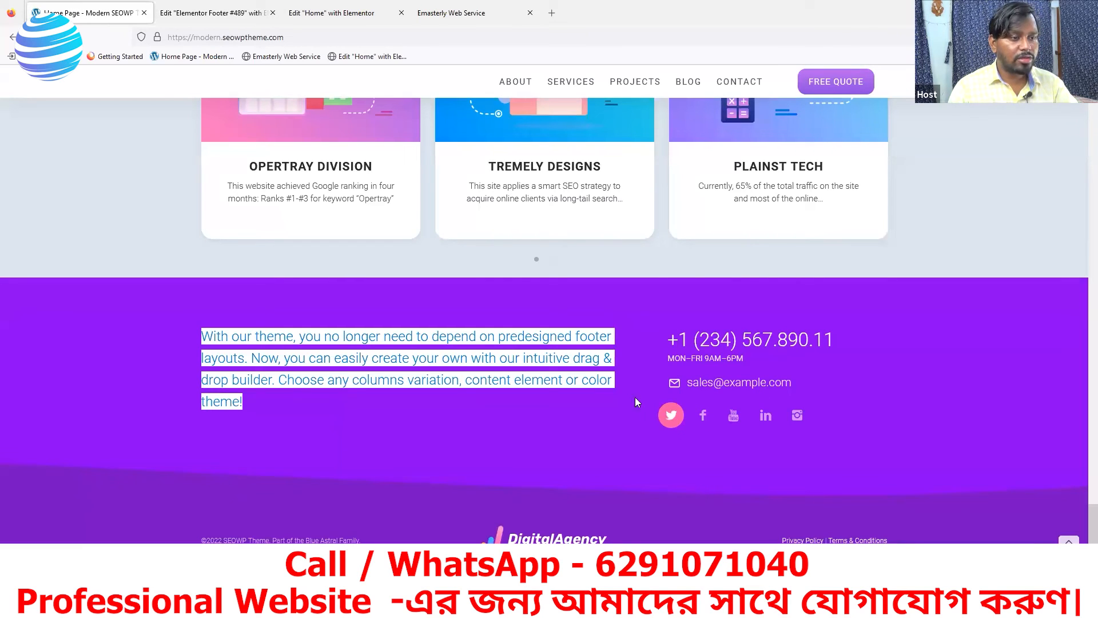
left_click(192, 17)
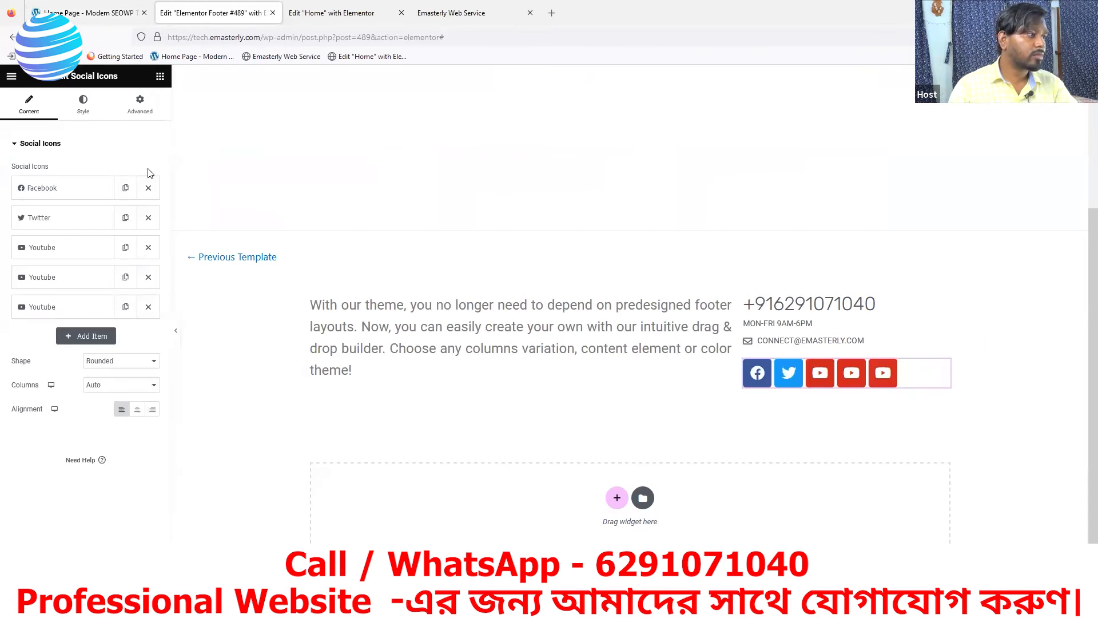
left_click_drag(60, 221, 57, 194)
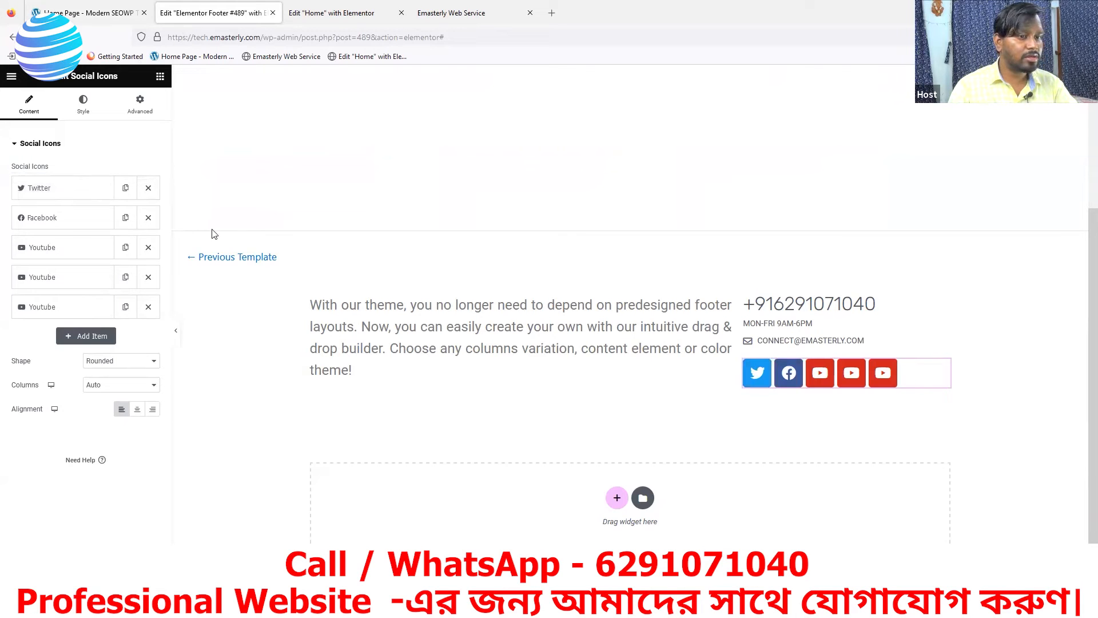
left_click(118, 17)
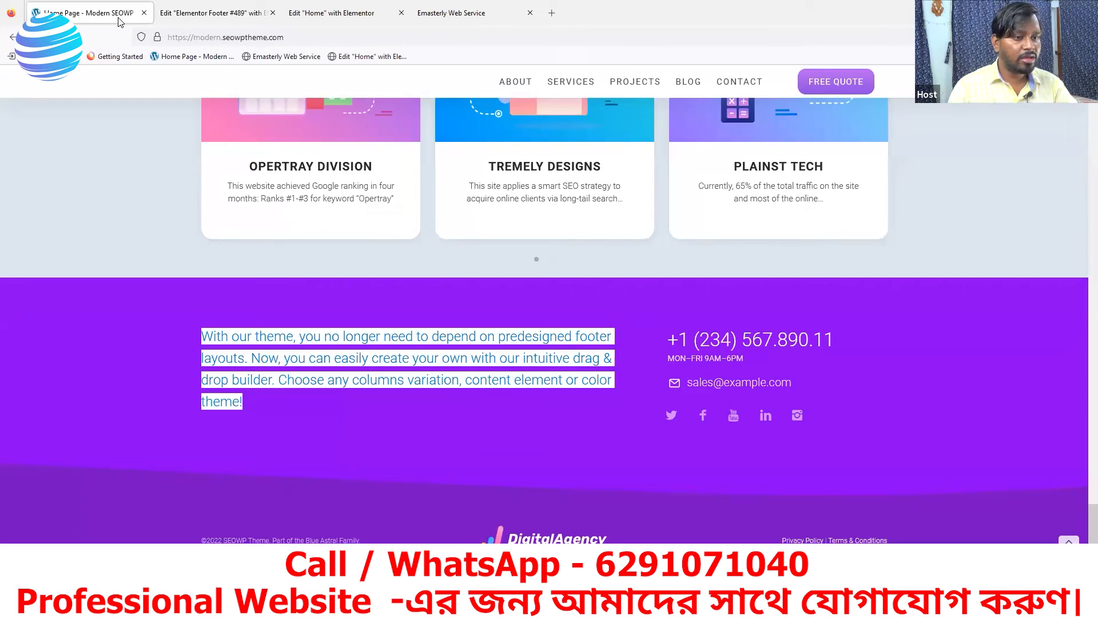
left_click(196, 17)
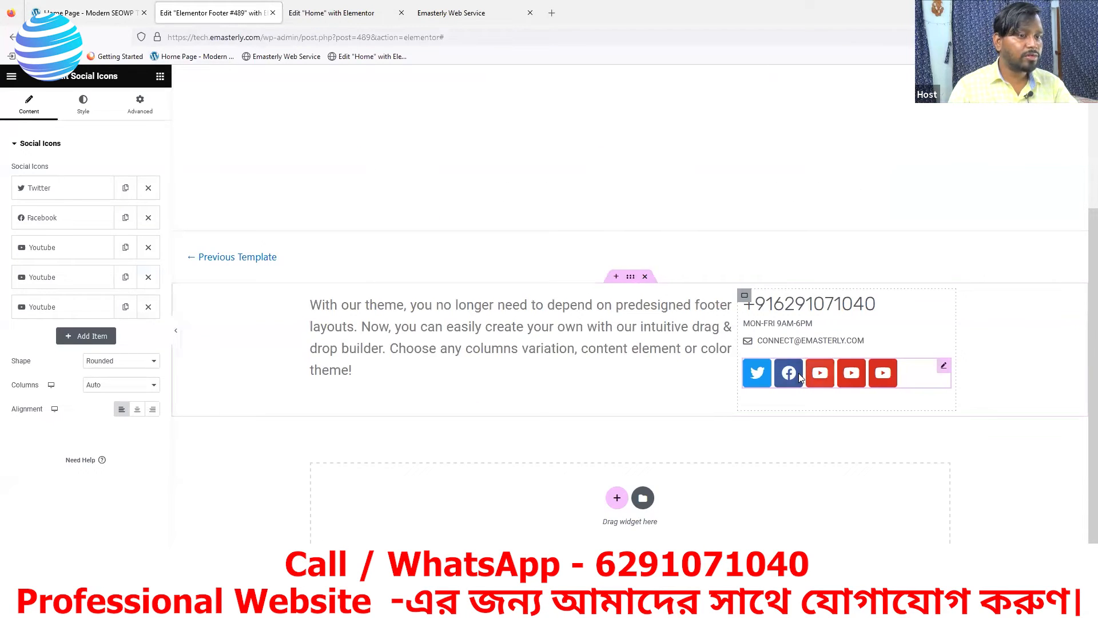
Replace the fourth social icon with the Linkedin icon from the Icon Library
left_click(66, 282)
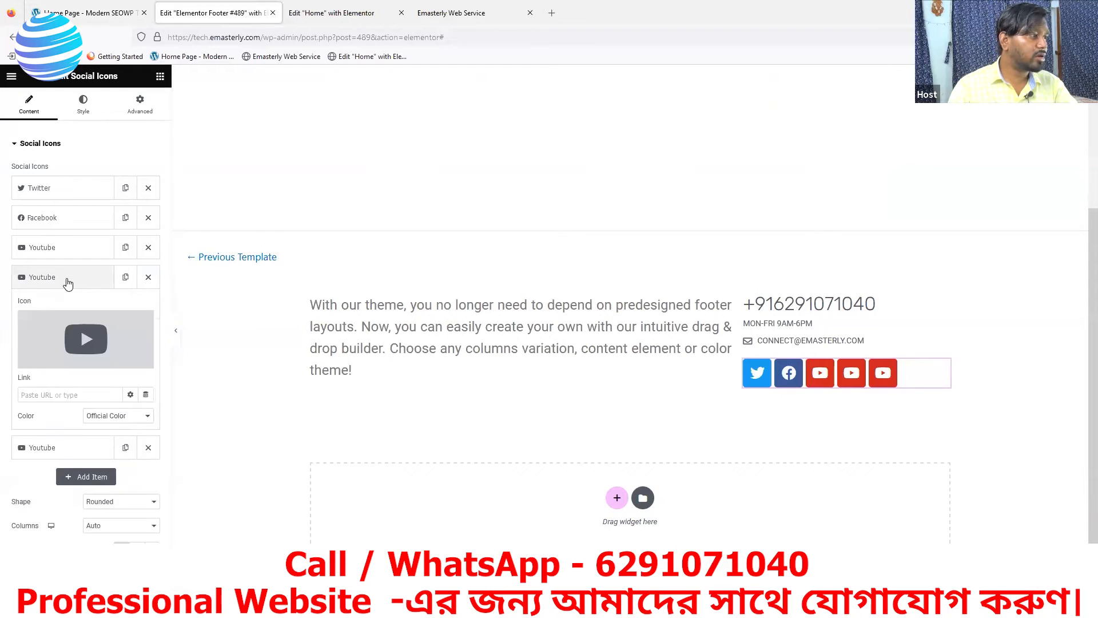
mouse_move(60, 361)
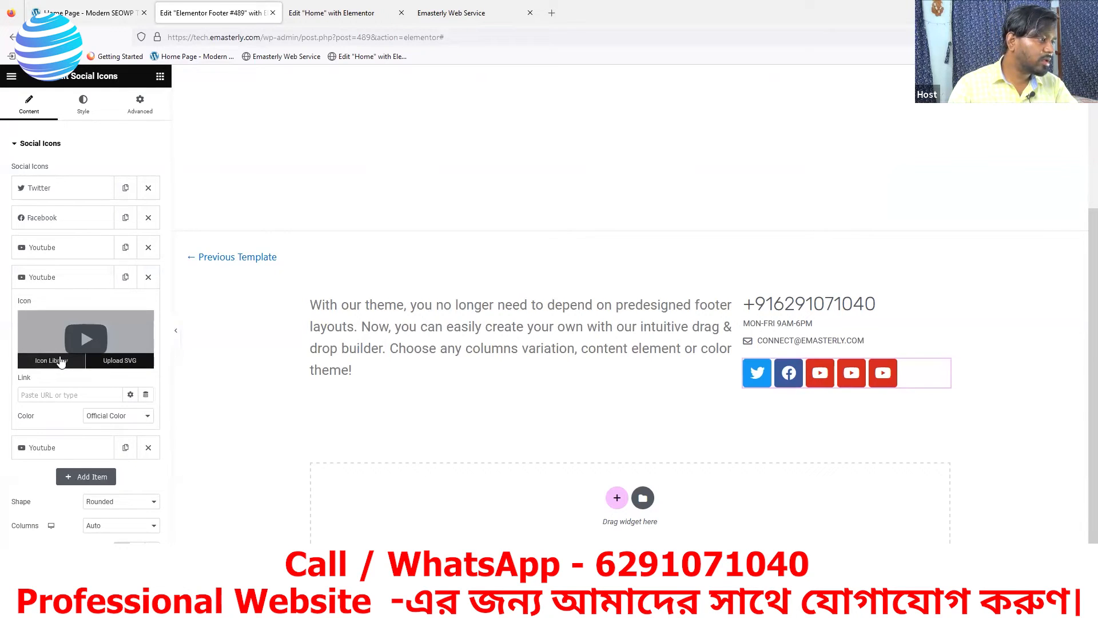
left_click(60, 366)
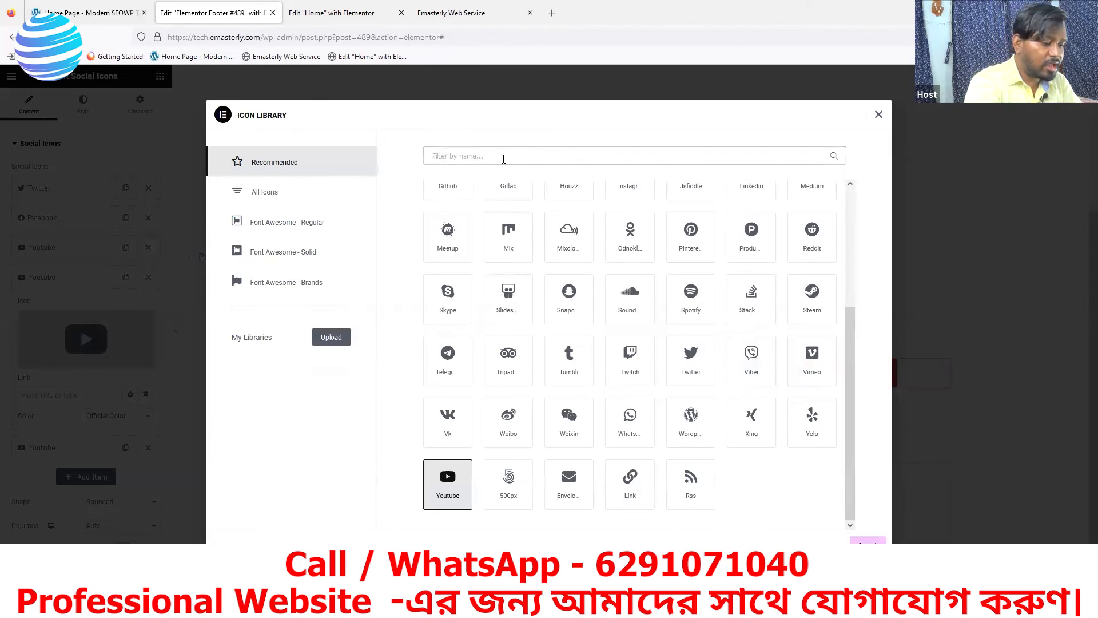
type("LINK")
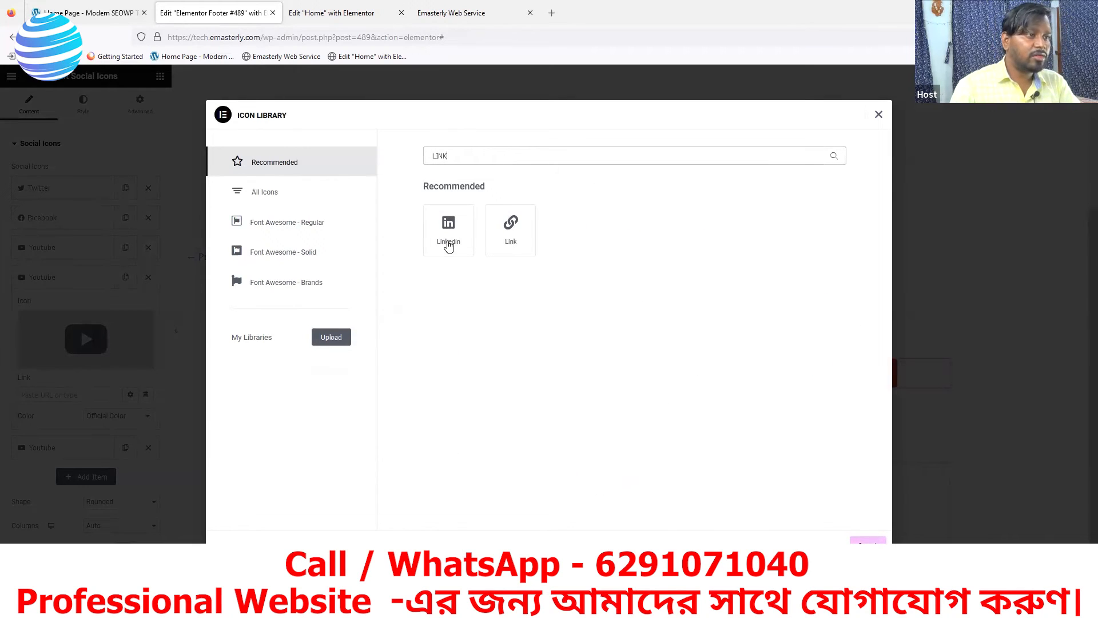
left_click(449, 245)
left_click(867, 540)
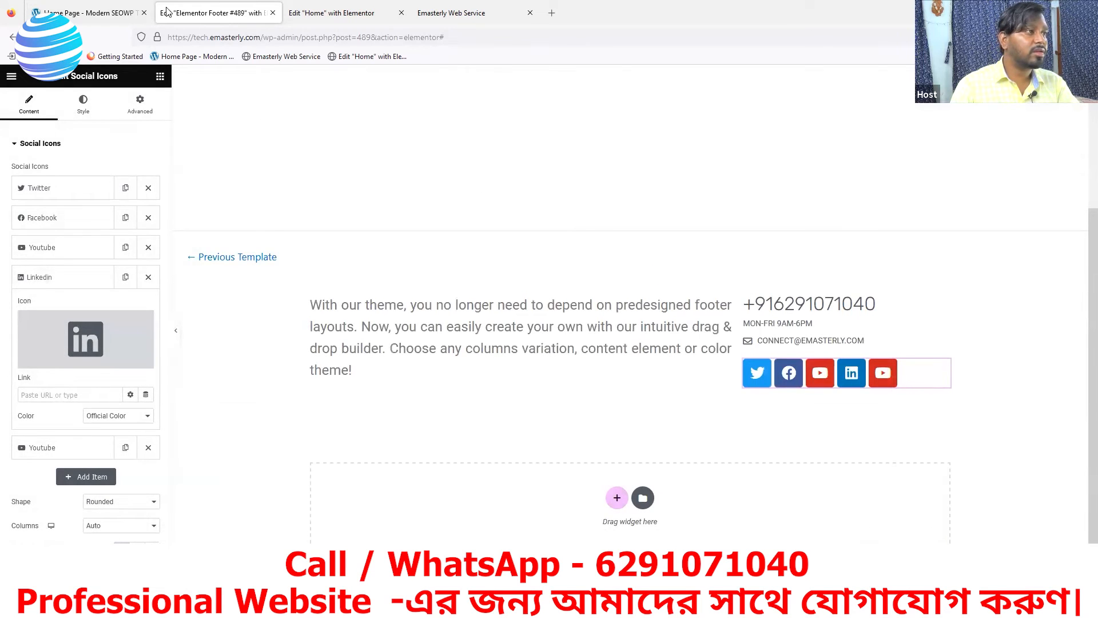
Replace the fifth social icon with the Instagram icon from the Icon Library
left_click(113, 14)
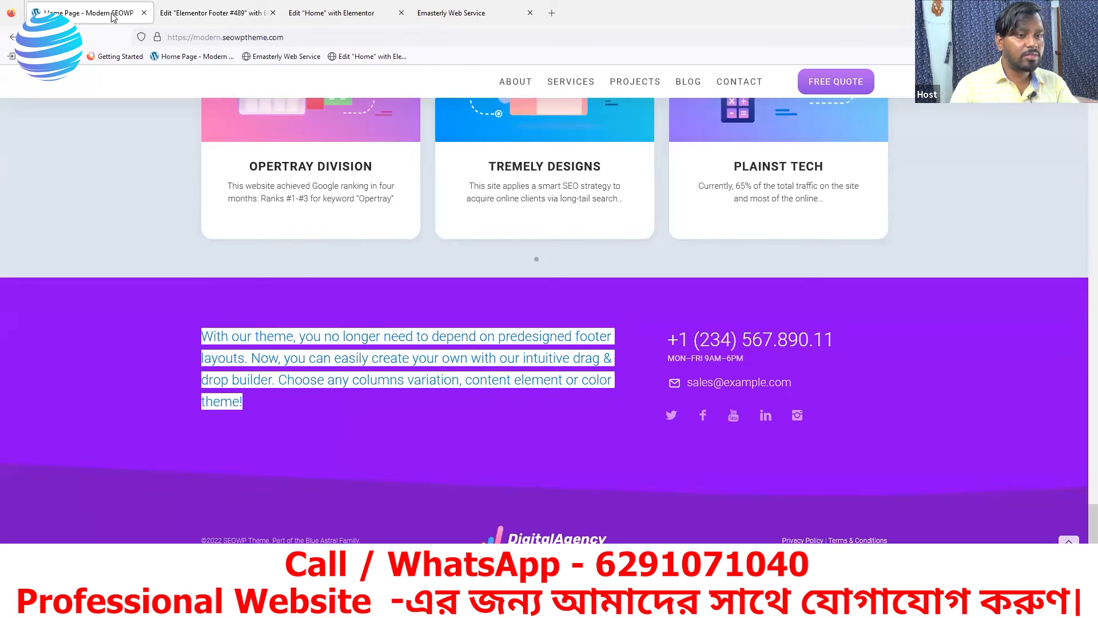
left_click(163, 13)
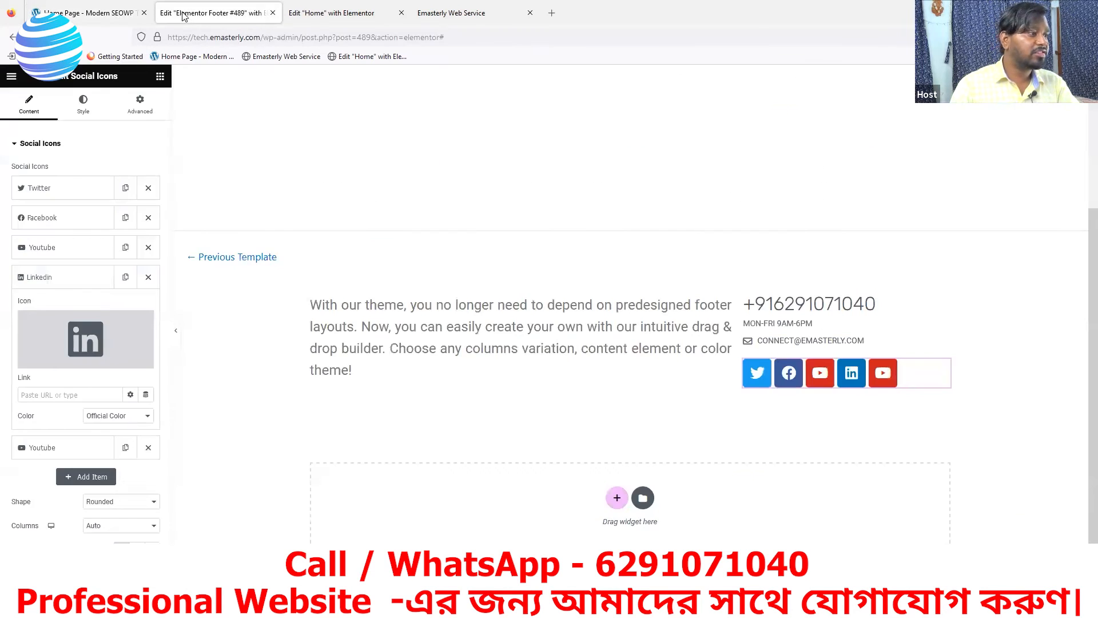
left_click(66, 277)
left_click(63, 309)
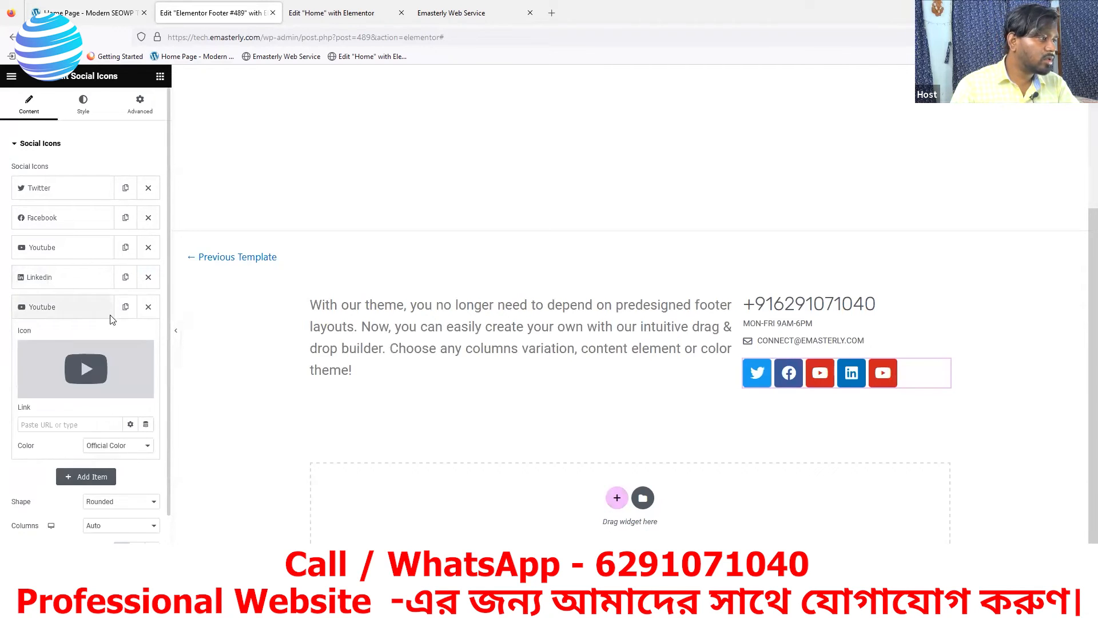
left_click(51, 392)
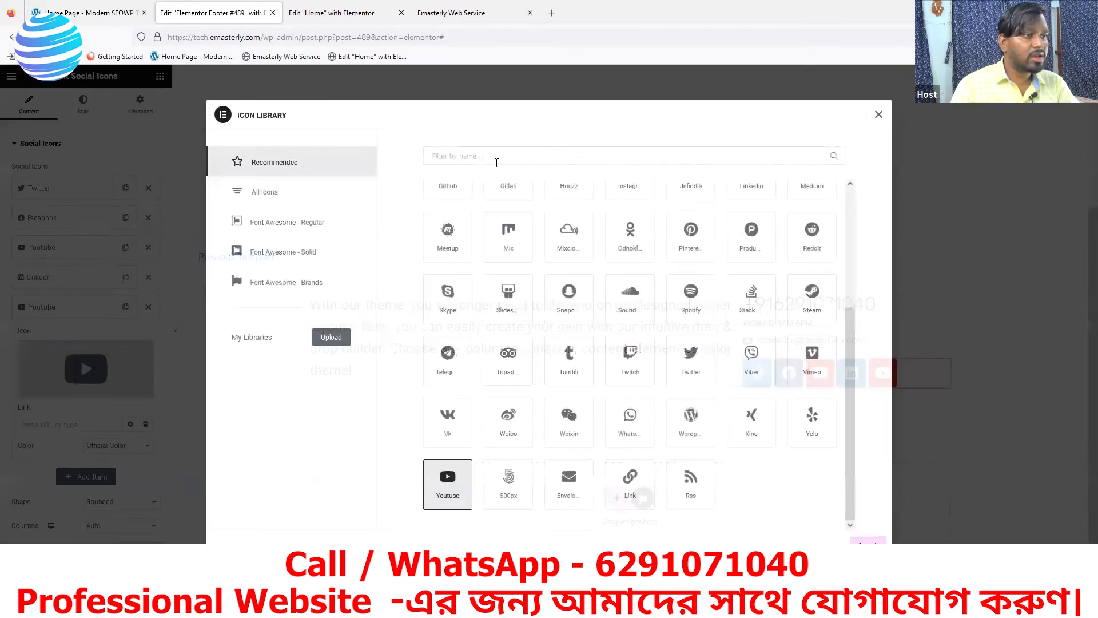
left_click(496, 156)
type("INSTA")
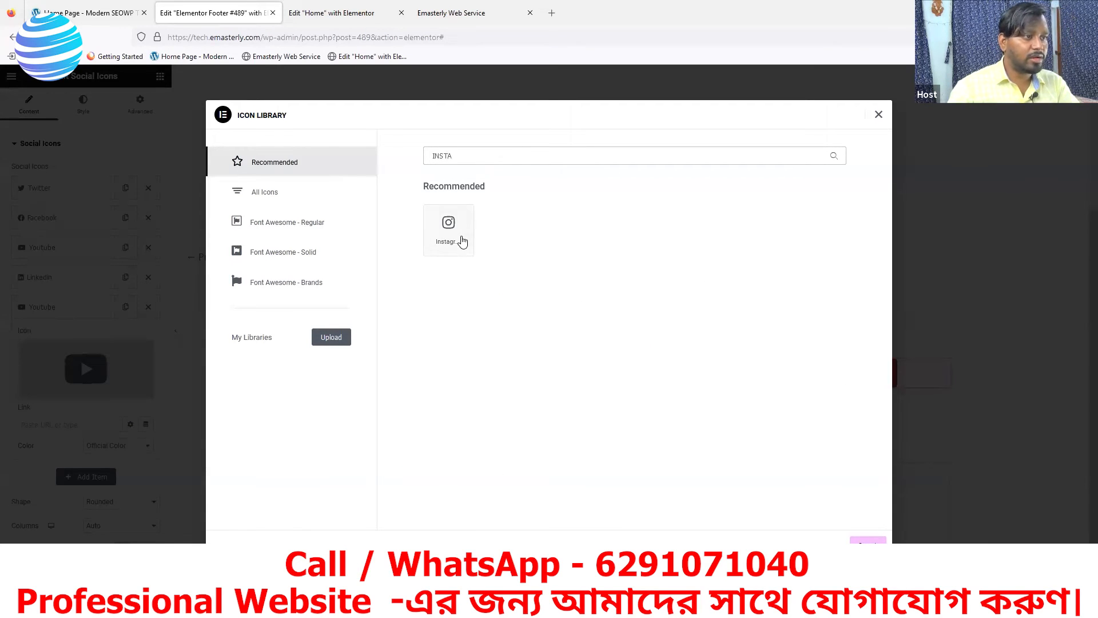
left_click(458, 239)
left_click(867, 540)
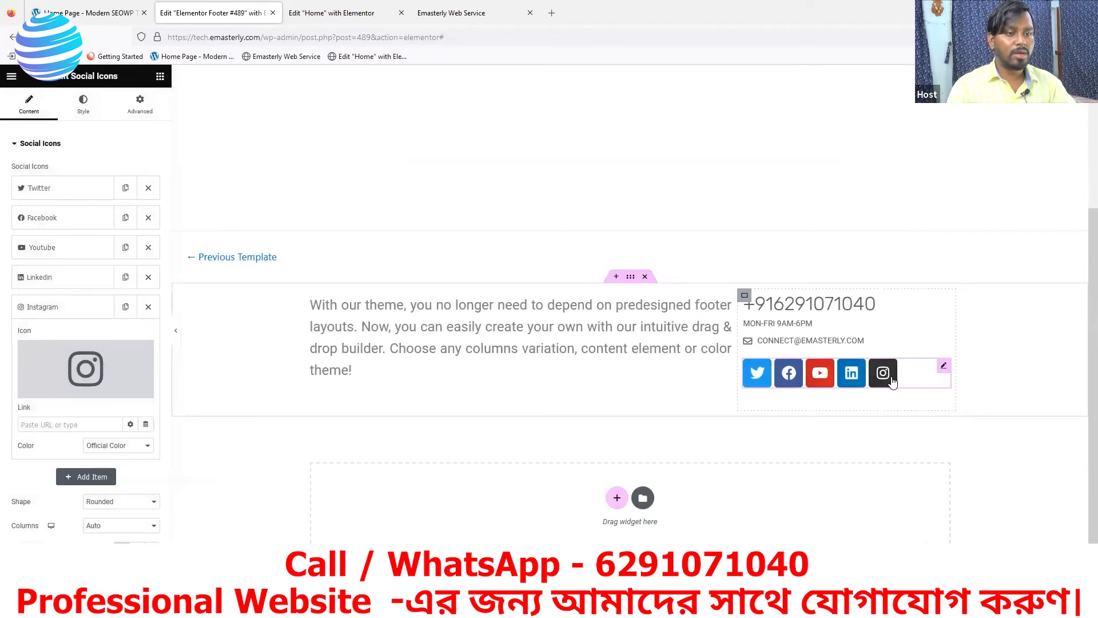
left_click(78, 109)
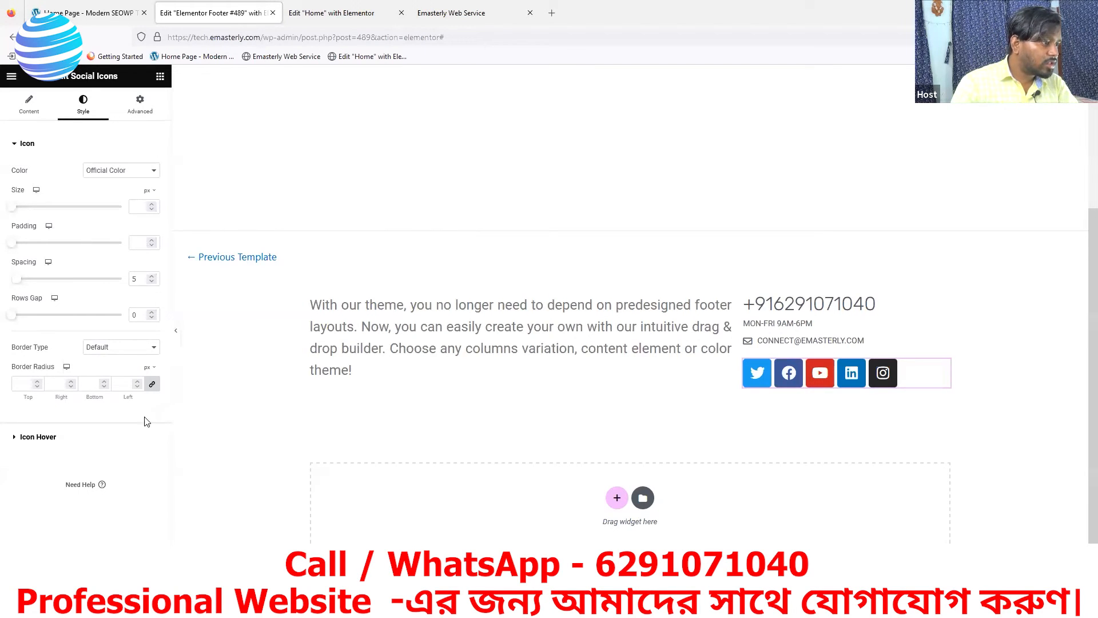
Review the social icons' hover animation and switch their colour option to Custom
left_click(36, 438)
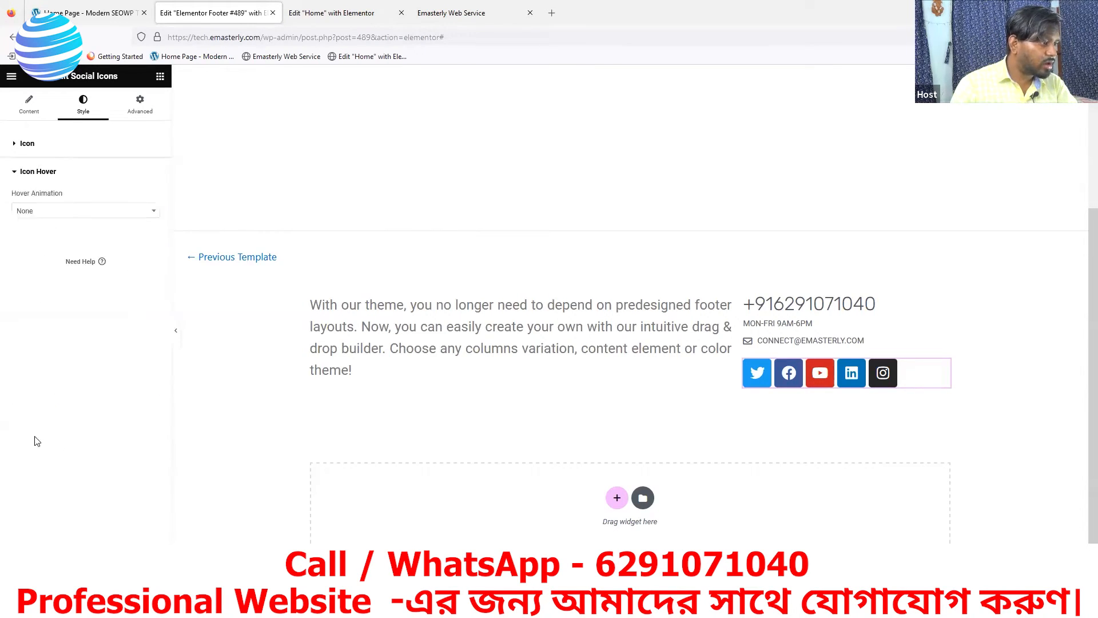
left_click(26, 145)
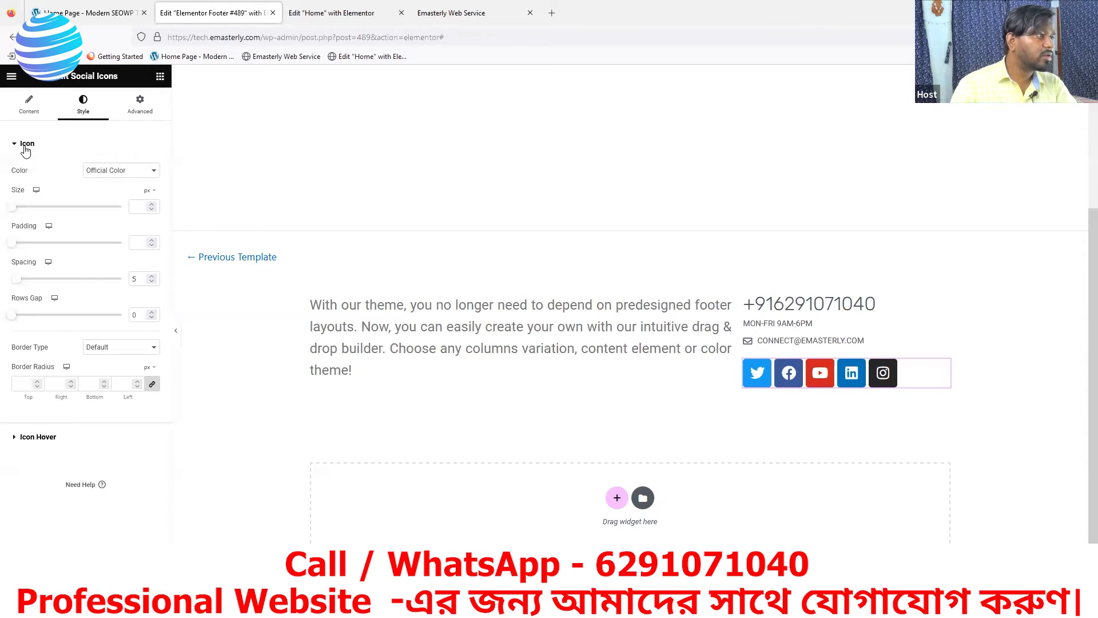
left_click(130, 178)
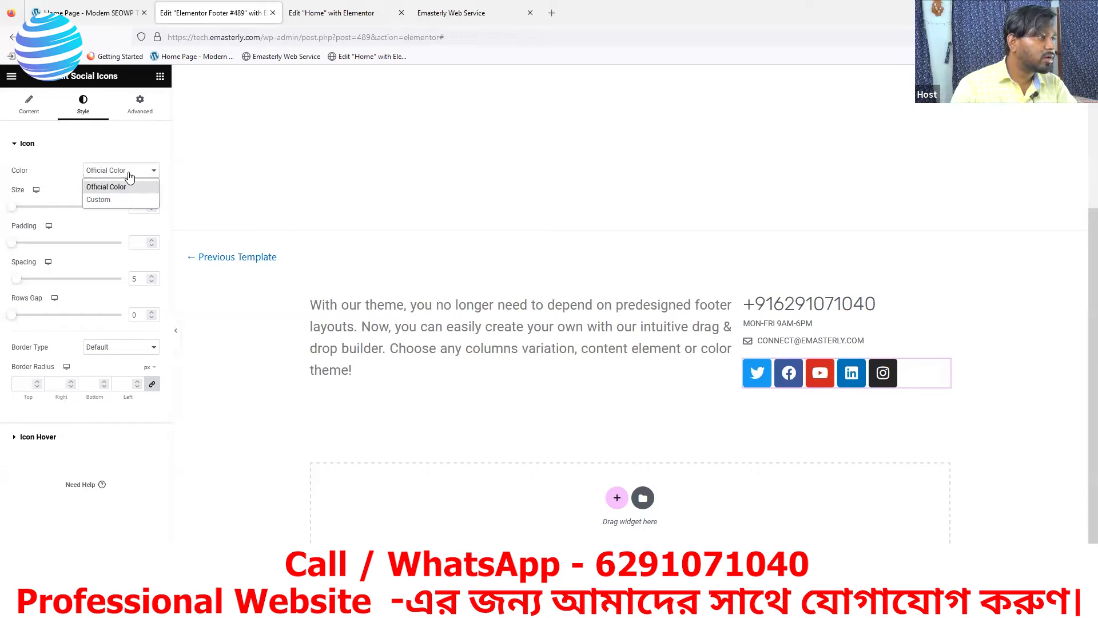
left_click(99, 200)
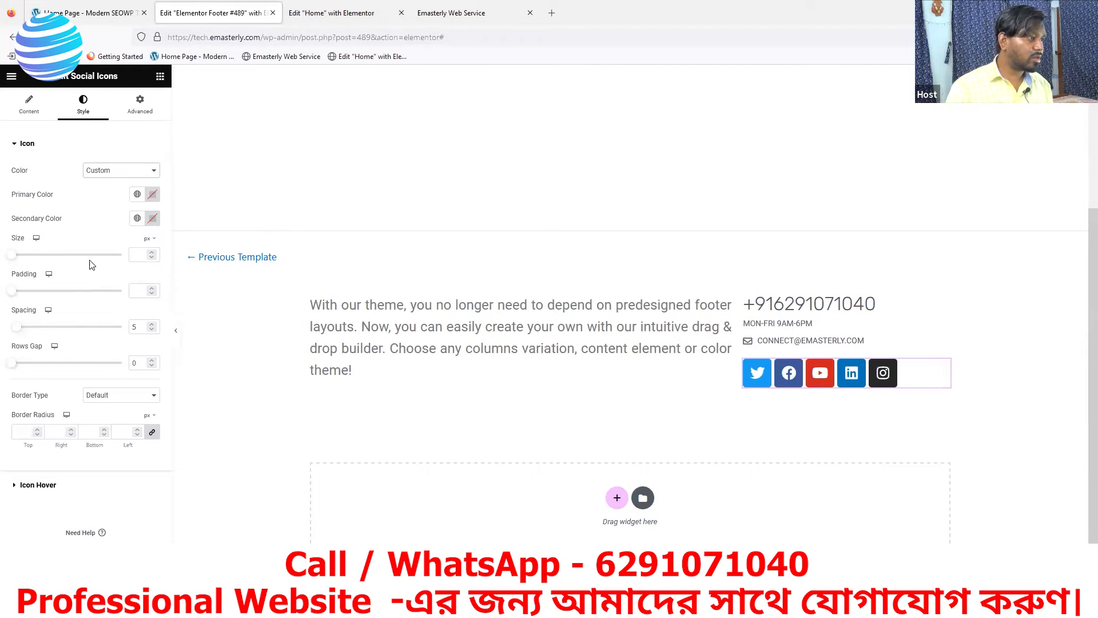
left_click(28, 101)
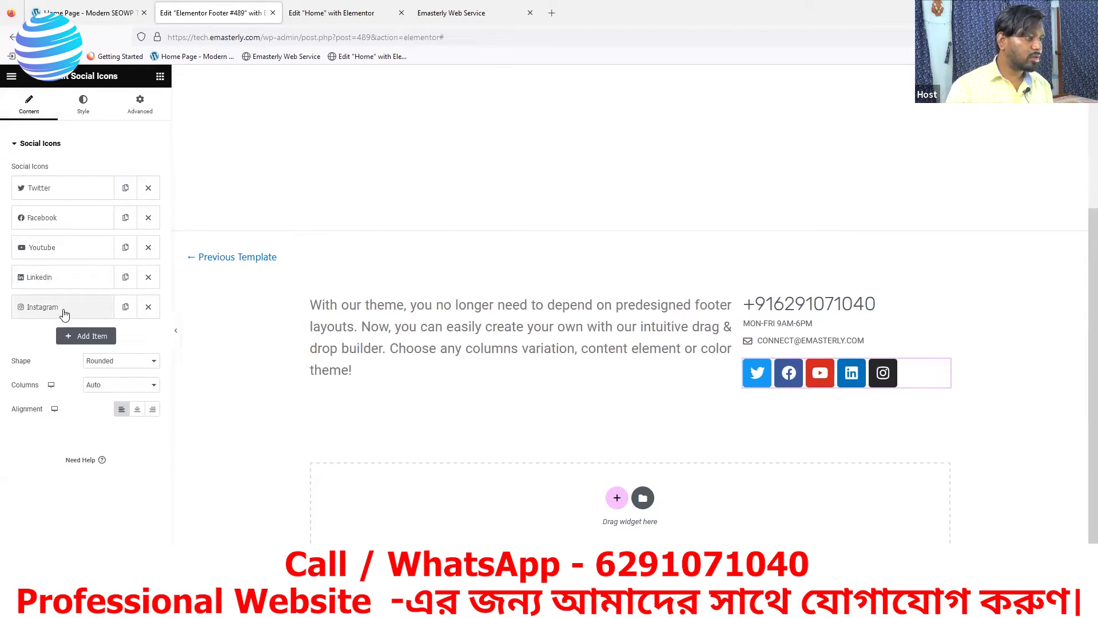
left_click(83, 105)
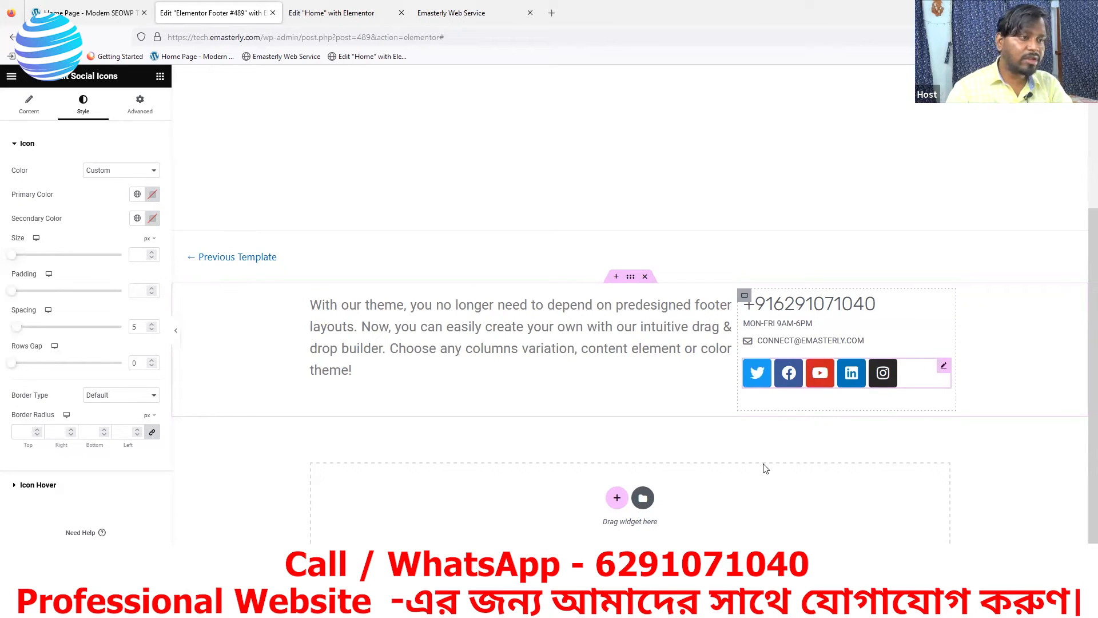
Set the social icon size to 14
left_click(152, 255)
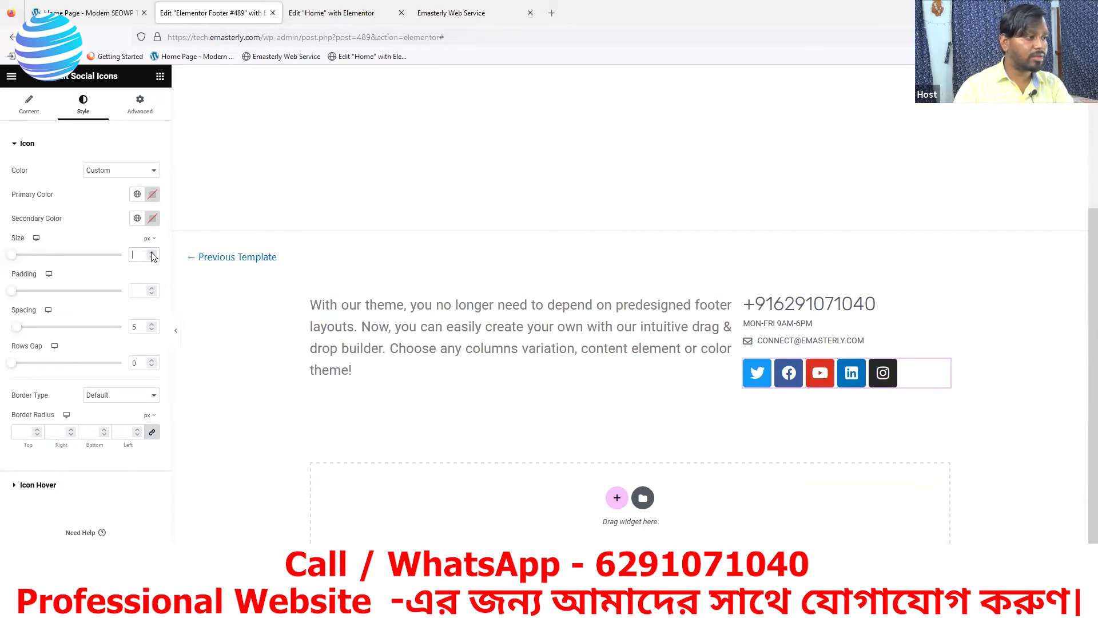
type("6")
left_click(151, 253)
left_click(152, 252)
left_click(152, 253)
left_click(152, 253)
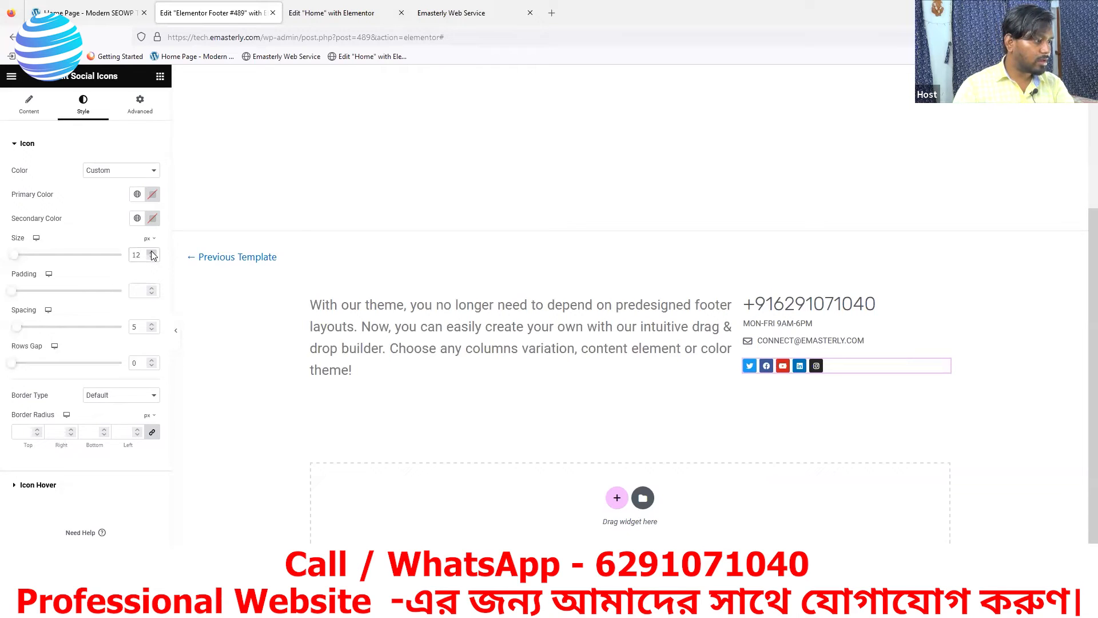
left_click(151, 253)
left_click(152, 253)
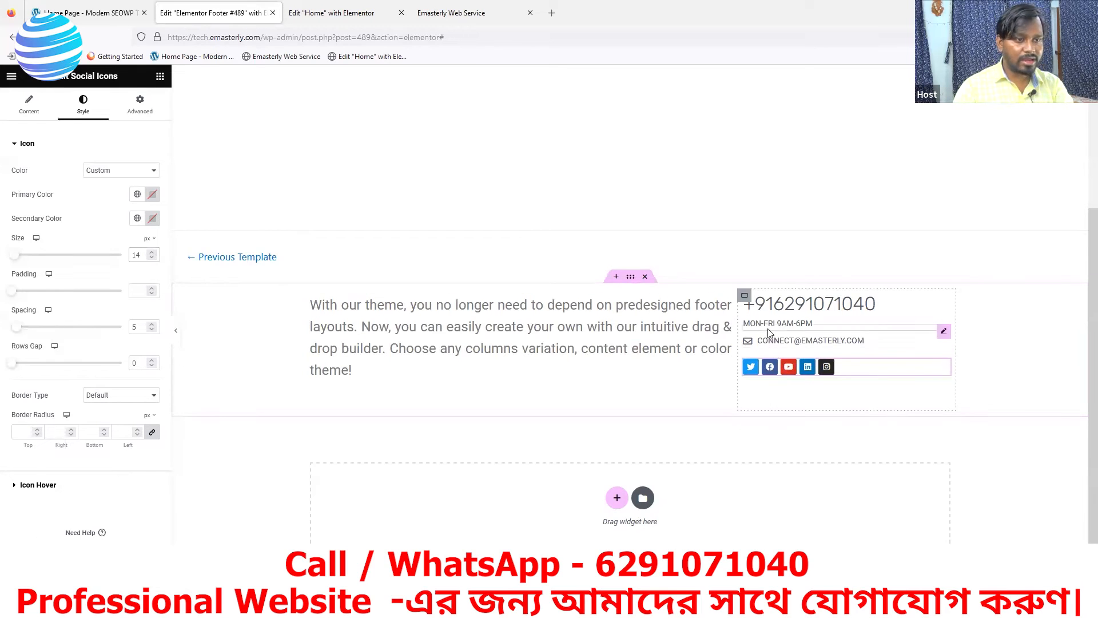
Unlink the widget margins and set the social icons' top margin to -8
left_click(137, 111)
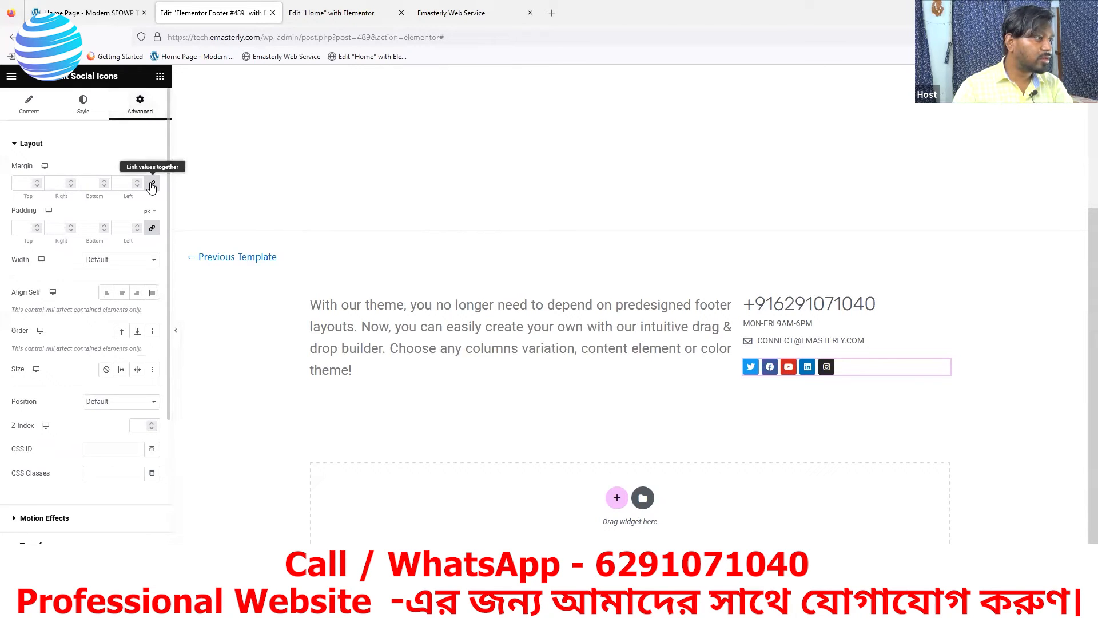
left_click(152, 184)
left_click(37, 185)
left_click(37, 185)
left_click(37, 186)
left_click(36, 186)
left_click(37, 185)
left_click(36, 186)
left_click(37, 186)
left_click(37, 186)
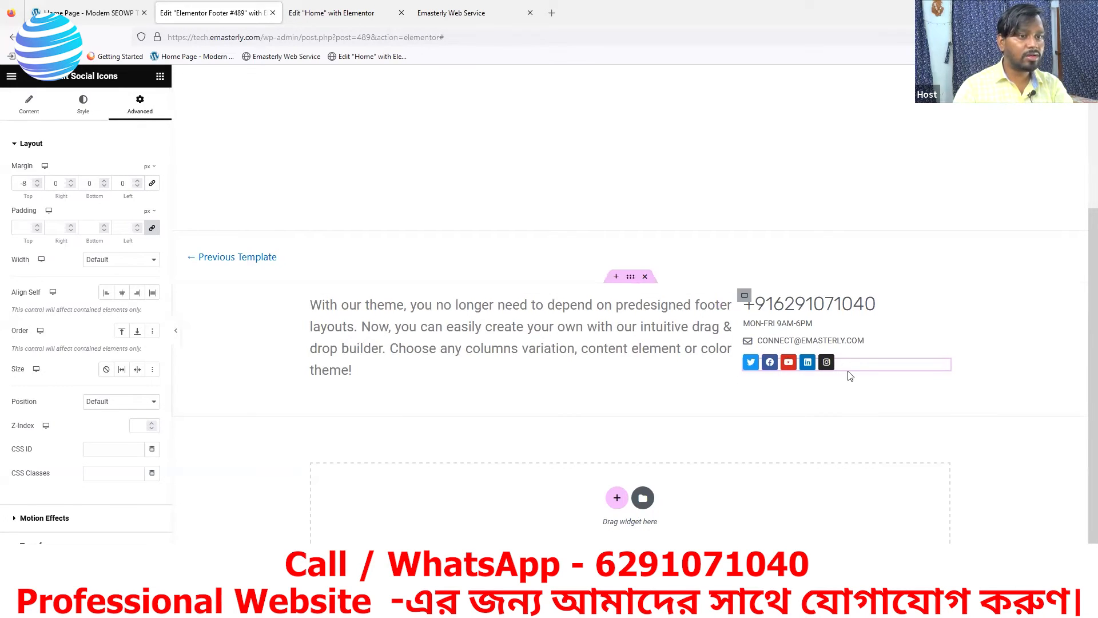
left_click(745, 298)
Set the contact container's width to 43% and its unlinked left padding to 68 px
left_click_drag(67, 222, 58, 221)
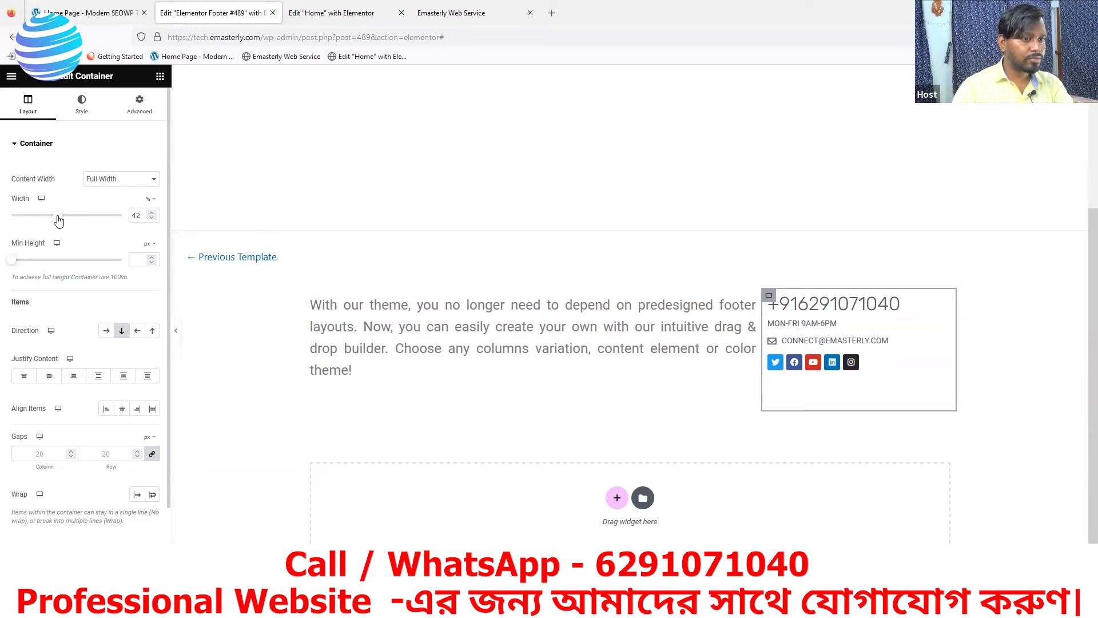
left_click_drag(60, 221, 60, 221)
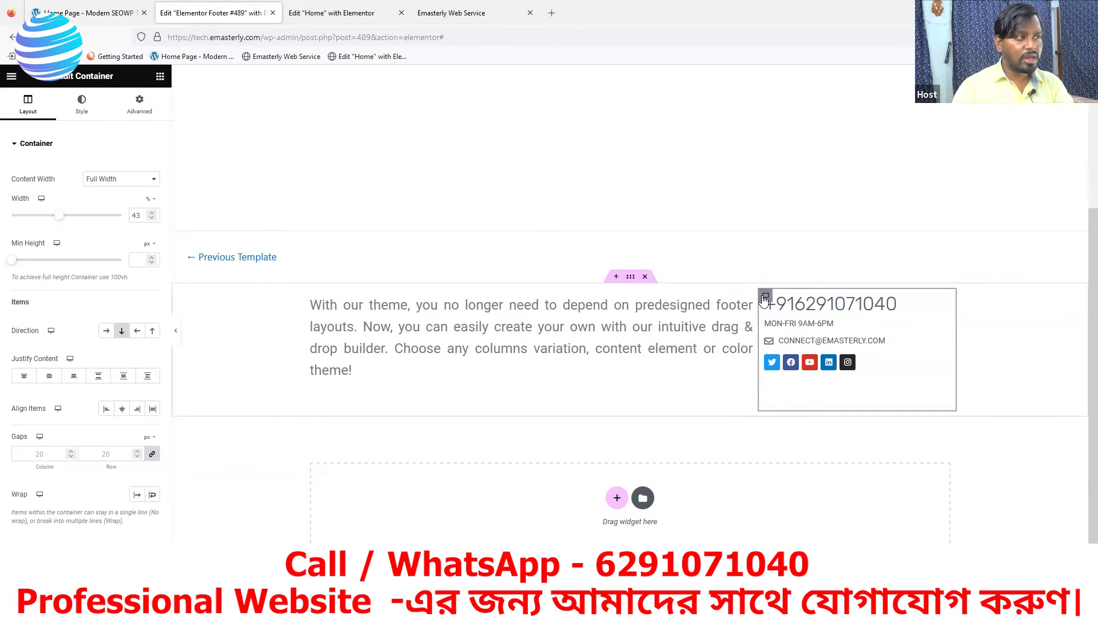
left_click(141, 106)
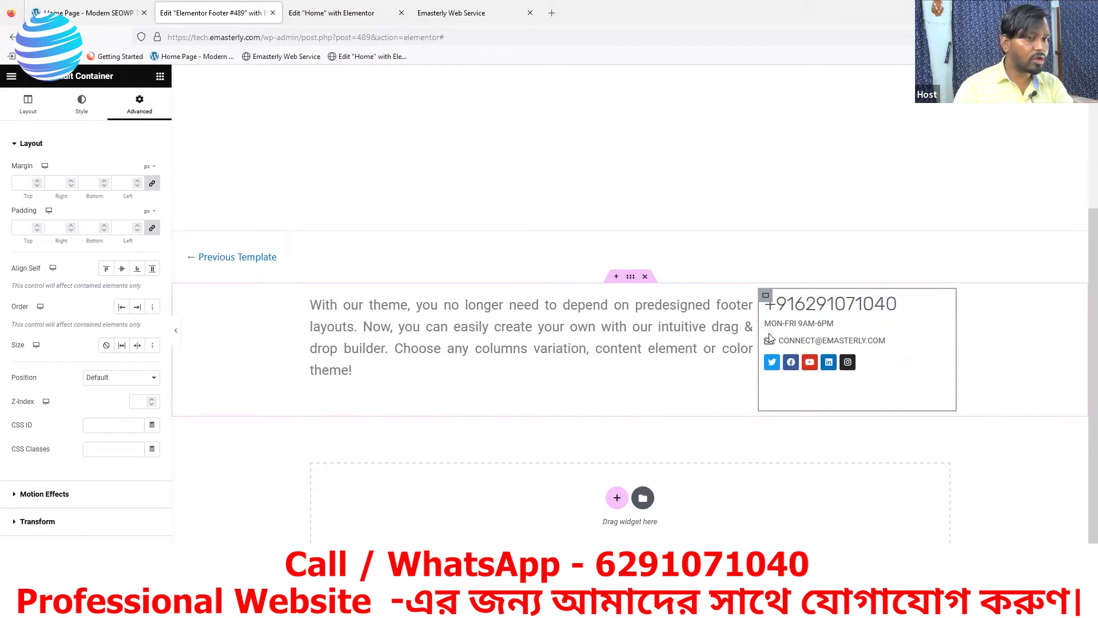
left_click(152, 230)
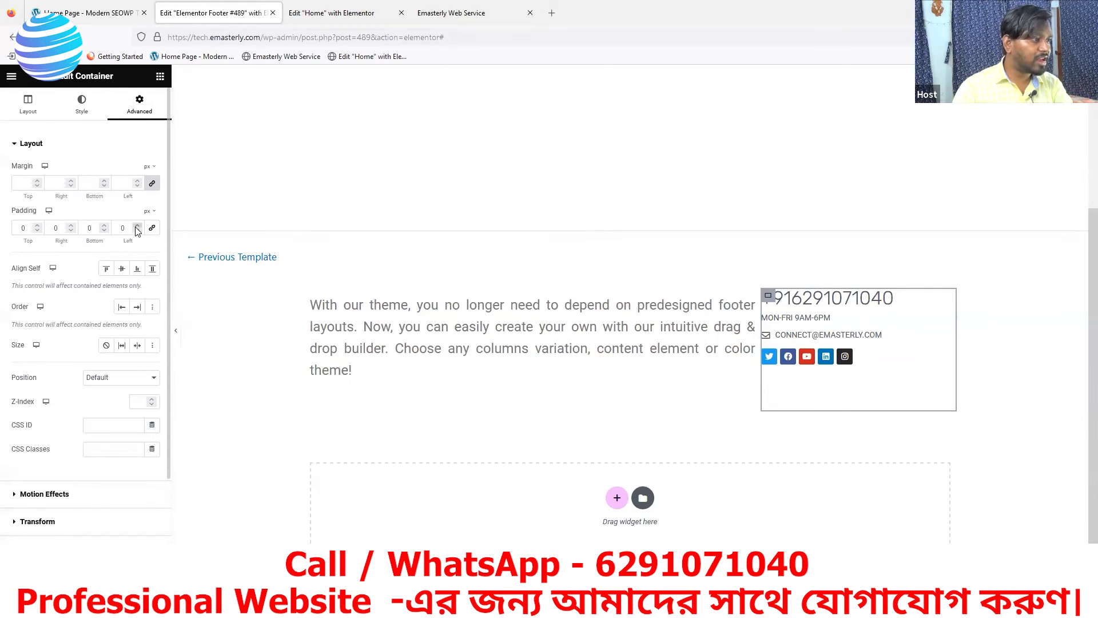
left_click_drag(137, 227, 137, 228)
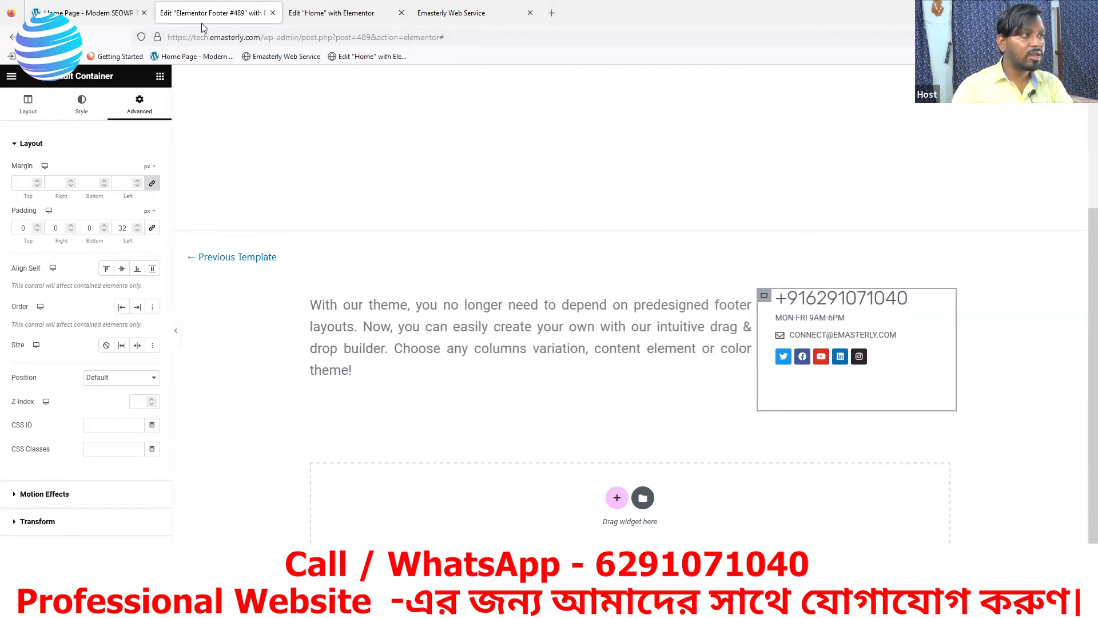
left_click(89, 15)
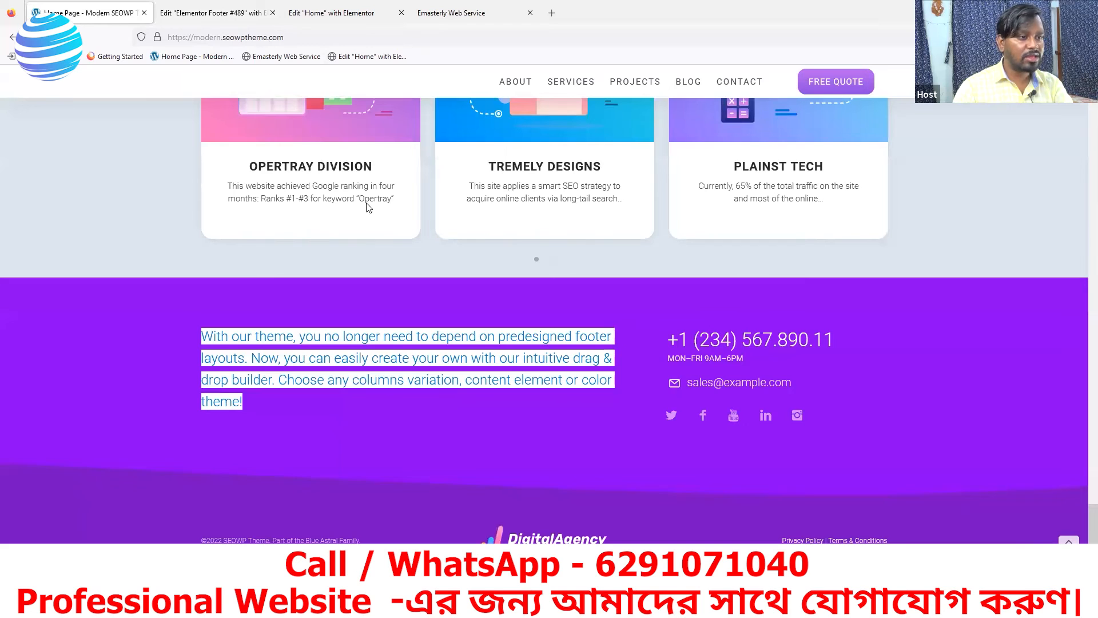
left_click(195, 17)
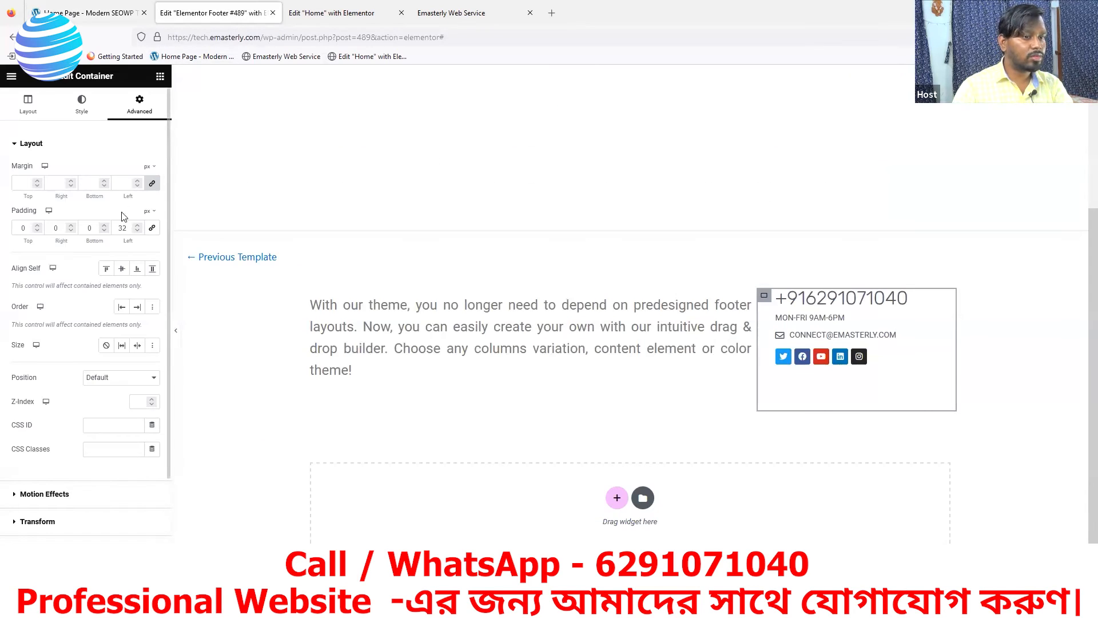
left_click_drag(137, 227, 137, 227)
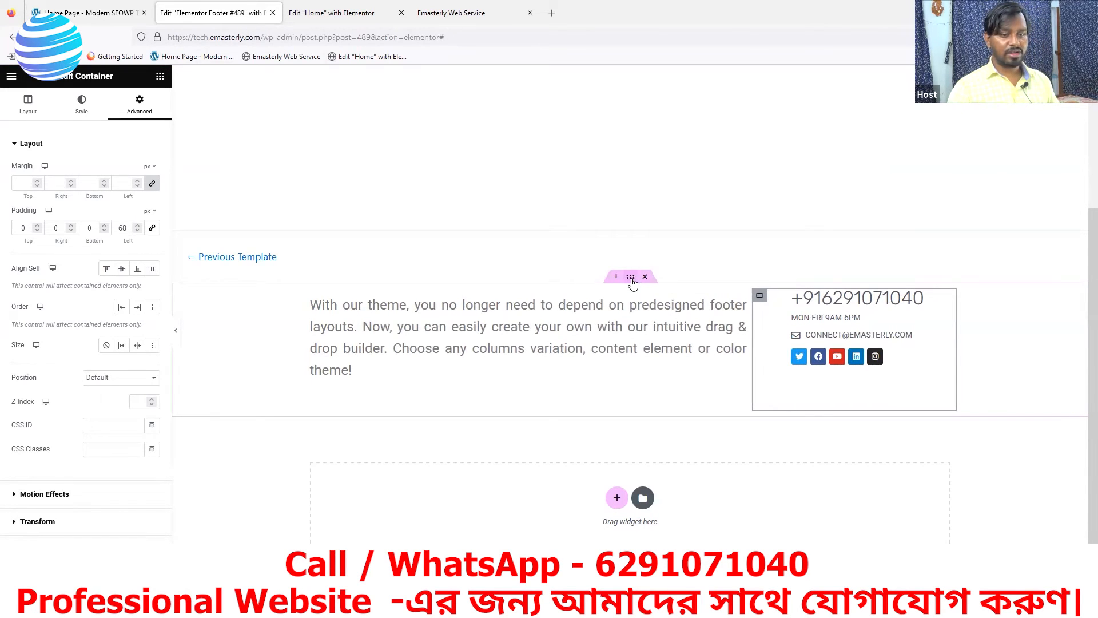
left_click(631, 277)
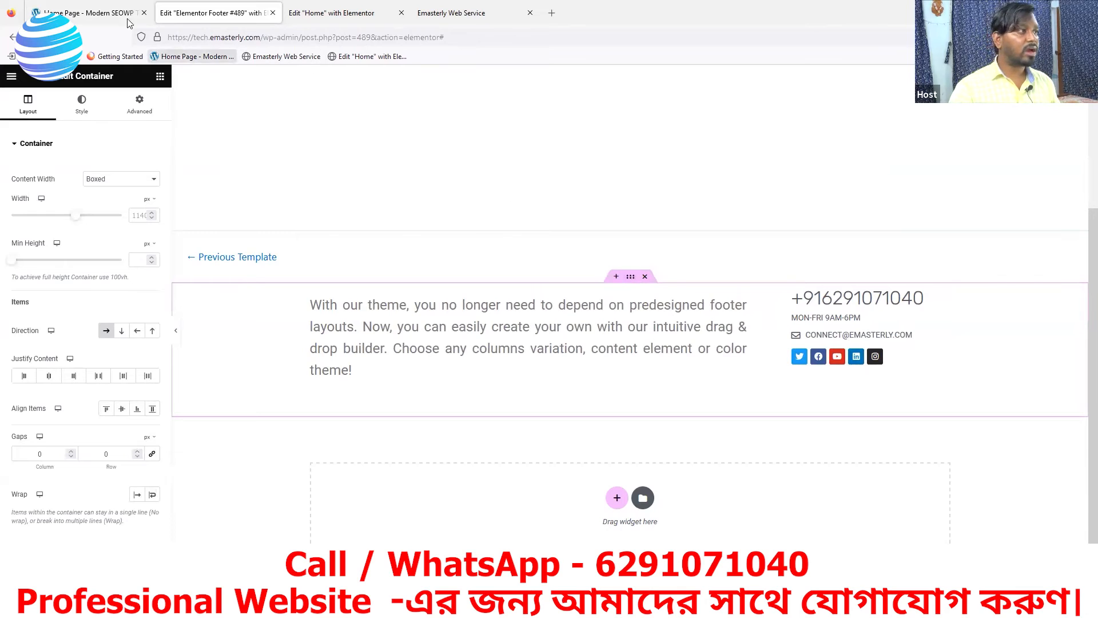
left_click(86, 12)
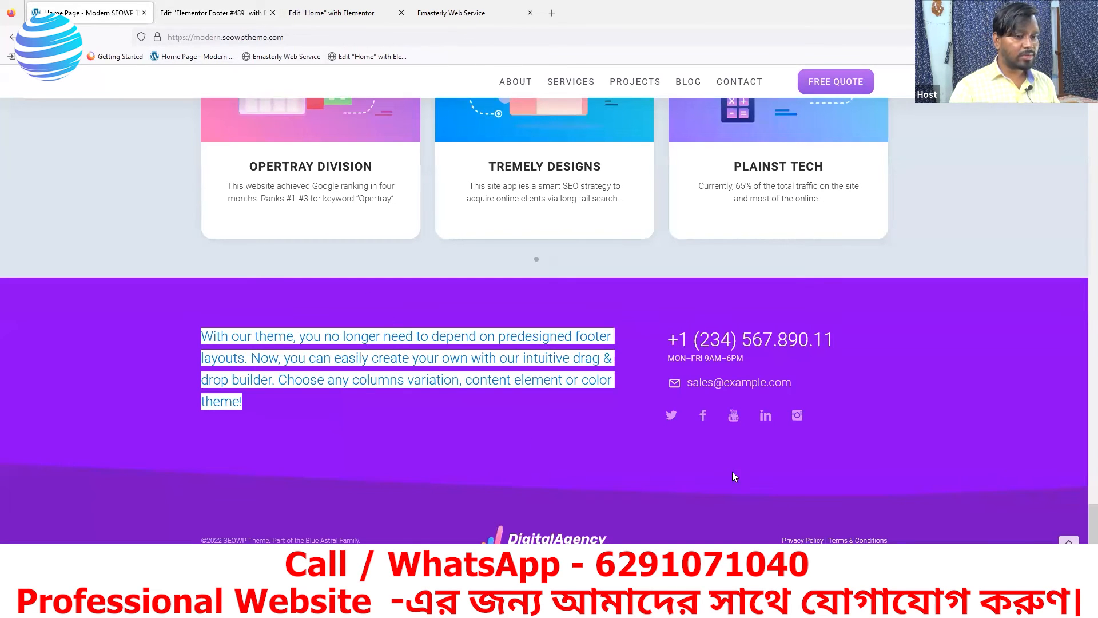
Inspect the reference footer and eyedropper its #8a02f2 purple background colour
right_click(360, 294)
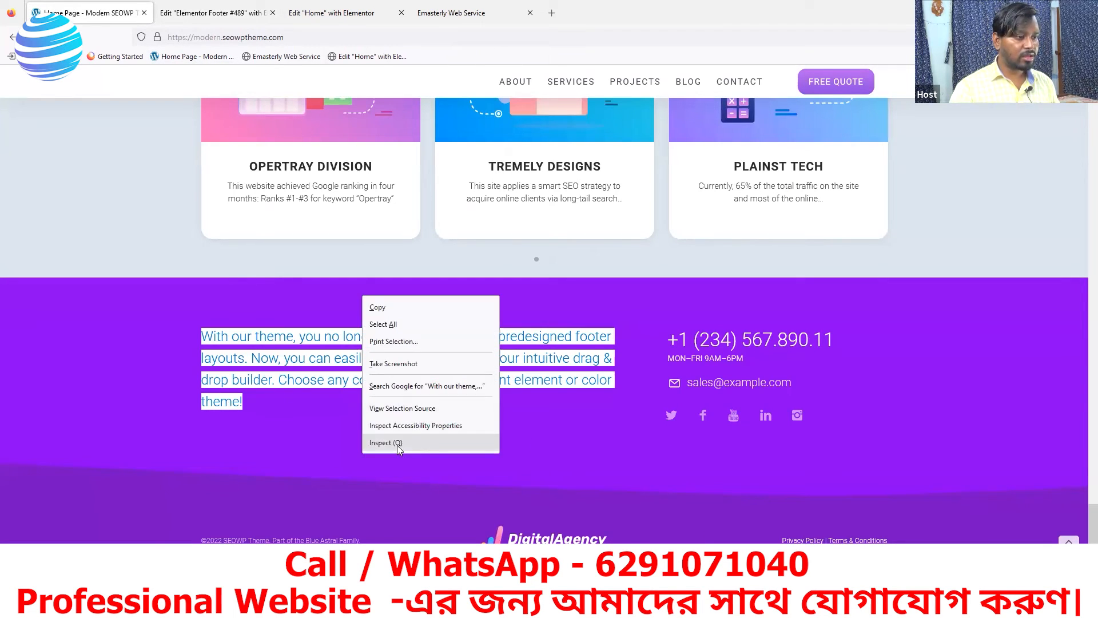
left_click(399, 442)
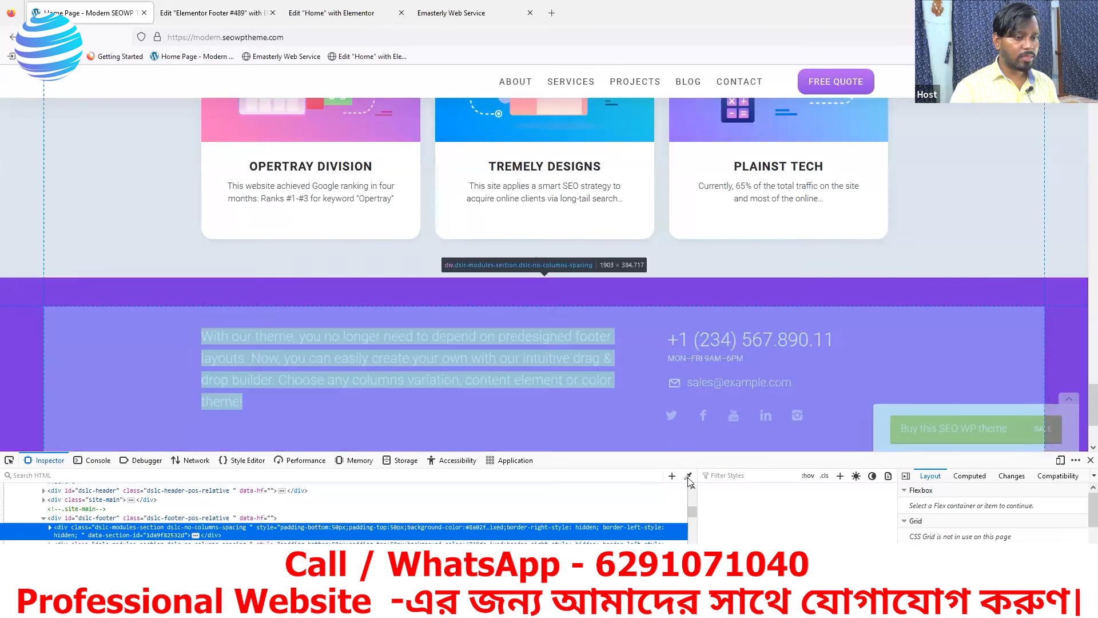
left_click(688, 475)
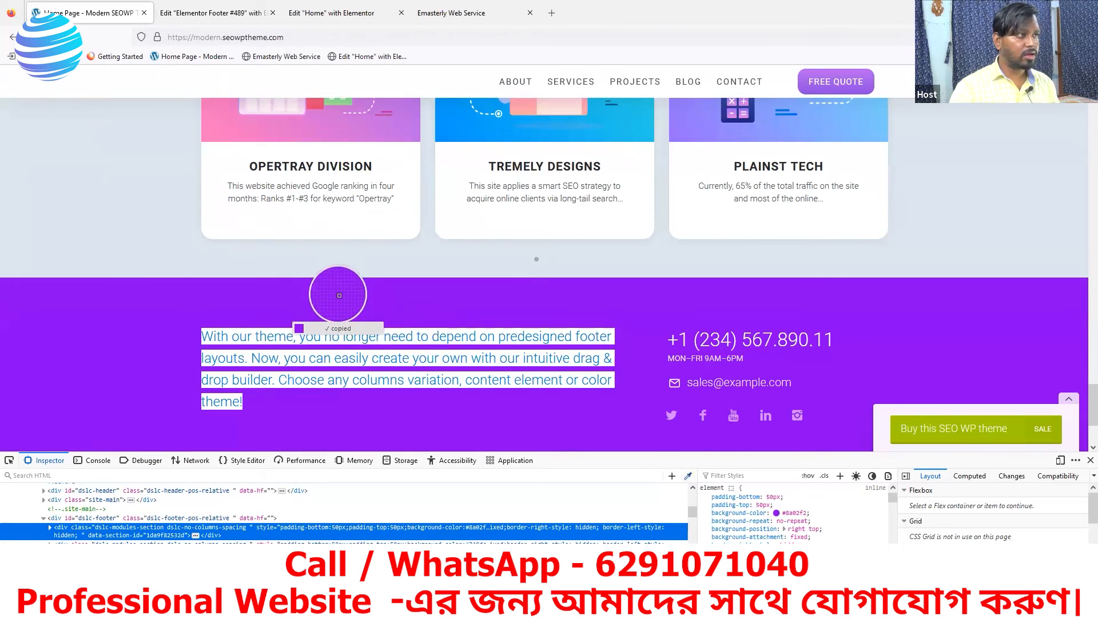
left_click(212, 12)
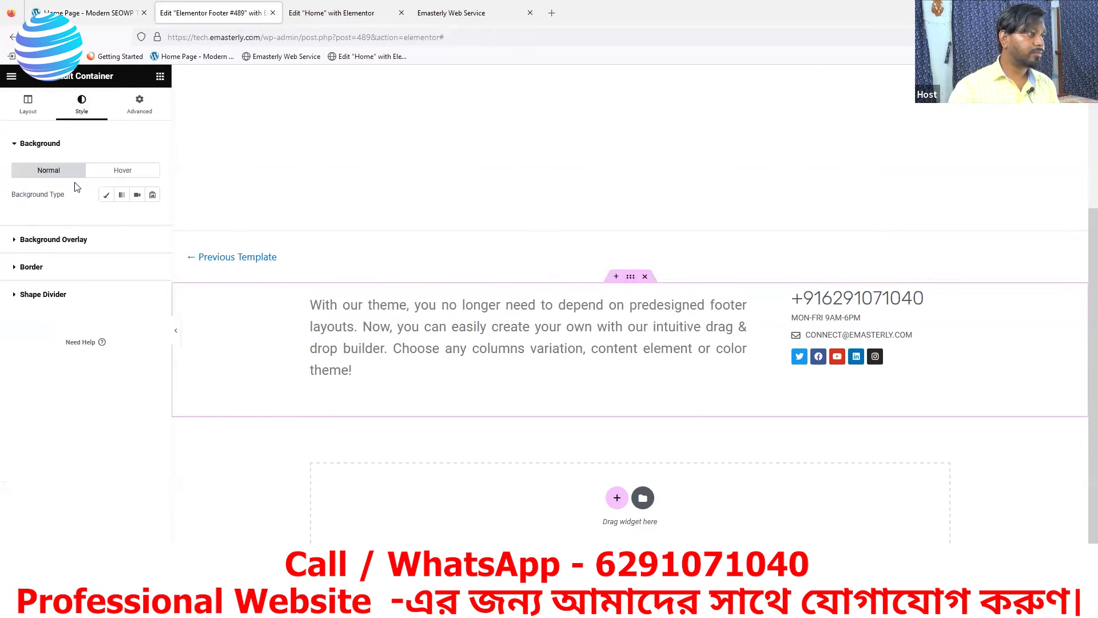
Give the footer container a classic #8a02f2 purple background
left_click(106, 195)
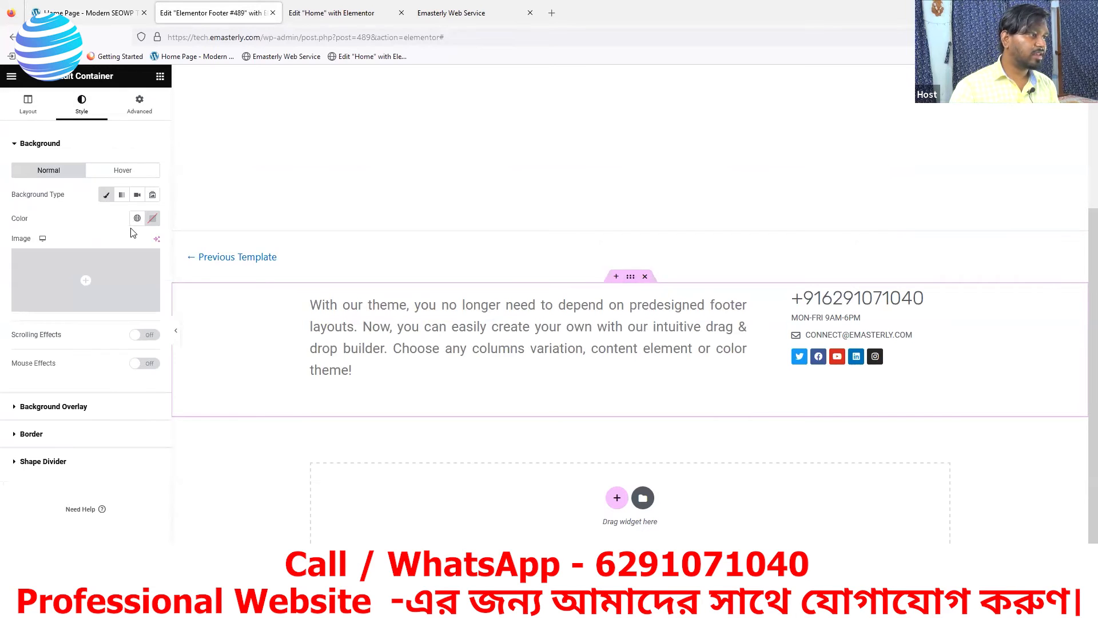
left_click(152, 218)
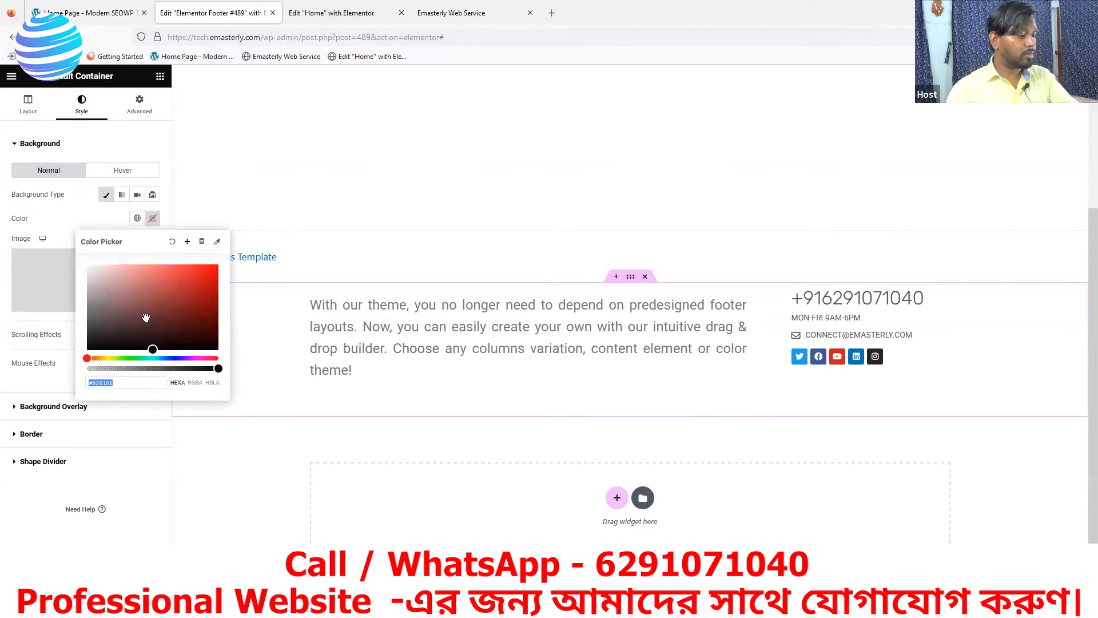
type("#8a02f2")
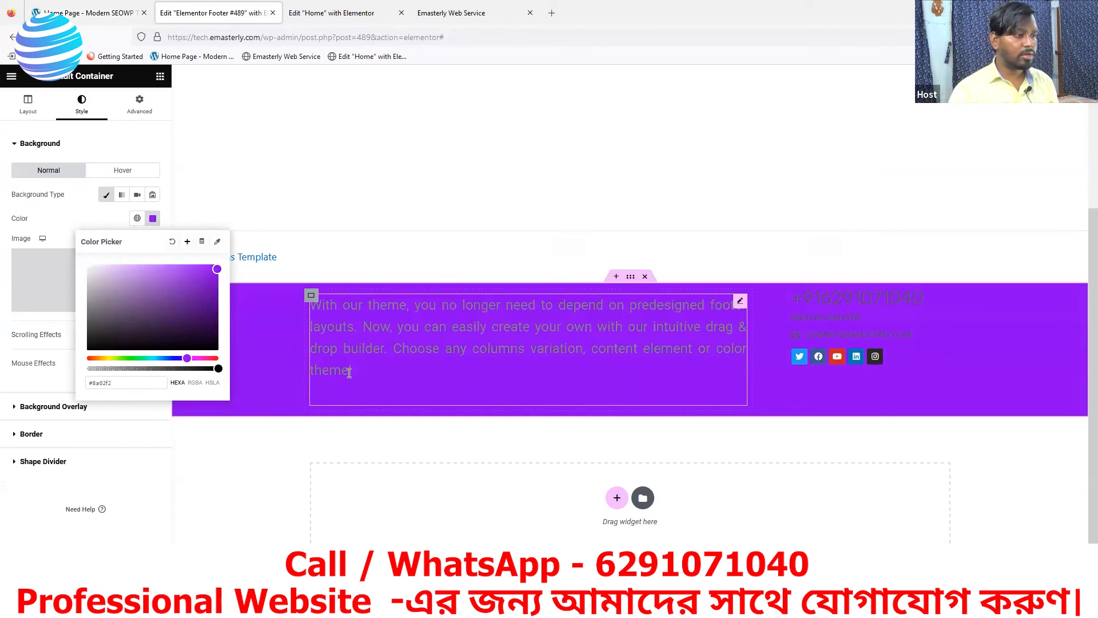
Set the footer description paragraph's text colour to white #FFFFFF
left_click(741, 301)
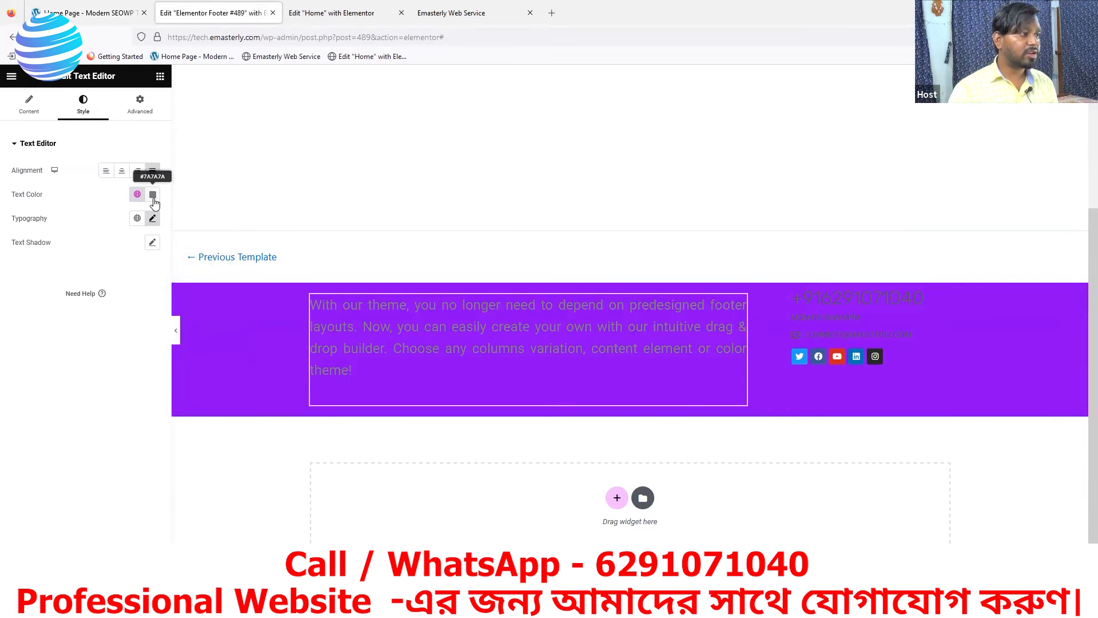
left_click(152, 195)
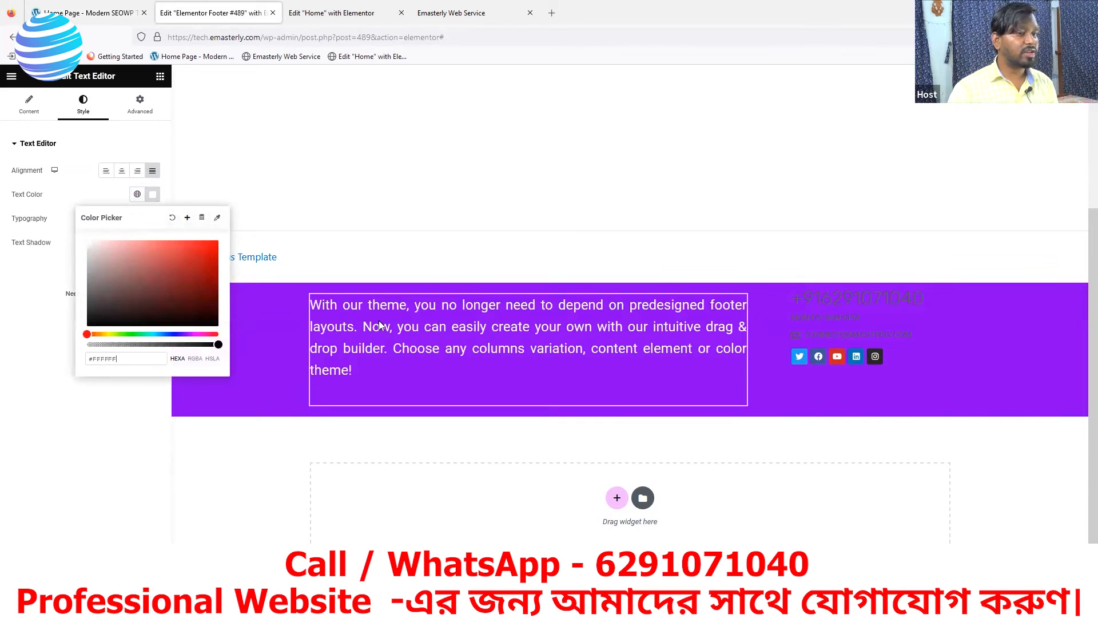
left_click(948, 295)
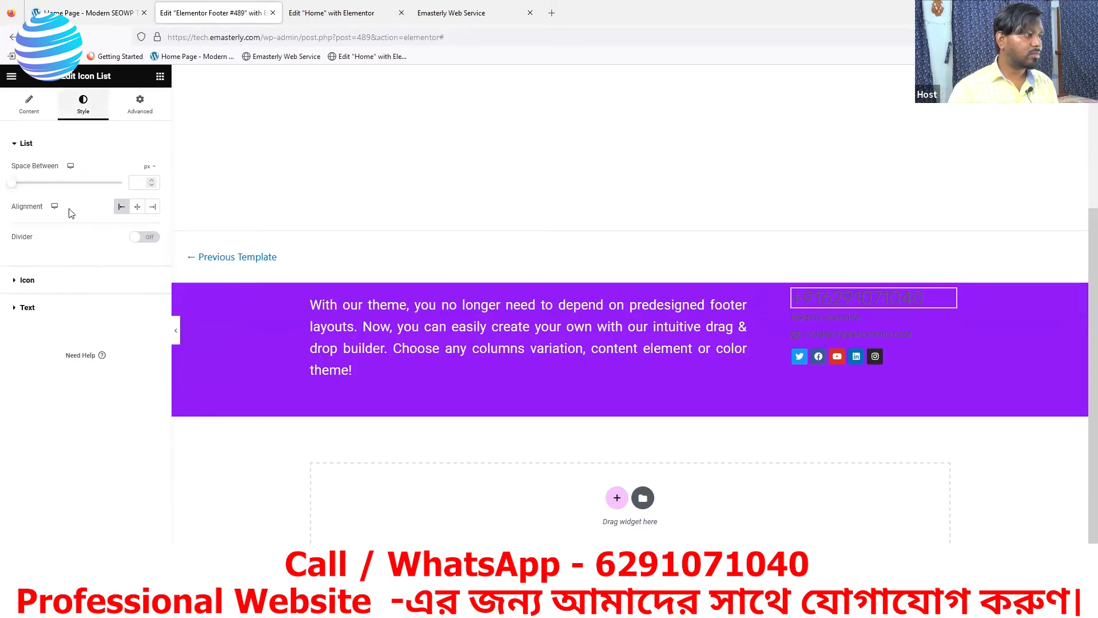
Make the contact list's icons white and its phone text #FFFFFF
left_click(27, 286)
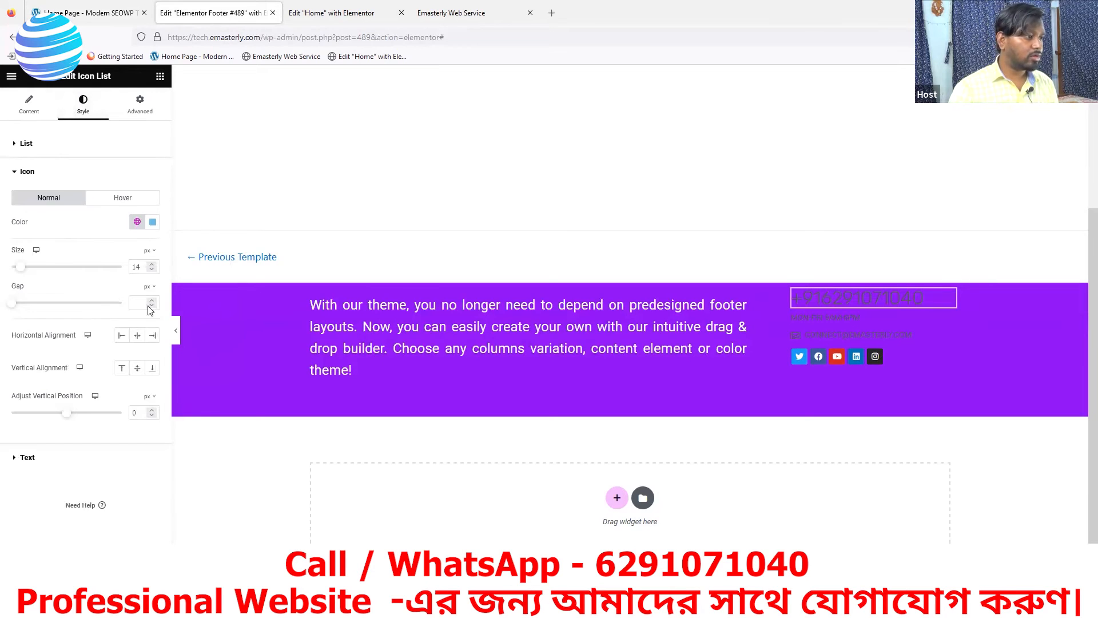
left_click(152, 223)
left_click_drag(109, 292, 65, 246)
left_click(69, 222)
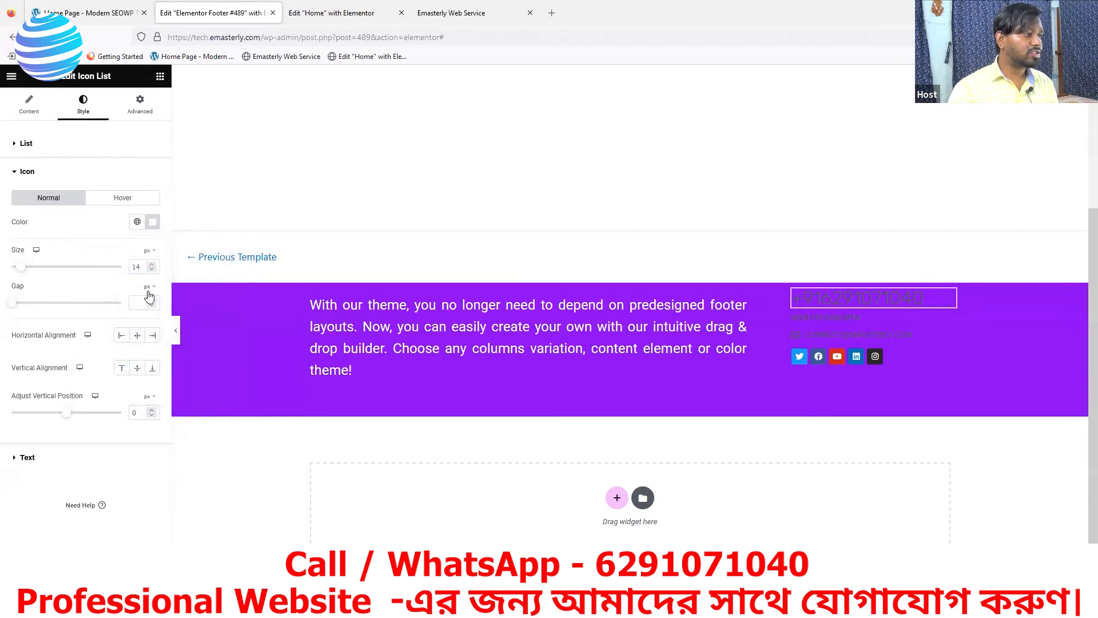
left_click(26, 172)
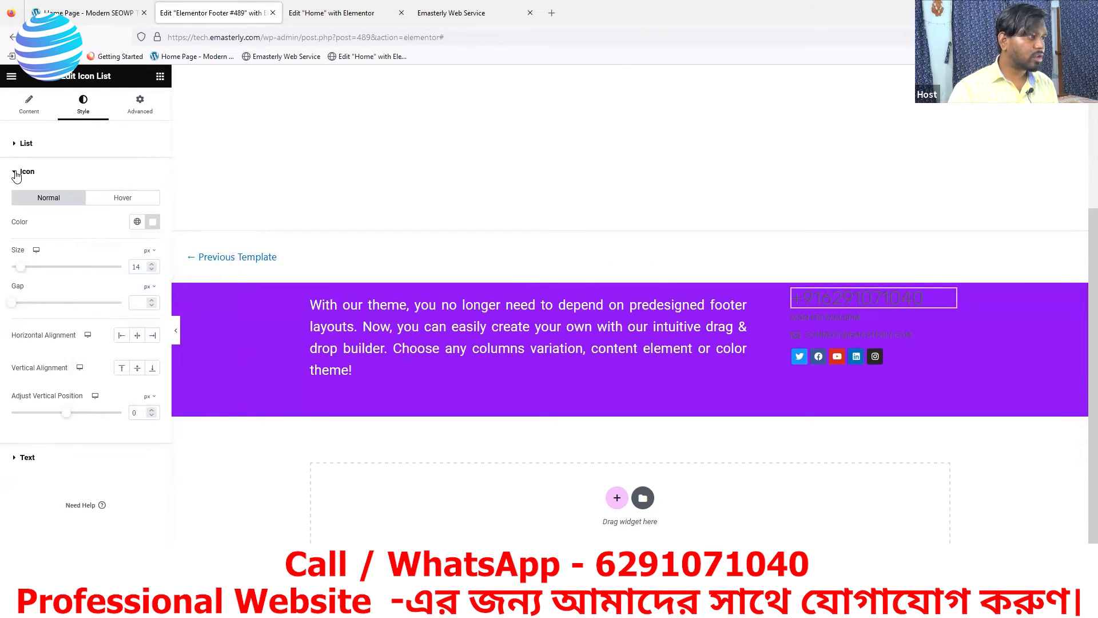
left_click(26, 199)
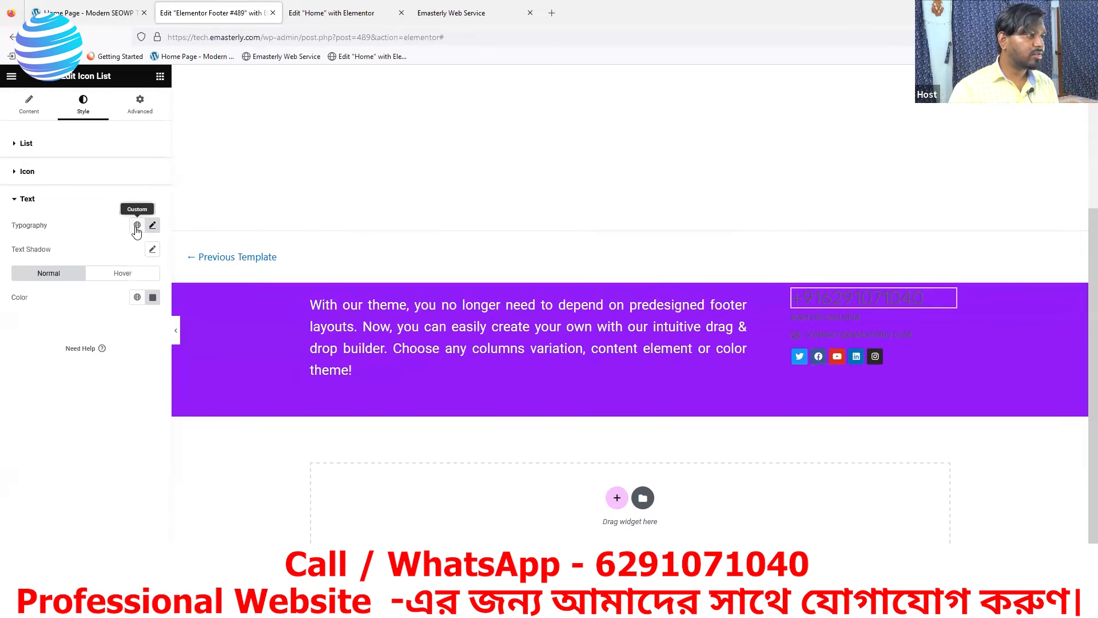
left_click(152, 297)
type("#FFFFFF")
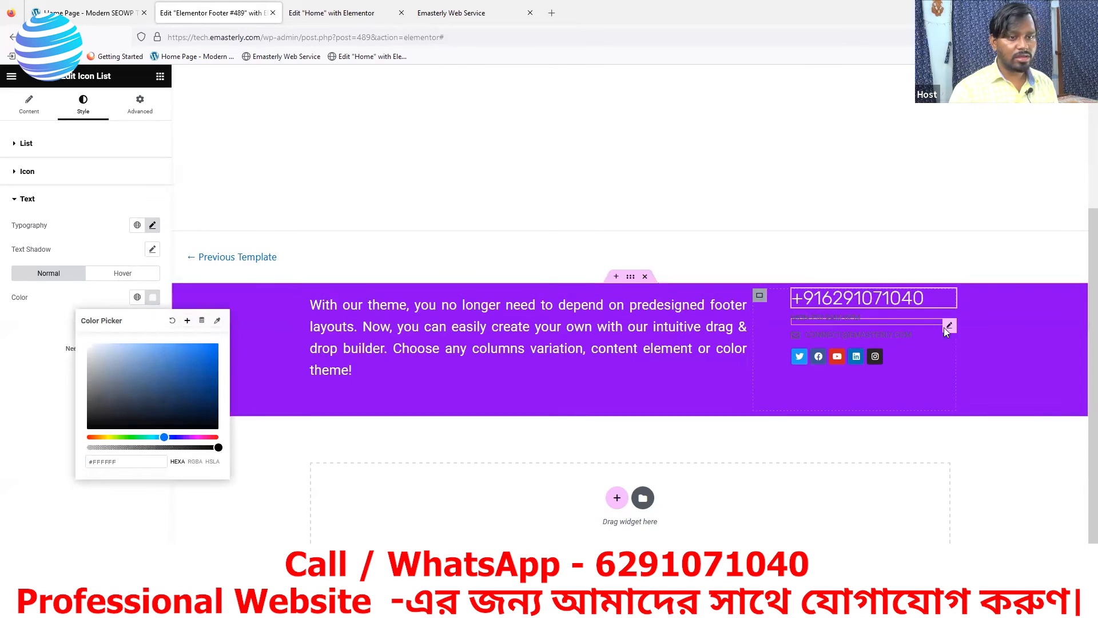
left_click(275, 336)
Set the working hours line's text colour to white
left_click(139, 105)
left_click(83, 106)
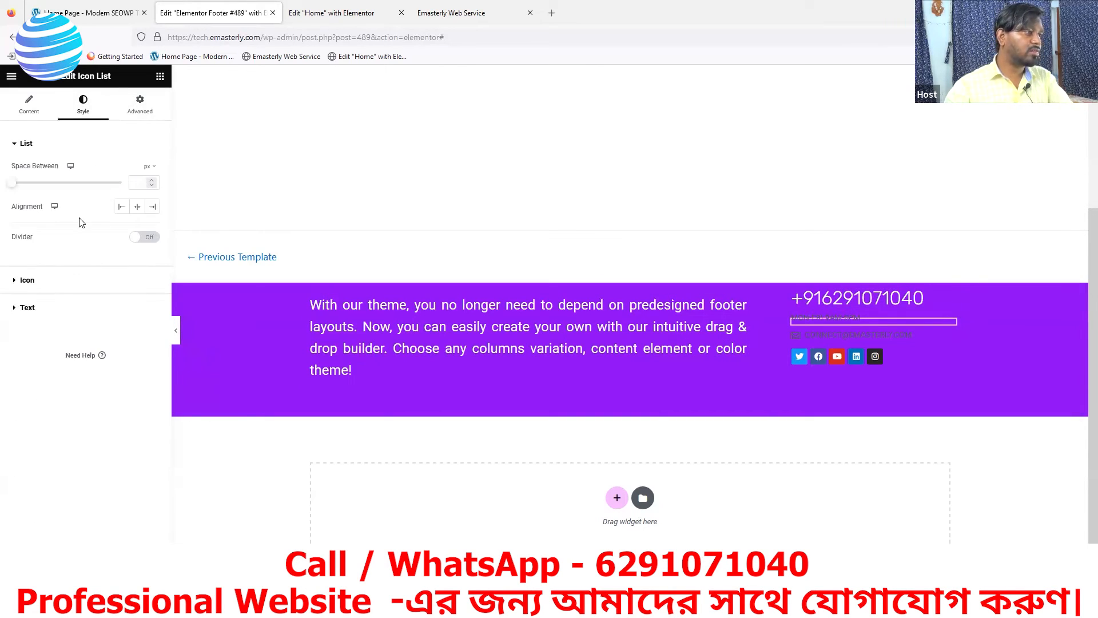
left_click(140, 310)
left_click(153, 297)
left_click_drag(102, 365, 87, 344)
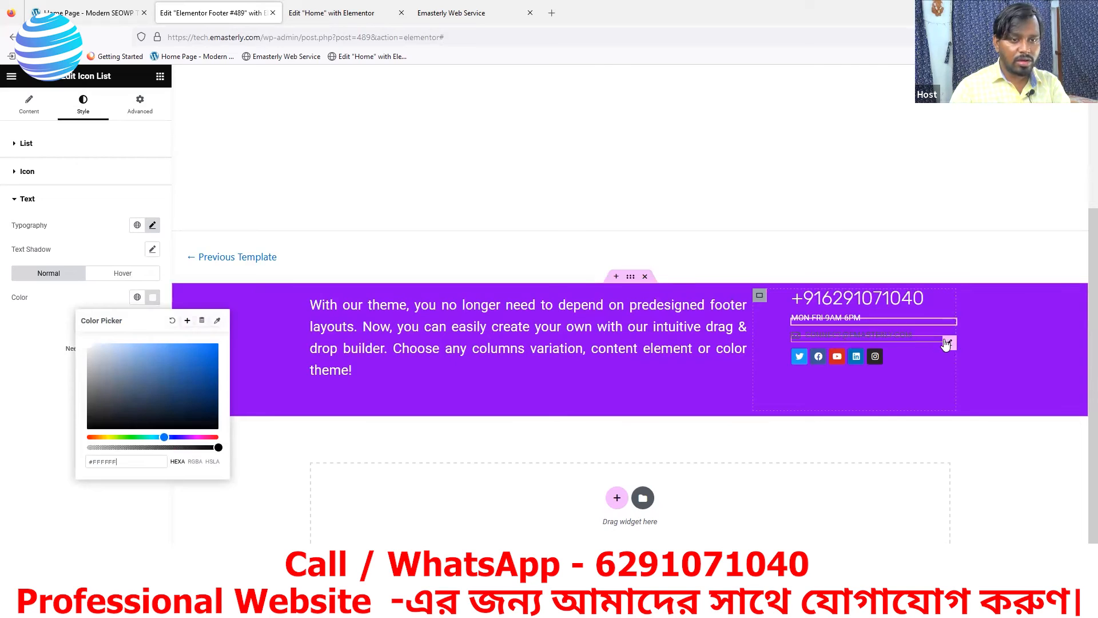
Set the email line's text colour to #FFFFFF
left_click(907, 335)
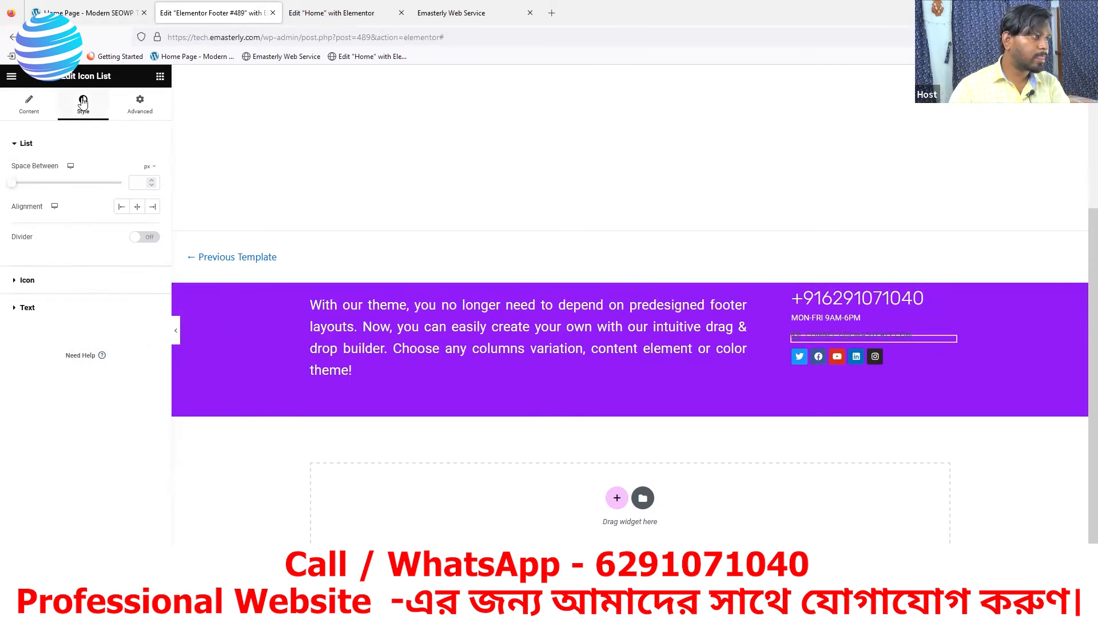
left_click(27, 310)
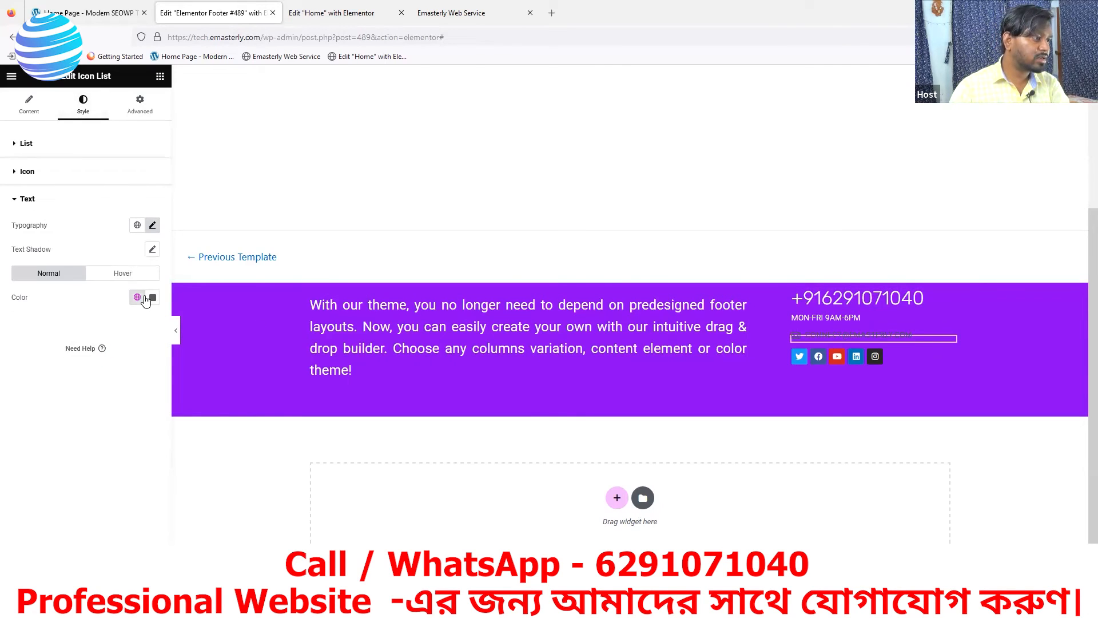
left_click(153, 297)
type("#FFFFFF")
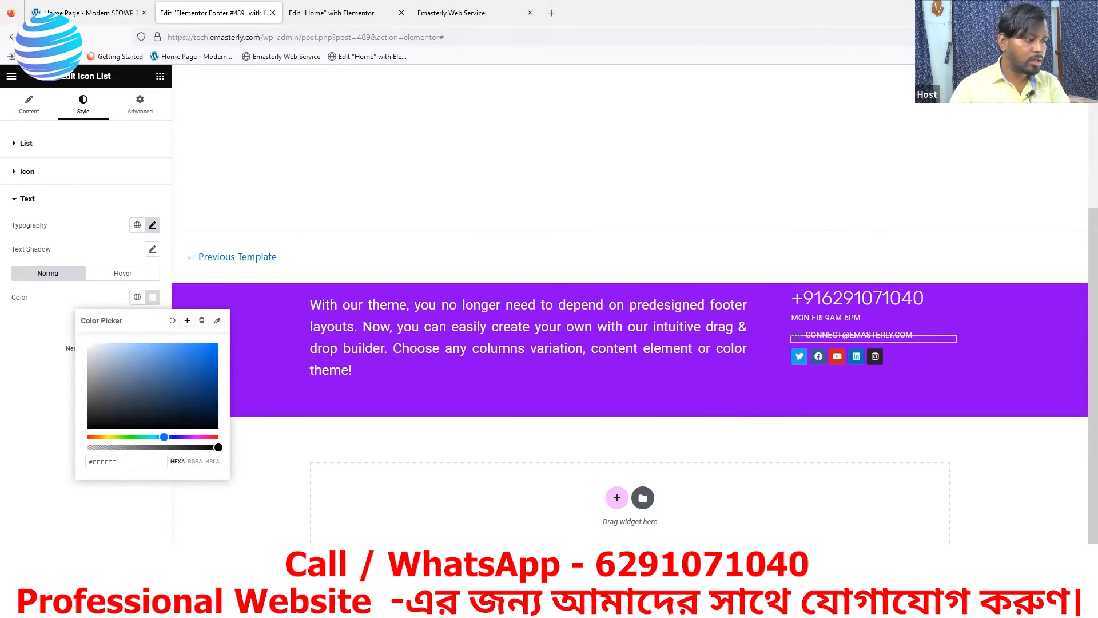
key("Return")
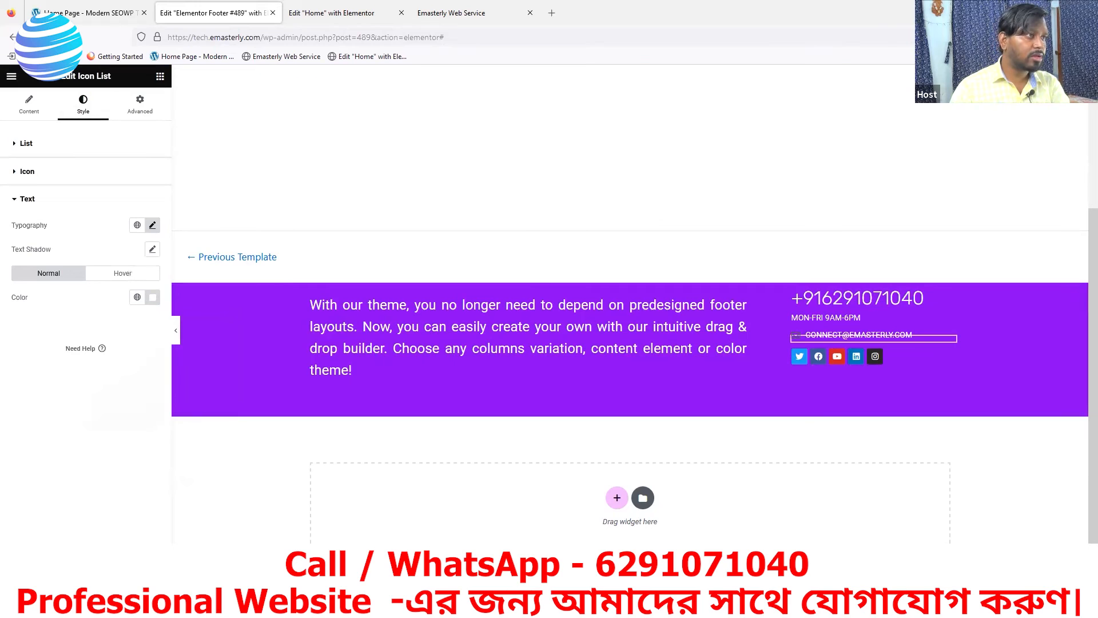
left_click(455, 18)
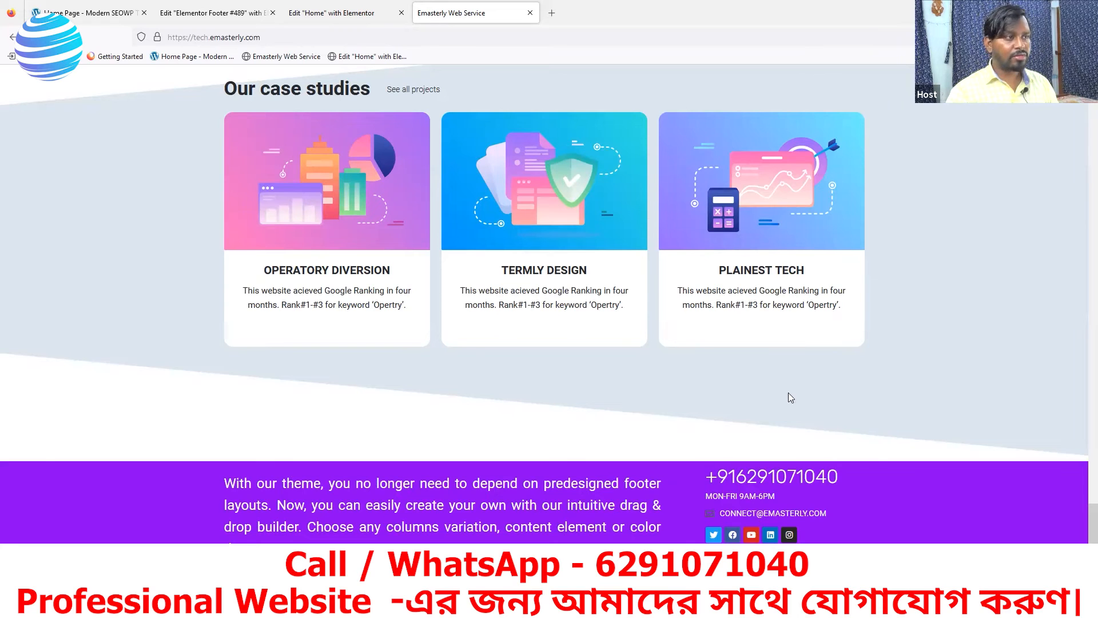
Close the reference site's developer tools to compare its purple footer
left_click(92, 13)
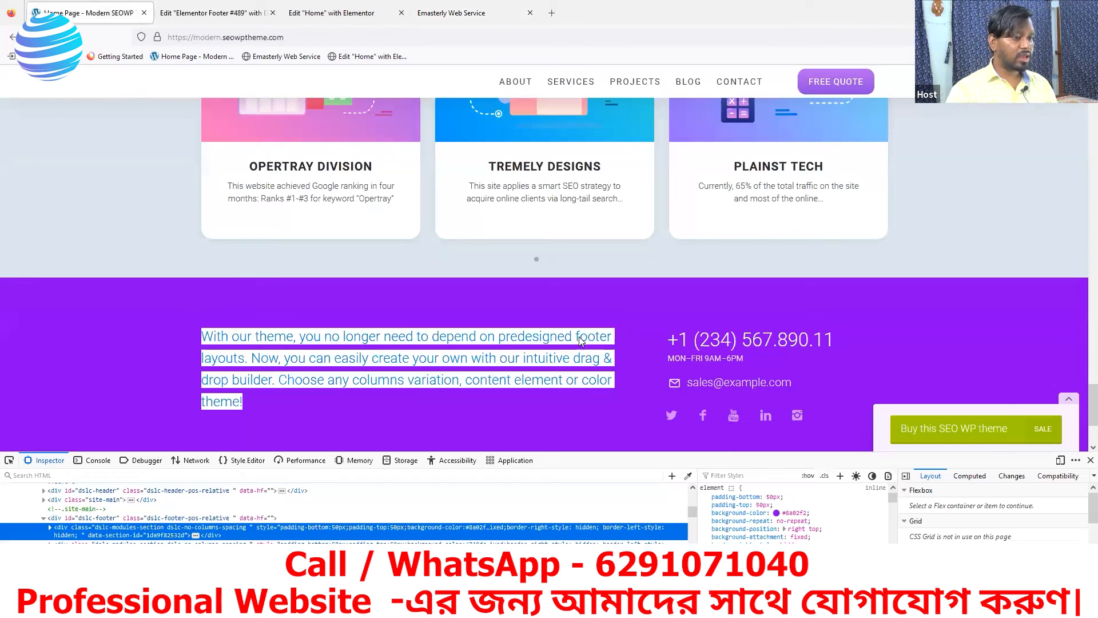
left_click(1091, 460)
left_click(624, 318)
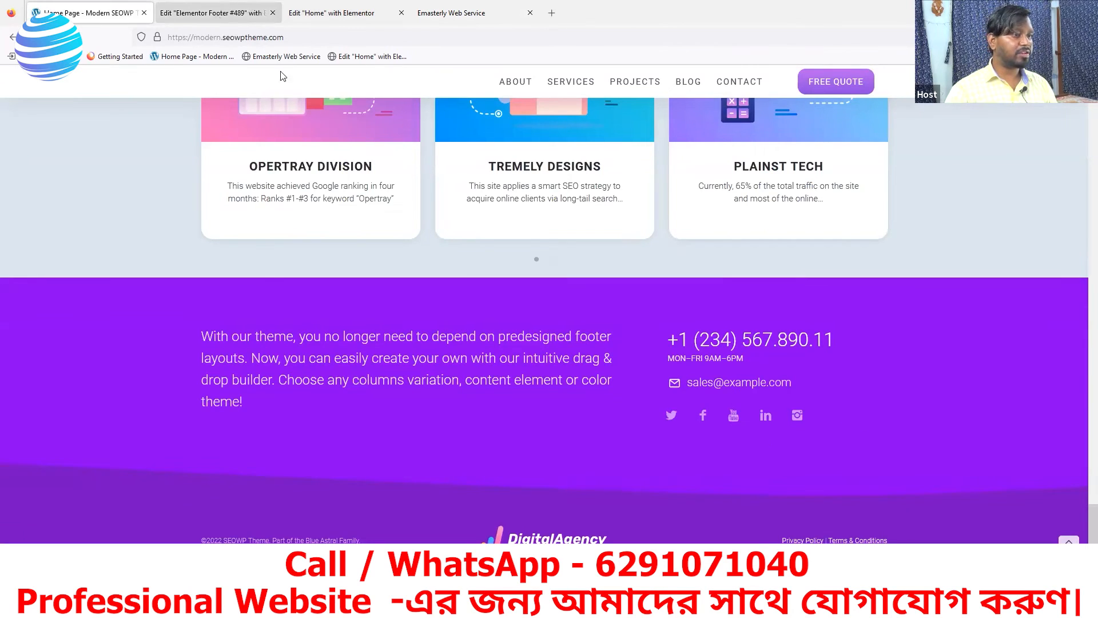
left_click(217, 13)
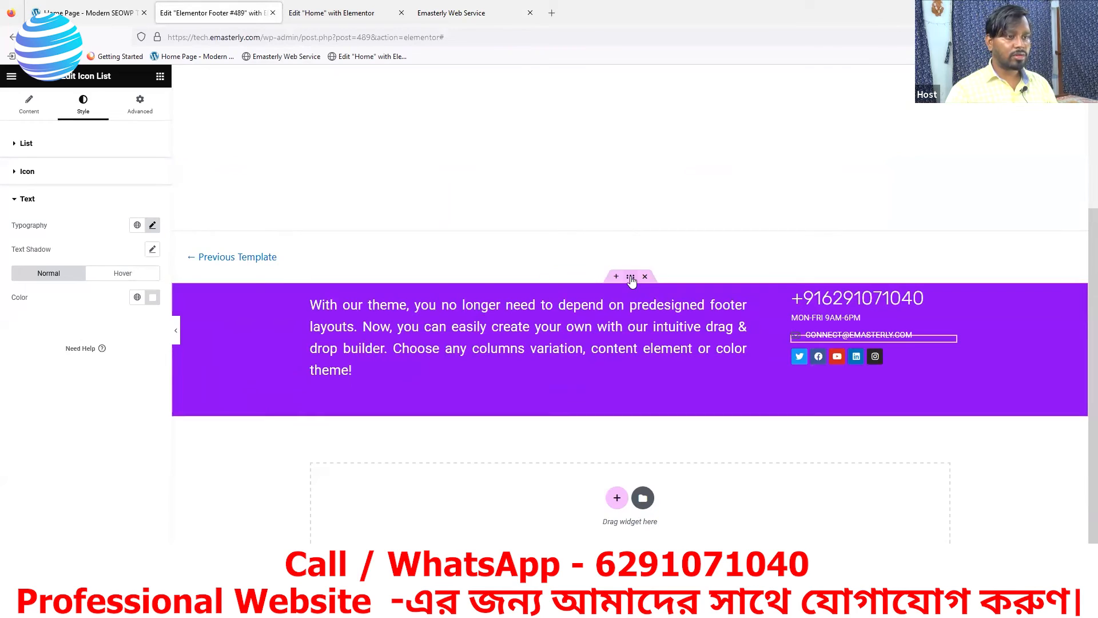
Give the purple footer container 64 px top padding and 0 on other sides, checking the reference footer
left_click(631, 279)
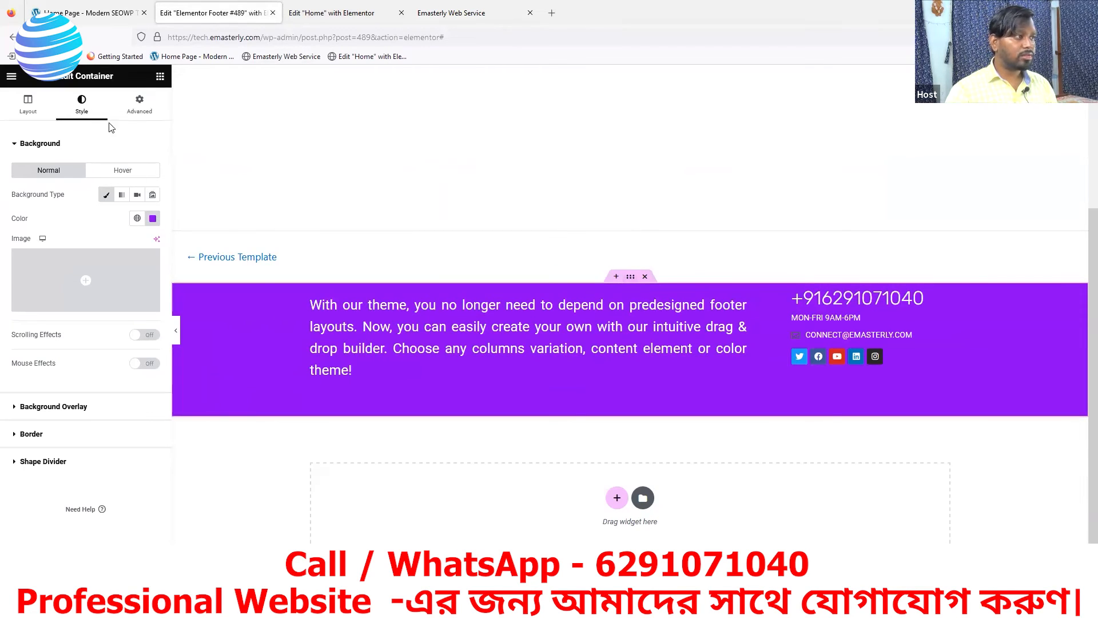
left_click(140, 105)
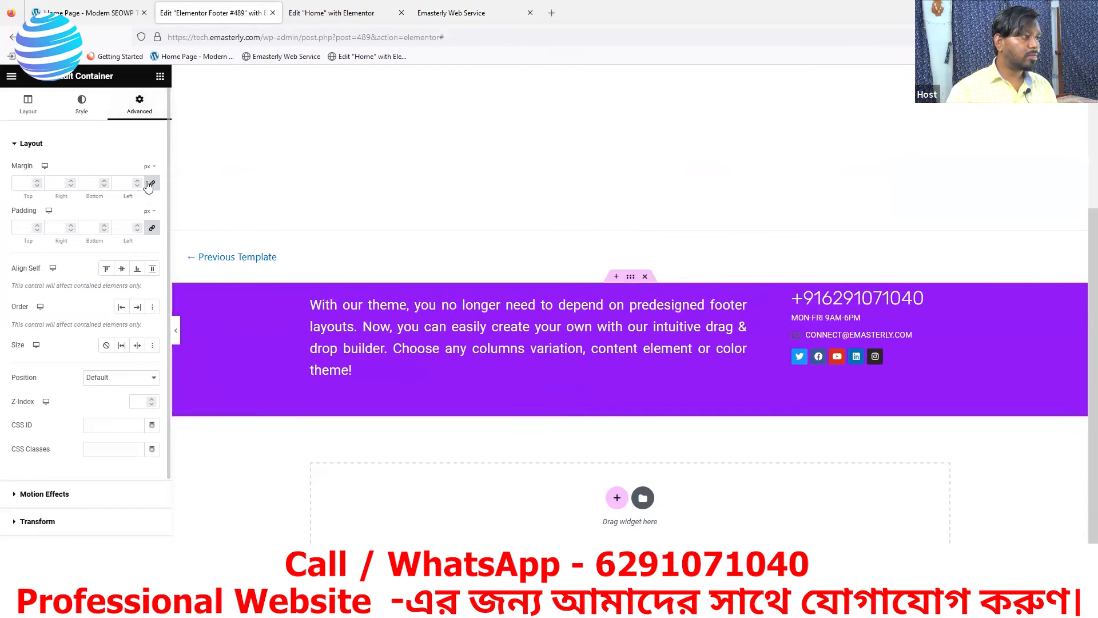
left_click(153, 230)
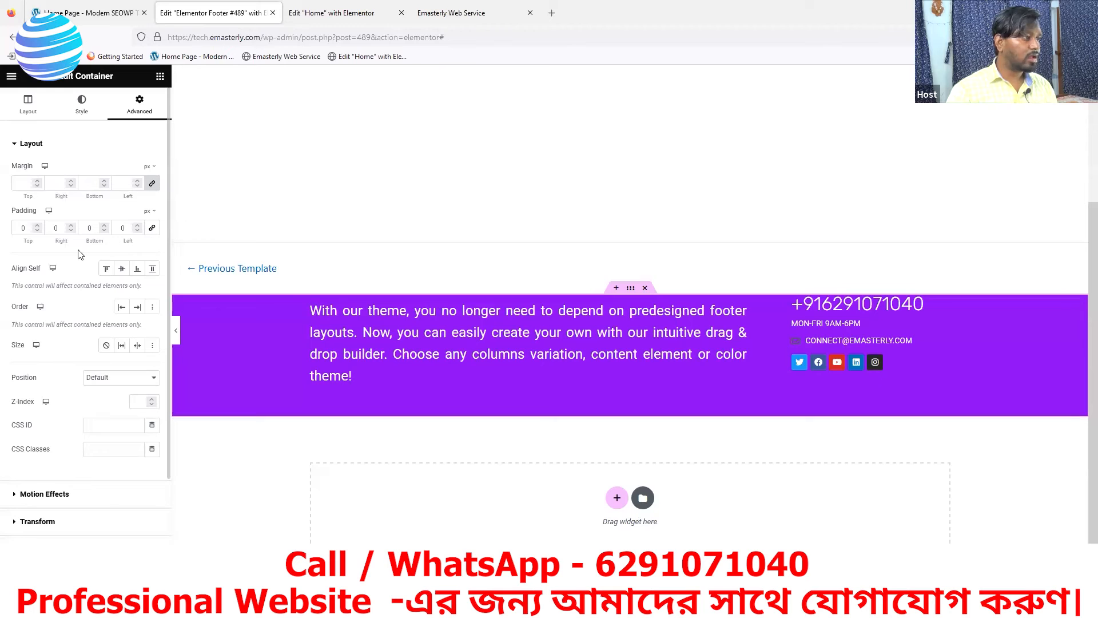
left_click(36, 226)
left_click_drag(36, 226, 36, 226)
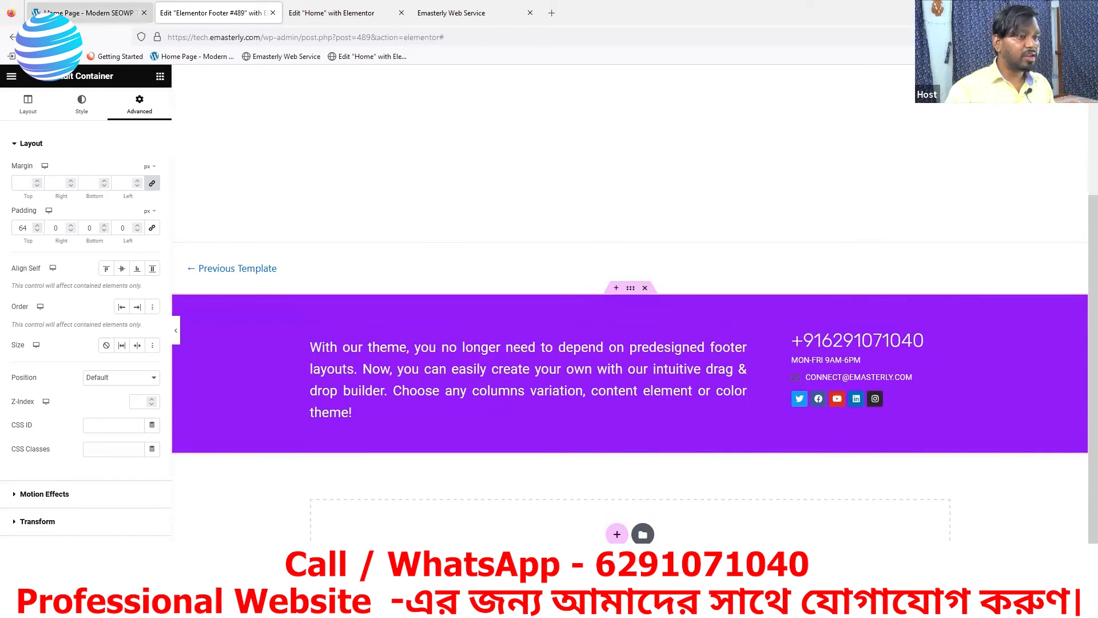
left_click(69, 12)
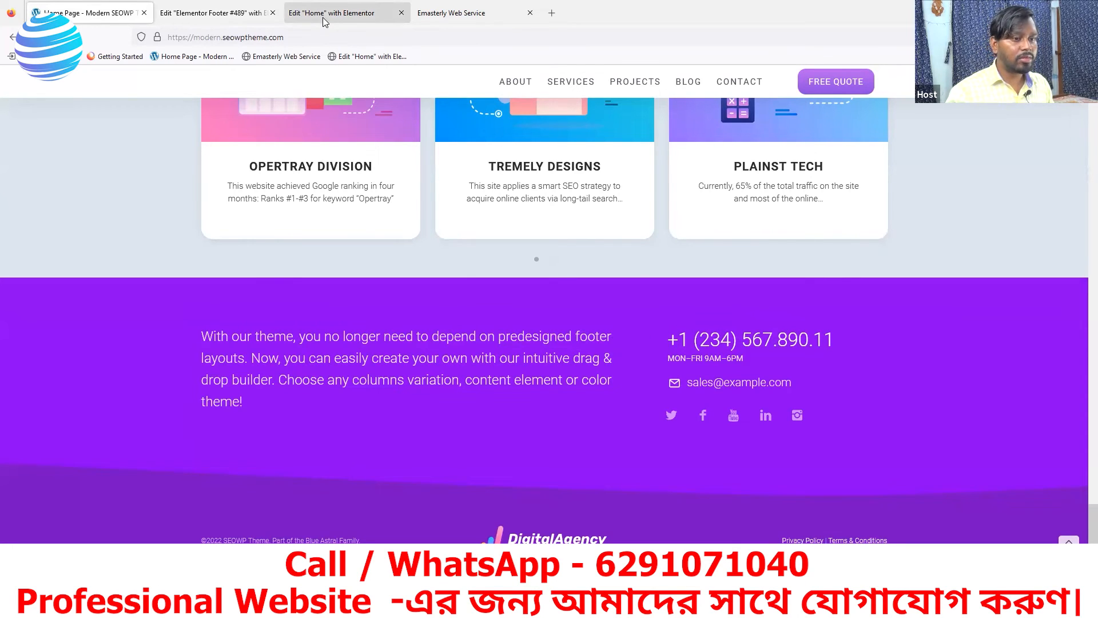
left_click(224, 13)
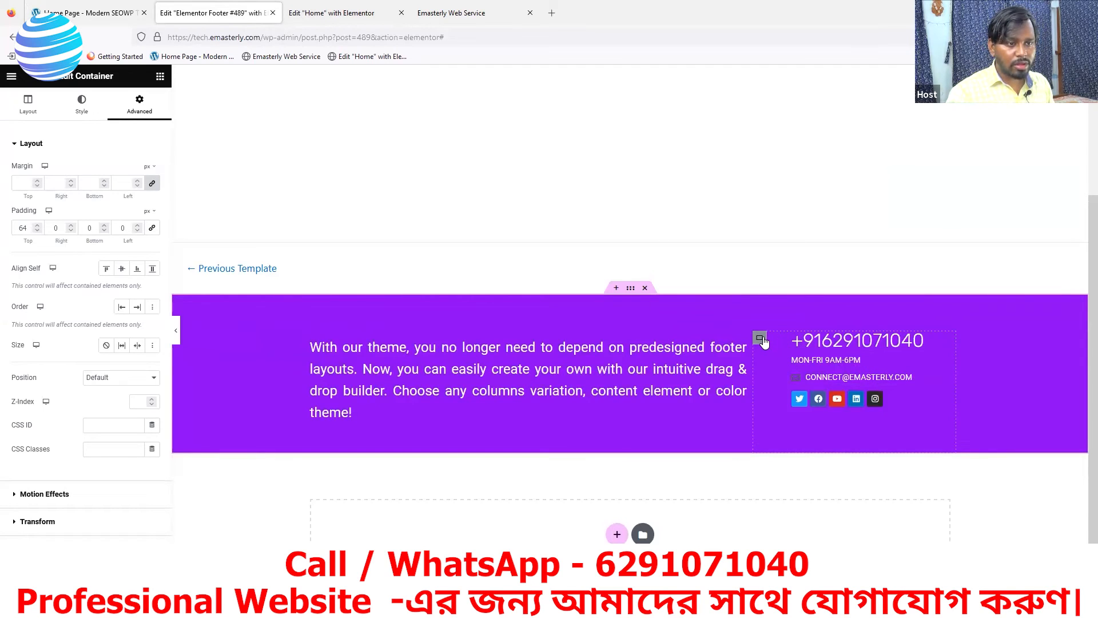
Select the inner contact column and reset its margins and padding to 0
left_click(760, 338)
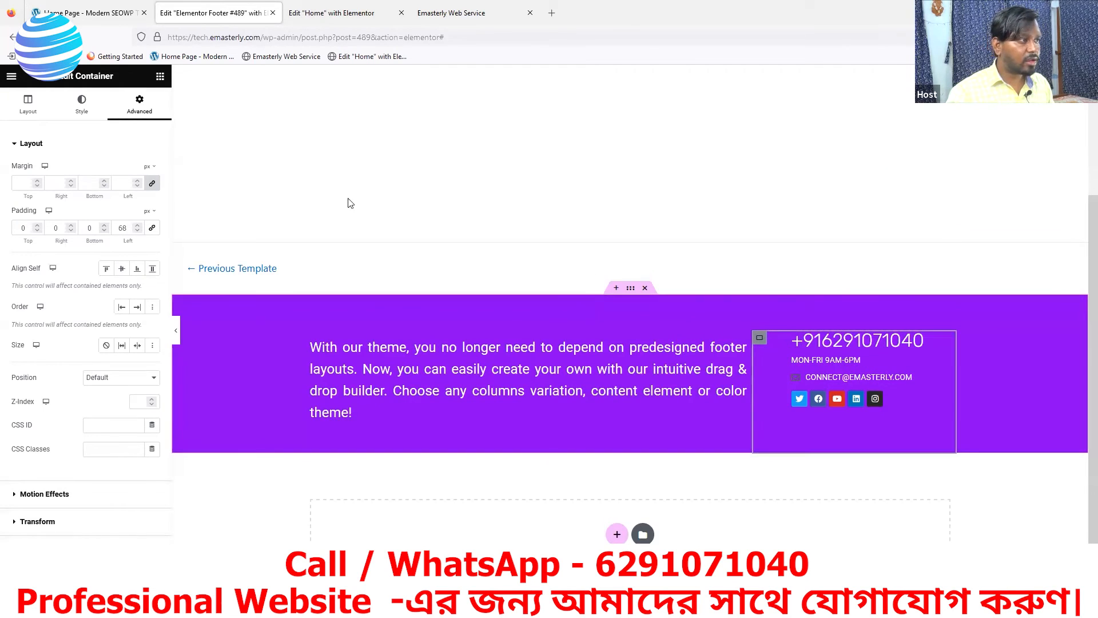
left_click(153, 185)
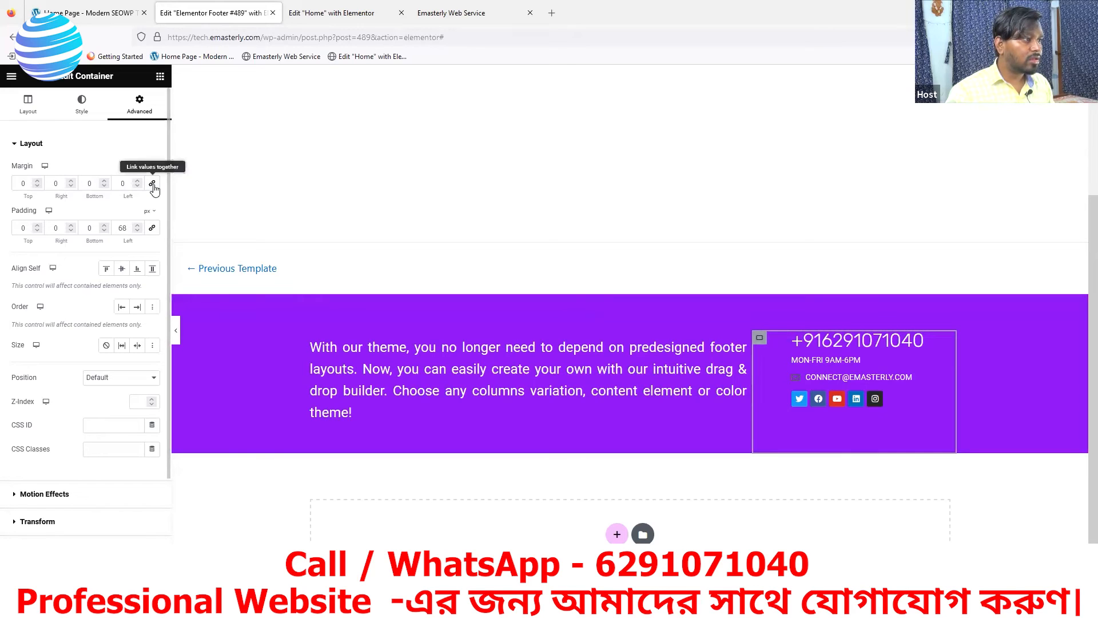
left_click(153, 229)
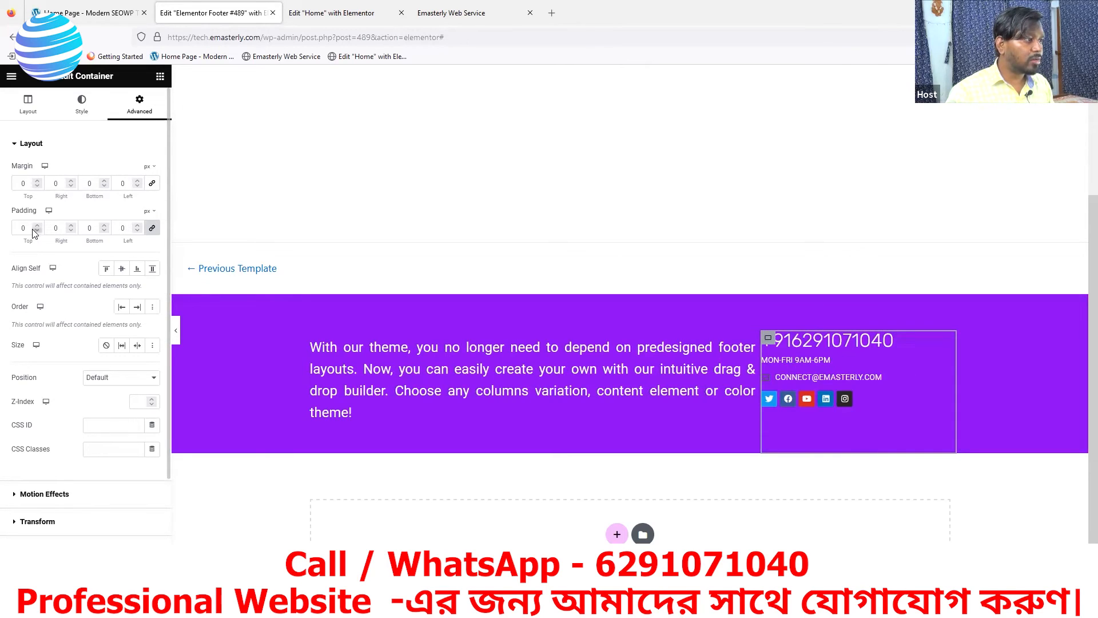
left_click(36, 225)
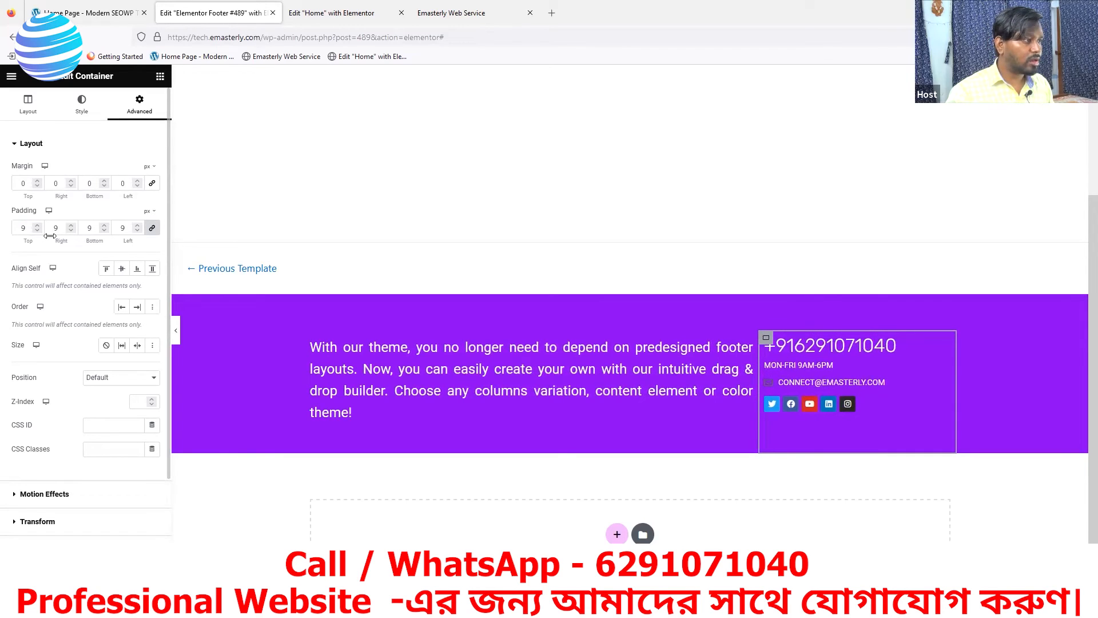
left_click(152, 228)
left_click(152, 227)
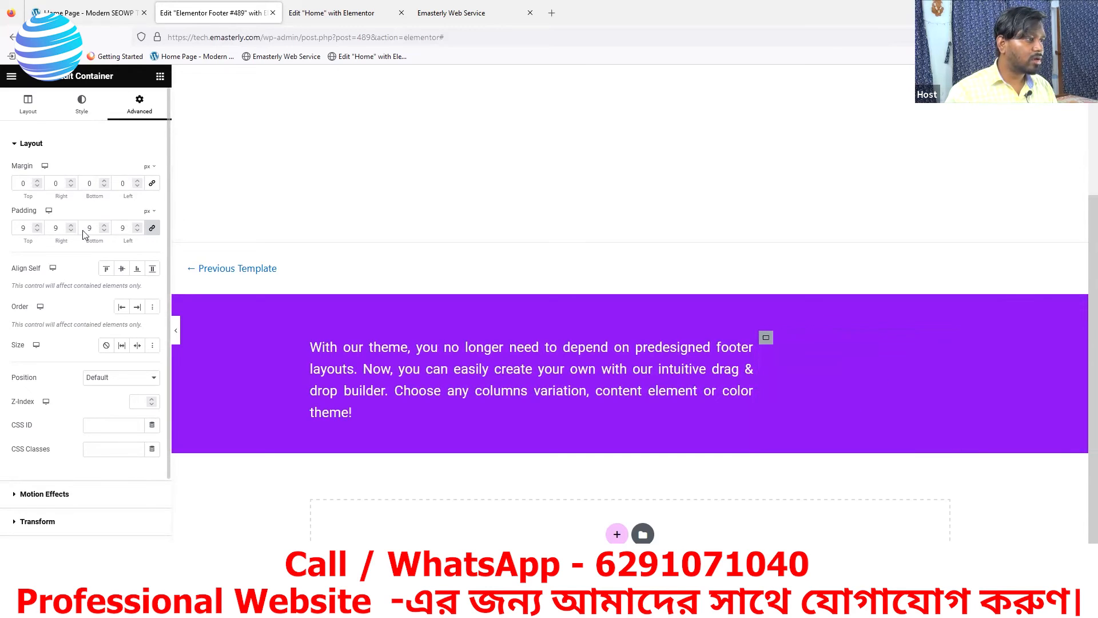
left_click(38, 230)
left_click(37, 230)
left_click(38, 230)
left_click(37, 230)
left_click(37, 230)
left_click(37, 230)
left_click(37, 230)
left_click(37, 230)
left_click(38, 230)
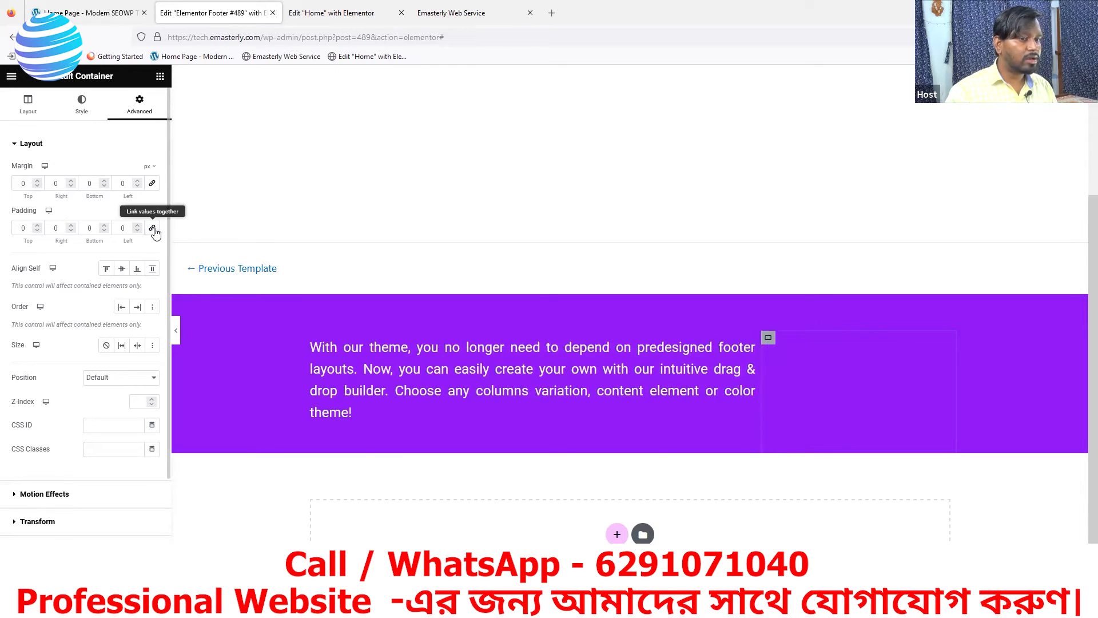
Set the contact column's padding to 16 px top and 56 px left
left_click(37, 225)
left_click(37, 226)
left_click(37, 226)
left_click(37, 226)
left_click(37, 226)
left_click(37, 225)
left_click(37, 226)
left_click(37, 225)
left_click(37, 226)
left_click(37, 225)
left_click(37, 226)
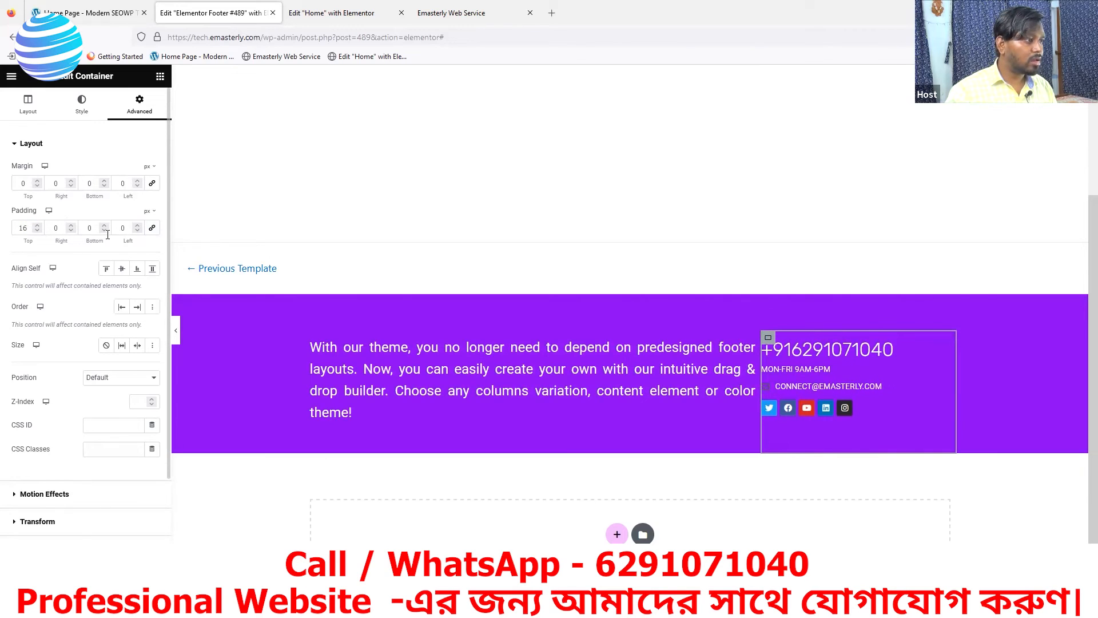
left_click(137, 226)
left_click(137, 226)
left_click(137, 226)
left_click(138, 225)
left_click(137, 226)
left_click(137, 226)
left_click(137, 226)
left_click(138, 226)
left_click(137, 226)
left_click(137, 226)
left_click(137, 226)
left_click(138, 226)
left_click(138, 226)
left_click(137, 226)
left_click(137, 226)
left_click(137, 226)
left_click(137, 226)
left_click(138, 226)
left_click(137, 226)
left_click(137, 226)
left_click(137, 226)
left_click(137, 226)
left_click(137, 226)
left_click(137, 226)
left_click(137, 226)
left_click(138, 226)
left_click(137, 226)
left_click(137, 226)
left_click(137, 226)
left_click(137, 226)
left_click(137, 226)
left_click(137, 226)
left_click(138, 226)
left_click(137, 226)
left_click(137, 226)
left_click(137, 226)
left_click(138, 226)
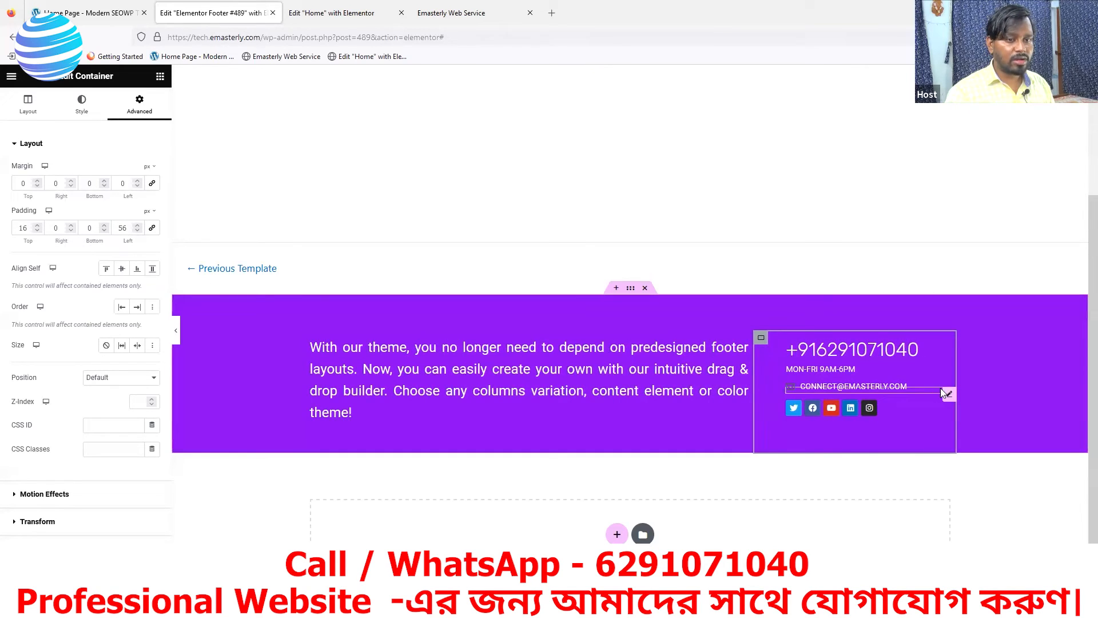
left_click(949, 394)
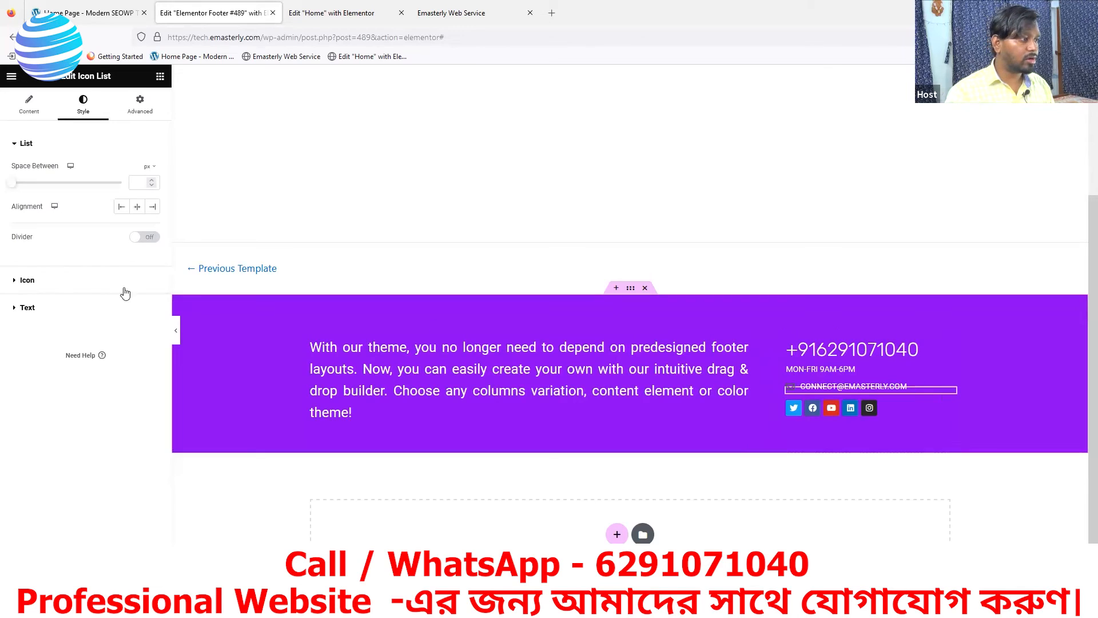
left_click(27, 280)
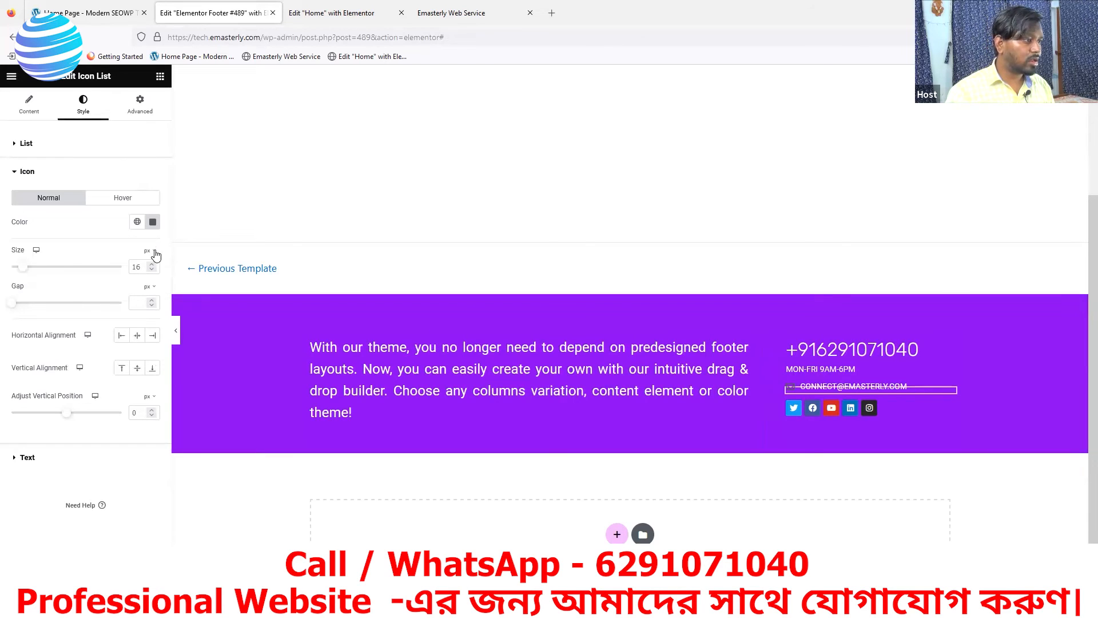
left_click(153, 221)
left_click_drag(94, 277, 83, 267)
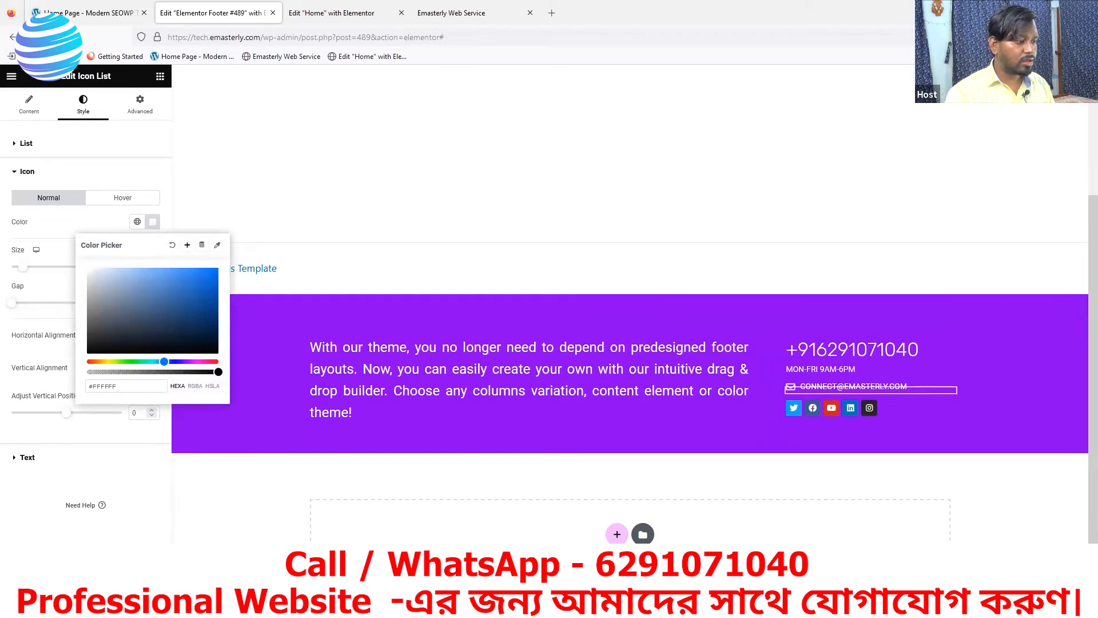
left_click(127, 583)
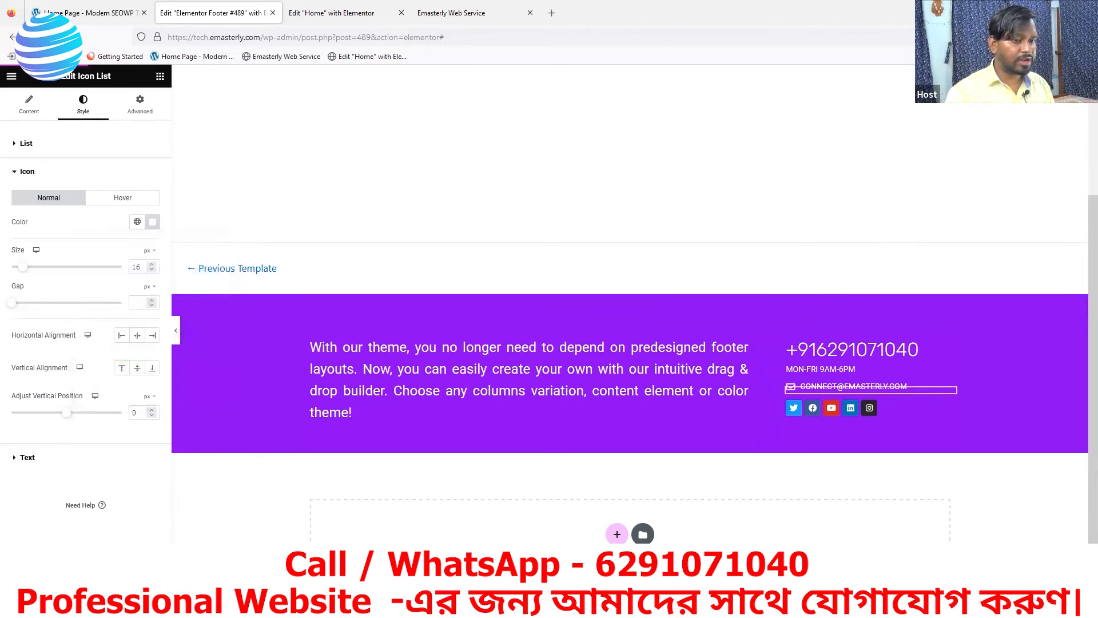
left_click(443, 12)
left_click(56, 37)
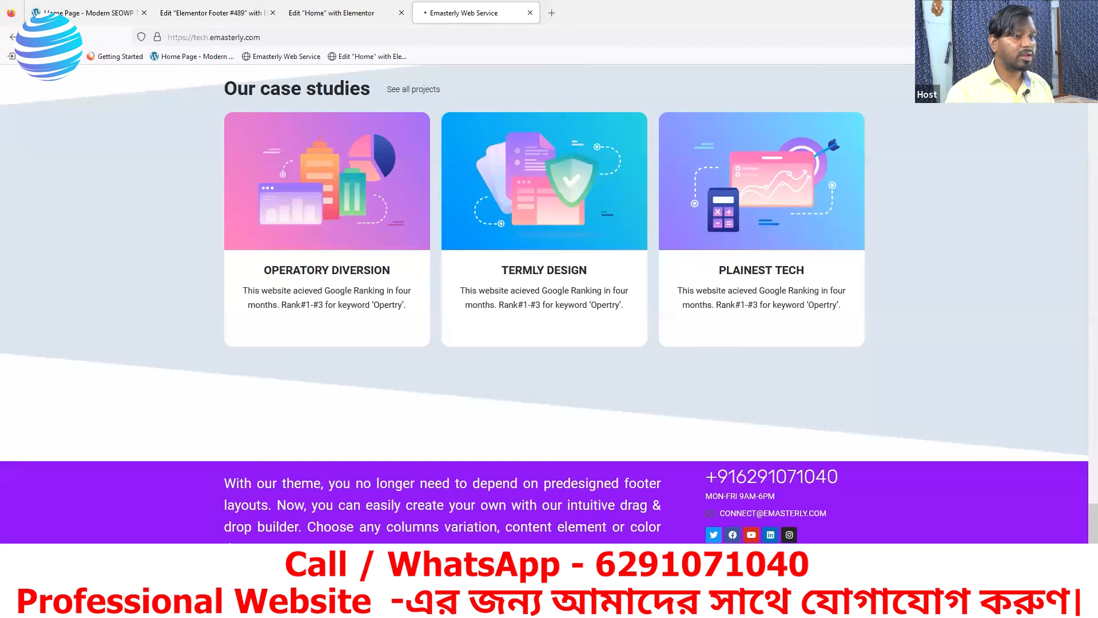
scroll(732, 420, "down", 1)
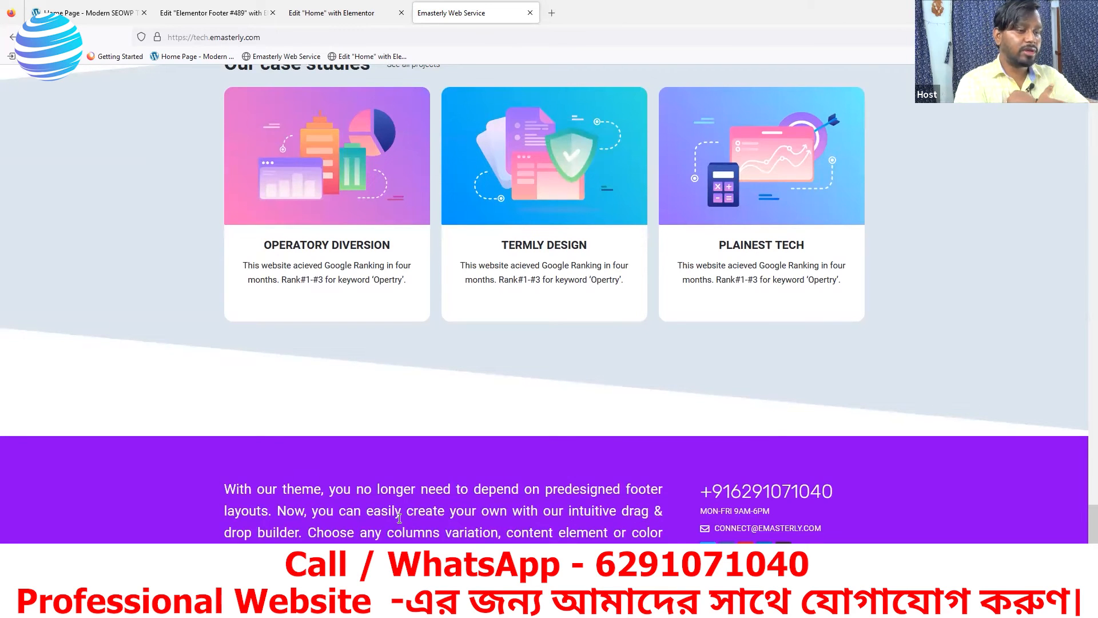
left_click(95, 17)
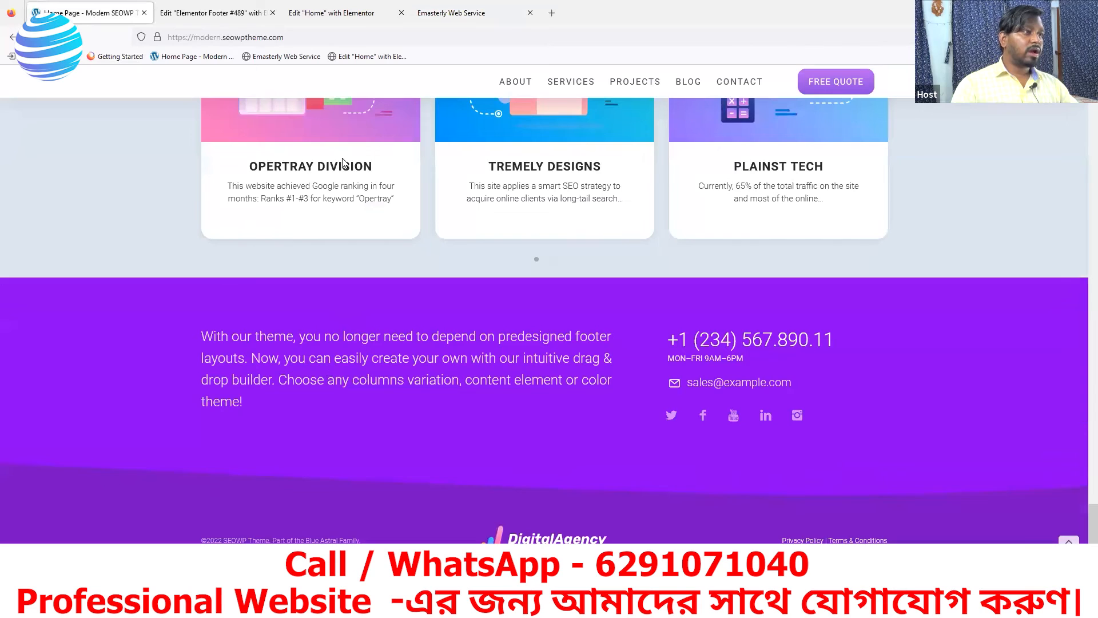
left_click(211, 13)
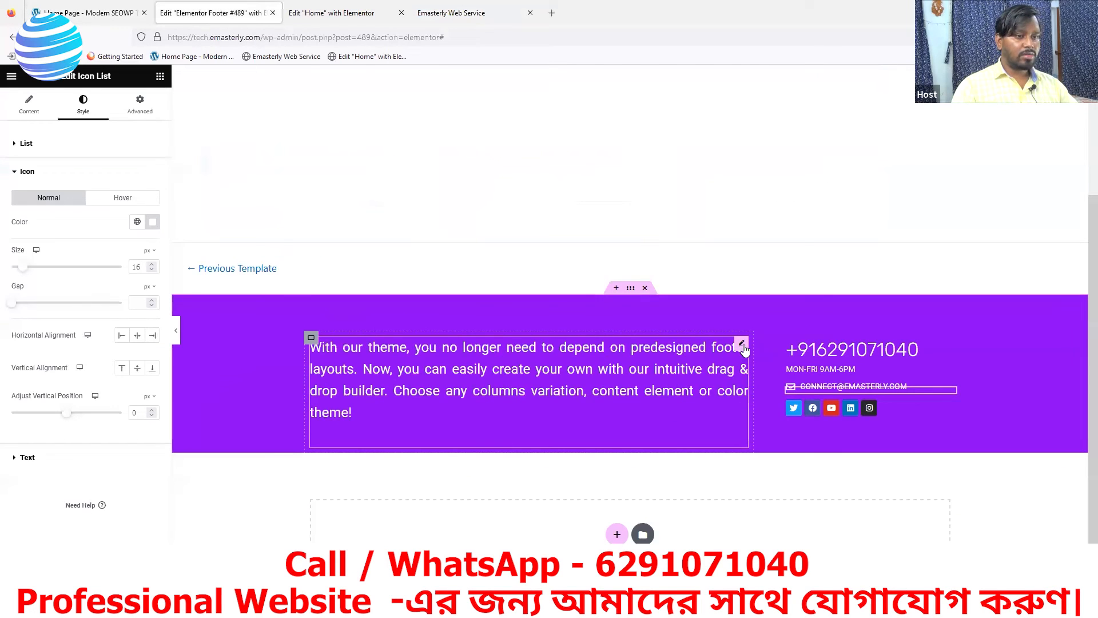
Set the footer paragraph's font weight to 300 (Light) and save the footer
left_click(743, 346)
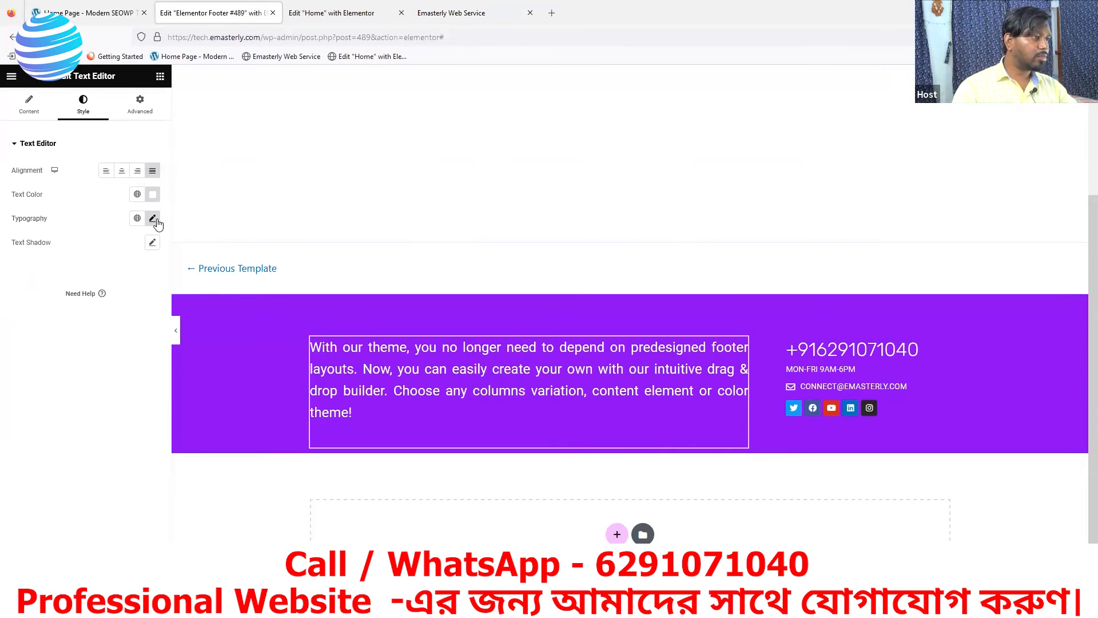
left_click(153, 219)
left_click(111, 332)
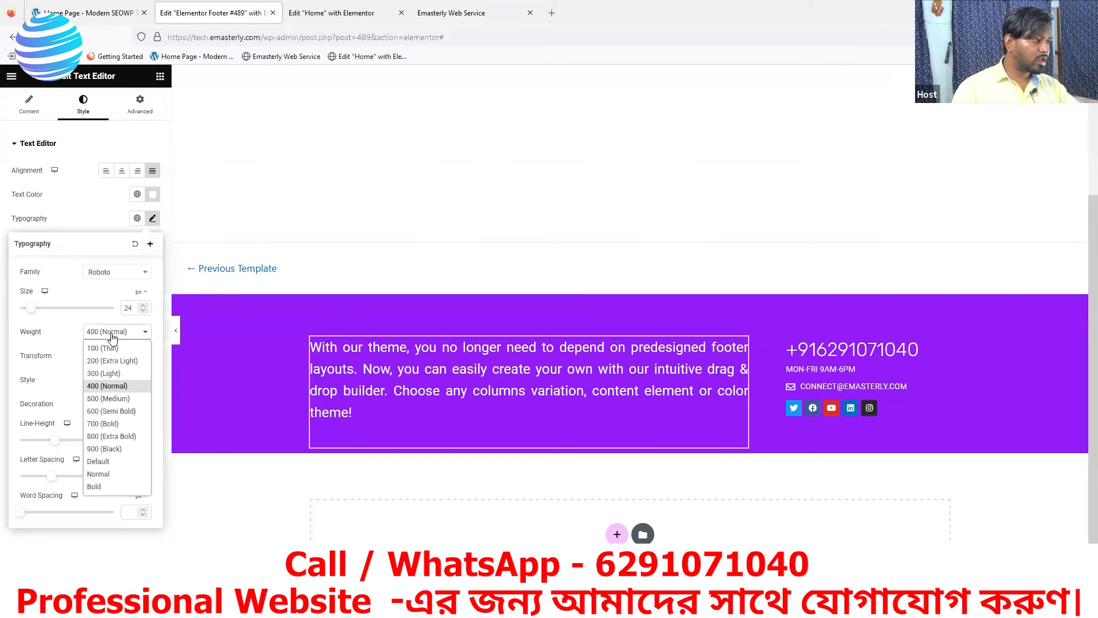
left_click(103, 374)
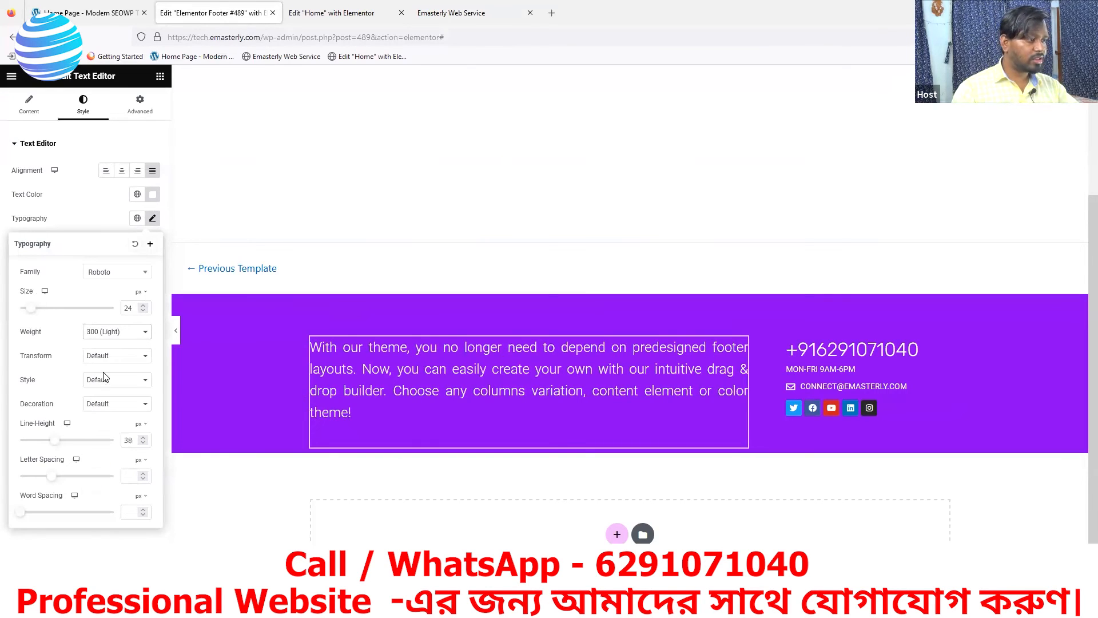
left_click(121, 584)
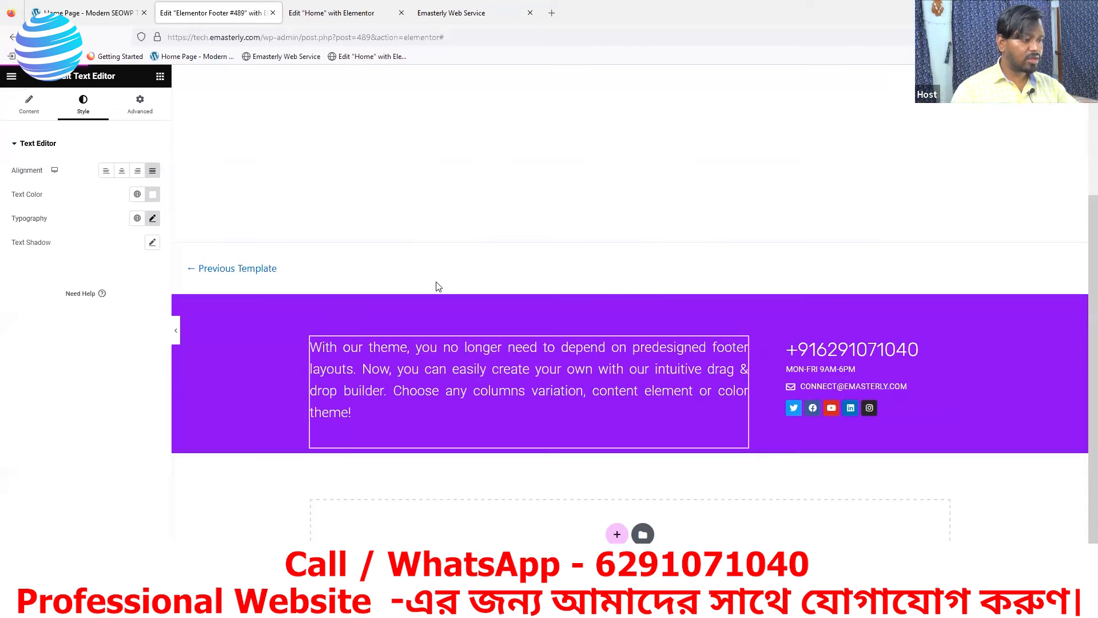
Compare the live site's footer against the reference site's footer
left_click(438, 19)
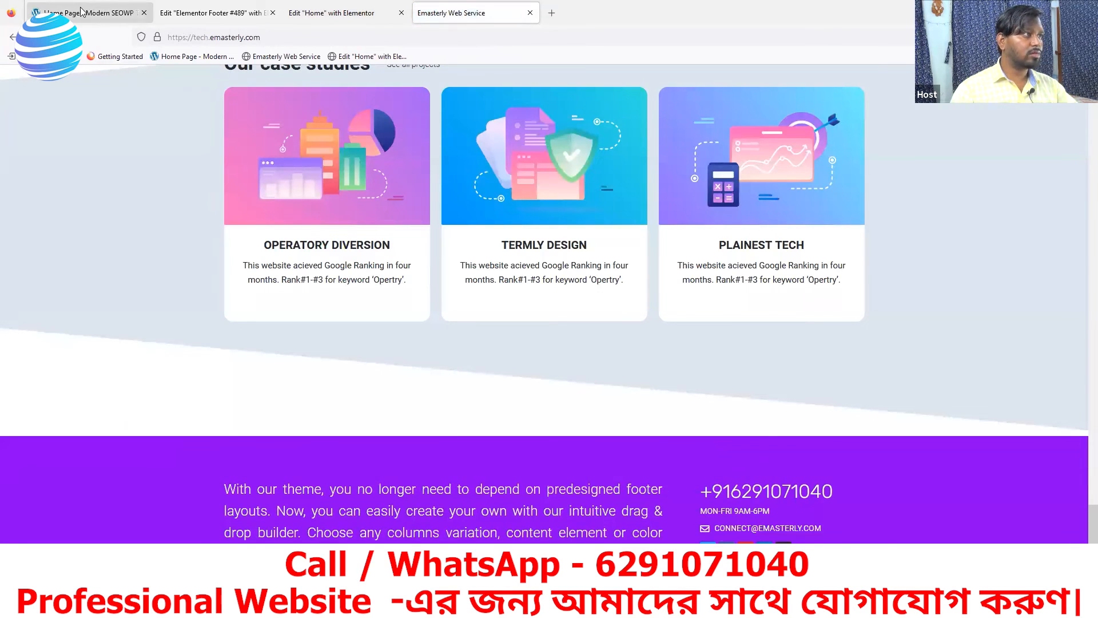
left_click(111, 14)
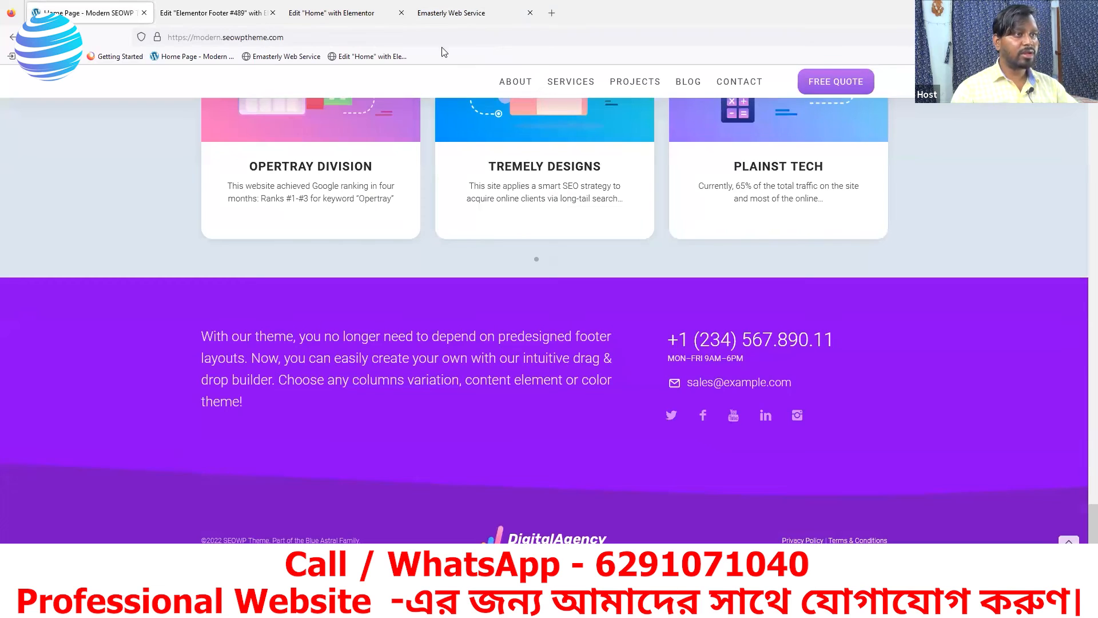
left_click(455, 18)
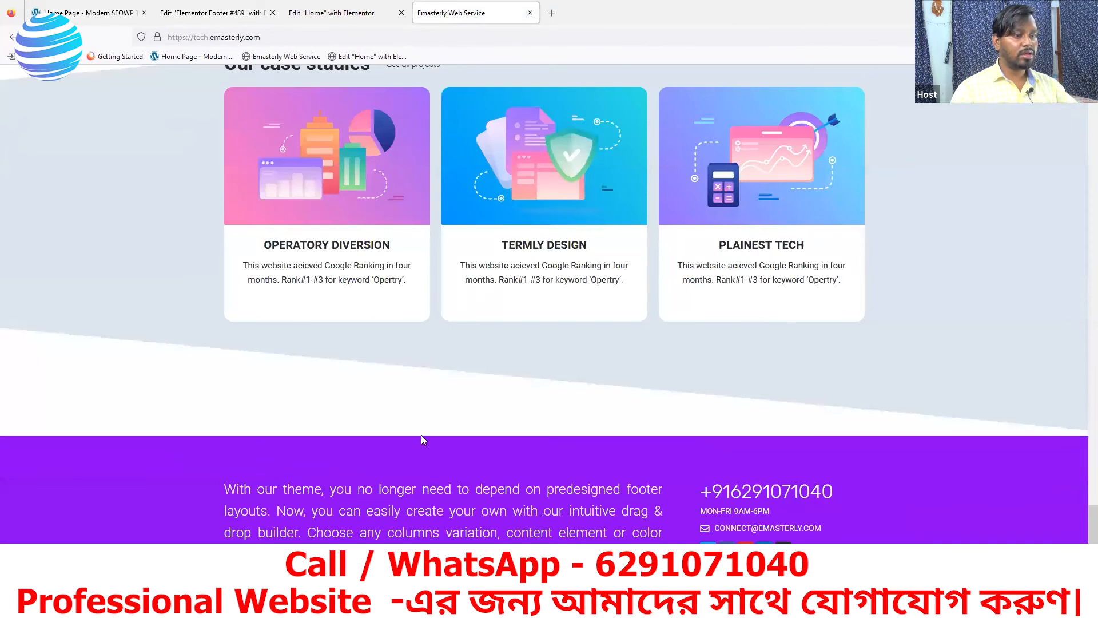
left_click(108, 18)
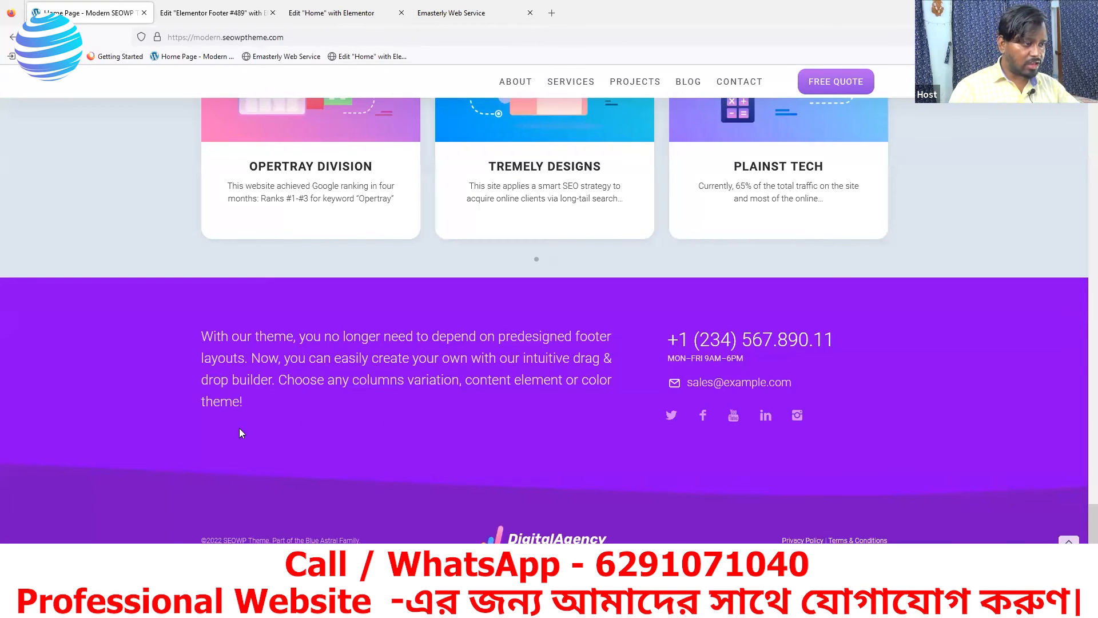
left_click(223, 14)
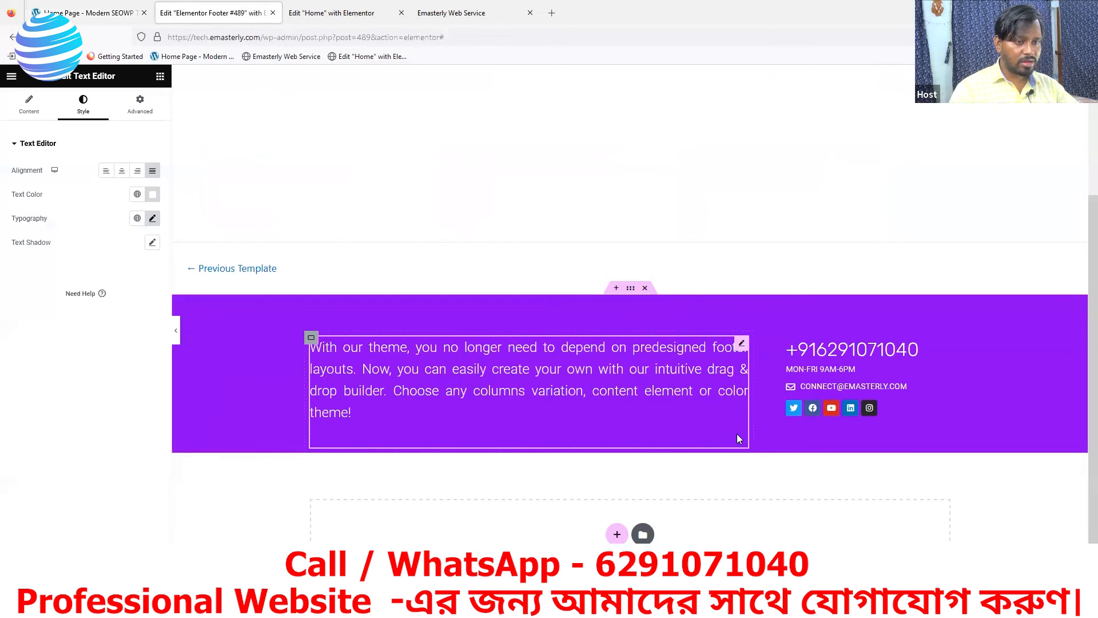
Set the footer container's bottom padding to 58 px and start a new section below it
left_click(631, 293)
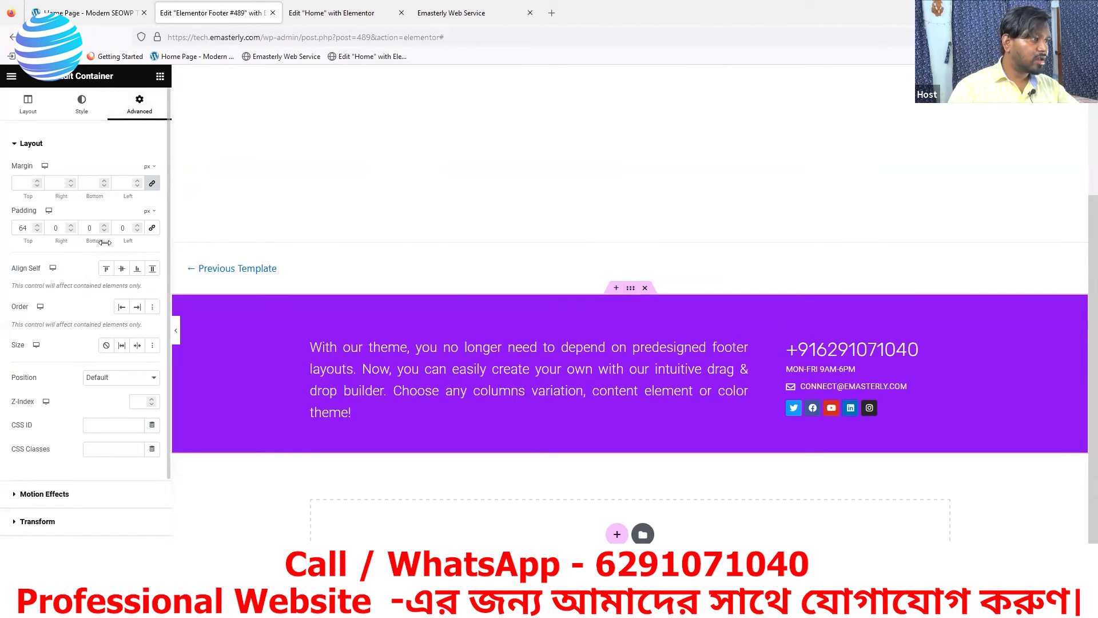
left_click(103, 226)
left_click_drag(104, 227, 104, 227)
scroll(824, 513, "down", 2)
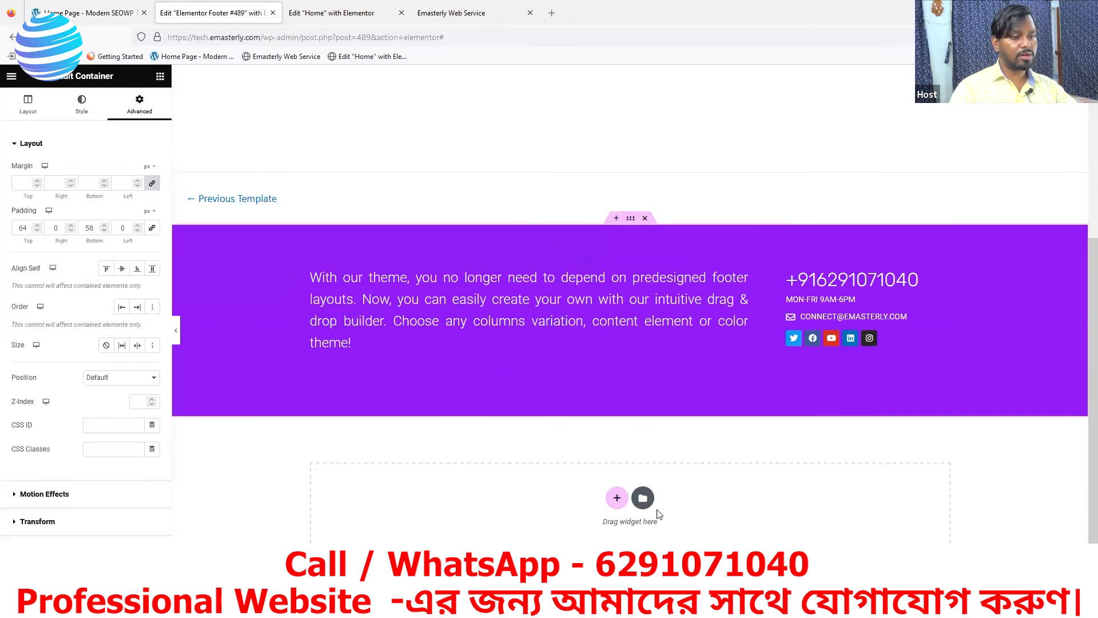
left_click(617, 499)
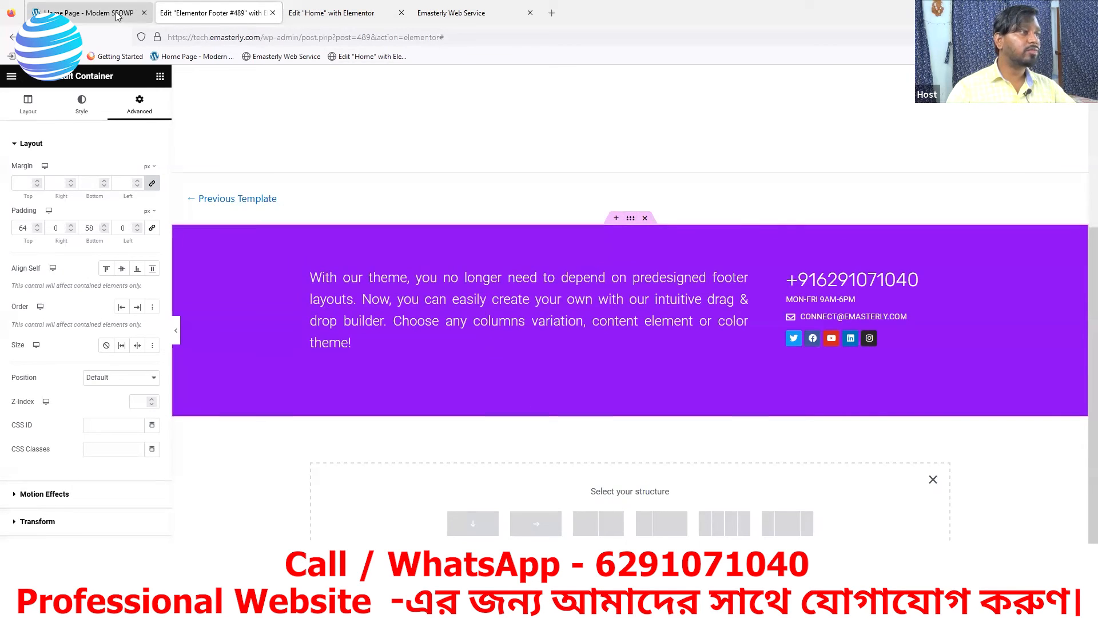
Add a narrow-wide-narrow three-column section below the footer, checking the reference layout
left_click(140, 17)
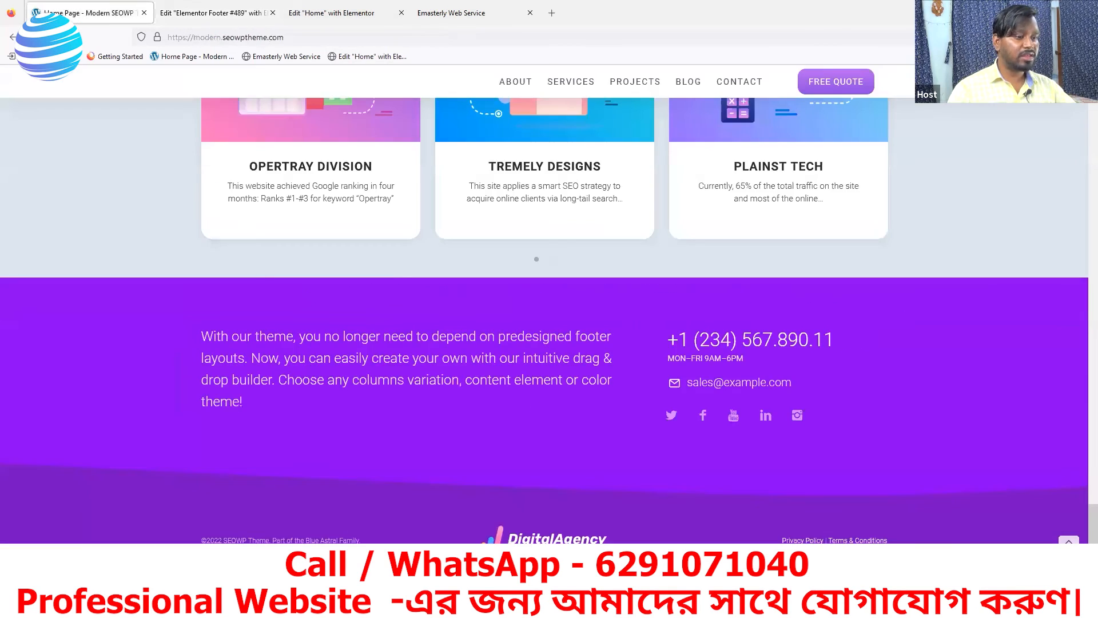
left_click(444, 17)
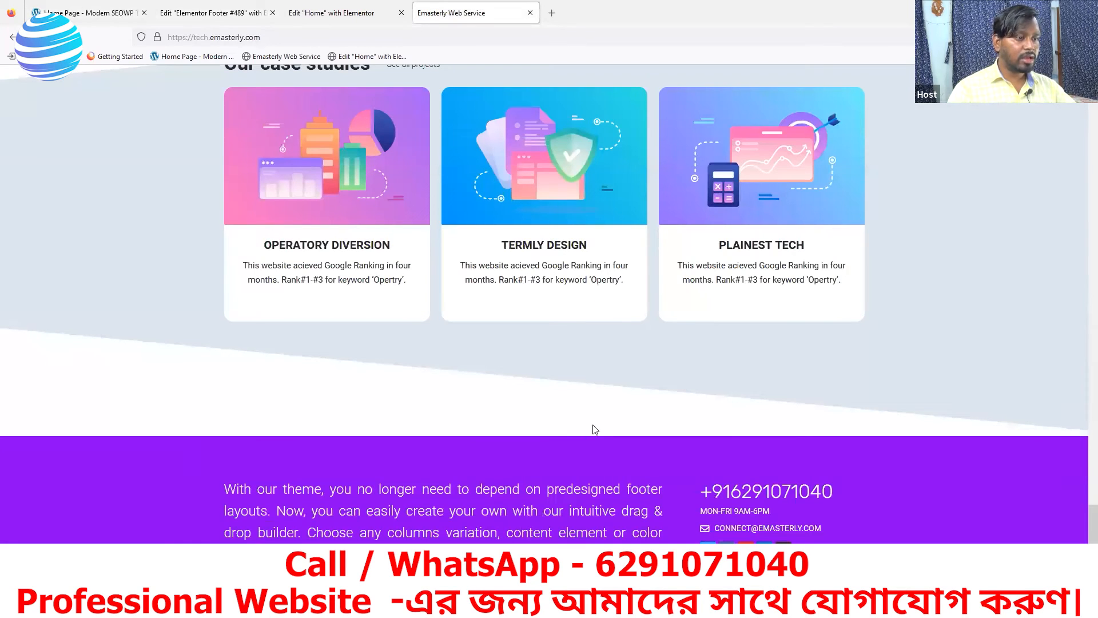
left_click(217, 14)
scroll(635, 454, "down", 2)
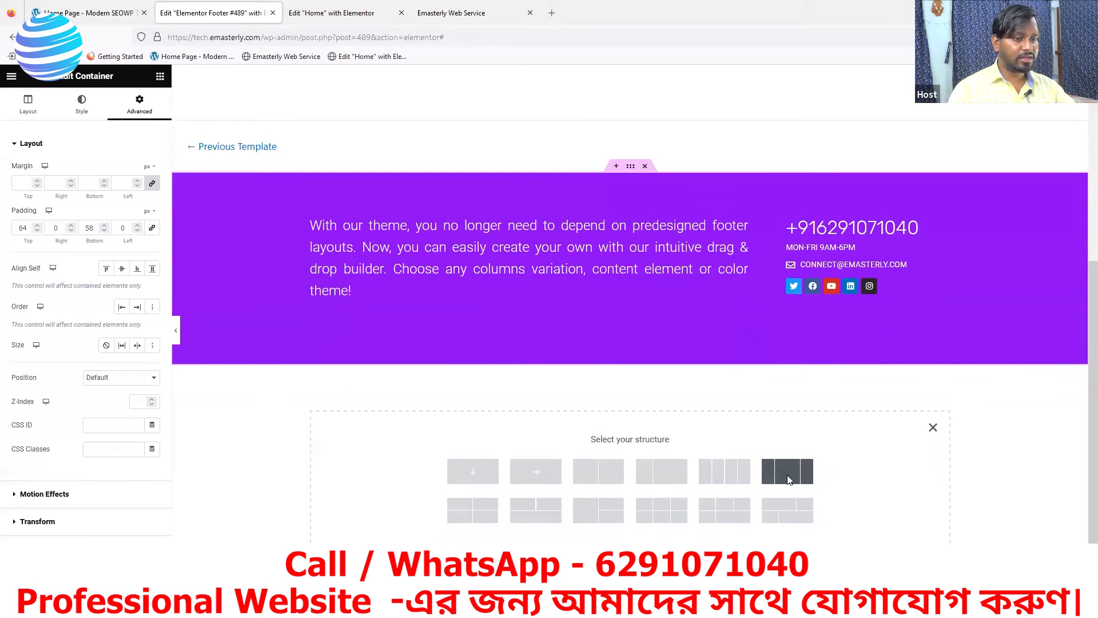
left_click(789, 478)
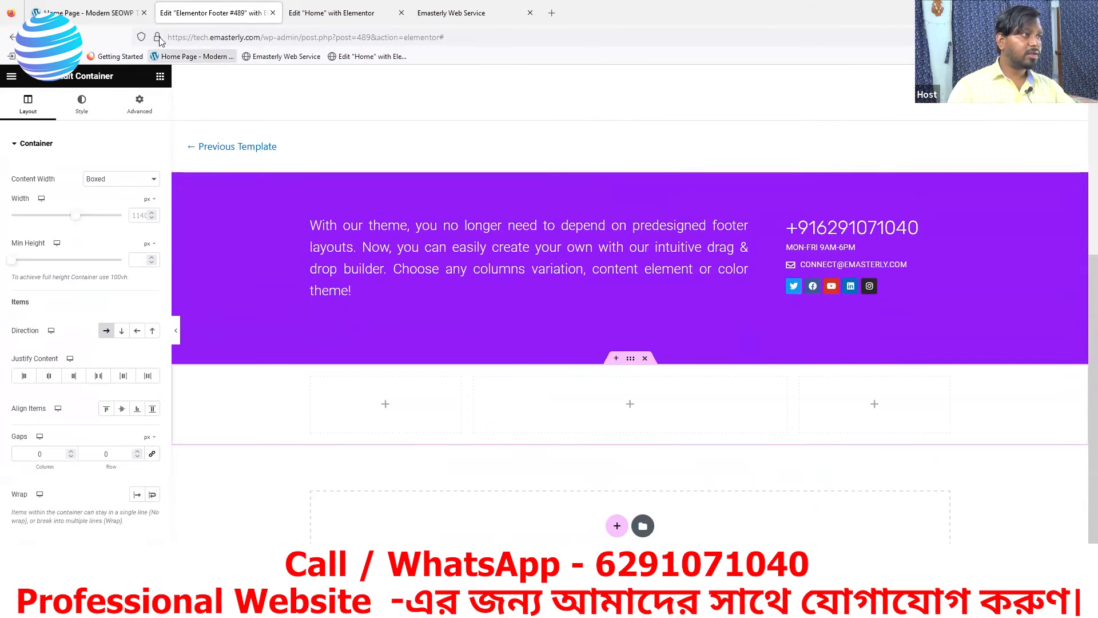
left_click(114, 20)
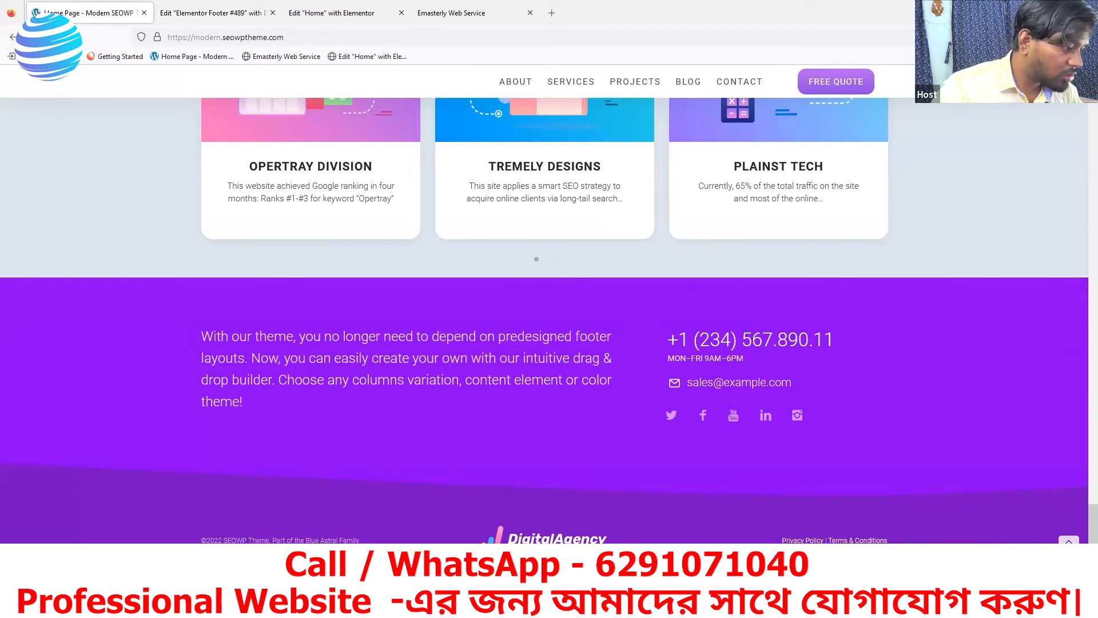
left_click(210, 13)
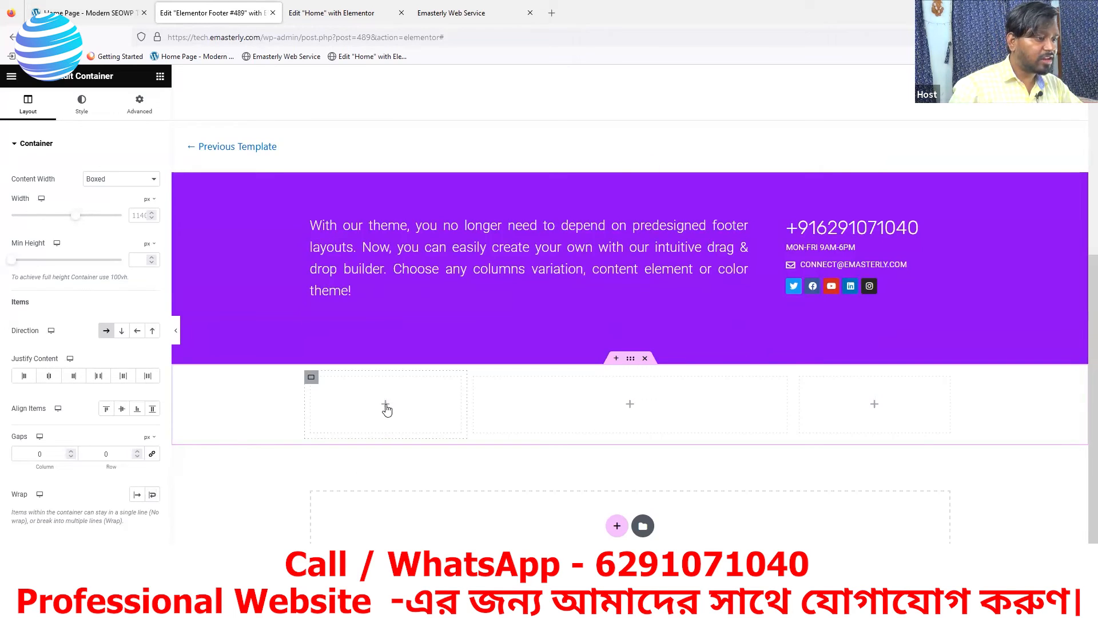
left_click(386, 406)
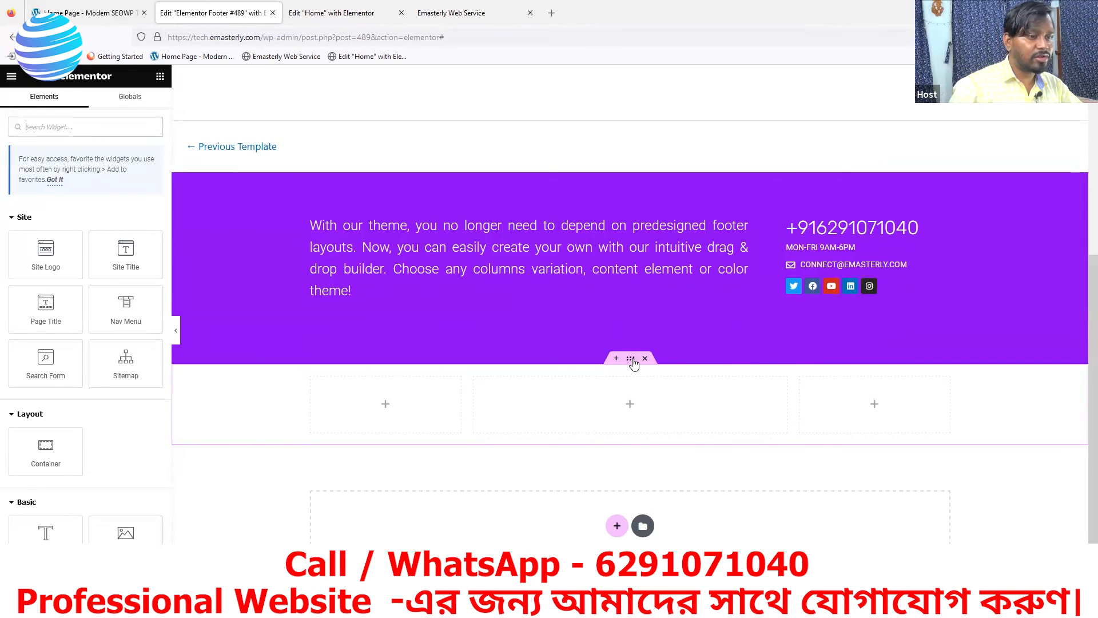
Give the new three-column section a Classic #8a02f2 purple background
left_click(632, 360)
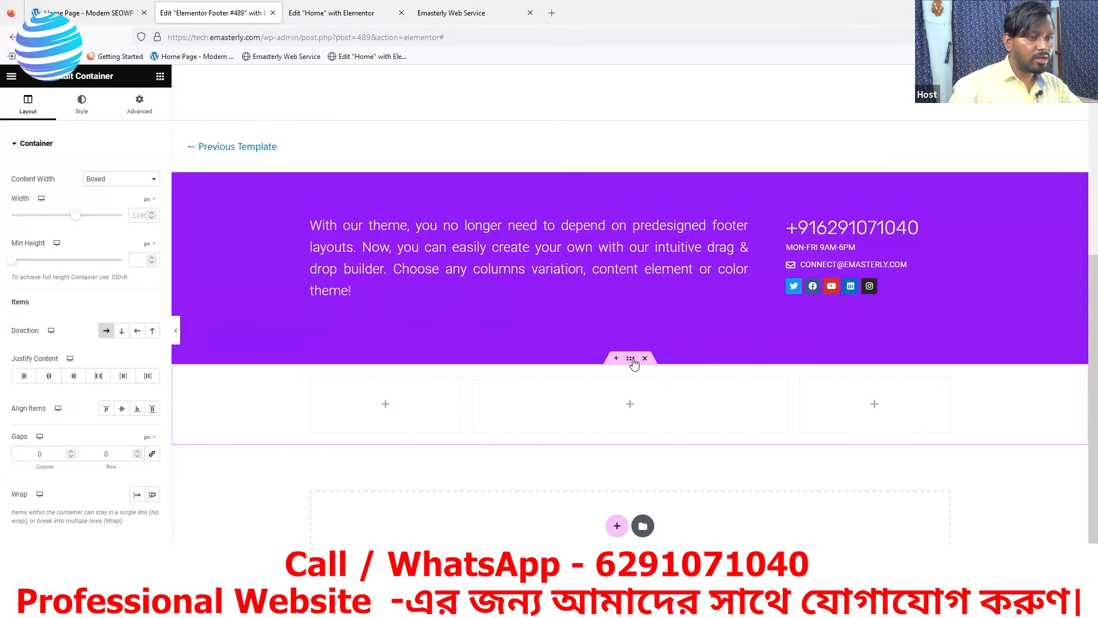
left_click(82, 109)
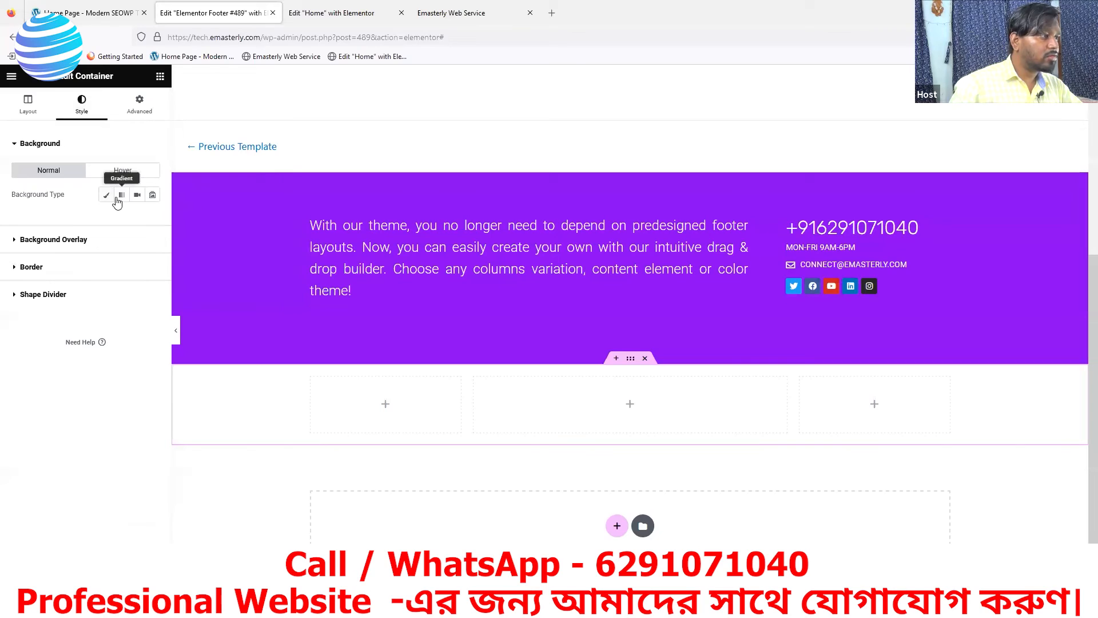
left_click(106, 196)
left_click(152, 218)
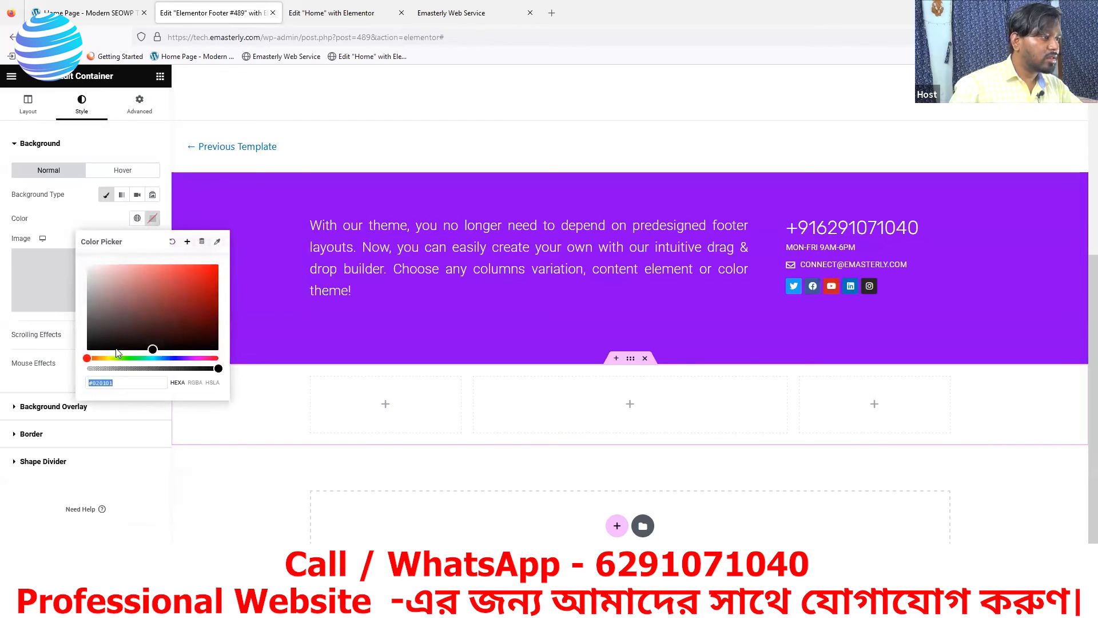
type("#8a02f2")
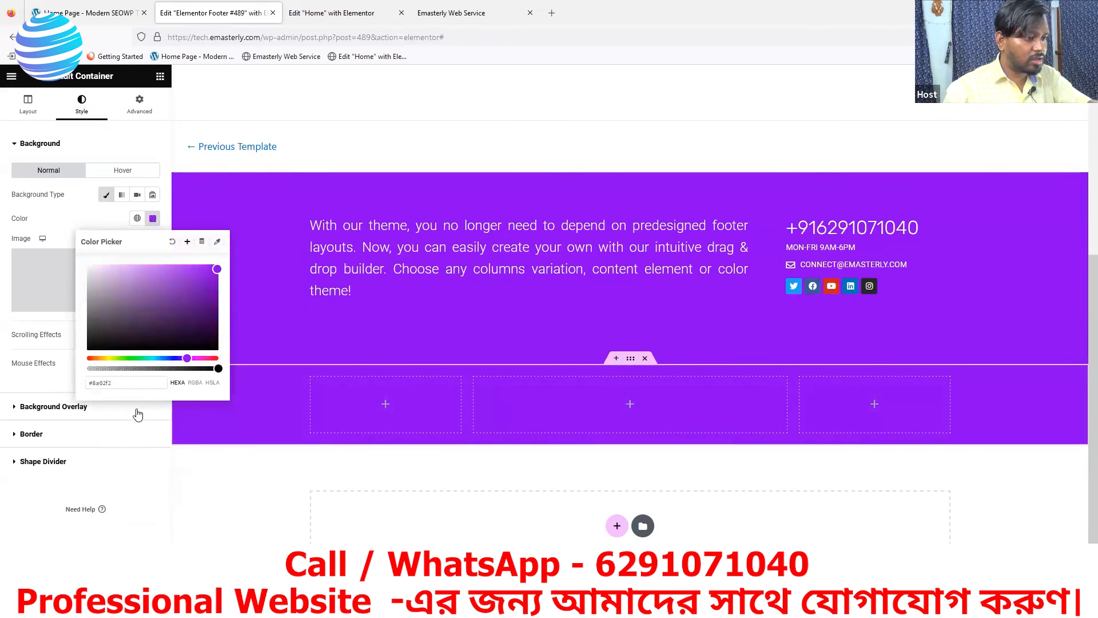
left_click(266, 421)
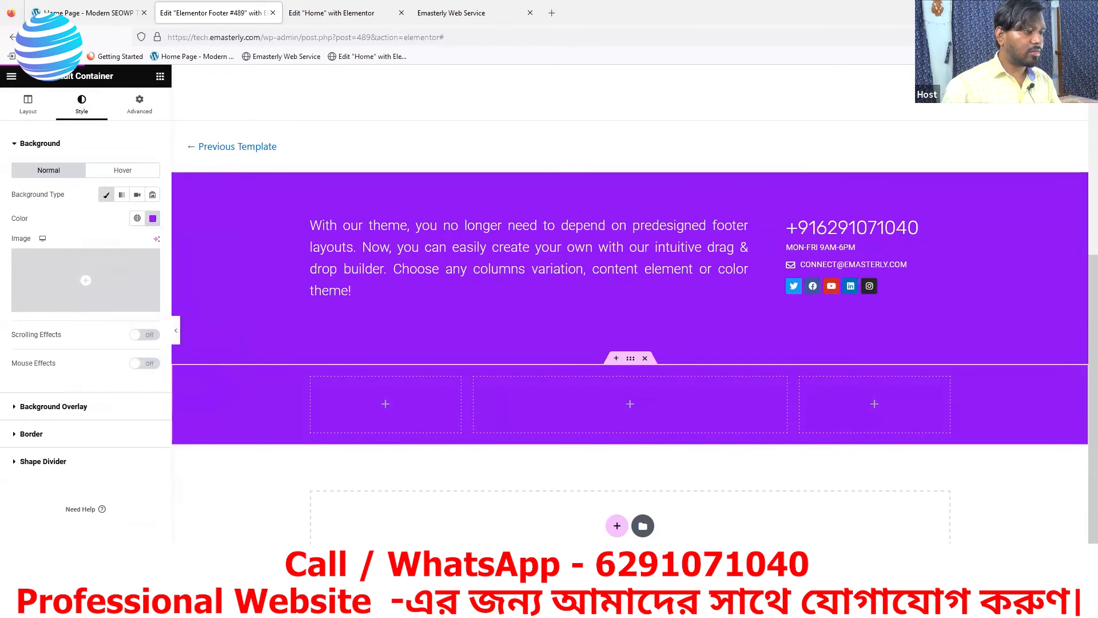
left_click(385, 405)
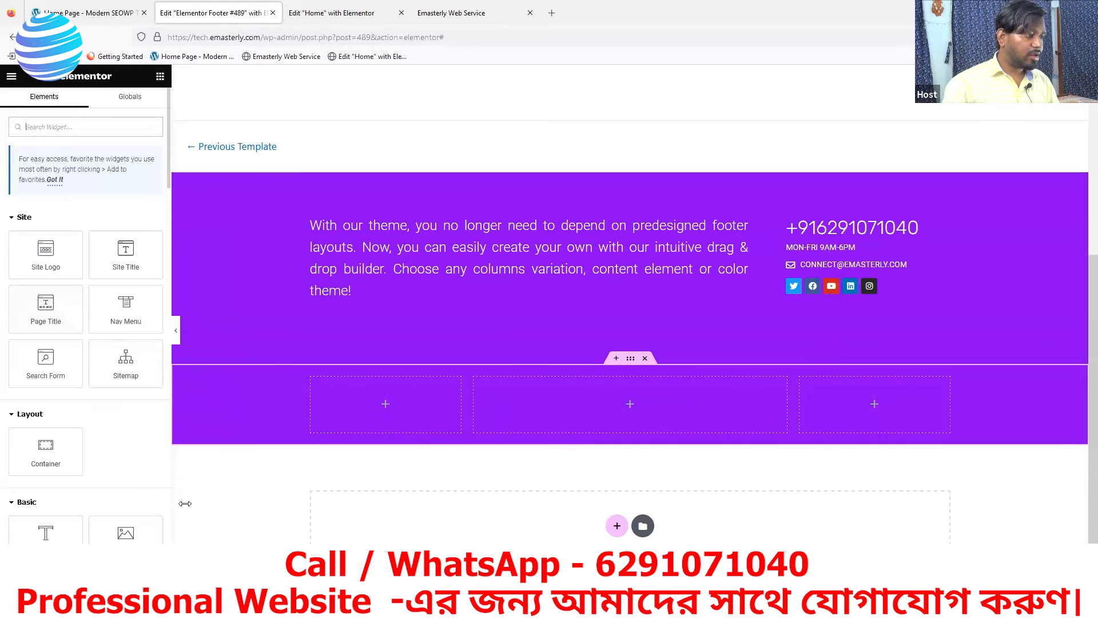
Search the widgets for an Icon List and try rearranging its list items
scroll(51, 514, "down", 3)
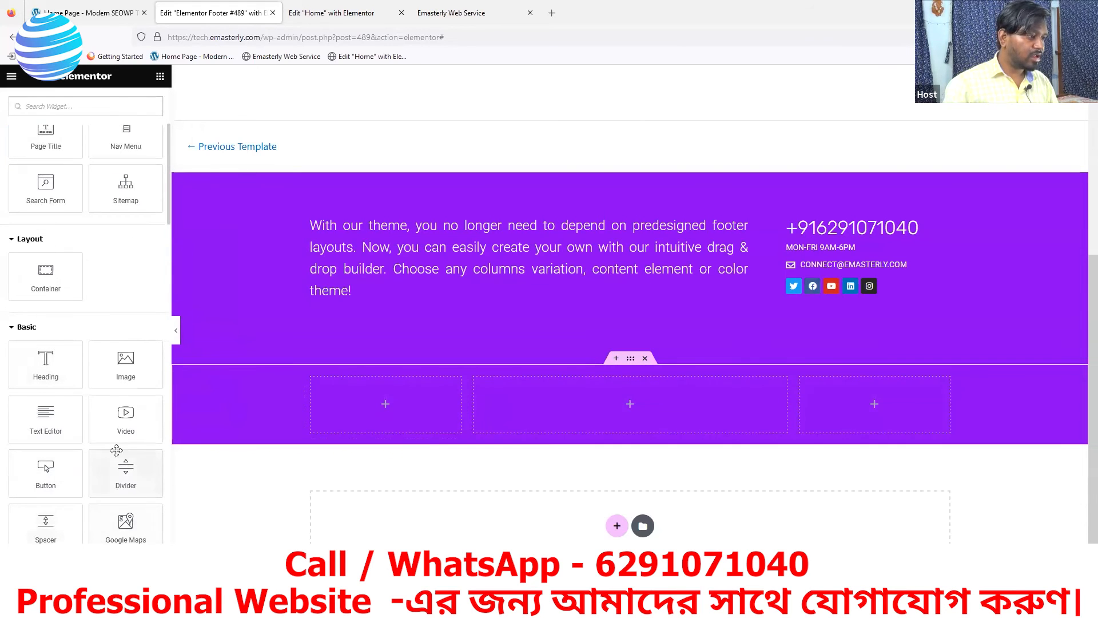
left_click(108, 11)
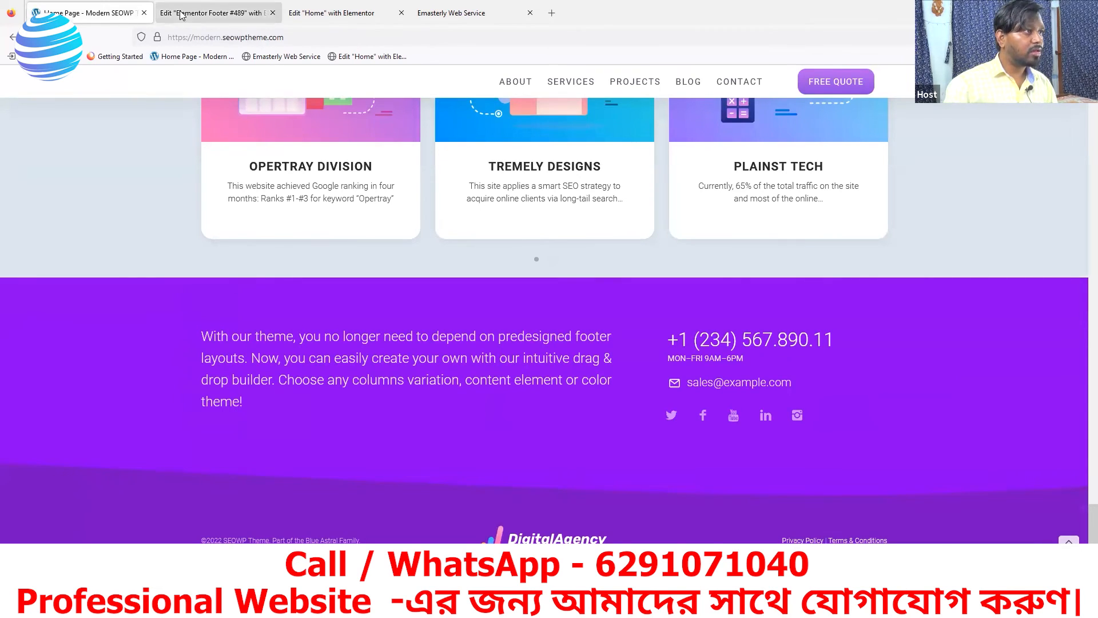
left_click(212, 12)
left_click(93, 106)
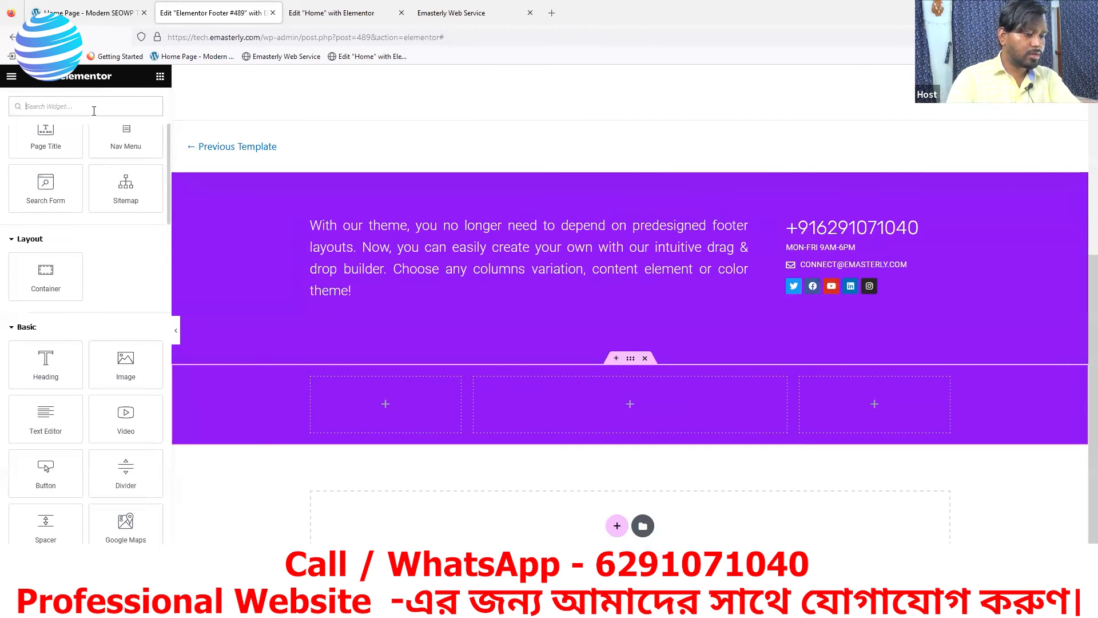
type("IN")
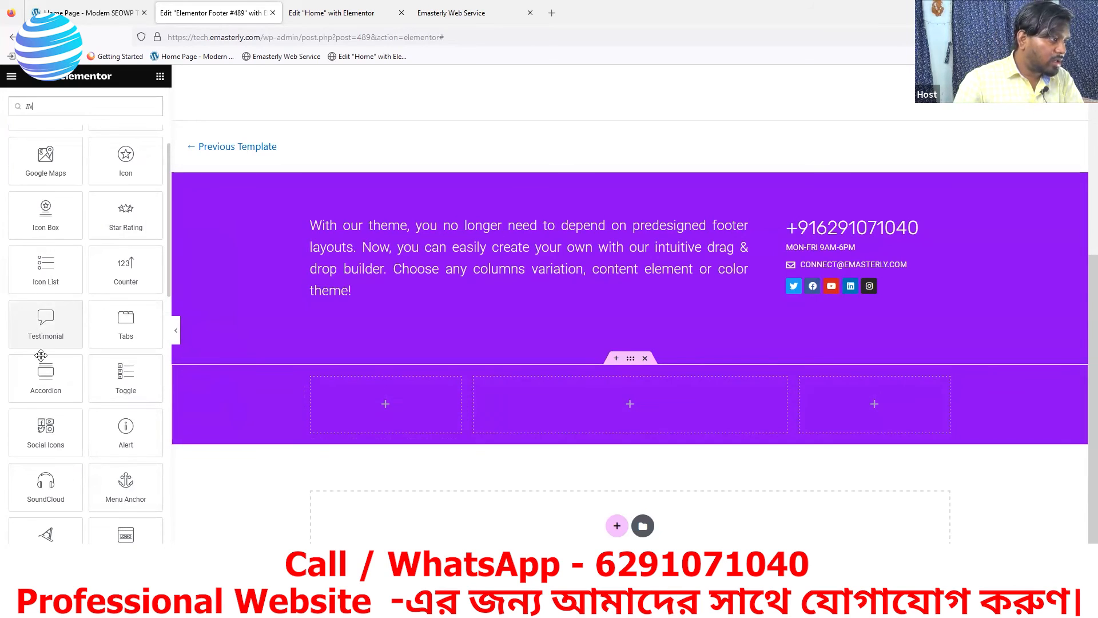
left_click(41, 271)
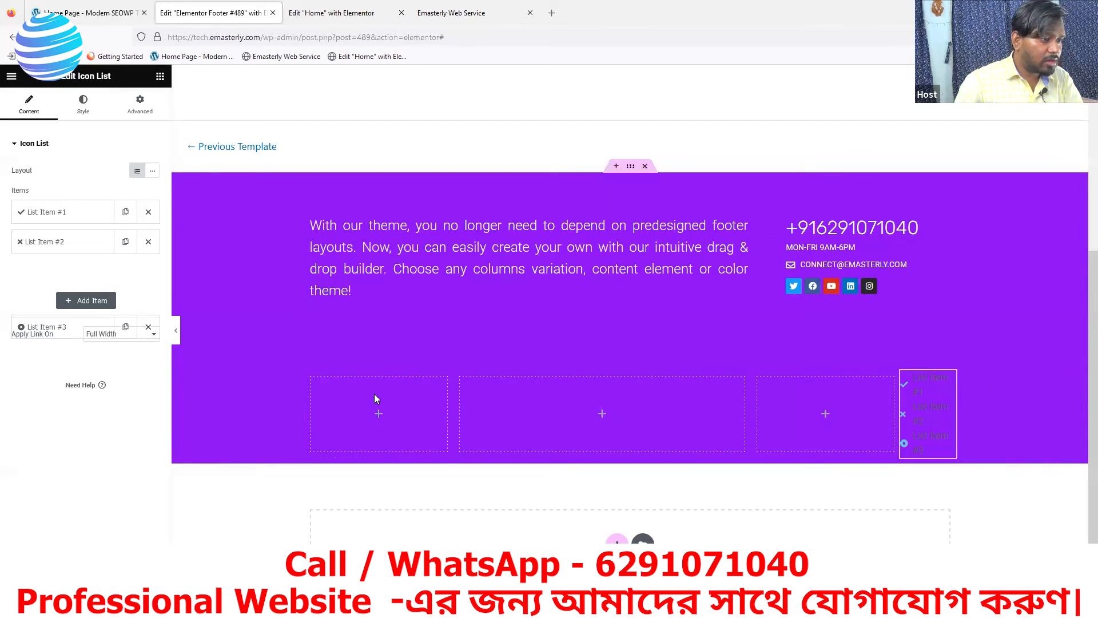
left_click_drag(63, 327, 64, 243)
left_click_drag(117, 318, 84, 274)
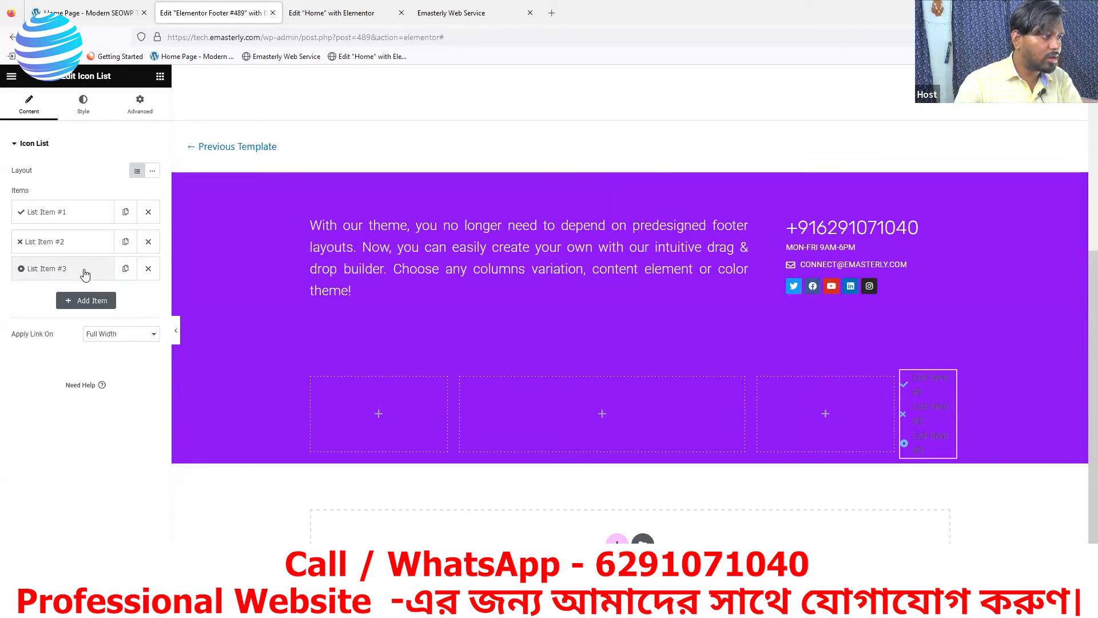
left_click(85, 274)
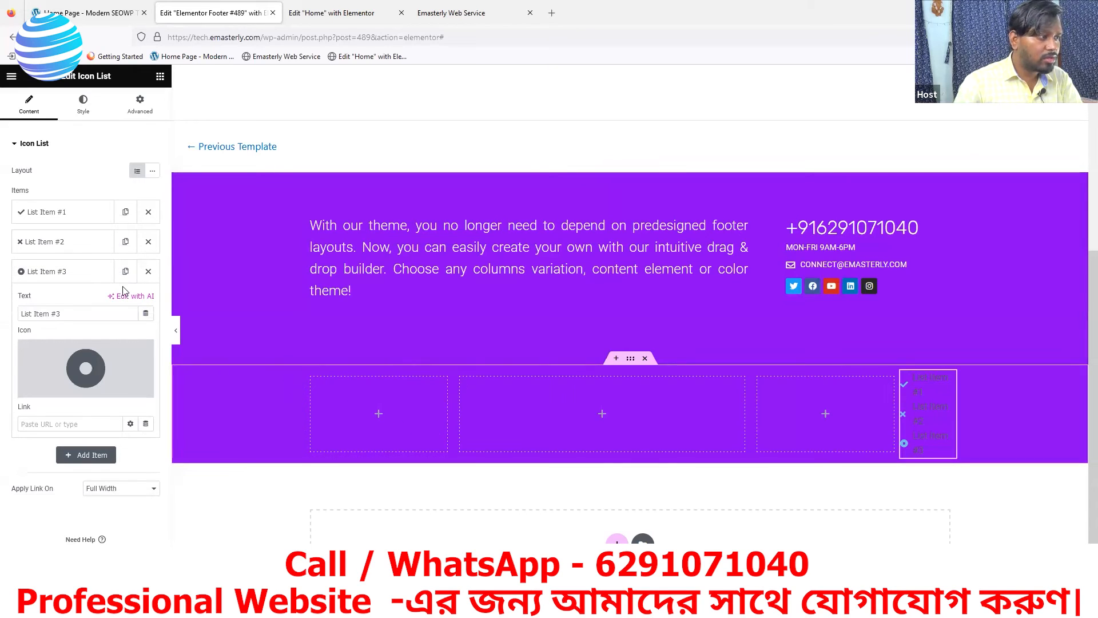
Drop an Icon List widget into the first footer column and delete its third item
left_click(379, 417)
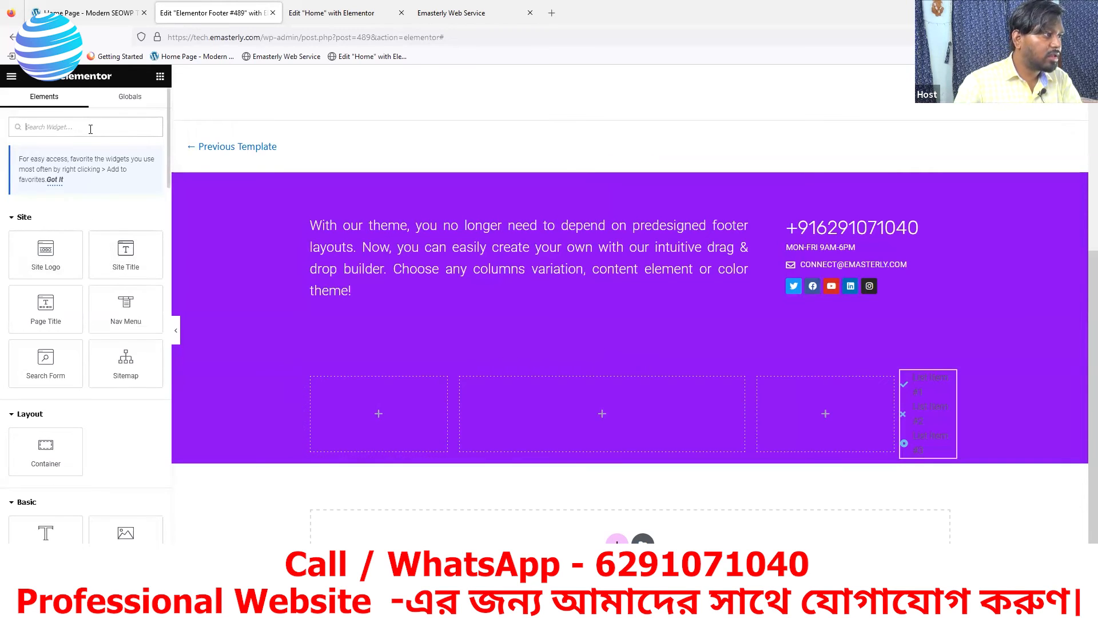
type("ICON")
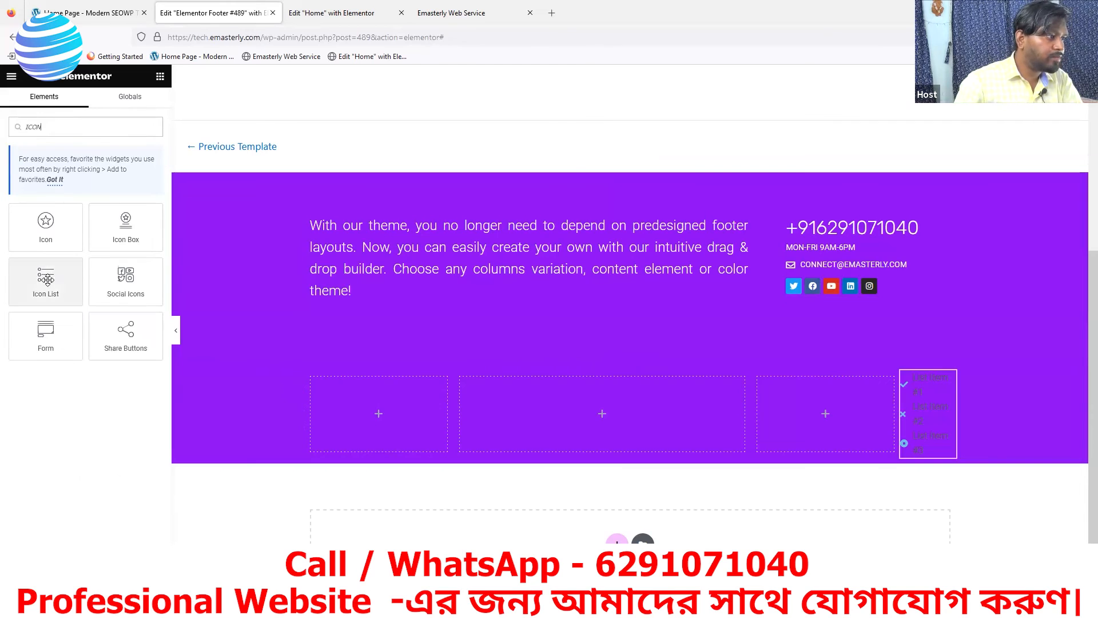
left_click_drag(46, 280, 378, 416)
left_click_drag(377, 413, 423, 425)
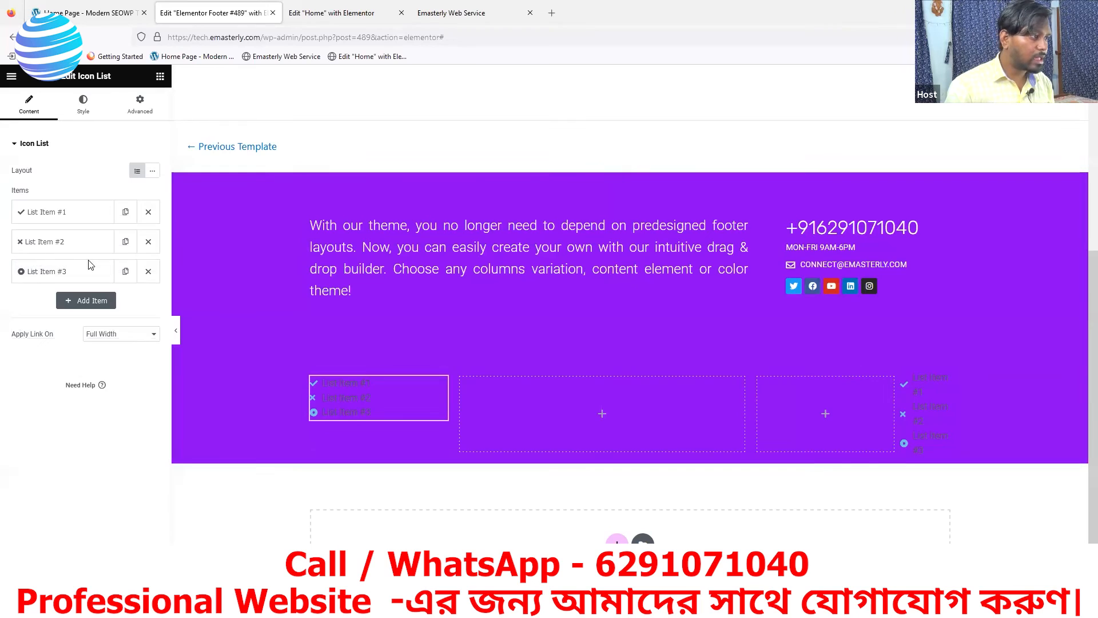
left_click(148, 271)
Delete the second list item and give the remaining item the copyright icon
left_click(148, 241)
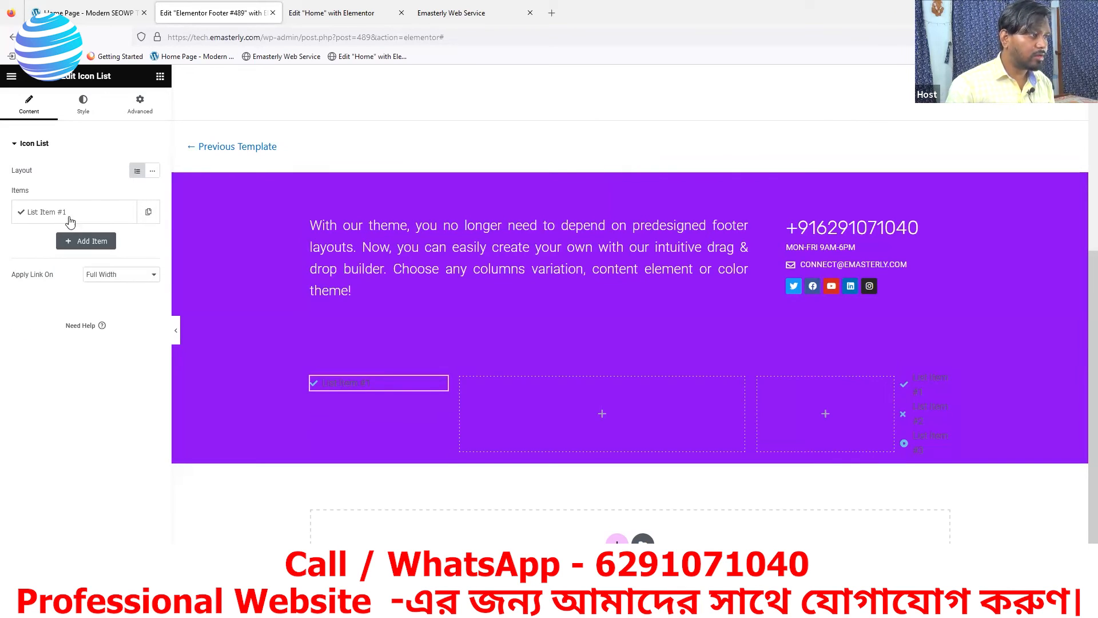
left_click(95, 216)
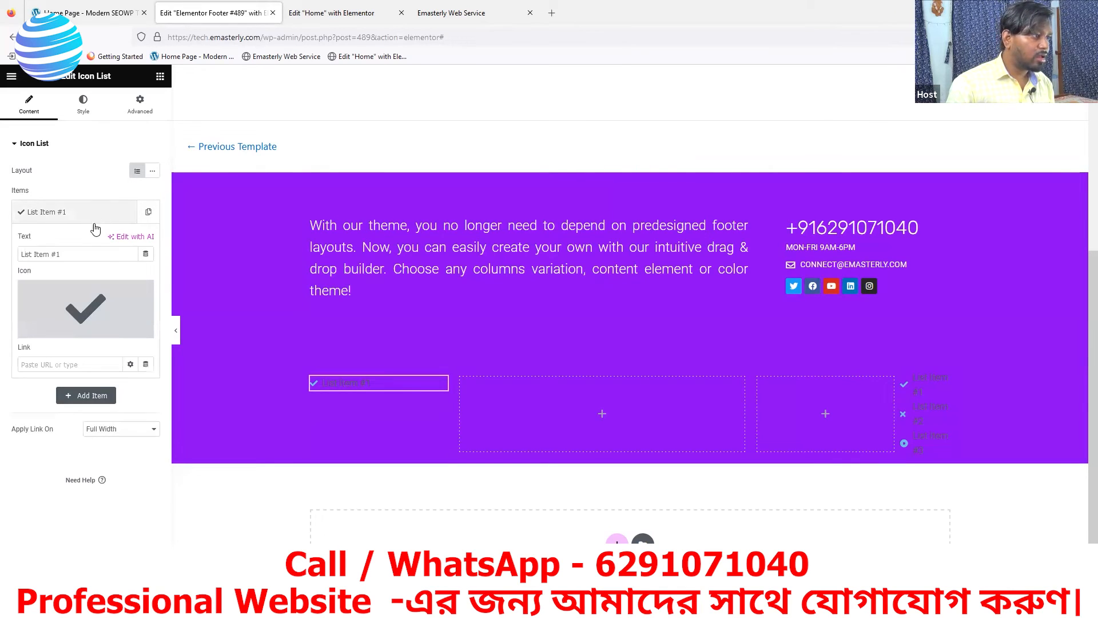
left_click(104, 12)
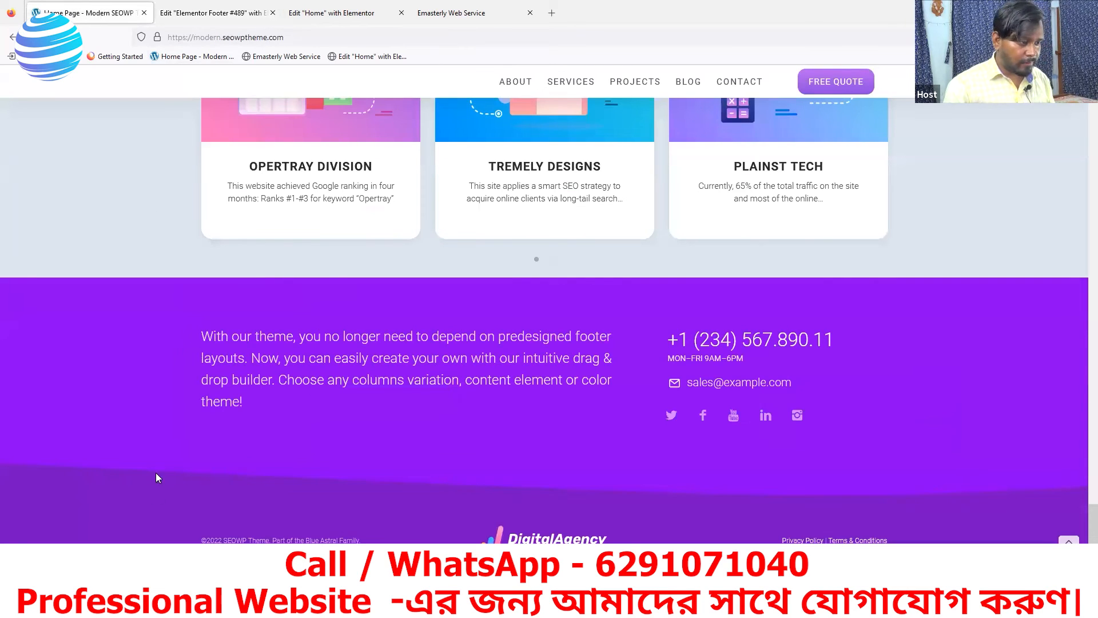
left_click(173, 14)
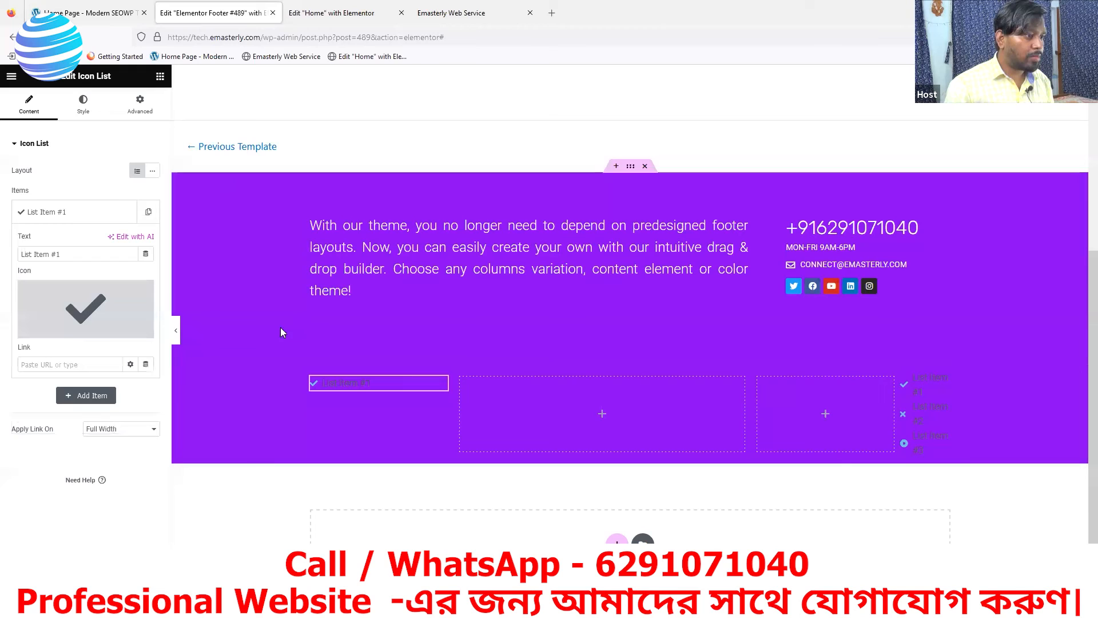
left_click(67, 324)
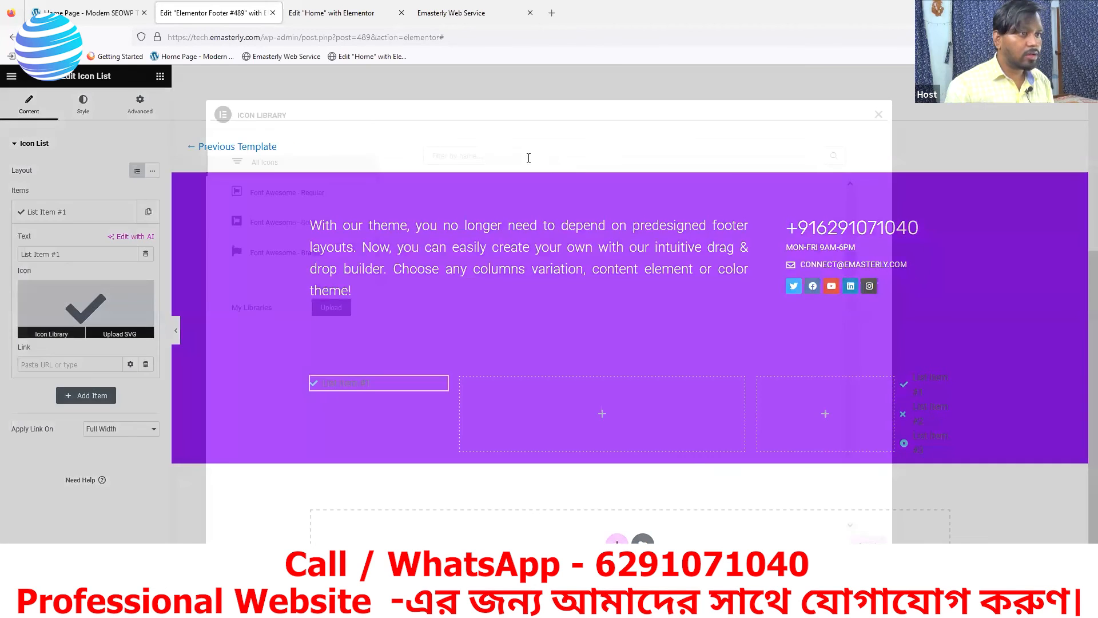
type("co")
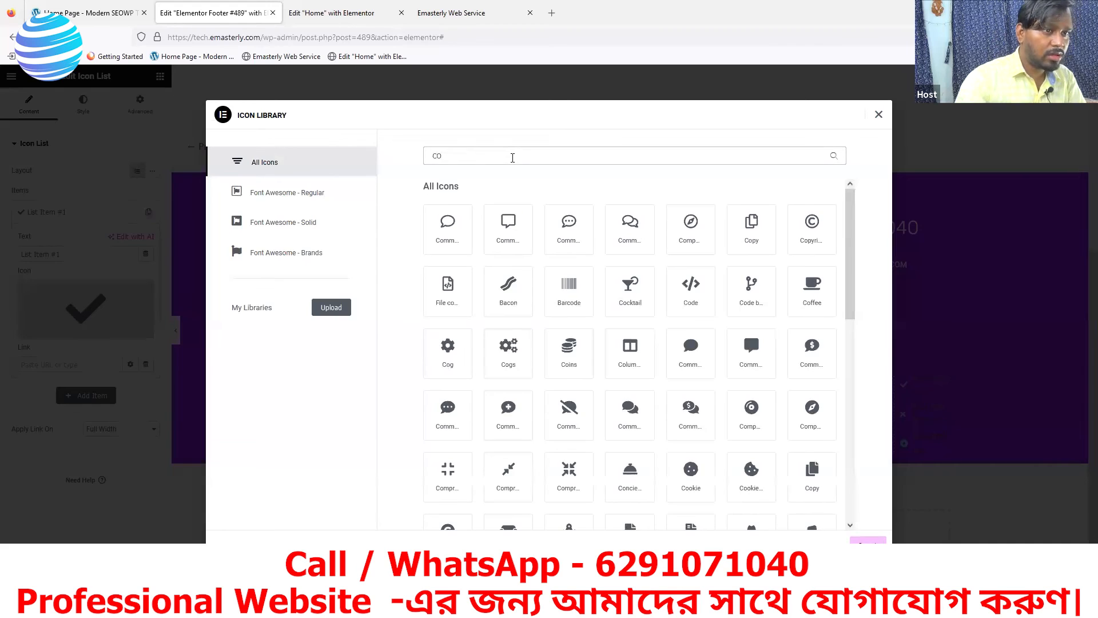
type("p")
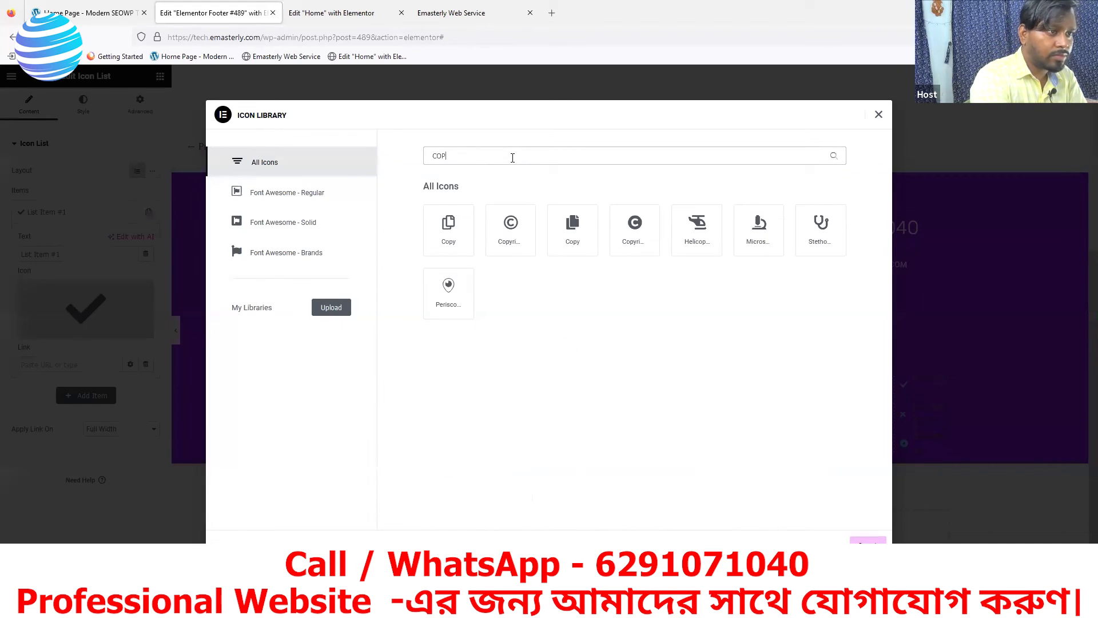
left_click(510, 229)
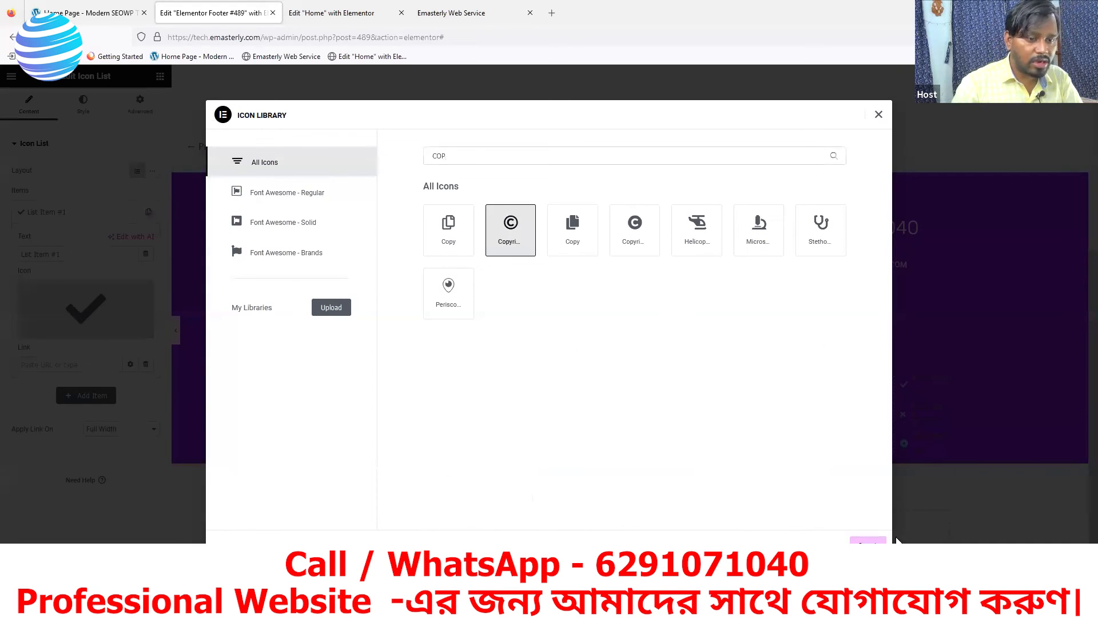
left_click(868, 542)
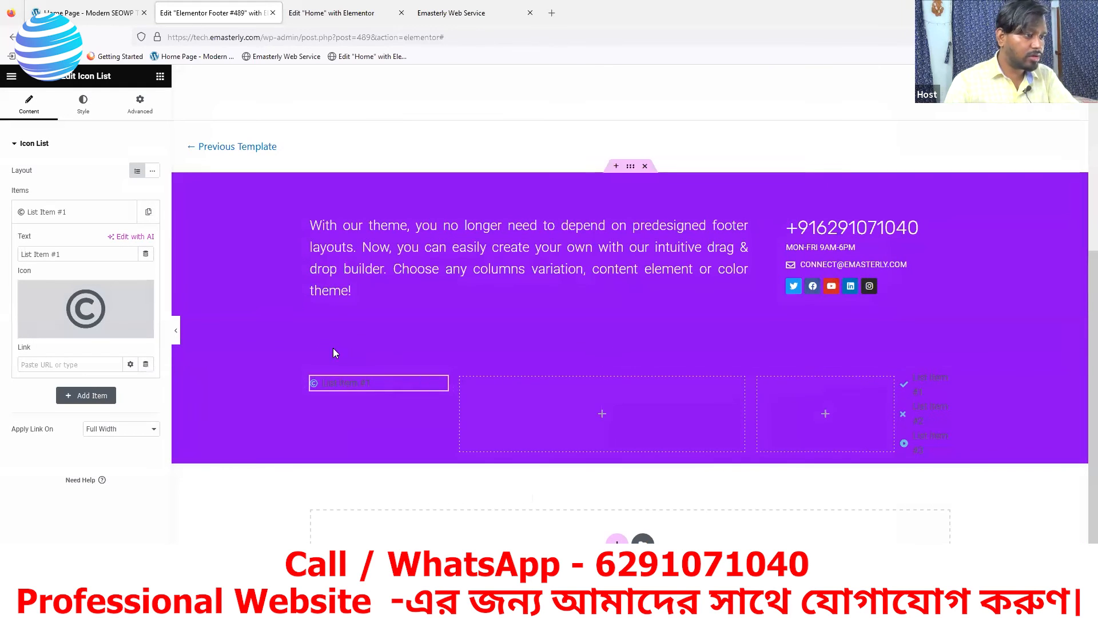
Change the list item's text to 'All Rights Reserved'
left_click(70, 254)
key("BackSpace")
key("BackSpace")
key("BackSpace")
key("BackSpace")
key("BackSpace")
key("BackSpace")
key("BackSpace")
key("BackSpace")
key("BackSpace")
key("BackSpace")
key("BackSpace")
key("BackSpace")
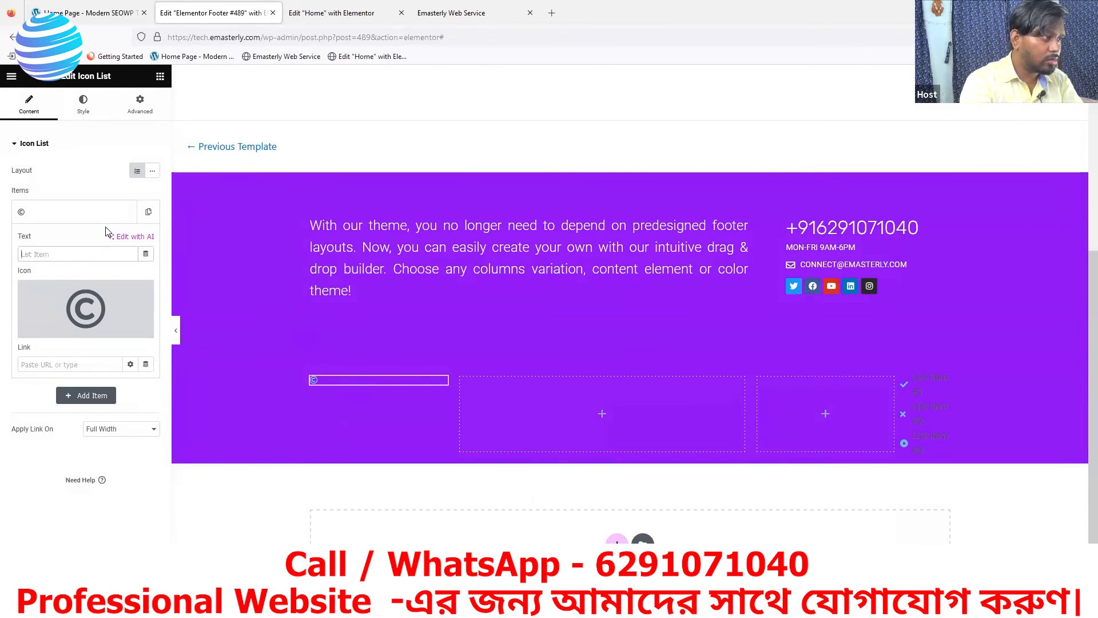
type("aLL")
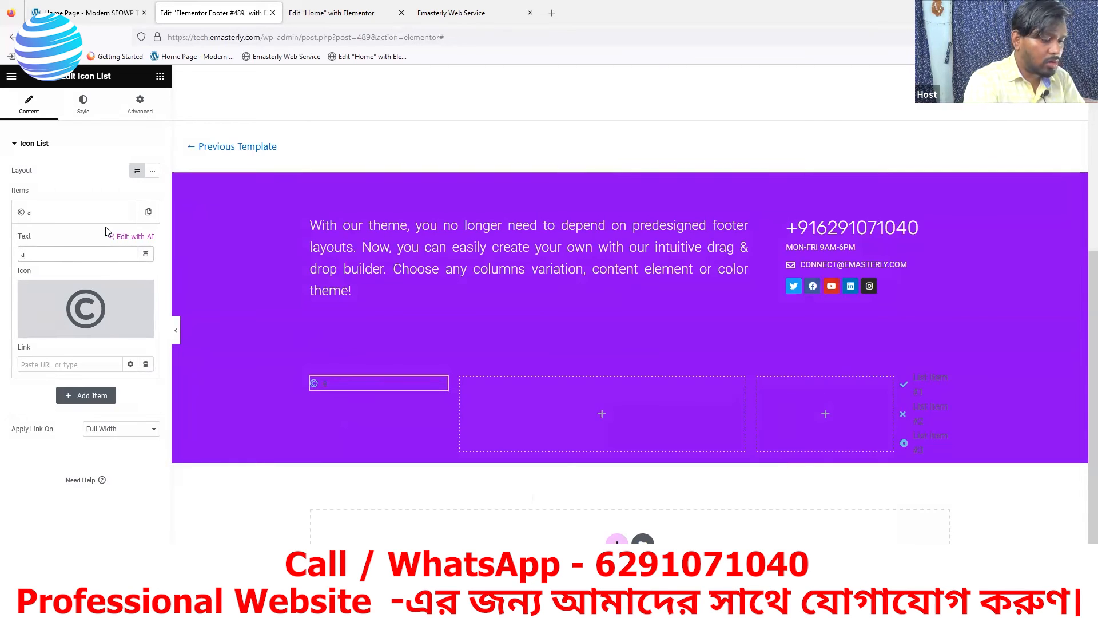
key("BackSpace")
key("BackSpace")
key("BackSpace")
type("All Rights")
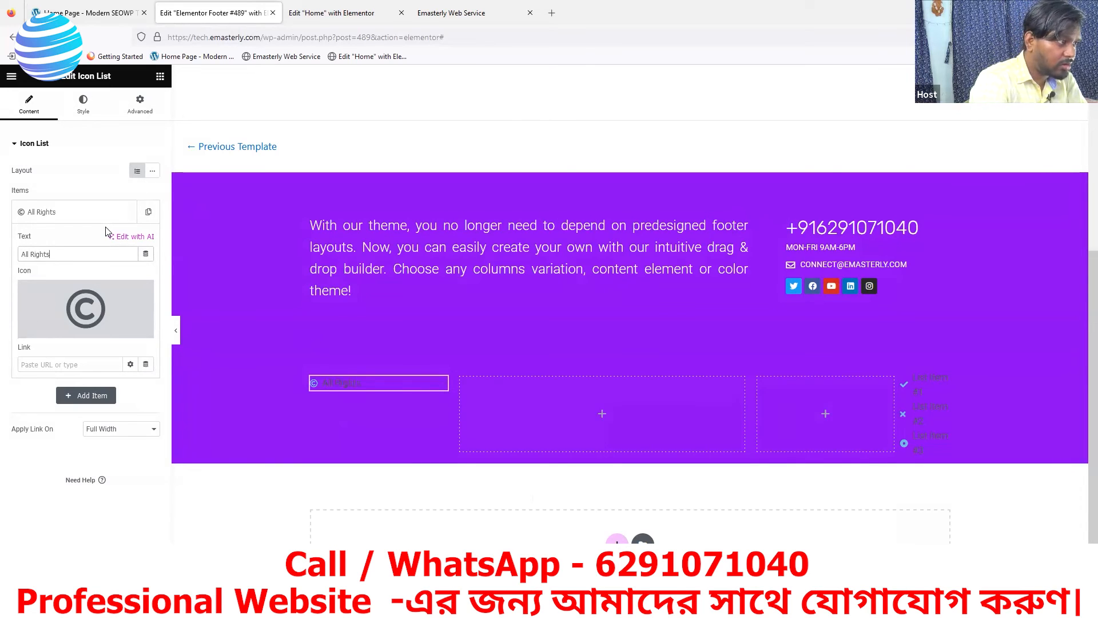
type(" Reserved")
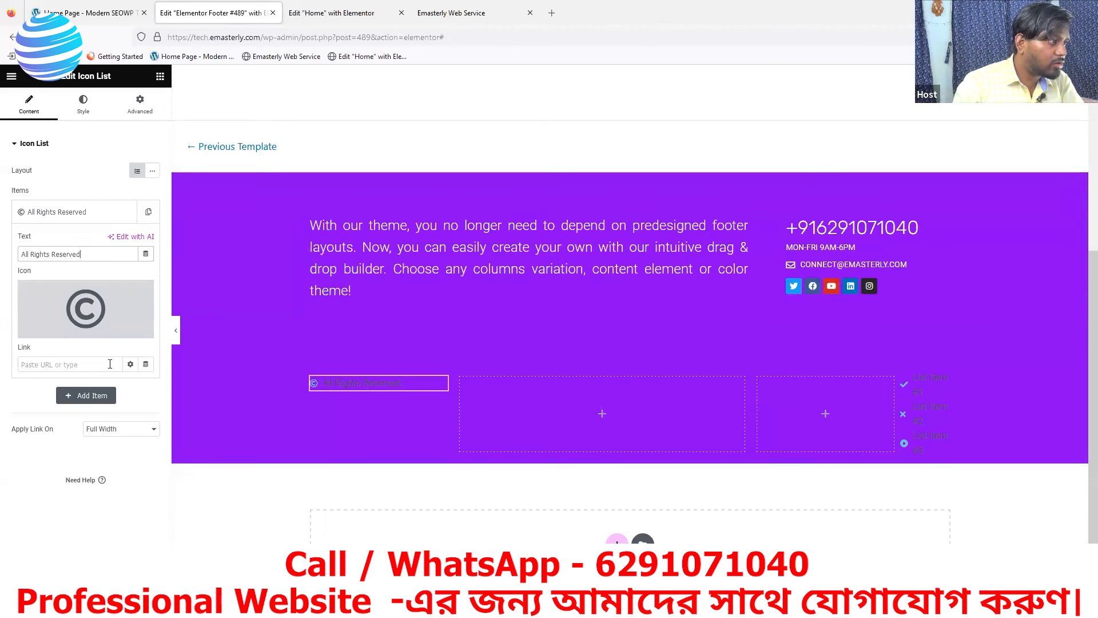
Make the item text and copyright icon white and save the footer
left_click(83, 105)
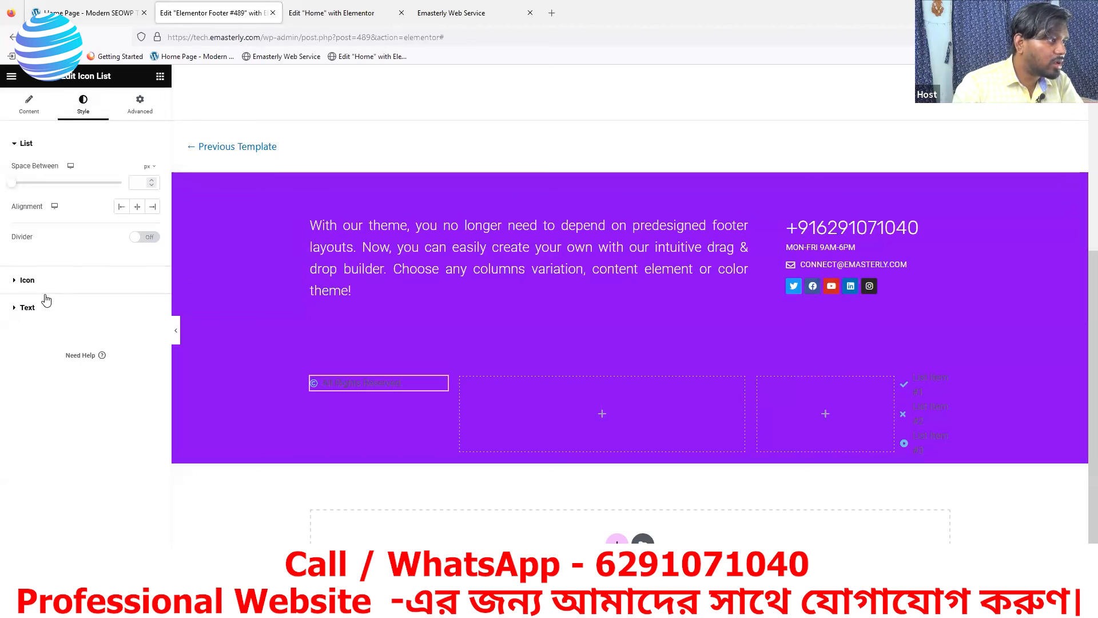
left_click(26, 309)
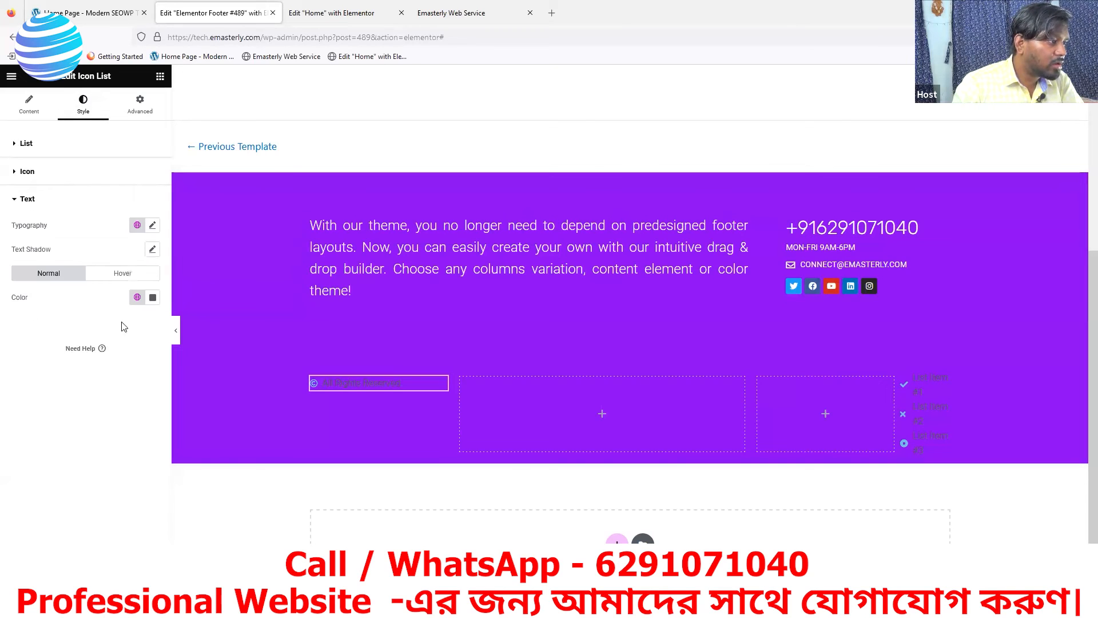
left_click(154, 300)
left_click_drag(102, 397, 77, 340)
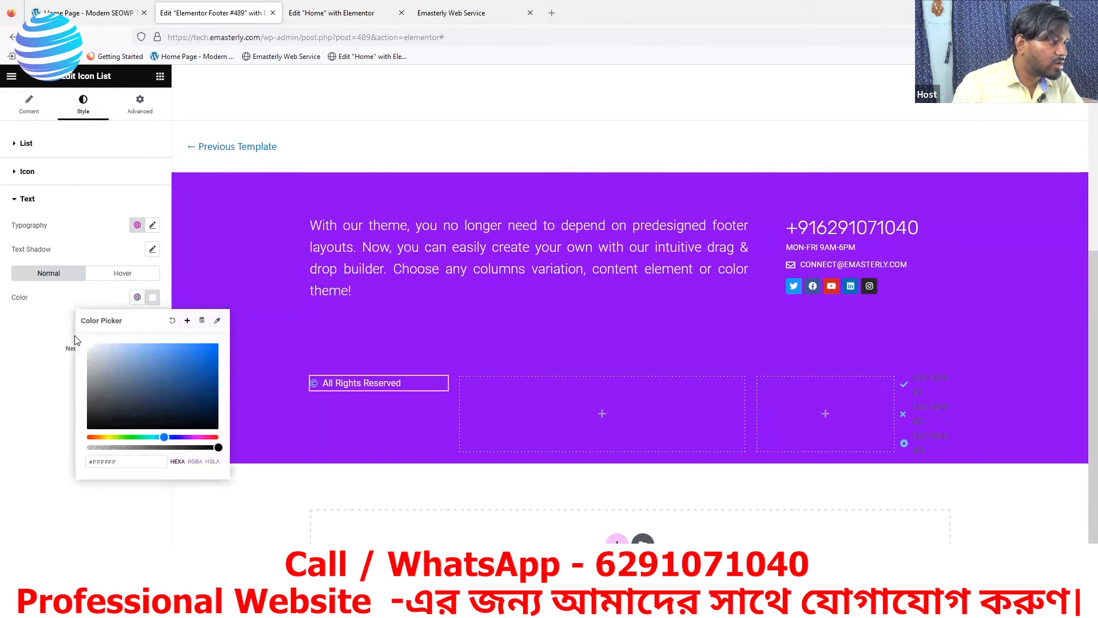
left_click(27, 172)
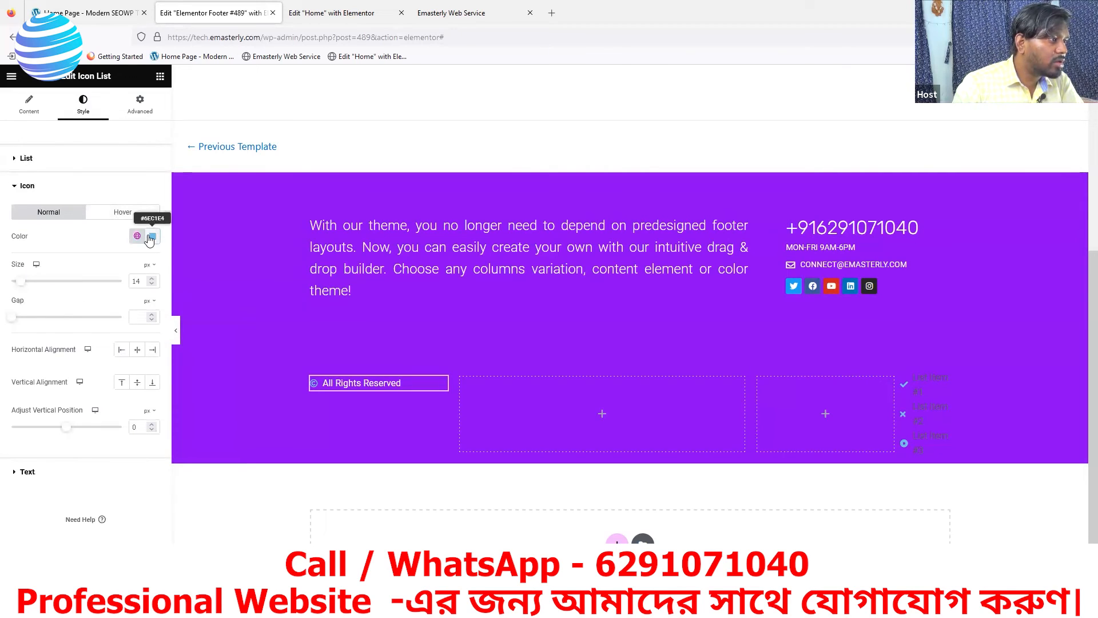
left_click(149, 237)
left_click_drag(107, 302, 67, 268)
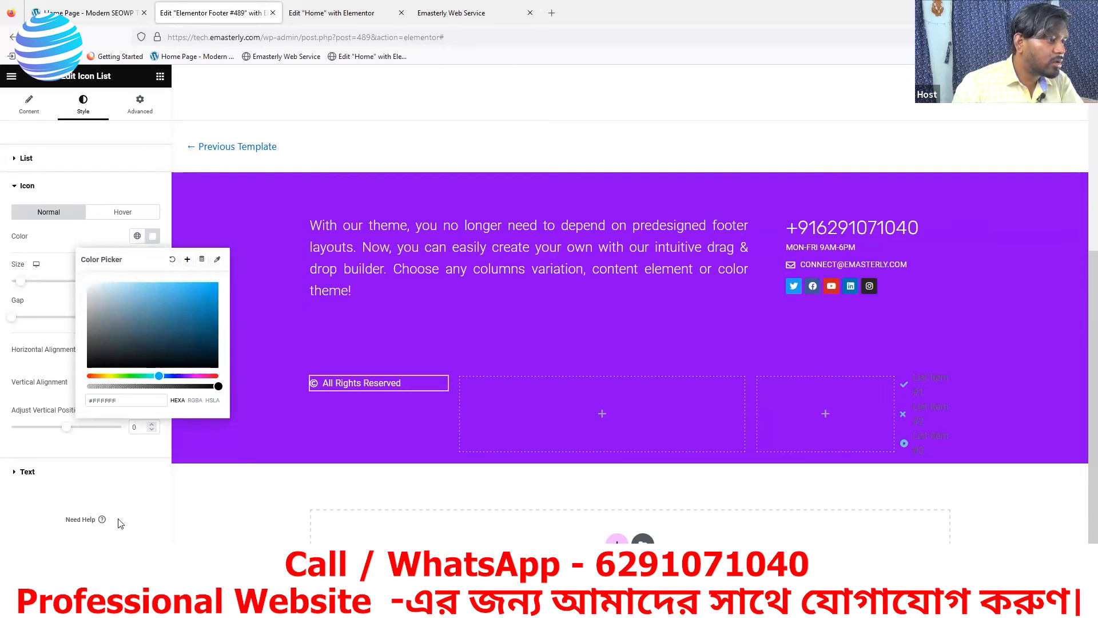
left_click(122, 581)
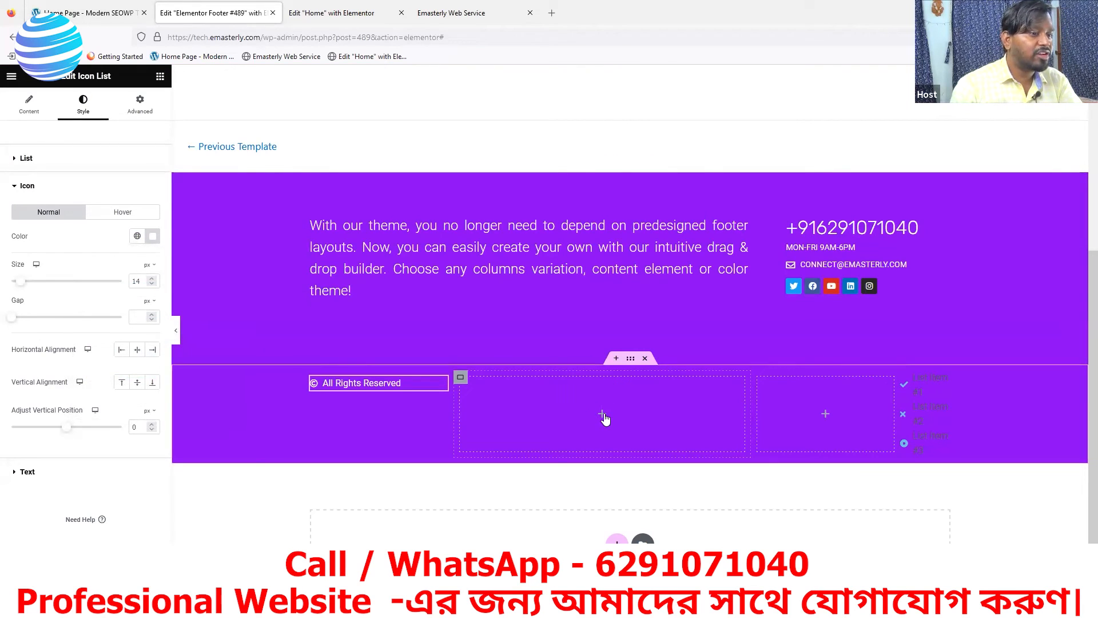
Place a Site Logo widget in the middle footer column, keeping image size Full
left_click(603, 414)
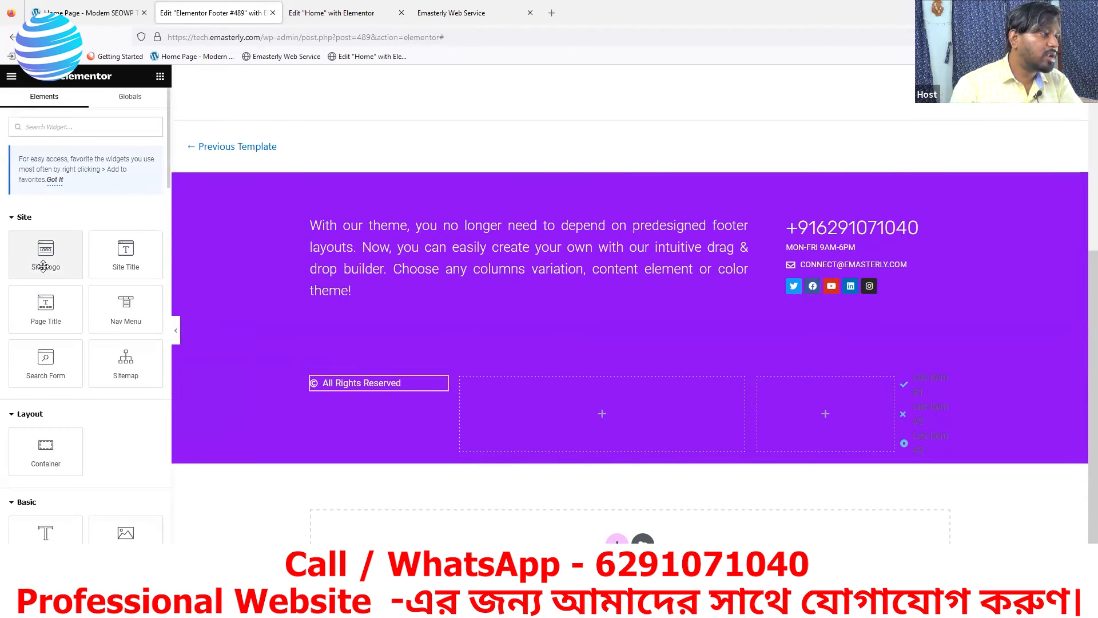
left_click_drag(47, 265, 605, 419)
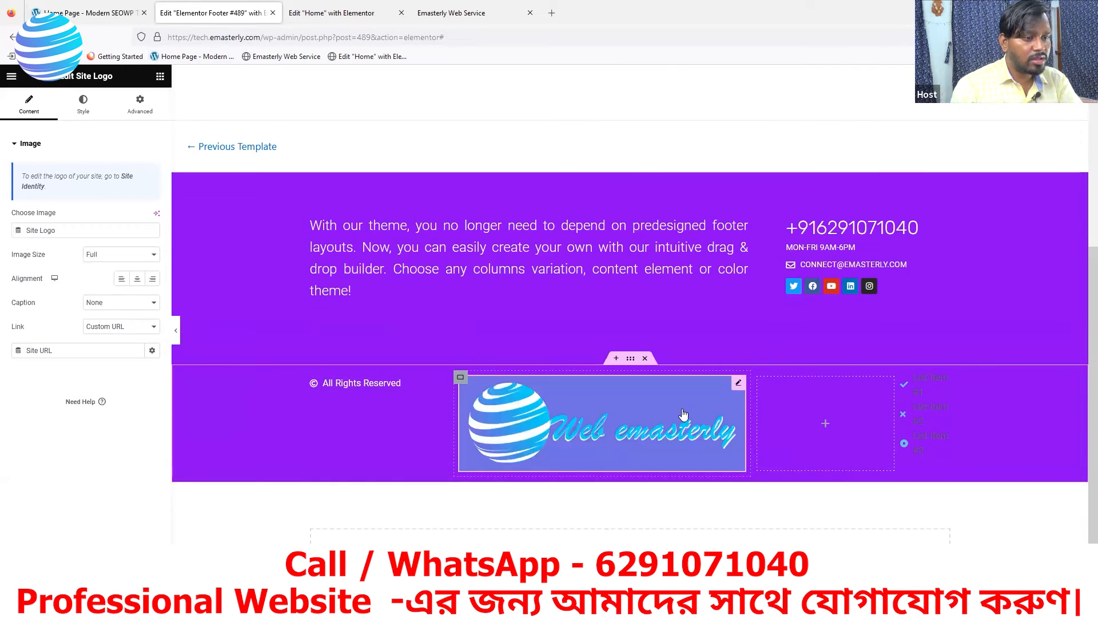
left_click(107, 256)
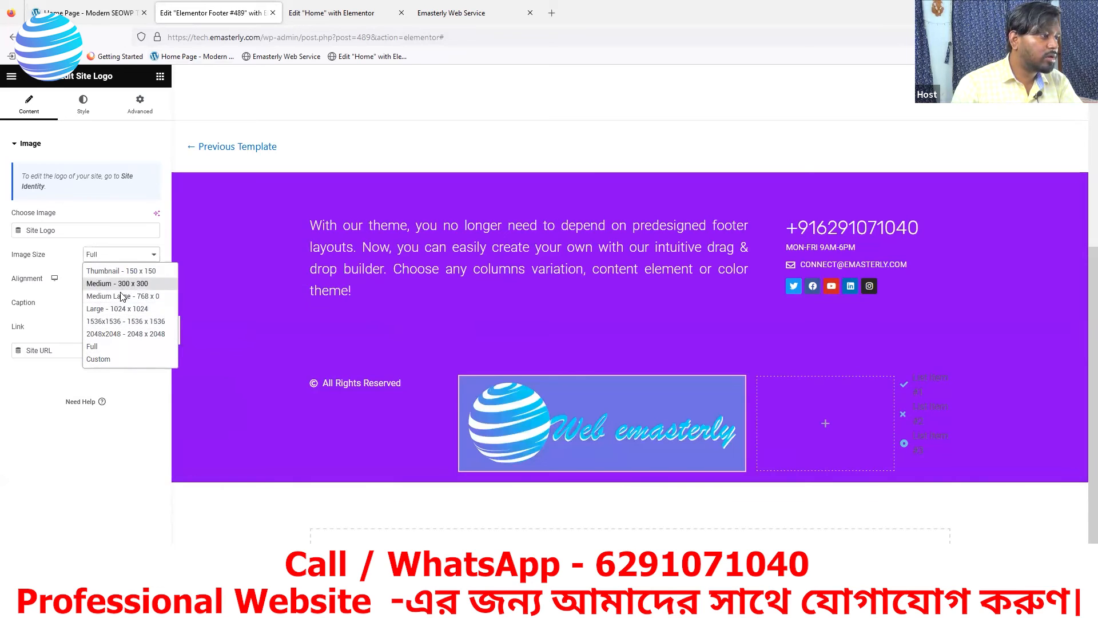
left_click(117, 260)
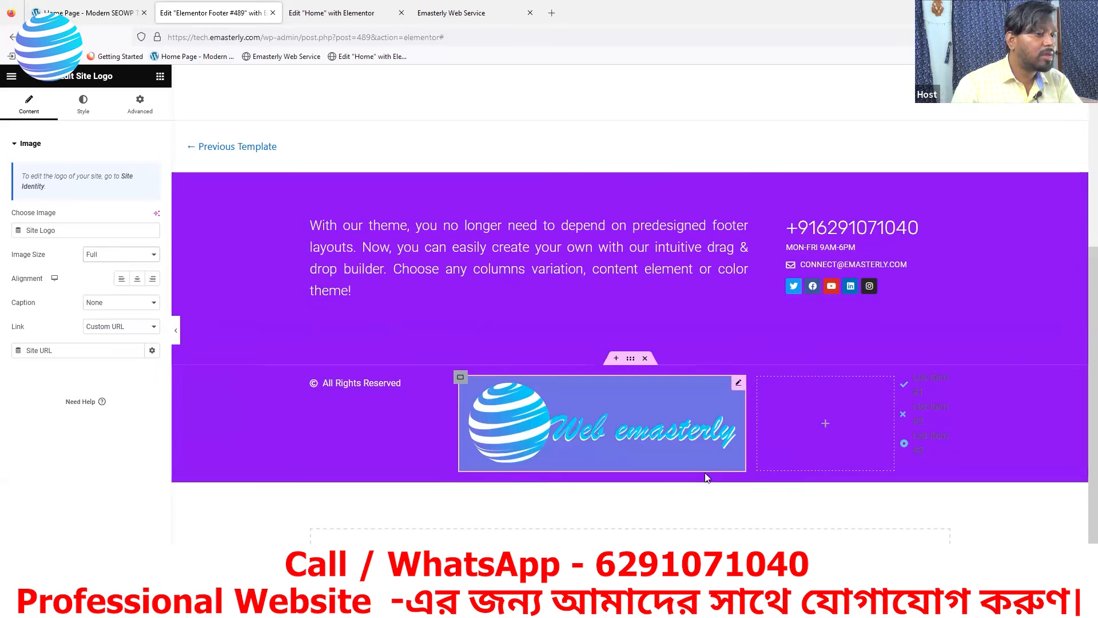
Delete the Site Logo widget from the footer
right_click(736, 386)
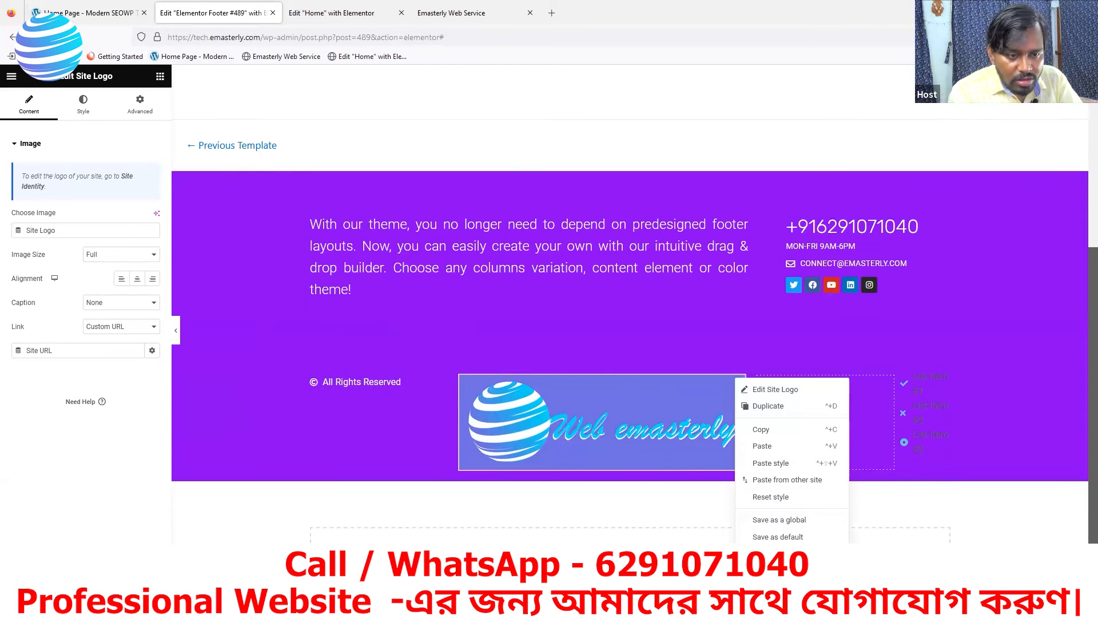
scroll(1082, 530, "down", 1)
left_click(699, 360)
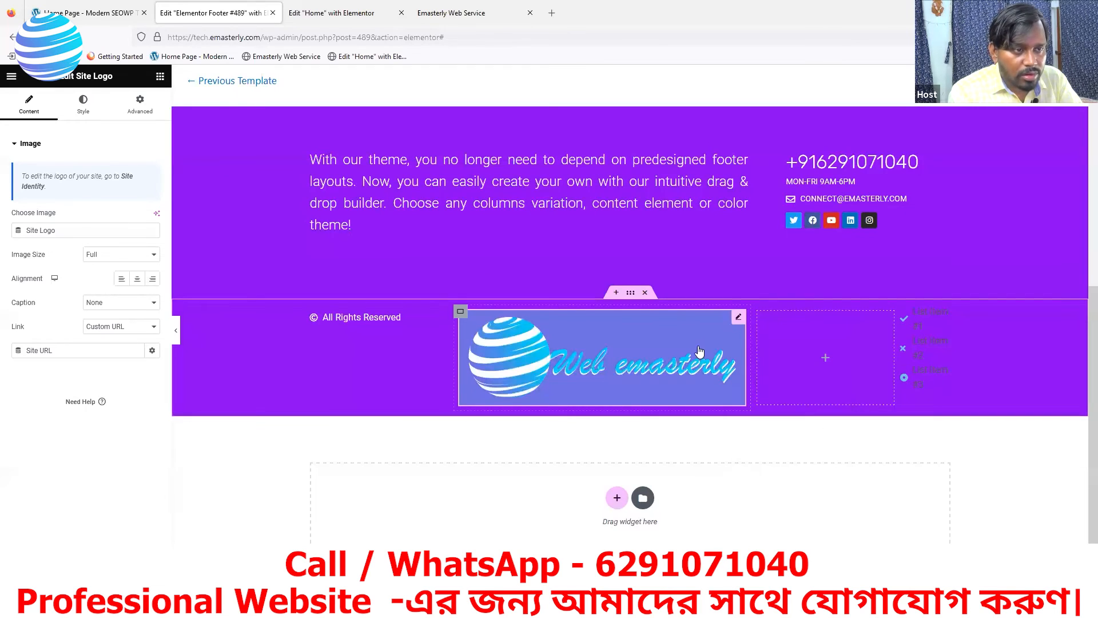
right_click(737, 314)
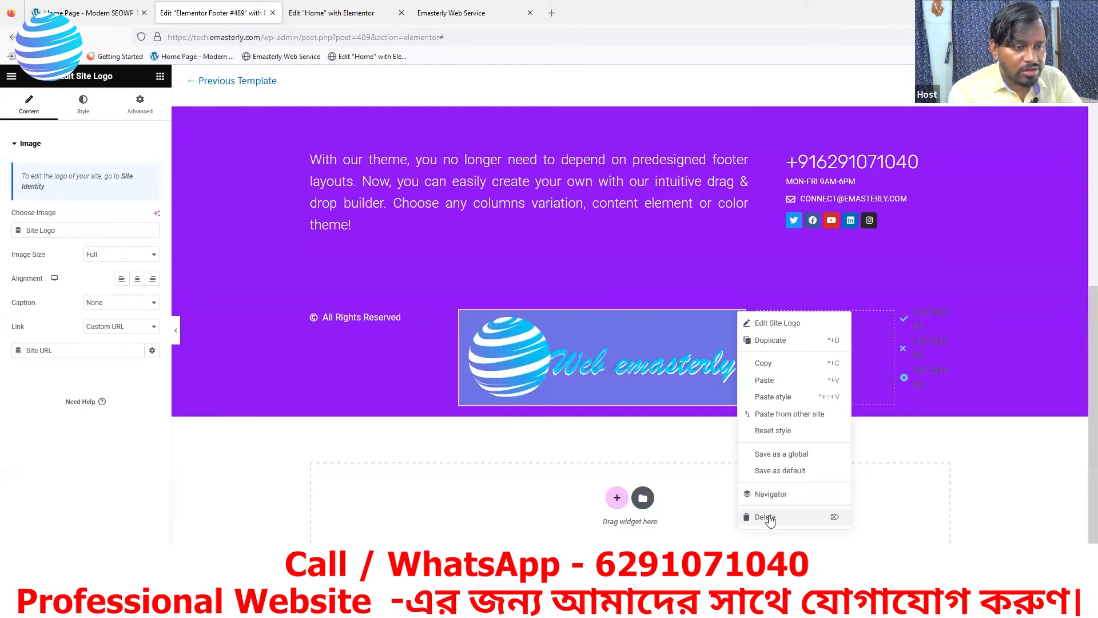
left_click(766, 516)
Add an Image widget with the Web emasterly logo at Medium 300 x 300, widening its column to ~28.5%
left_click_drag(126, 532, 554, 372)
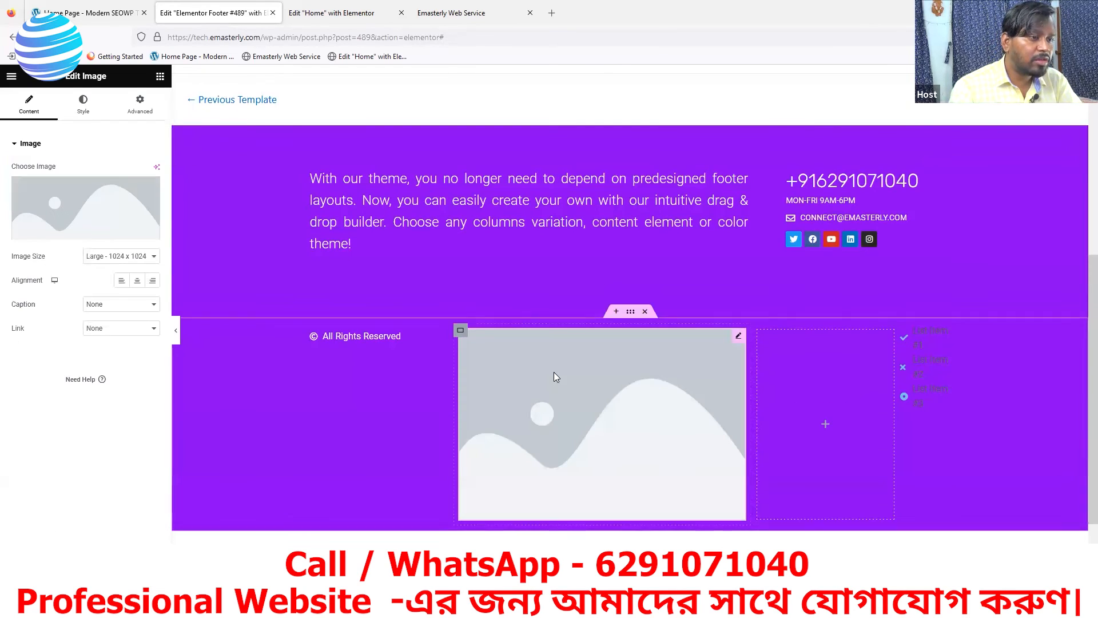
left_click(73, 231)
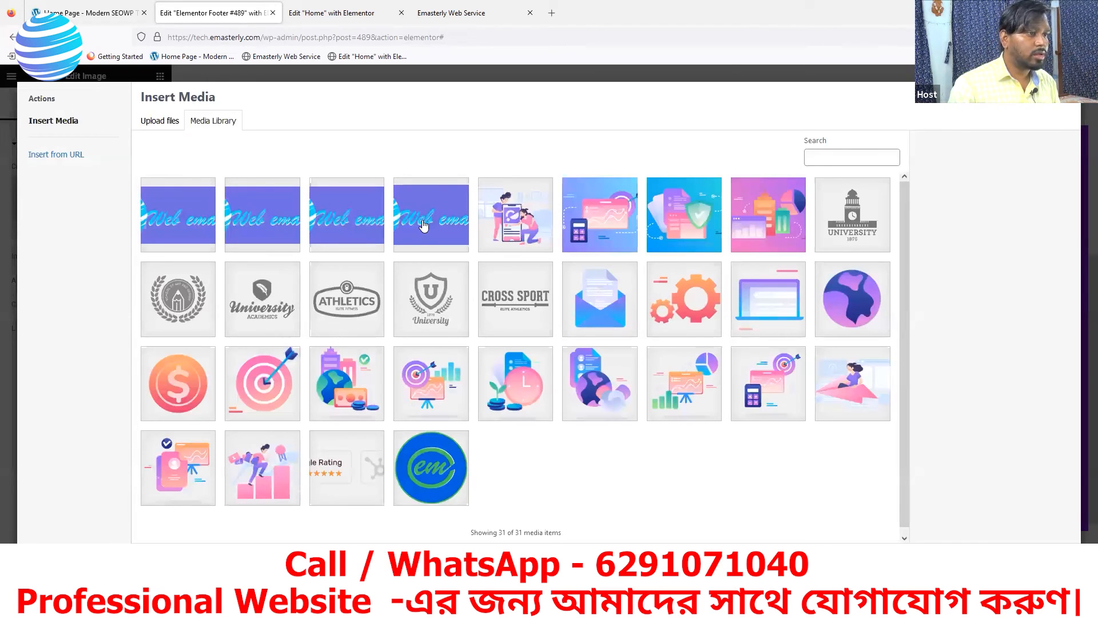
left_click(424, 227)
left_click(998, 541)
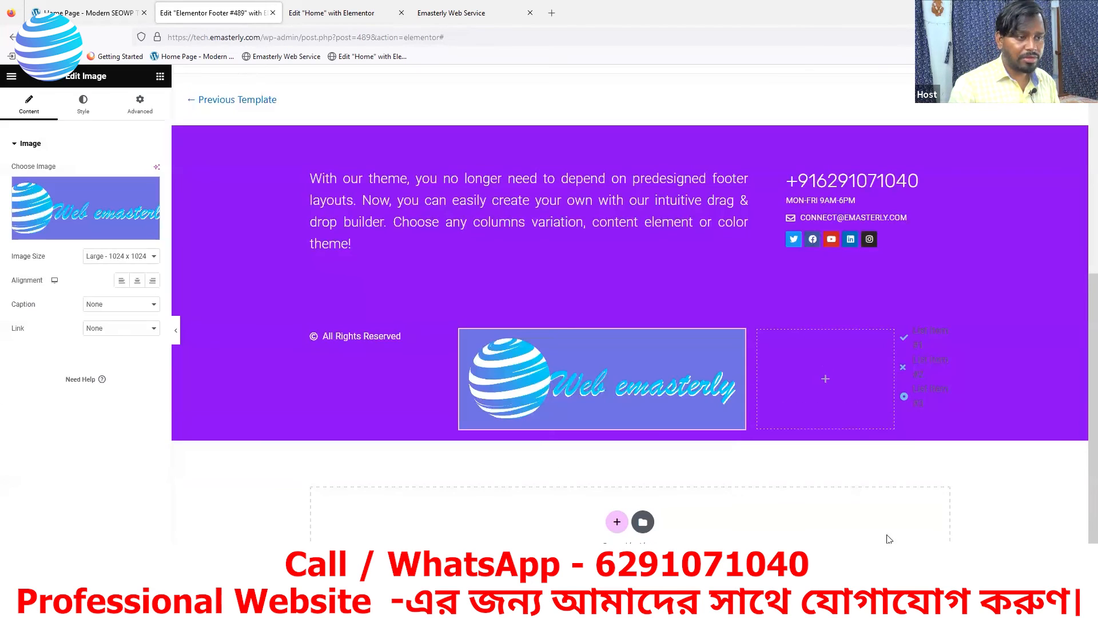
left_click(121, 258)
left_click(122, 278)
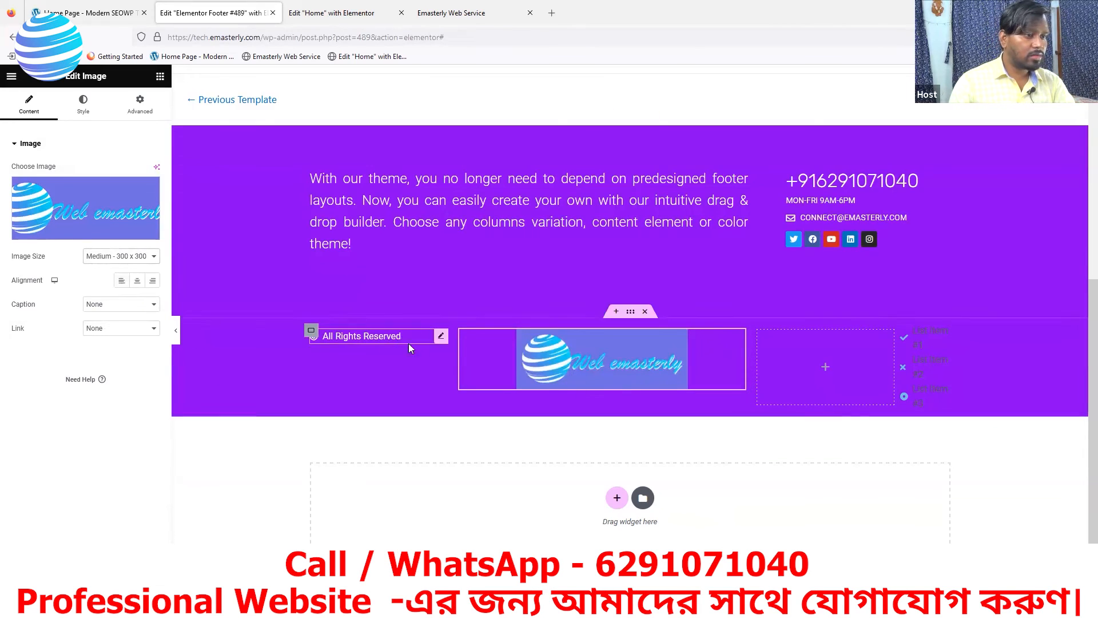
left_click_drag(451, 353, 485, 347)
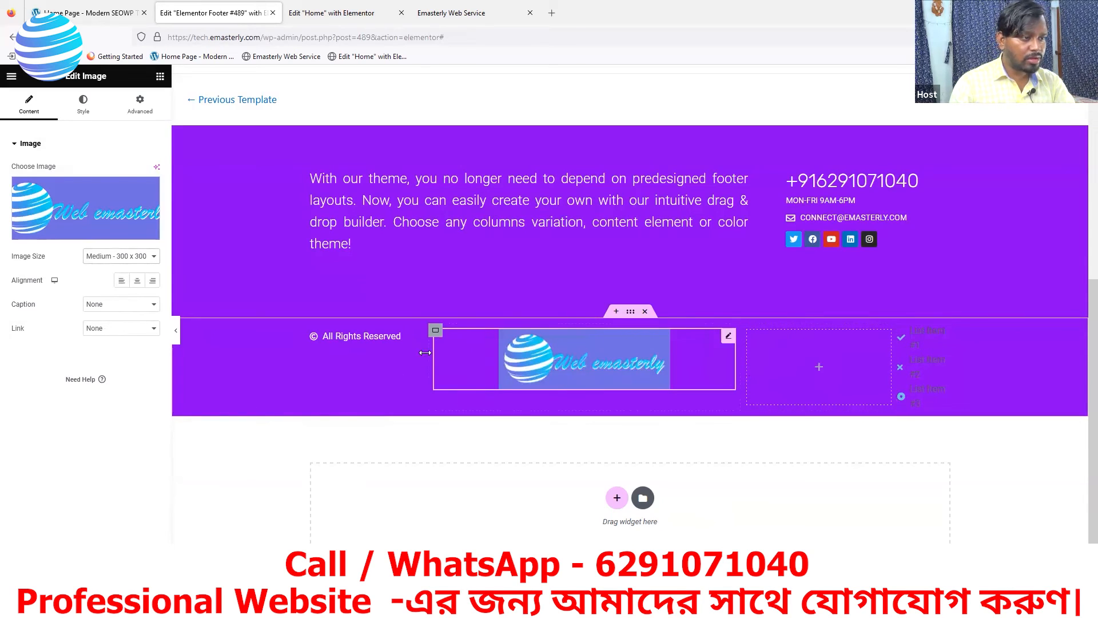
Widen the All Rights Reserved column to 37%
left_click(311, 330)
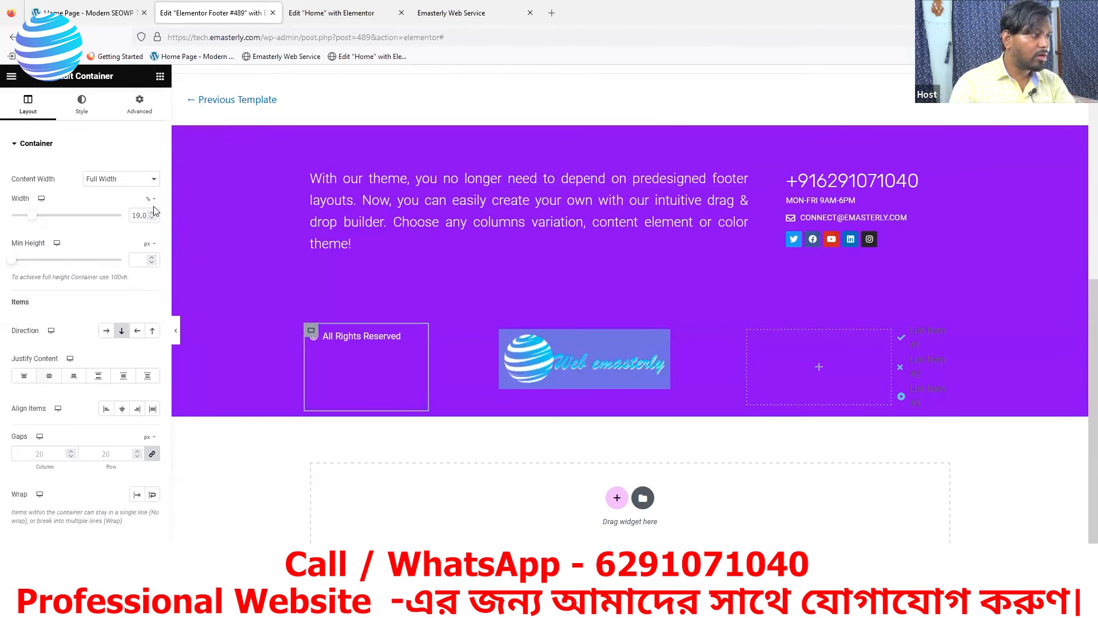
left_click(86, 12)
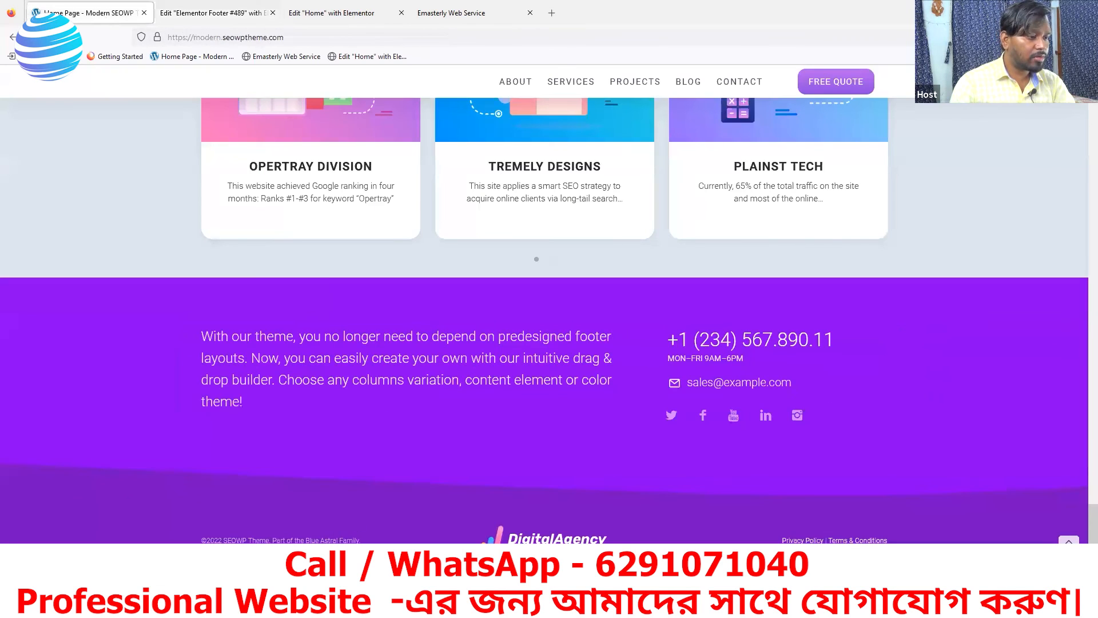
left_click(155, 16)
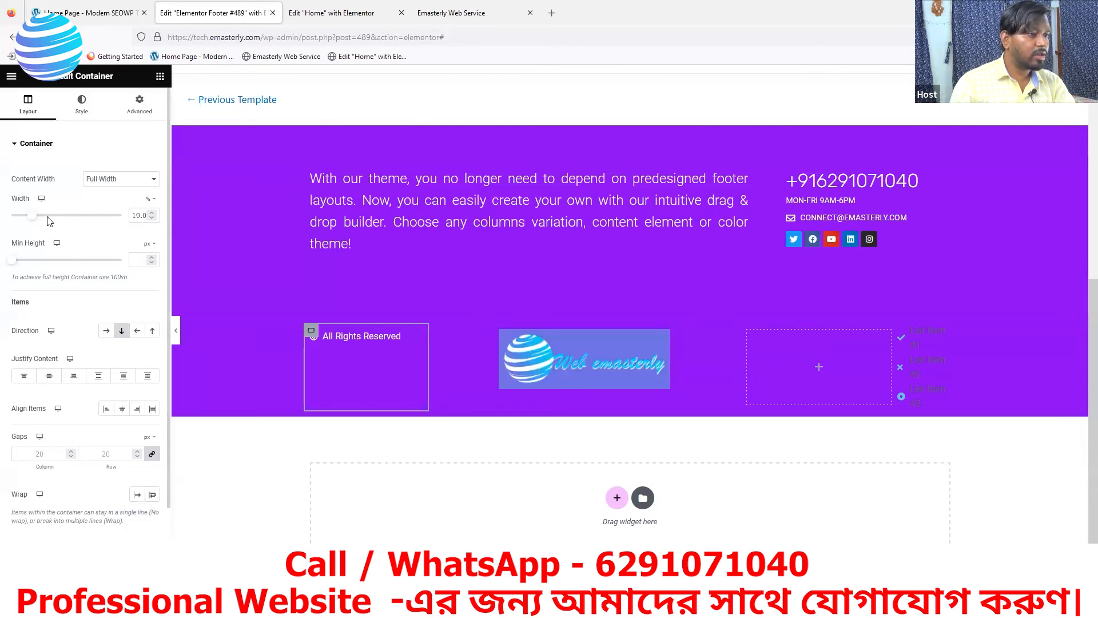
left_click_drag(45, 220, 53, 219)
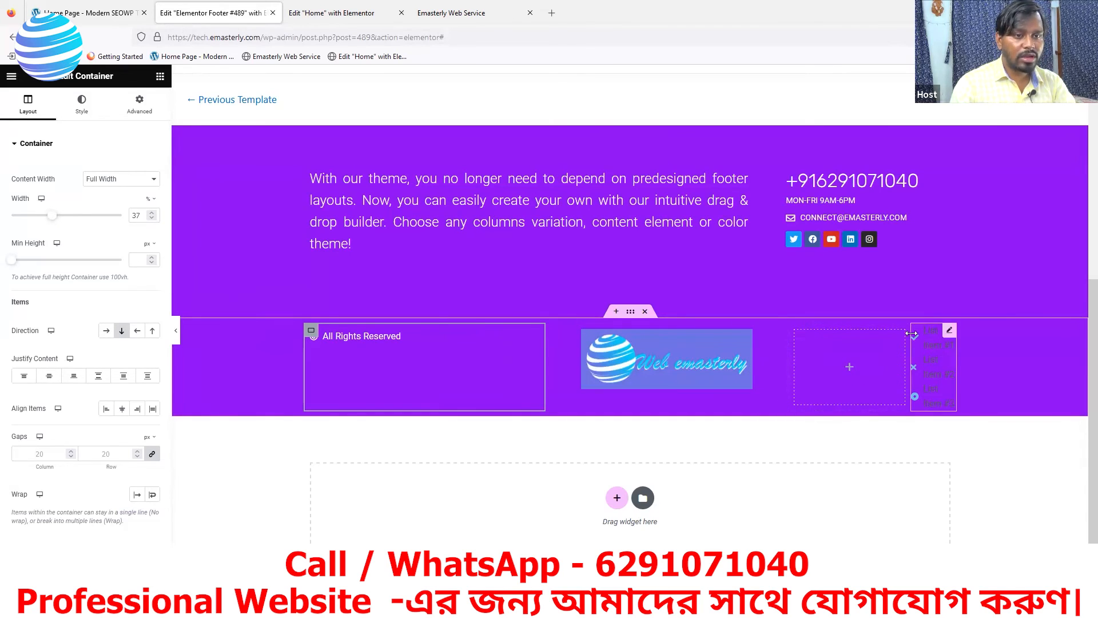
Delete the Icon List widget from the bottom row and compare with the reference footer
right_click(949, 336)
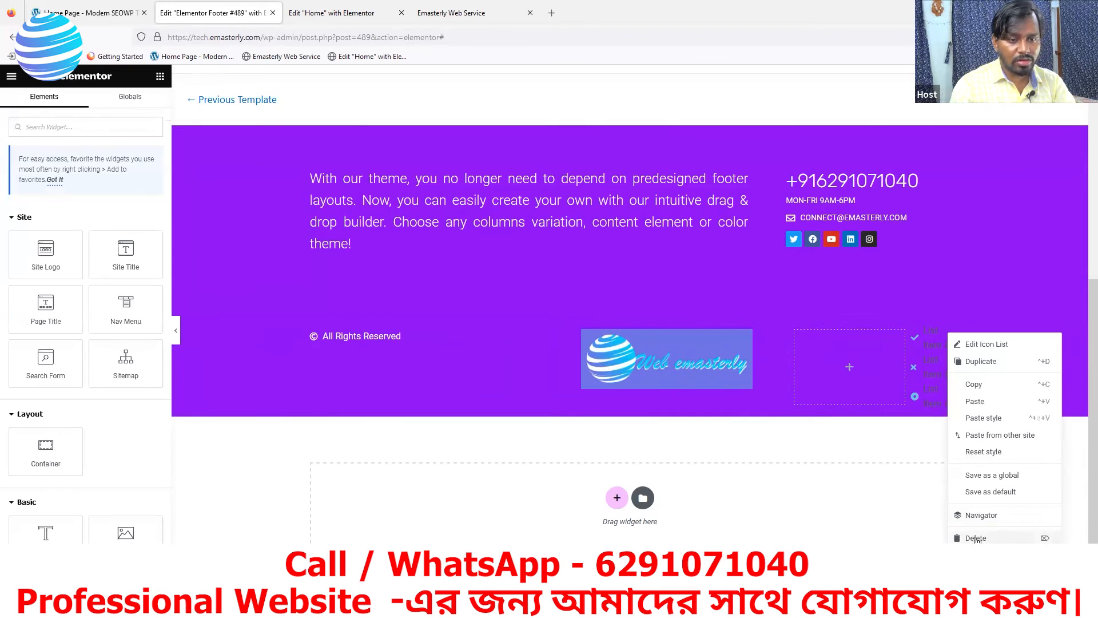
left_click(976, 539)
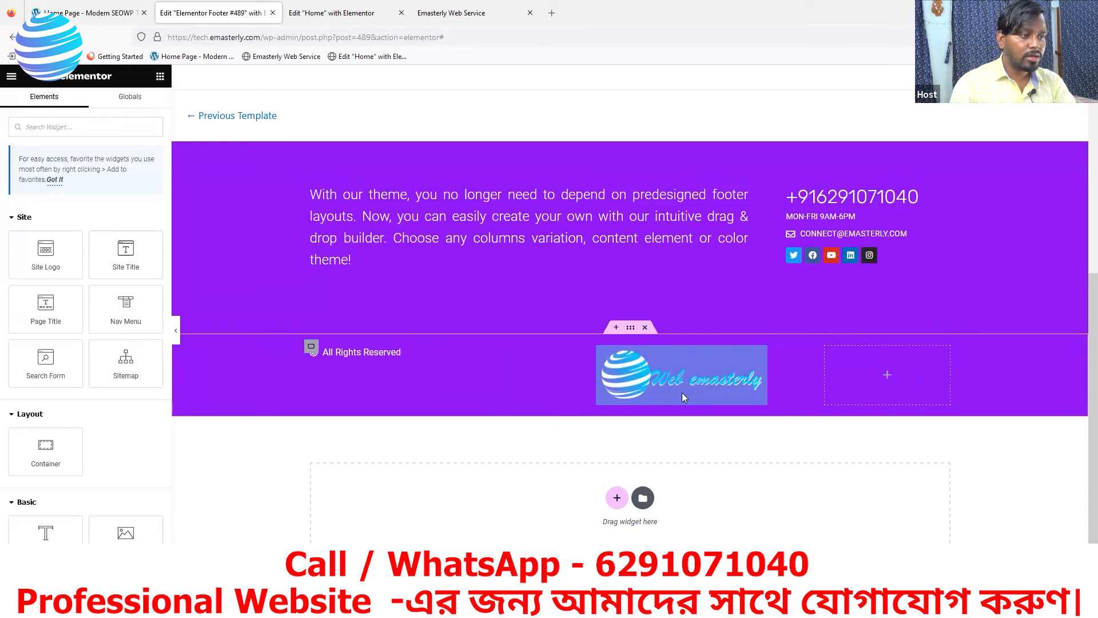
left_click(92, 18)
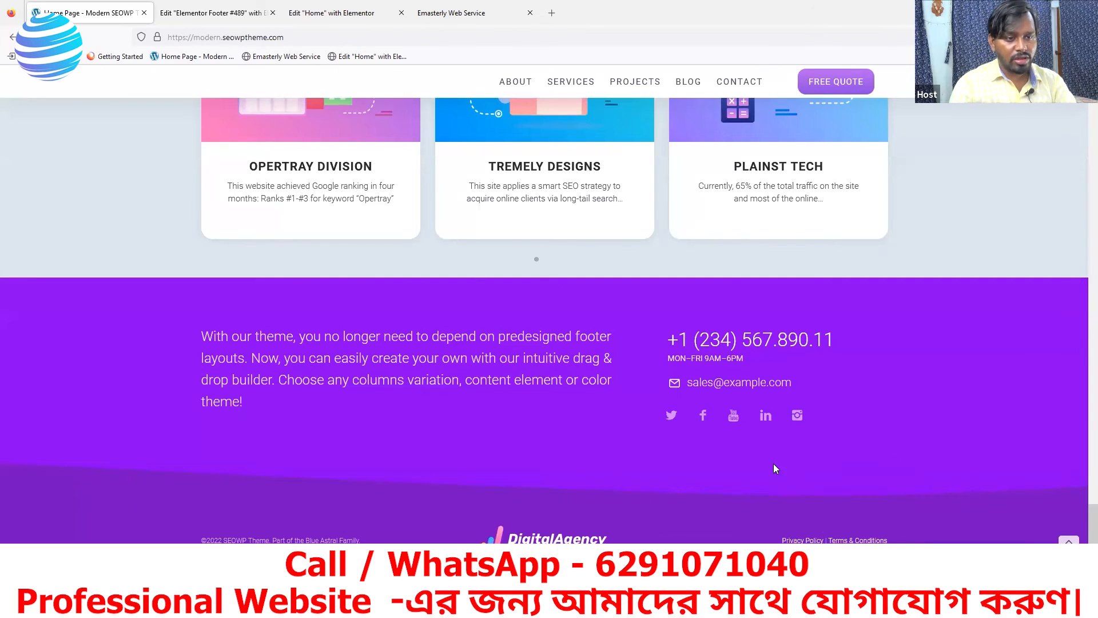
left_click(195, 17)
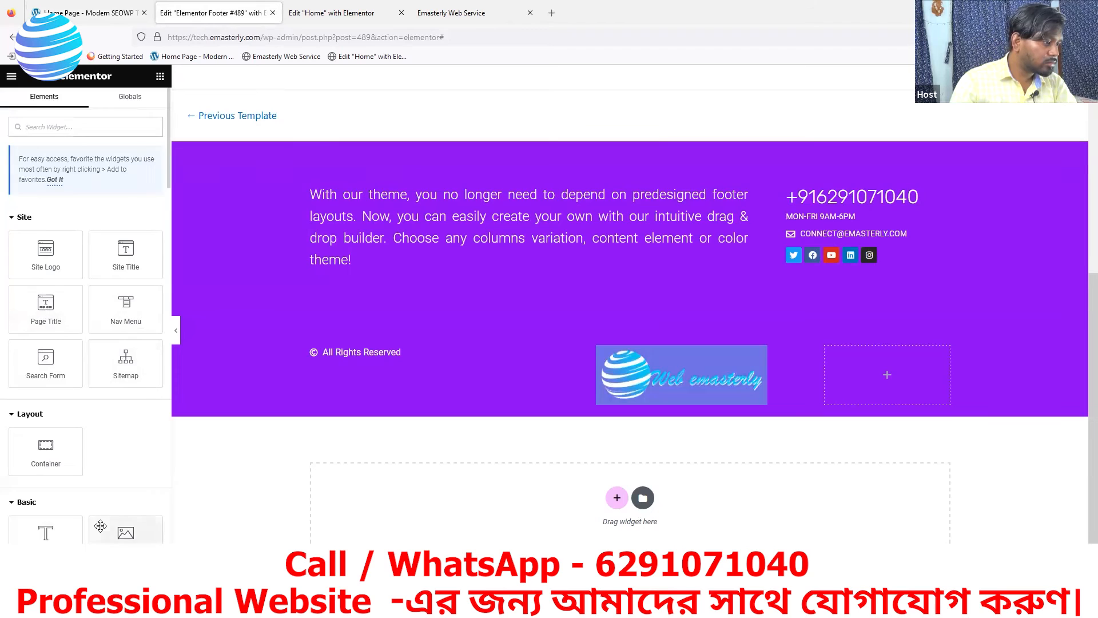
Drop a Text Editor into the empty third column, replacing Lorem ipsum with 'Privacy Policy Terms & Condition'
scroll(100, 526, "down", 3)
left_click_drag(31, 426, 907, 394)
left_click_drag(93, 320, 10, 246)
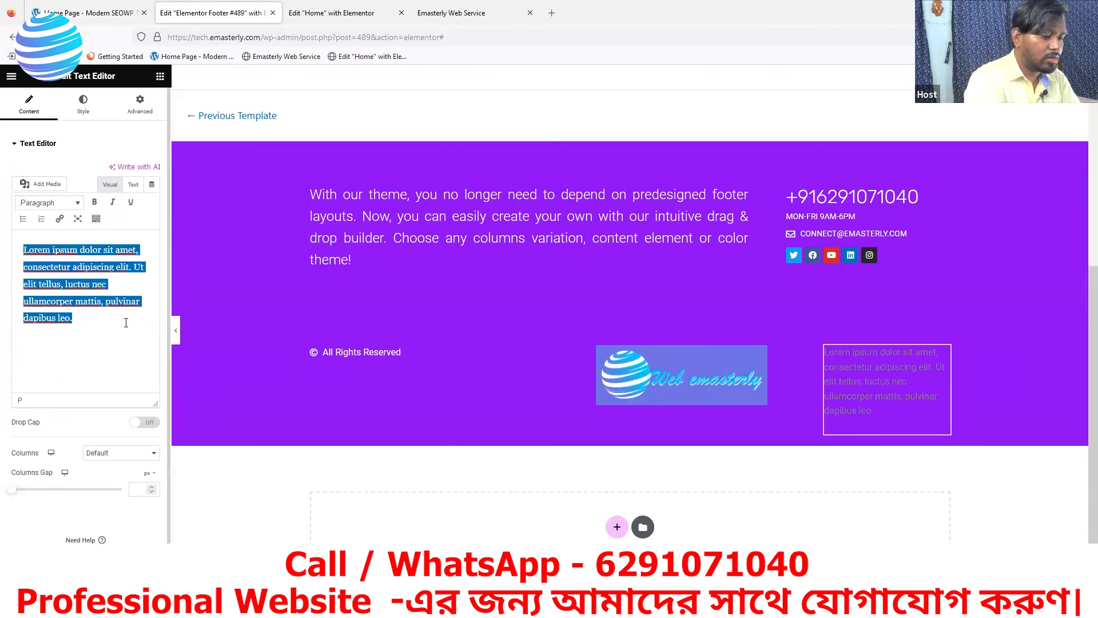
key("BackSpace")
type("Privacy Policy Terms &")
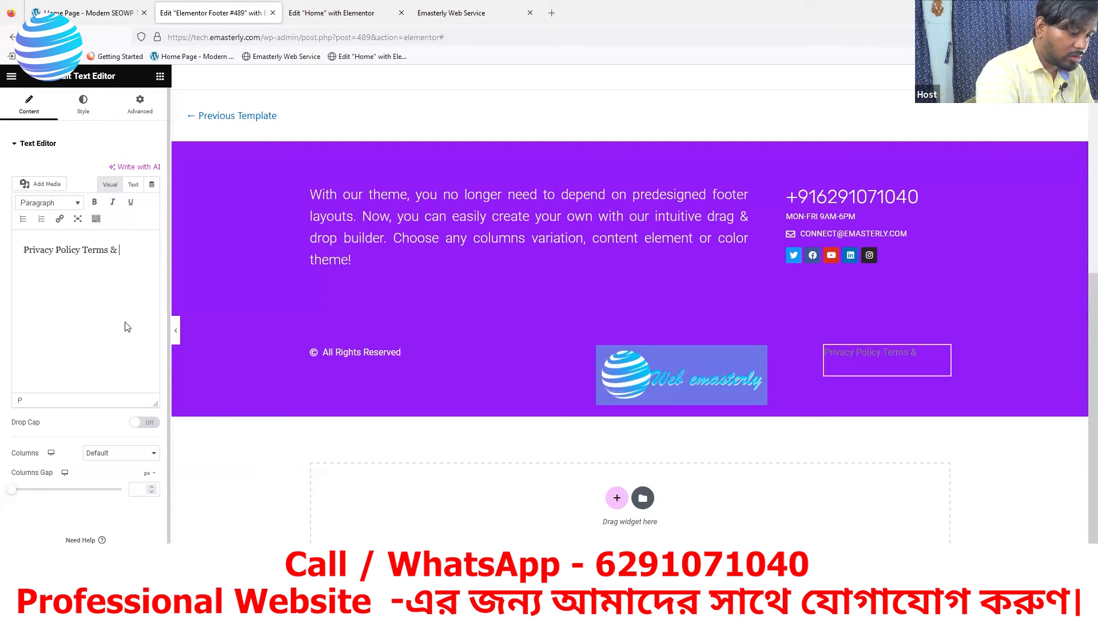
type("ion")
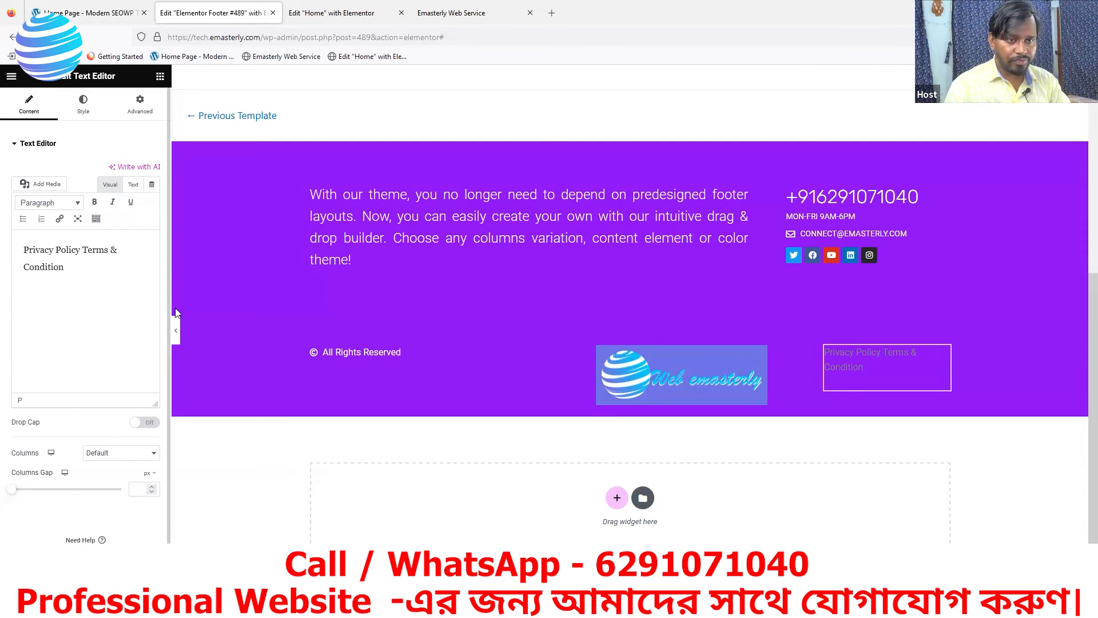
left_click(825, 348)
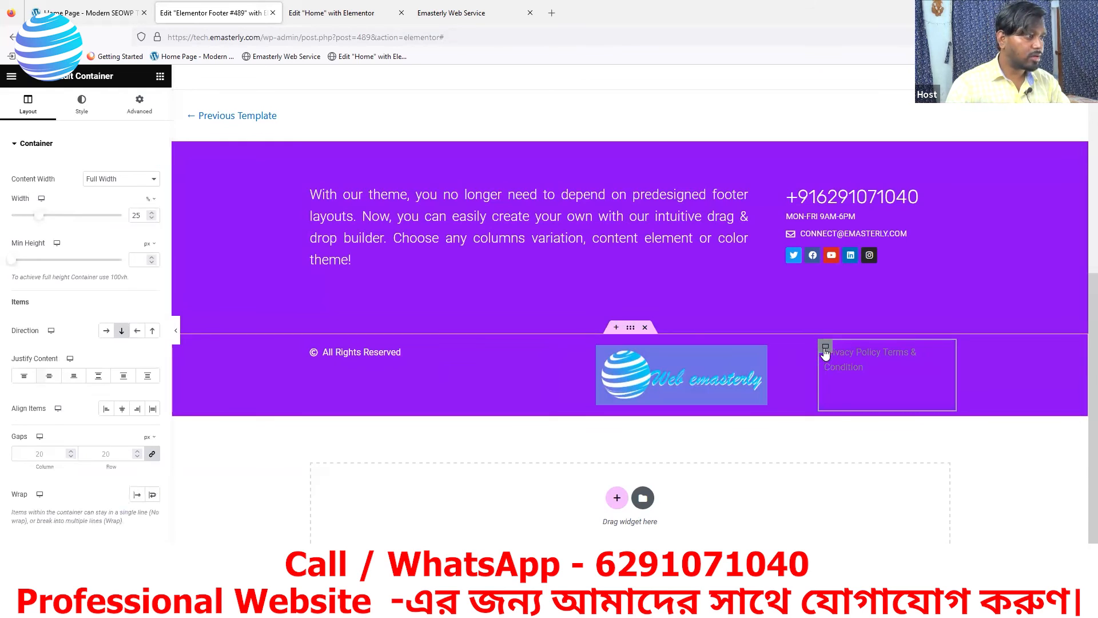
left_click(81, 105)
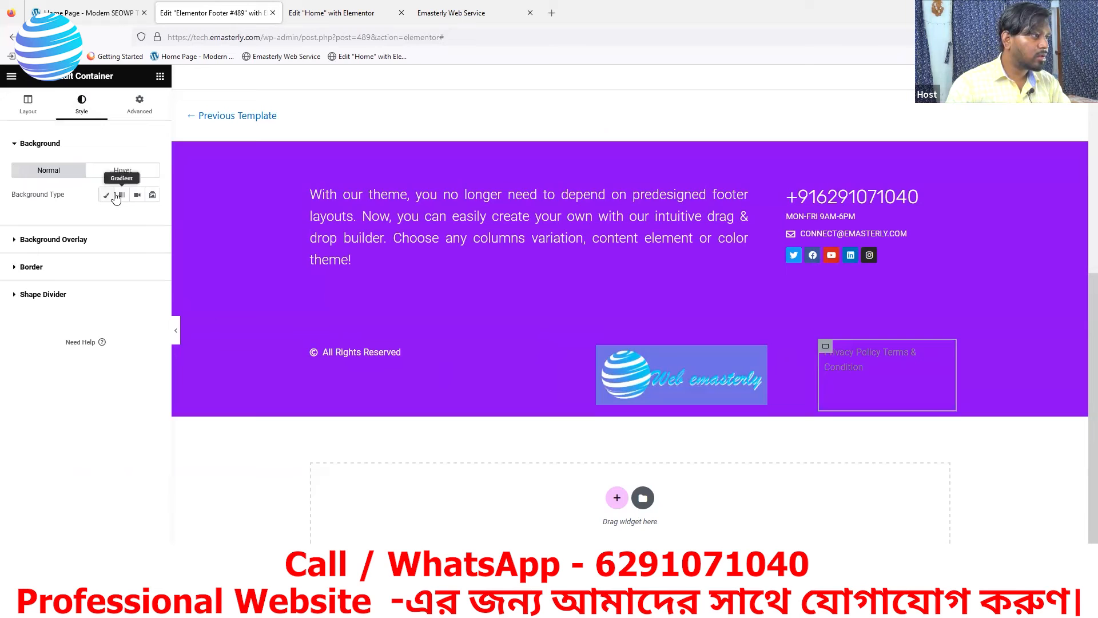
Change the Privacy Policy Terms & Condition text colour to white #FFFFFF
left_click(34, 109)
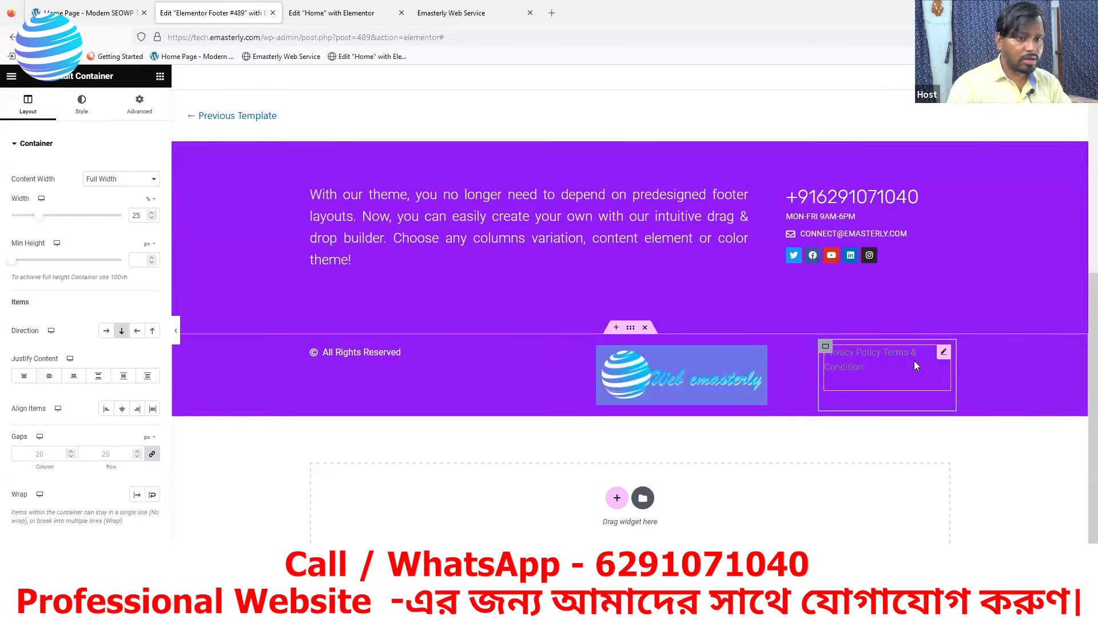
left_click(944, 351)
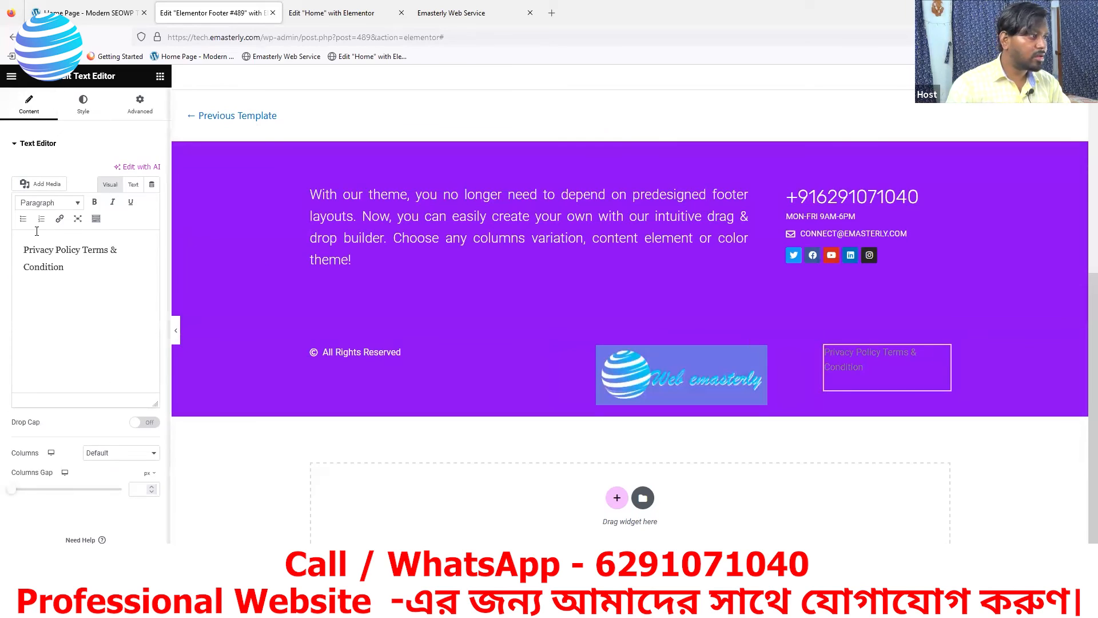
left_click(84, 106)
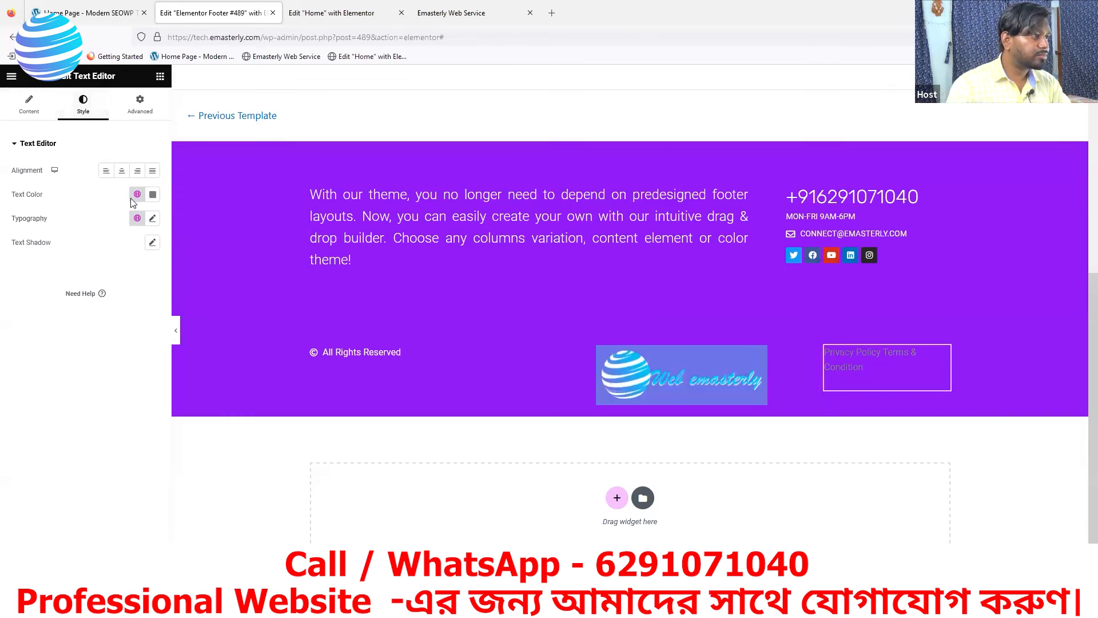
left_click(153, 195)
left_click_drag(97, 261, 70, 222)
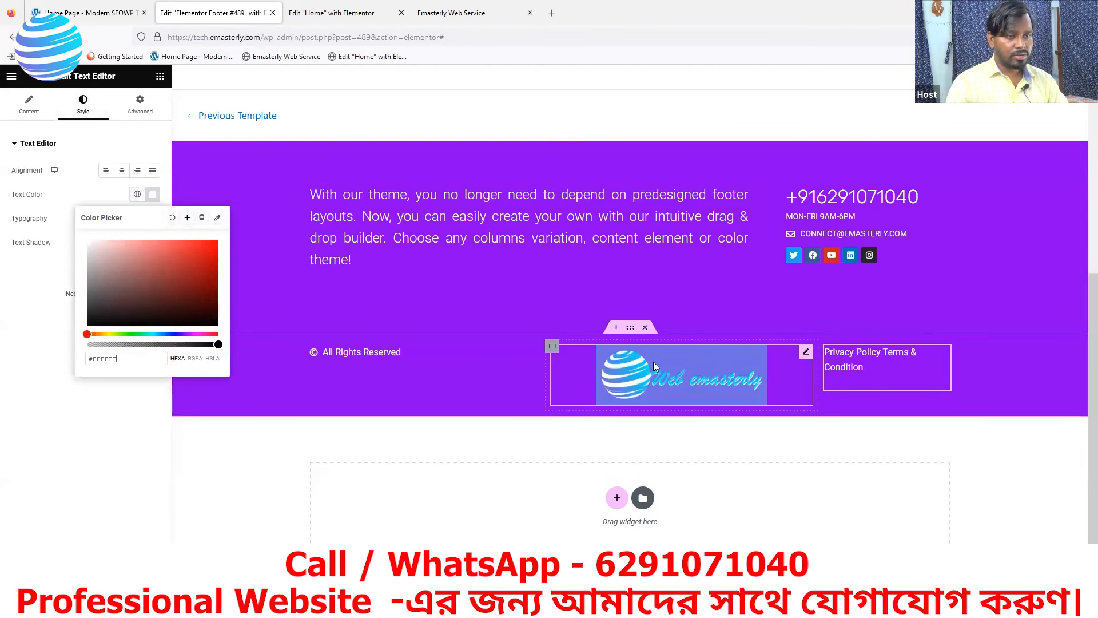
left_click(34, 327)
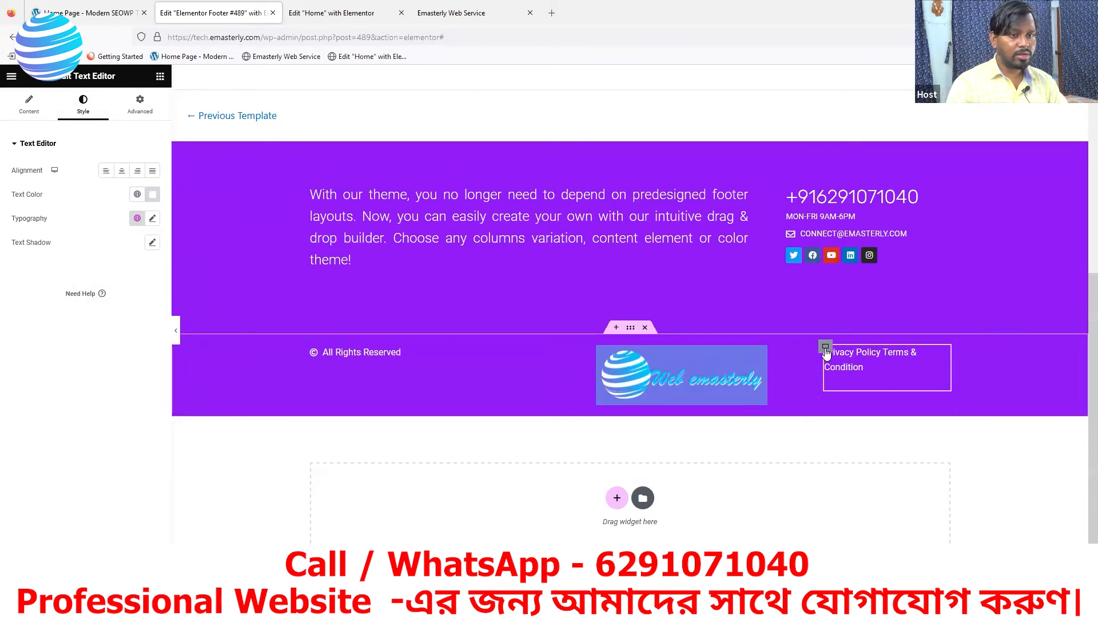
left_click(826, 347)
Widen the Privacy Policy column to 45%, narrow the logo column, and right-align the Privacy Policy text
left_click_drag(36, 217, 63, 216)
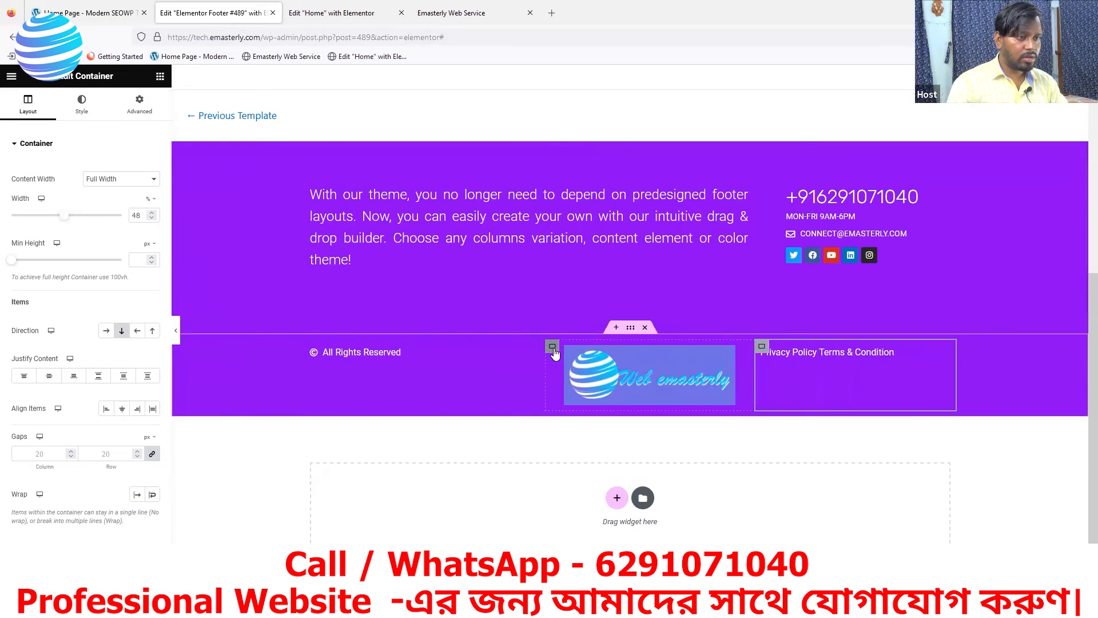
left_click(553, 347)
left_click_drag(65, 217, 38, 226)
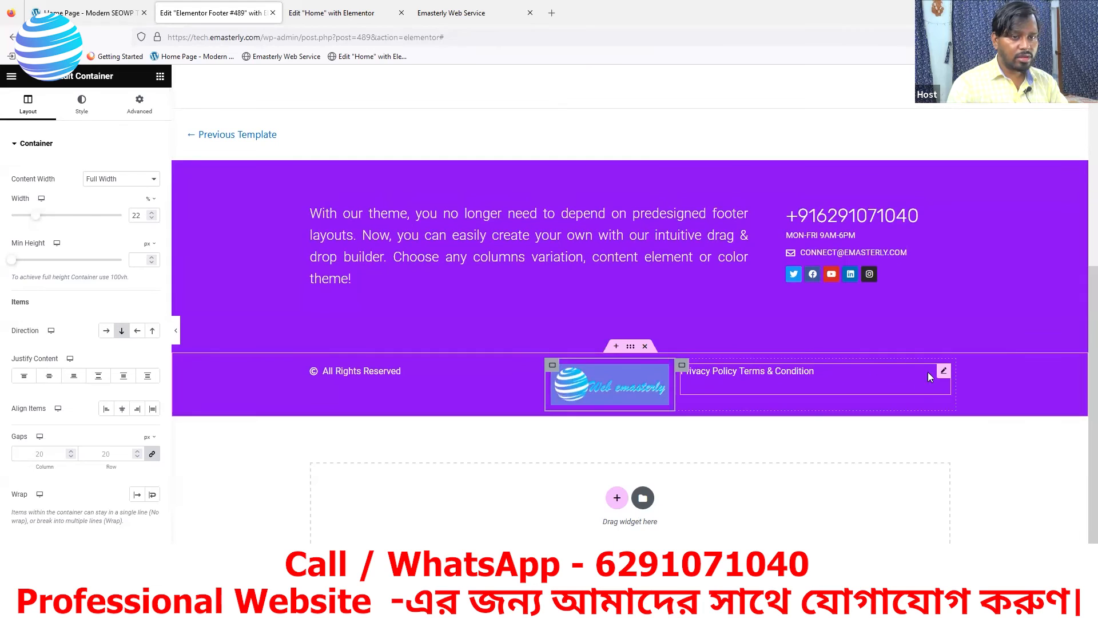
left_click(947, 371)
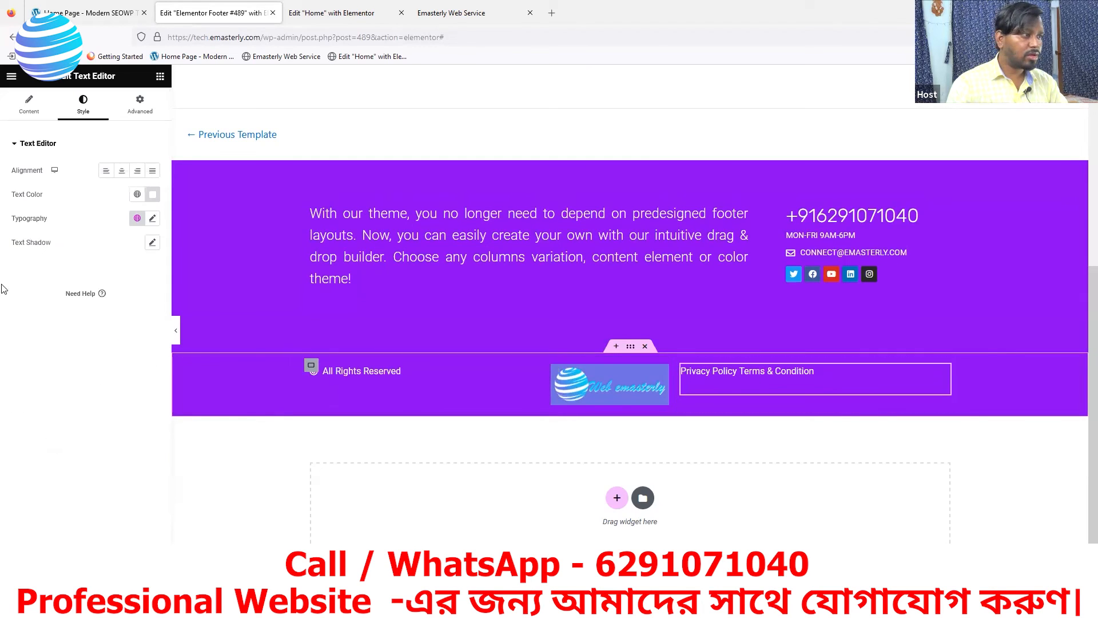
left_click(137, 170)
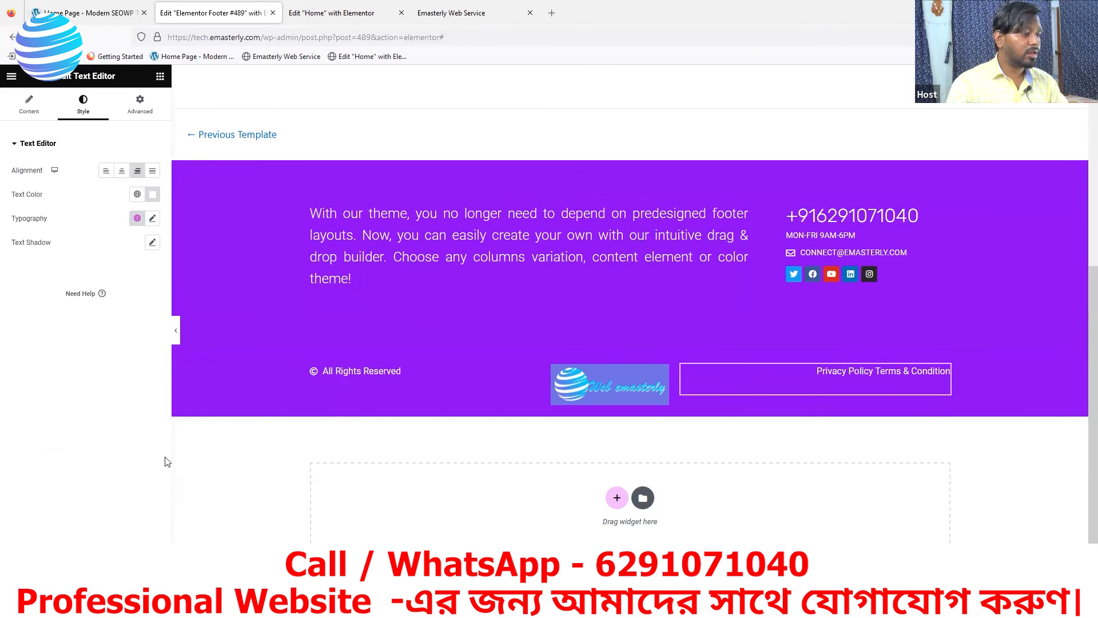
left_click(444, 14)
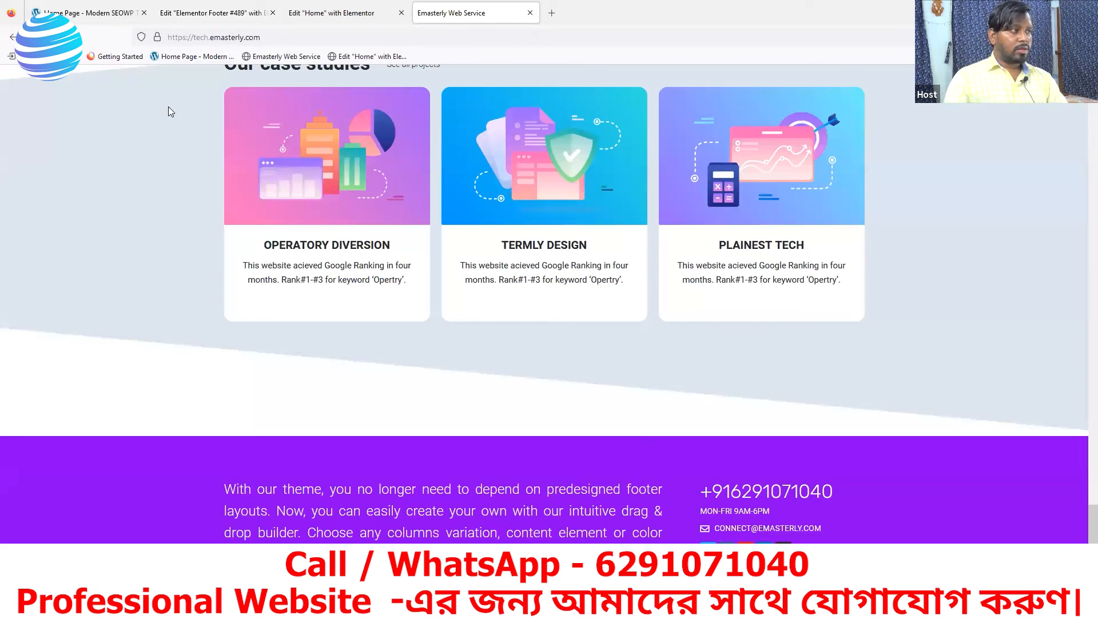
key("F5")
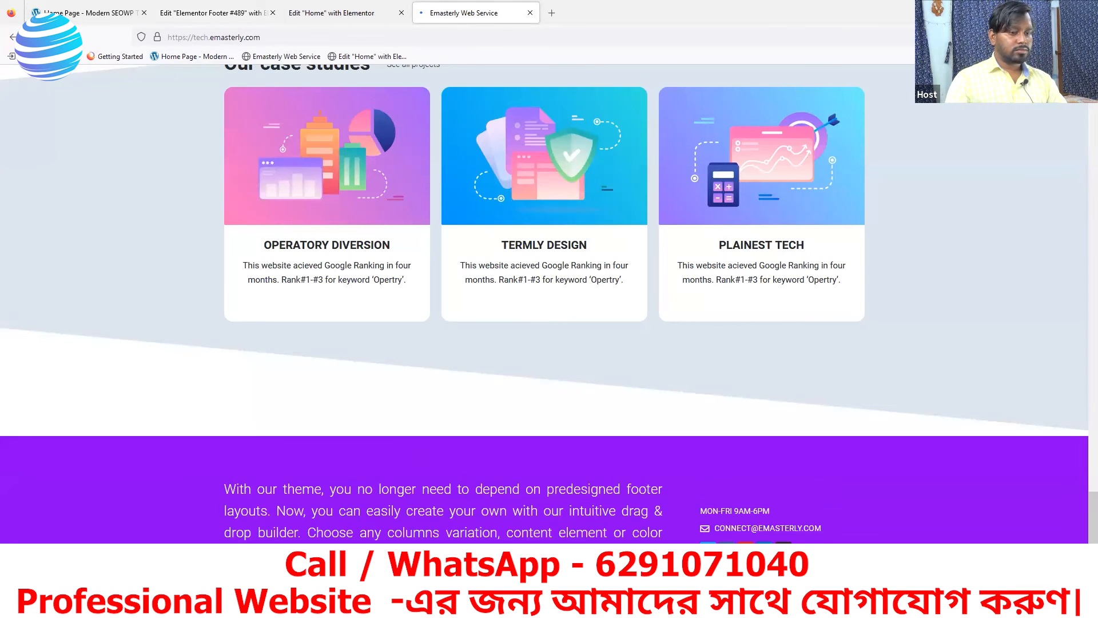
scroll(583, 515, "down", 2)
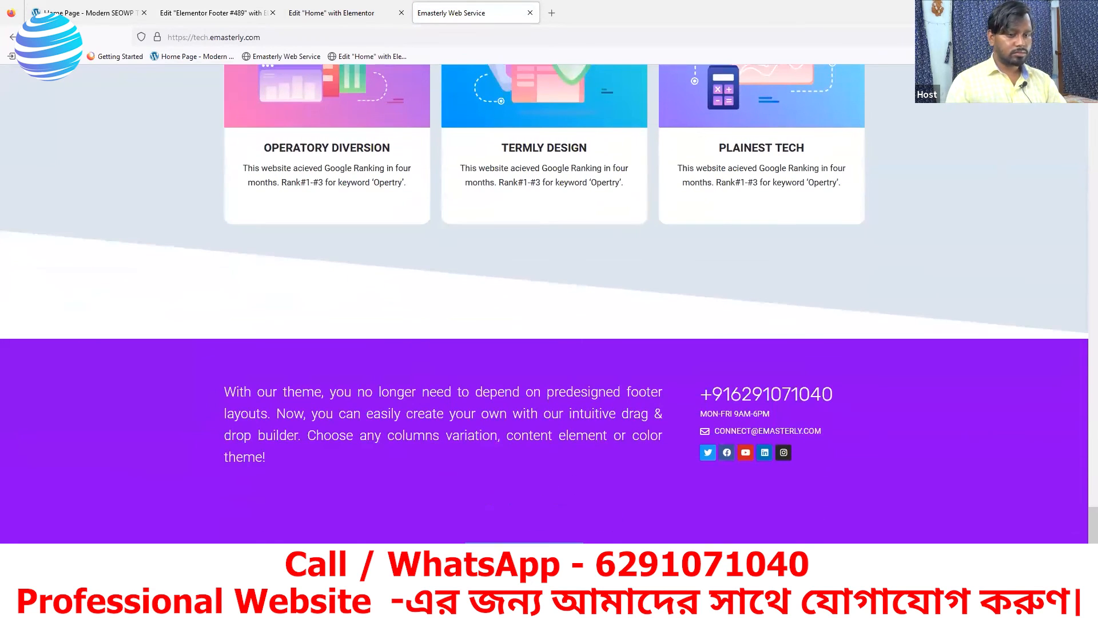
left_click(99, 12)
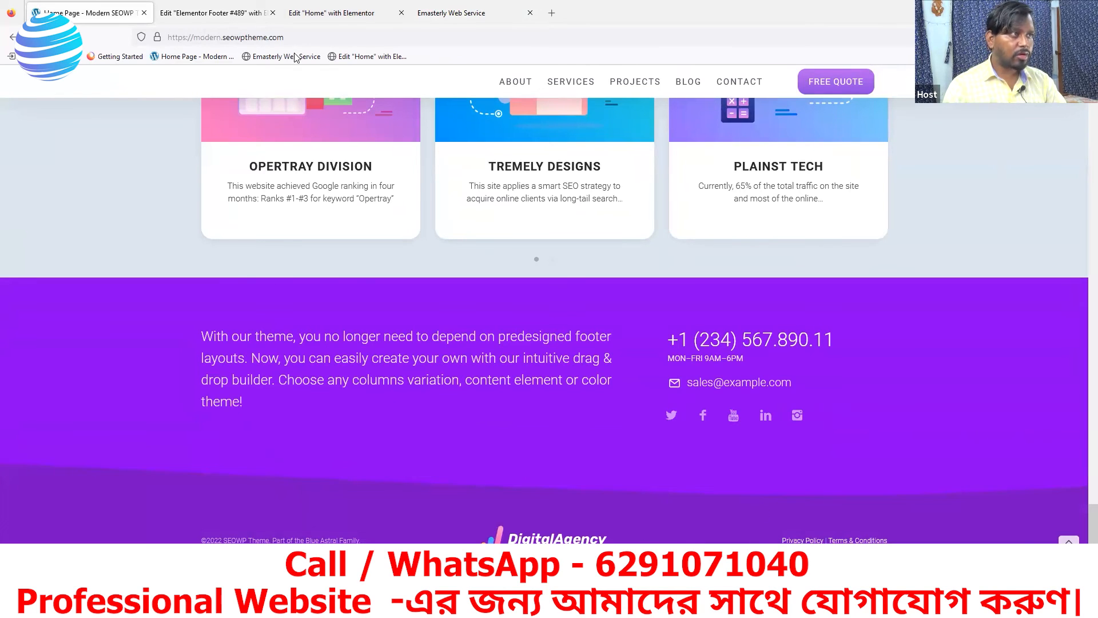
left_click(213, 17)
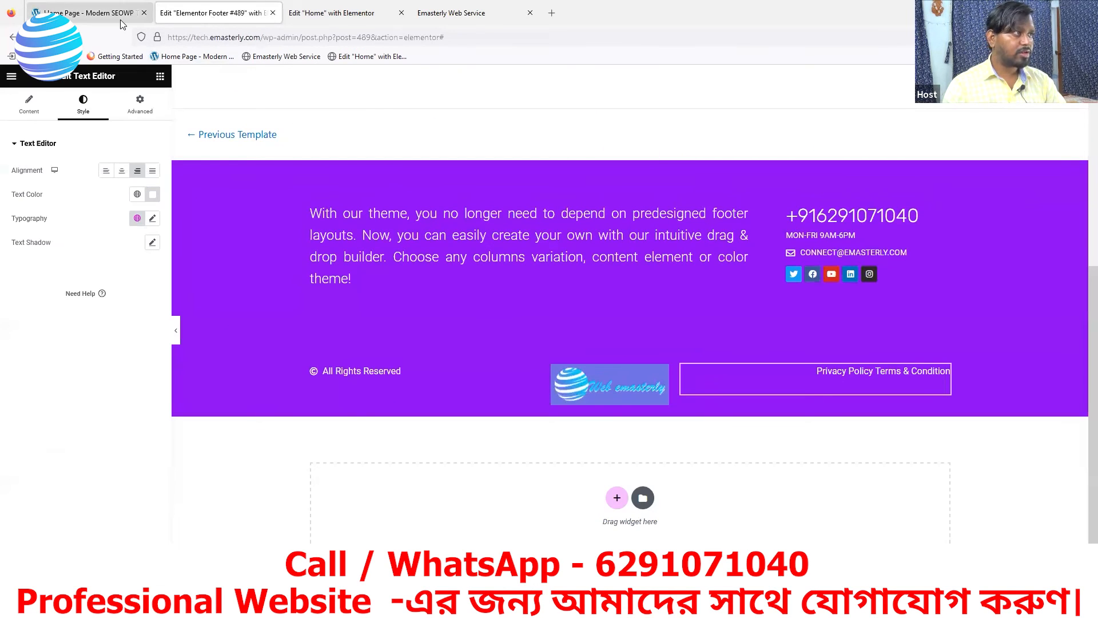
left_click(458, 13)
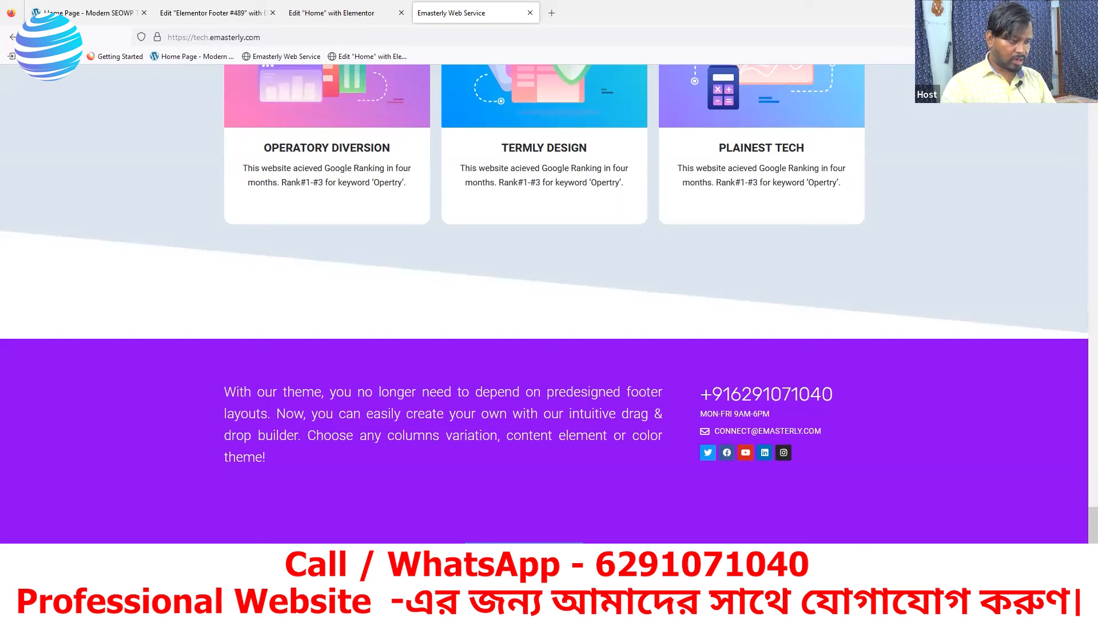
left_click(212, 13)
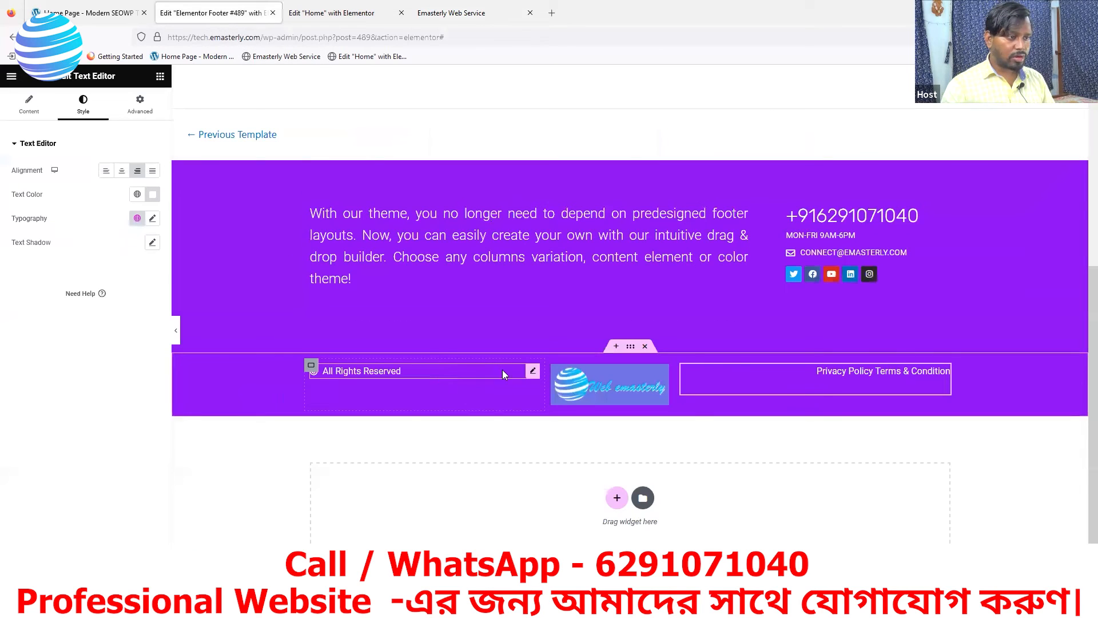
Unlink the All Rights Reserved padding and raise its top padding to 19 px
left_click(533, 372)
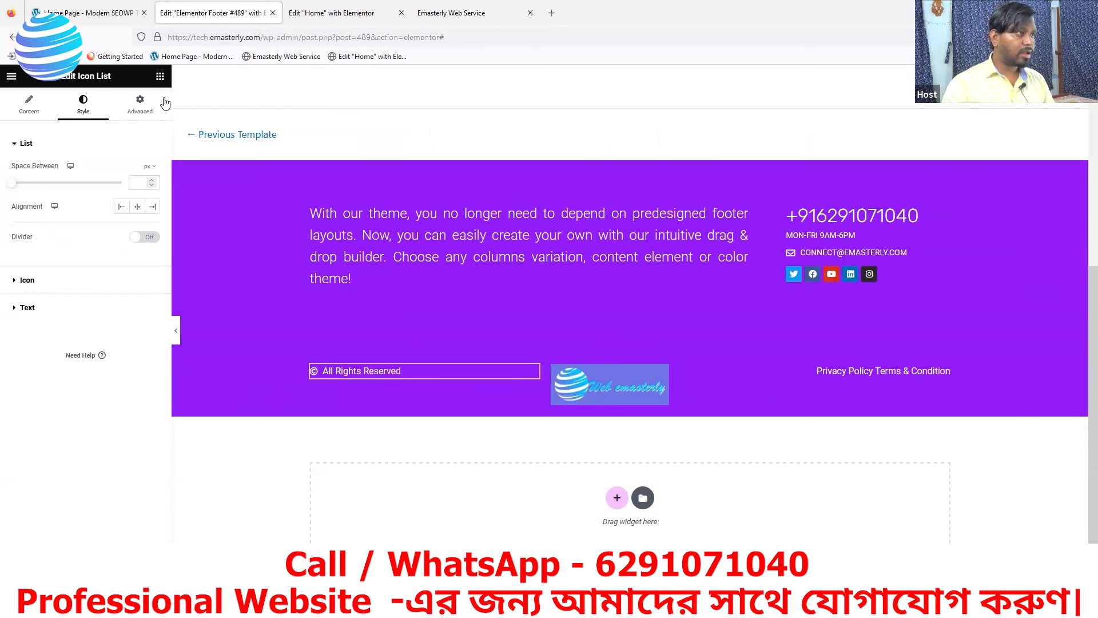
left_click(160, 77)
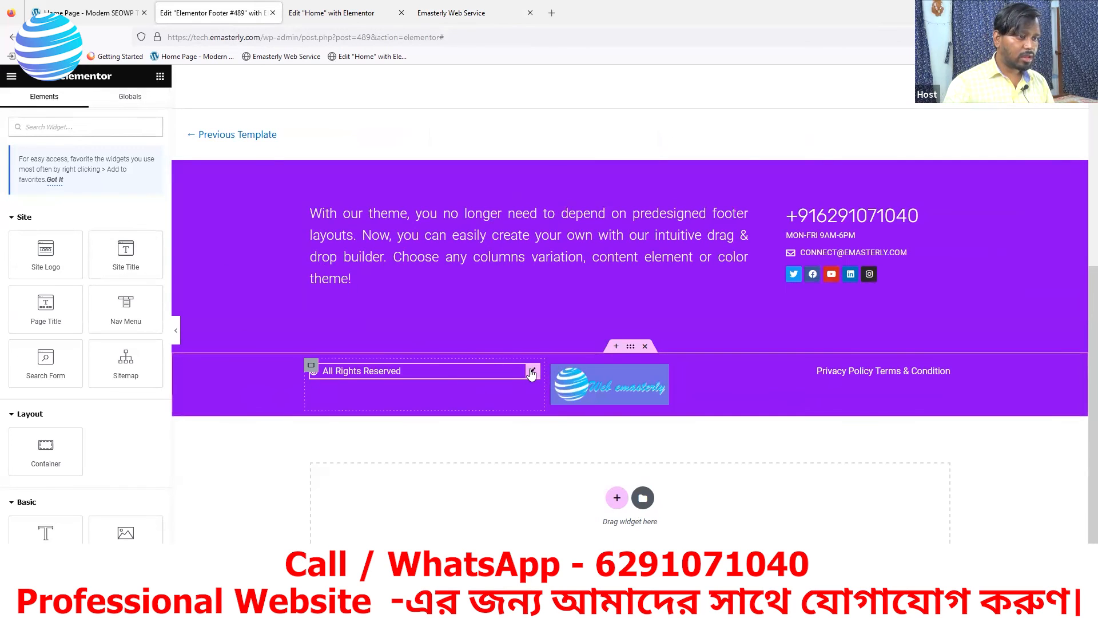
left_click(531, 373)
left_click(139, 107)
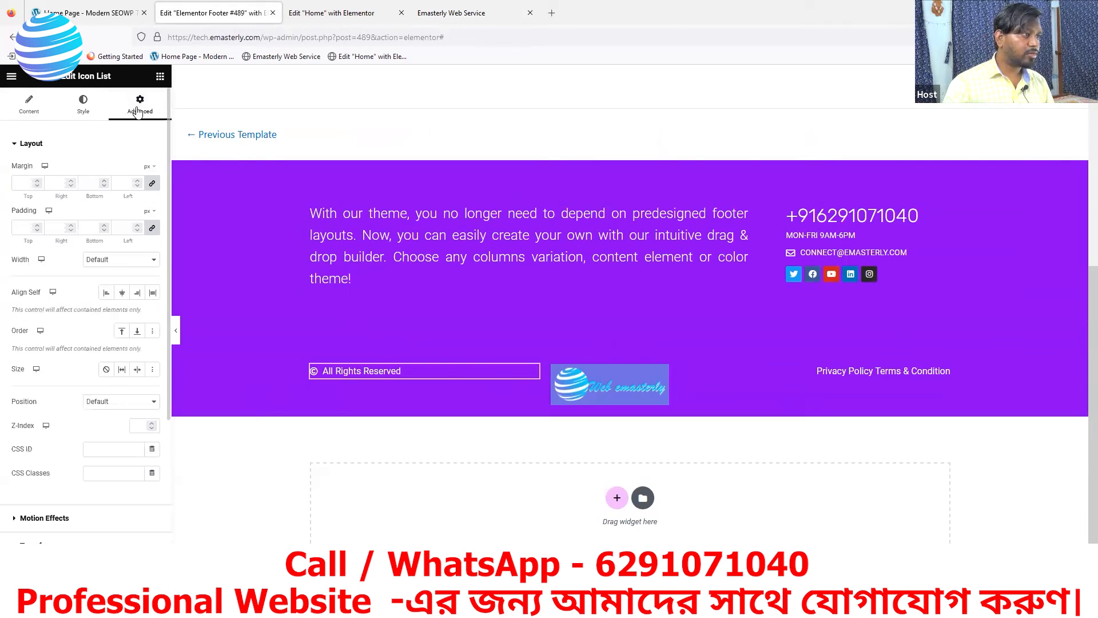
left_click(152, 229)
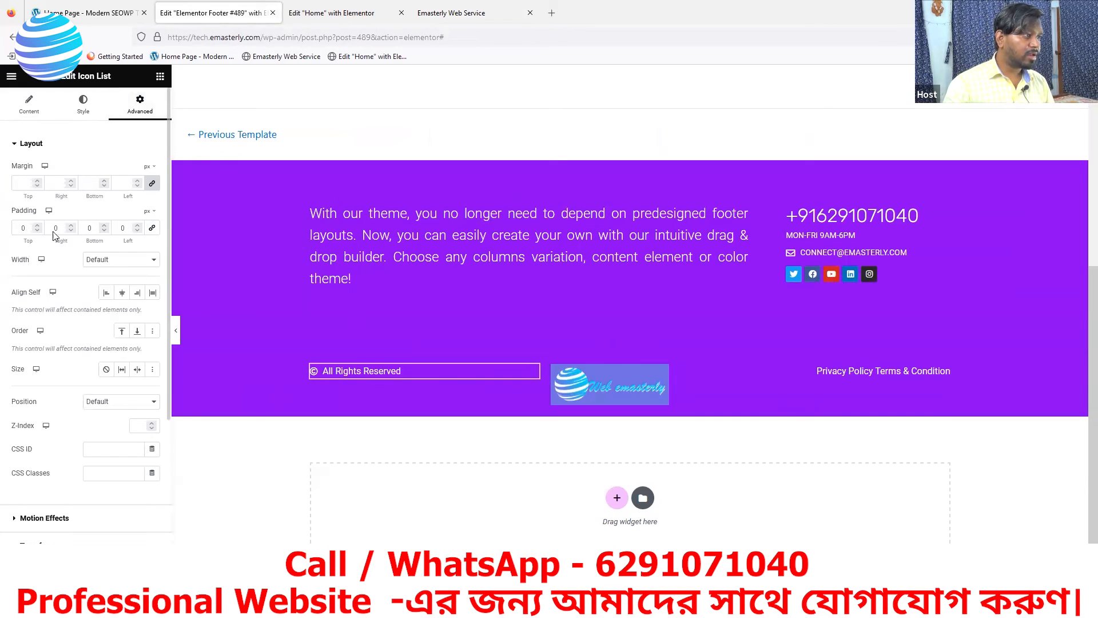
left_click(36, 226)
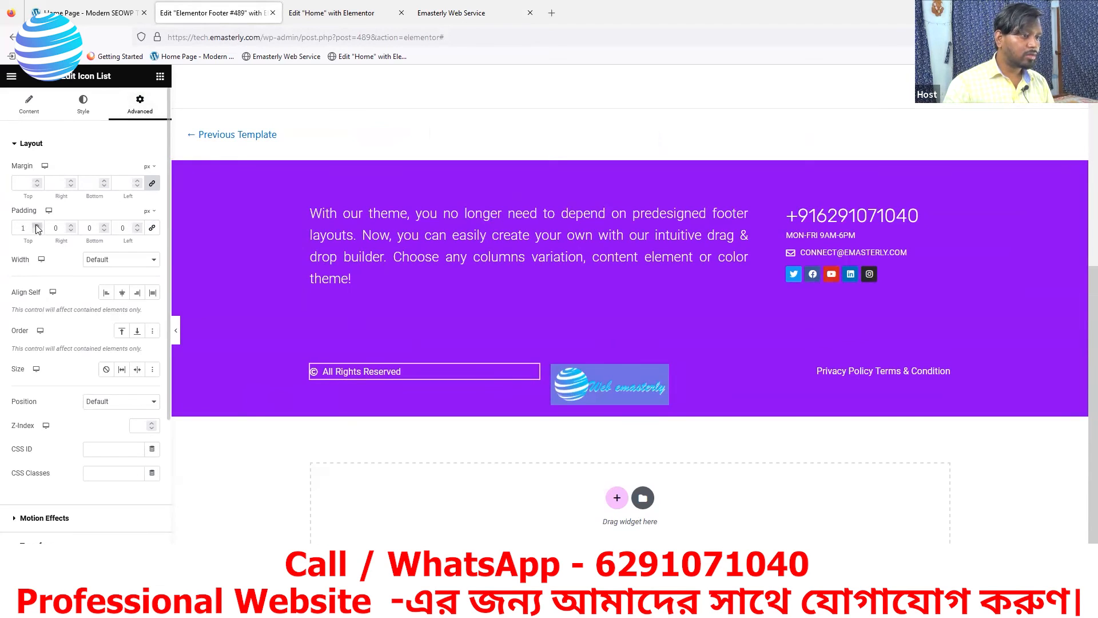
left_click(36, 227)
left_click(36, 227)
left_click(37, 227)
left_click(37, 227)
left_click(36, 227)
left_click(36, 227)
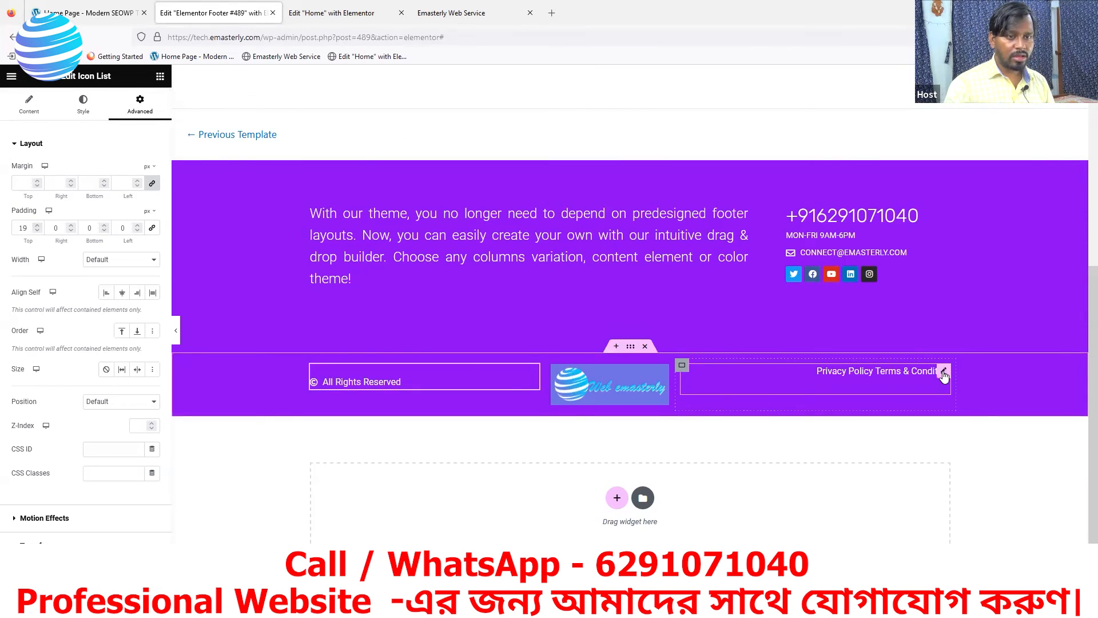
Unlink the Privacy Policy text's padding and raise its top padding to 28 px
left_click(942, 372)
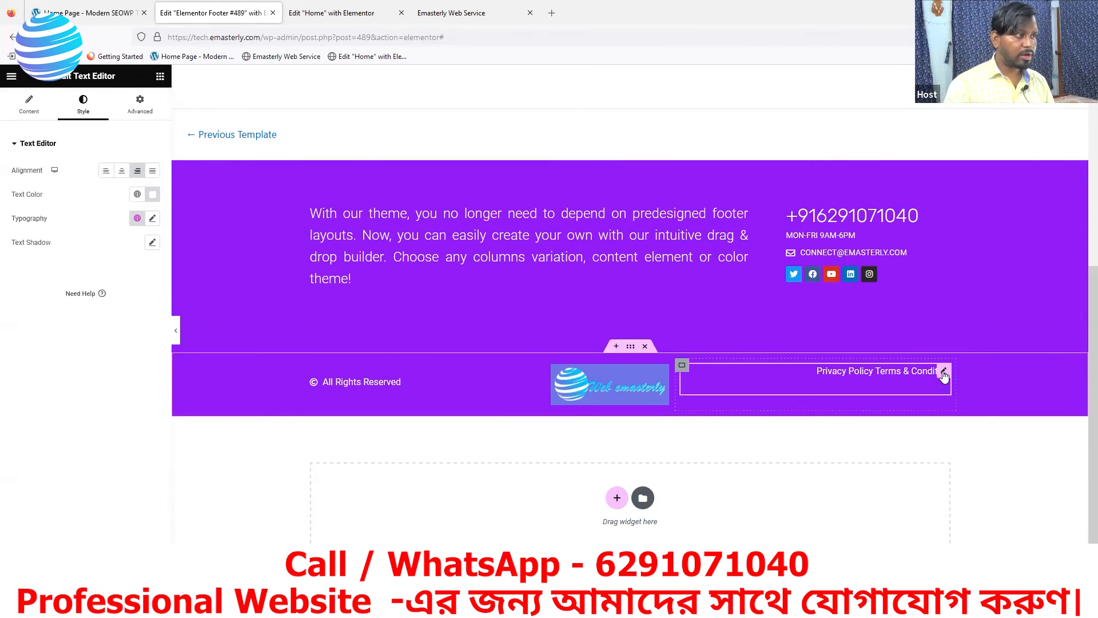
left_click(141, 107)
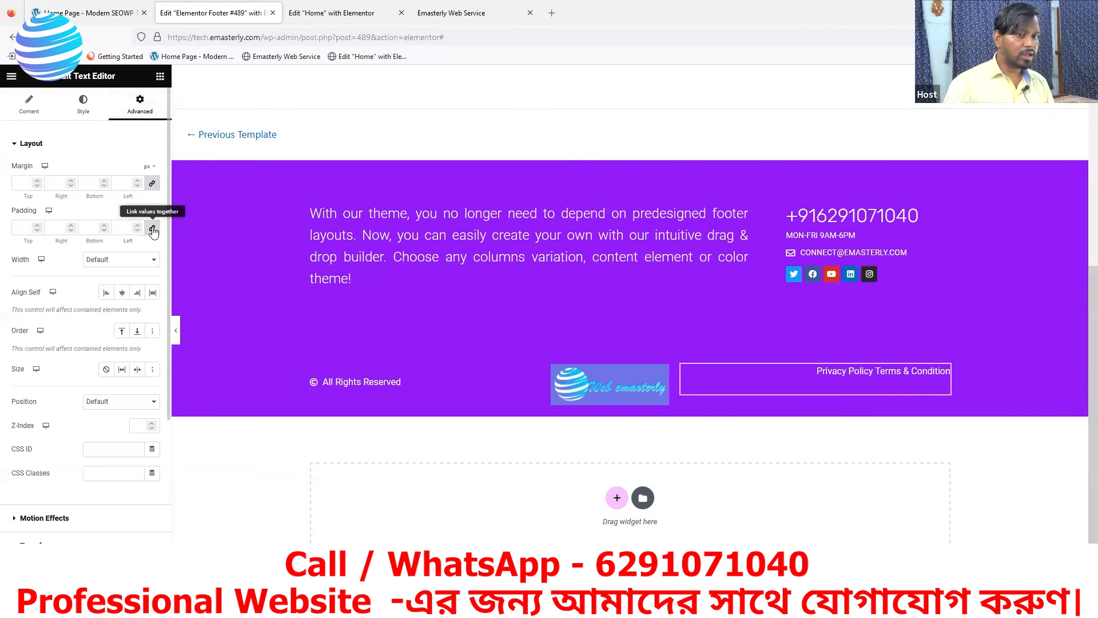
left_click(37, 230)
left_click(37, 225)
left_click_drag(38, 227, 37, 228)
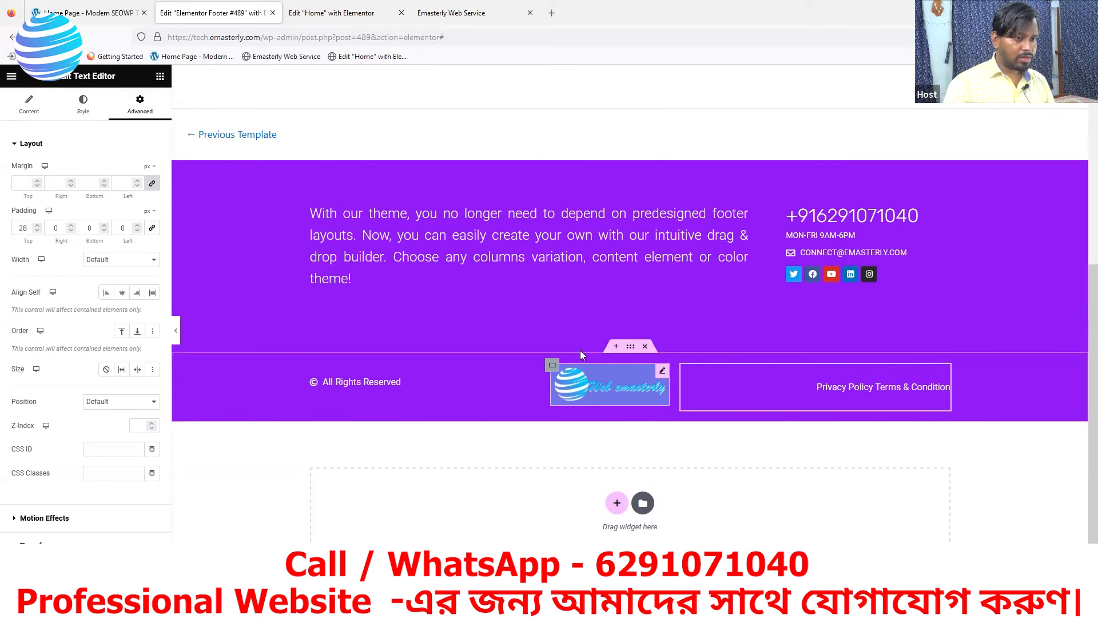
left_click(630, 348)
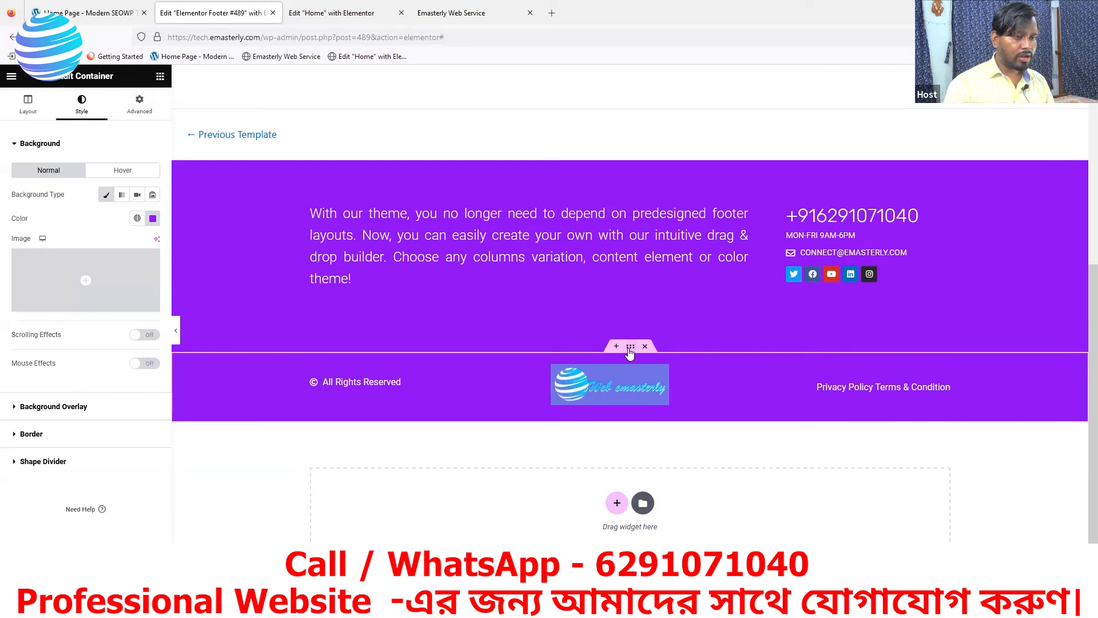
Give the bottom row 58 px top and 70 px bottom padding, matching the reference footer's height
left_click(85, 12)
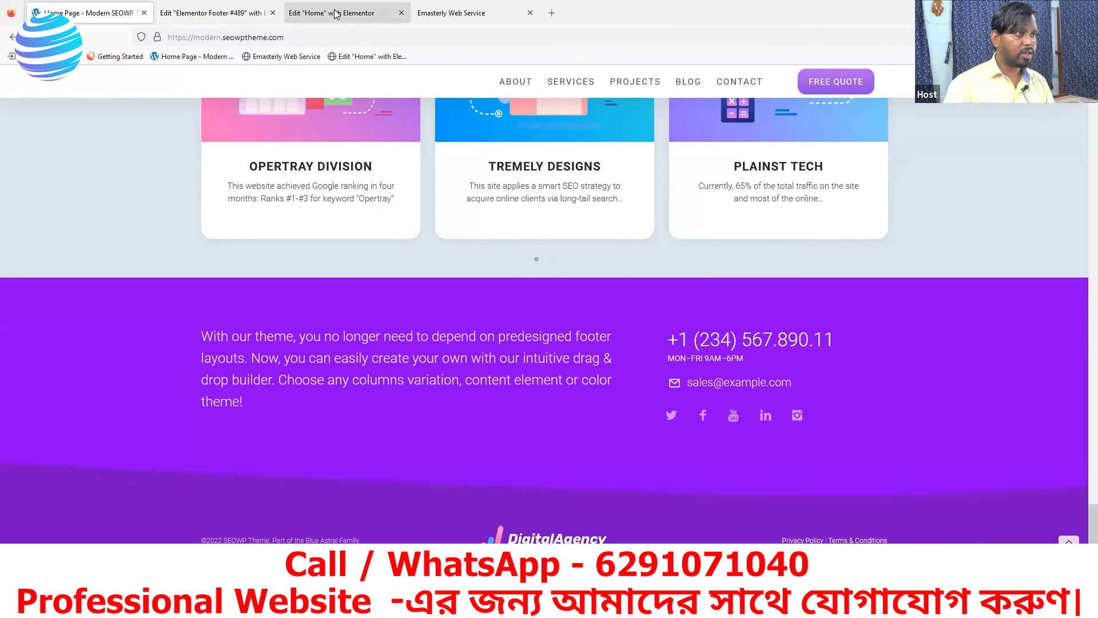
left_click(232, 12)
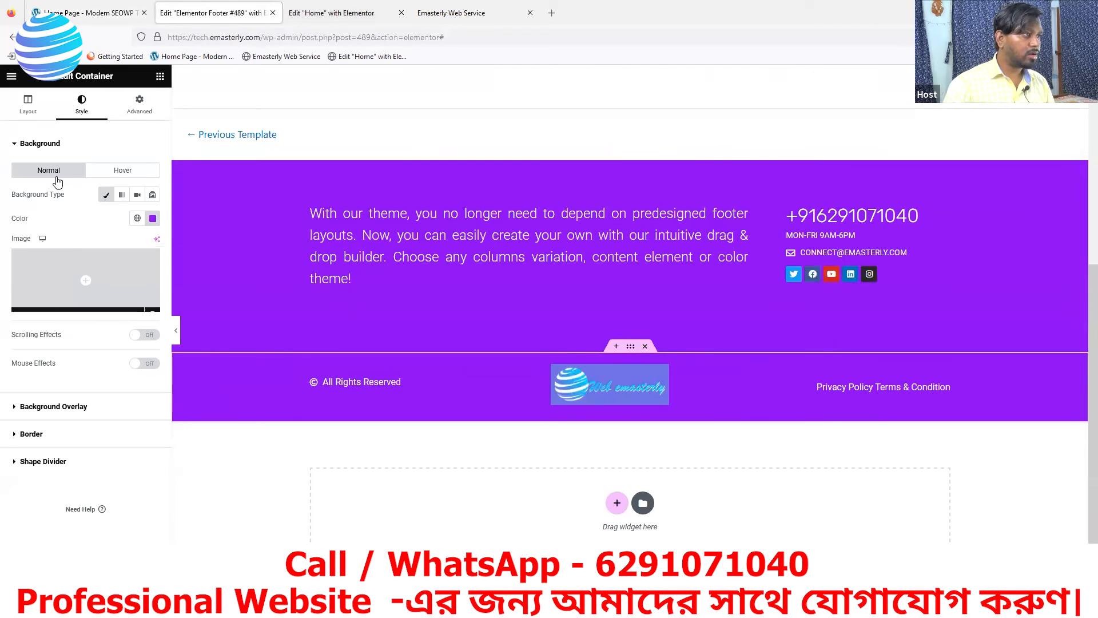
left_click(136, 109)
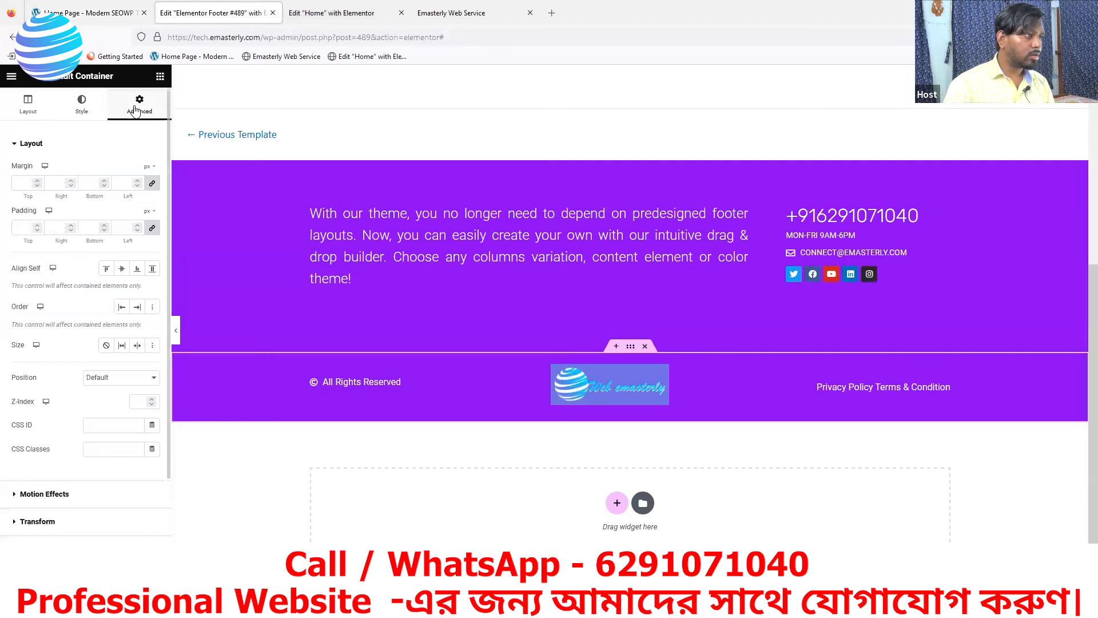
left_click(152, 229)
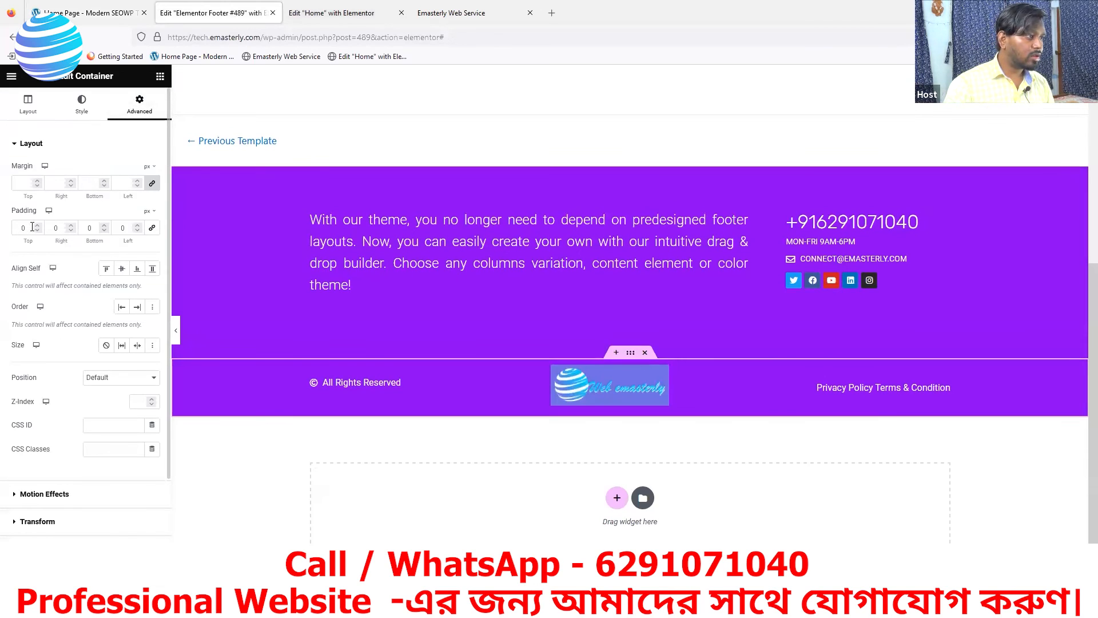
left_click(37, 226)
left_click_drag(37, 227, 37, 228)
left_click_drag(104, 226, 105, 228)
left_click(98, 13)
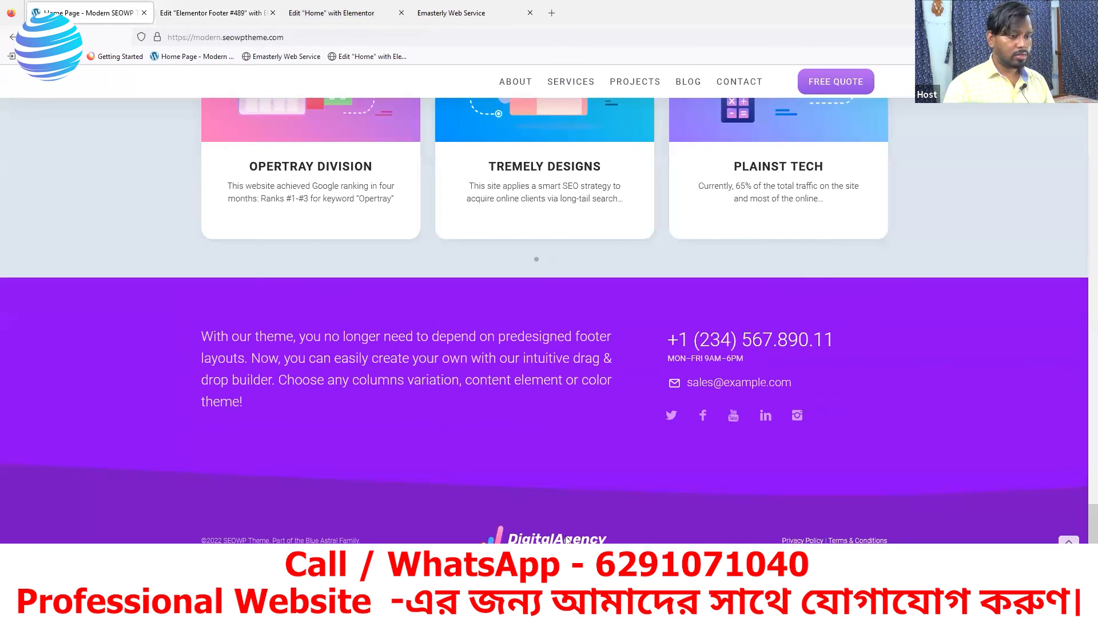
left_click(183, 13)
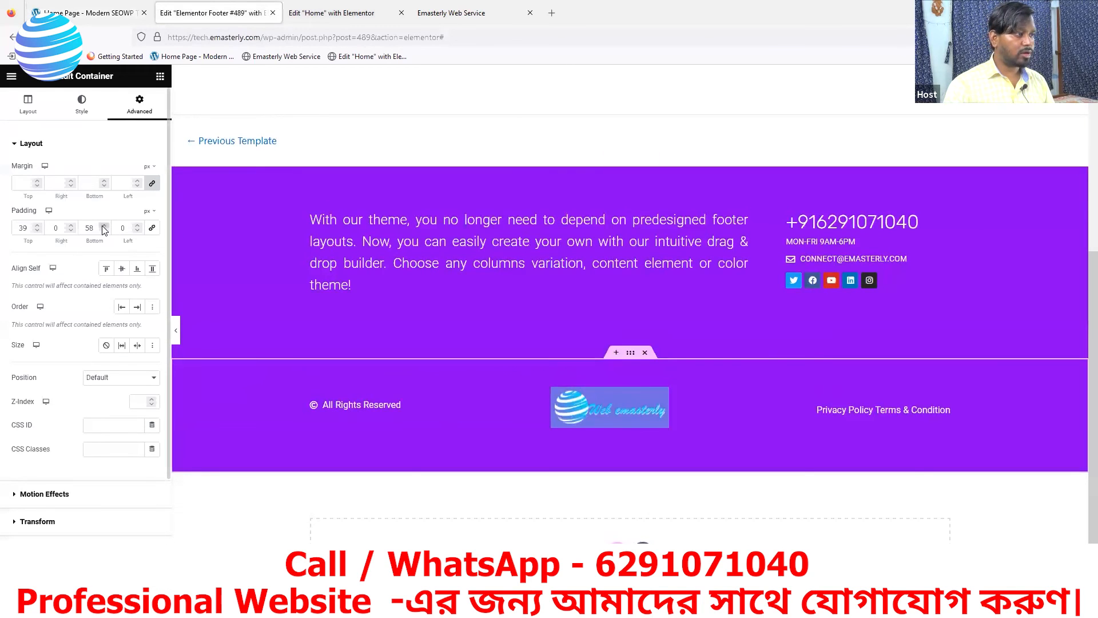
left_click_drag(104, 227, 104, 227)
left_click_drag(36, 228, 37, 228)
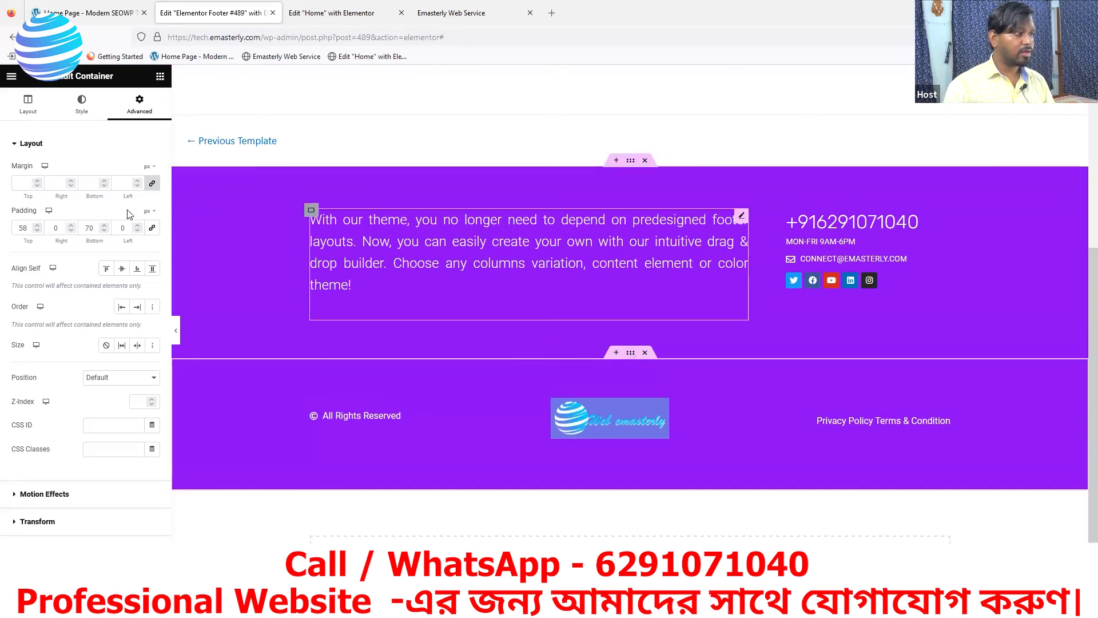
left_click(83, 106)
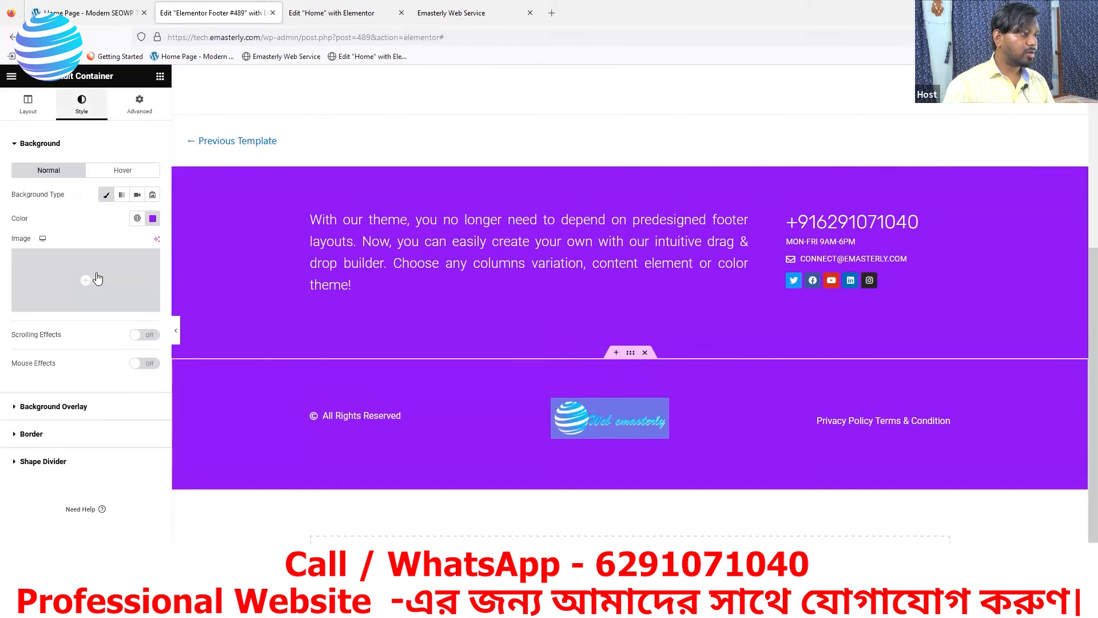
Set the bottom row's top shape divider type to None after checking the reference footer's divider
left_click(25, 462)
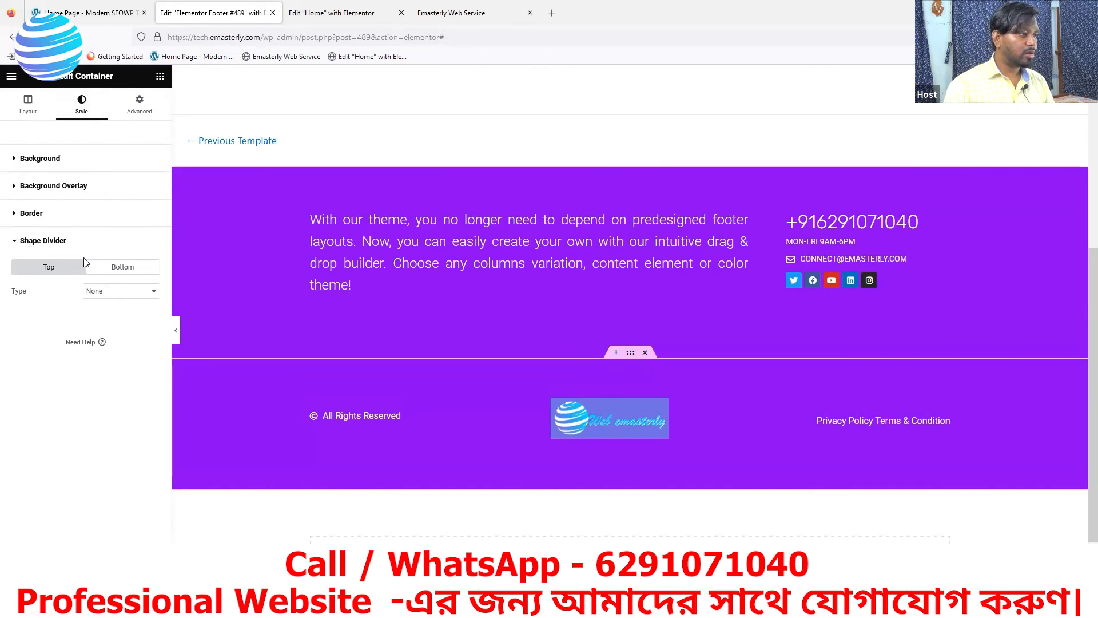
left_click(115, 295)
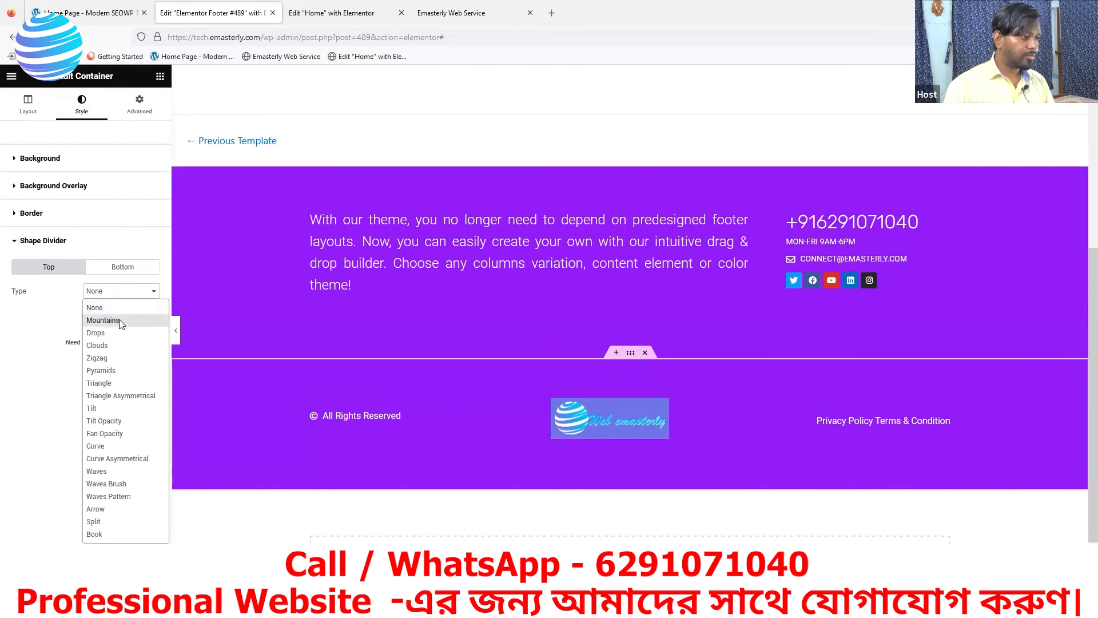
left_click(113, 15)
left_click(114, 17)
left_click(182, 14)
left_click(120, 296)
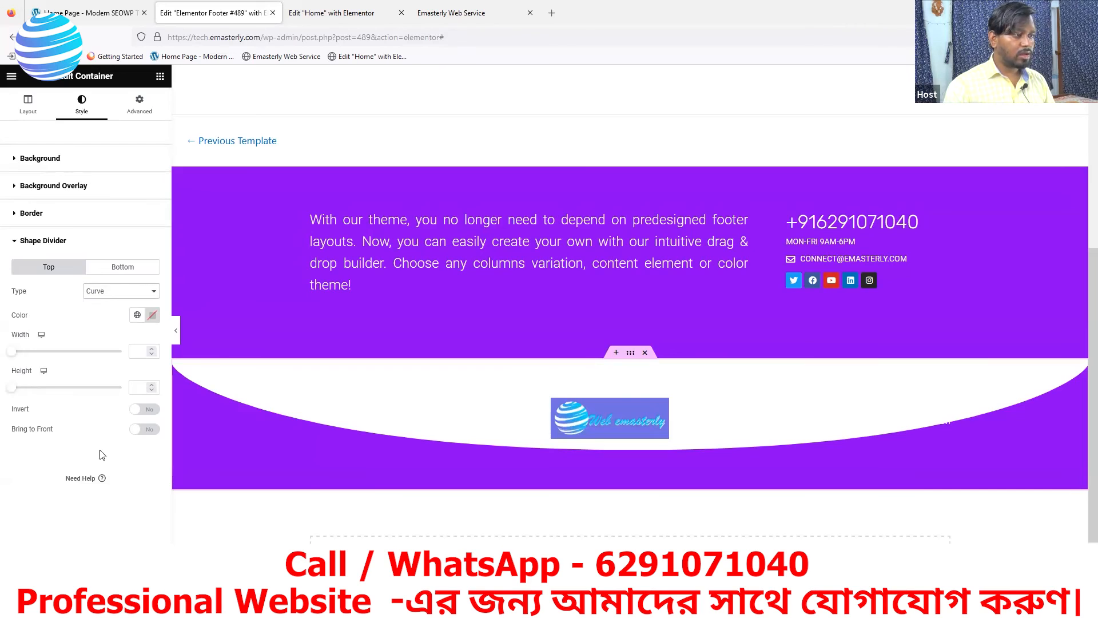
left_click(123, 294)
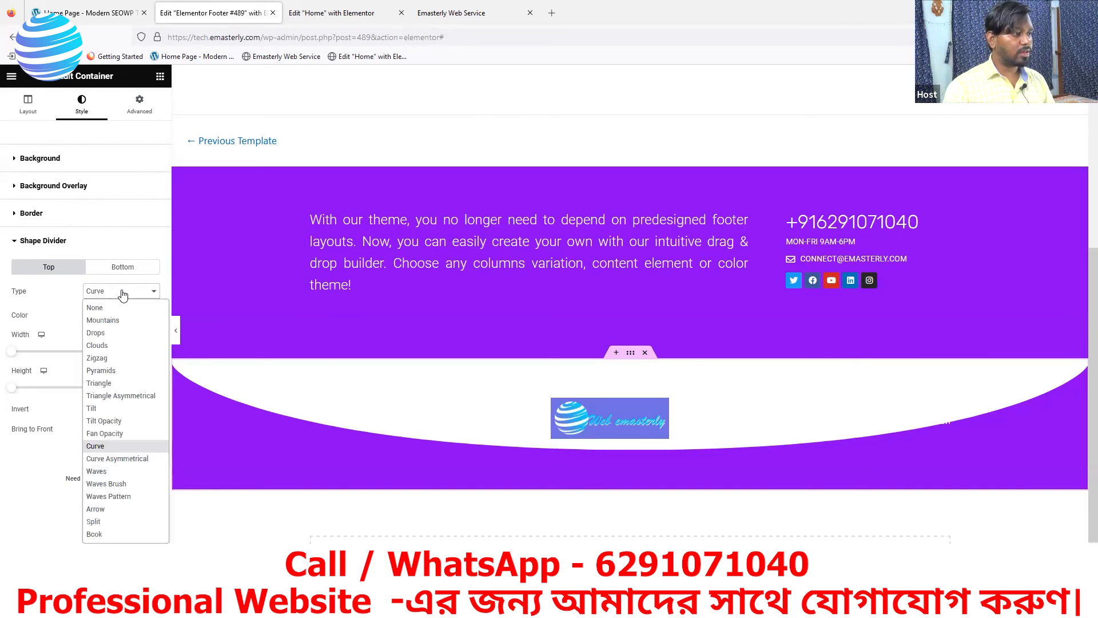
left_click(105, 308)
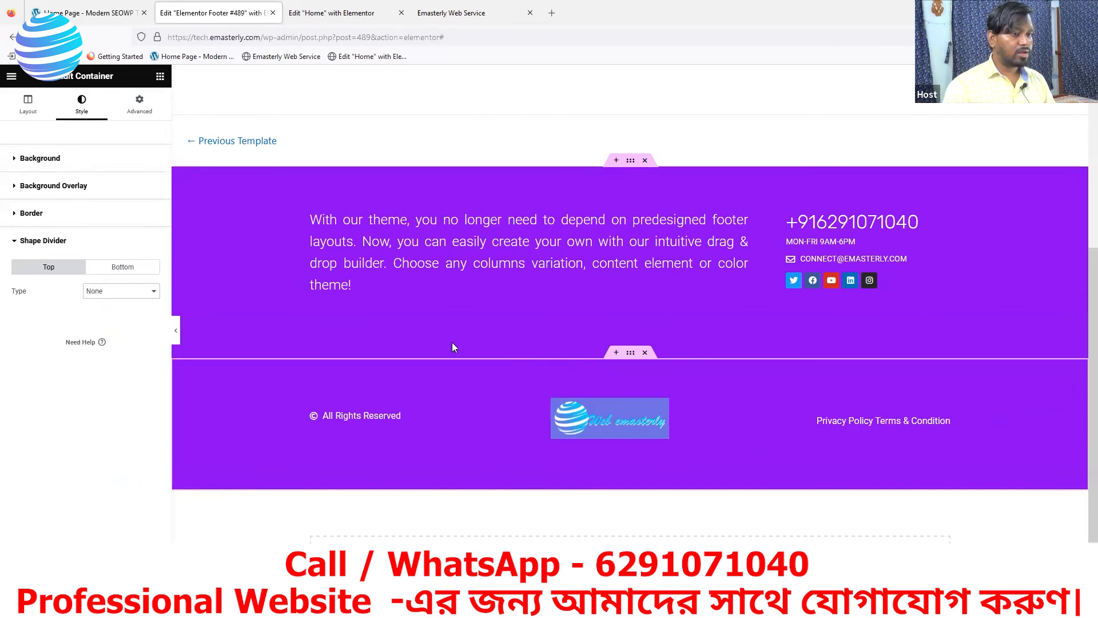
left_click(102, 16)
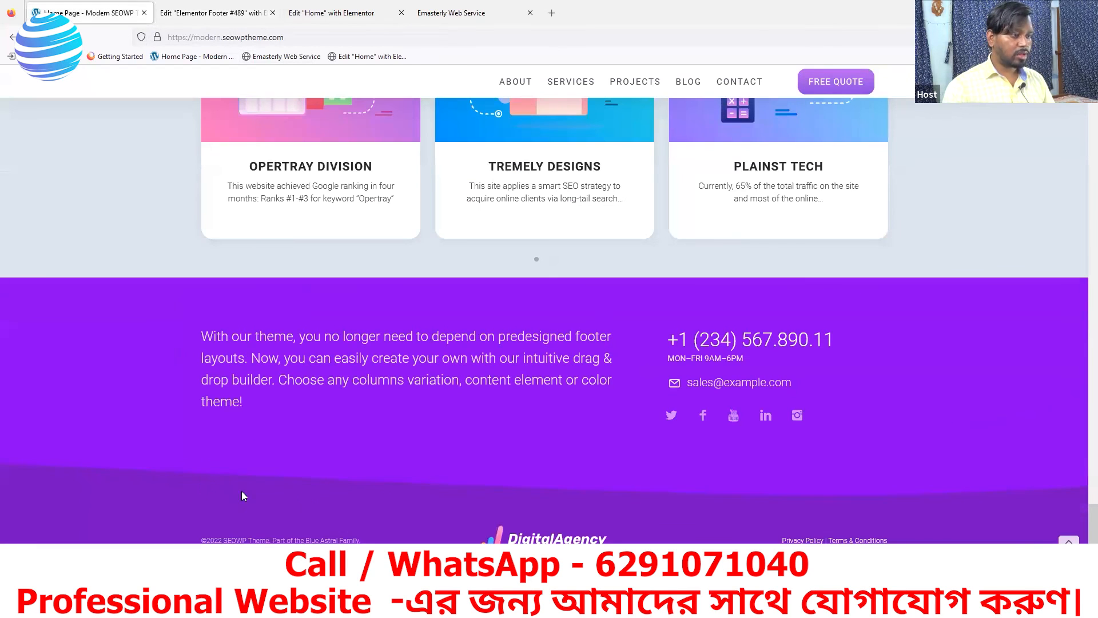
Inspect the reference footer and sample its purple #8a02f2 with the DevTools eyedropper
right_click(183, 487)
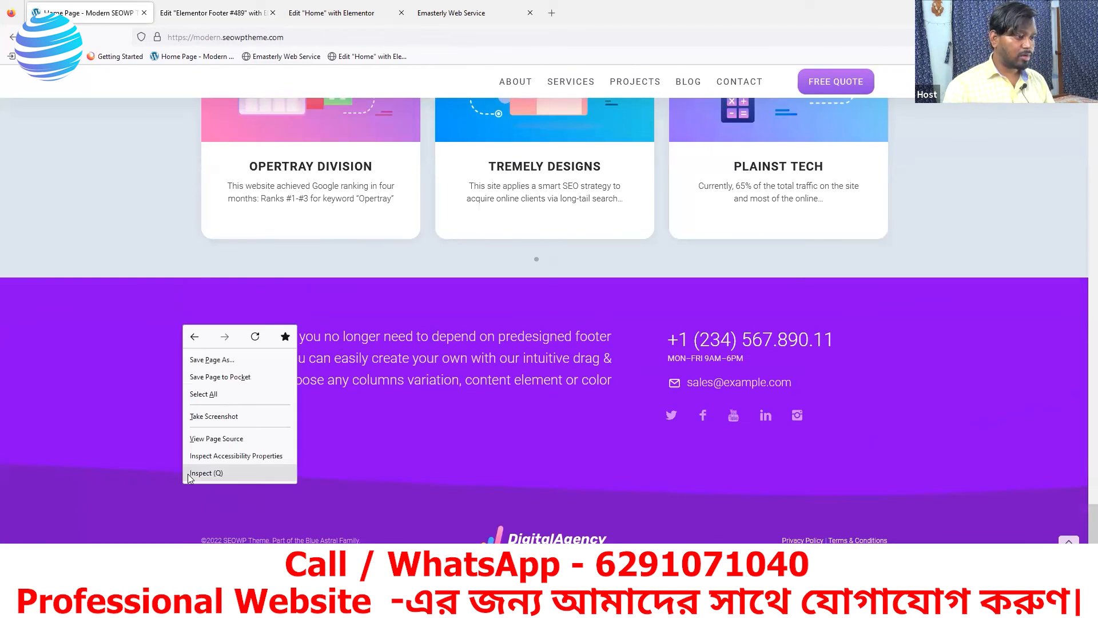
left_click(197, 479)
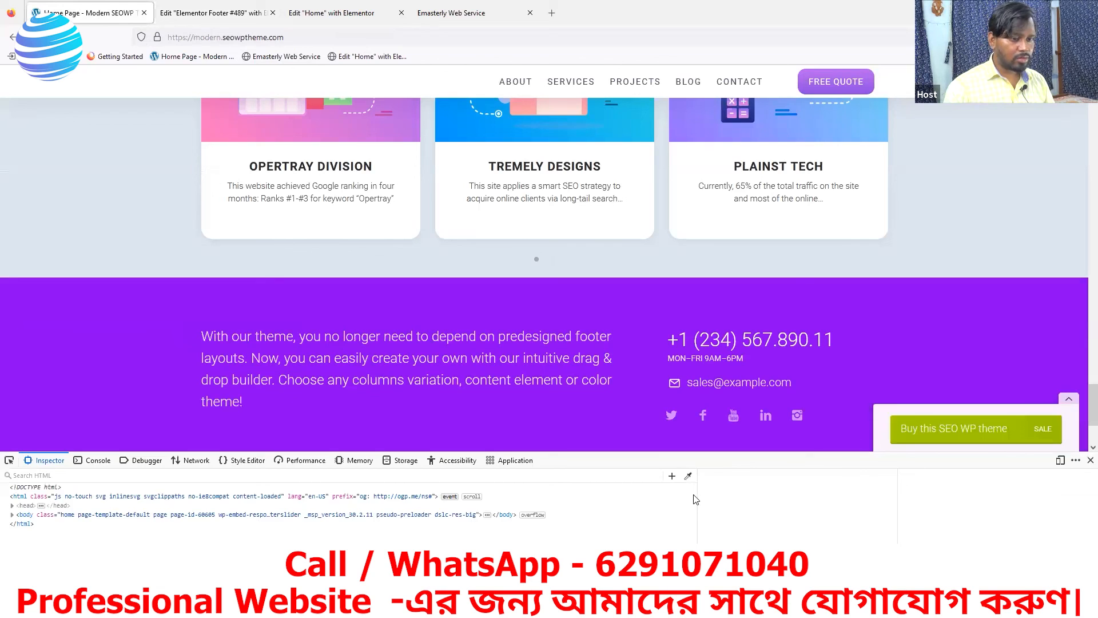
left_click(688, 475)
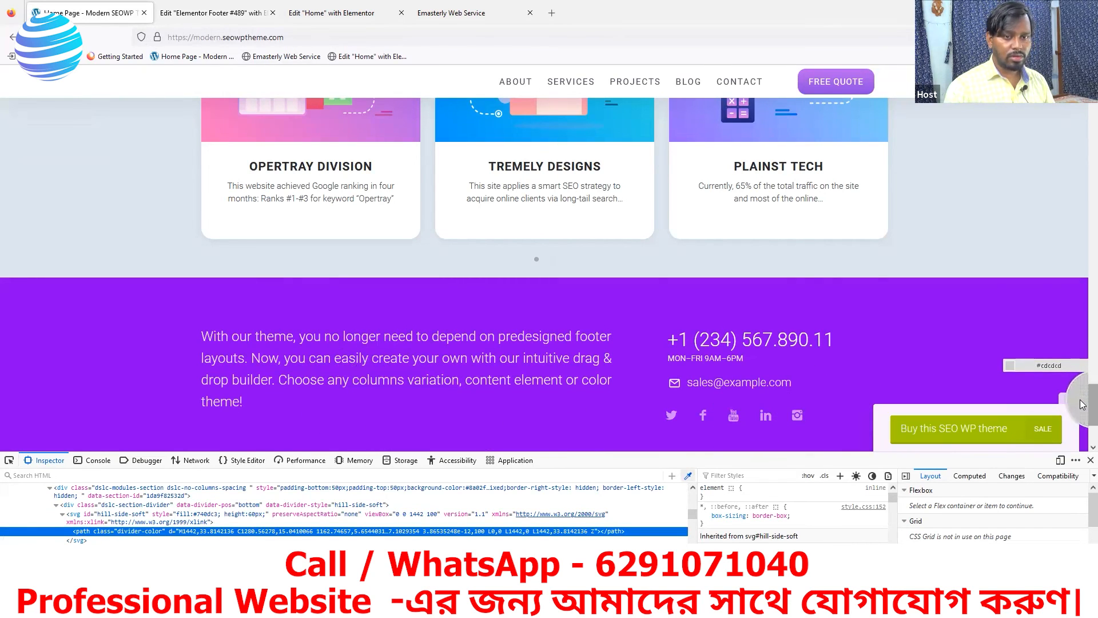
scroll(1083, 403, "down", 3)
left_click(281, 366)
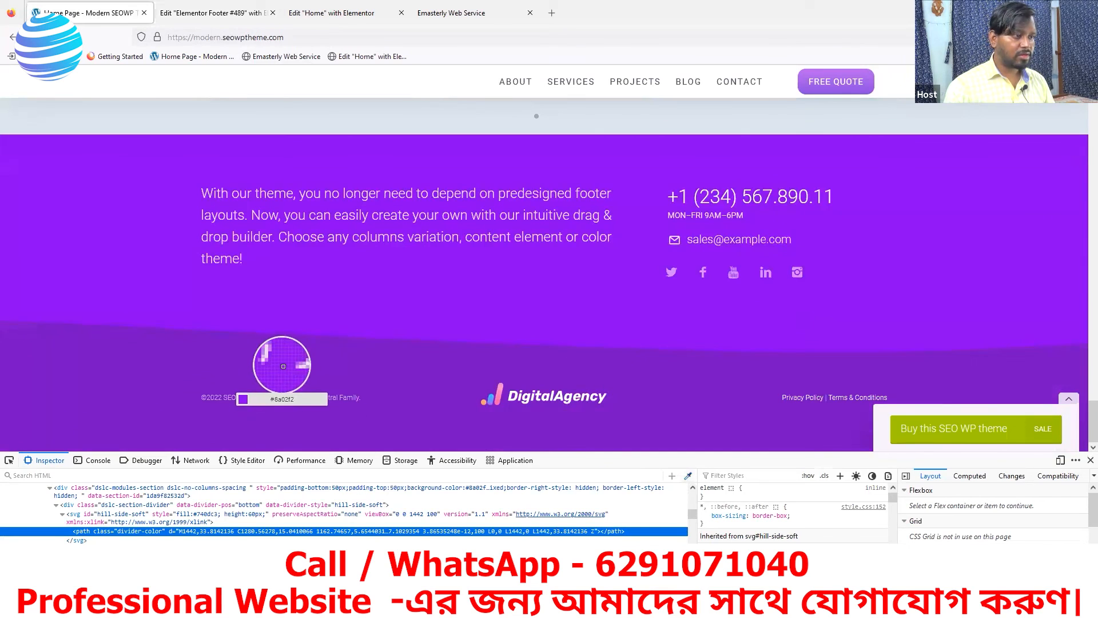
left_click(204, 16)
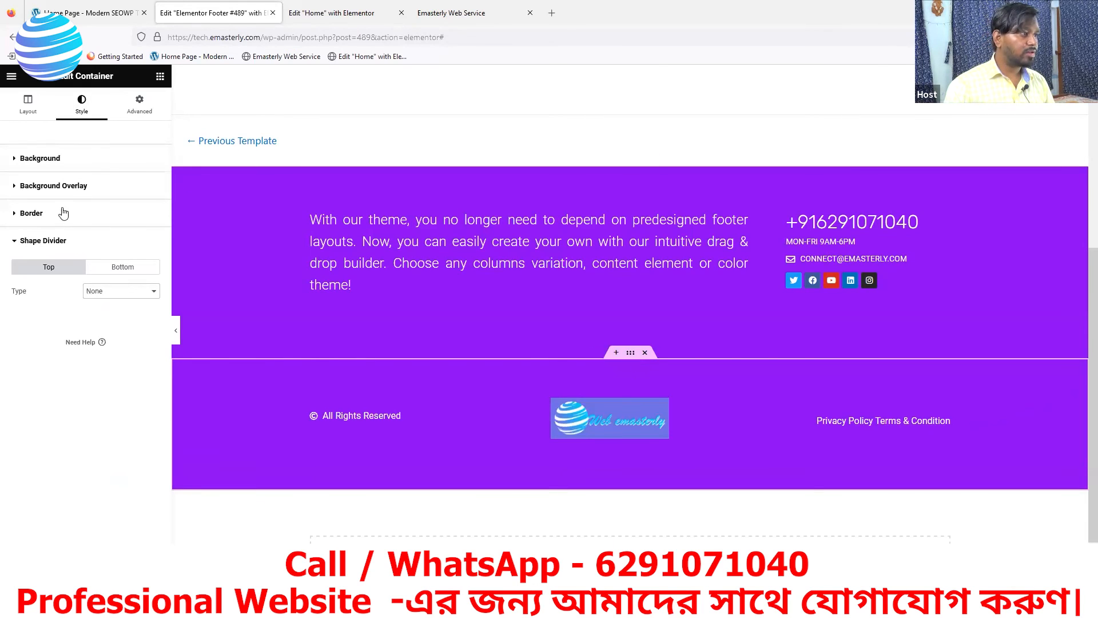
Set the bottom row's background colour to #740dc3, sampled from the reference footer's lower band
left_click(16, 159)
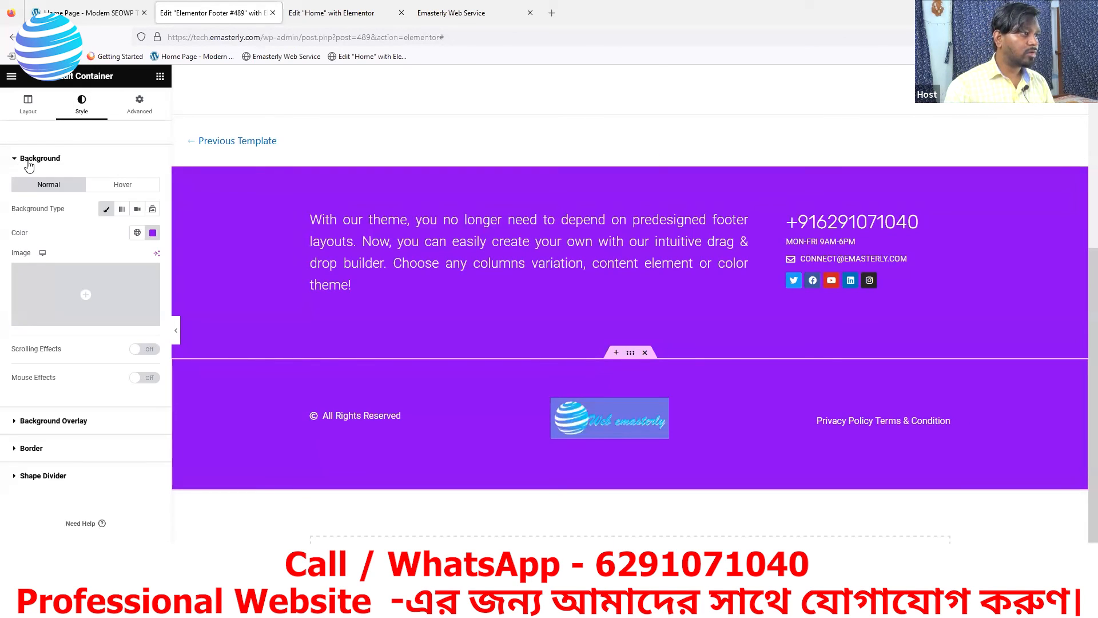
left_click(152, 232)
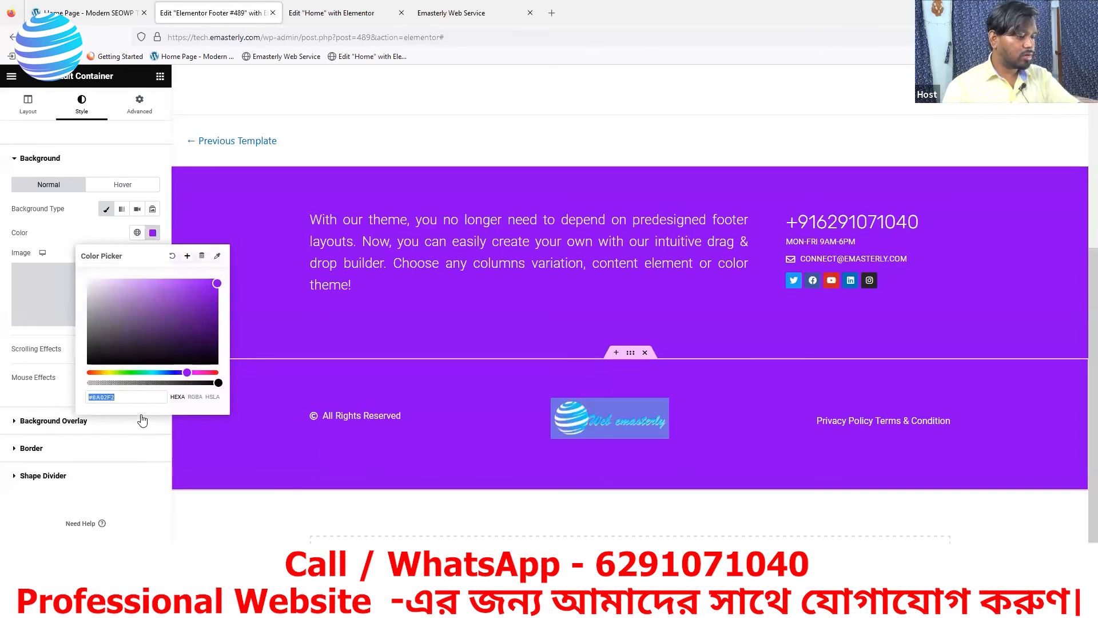
type("#8a02f2")
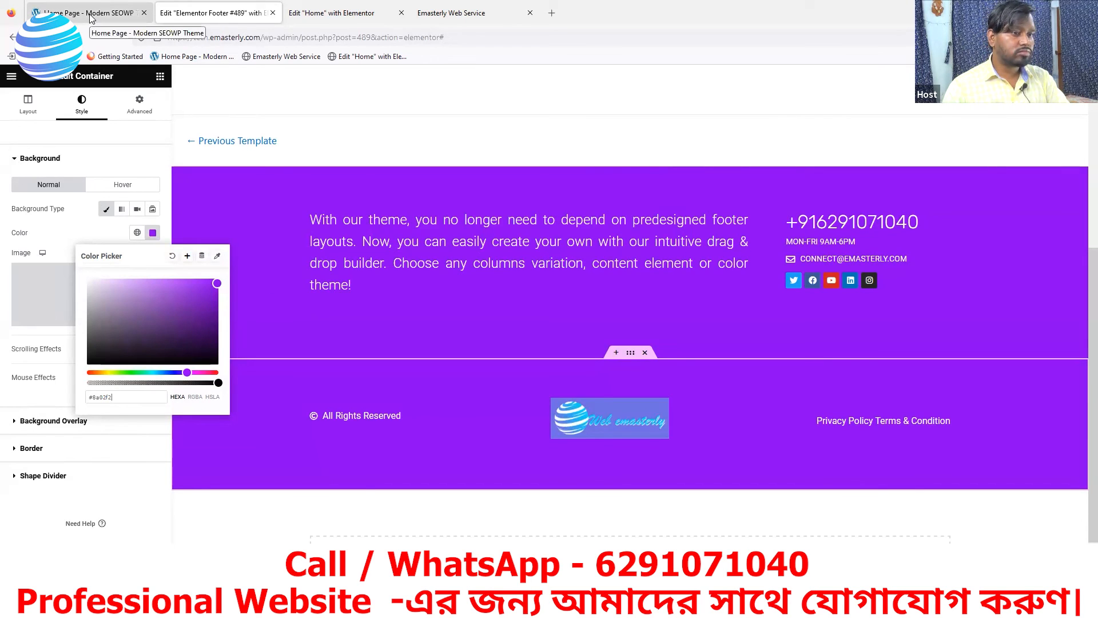
left_click(90, 18)
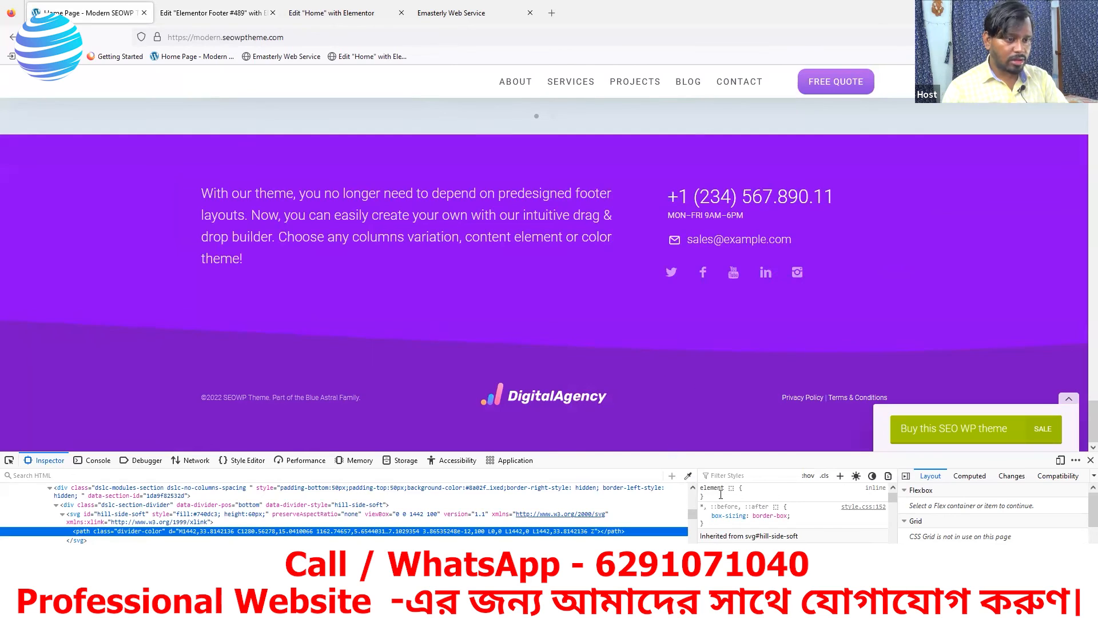
left_click(688, 475)
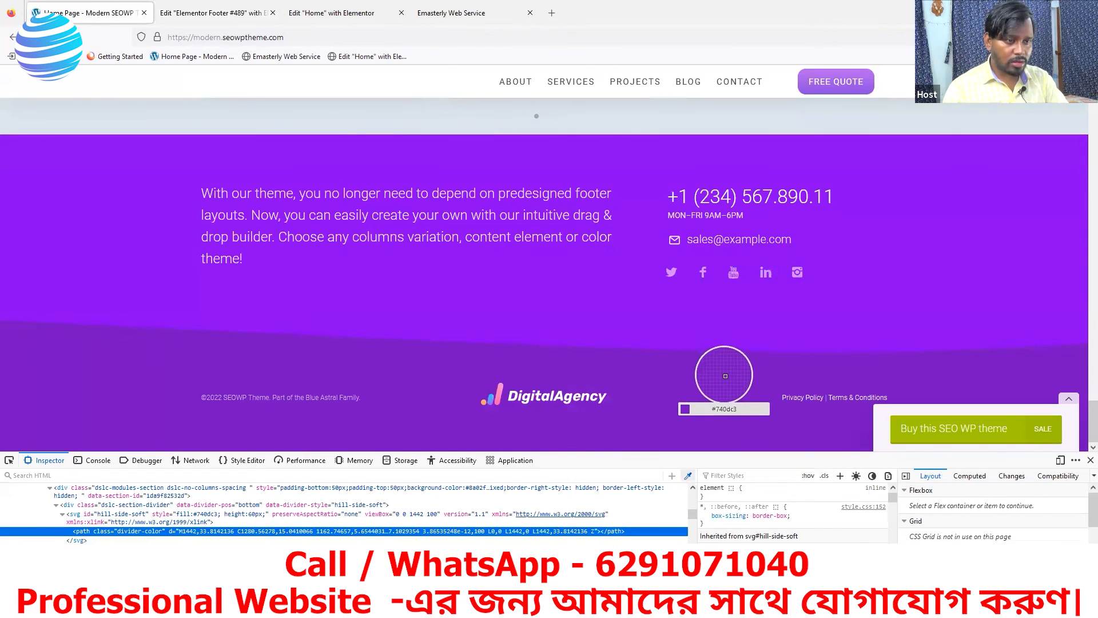
left_click(726, 370)
left_click(194, 13)
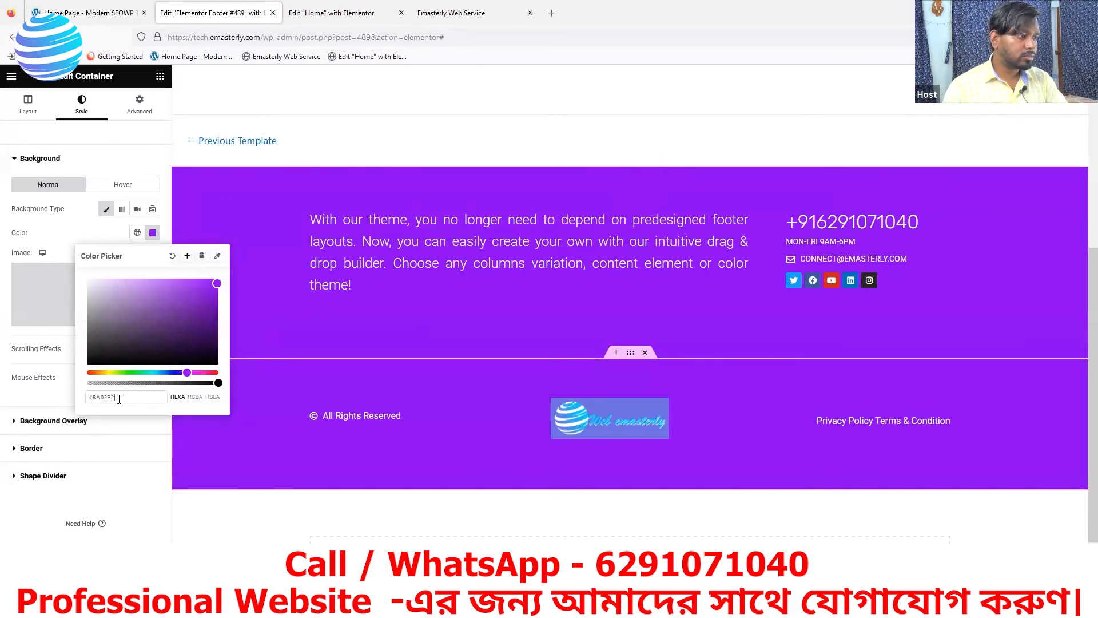
key("ctrl+a")
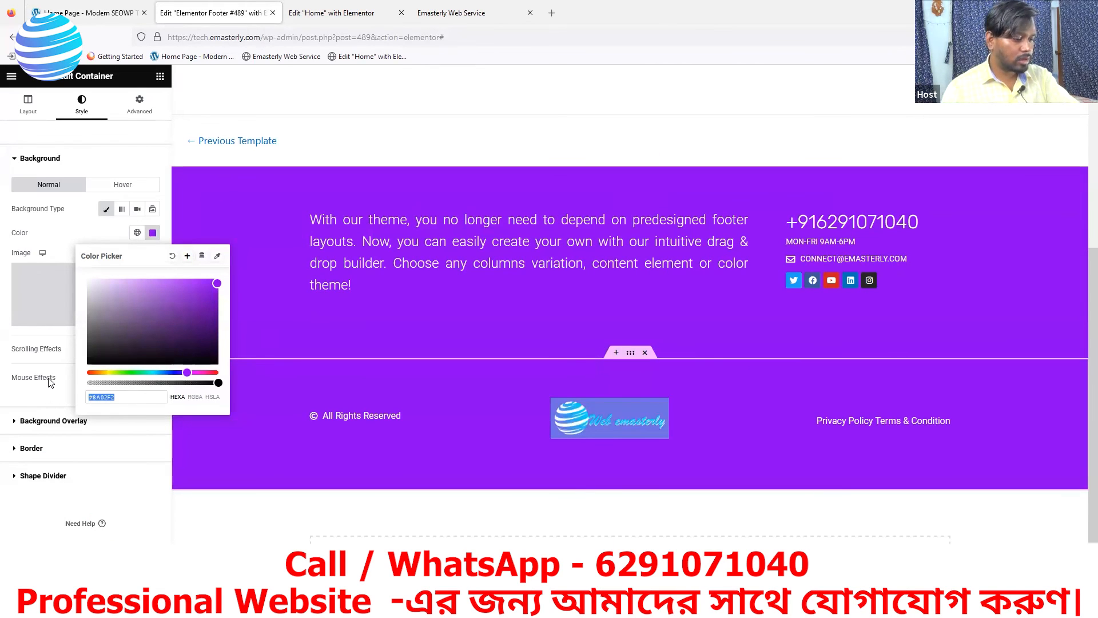
type("#740dc3")
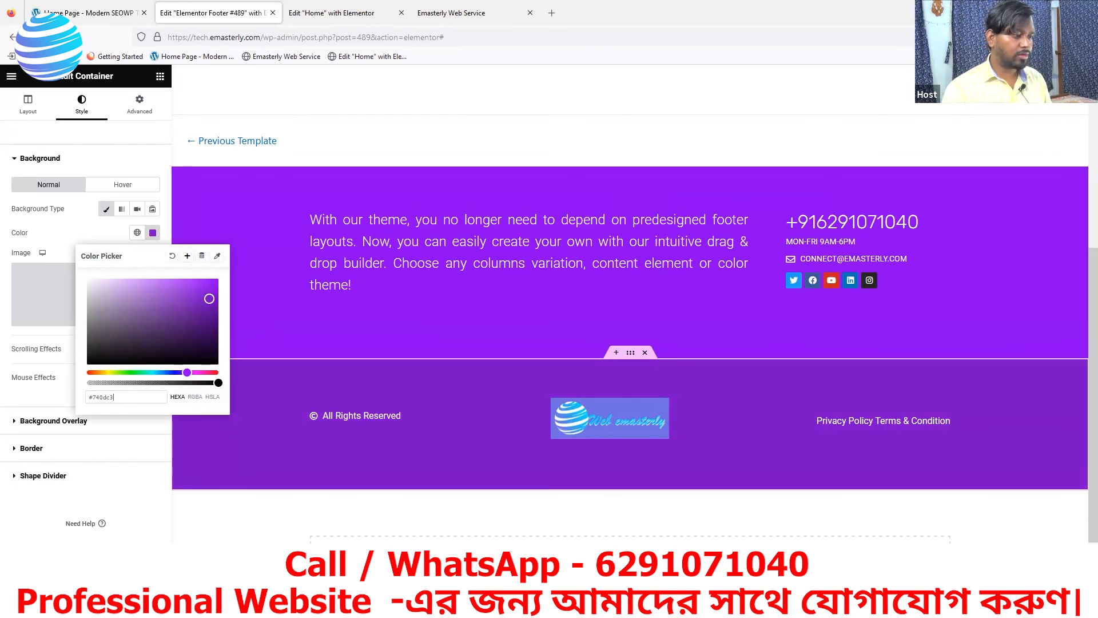
left_click(131, 582)
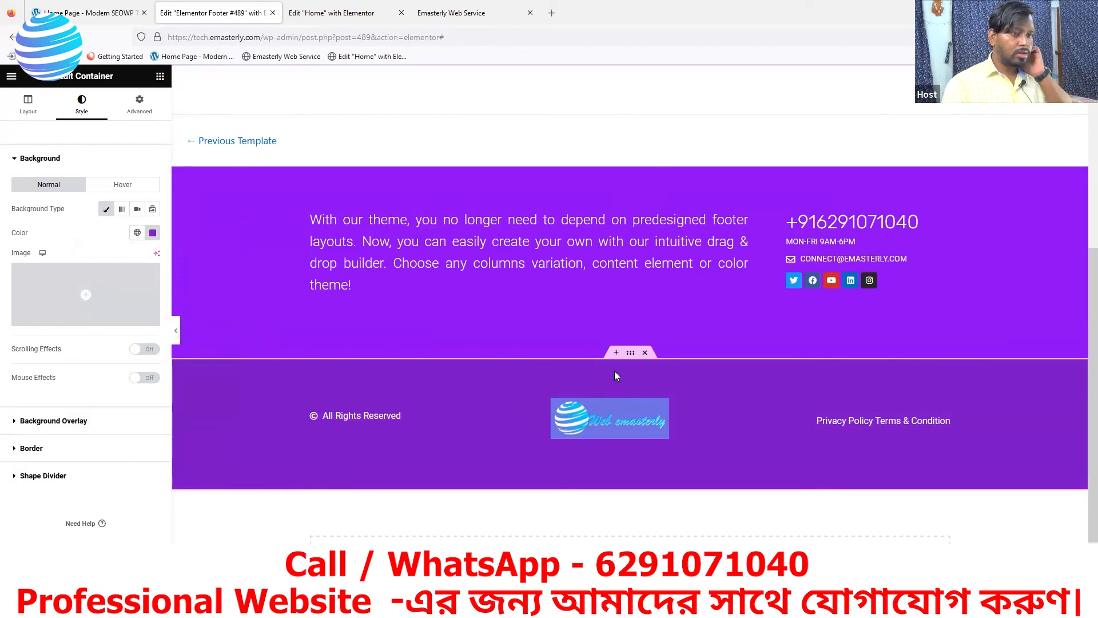
left_click(32, 477)
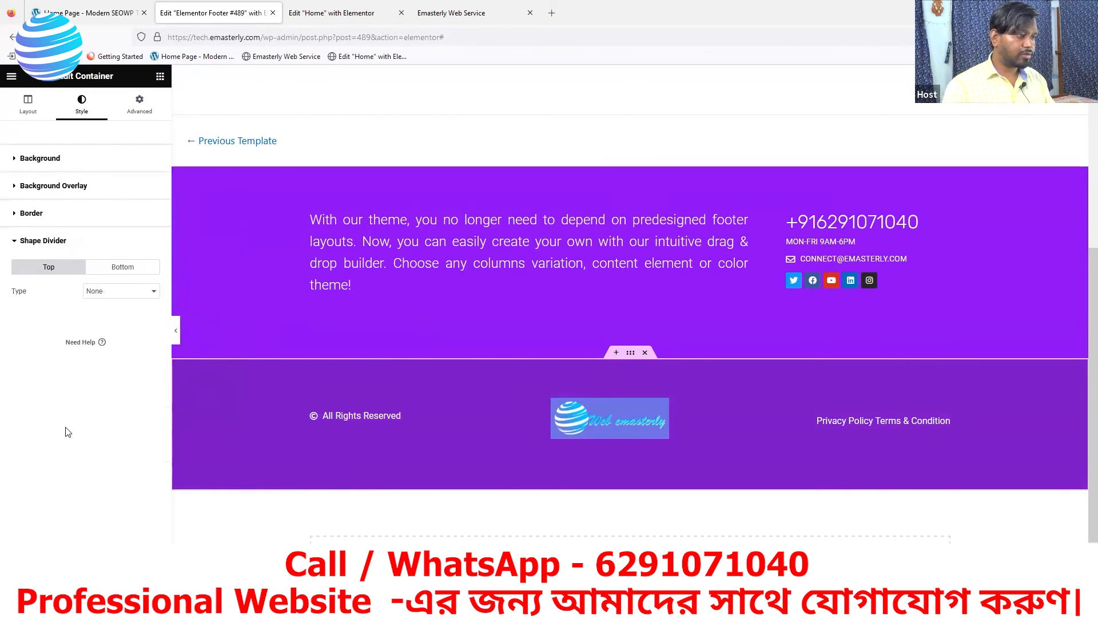
Add a Curve Asymmetrical top divider with Flip on and Invert left off
left_click(111, 296)
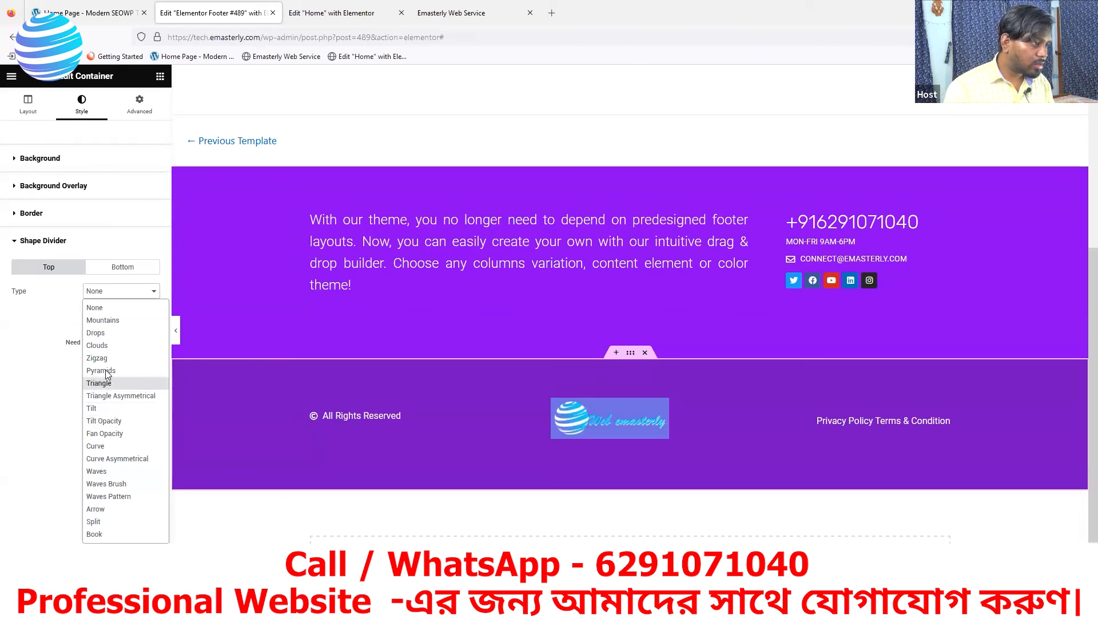
left_click(104, 459)
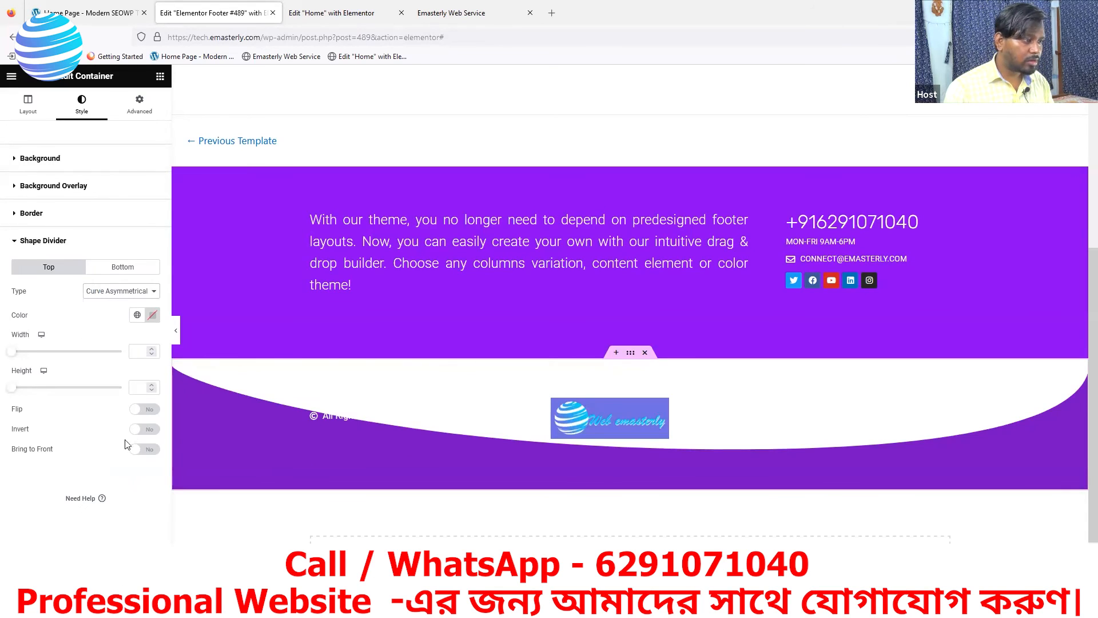
left_click(142, 410)
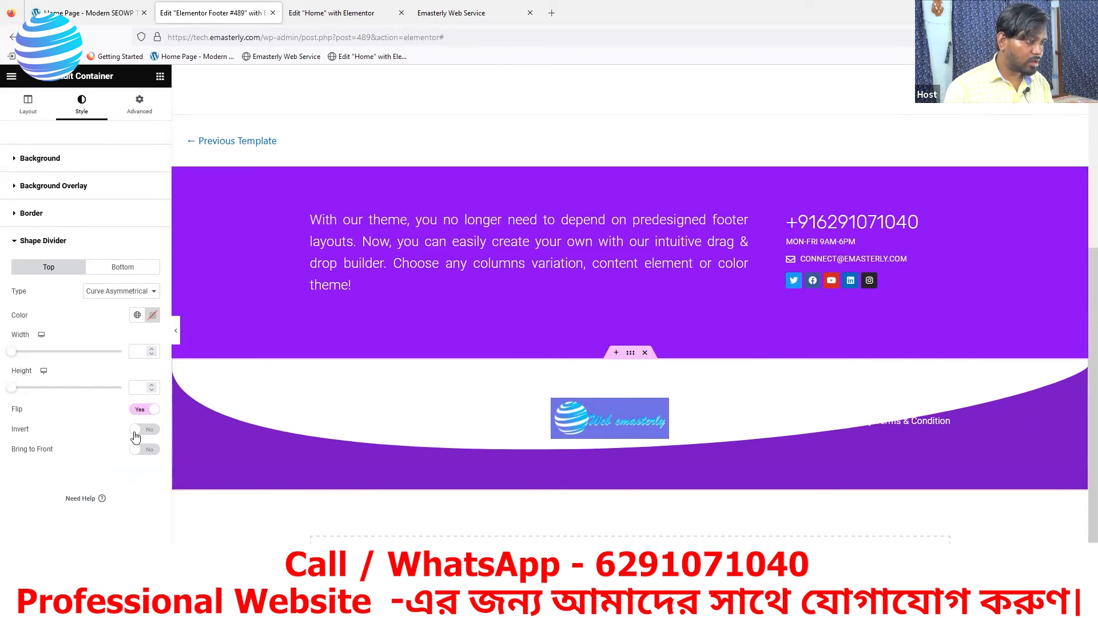
left_click(136, 434)
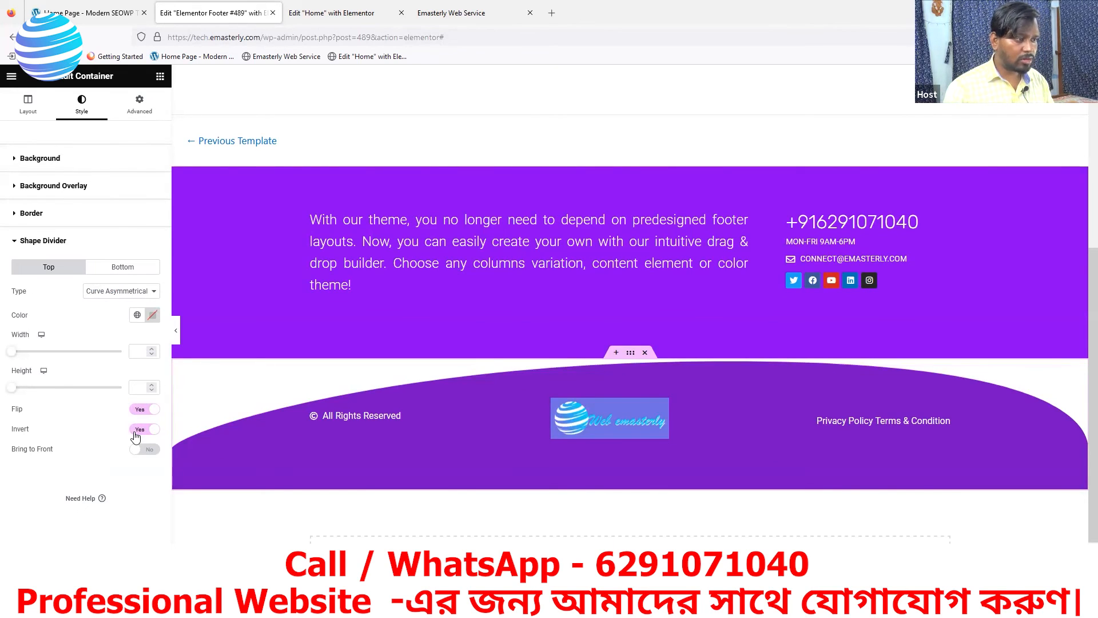
left_click(137, 434)
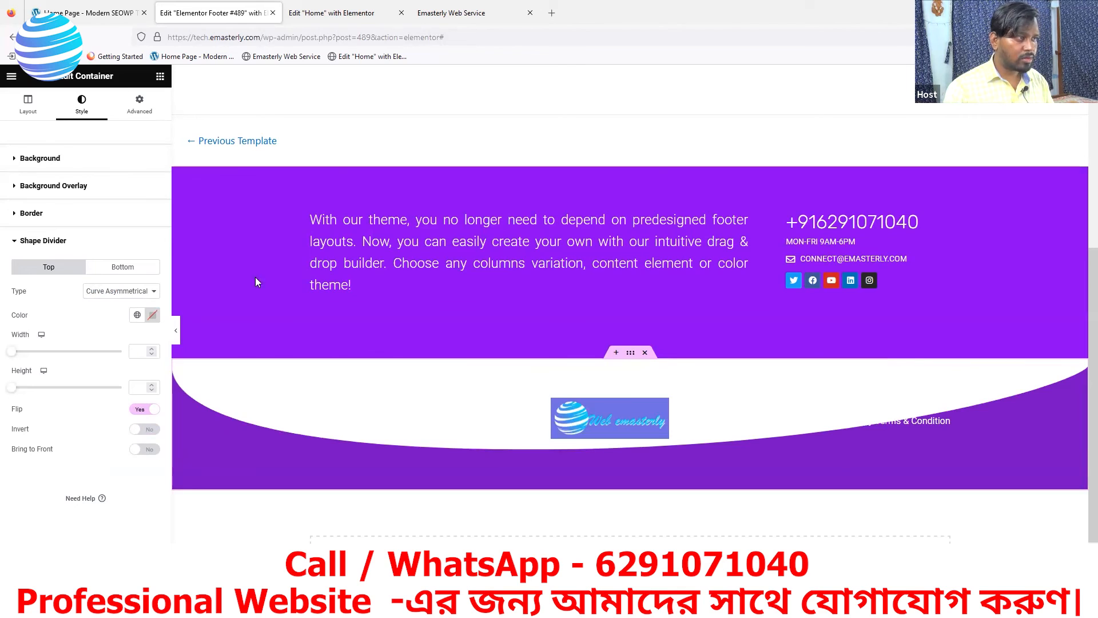
left_click(100, 23)
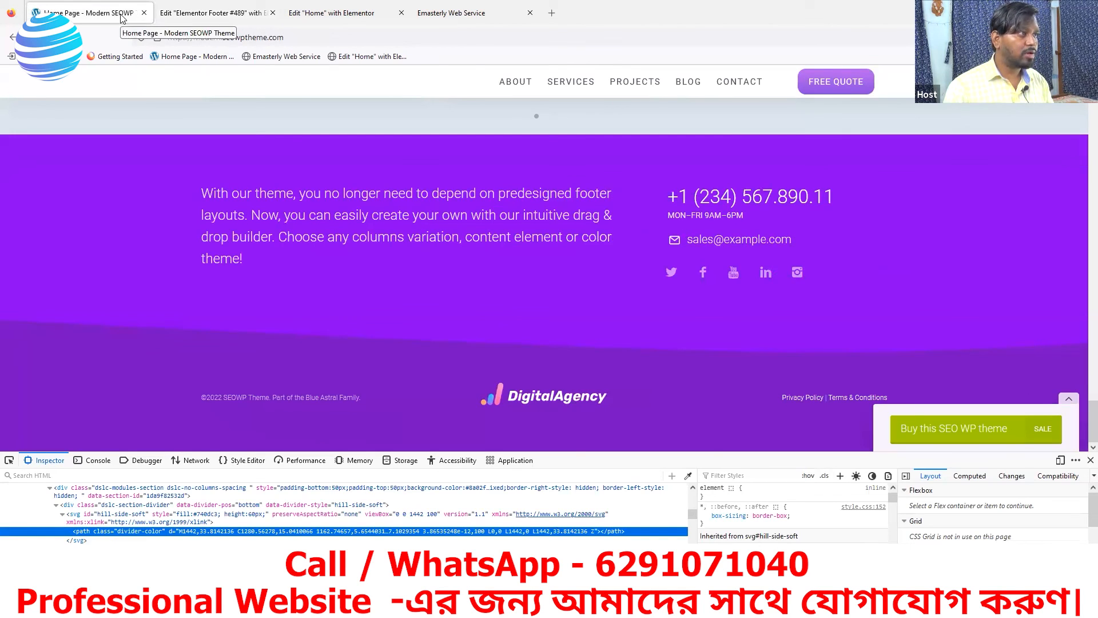
left_click(205, 22)
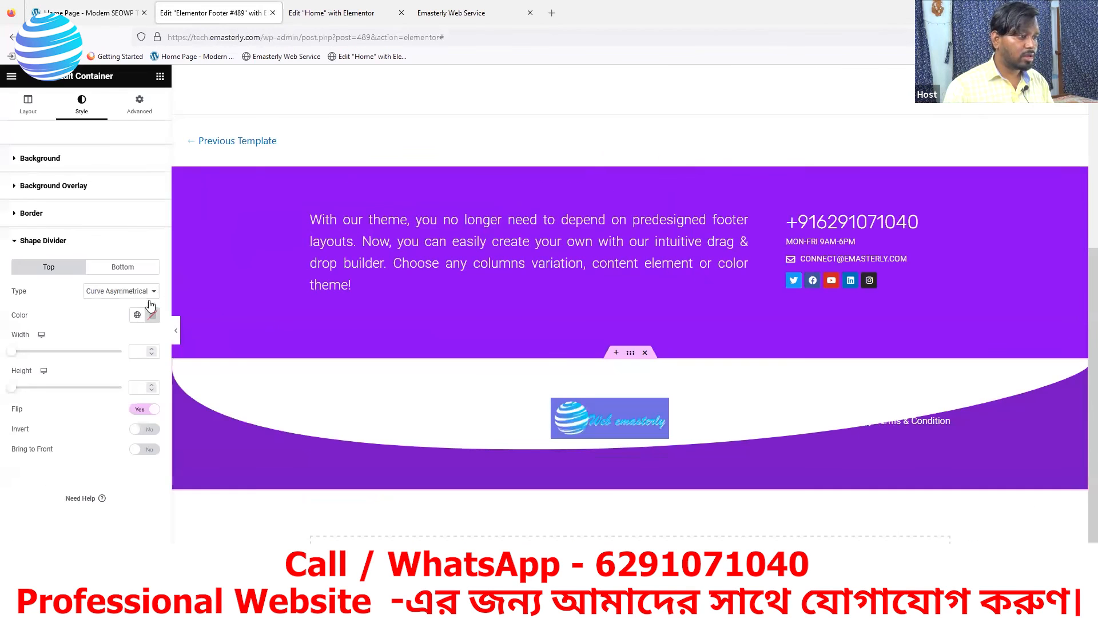
Switch the top divider to an inverted Triangle after trying Zigzag
left_click(134, 292)
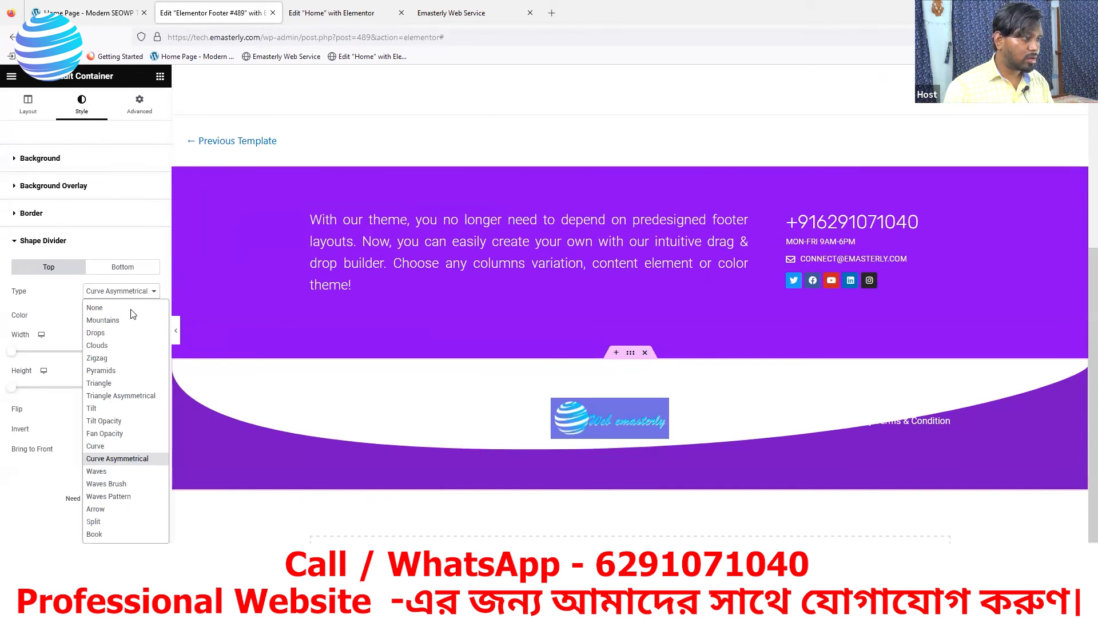
left_click(106, 358)
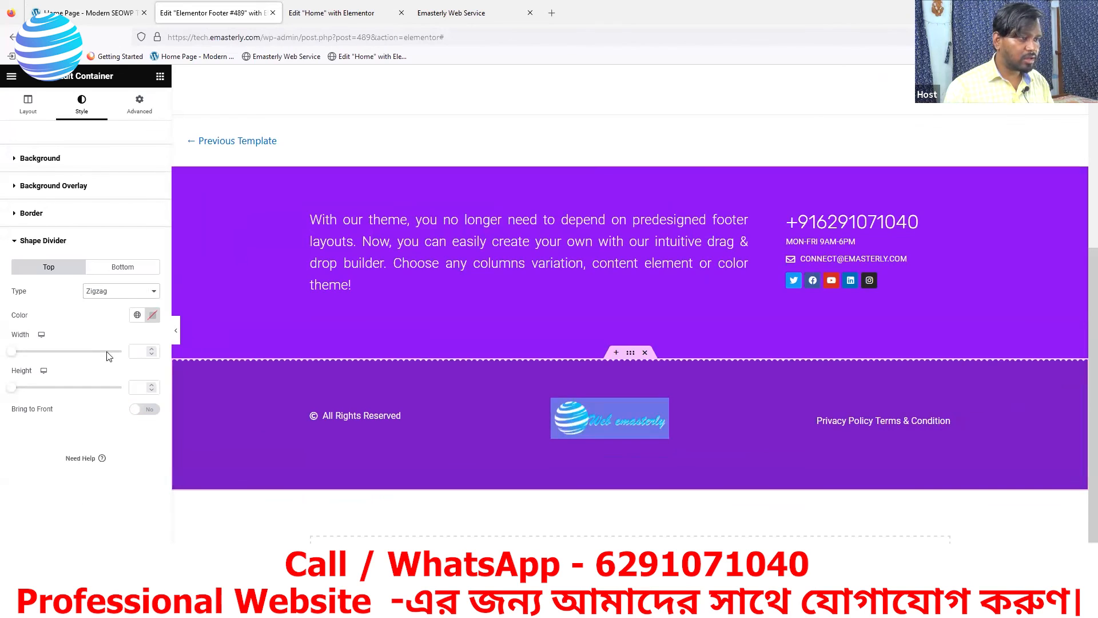
left_click(123, 297)
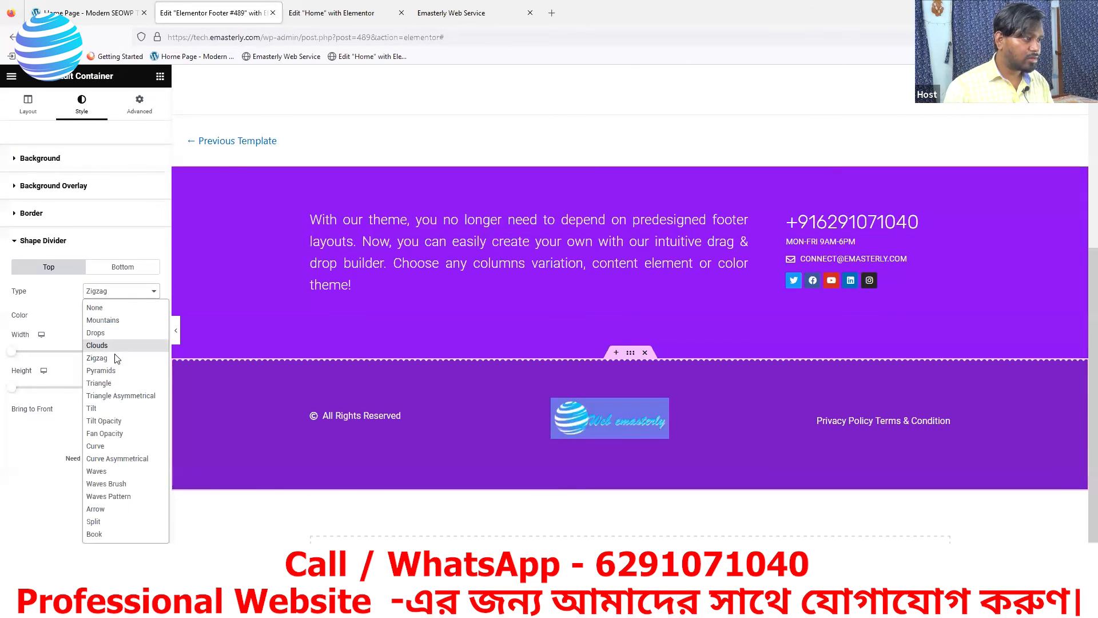
left_click(106, 385)
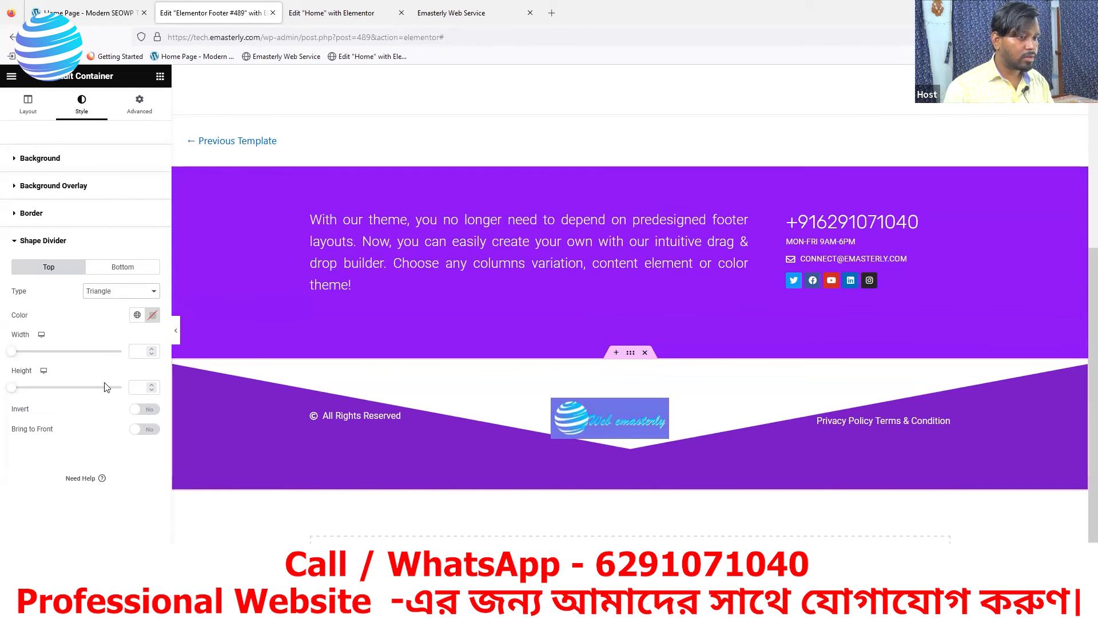
left_click(143, 409)
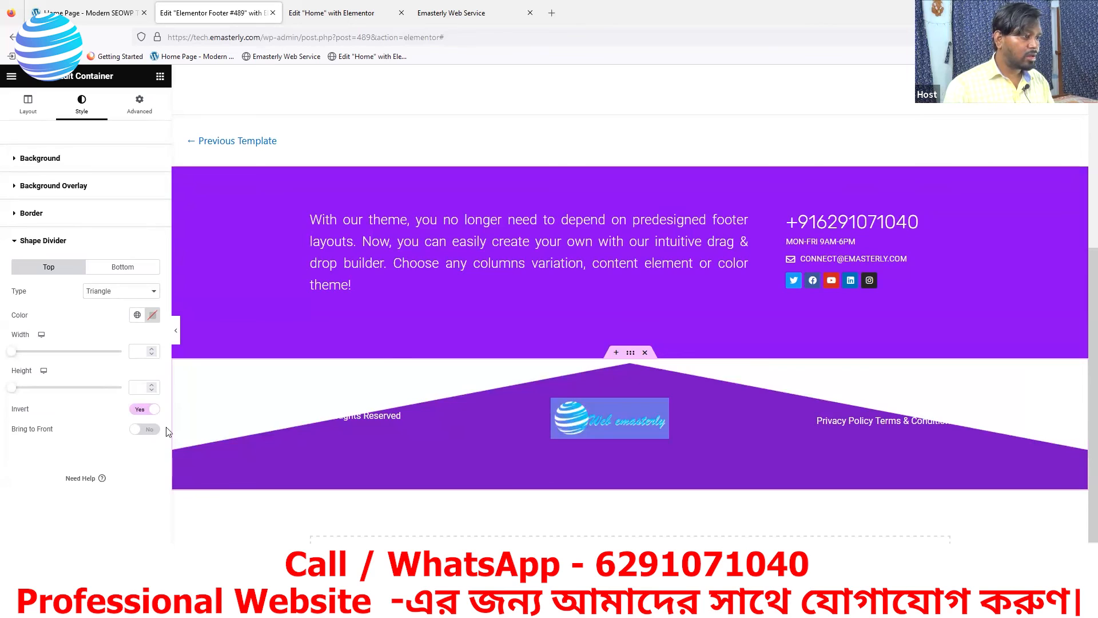
Colour the triangle divider #740dc3
left_click(153, 316)
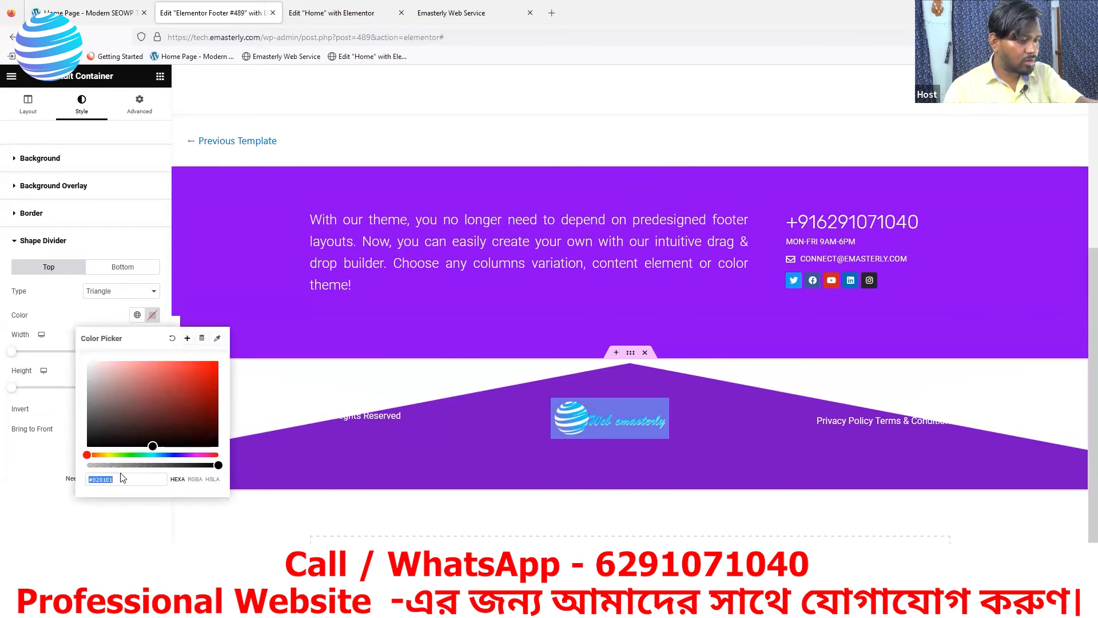
type("#740dc3")
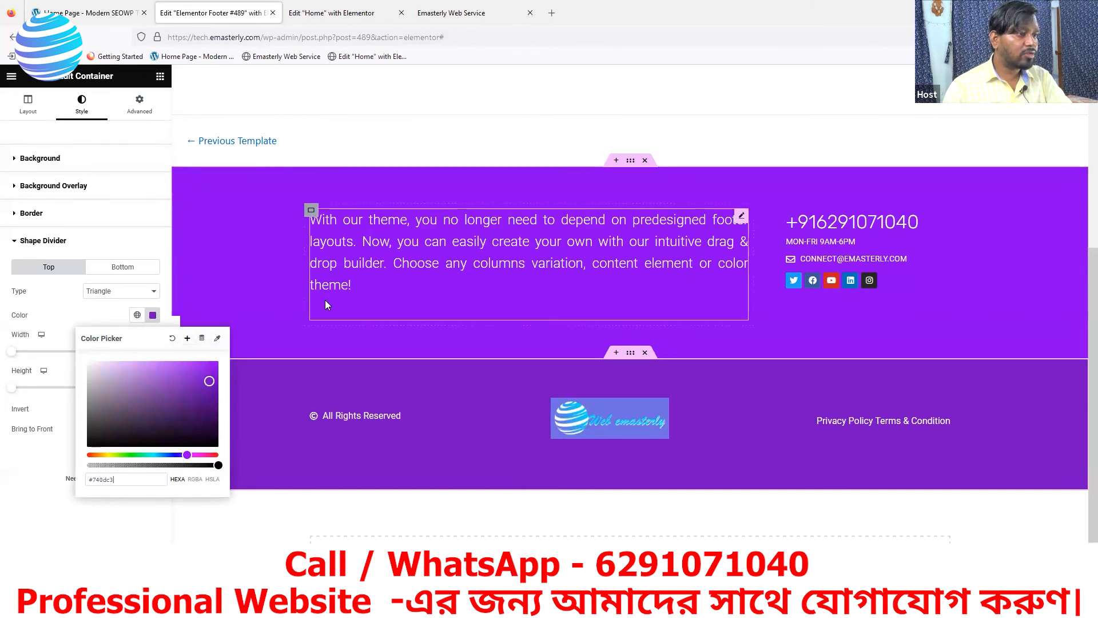
left_click(252, 196)
right_click(251, 196)
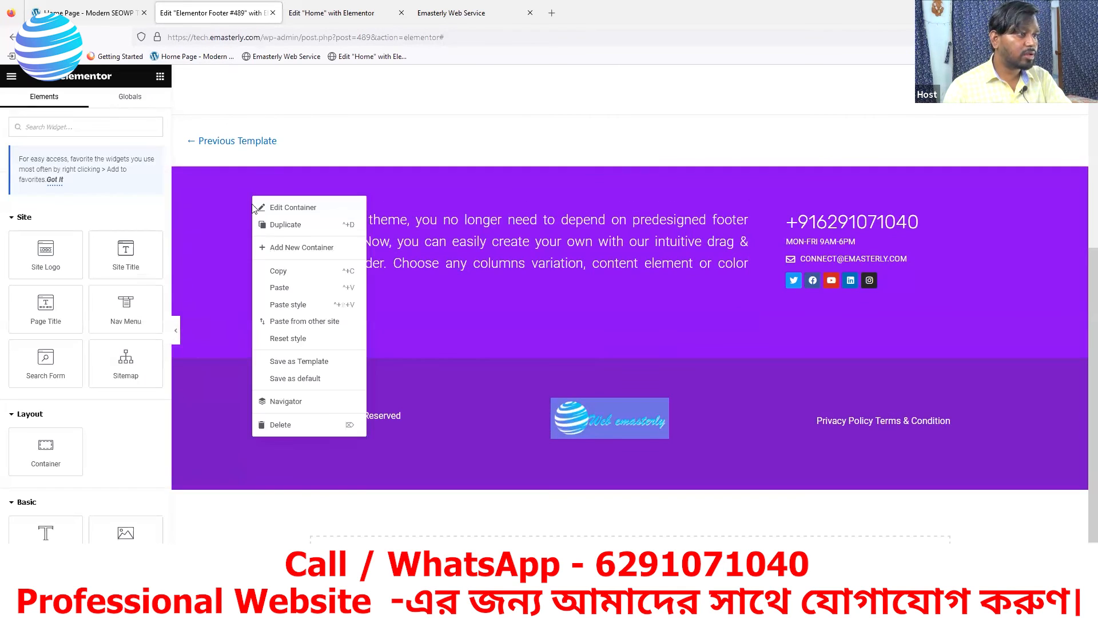
Sample the reference footer's purple #8a02f2 using the Inspect eyedropper
left_click(106, 17)
right_click(125, 183)
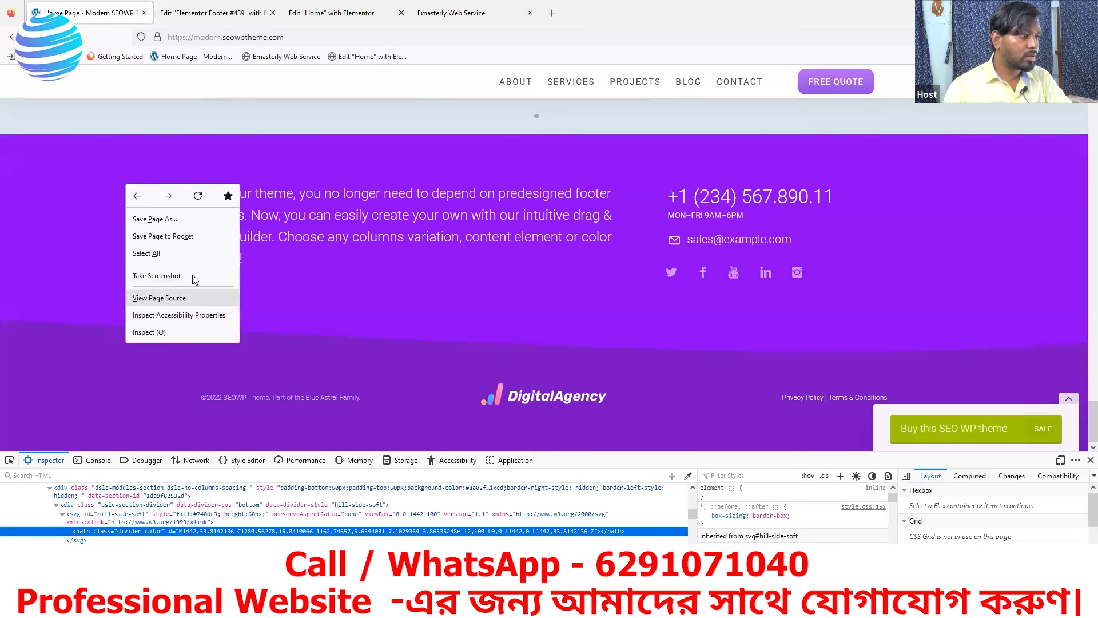
left_click(148, 331)
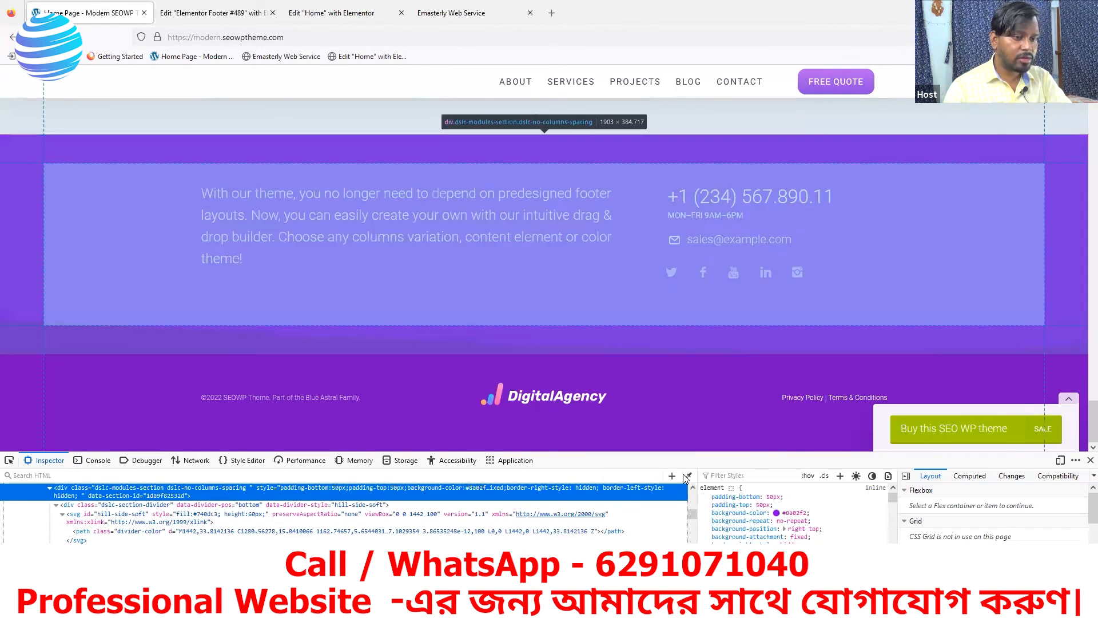
left_click(687, 477)
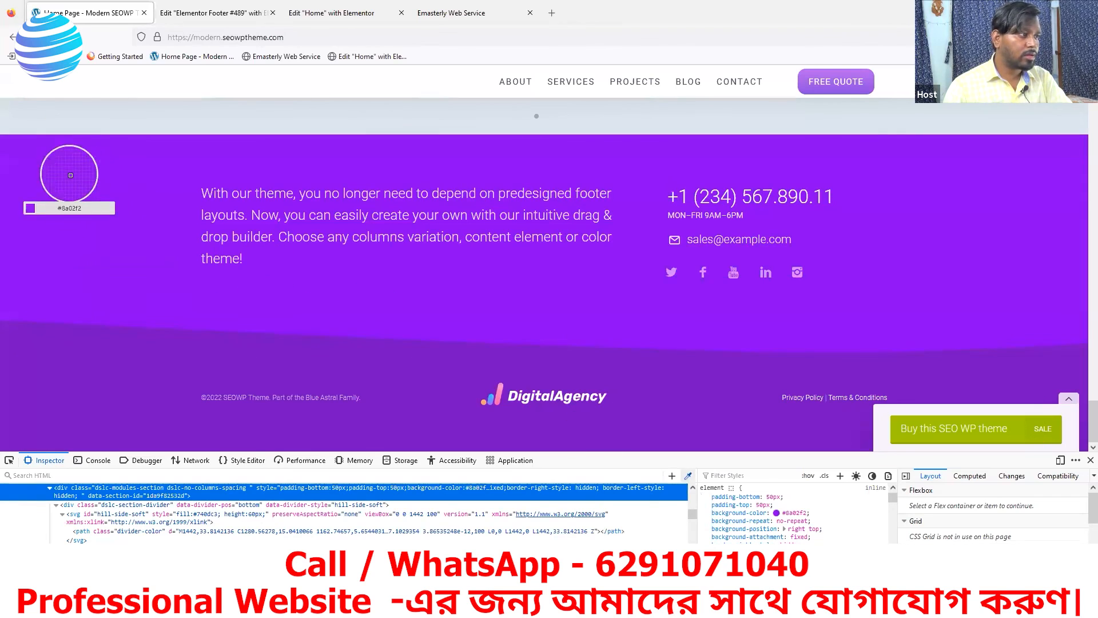
left_click(223, 14)
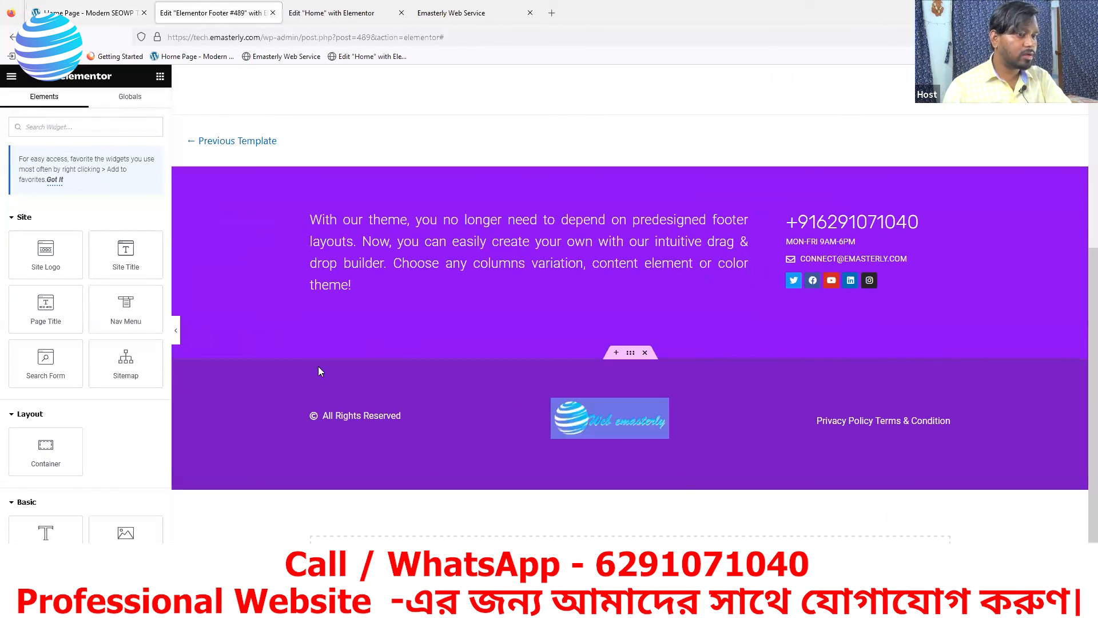
Set the lower container's triangle divider colour to #8a02f2
mouse_move(650, 409)
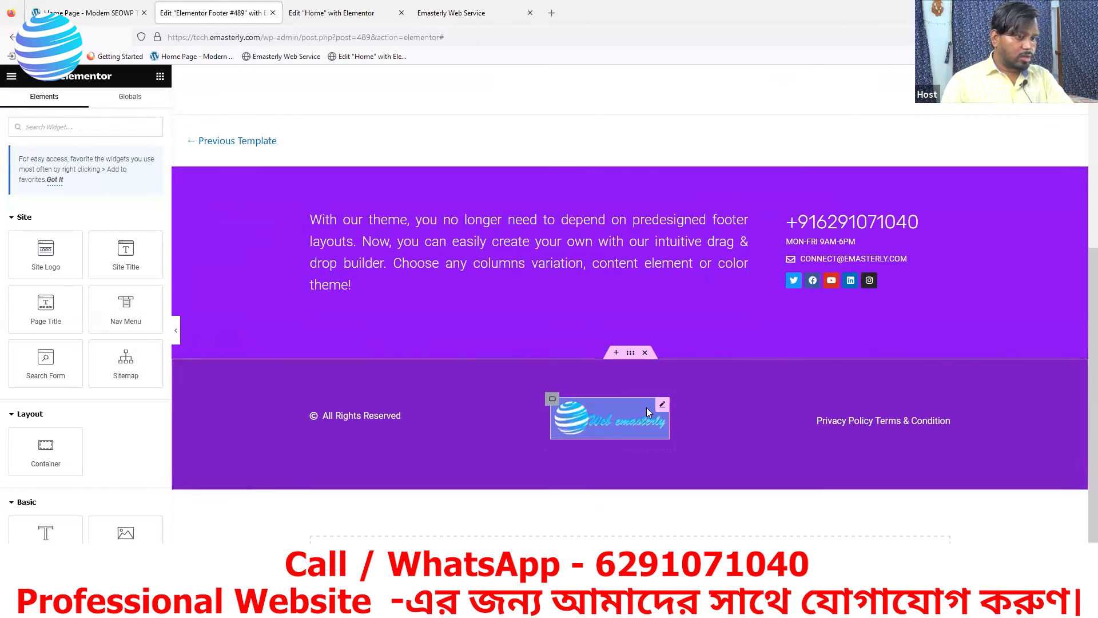
left_click(631, 354)
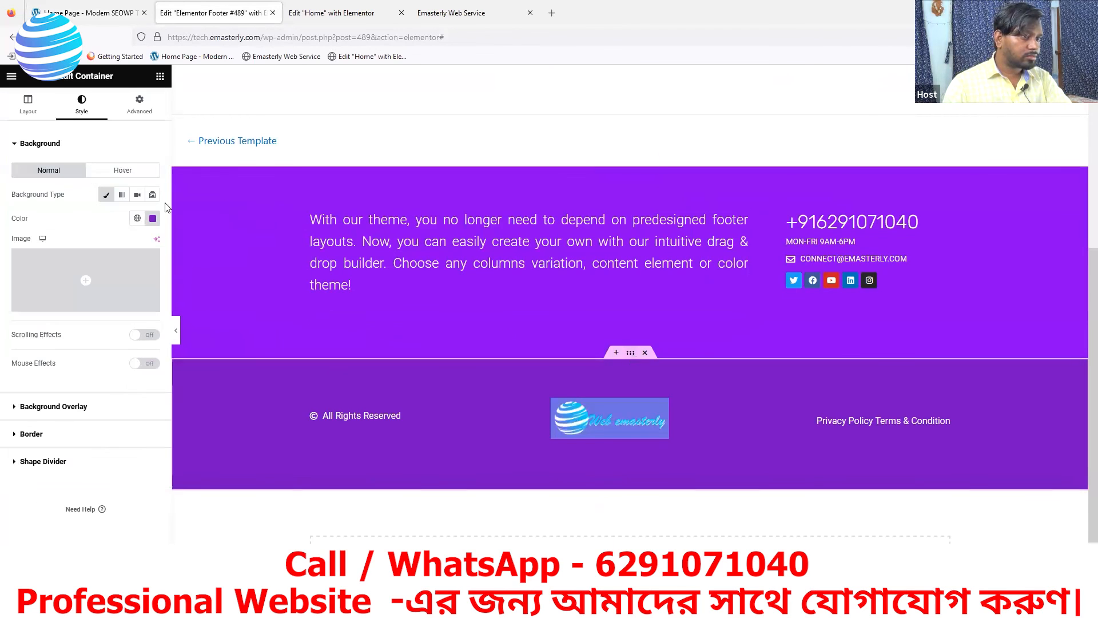
left_click(35, 461)
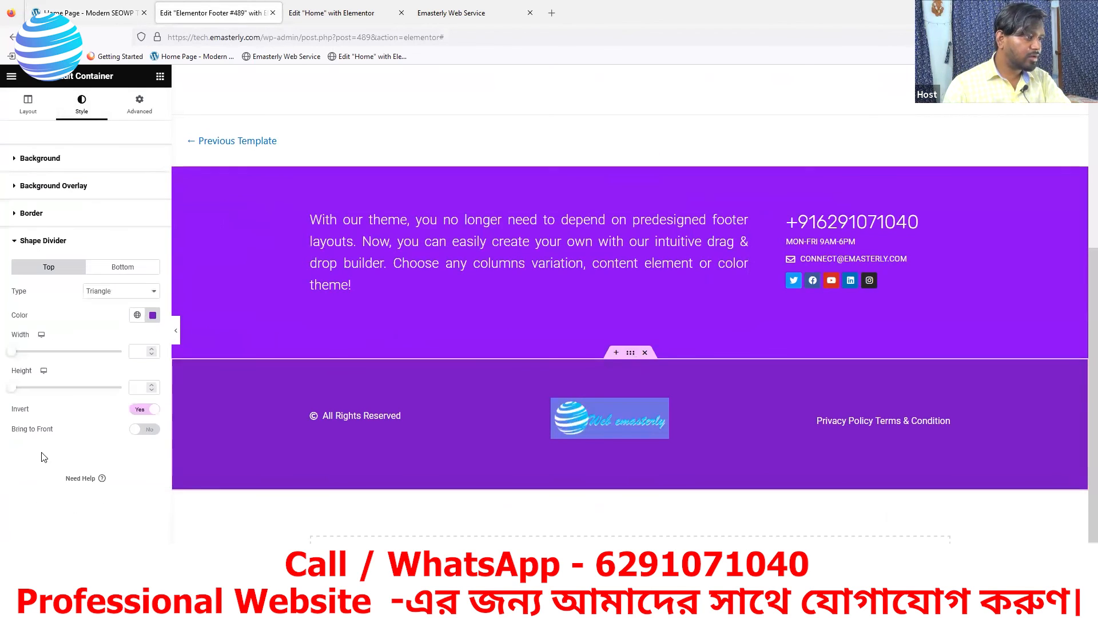
left_click(153, 315)
type("#8a02f2")
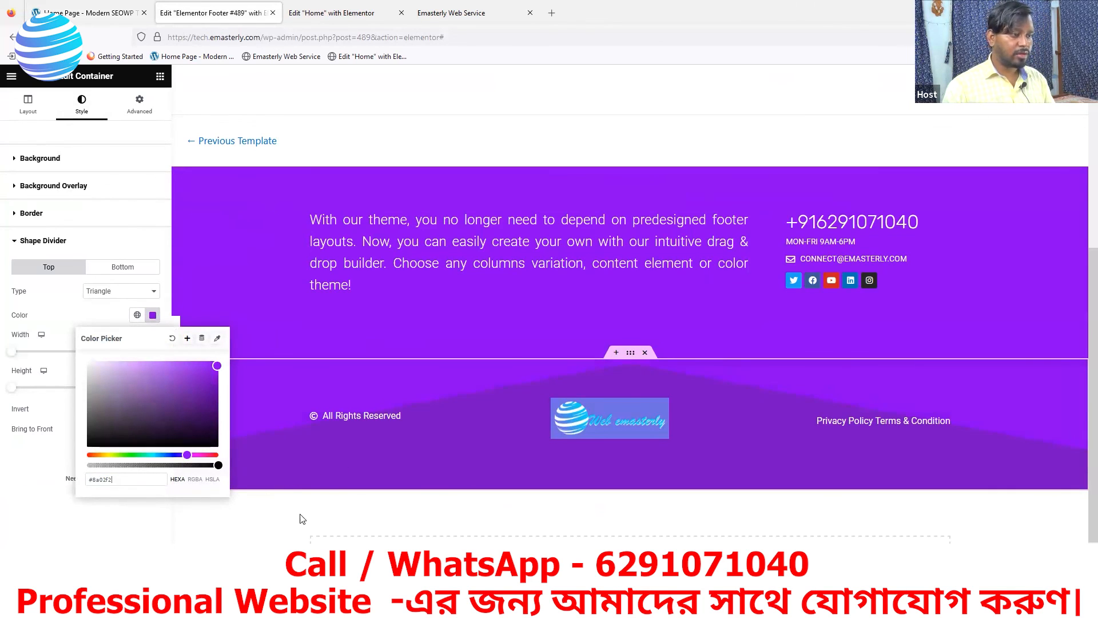
left_click(129, 582)
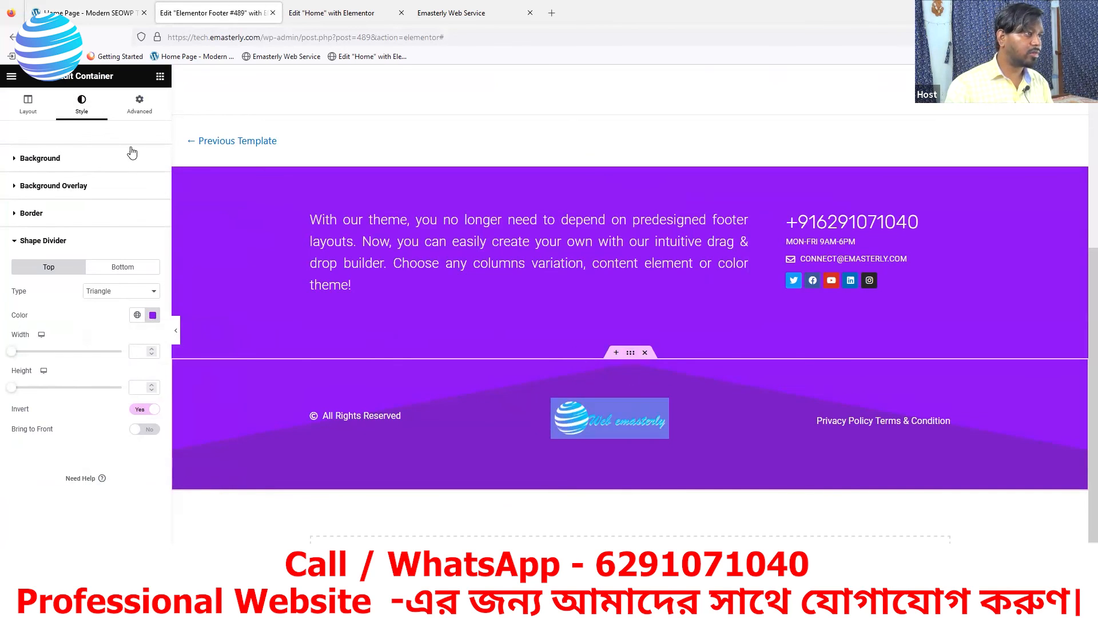
Raise the lower footer container's top padding from 58 to 150 px, keeping 70 px bottom
left_click(140, 105)
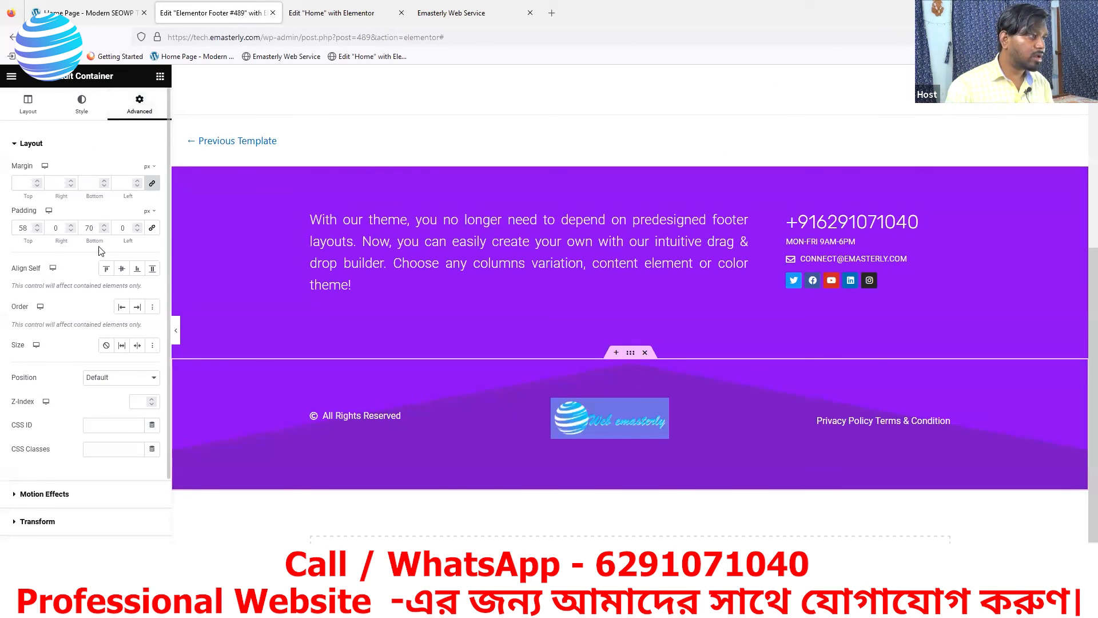
left_click(36, 226)
left_click_drag(36, 226, 36, 228)
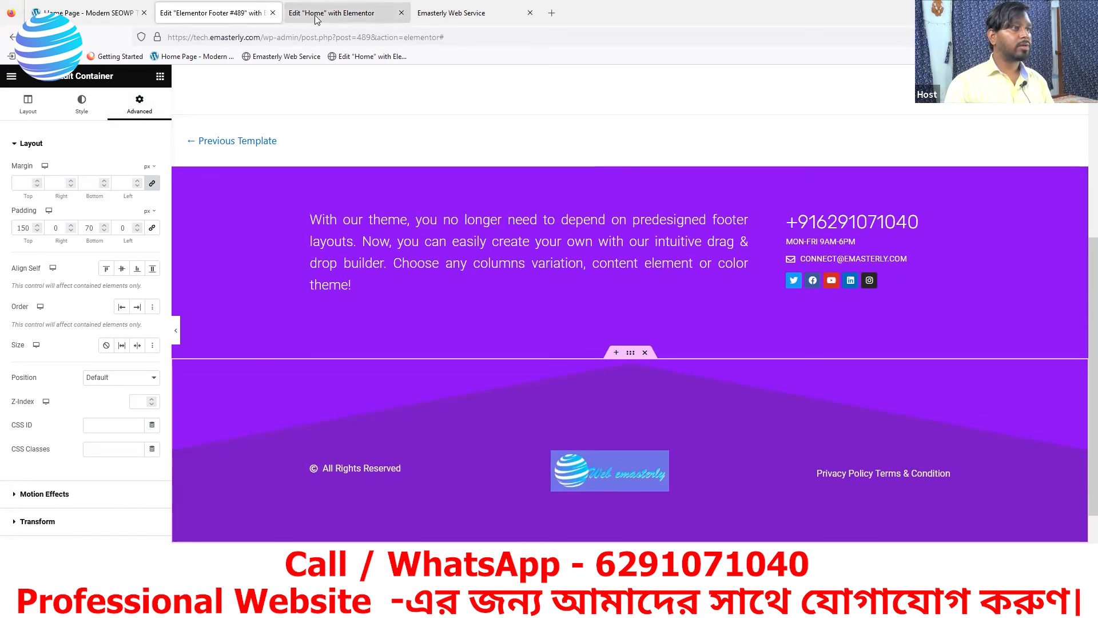
left_click(421, 14)
Reload the live site and compare its new footer against the SEOWP reference footer
key("F5")
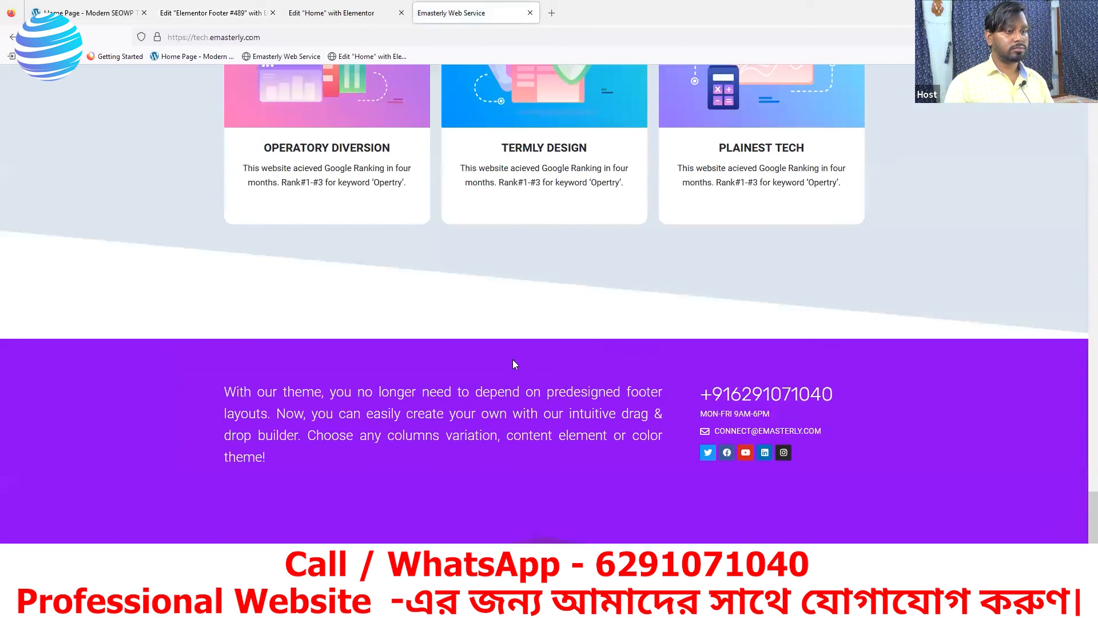
scroll(655, 445, "down", 2)
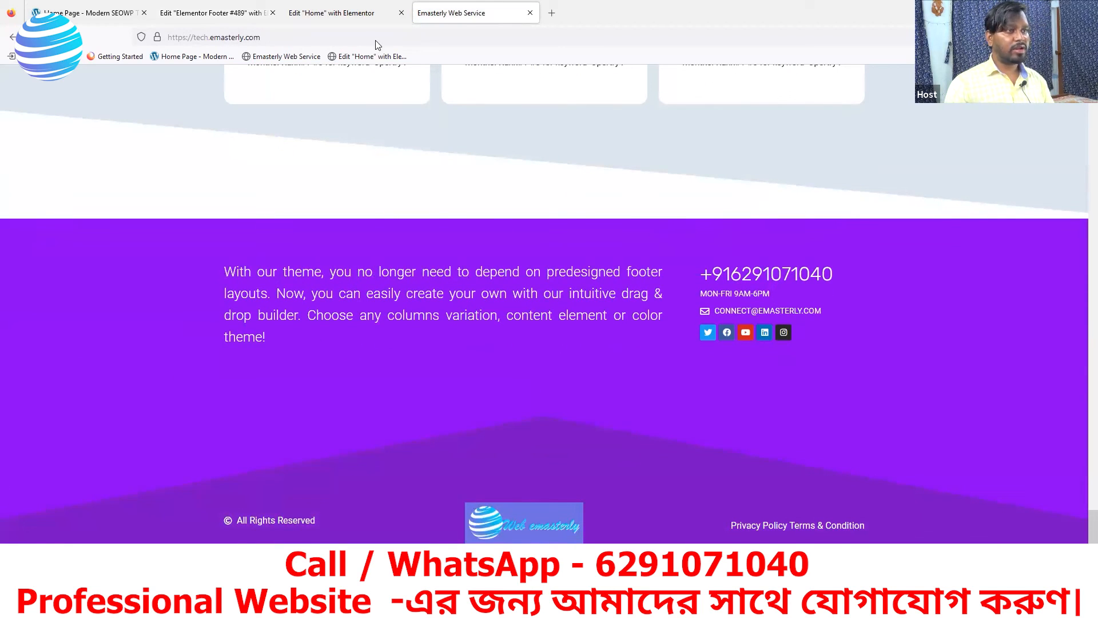
left_click(80, 16)
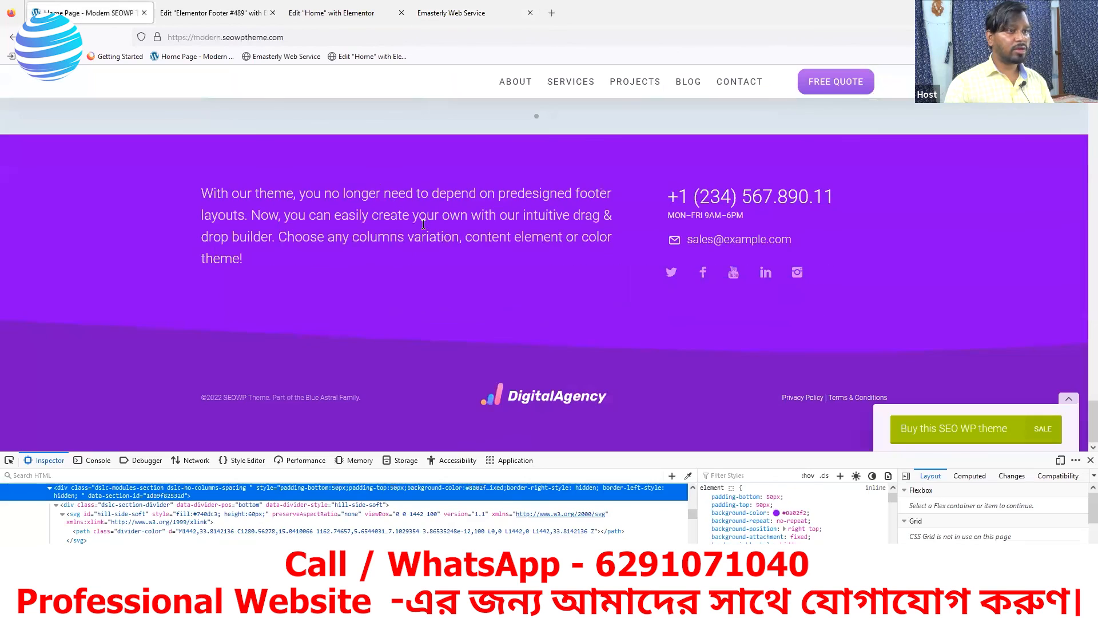
scroll(418, 160, "up", 3)
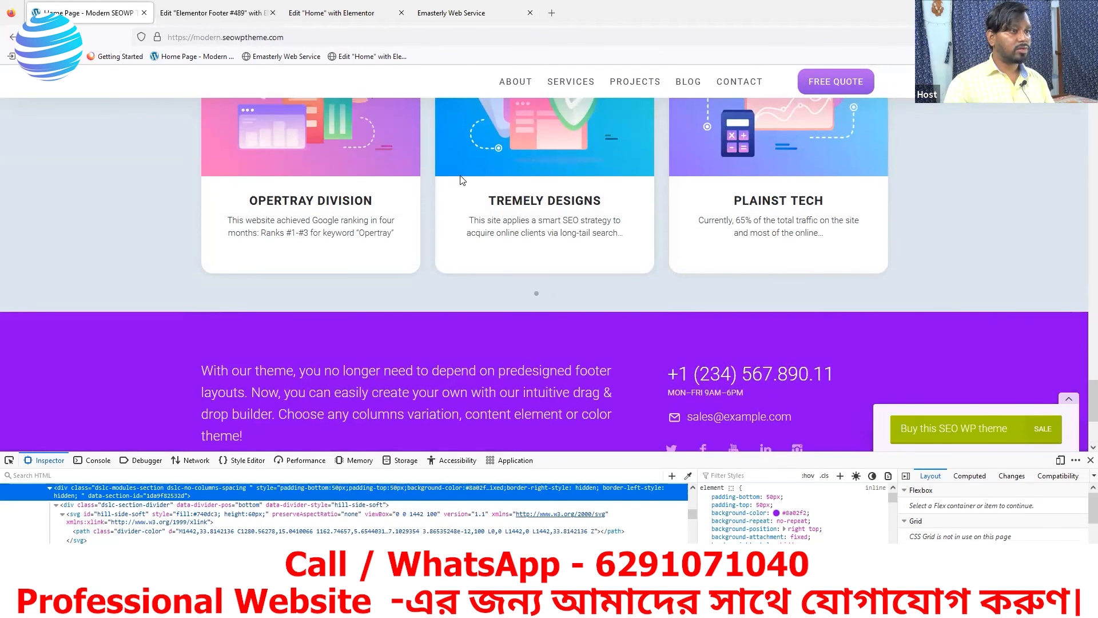
scroll(332, 229, "up", 4)
scroll(482, 206, "down", 3)
Review the live site's finished triangle-divided purple footer, then open the Home page in Elementor
key("ctrl+Tab")
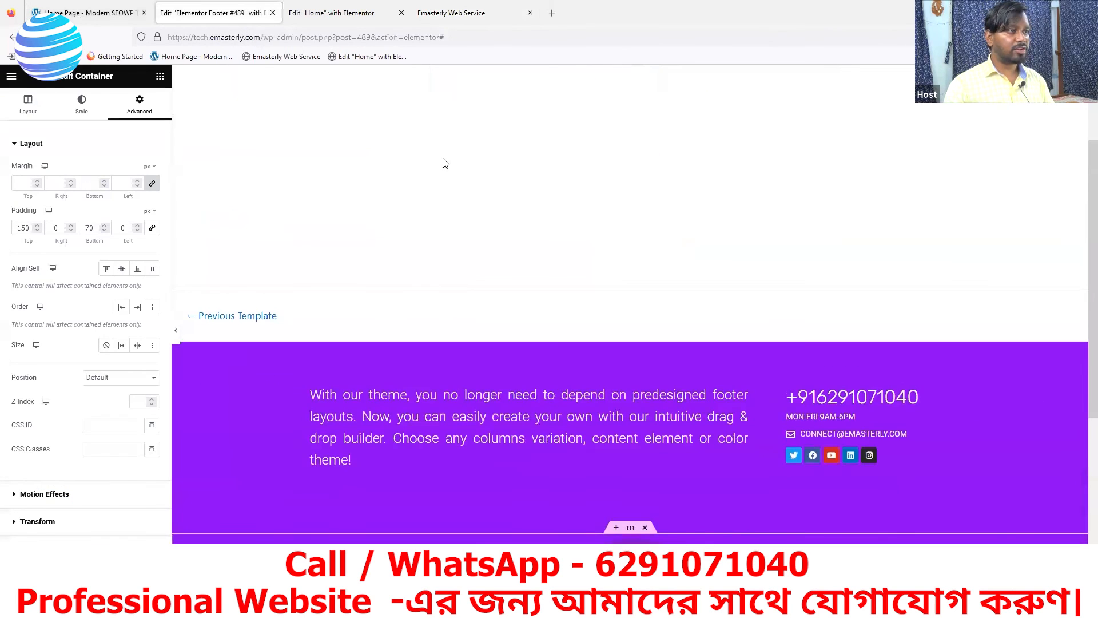
key("ctrl+Tab")
scroll(572, 229, "up", 3)
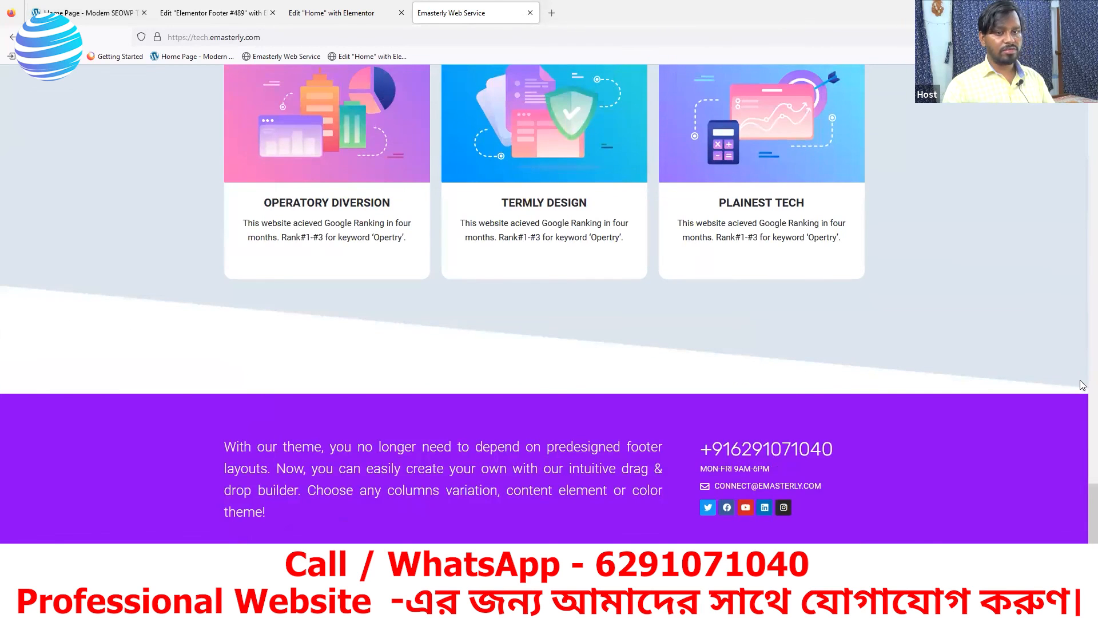
scroll(474, 347, "up", 3)
scroll(501, 403, "up", 8)
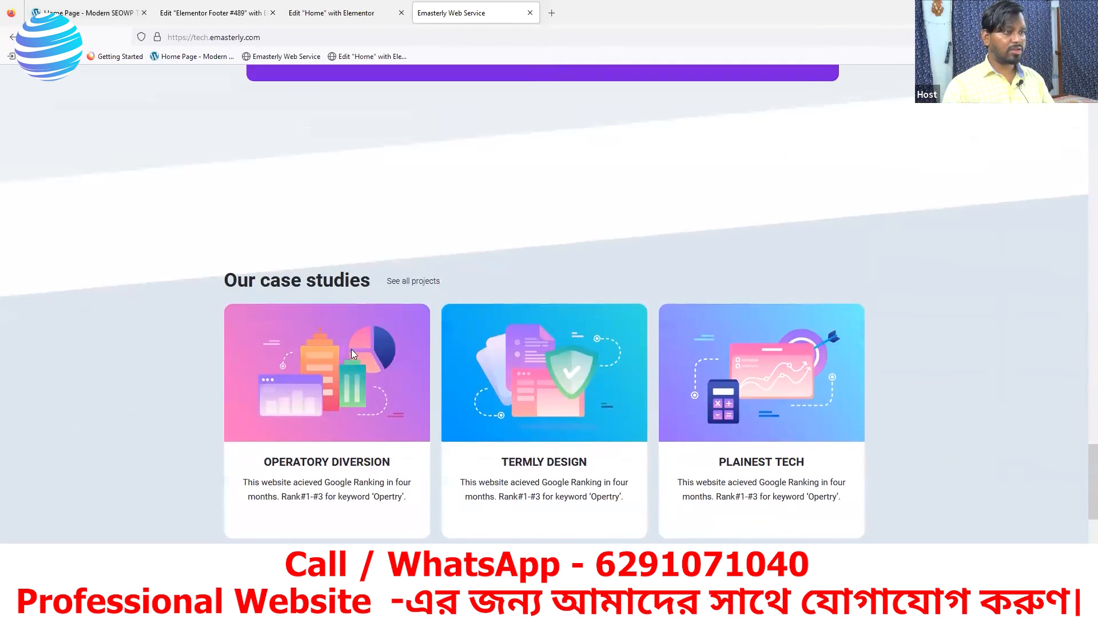
scroll(889, 313, "down", 15)
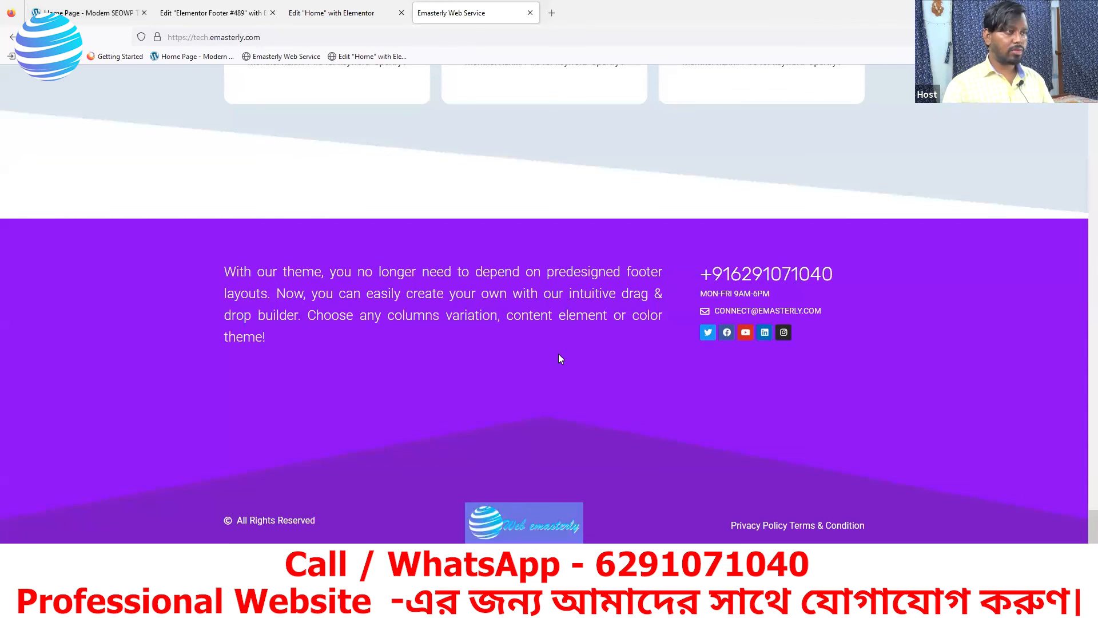
scroll(560, 359, "up", 15)
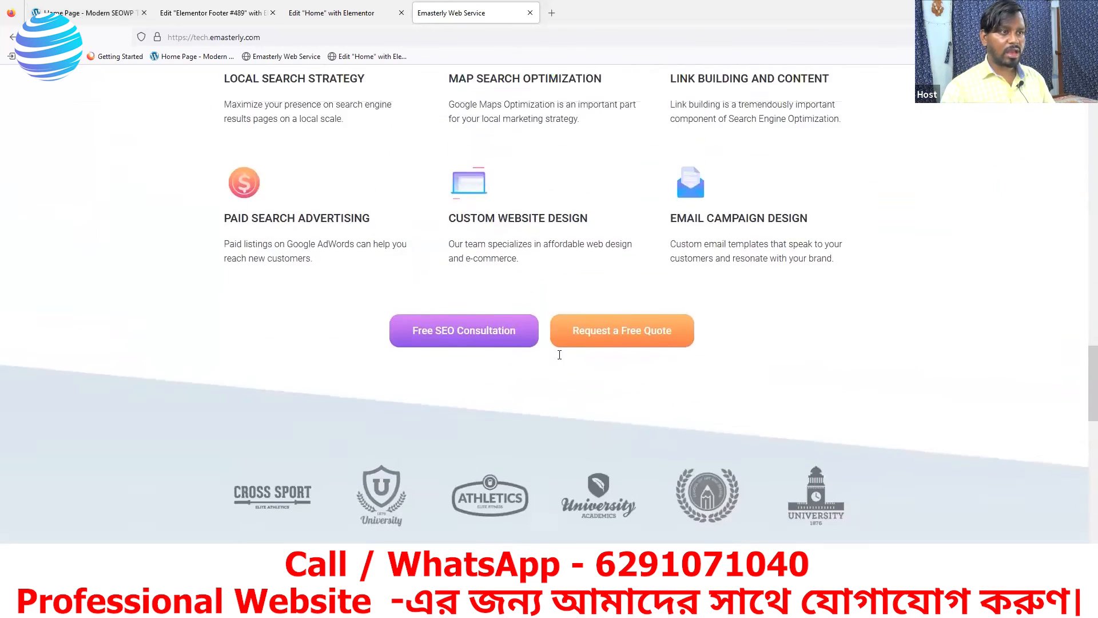
scroll(559, 354, "up", 20)
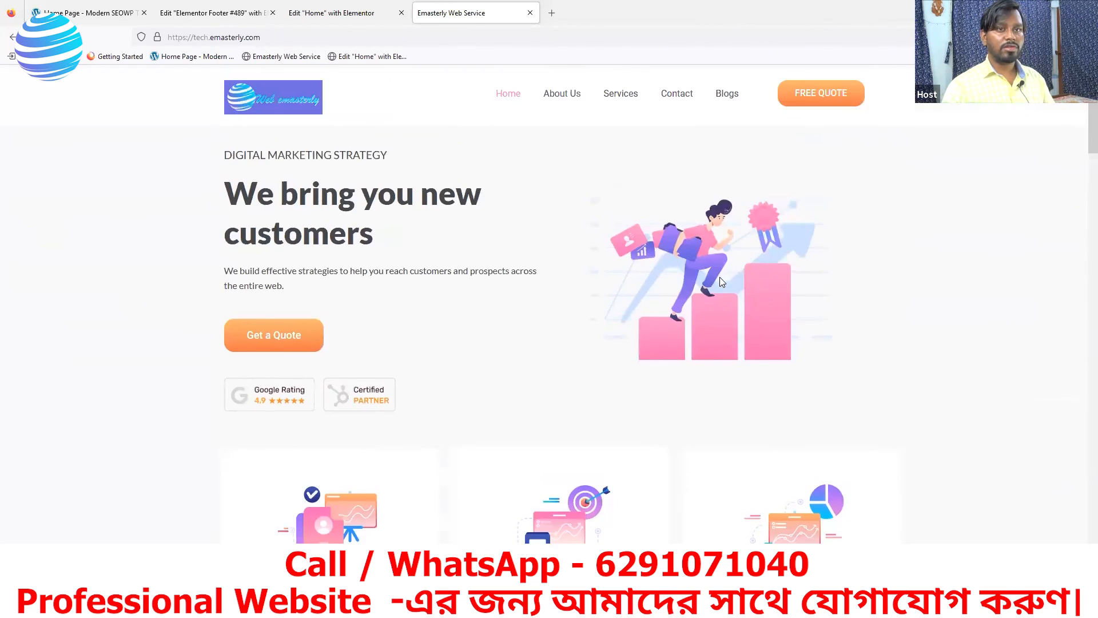
scroll(721, 282, "up", 1)
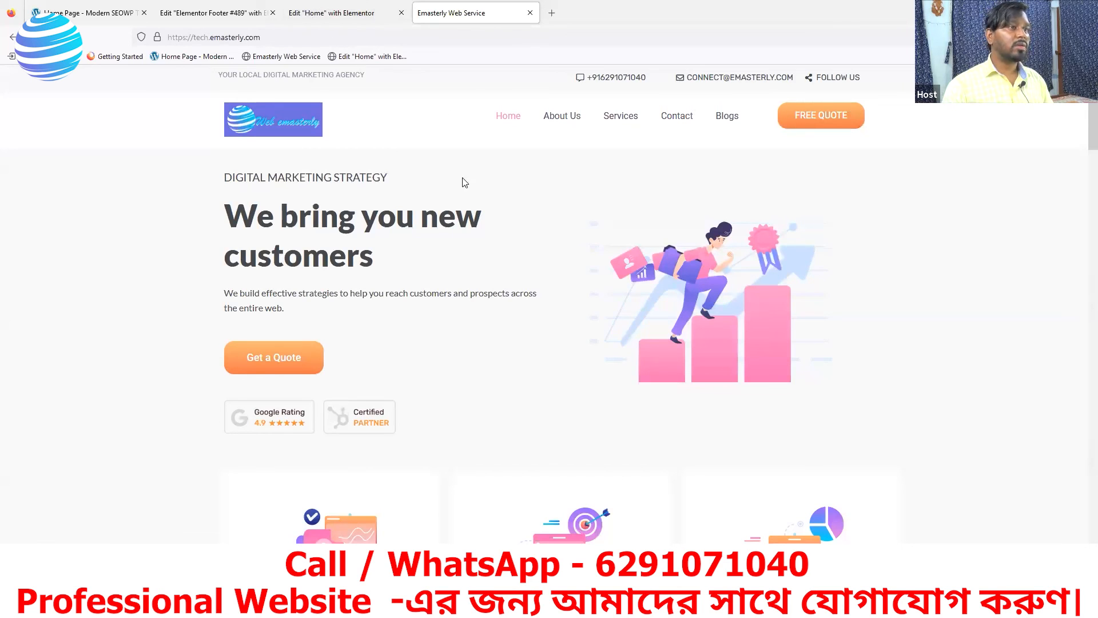
left_click(316, 14)
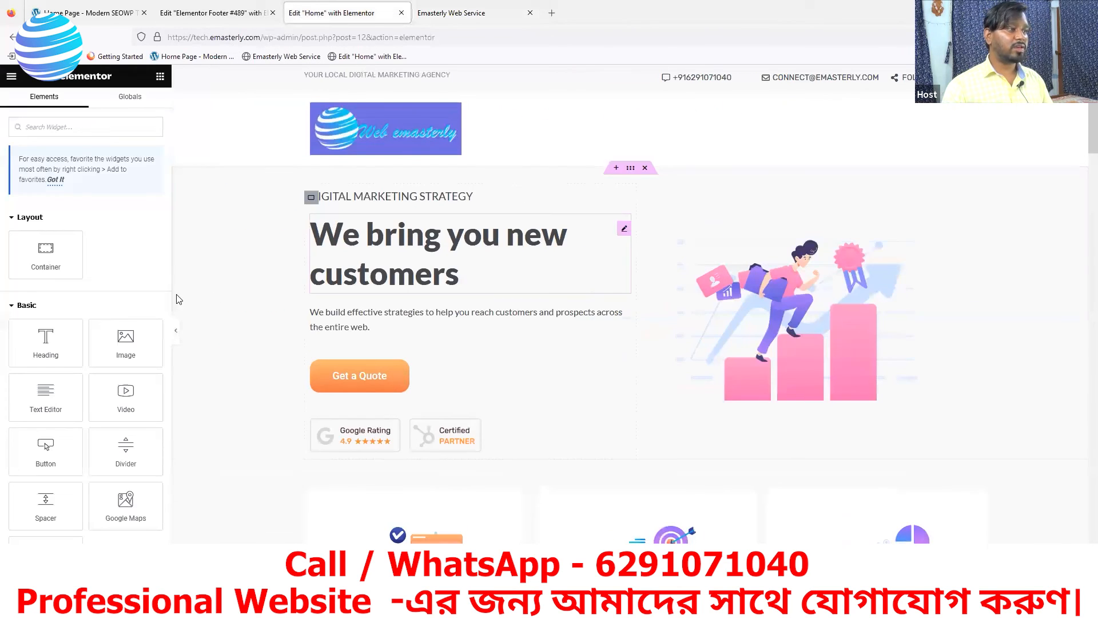
scroll(588, 403, "down", 4)
scroll(588, 403, "up", 4)
scroll(578, 400, "down", 2)
scroll(580, 377, "up", 2)
scroll(584, 363, "down", 20)
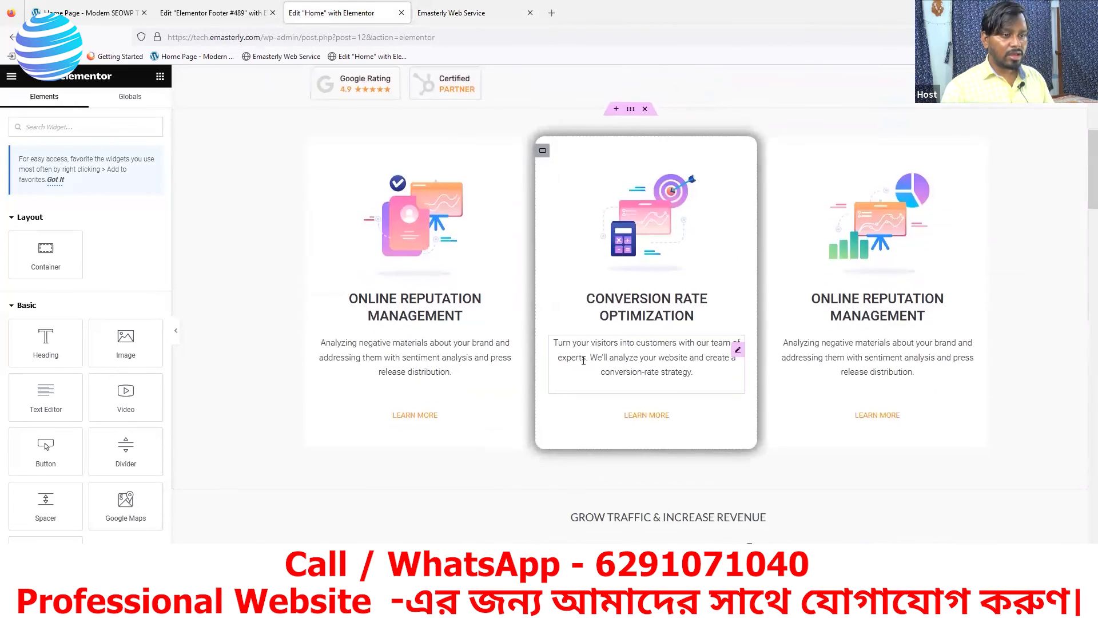
scroll(584, 443, "down", 20)
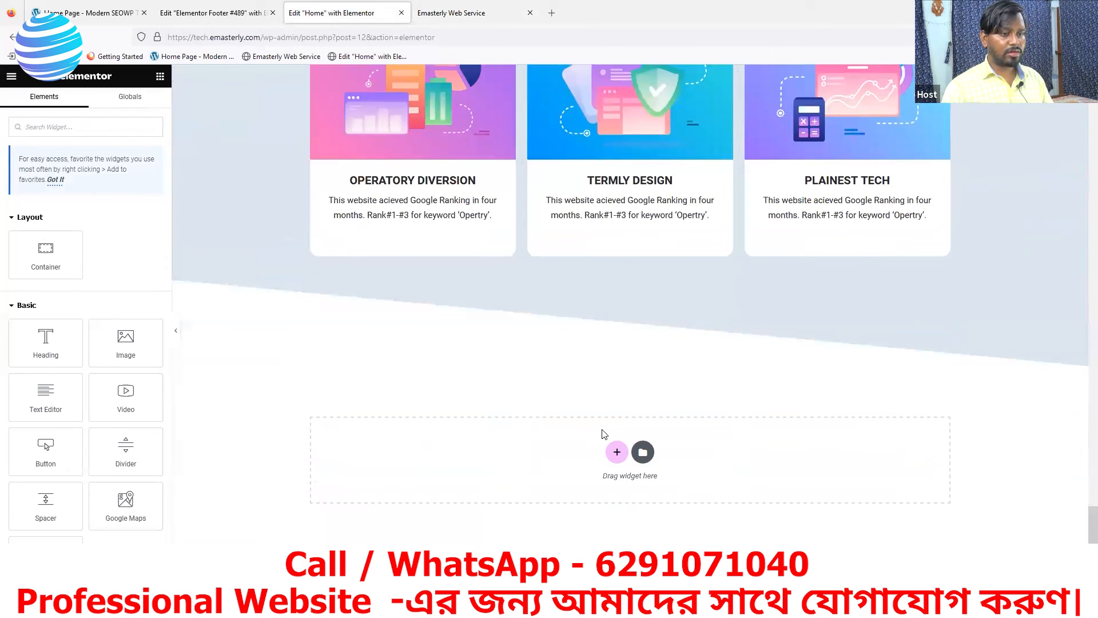
scroll(605, 426, "up", 4)
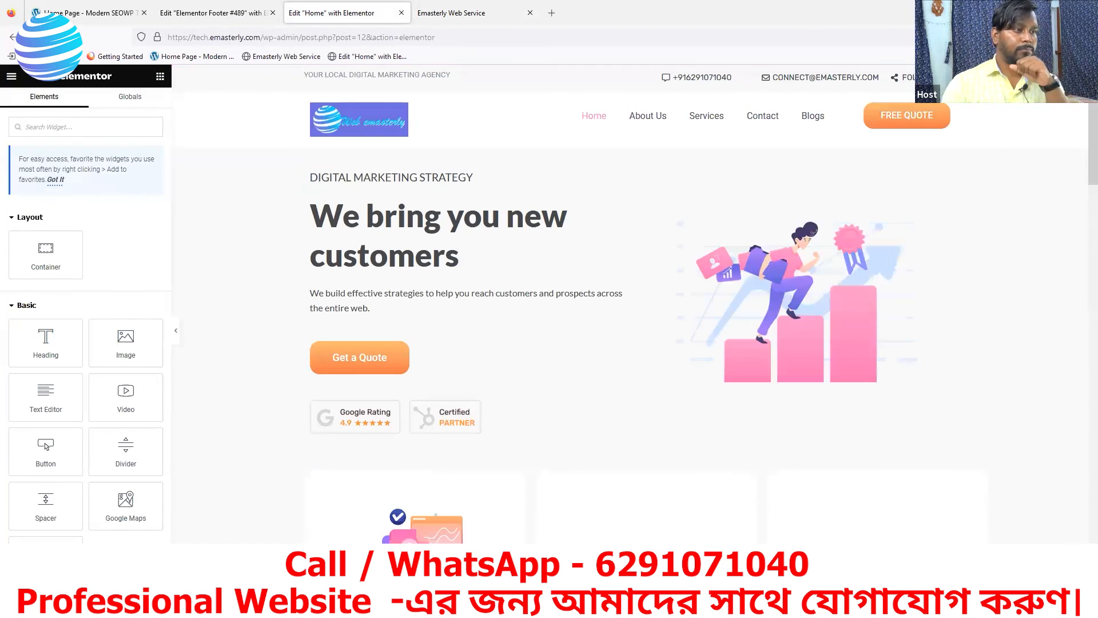
scroll(672, 358, "down", 20)
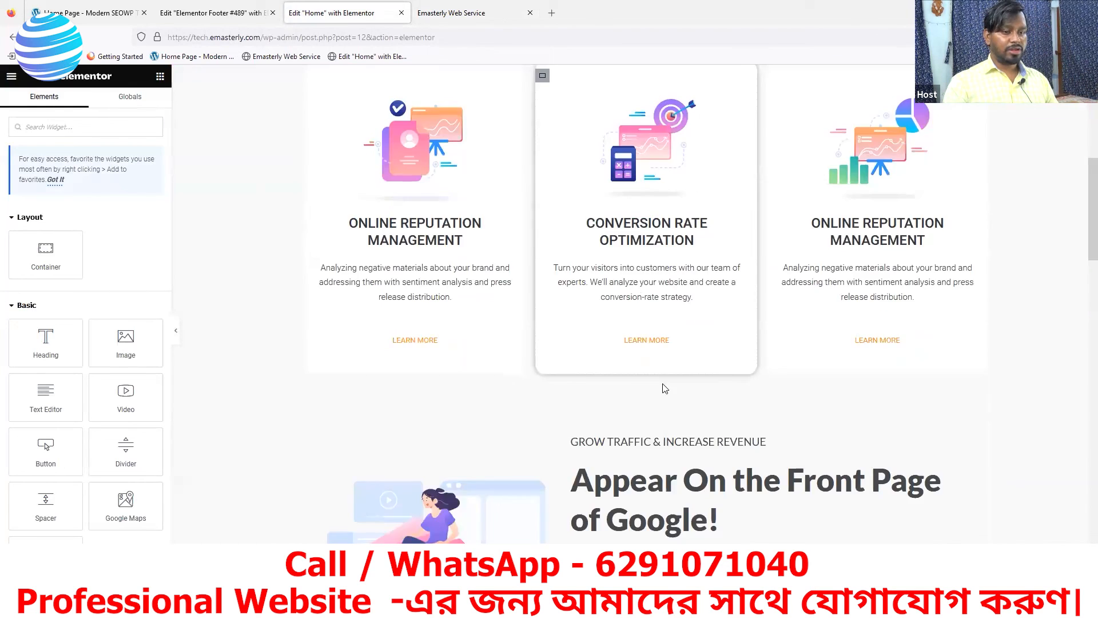
scroll(673, 393, "up", 5)
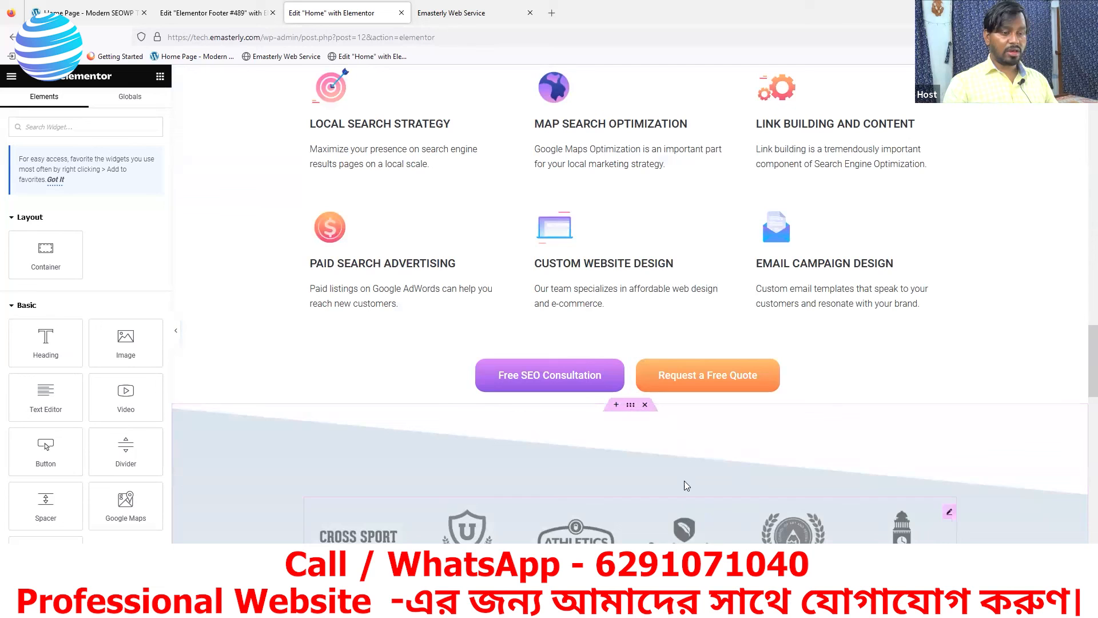
scroll(754, 465, "down", 3)
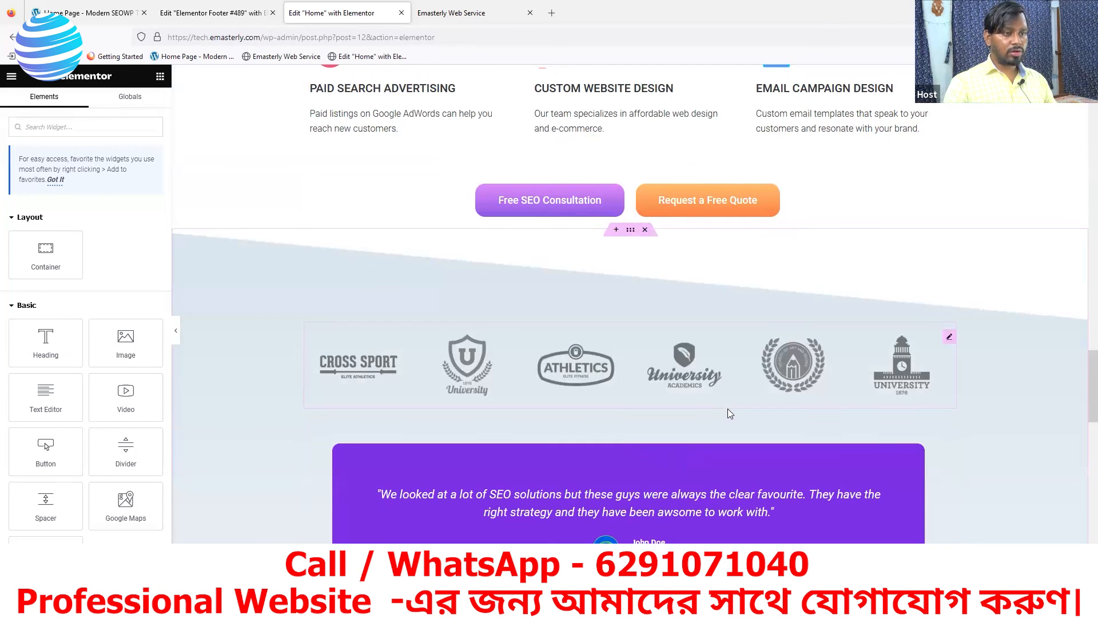
scroll(754, 408, "down", 4)
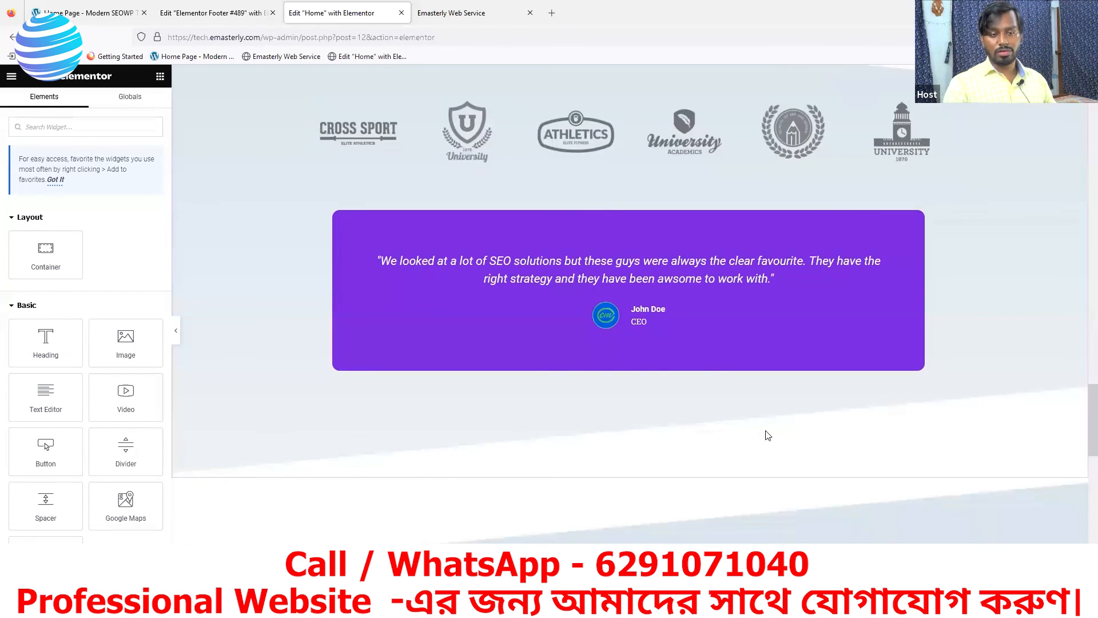
scroll(769, 429, "up", 10)
scroll(769, 435, "up", 15)
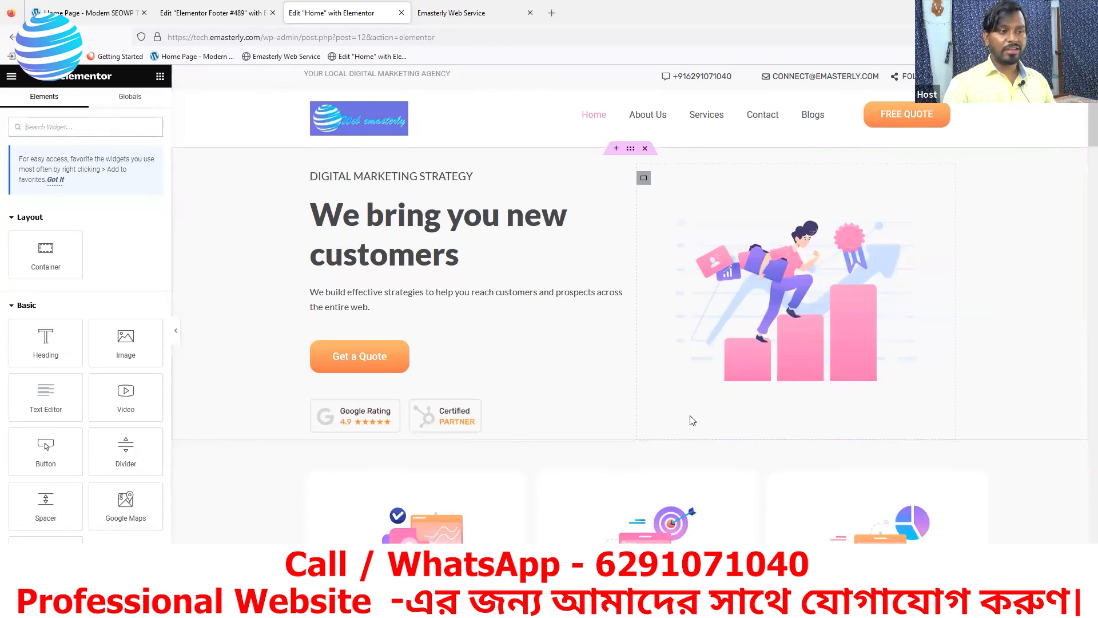
scroll(692, 422, "down", 14)
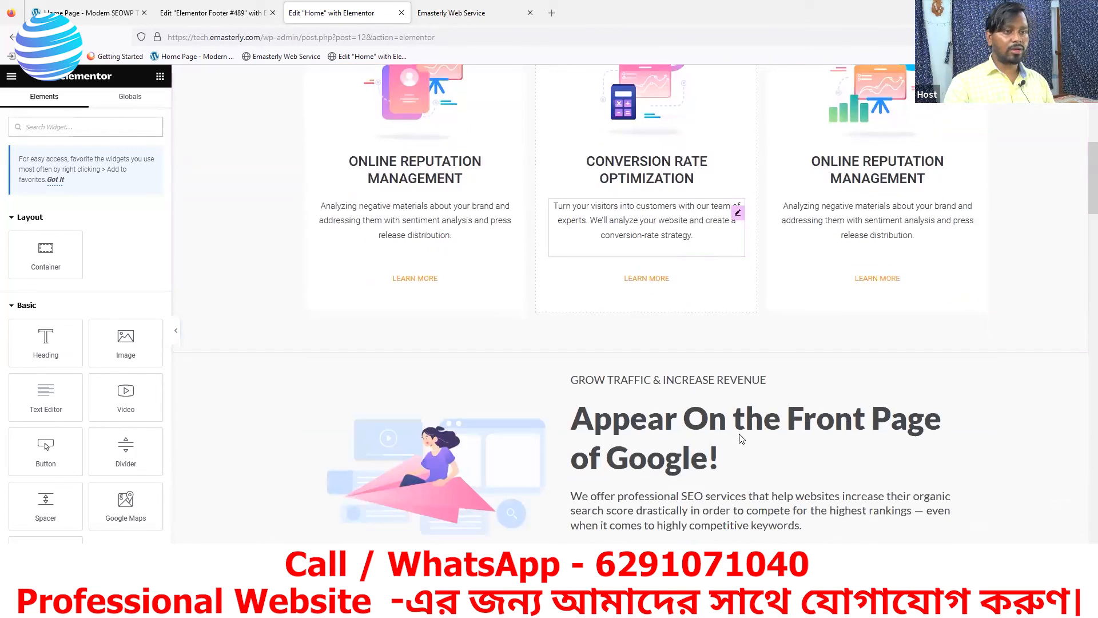
scroll(741, 433, "down", 16)
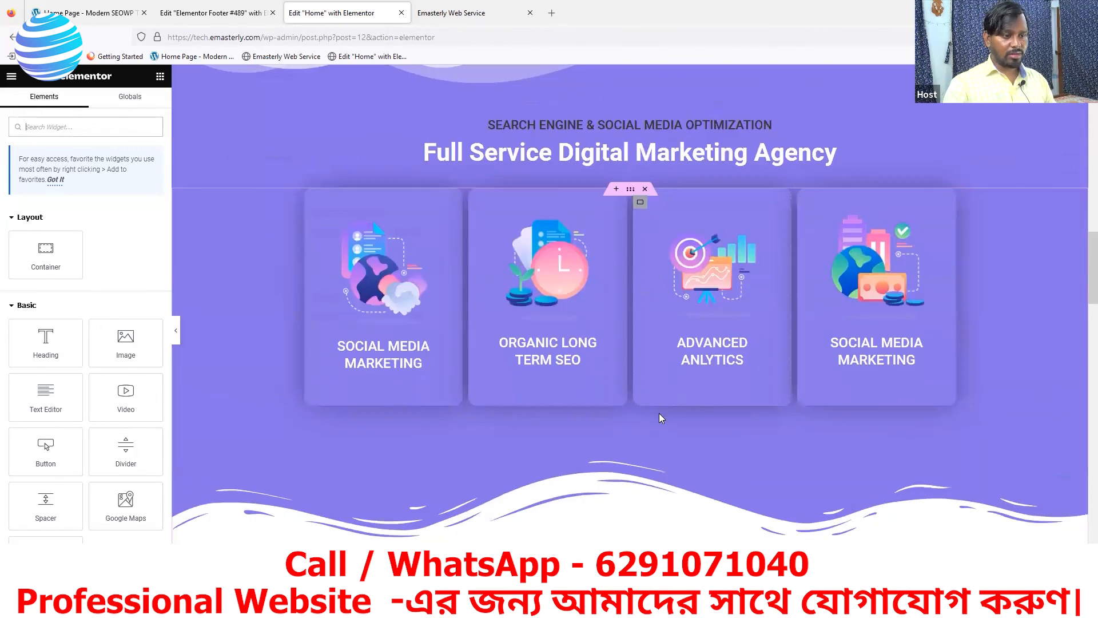
scroll(666, 419, "down", 17)
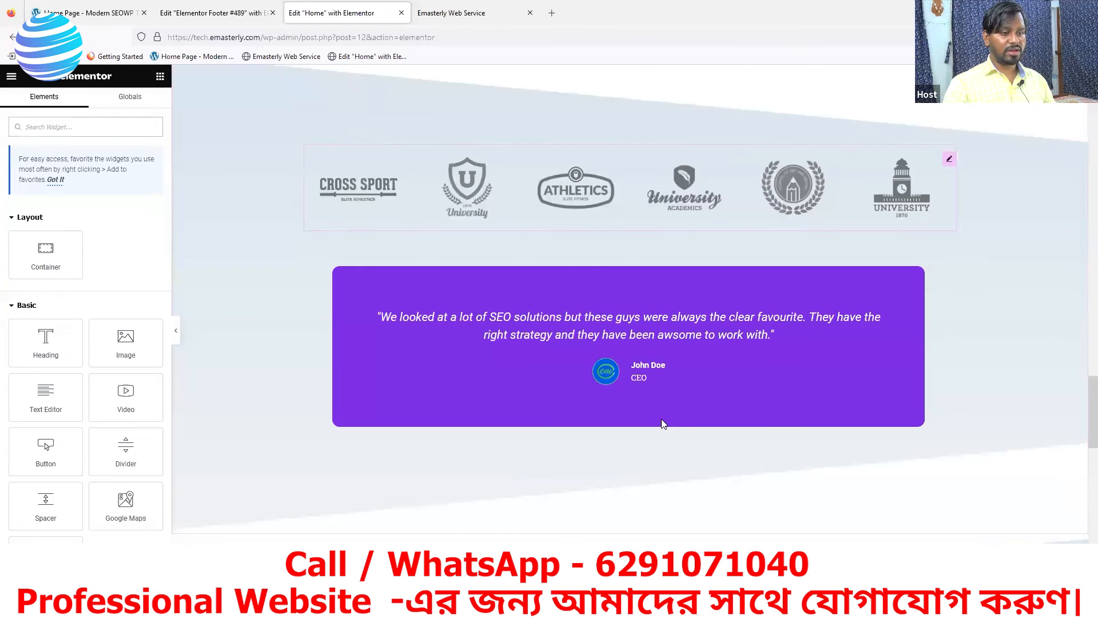
scroll(661, 419, "down", 11)
scroll(662, 418, "up", 3)
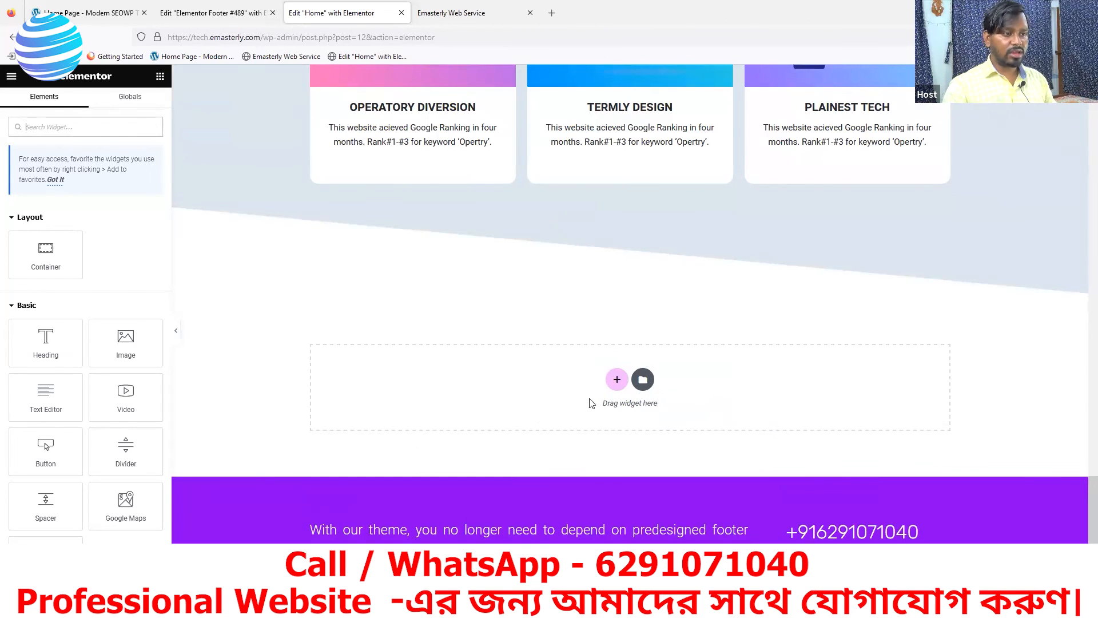
scroll(558, 456, "down", 5)
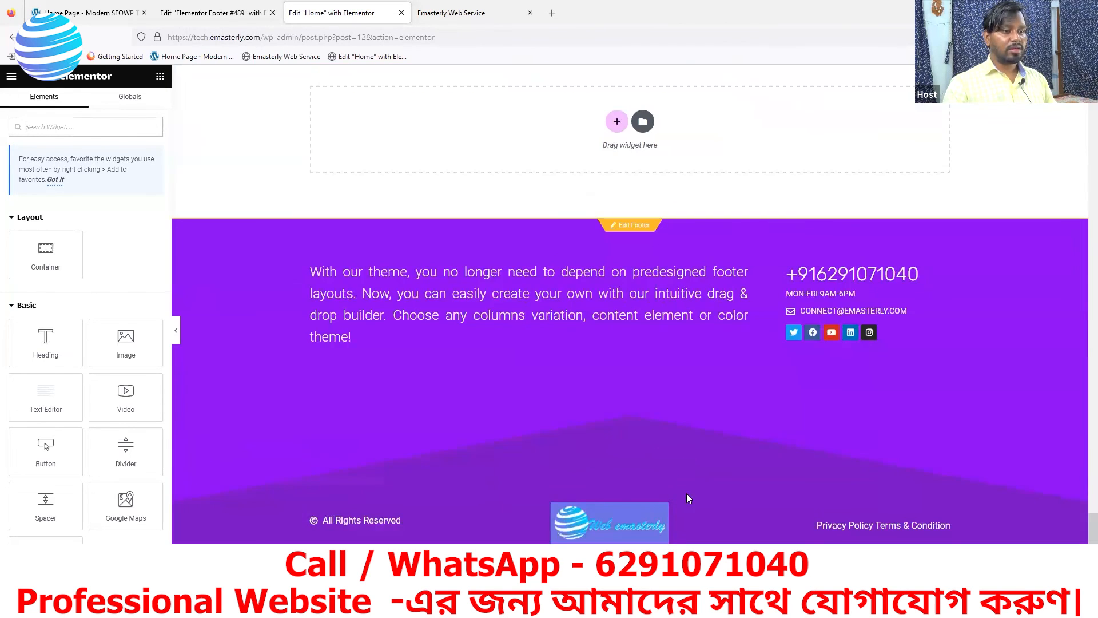
scroll(771, 432, "up", 3)
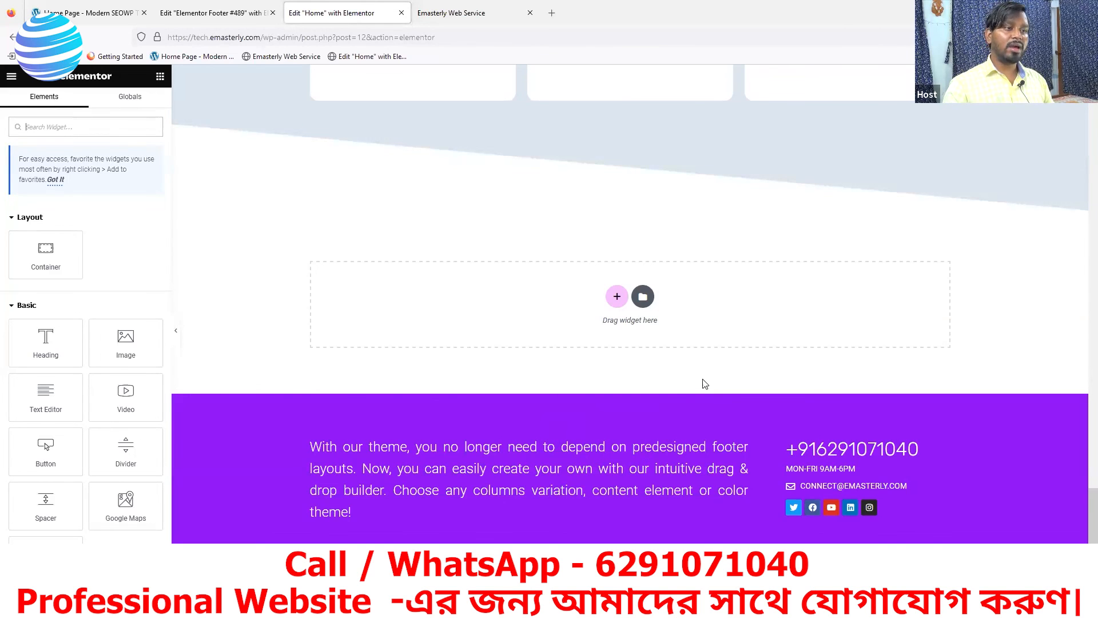
scroll(695, 395, "up", 2)
scroll(675, 423, "up", 20)
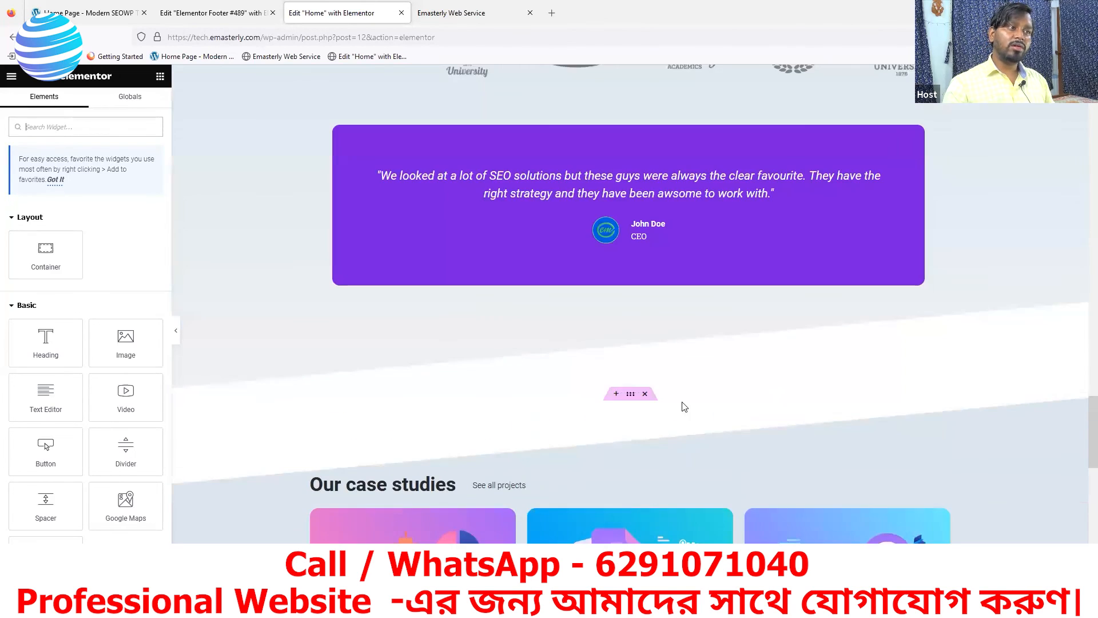
scroll(684, 400, "up", 15)
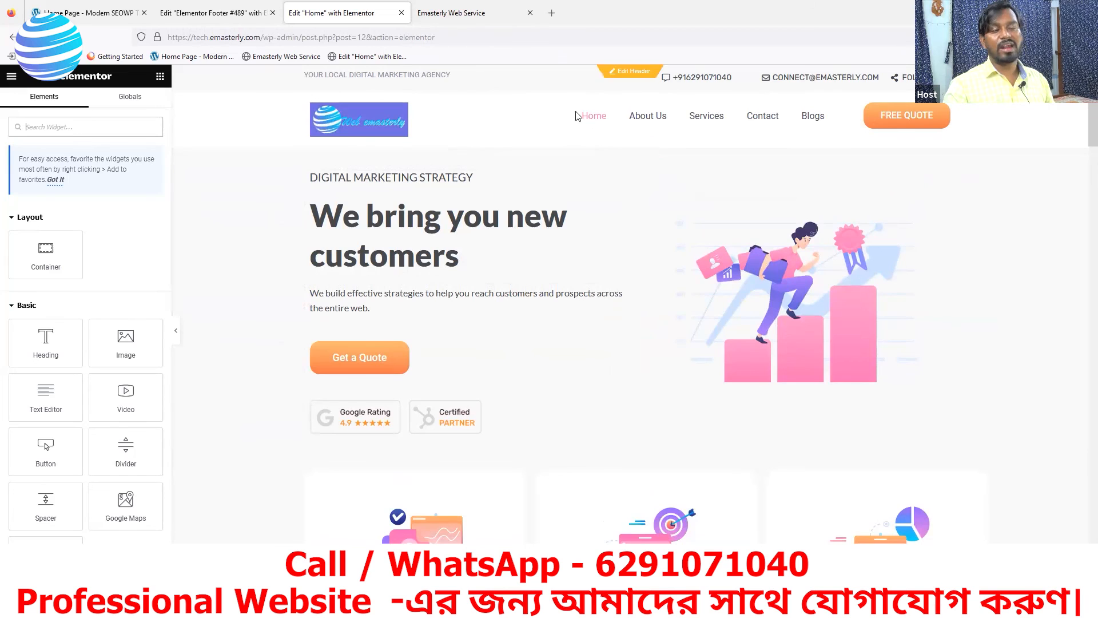
scroll(650, 306, "down", 10)
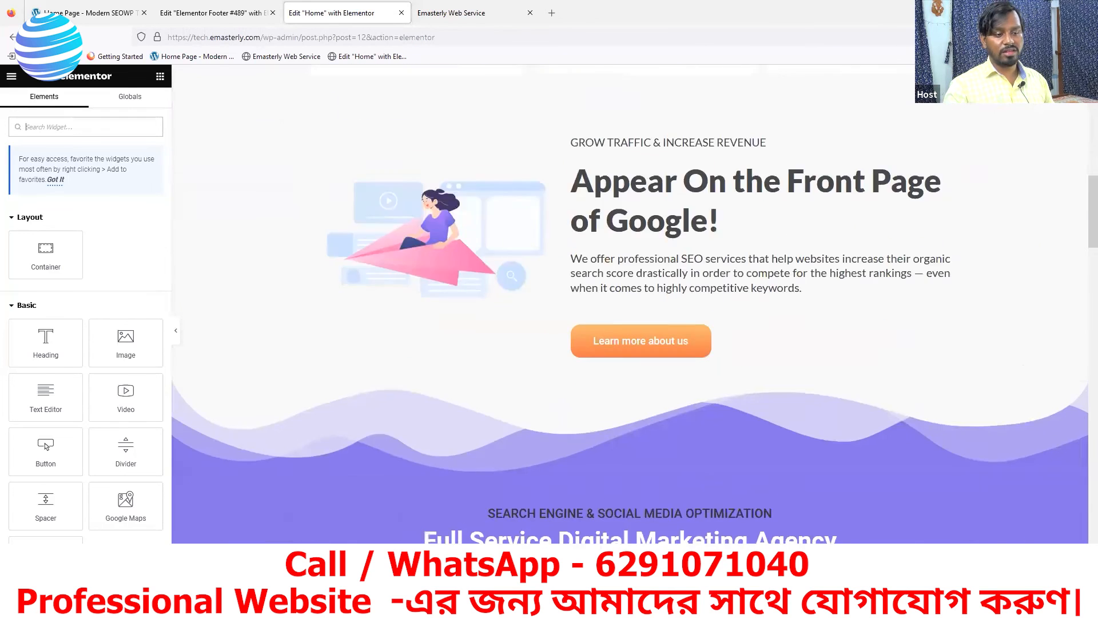
scroll(650, 307, "down", 5)
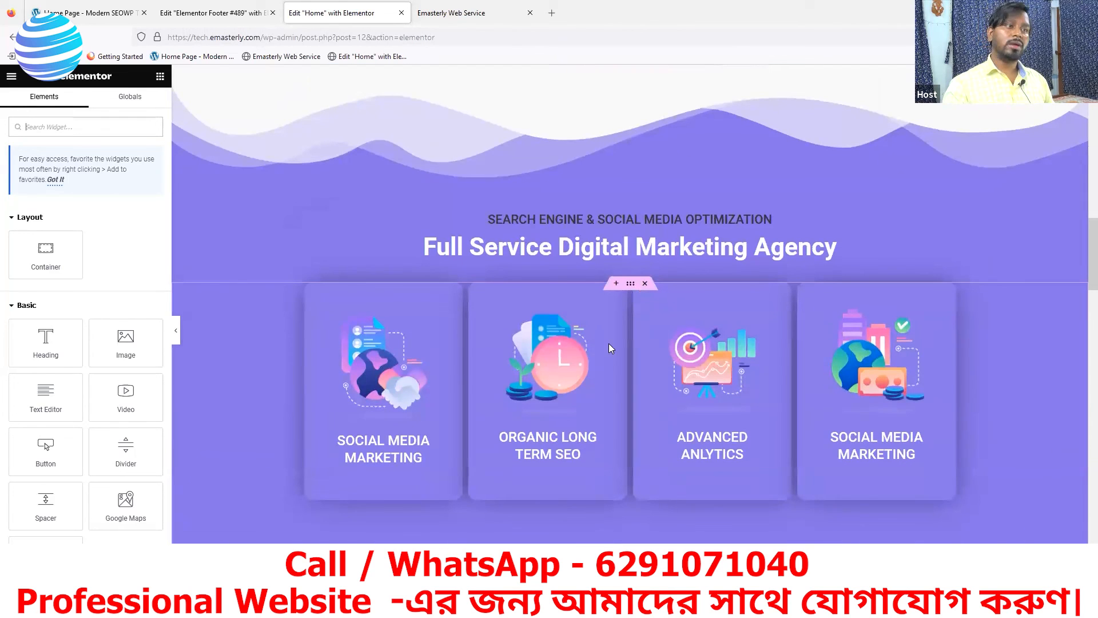
scroll(548, 122, "up", 15)
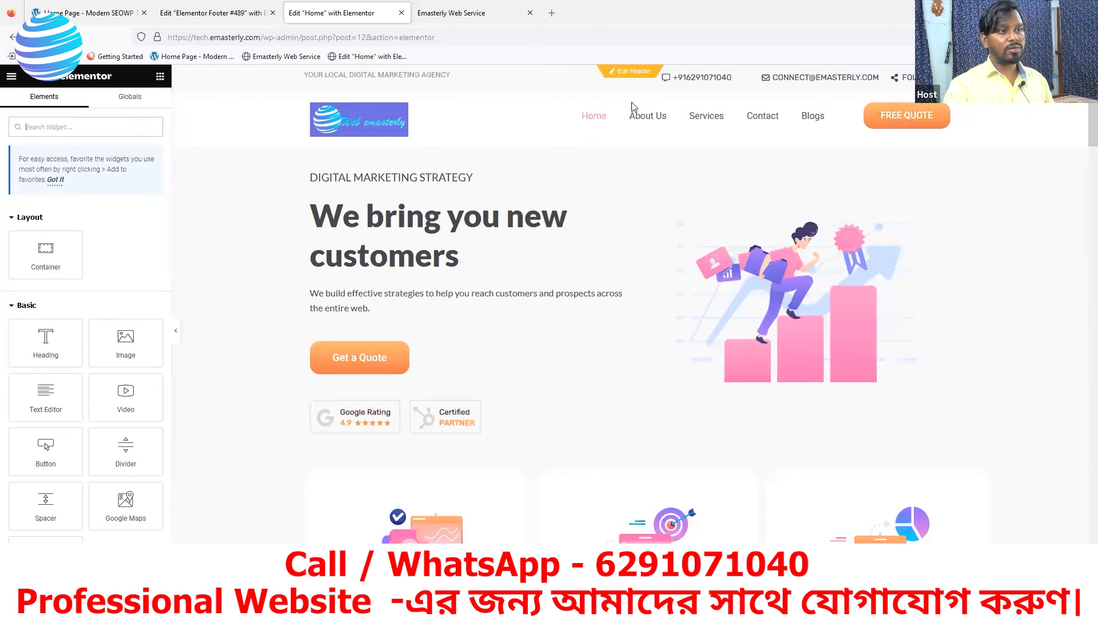
Edit the header template and open its main container's settings, showing Boxed width at 1140 px
left_click(626, 72)
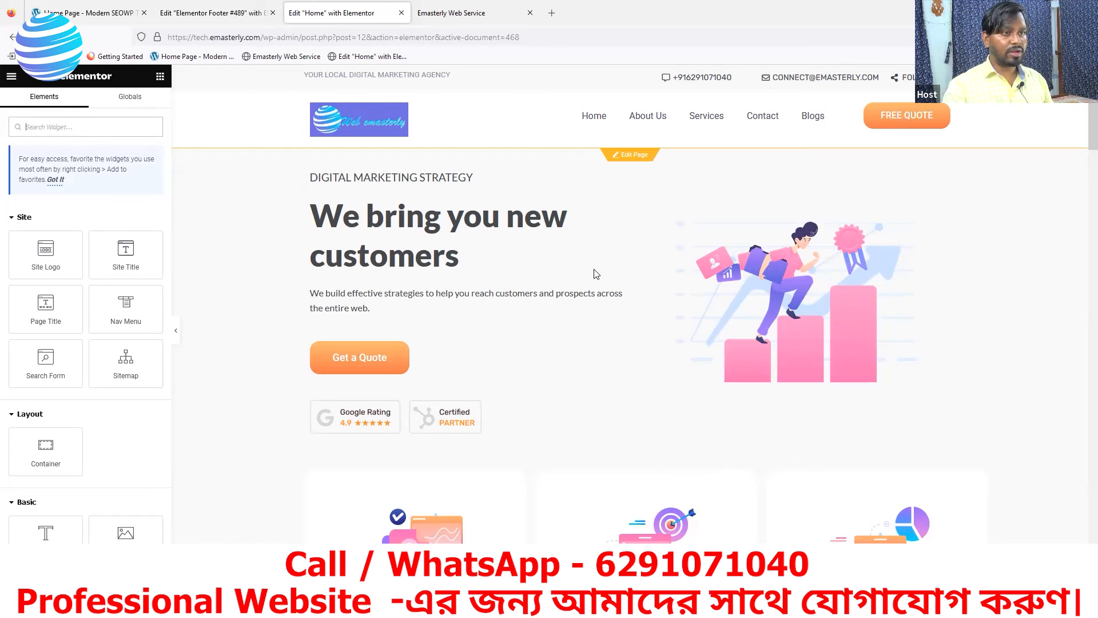
scroll(624, 297, "down", 15)
scroll(720, 375, "up", 2)
scroll(720, 375, "up", 15)
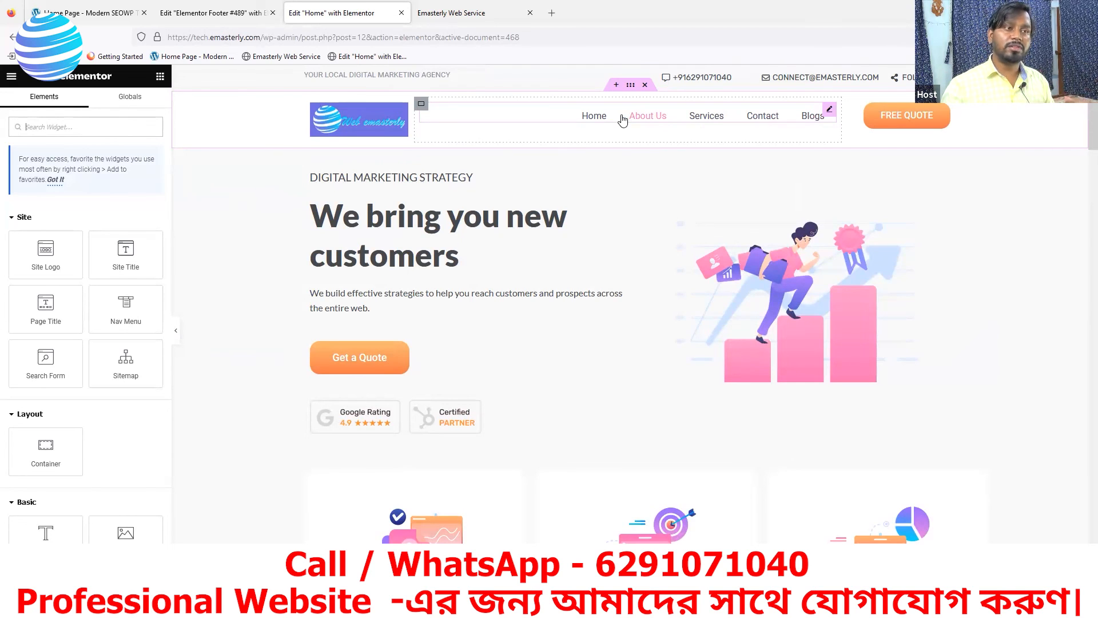
left_click(631, 87)
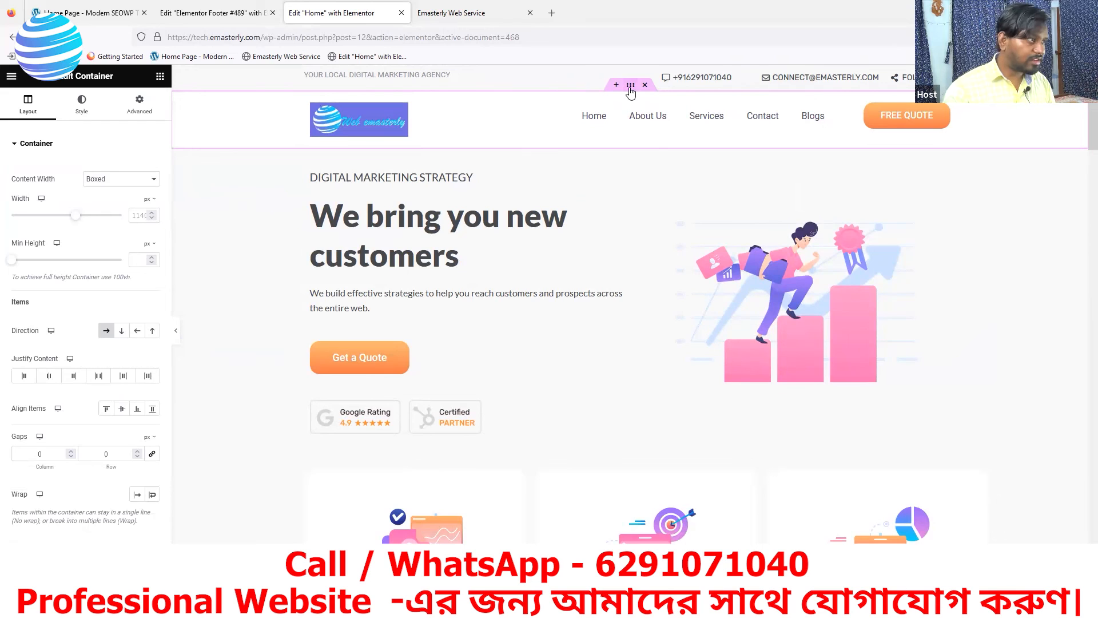
Try a header container box shadow with 2 px offsets and 10 blur, then reset it to none
left_click(77, 114)
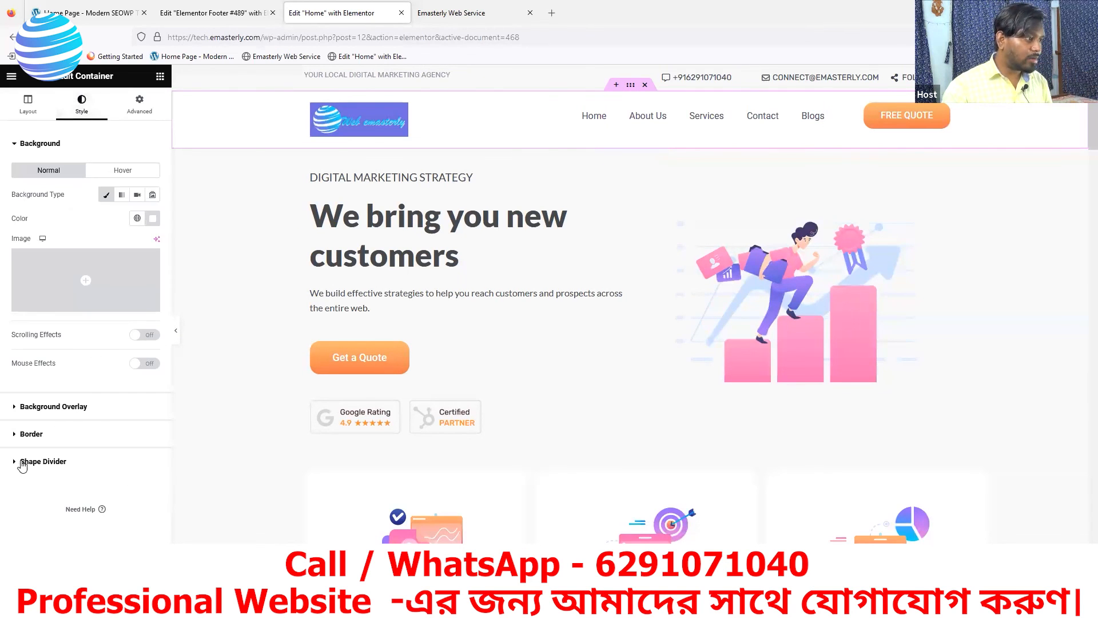
left_click(26, 437)
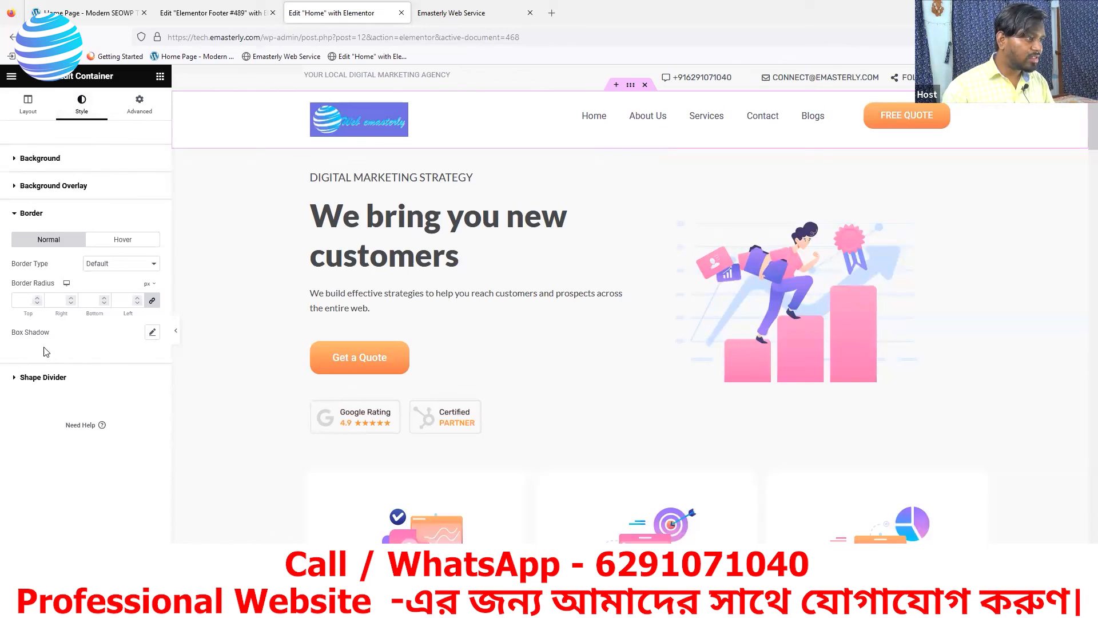
left_click(152, 333)
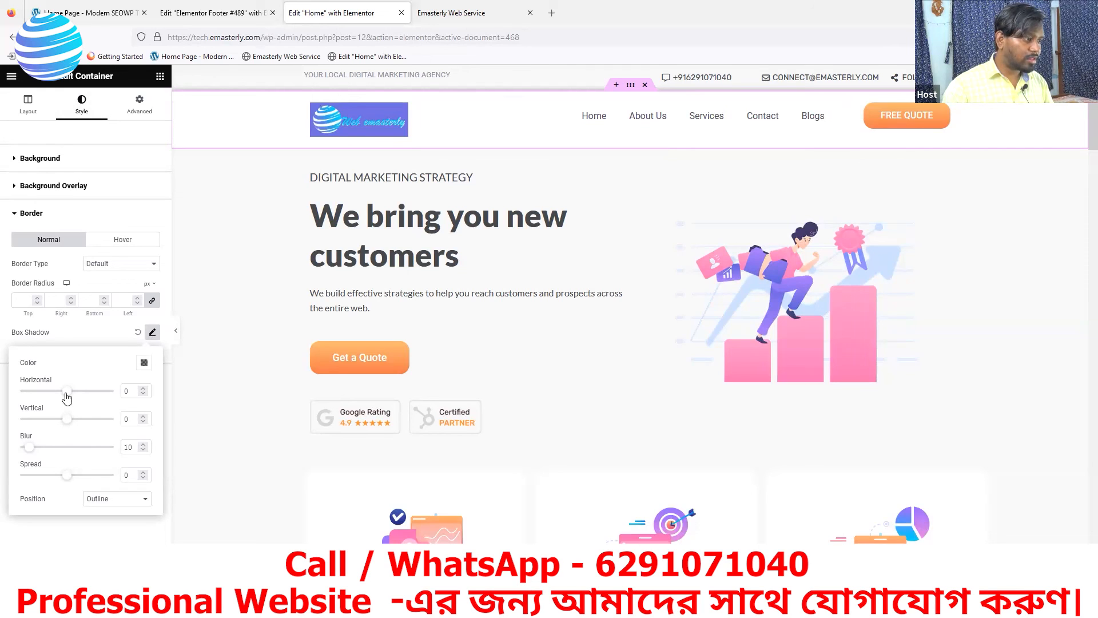
mouse_move(66, 393)
left_mouse_down()
mouse_move(89, 394)
mouse_move(55, 395)
mouse_move(70, 400)
left_mouse_up()
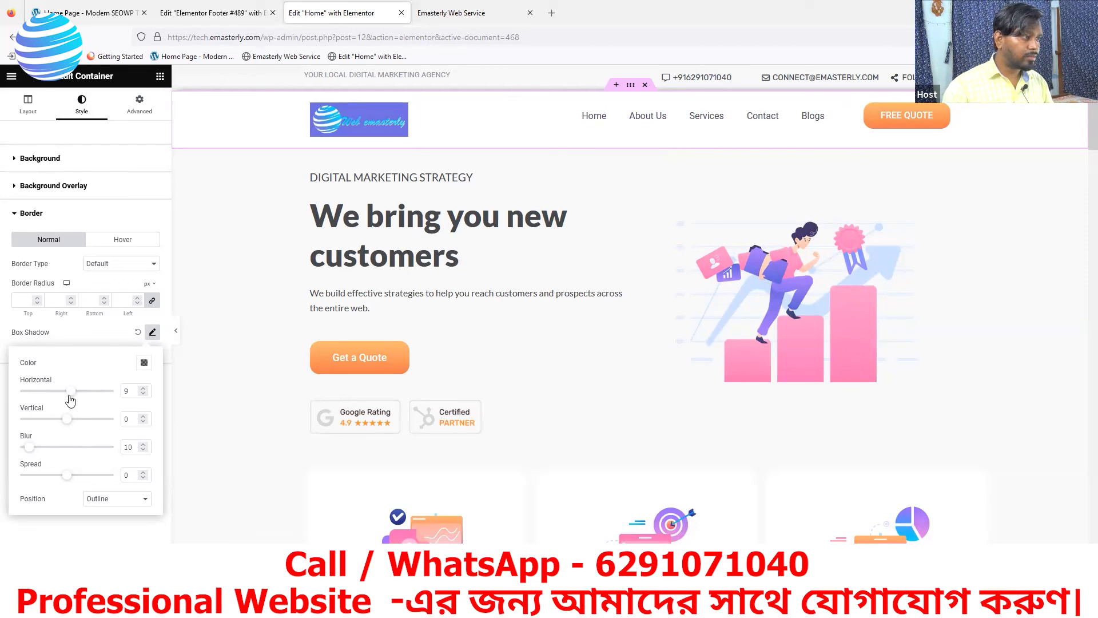
left_click_drag(69, 399, 70, 427)
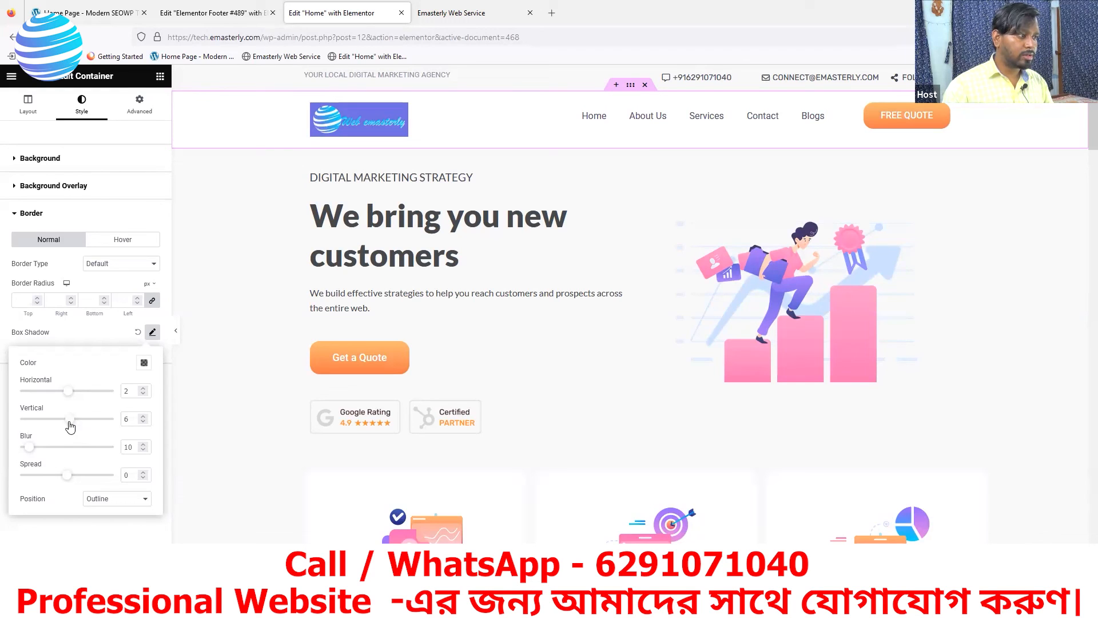
left_click(144, 363)
left_click(138, 332)
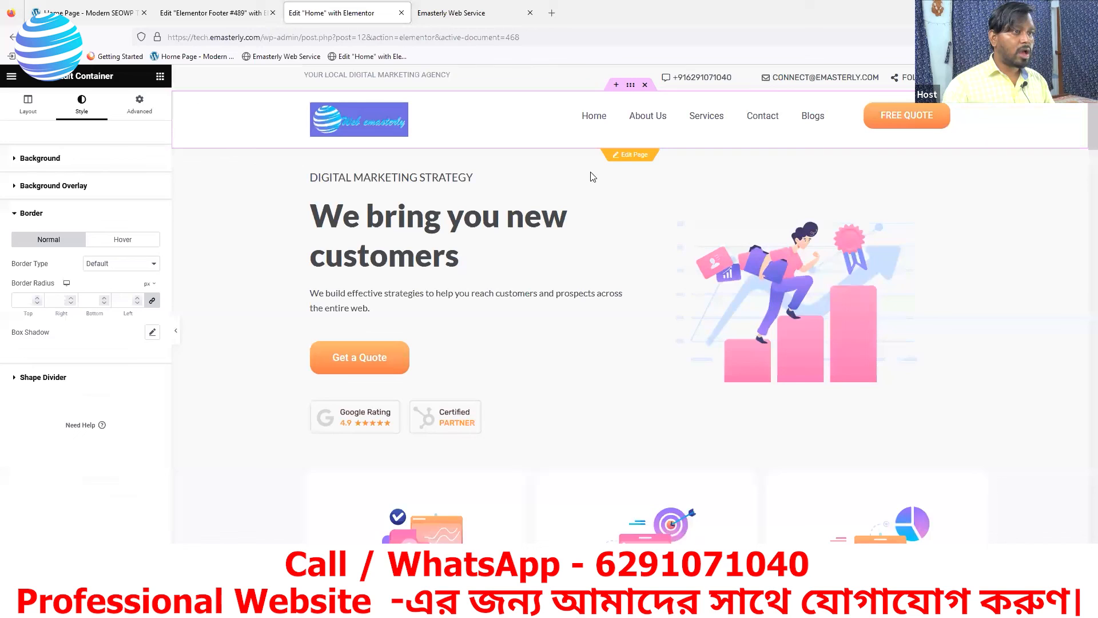
Leave the header template, saving its changes, and return to the Home page editor
left_click(629, 160)
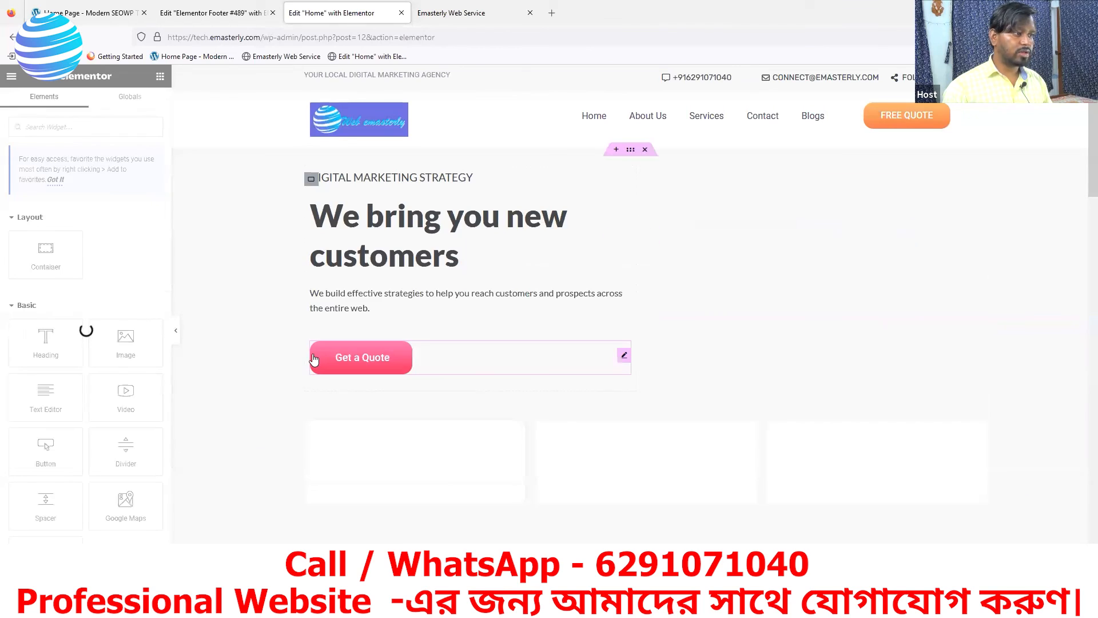
mouse_move(627, 77)
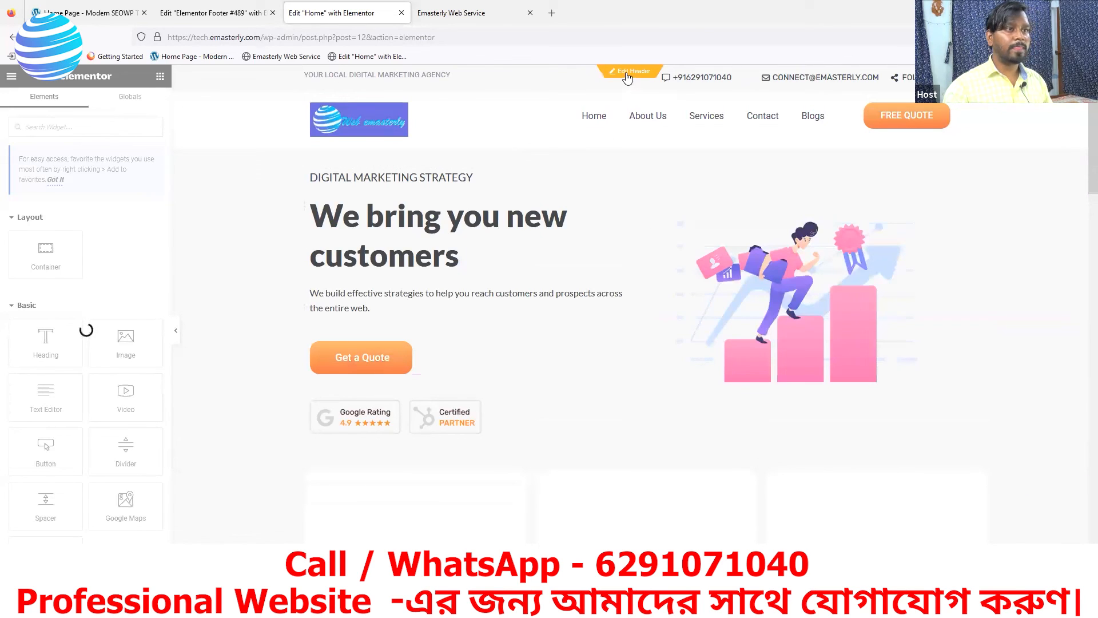
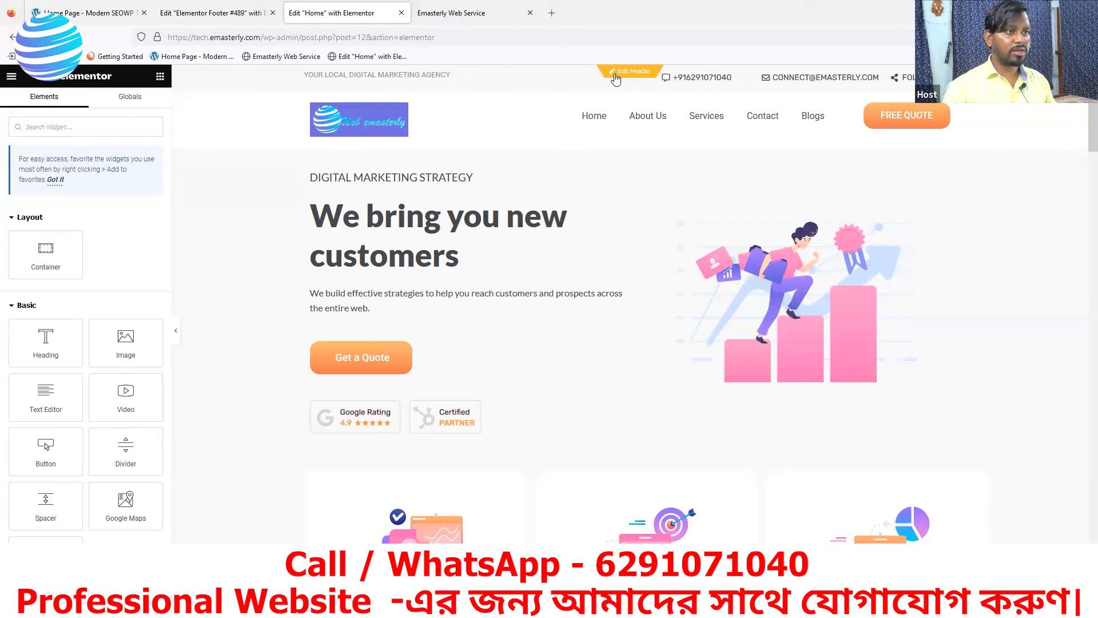
Scroll through the Home page, then open its purple section as a separate template
scroll(613, 321, "down", 10)
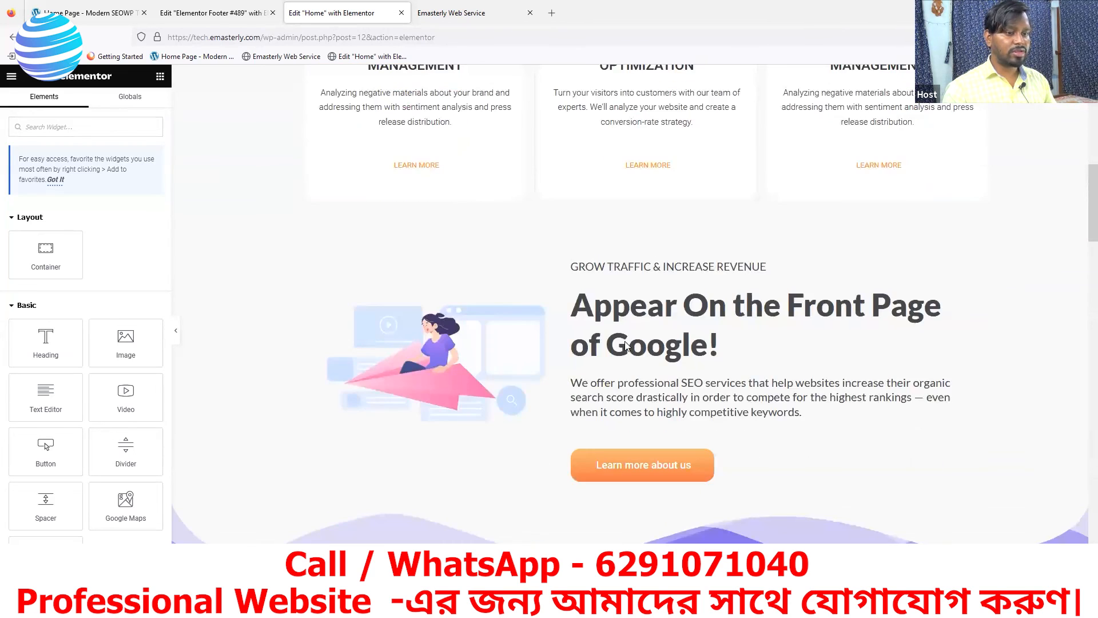
scroll(625, 343, "up", 10)
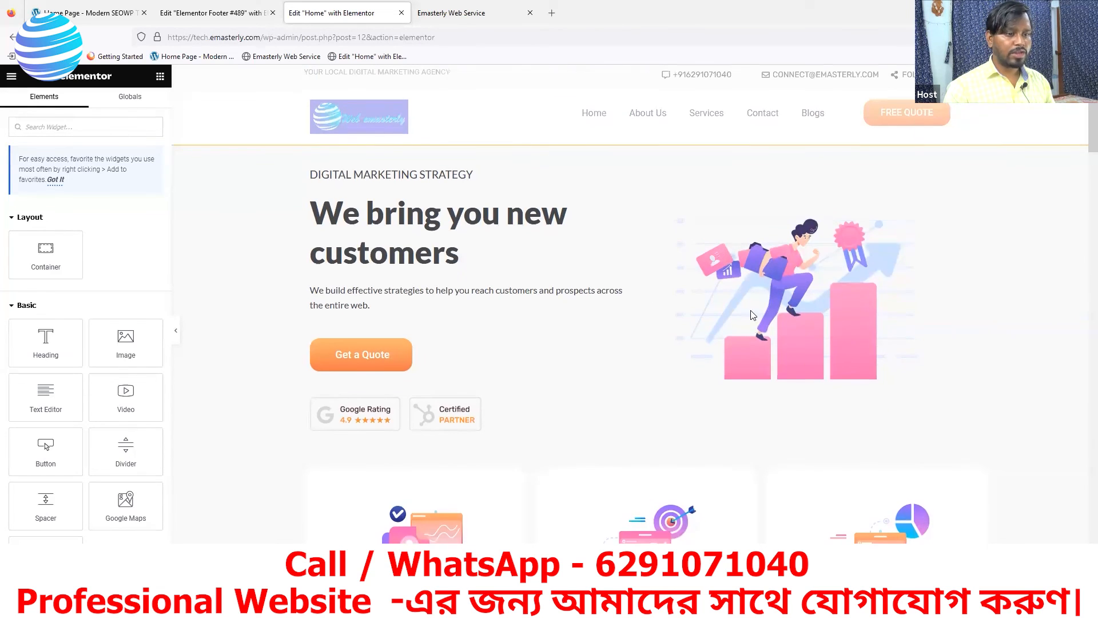
scroll(629, 332, "down", 7)
scroll(676, 347, "up", 7)
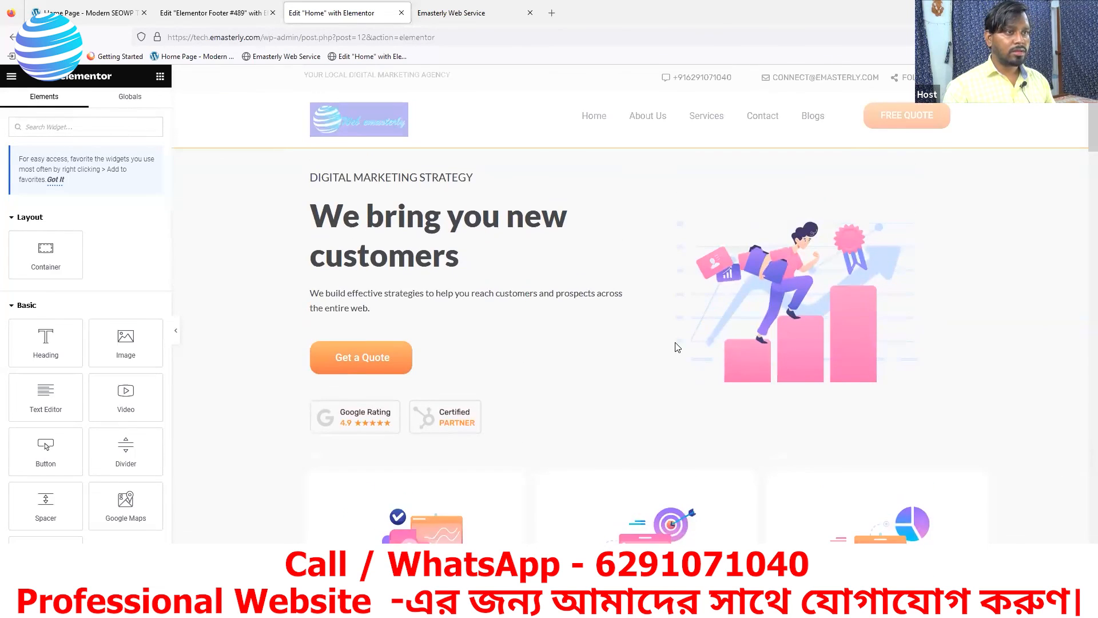
scroll(543, 381, "down", 1)
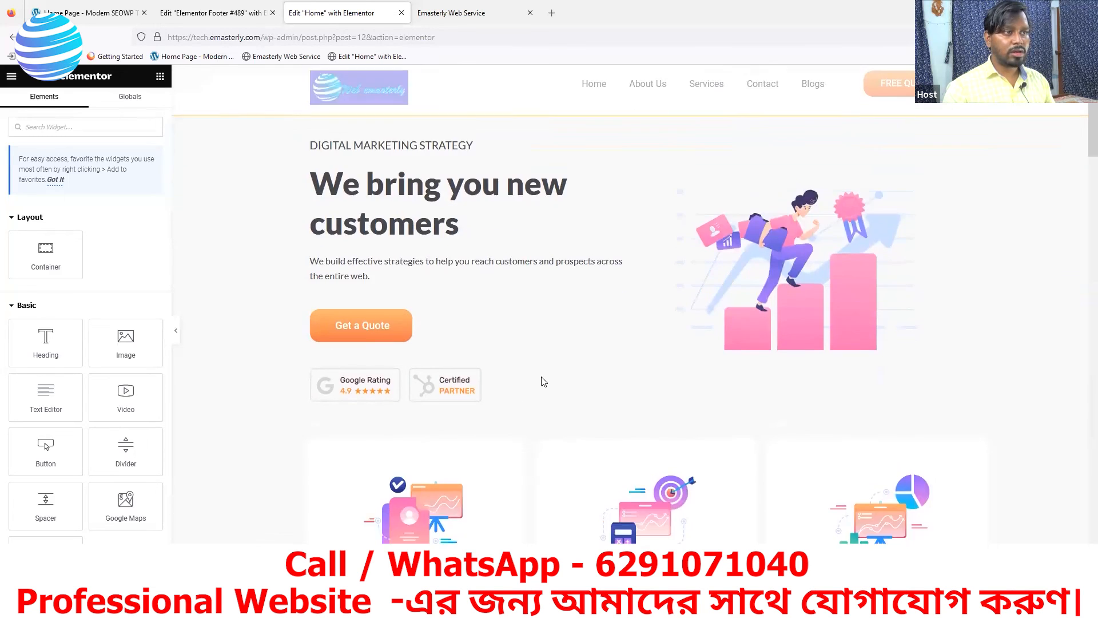
scroll(543, 381, "down", 10)
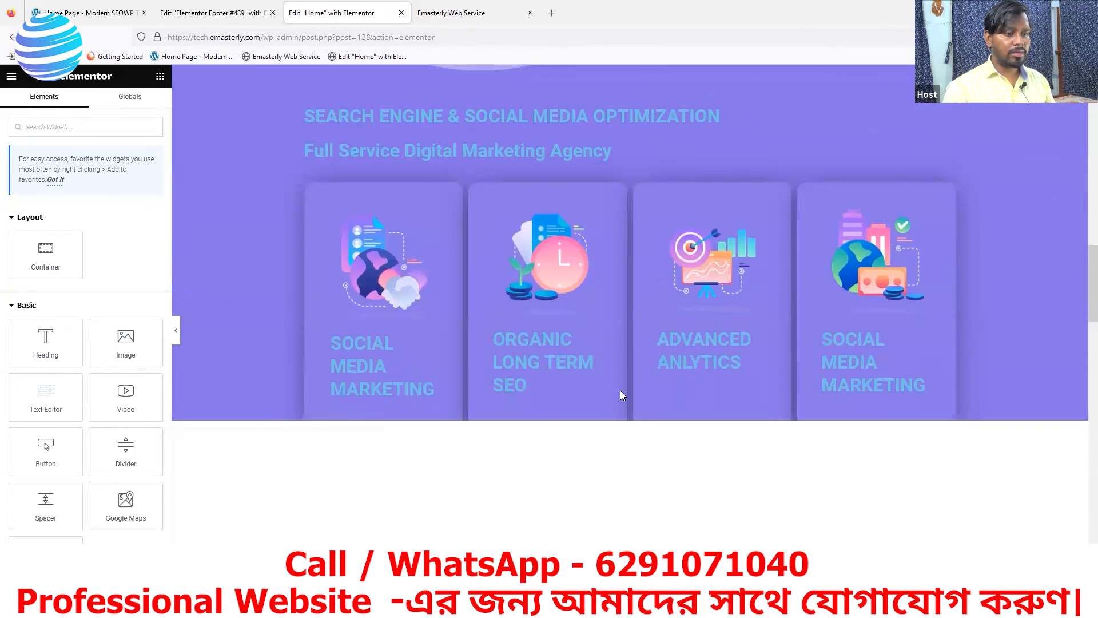
left_click(621, 394)
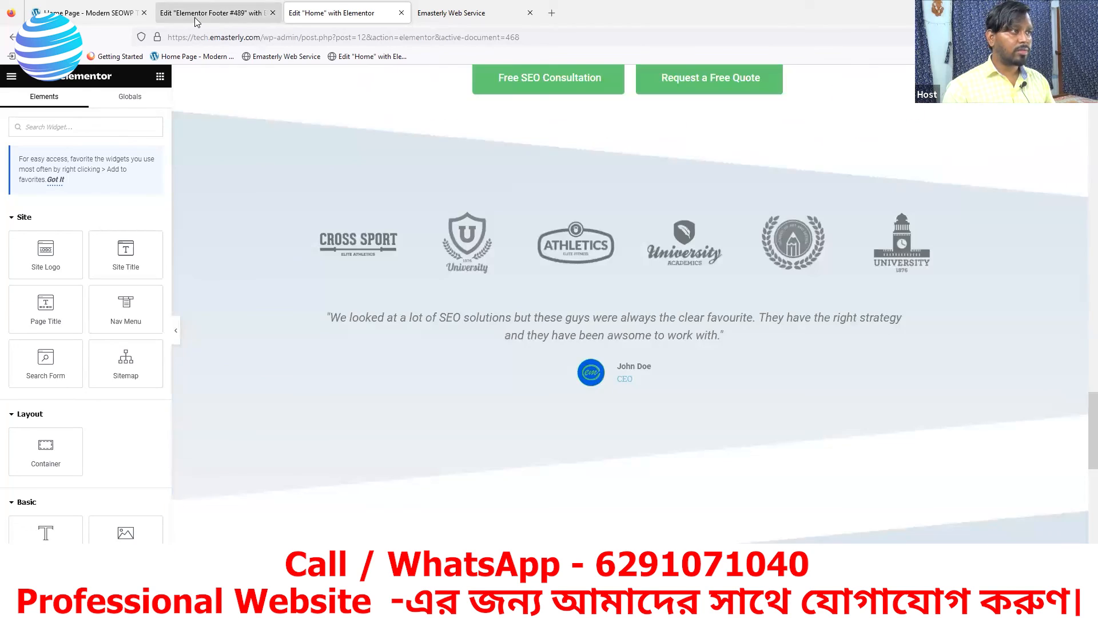
In the Footer #489 editor, select the header container and bring up its Border box shadow settings
left_click(195, 21)
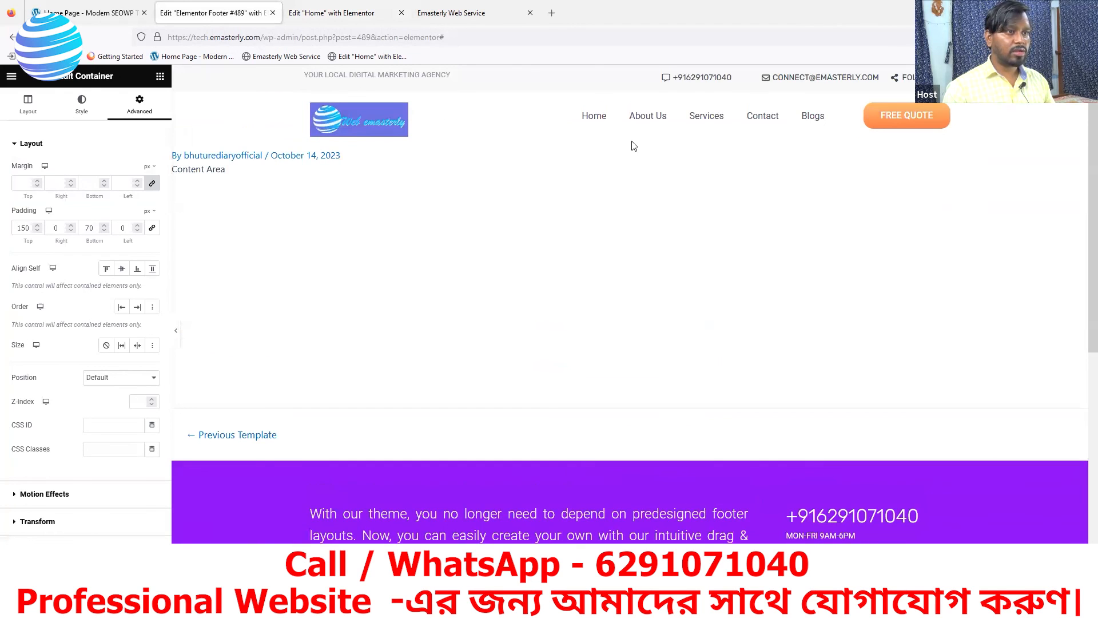
left_click(625, 77)
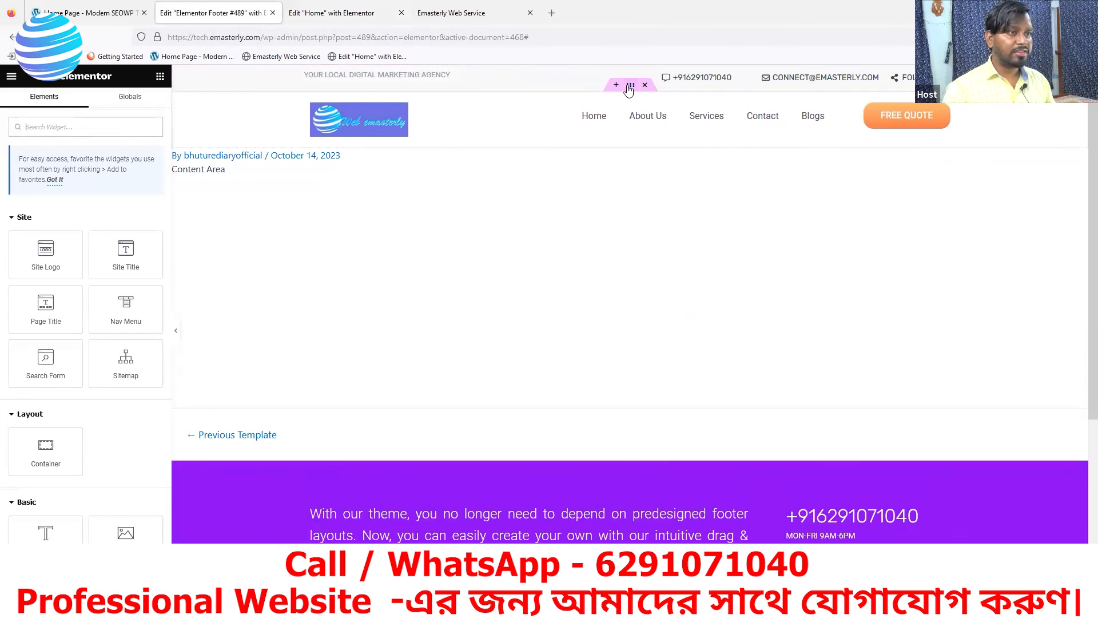
left_click(630, 86)
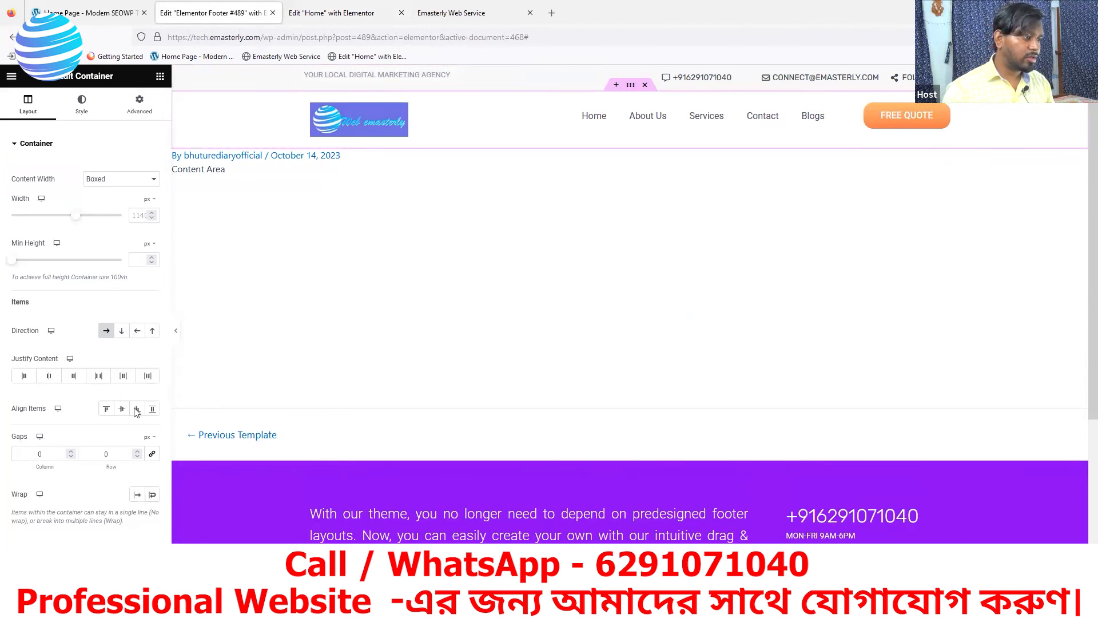
left_click(73, 112)
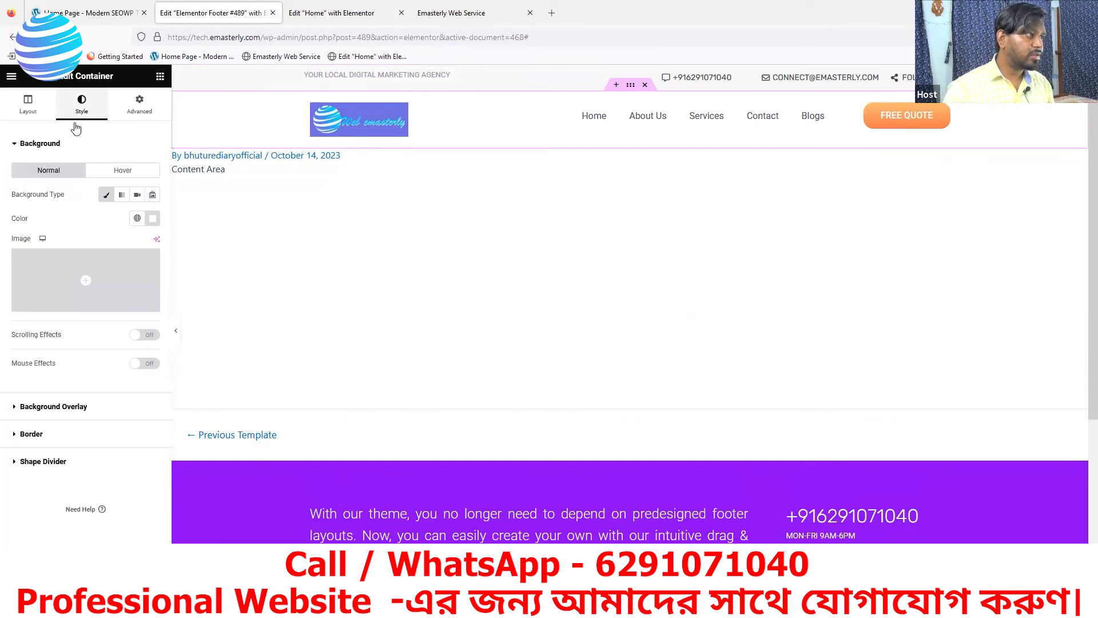
left_click(31, 435)
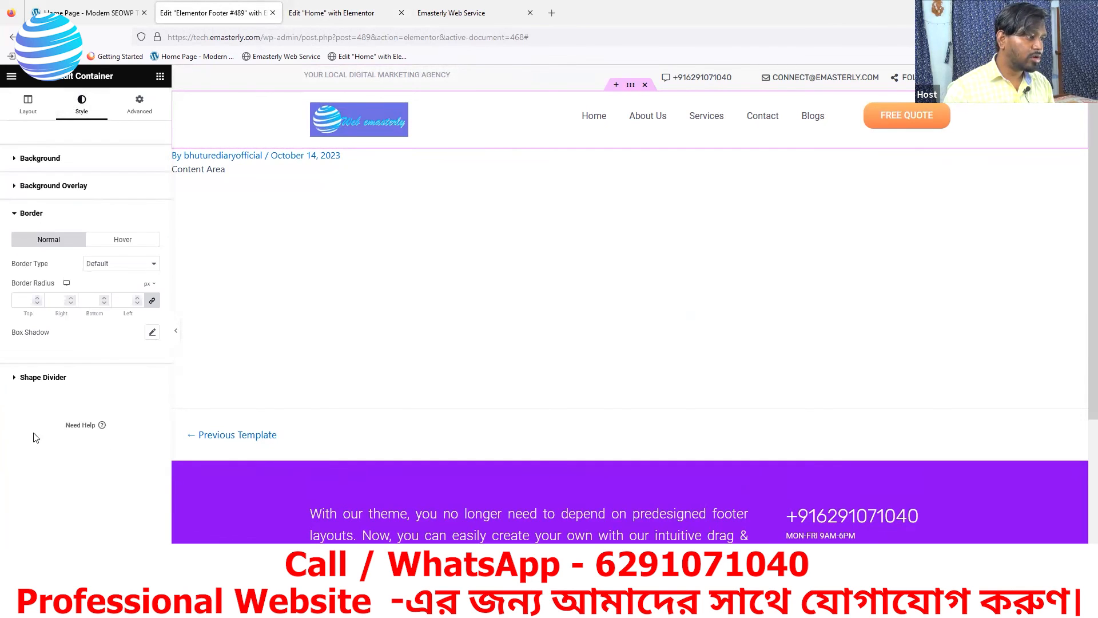
left_click(152, 333)
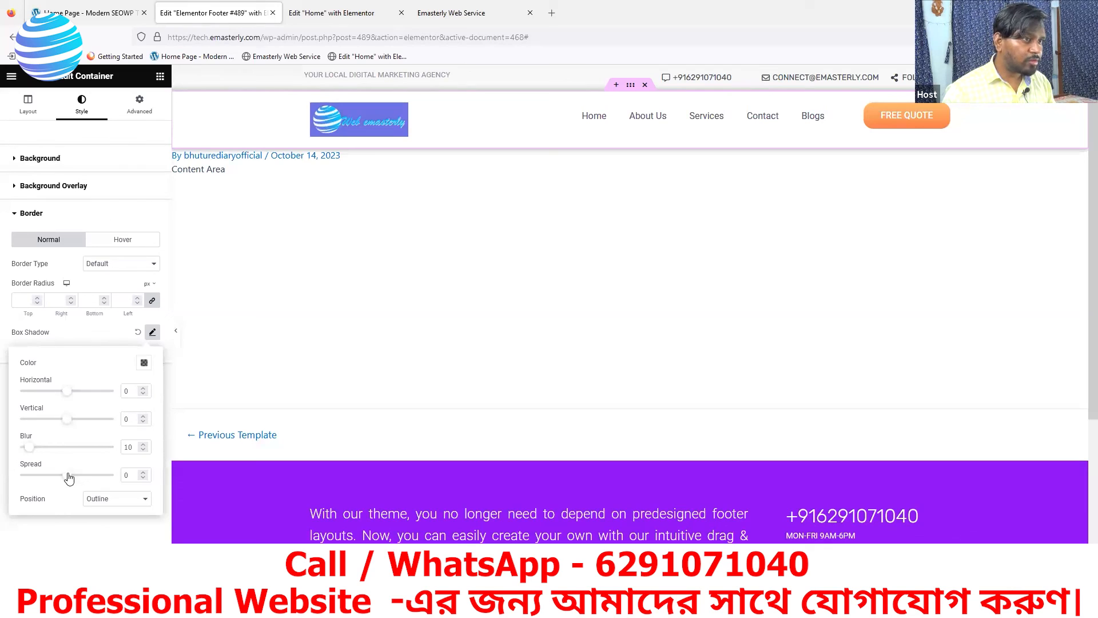
Give the header container a box shadow of blur 48, spread 0, update, and close the Home editor
mouse_move(69, 477)
left_mouse_down()
mouse_move(92, 478)
mouse_move(72, 481)
left_mouse_up()
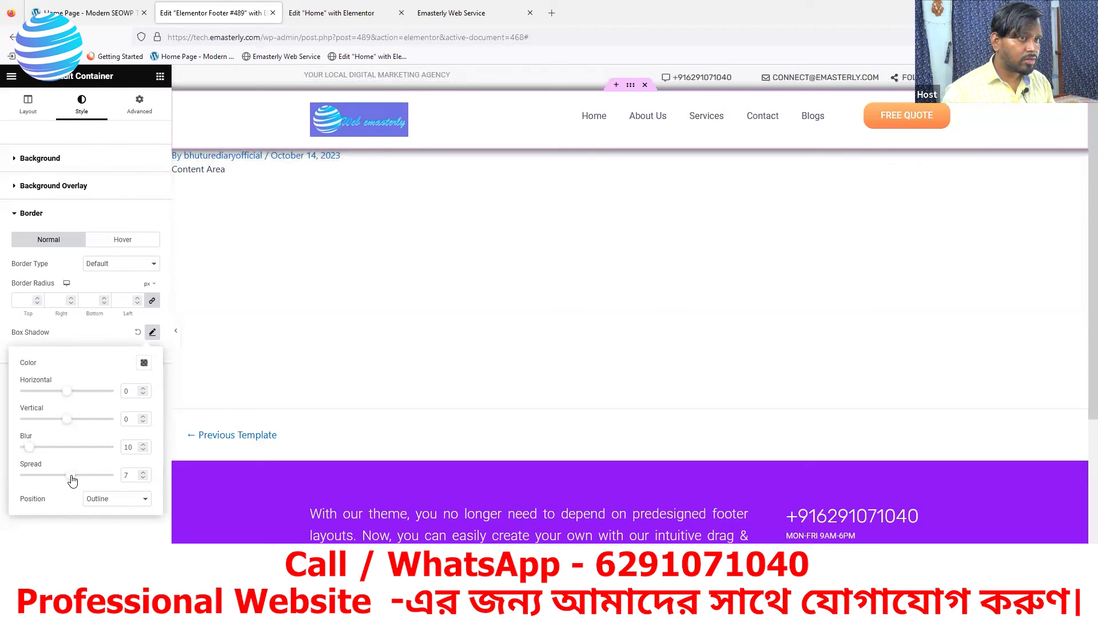
left_click_drag(73, 481, 70, 480)
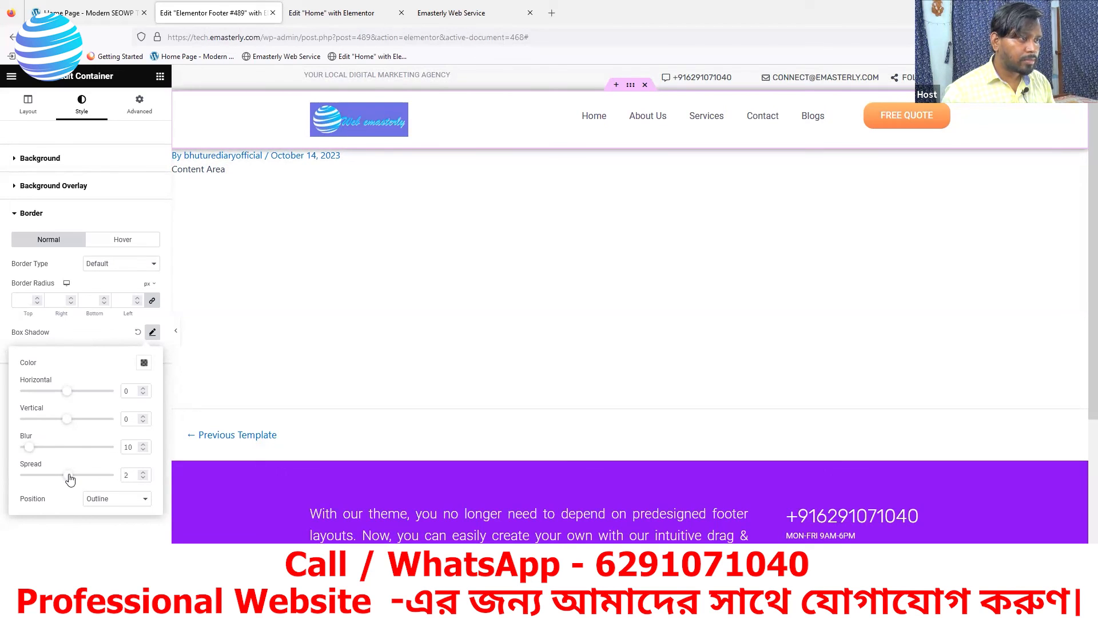
left_click_drag(69, 480, 72, 479)
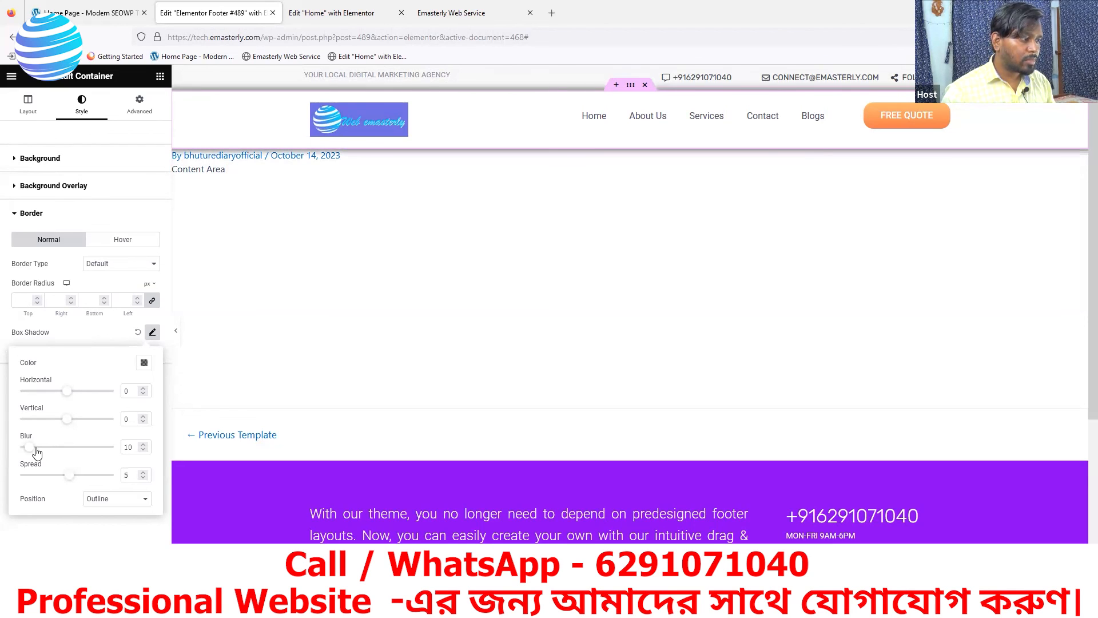
left_click_drag(31, 449, 60, 452)
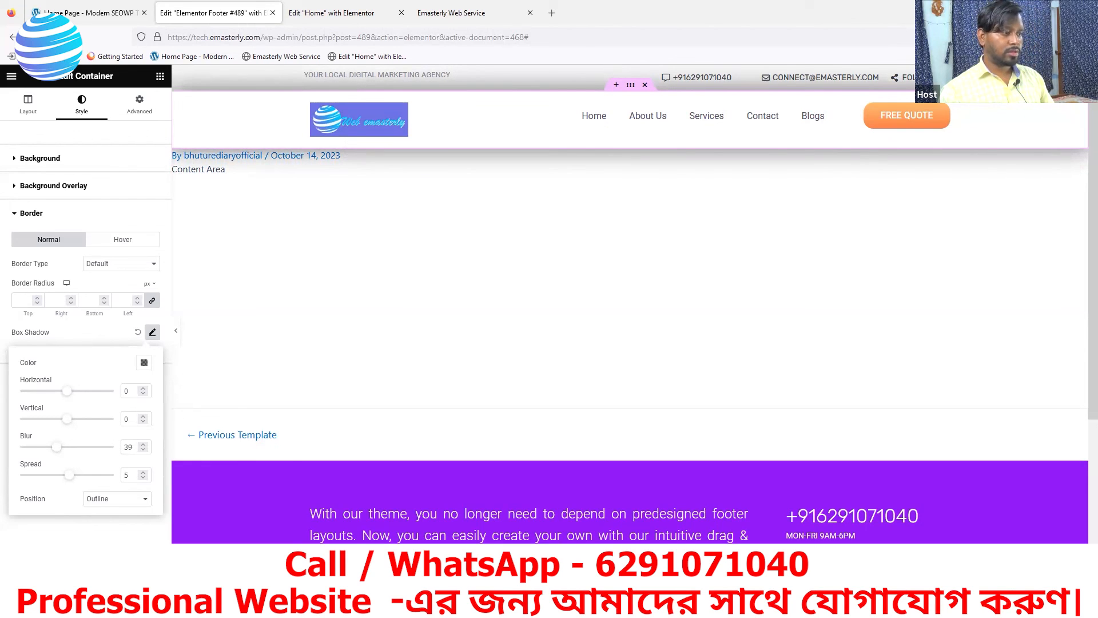
left_click_drag(69, 476, 66, 452)
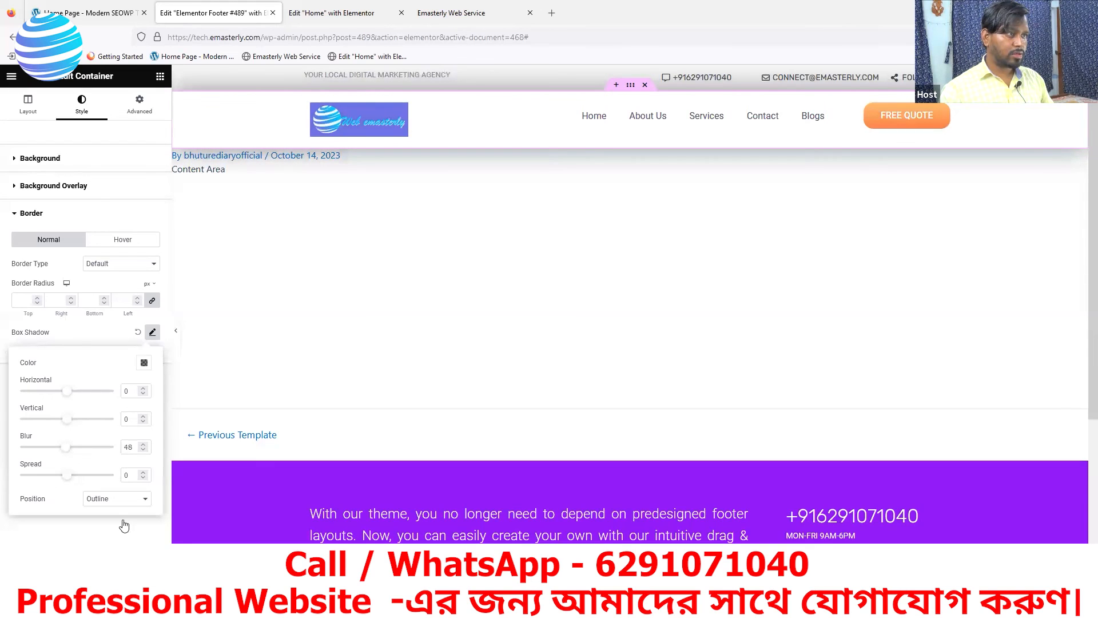
left_click(125, 584)
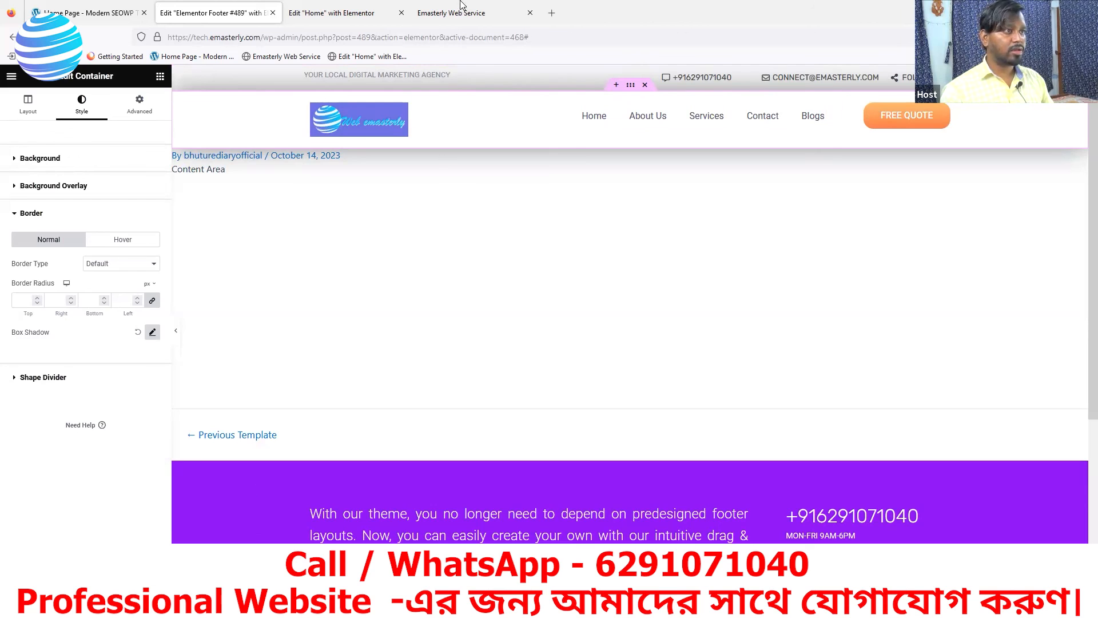
left_click(402, 13)
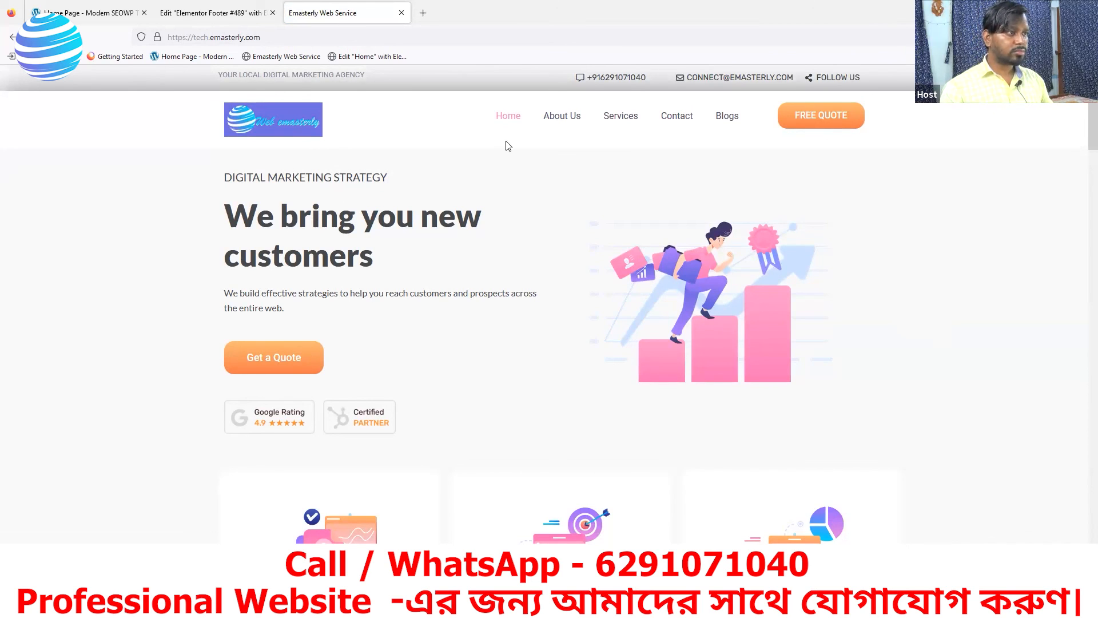
Scroll the live homepage from the hero down to the services area, then go to About Us
scroll(548, 187, "down", 1)
scroll(548, 229, "up", 1)
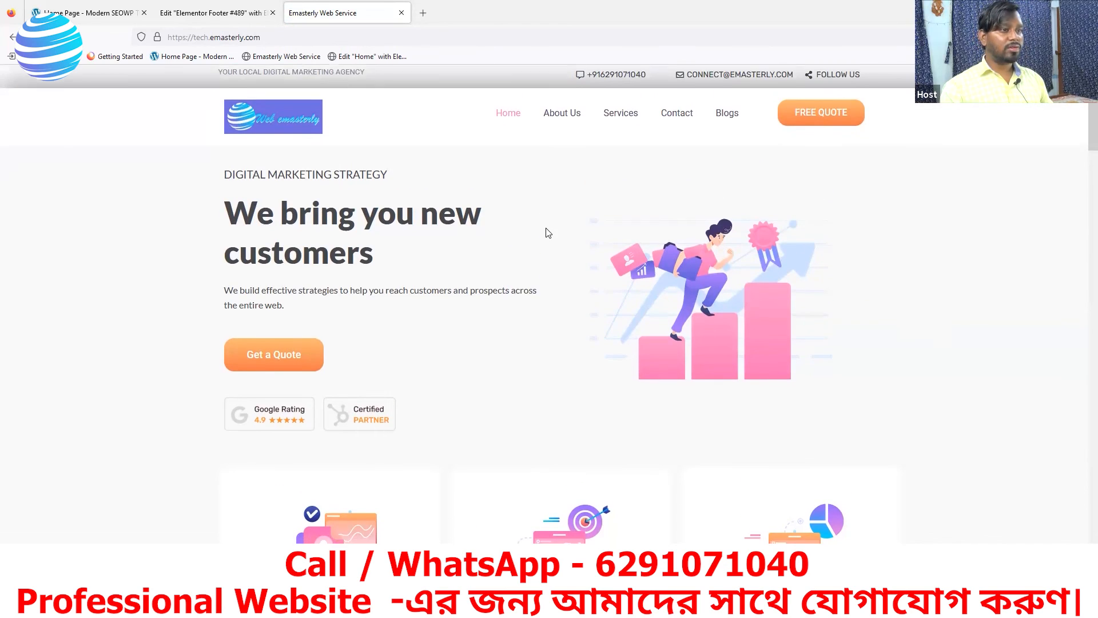
scroll(548, 233, "down", 20)
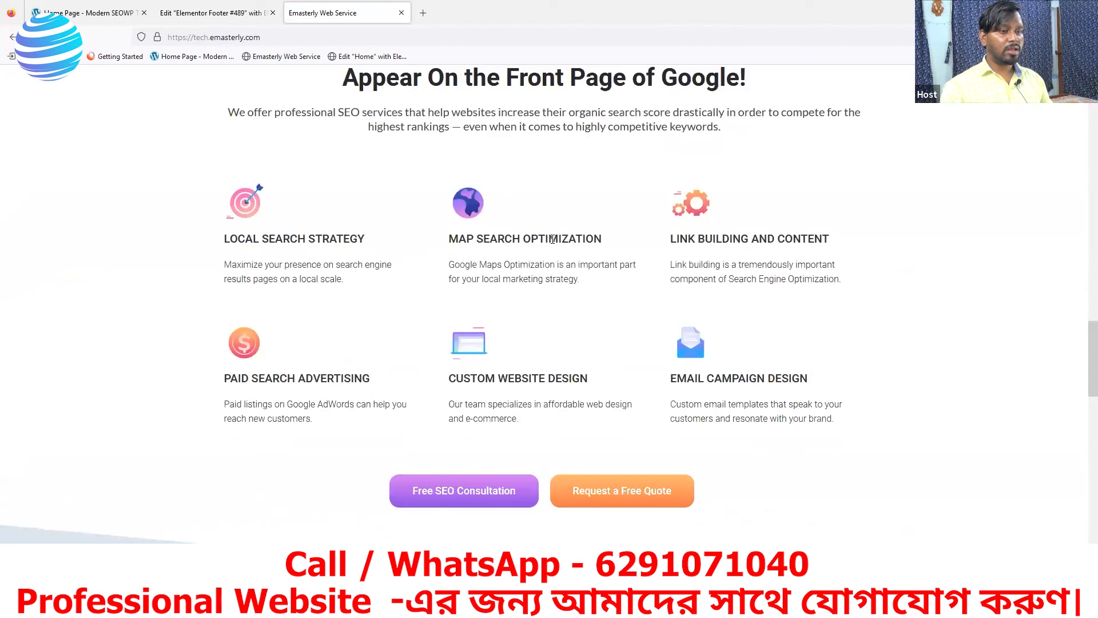
scroll(552, 238, "down", 7)
scroll(550, 240, "up", 15)
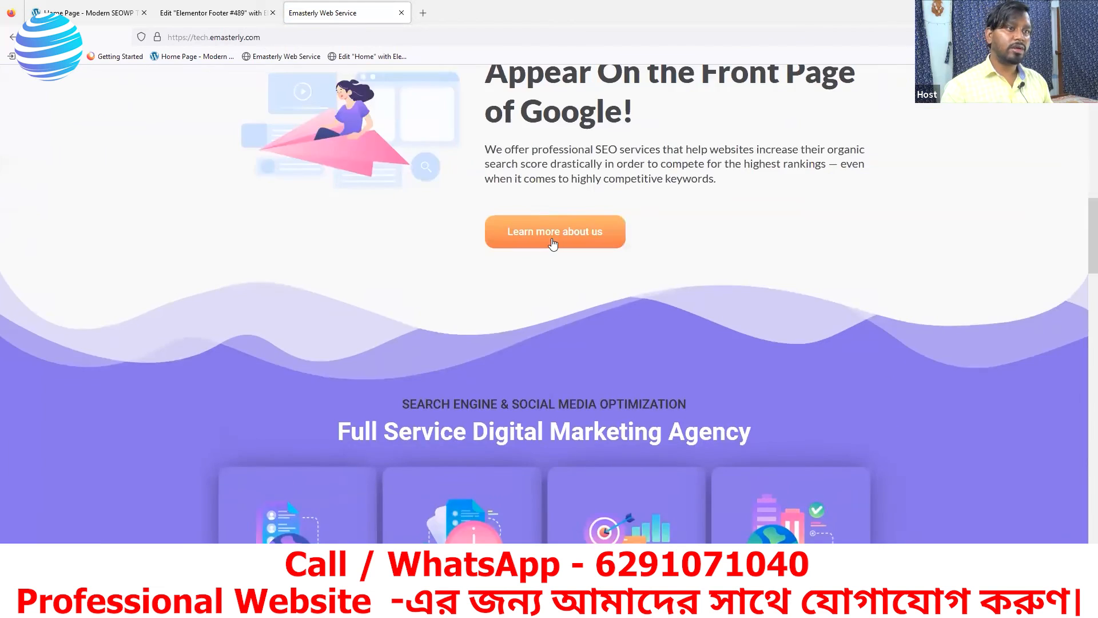
scroll(552, 243, "up", 15)
left_click(564, 119)
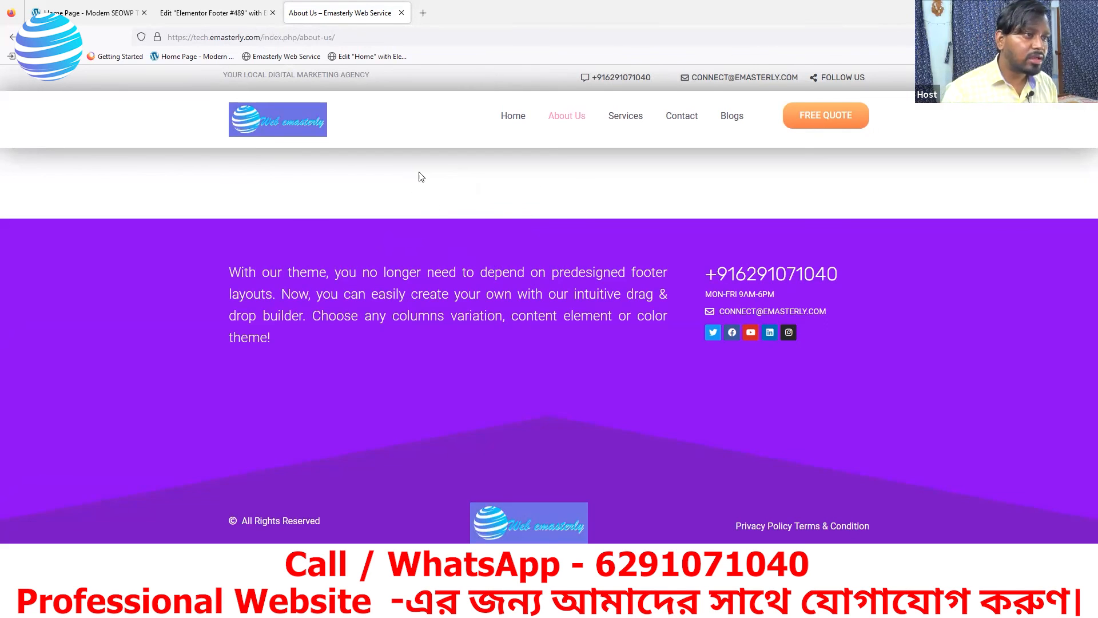
Visit the Services page, then the Contact page with the purple footer
left_click(620, 117)
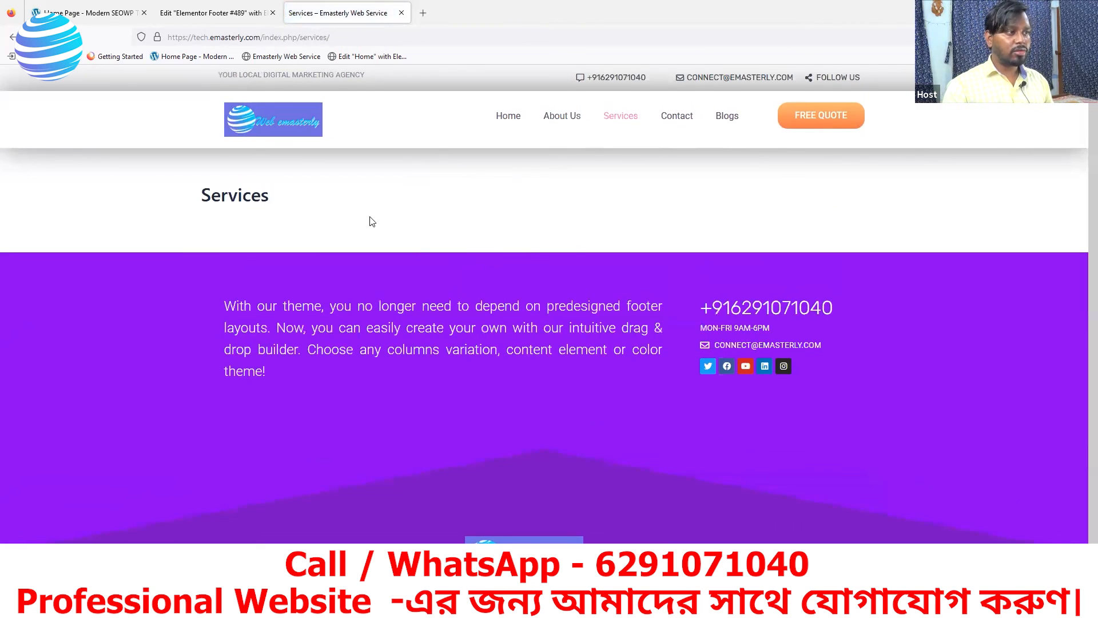
left_click(679, 119)
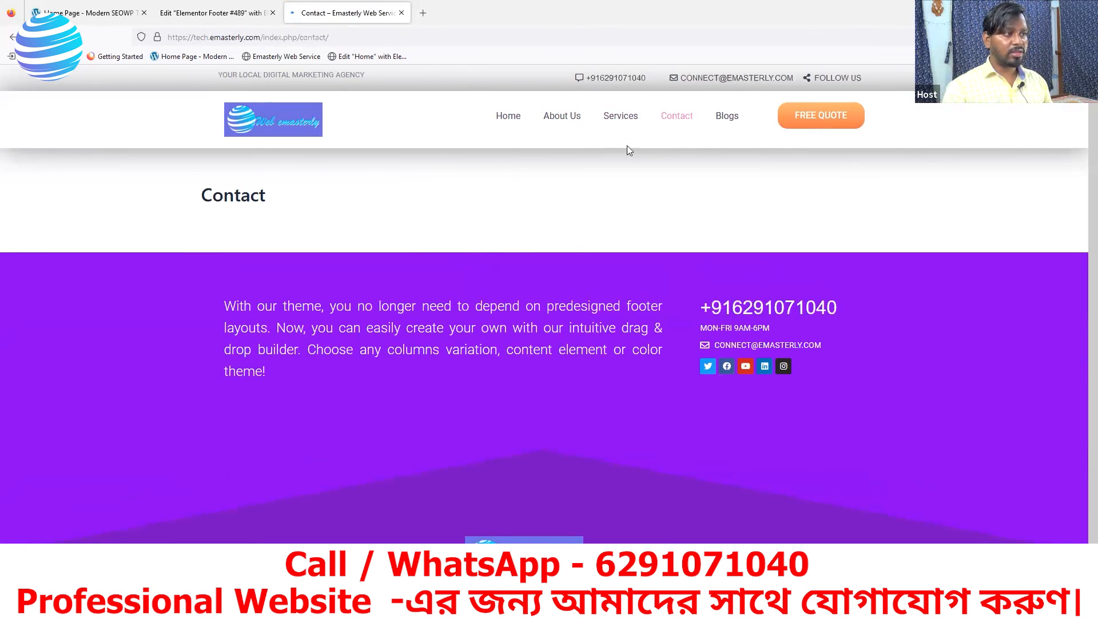